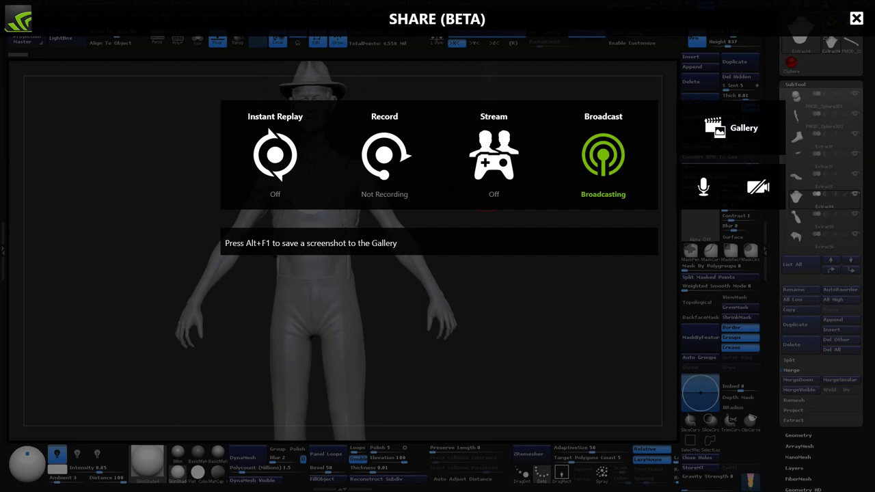
# - Dismiss the NVIDIA Share overlay with Alt+Z to reveal the ZBrush detective sculpt
pyautogui.hotkey('alt', 'z')
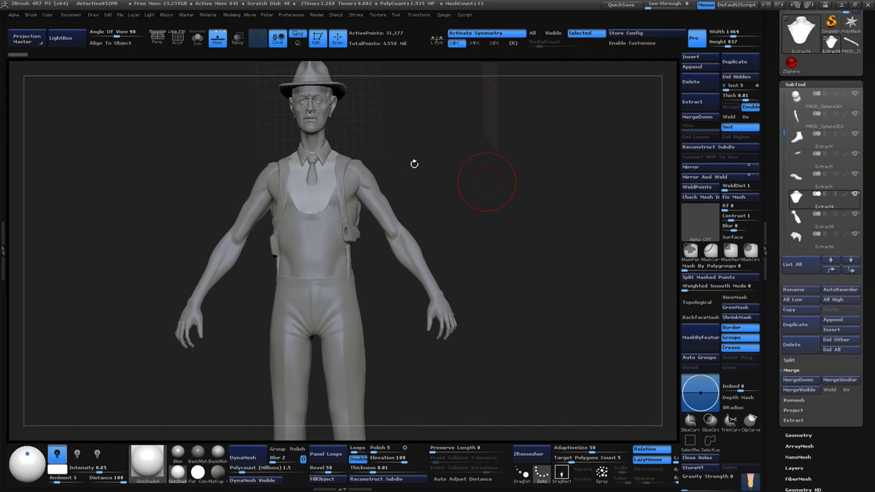
# - Orbit and zoom to a front-on view of the legs, then select the Extract1 shoe subtool
pyautogui.moveTo(535, 245)
pyautogui.mouseDown()
pyautogui.moveTo(515, 211)
pyautogui.moveTo(543, 275)
pyautogui.moveTo(554, 259)
pyautogui.mouseUp()
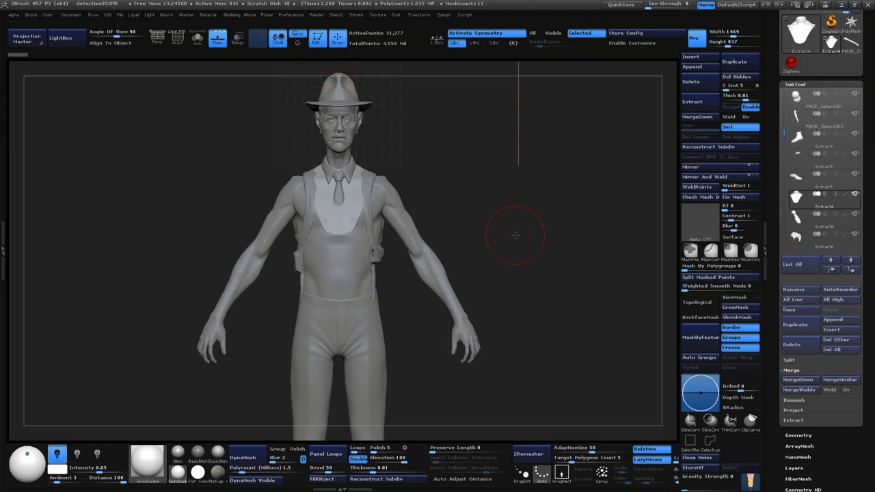
pyautogui.moveTo(517, 244); pyautogui.dragTo(519, 227)
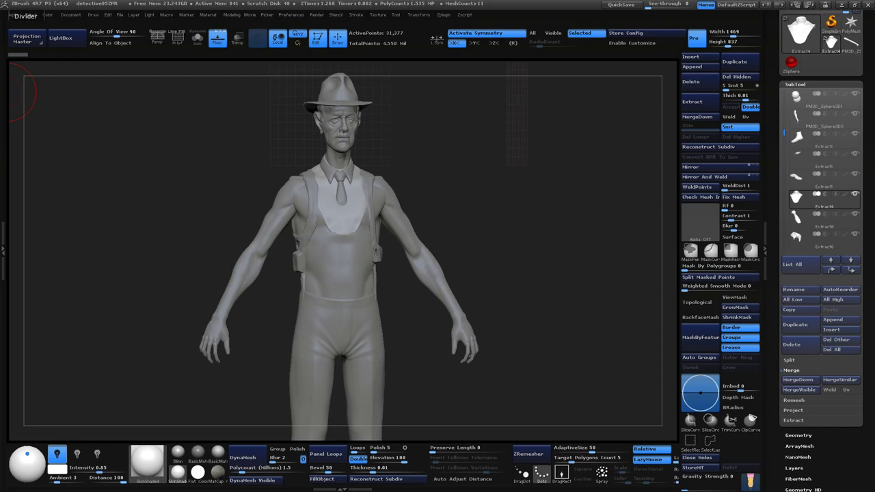
pyautogui.moveTo(527, 274); pyautogui.dragTo(531, 281)
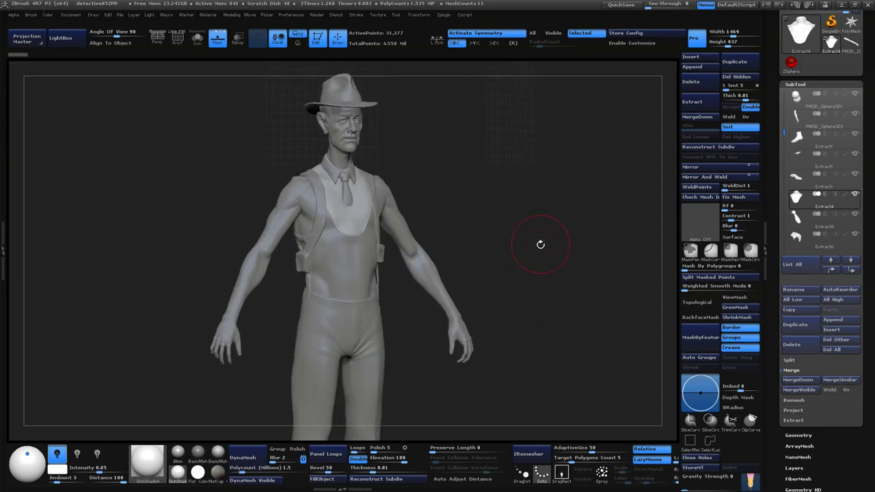
pyautogui.moveTo(540, 244)
pyautogui.keyDown('alt'); pyautogui.mouseDown()
pyautogui.moveTo(550, 297)
pyautogui.moveTo(539, 319)
pyautogui.moveTo(501, 156)
pyautogui.moveTo(529, 307)
pyautogui.moveTo(506, 209)
pyautogui.moveTo(517, 299)
pyautogui.moveTo(508, 299)
pyautogui.moveTo(518, 244)
pyautogui.moveTo(470, 259)
pyautogui.moveTo(479, 268)
pyautogui.mouseUp(); pyautogui.keyUp('alt')
pyautogui.click(820, 140)
# - Move the view up from the feet and zoom into a close frontal view of the torso and hat
pyautogui.moveTo(510, 203)
pyautogui.keyDown('alt'); pyautogui.mouseDown()
pyautogui.moveTo(502, 253)
pyautogui.moveTo(508, 234)
pyautogui.moveTo(527, 246)
pyautogui.moveTo(535, 309)
pyautogui.mouseUp(); pyautogui.keyUp('alt')
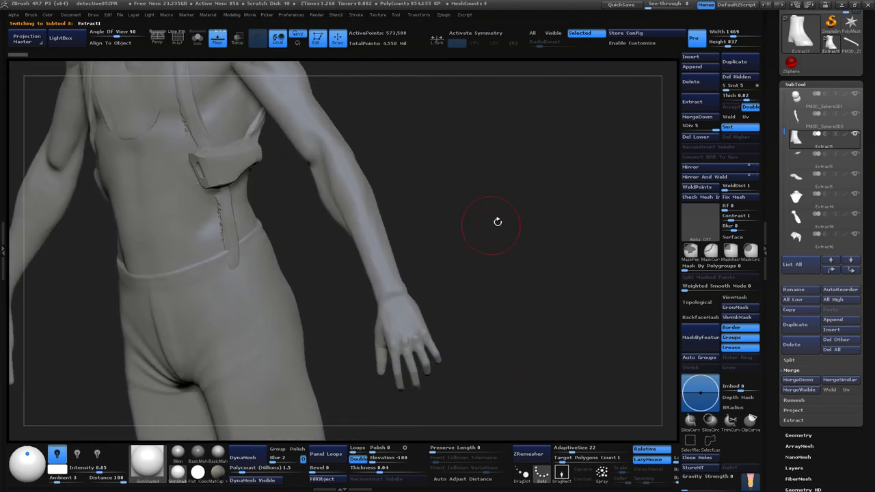
pyautogui.moveTo(498, 221)
pyautogui.mouseDown()
pyautogui.moveTo(513, 196)
pyautogui.moveTo(622, 199)
pyautogui.mouseUp()
pyautogui.moveTo(569, 168)
pyautogui.mouseDown()
pyautogui.moveTo(588, 224)
pyautogui.moveTo(581, 274)
pyautogui.moveTo(520, 386)
pyautogui.moveTo(468, 189)
pyautogui.moveTo(465, 204)
pyautogui.mouseUp()
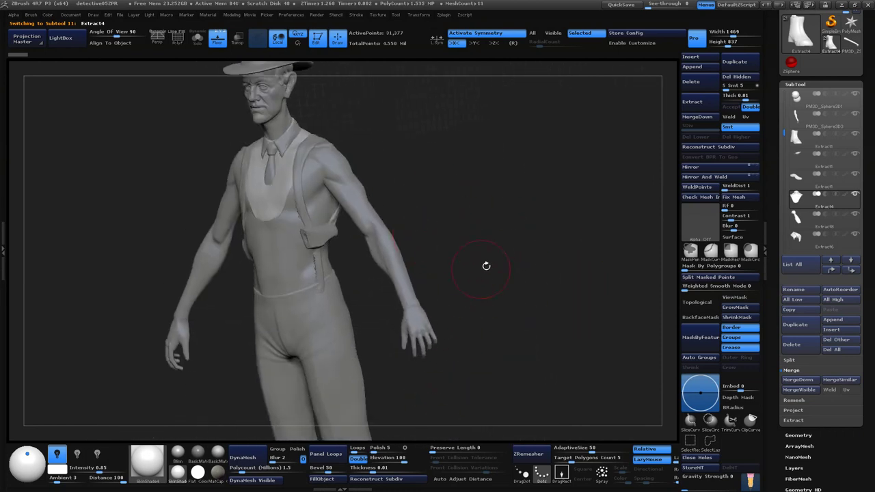
pyautogui.moveTo(486, 266); pyautogui.dragTo(521, 261)
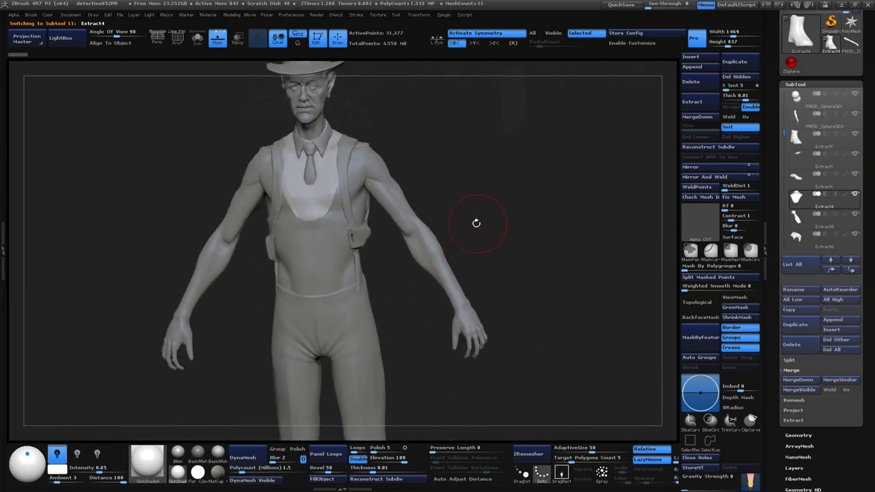
pyautogui.moveTo(498, 213); pyautogui.dragTo(516, 185)
pyautogui.moveTo(540, 280); pyautogui.dragTo(508, 236)
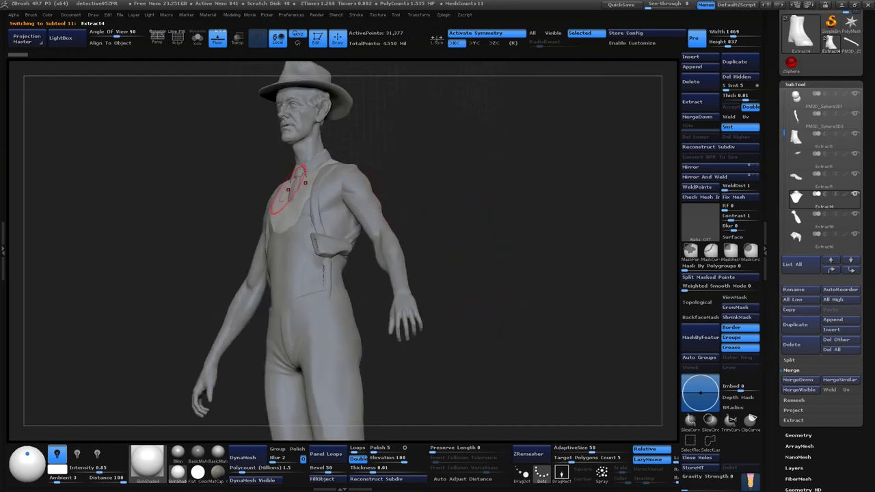
pyautogui.moveTo(516, 232); pyautogui.dragTo(511, 231)
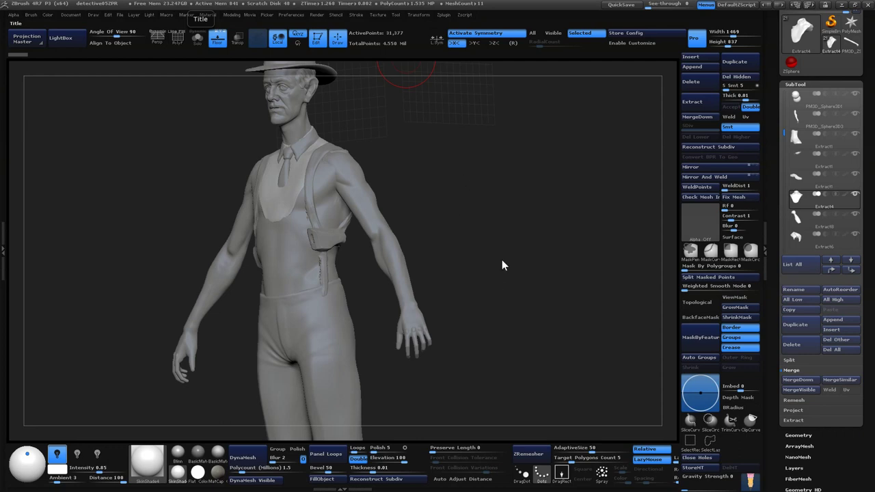
pyautogui.moveTo(501, 265); pyautogui.dragTo(506, 287)
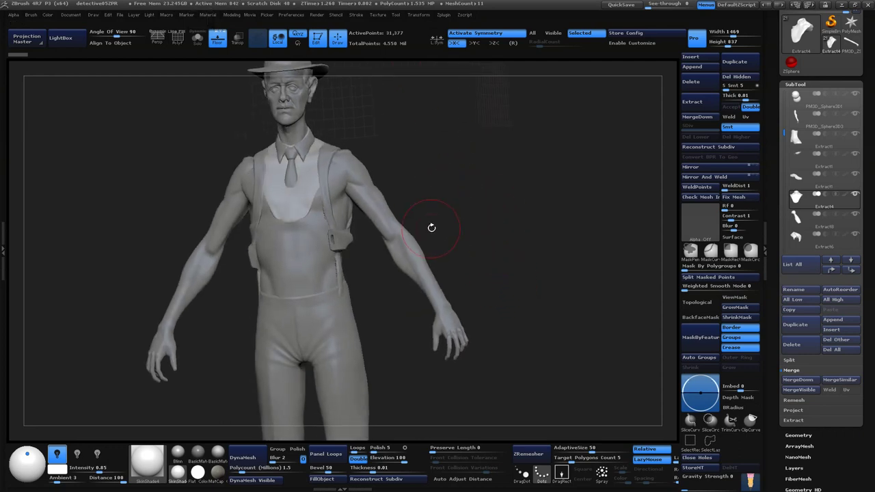
pyautogui.moveTo(471, 239); pyautogui.dragTo(478, 268)
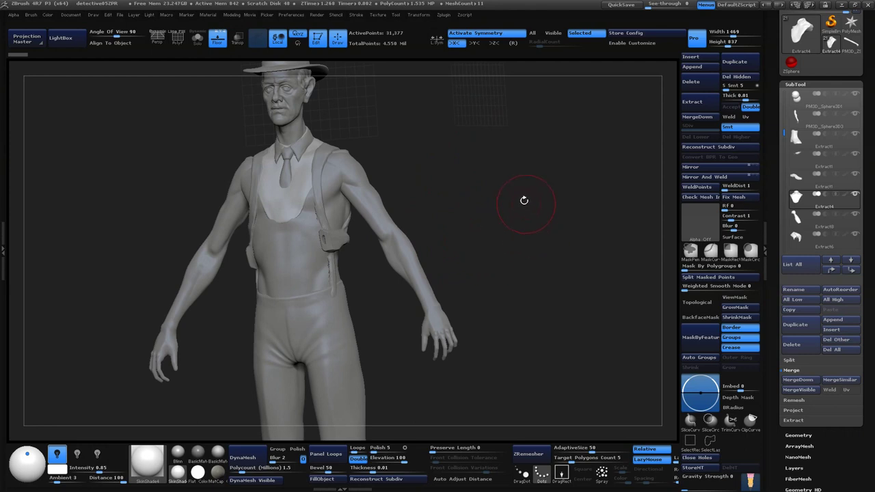
pyautogui.moveTo(523, 195)
pyautogui.keyDown('alt'); pyautogui.mouseDown()
pyautogui.moveTo(522, 166)
pyautogui.moveTo(580, 185)
pyautogui.moveTo(520, 322)
pyautogui.moveTo(531, 250)
pyautogui.moveTo(549, 283)
pyautogui.moveTo(465, 372)
pyautogui.moveTo(443, 415)
pyautogui.moveTo(497, 205)
pyautogui.moveTo(501, 269)
pyautogui.moveTo(444, 270)
pyautogui.mouseUp(); pyautogui.keyUp('alt')
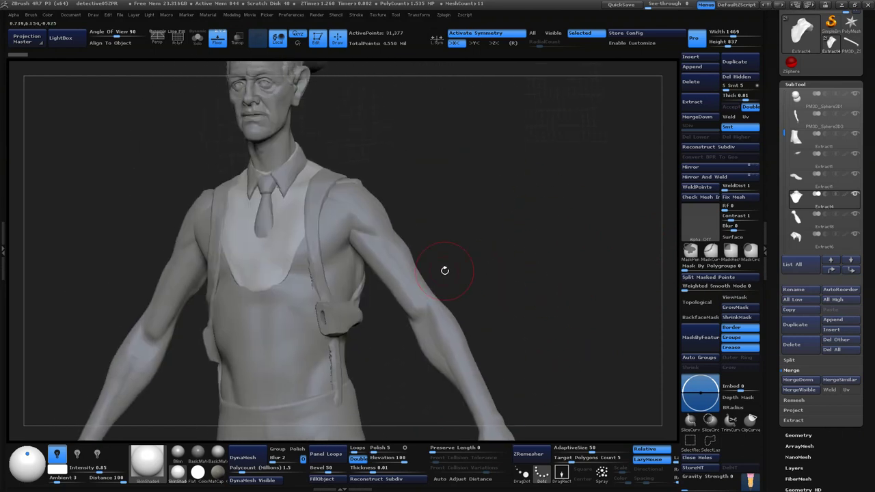
pyautogui.moveTo(477, 219)
pyautogui.keyDown('alt'); pyautogui.mouseDown()
pyautogui.moveTo(402, 253)
pyautogui.moveTo(442, 234)
pyautogui.mouseUp(); pyautogui.keyUp('alt')
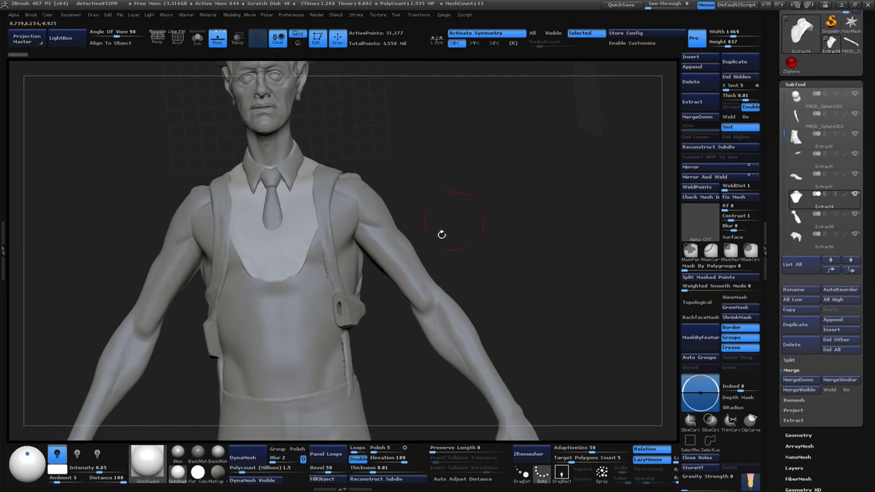
pyautogui.moveTo(448, 199)
pyautogui.mouseDown()
pyautogui.moveTo(417, 205)
pyautogui.moveTo(432, 201)
pyautogui.mouseUp()
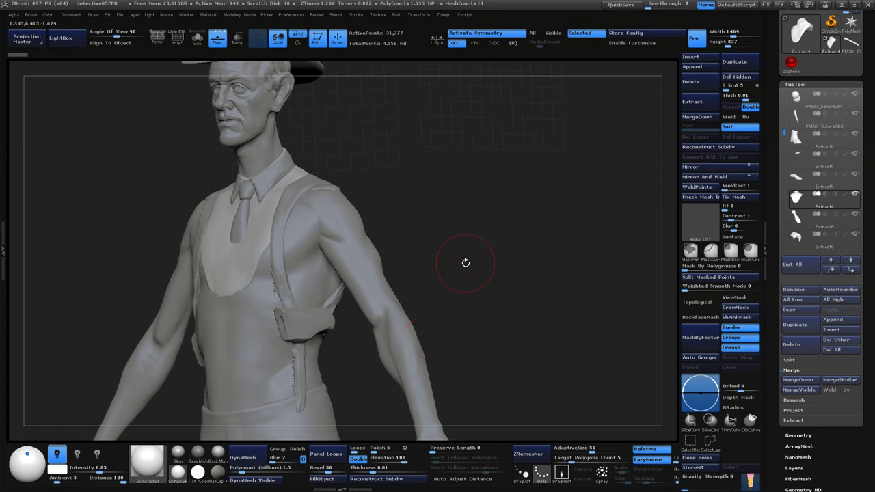
pyautogui.moveTo(468, 260)
pyautogui.mouseDown()
pyautogui.moveTo(478, 267)
pyautogui.moveTo(478, 210)
pyautogui.moveTo(481, 221)
pyautogui.moveTo(433, 226)
pyautogui.moveTo(545, 255)
pyautogui.moveTo(433, 263)
pyautogui.mouseUp()
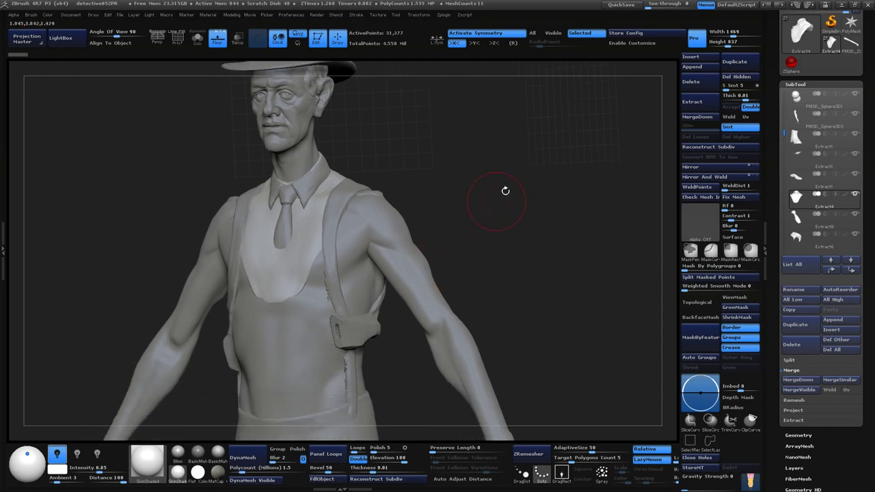
pyautogui.moveTo(505, 191)
pyautogui.mouseDown()
pyautogui.moveTo(527, 220)
pyautogui.moveTo(399, 243)
pyautogui.mouseUp()
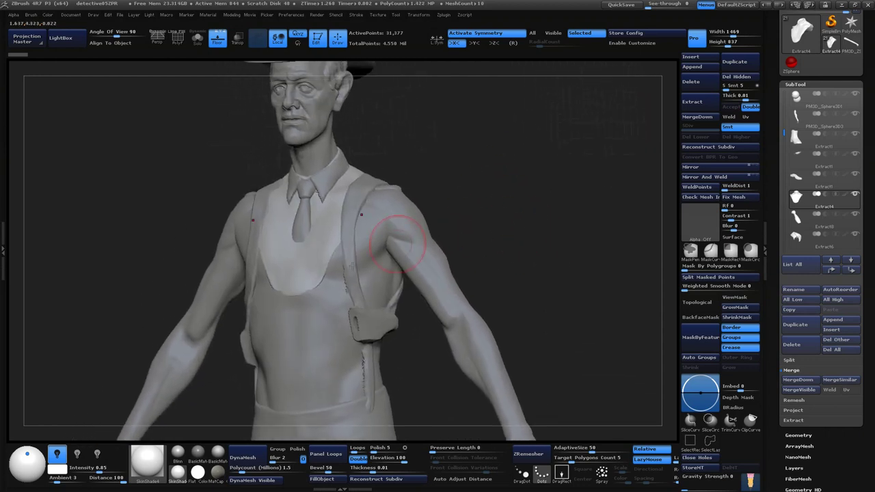
# - Inspect the Extract4 vest alone in Solo mode, then turn Solo off
pyautogui.click(197, 39)
pyautogui.moveTo(508, 260)
pyautogui.mouseDown()
pyautogui.moveTo(526, 206)
pyautogui.moveTo(465, 205)
pyautogui.mouseUp()
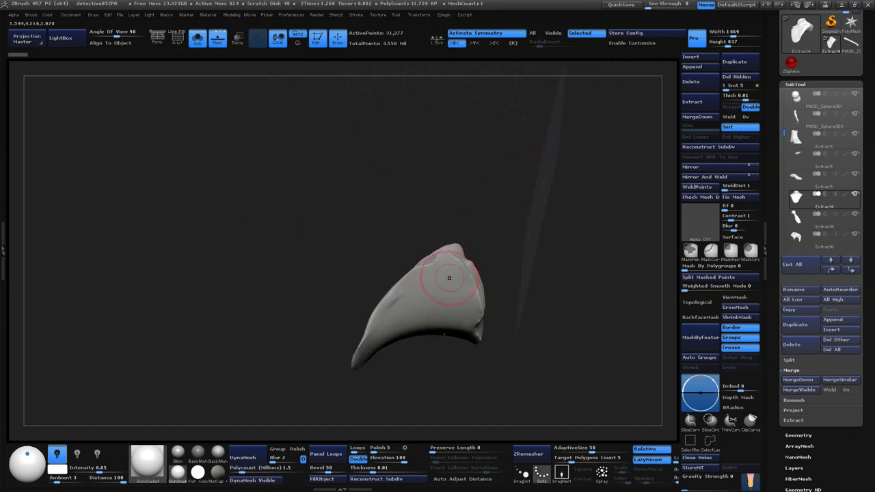
pyautogui.press('space')
pyautogui.moveTo(442, 279)
pyautogui.mouseDown()
pyautogui.moveTo(308, 250)
pyautogui.moveTo(378, 164)
pyautogui.mouseUp()
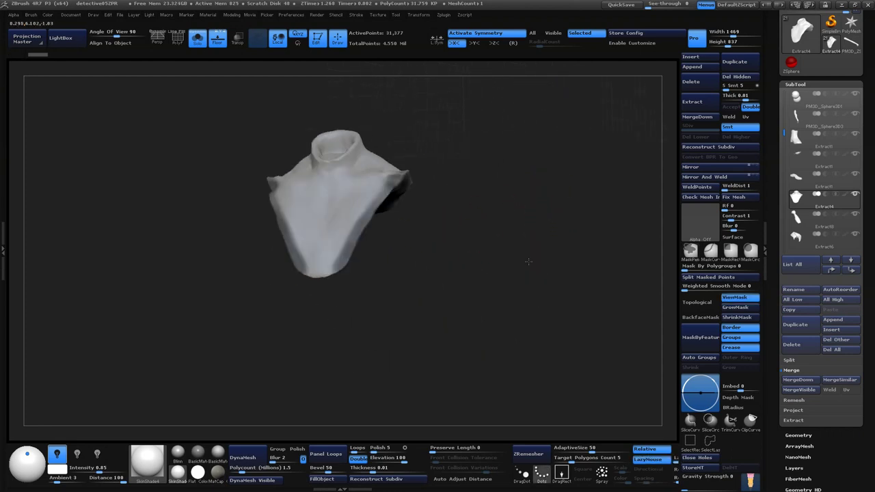
pyautogui.click(197, 38)
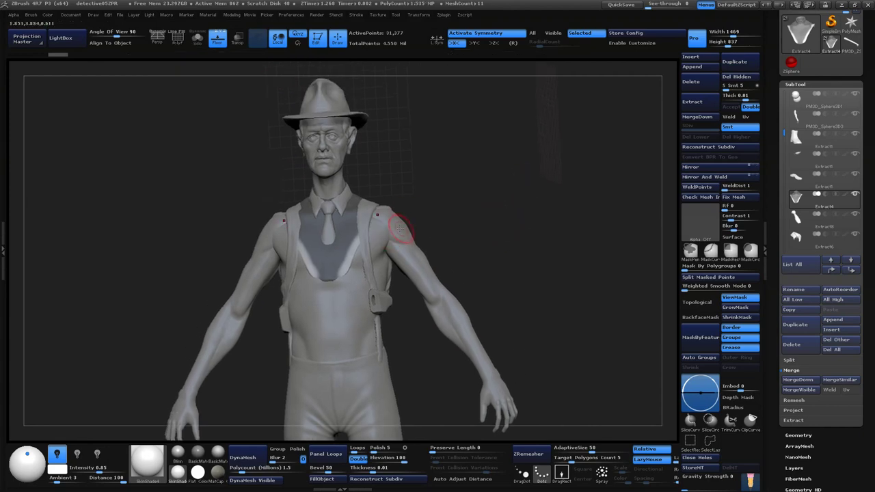
# - Enlarge the brush and flatten the vest and suspender edges across the chest symmetrically
pyautogui.moveTo(401, 230); pyautogui.dragTo(407, 198)
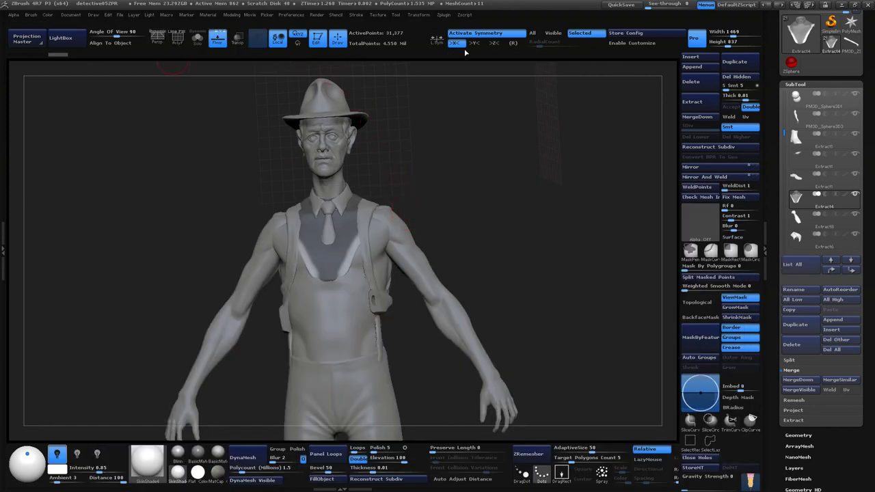
pyautogui.press('space')
pyautogui.moveTo(502, 127); pyautogui.dragTo(521, 127)
pyautogui.moveTo(369, 225)
pyautogui.mouseDown()
pyautogui.moveTo(353, 308)
pyautogui.moveTo(373, 370)
pyautogui.mouseUp()
pyautogui.moveTo(478, 301)
pyautogui.keyDown('shift'); pyautogui.mouseDown()
pyautogui.moveTo(515, 301)
pyautogui.moveTo(380, 249)
pyautogui.mouseUp(); pyautogui.keyUp('shift')
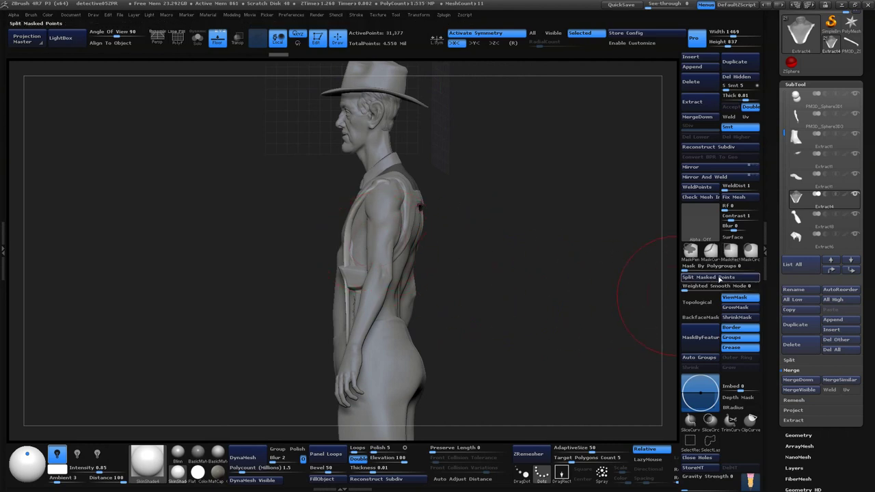
# - Enable BackfaceMask and extend the vest down the figure's back
pyautogui.click(700, 317)
pyautogui.press('space')
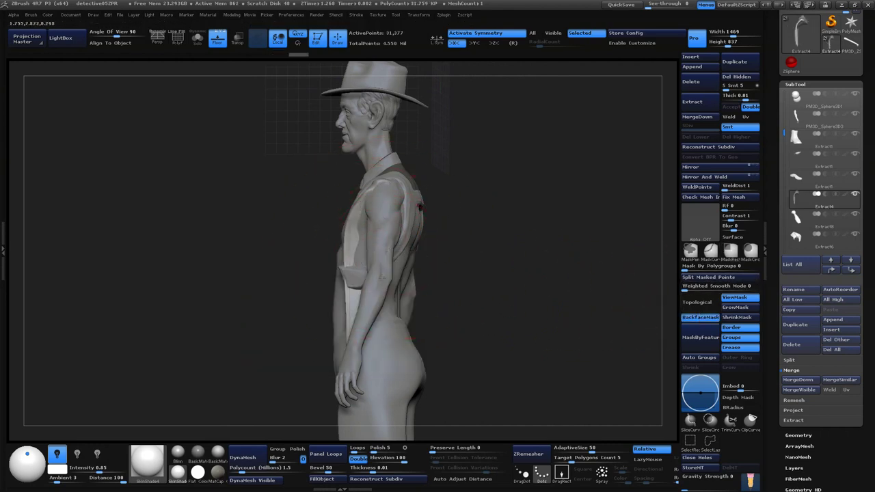
pyautogui.moveTo(411, 205); pyautogui.dragTo(391, 373)
pyautogui.moveTo(490, 312); pyautogui.dragTo(498, 153)
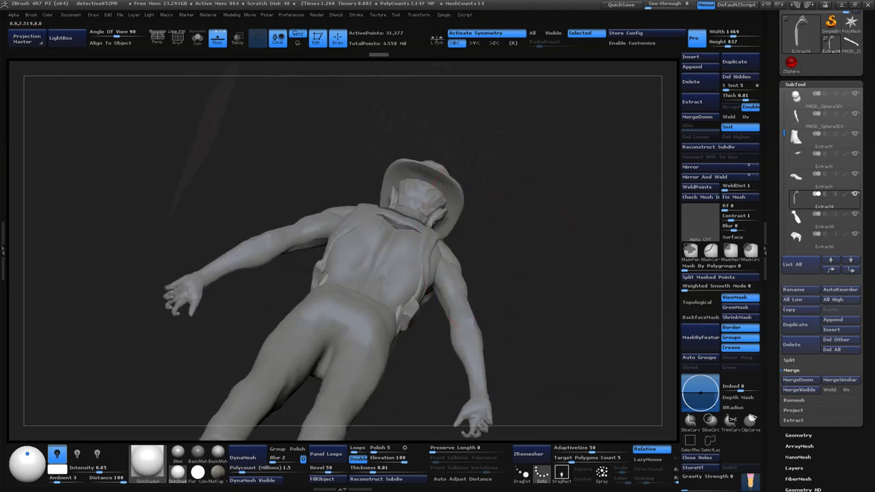
# - Solo the vest piece and turn it to a side view
pyautogui.click(198, 38)
pyautogui.moveTo(541, 244)
pyautogui.mouseDown()
pyautogui.moveTo(602, 239)
pyautogui.moveTo(515, 259)
pyautogui.moveTo(546, 218)
pyautogui.moveTo(513, 248)
pyautogui.moveTo(592, 246)
pyautogui.moveTo(505, 256)
pyautogui.mouseUp()
pyautogui.moveTo(522, 288)
pyautogui.mouseDown()
pyautogui.moveTo(522, 225)
pyautogui.moveTo(478, 273)
pyautogui.moveTo(424, 294)
pyautogui.moveTo(440, 309)
pyautogui.moveTo(303, 290)
pyautogui.mouseUp()
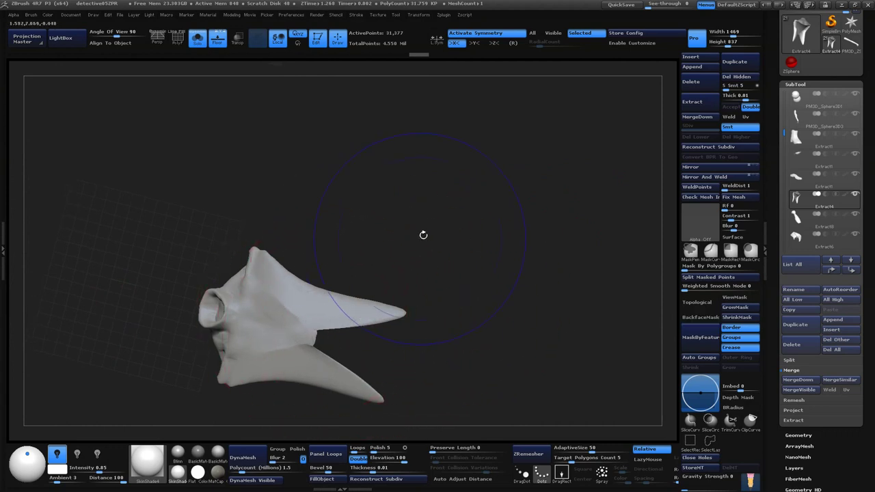
pyautogui.moveTo(424, 235); pyautogui.dragTo(486, 180)
# - Reduce Draw Size from 232 to 101 and orbit the isolated vest to show its front
pyautogui.press('space')
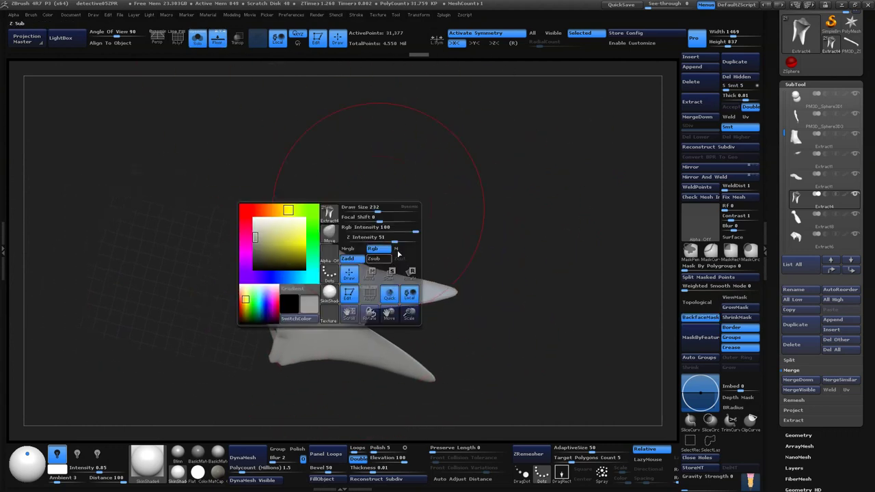
pyautogui.press('space')
pyautogui.moveTo(376, 307)
pyautogui.mouseDown()
pyautogui.moveTo(359, 307)
pyautogui.moveTo(401, 342)
pyautogui.moveTo(418, 318)
pyautogui.moveTo(534, 316)
pyautogui.moveTo(352, 300)
pyautogui.moveTo(562, 195)
pyautogui.moveTo(481, 230)
pyautogui.moveTo(545, 246)
pyautogui.moveTo(565, 294)
pyautogui.moveTo(498, 258)
pyautogui.moveTo(376, 322)
pyautogui.moveTo(362, 348)
pyautogui.moveTo(378, 363)
pyautogui.moveTo(376, 377)
pyautogui.moveTo(390, 367)
pyautogui.moveTo(495, 368)
pyautogui.moveTo(425, 394)
pyautogui.mouseUp()
pyautogui.press('space')
pyautogui.press('space')
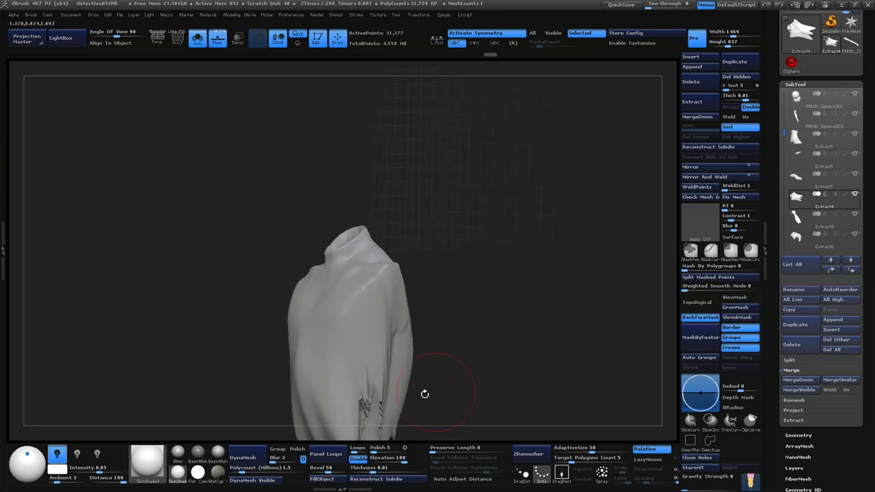
pyautogui.moveTo(494, 393); pyautogui.dragTo(512, 225)
pyautogui.moveTo(560, 318); pyautogui.dragTo(387, 319)
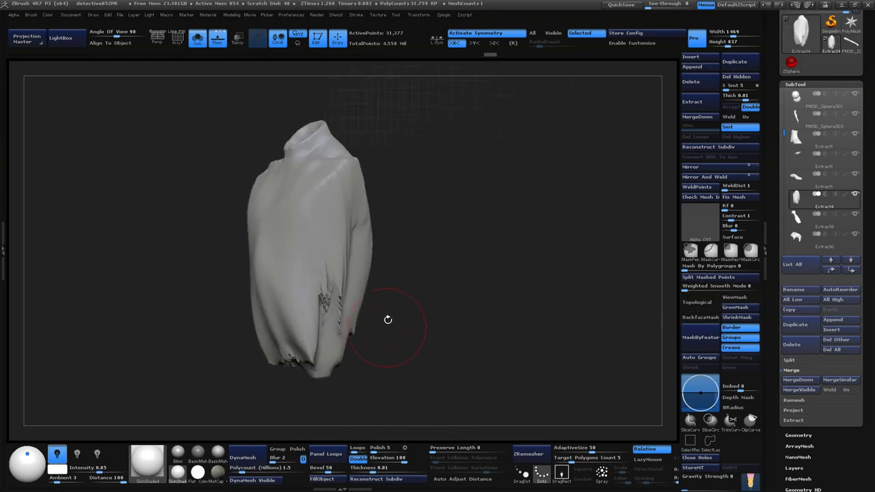
pyautogui.click(197, 39)
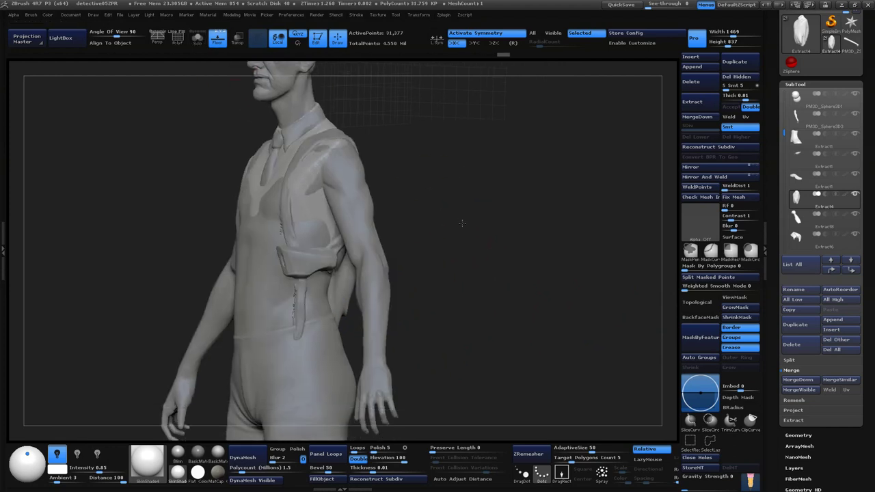
pyautogui.moveTo(462, 223)
pyautogui.mouseDown()
pyautogui.moveTo(440, 260)
pyautogui.moveTo(391, 256)
pyautogui.mouseUp()
pyautogui.press('space')
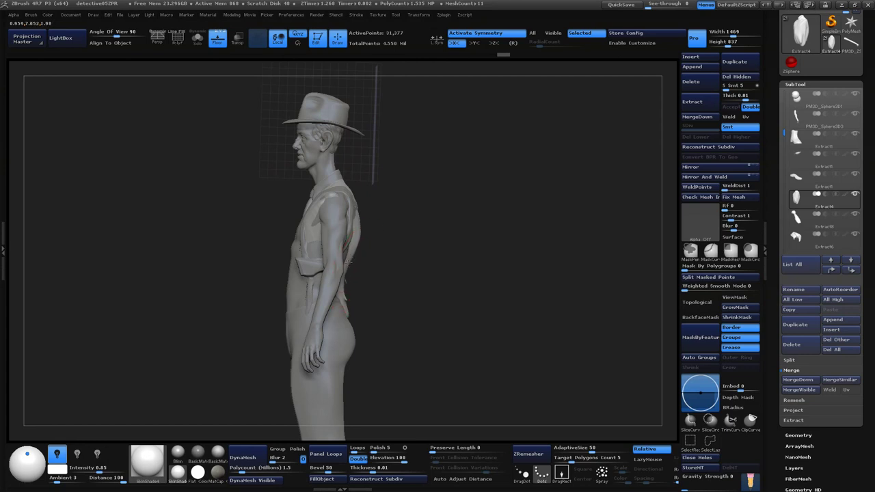
pyautogui.moveTo(451, 235)
pyautogui.mouseDown()
pyautogui.moveTo(527, 175)
pyautogui.moveTo(542, 133)
pyautogui.moveTo(490, 197)
pyautogui.mouseUp()
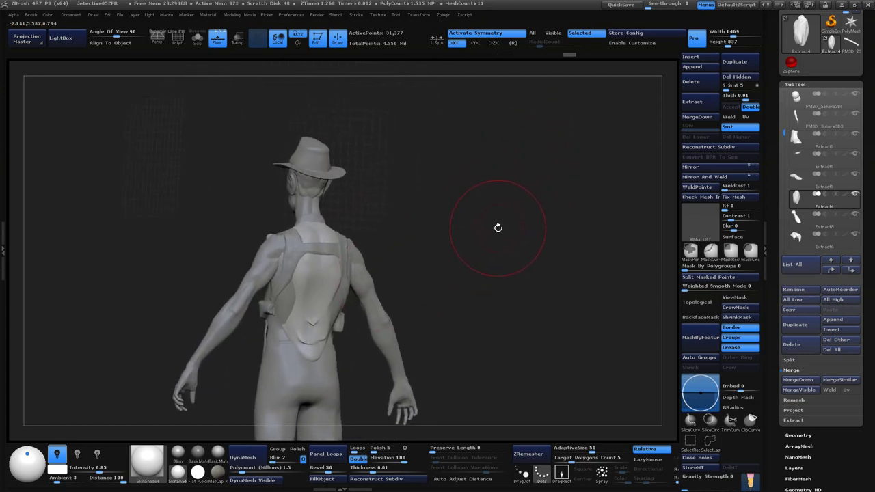
pyautogui.moveTo(488, 226)
pyautogui.keyDown('shift'); pyautogui.mouseDown()
pyautogui.moveTo(360, 259)
pyautogui.moveTo(353, 249)
pyautogui.mouseUp(); pyautogui.keyUp('shift')
pyautogui.keyDown('ctrl'); pyautogui.moveTo(367, 238); pyautogui.dragTo(371, 283, button='right'); pyautogui.keyUp('ctrl')
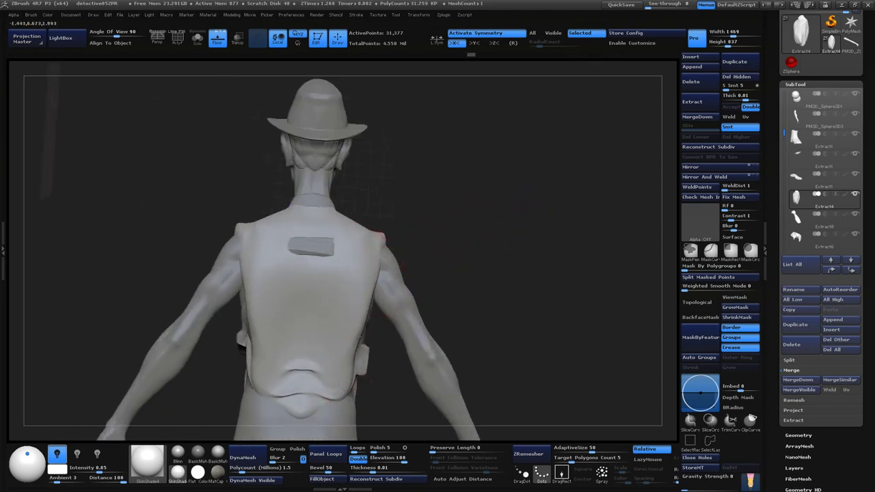
pyautogui.moveTo(369, 287); pyautogui.dragTo(519, 254, button='right')
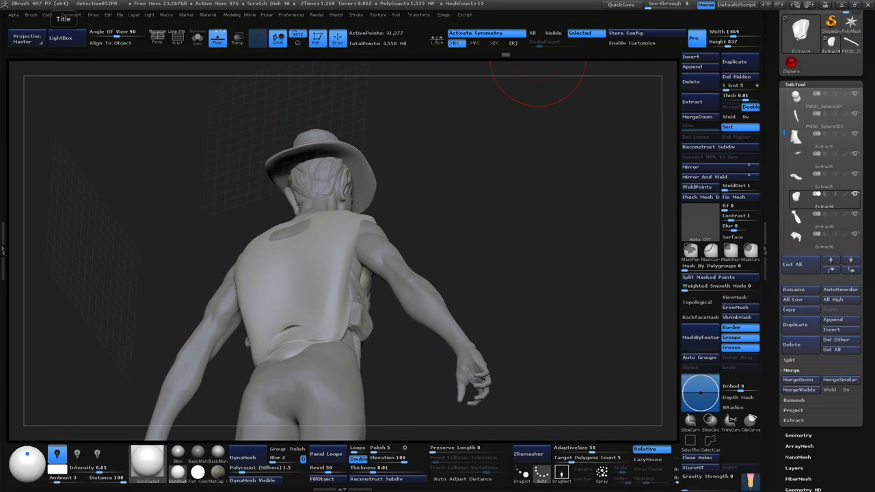
pyautogui.moveTo(537, 69)
pyautogui.mouseDown()
pyautogui.moveTo(420, 201)
pyautogui.moveTo(509, 274)
pyautogui.mouseUp()
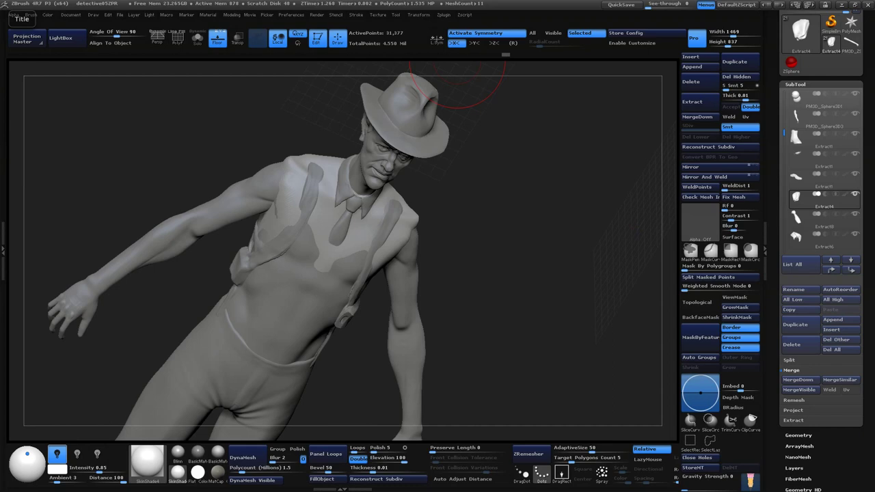
pyautogui.moveTo(456, 86)
pyautogui.mouseDown()
pyautogui.moveTo(494, 217)
pyautogui.moveTo(520, 250)
pyautogui.moveTo(510, 214)
pyautogui.moveTo(490, 265)
pyautogui.moveTo(262, 254)
pyautogui.mouseUp()
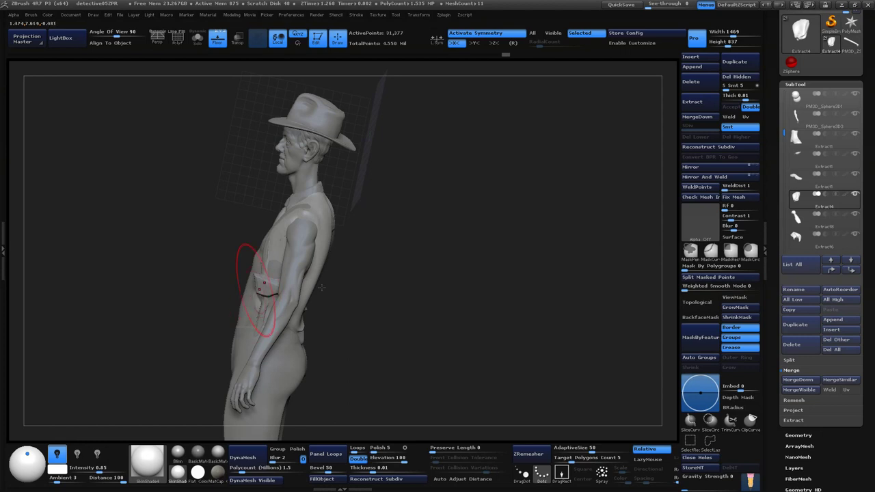
pyautogui.moveTo(256, 291)
pyautogui.mouseDown()
pyautogui.moveTo(583, 286)
pyautogui.moveTo(250, 181)
pyautogui.moveTo(453, 251)
pyautogui.moveTo(521, 245)
pyautogui.mouseUp()
# - Zoom in on the torso and smooth away the notch in the vest's lower front hem
pyautogui.press('space')
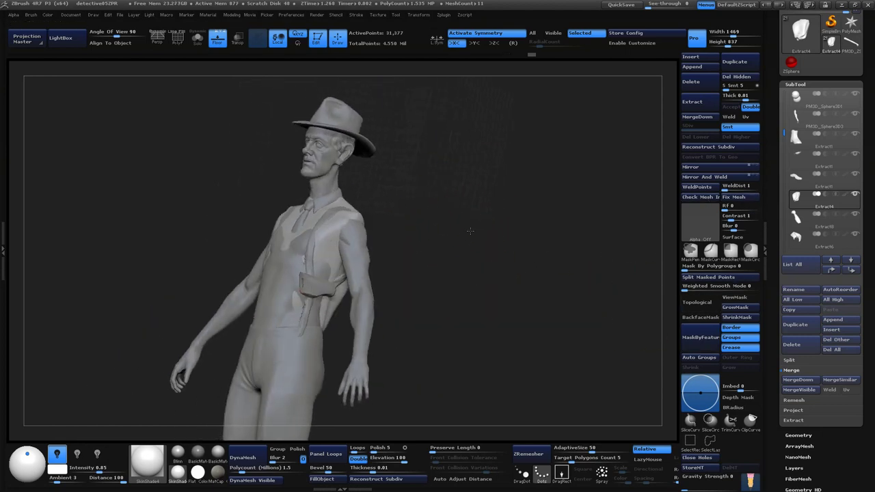
pyautogui.moveTo(420, 236)
pyautogui.mouseDown()
pyautogui.moveTo(485, 239)
pyautogui.moveTo(294, 264)
pyautogui.mouseUp()
pyautogui.moveTo(323, 235); pyautogui.dragTo(390, 260)
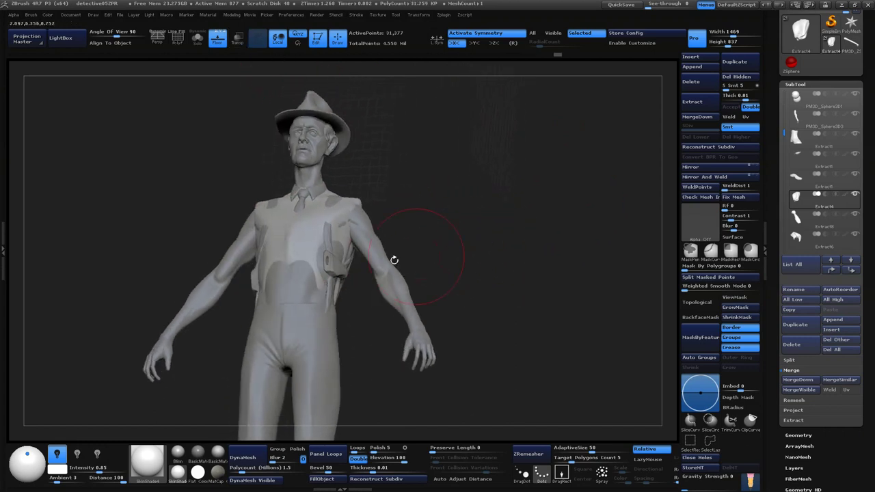
pyautogui.moveTo(333, 262)
pyautogui.keyDown('alt'); pyautogui.mouseDown()
pyautogui.moveTo(524, 273)
pyautogui.moveTo(280, 281)
pyautogui.mouseUp(); pyautogui.keyUp('alt')
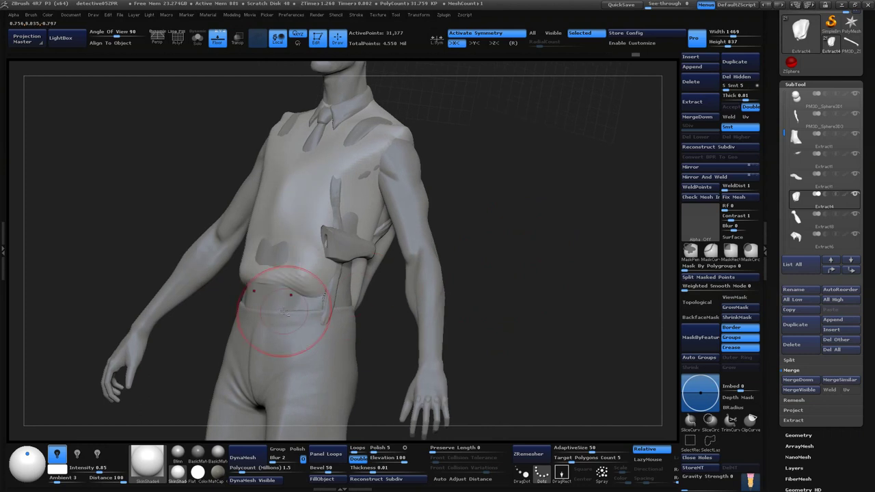
pyautogui.moveTo(285, 312)
pyautogui.mouseDown()
pyautogui.moveTo(549, 253)
pyautogui.moveTo(285, 246)
pyautogui.mouseUp()
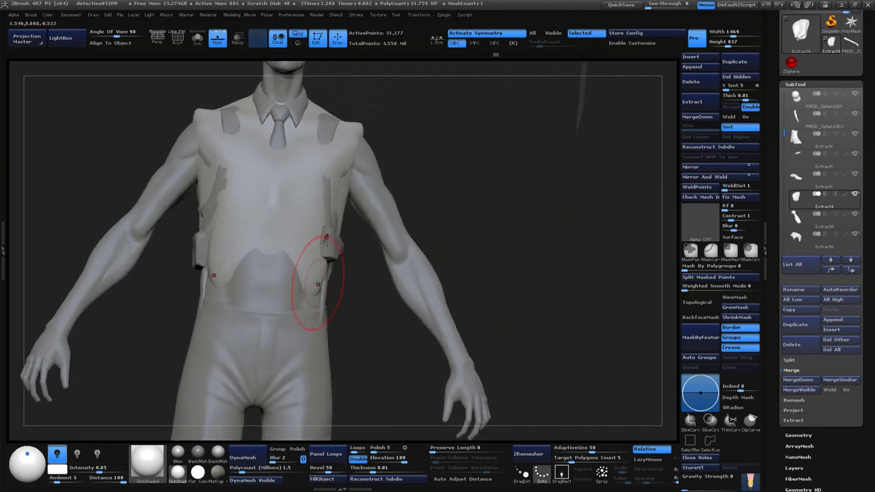
pyautogui.press('space')
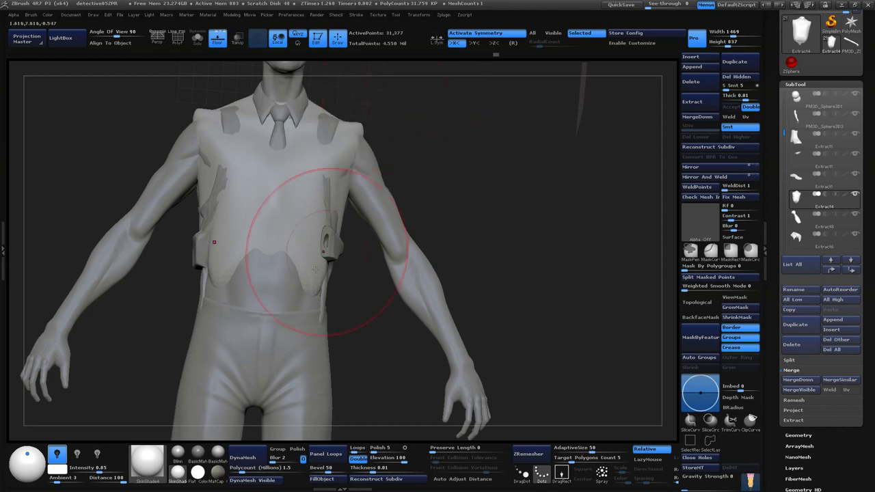
pyautogui.moveTo(291, 307)
pyautogui.mouseDown()
pyautogui.moveTo(283, 306)
pyautogui.moveTo(301, 294)
pyautogui.moveTo(287, 327)
pyautogui.mouseUp()
# - Sculpt small refinements on the vest's chest from a three-quarter front view
pyautogui.moveTo(534, 260); pyautogui.dragTo(264, 312)
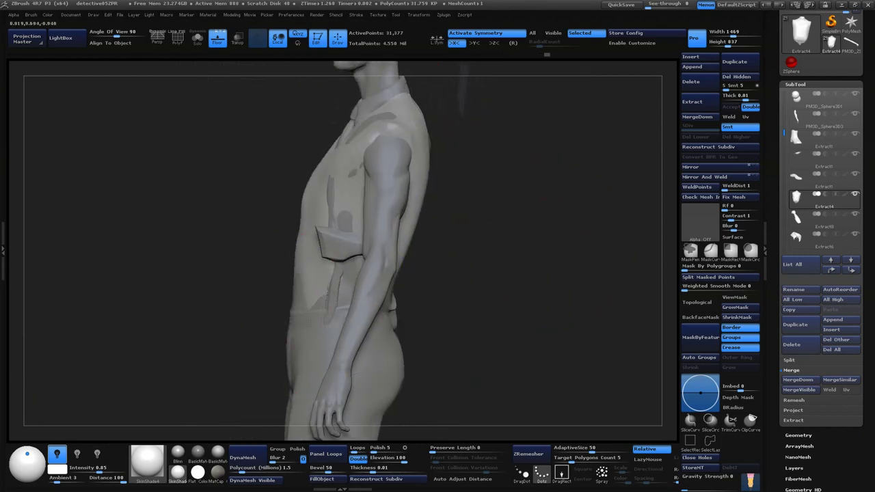
pyautogui.moveTo(492, 291); pyautogui.dragTo(296, 301)
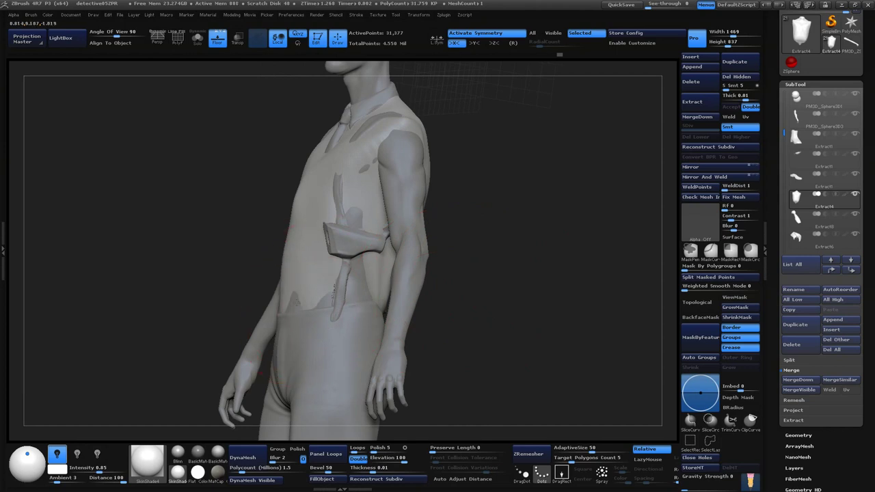
pyautogui.moveTo(467, 255); pyautogui.dragTo(383, 221)
pyautogui.moveTo(345, 199); pyautogui.dragTo(336, 230)
pyautogui.keyDown('alt'); pyautogui.moveTo(410, 226); pyautogui.dragTo(471, 197); pyautogui.keyUp('alt')
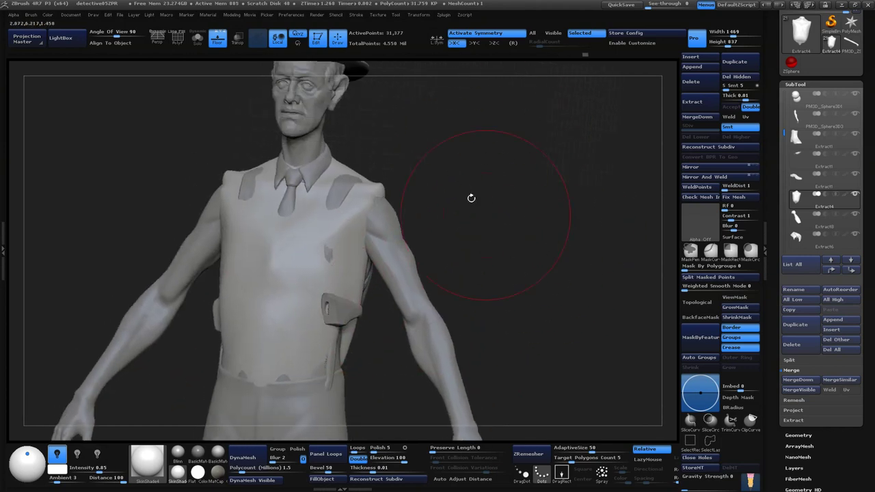
pyautogui.moveTo(427, 149)
pyautogui.mouseDown()
pyautogui.moveTo(459, 209)
pyautogui.moveTo(664, 223)
pyautogui.moveTo(355, 255)
pyautogui.mouseUp()
# - Shrink the brush and refine the vest edge at the armpit and on the back panel
pyautogui.press('space')
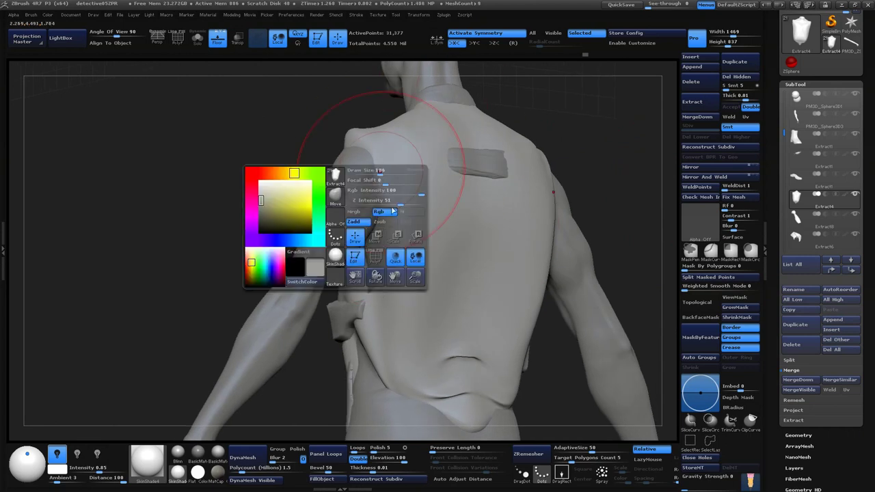
pyautogui.moveTo(382, 175); pyautogui.dragTo(354, 175)
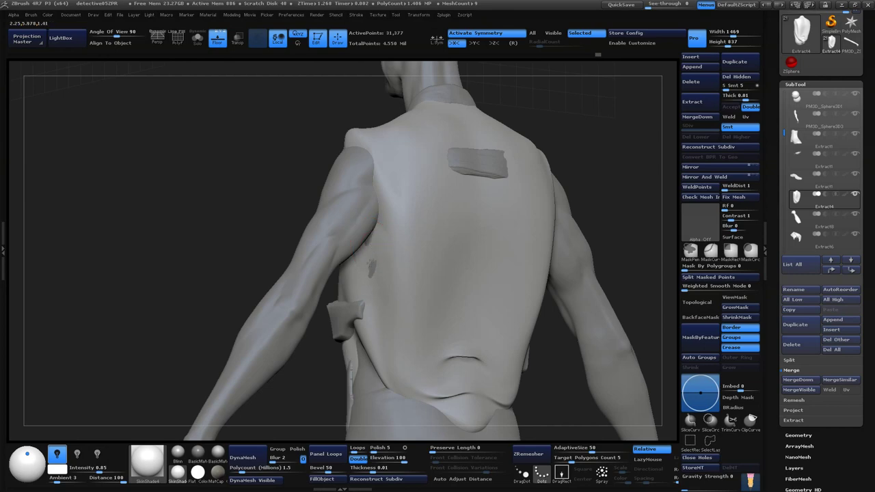
pyautogui.moveTo(369, 265); pyautogui.dragTo(366, 257)
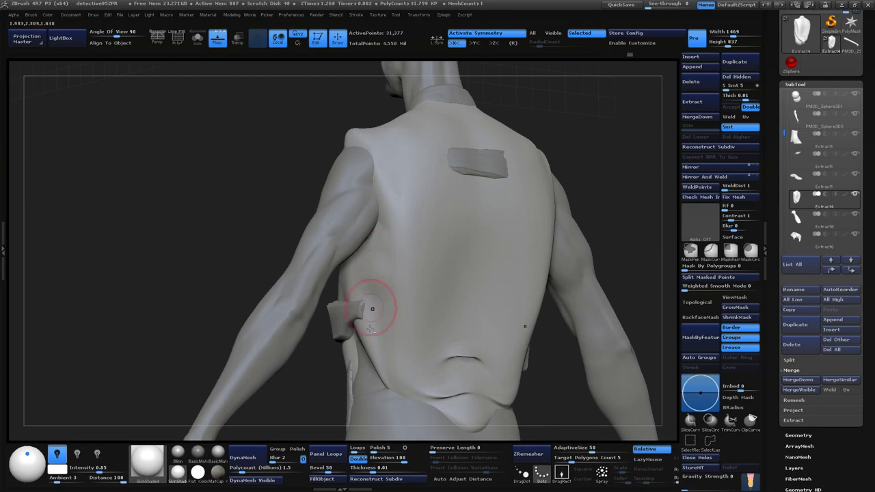
pyautogui.press('space')
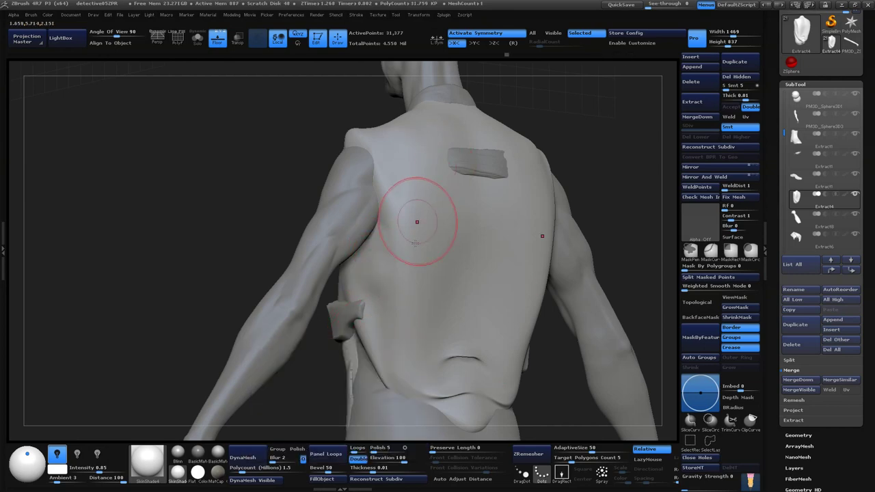
pyautogui.moveTo(414, 280); pyautogui.dragTo(422, 280)
pyautogui.moveTo(645, 173)
pyautogui.mouseDown()
pyautogui.moveTo(486, 256)
pyautogui.moveTo(472, 205)
pyautogui.mouseUp()
# - Solo the vest back panel and carve cloth crease lines on both its sides
pyautogui.click(199, 43)
pyautogui.moveTo(519, 171); pyautogui.dragTo(523, 260)
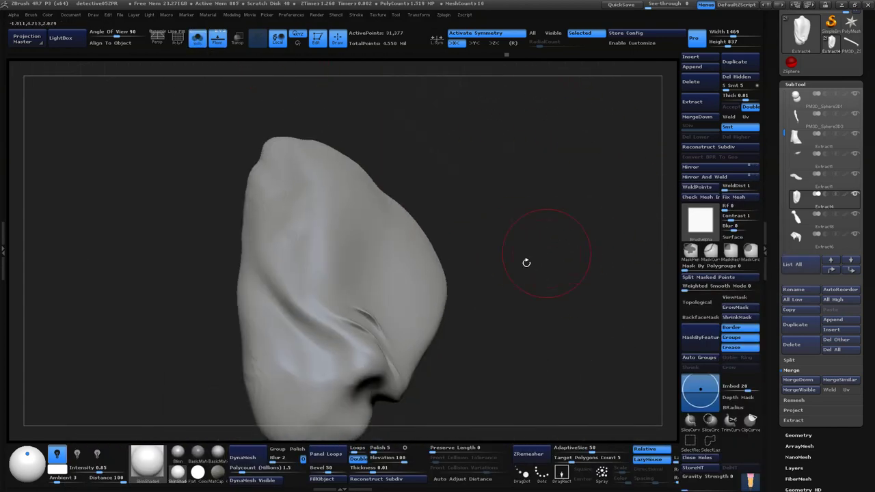
pyautogui.moveTo(382, 417); pyautogui.dragTo(366, 358)
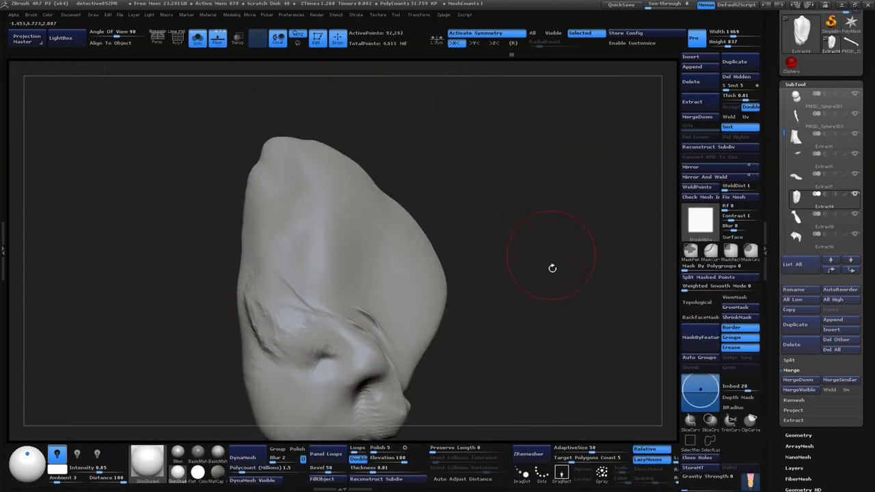
pyautogui.moveTo(551, 267); pyautogui.dragTo(367, 314)
pyautogui.moveTo(544, 299); pyautogui.dragTo(478, 293)
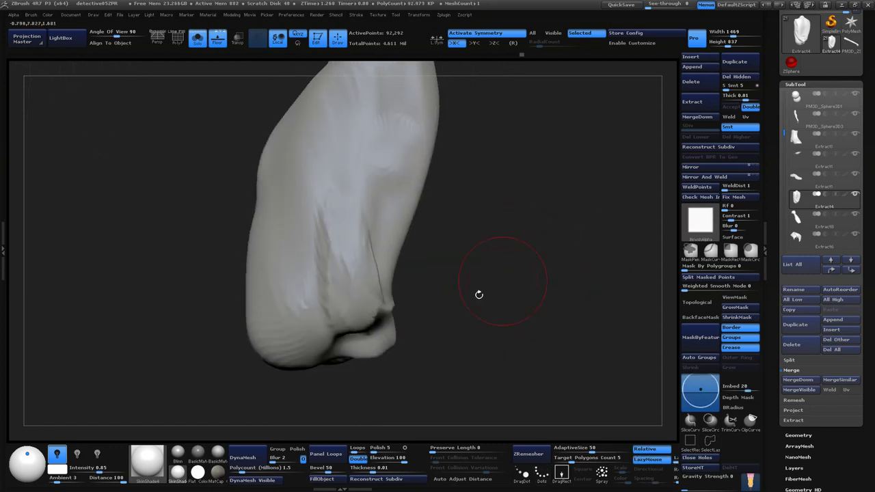
pyautogui.moveTo(512, 317); pyautogui.dragTo(437, 288)
pyautogui.moveTo(362, 300); pyautogui.dragTo(340, 220)
pyautogui.moveTo(294, 305)
pyautogui.mouseDown()
pyautogui.moveTo(523, 256)
pyautogui.moveTo(378, 354)
pyautogui.moveTo(420, 292)
pyautogui.mouseUp()
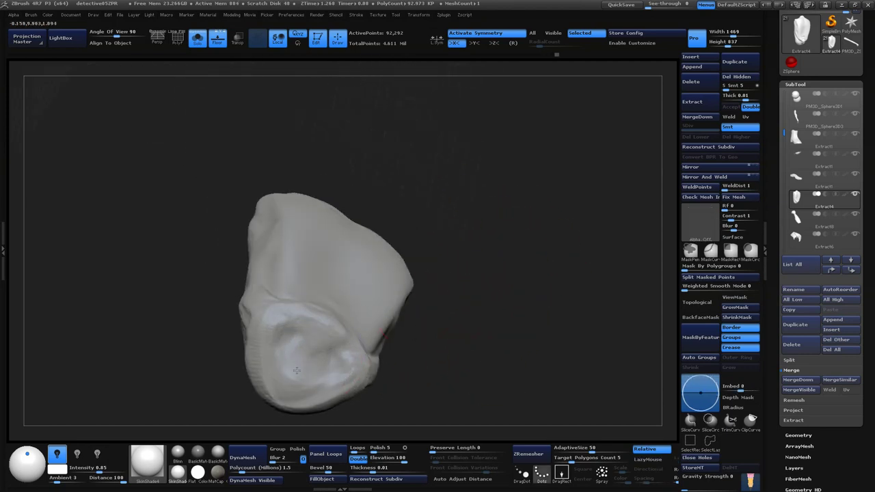
pyautogui.moveTo(513, 168); pyautogui.dragTo(205, 65)
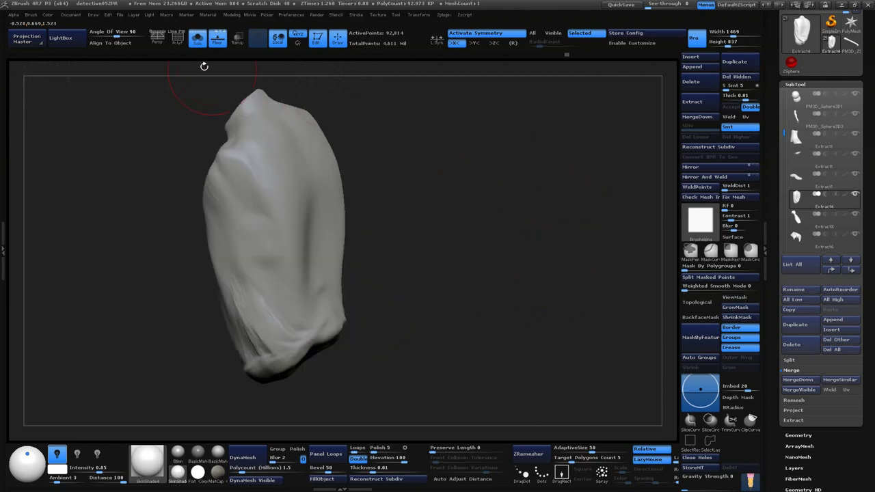
# - Turn Solo off and orbit around the whole figure back to a front view
pyautogui.click(237, 41)
pyautogui.moveTo(527, 239)
pyautogui.mouseDown()
pyautogui.moveTo(524, 254)
pyautogui.moveTo(458, 282)
pyautogui.mouseUp()
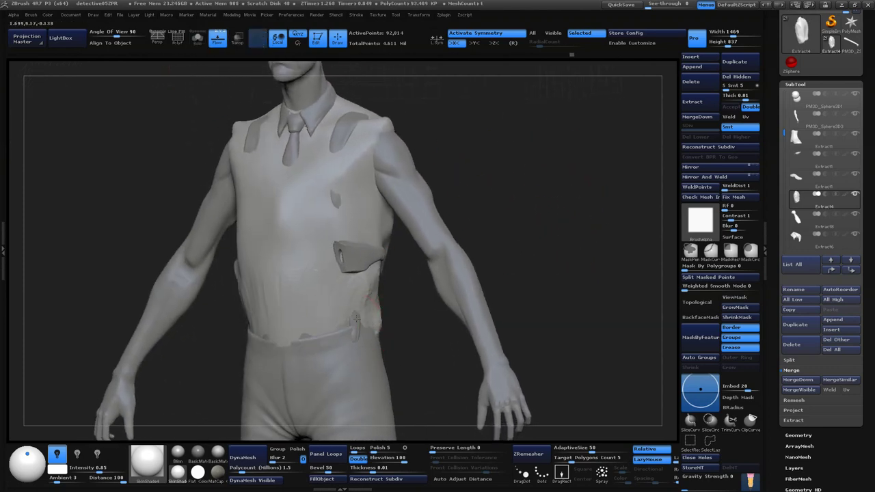
pyautogui.moveTo(371, 321); pyautogui.dragTo(303, 327)
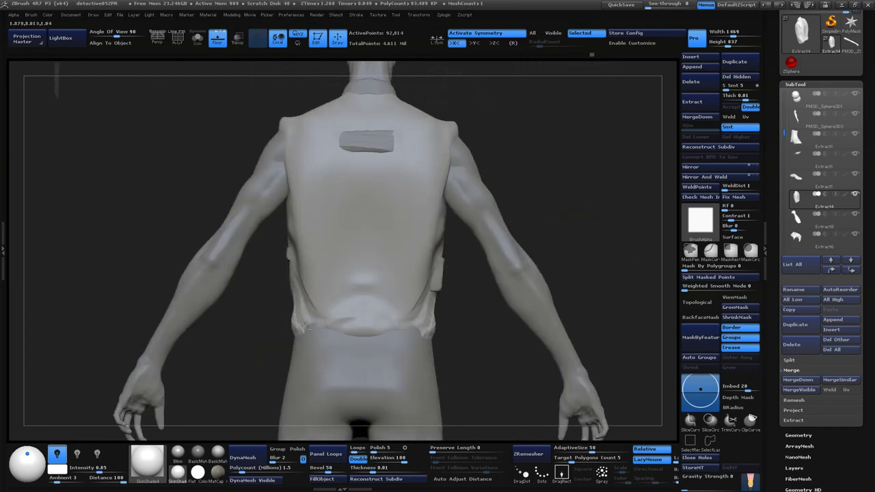
pyautogui.moveTo(465, 205); pyautogui.dragTo(528, 177)
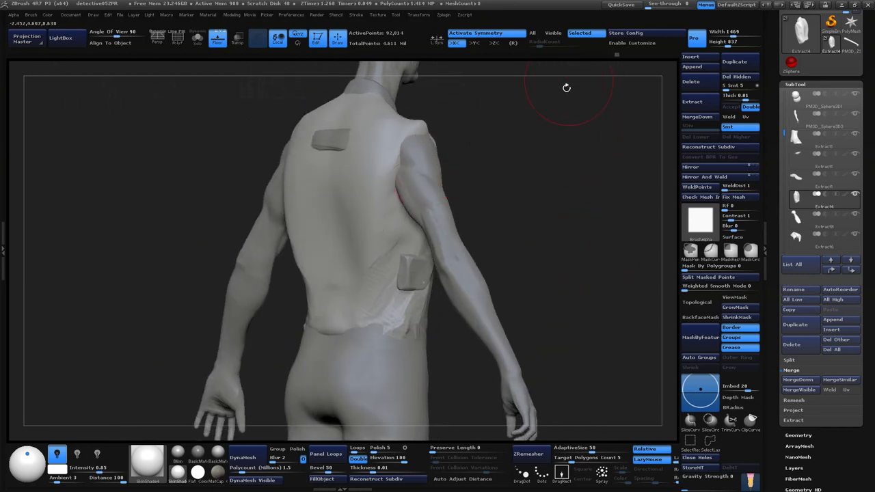
pyautogui.moveTo(566, 88)
pyautogui.mouseDown()
pyautogui.moveTo(485, 172)
pyautogui.moveTo(383, 205)
pyautogui.mouseUp()
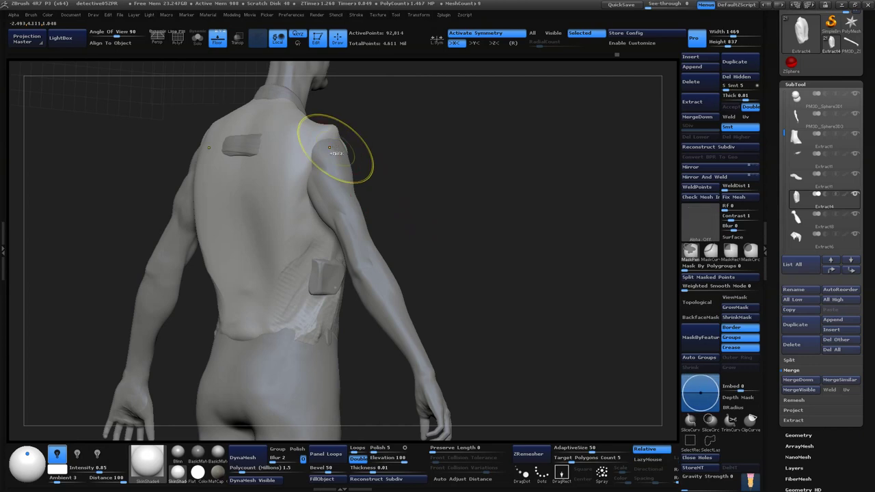
pyautogui.moveTo(326, 158)
pyautogui.mouseDown()
pyautogui.moveTo(585, 153)
pyautogui.moveTo(436, 186)
pyautogui.mouseUp()
# - Turn on ViewMask to show the vest mask and switch brushes with the B-S-T shortcut
pyautogui.keyDown('ctrl'); pyautogui.click(586, 153); pyautogui.keyUp('ctrl')
pyautogui.press('b')
pyautogui.press('s')
pyautogui.press('t')
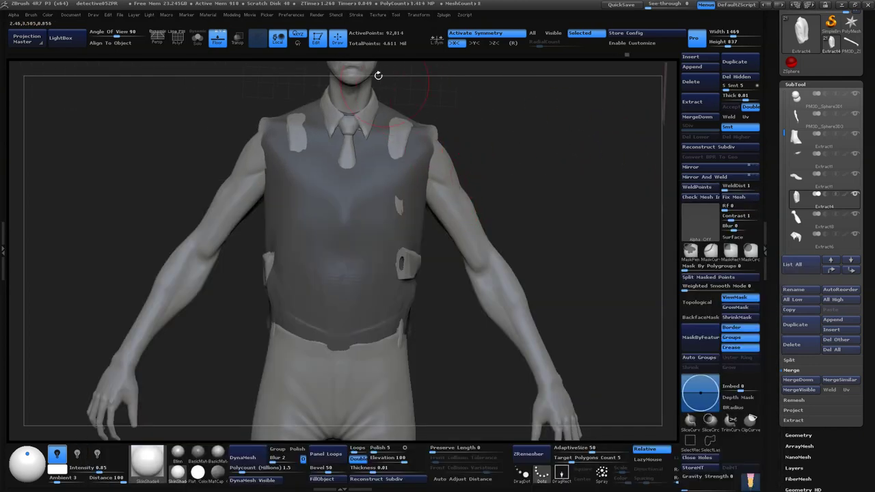
pyautogui.press('space')
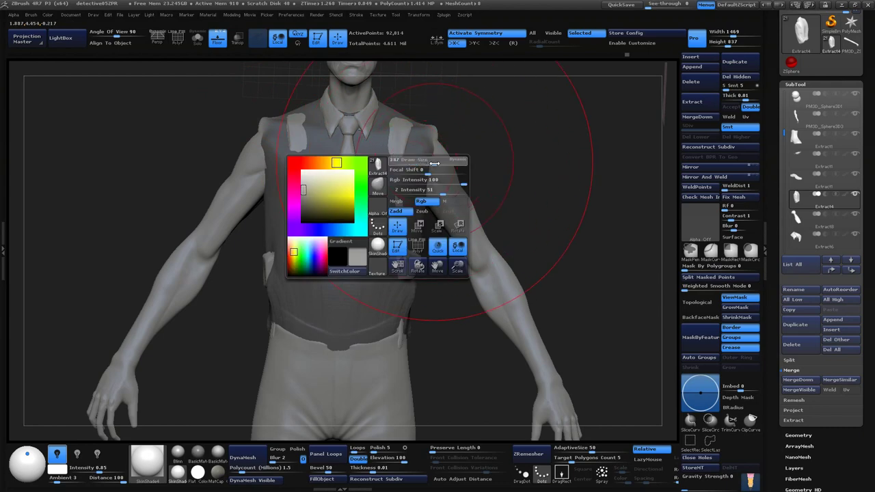
# - Build shirt sleeves down both upper arms, then invert the mask to unmask the vest
pyautogui.moveTo(435, 163); pyautogui.dragTo(510, 205)
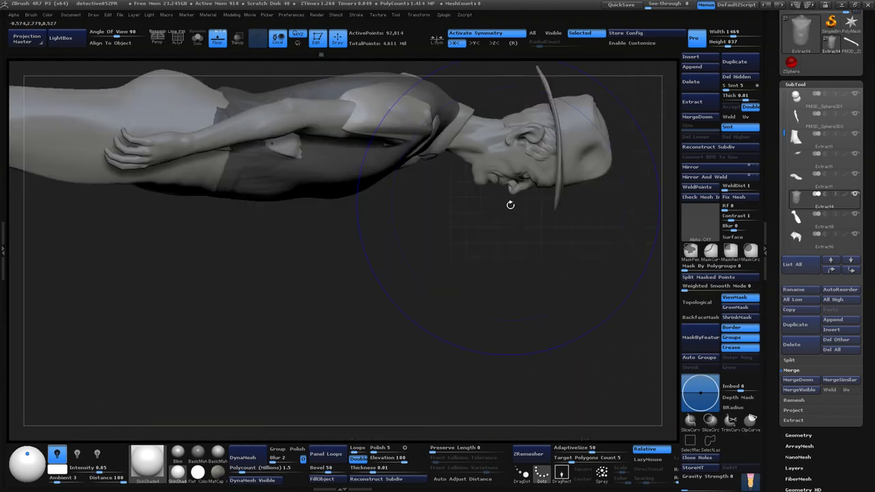
pyautogui.moveTo(547, 173)
pyautogui.mouseDown()
pyautogui.moveTo(528, 197)
pyautogui.moveTo(540, 204)
pyautogui.mouseUp()
pyautogui.moveTo(377, 142); pyautogui.dragTo(475, 322)
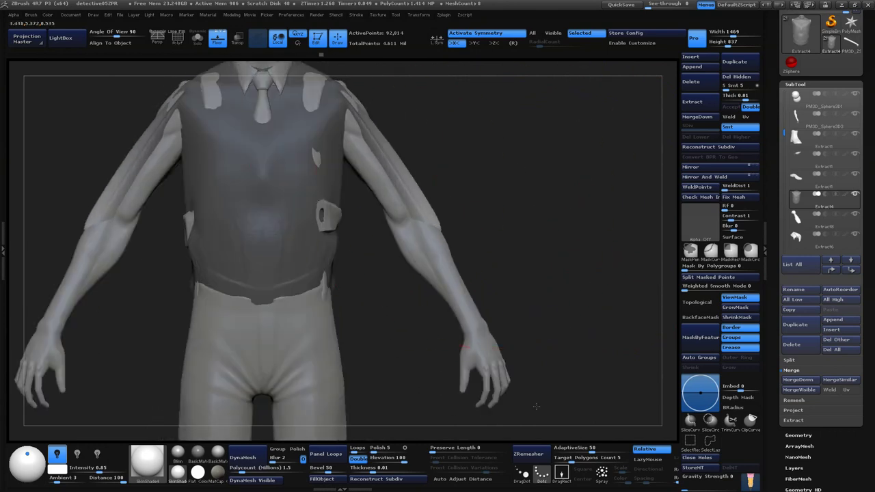
pyautogui.keyDown('shift'); pyautogui.moveTo(533, 322); pyautogui.dragTo(436, 320); pyautogui.keyUp('shift')
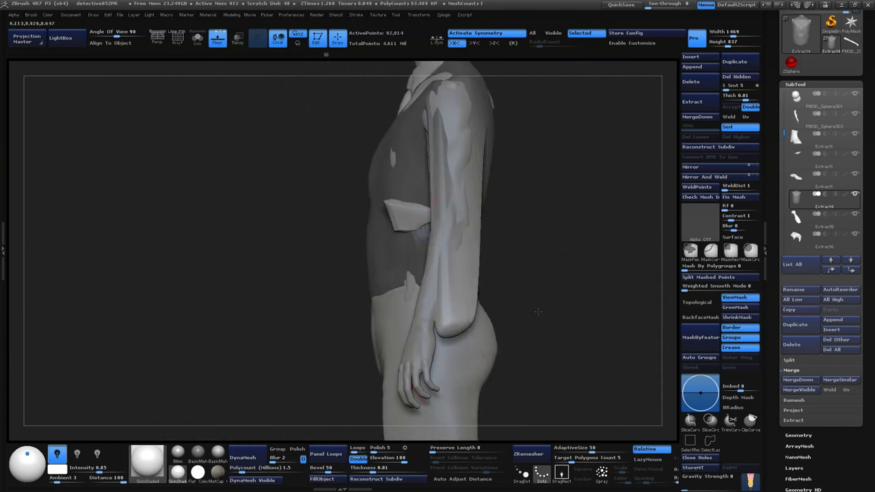
pyautogui.moveTo(478, 225); pyautogui.dragTo(402, 183)
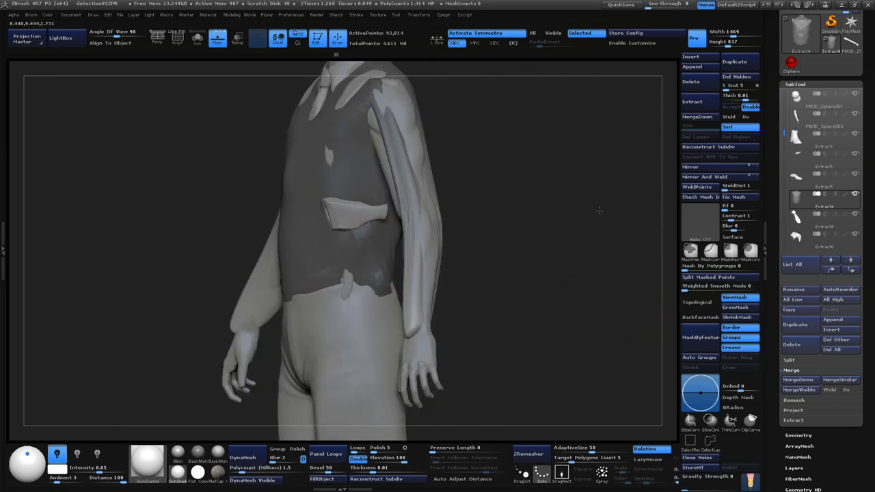
pyautogui.keyDown('ctrl'); pyautogui.click(381, 197); pyautogui.keyUp('ctrl')
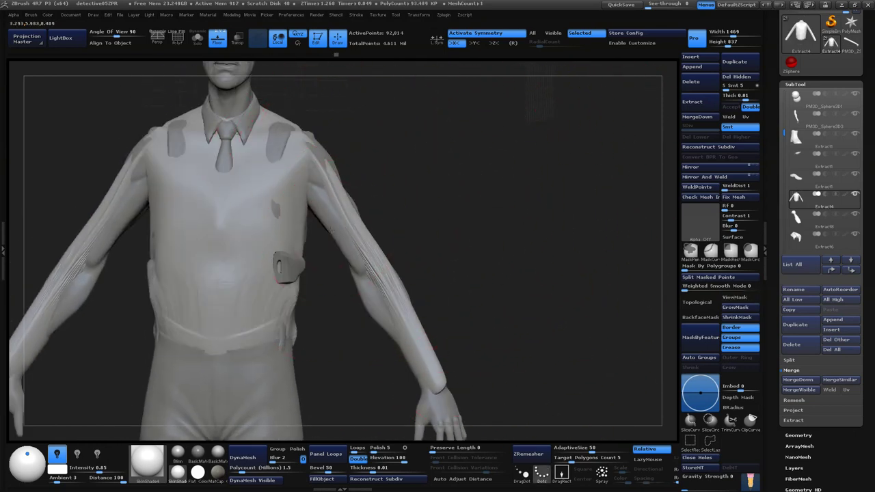
# - Frame the figure with F, switch to the mask brush, and zoom to the head and shoulder
pyautogui.keyDown('alt'); pyautogui.moveTo(410, 229); pyautogui.dragTo(426, 228); pyautogui.keyUp('alt')
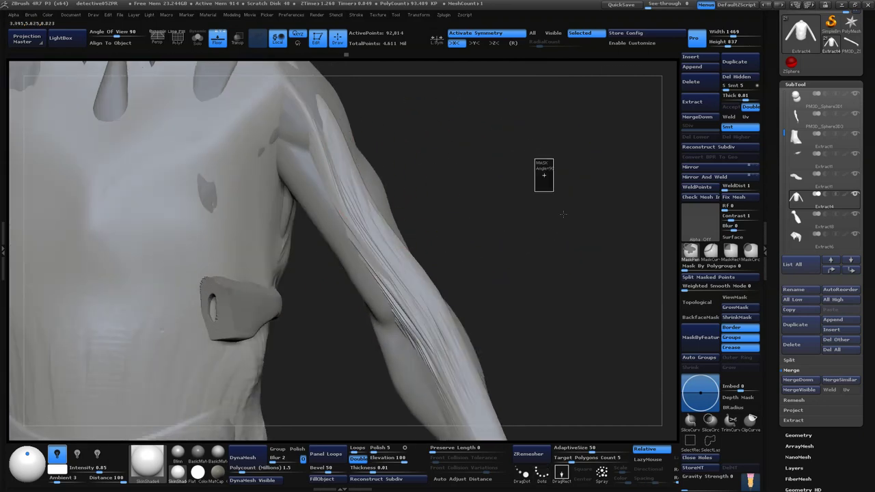
pyautogui.press('f')
pyautogui.moveTo(387, 299); pyautogui.dragTo(488, 170)
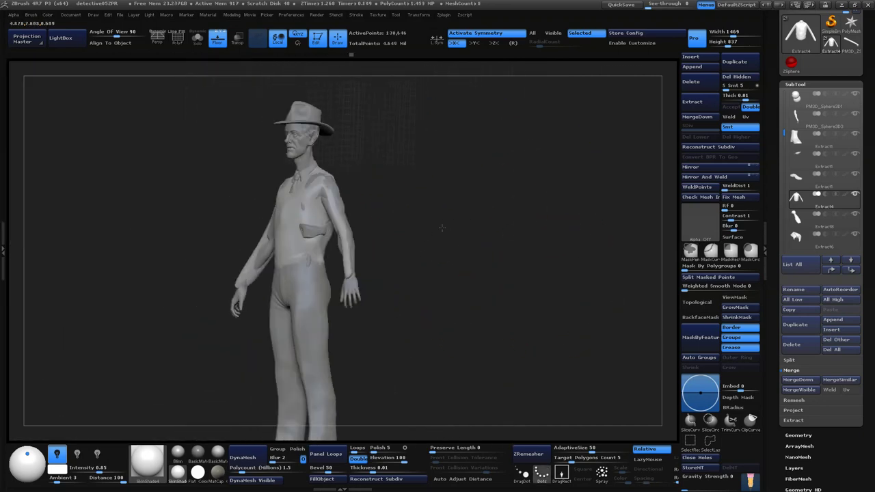
pyautogui.press('b')
pyautogui.click(418, 190)
pyautogui.moveTo(418, 190)
pyautogui.keyDown('alt'); pyautogui.mouseDown()
pyautogui.moveTo(460, 209)
pyautogui.moveTo(383, 212)
pyautogui.mouseUp(); pyautogui.keyUp('alt')
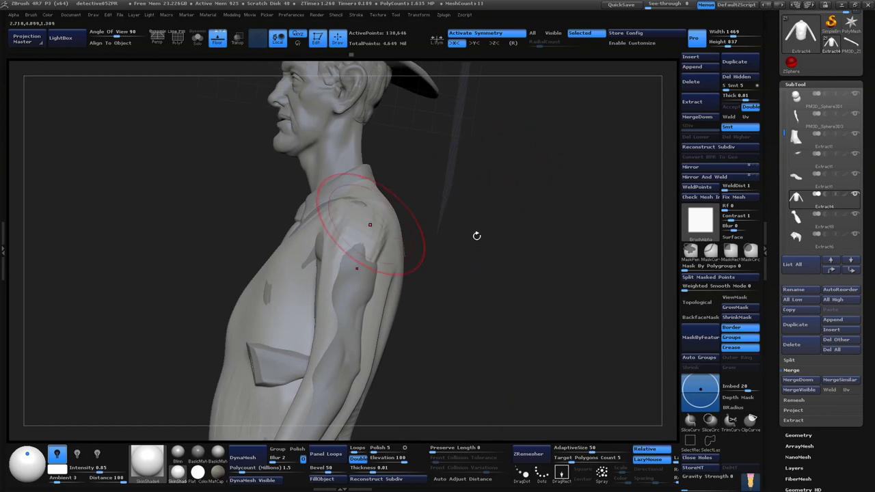
# - Zoom back out and Solo the long-sleeved shirt, turning it to a three-quarter view
pyautogui.moveTo(476, 236)
pyautogui.keyDown('alt'); pyautogui.mouseDown()
pyautogui.moveTo(472, 177)
pyautogui.moveTo(654, 336)
pyautogui.moveTo(513, 299)
pyautogui.moveTo(522, 251)
pyautogui.moveTo(424, 195)
pyautogui.mouseUp(); pyautogui.keyUp('alt')
pyautogui.click(203, 41)
pyautogui.moveTo(312, 129)
pyautogui.mouseDown()
pyautogui.moveTo(408, 228)
pyautogui.moveTo(328, 226)
pyautogui.mouseUp()
pyautogui.press('shift')
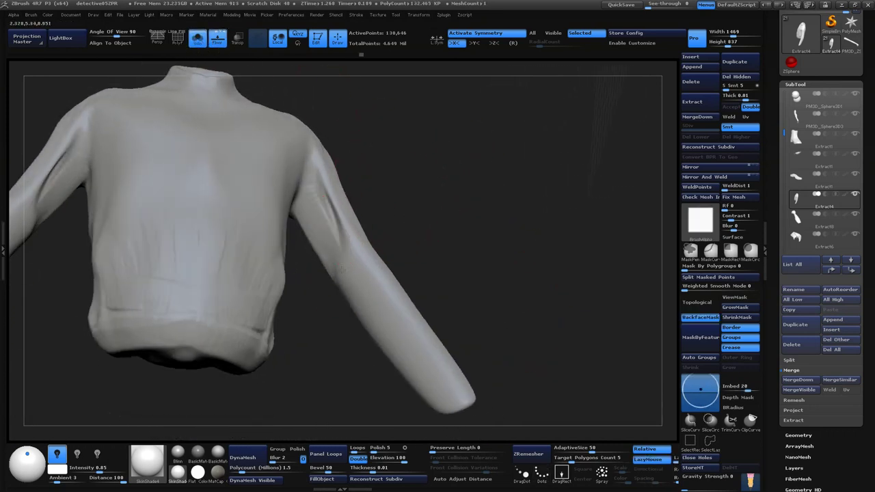
pyautogui.moveTo(452, 254)
pyautogui.mouseDown()
pyautogui.moveTo(498, 240)
pyautogui.moveTo(498, 277)
pyautogui.moveTo(456, 229)
pyautogui.mouseUp()
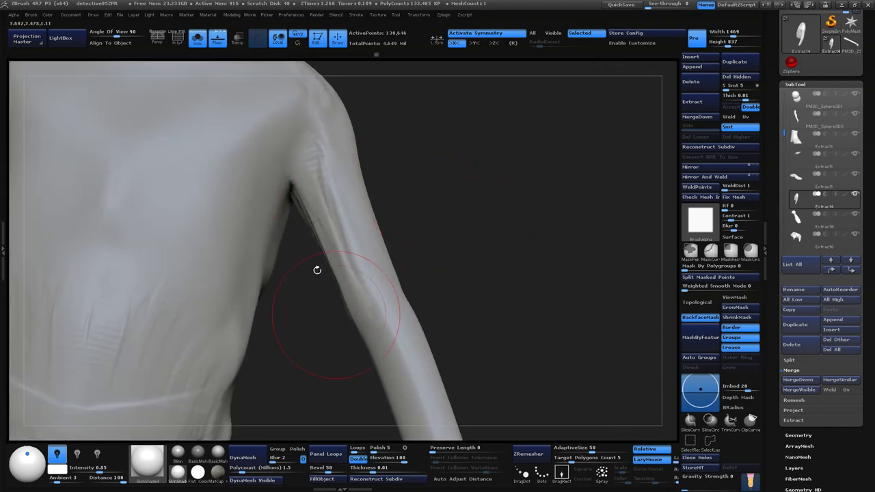
pyautogui.moveTo(317, 270)
pyautogui.mouseDown()
pyautogui.moveTo(455, 195)
pyautogui.moveTo(384, 215)
pyautogui.mouseUp()
pyautogui.moveTo(417, 308)
pyautogui.mouseDown()
pyautogui.moveTo(371, 271)
pyautogui.moveTo(322, 300)
pyautogui.moveTo(176, 283)
pyautogui.mouseUp()
pyautogui.moveTo(410, 226)
pyautogui.mouseDown()
pyautogui.moveTo(457, 358)
pyautogui.moveTo(480, 328)
pyautogui.moveTo(504, 332)
pyautogui.moveTo(482, 376)
pyautogui.mouseUp()
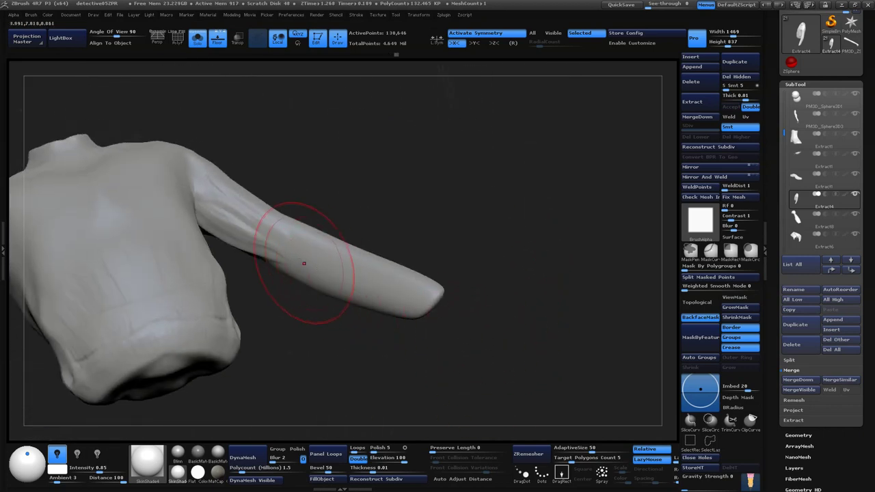
pyautogui.moveTo(311, 280); pyautogui.dragTo(485, 255)
pyautogui.press('space')
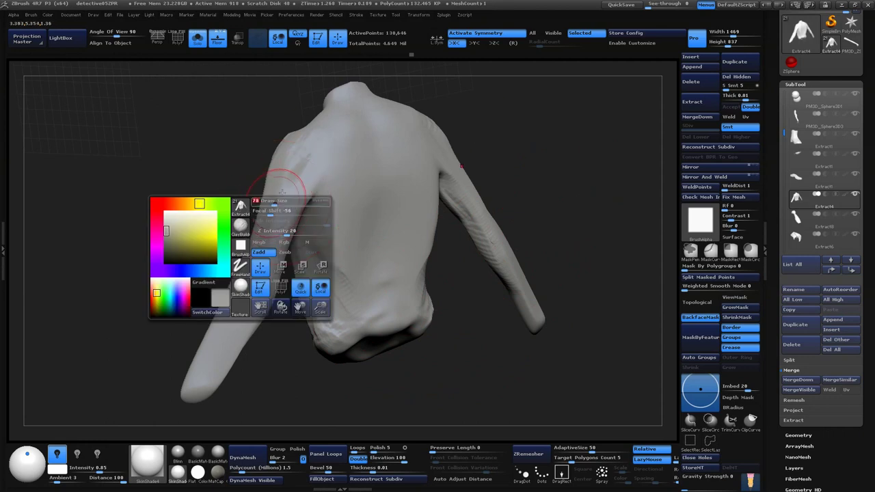
pyautogui.moveTo(283, 196)
pyautogui.mouseDown()
pyautogui.moveTo(586, 156)
pyautogui.moveTo(303, 235)
pyautogui.moveTo(330, 224)
pyautogui.mouseUp()
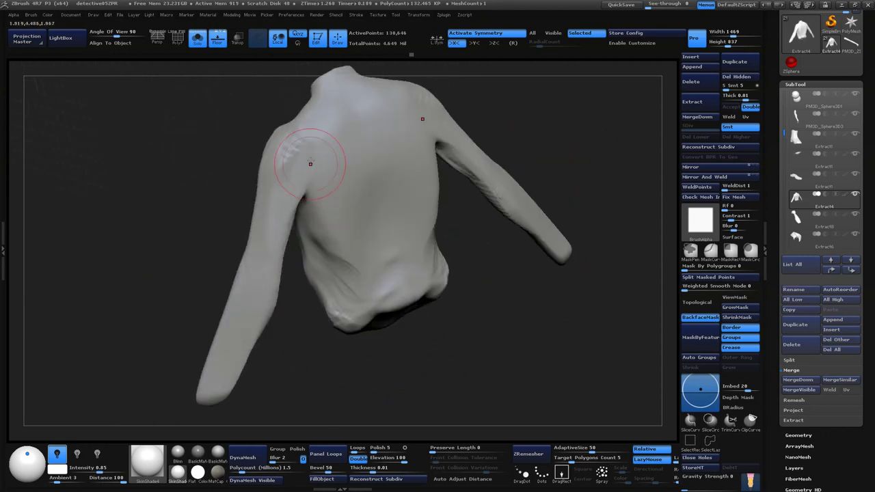
pyautogui.moveTo(589, 188)
pyautogui.mouseDown()
pyautogui.moveTo(596, 231)
pyautogui.moveTo(598, 118)
pyautogui.moveTo(611, 121)
pyautogui.moveTo(345, 209)
pyautogui.mouseUp()
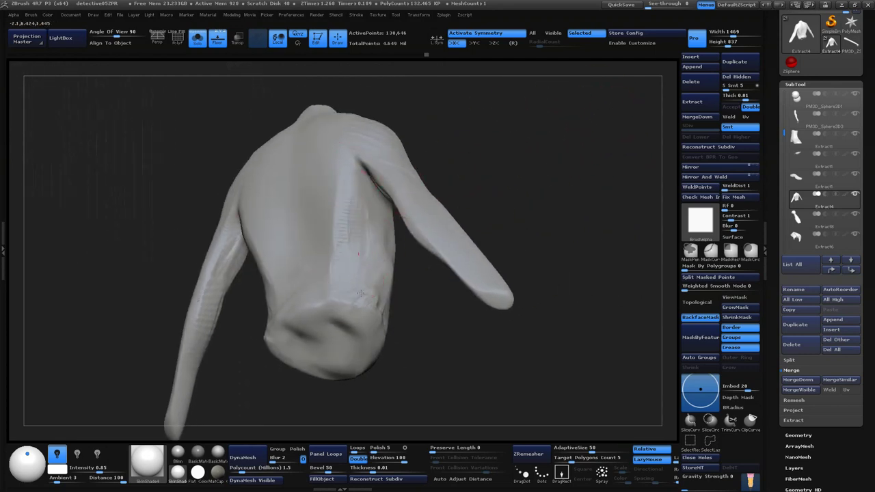
pyautogui.moveTo(360, 294)
pyautogui.mouseDown()
pyautogui.moveTo(558, 156)
pyautogui.moveTo(620, 162)
pyautogui.mouseUp()
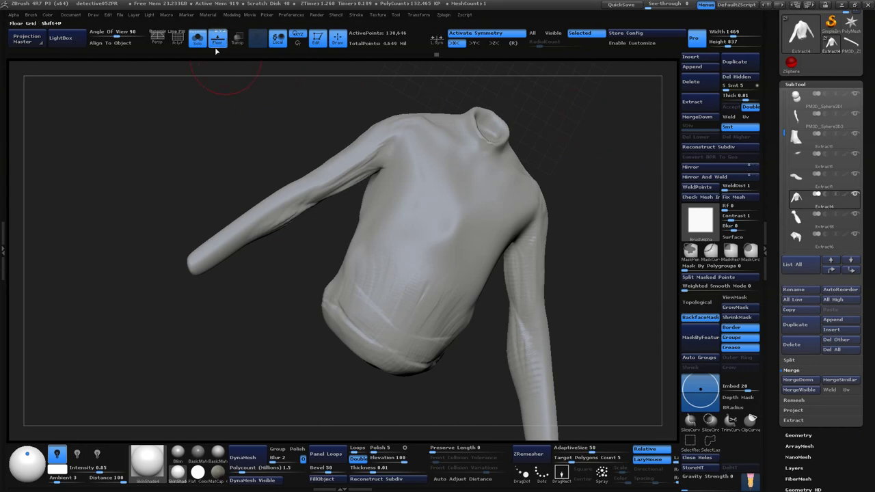
# - Turn Solo off and orbit around the trousers, sleeve and extended arm
pyautogui.click(197, 39)
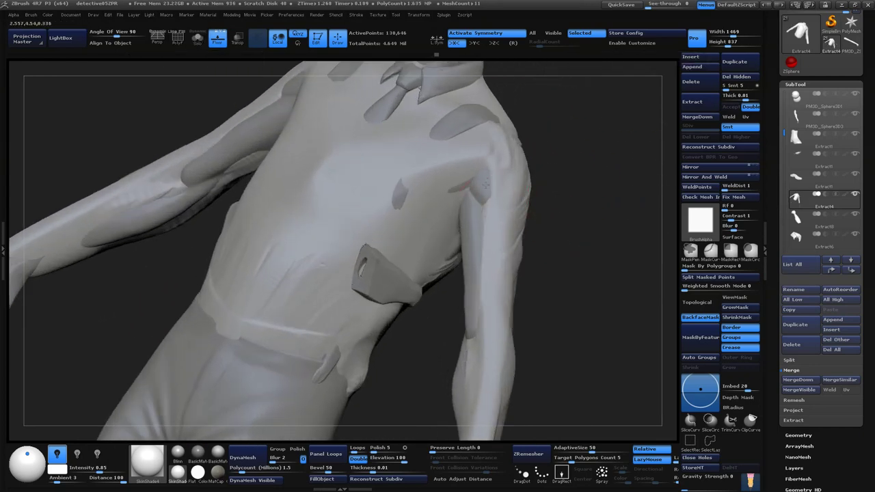
pyautogui.moveTo(469, 215)
pyautogui.mouseDown()
pyautogui.moveTo(556, 259)
pyautogui.moveTo(468, 220)
pyautogui.moveTo(444, 136)
pyautogui.moveTo(437, 205)
pyautogui.moveTo(454, 123)
pyautogui.mouseUp()
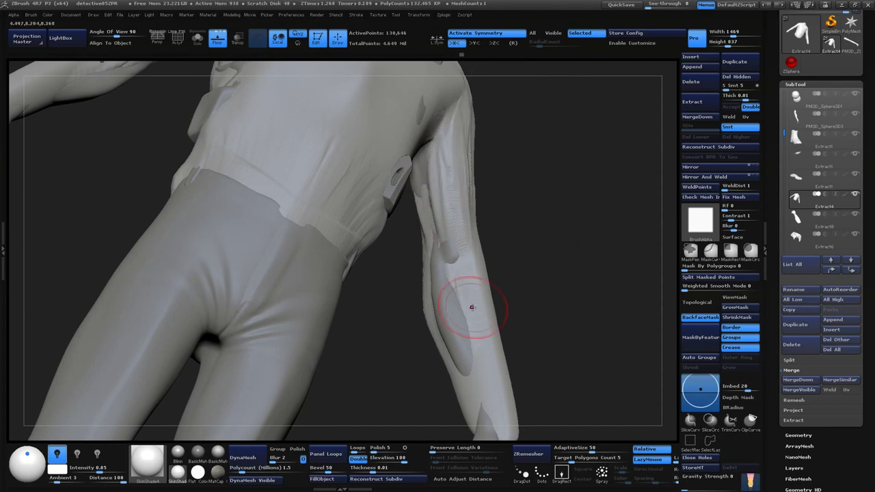
pyautogui.moveTo(472, 307)
pyautogui.mouseDown()
pyautogui.moveTo(554, 266)
pyautogui.moveTo(582, 246)
pyautogui.moveTo(594, 218)
pyautogui.moveTo(459, 210)
pyautogui.mouseUp()
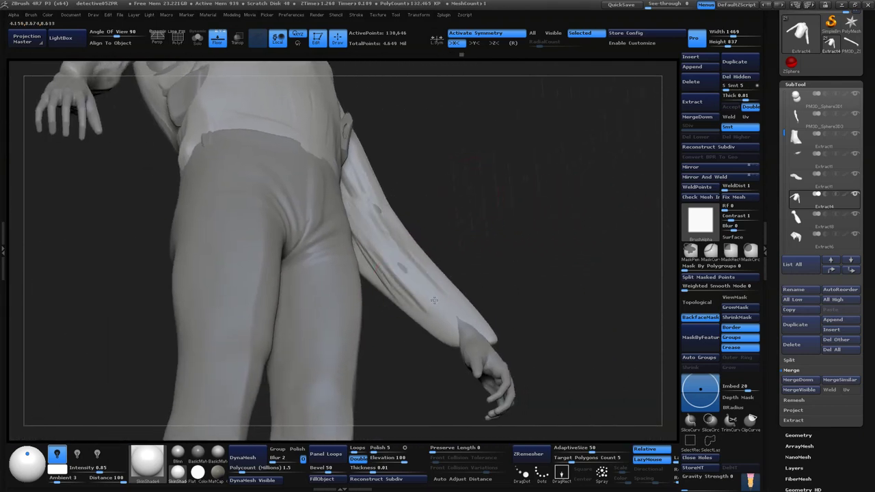
pyautogui.moveTo(541, 216)
pyautogui.mouseDown()
pyautogui.moveTo(447, 330)
pyautogui.moveTo(425, 337)
pyautogui.mouseUp()
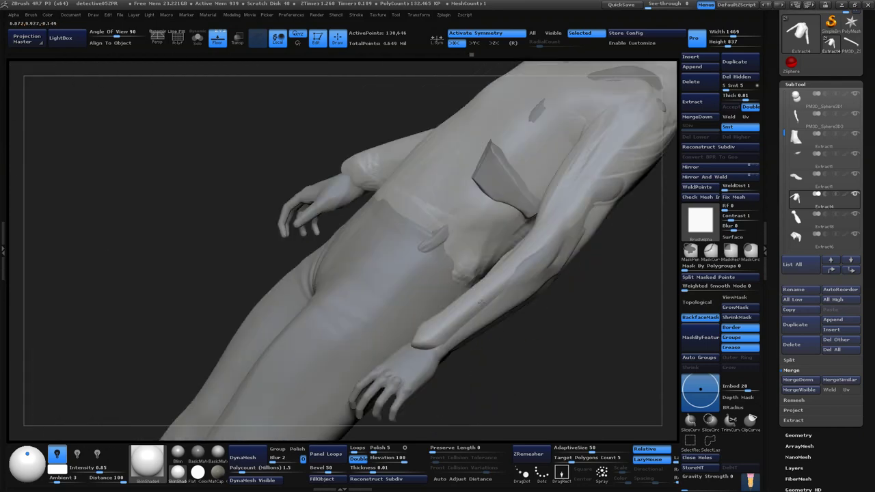
pyautogui.moveTo(565, 354); pyautogui.dragTo(576, 278)
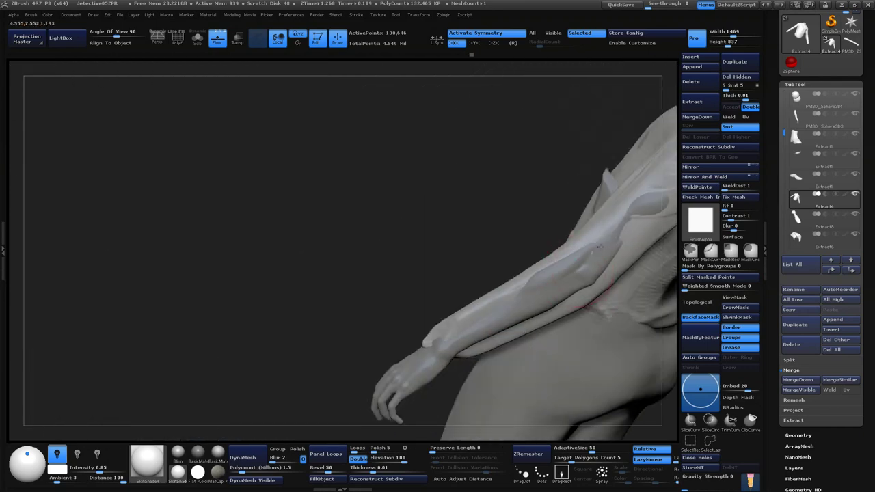
pyautogui.moveTo(320, 207); pyautogui.dragTo(494, 244)
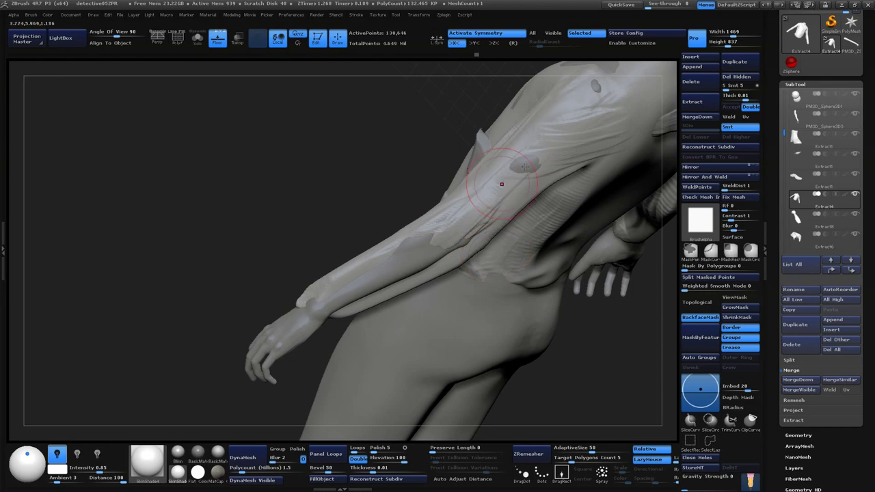
# - Soften the dark mask patches on the shoulder and upper arm, then re-Solo the shirt
pyautogui.keyDown('shift'); pyautogui.moveTo(502, 184); pyautogui.dragTo(545, 158); pyautogui.keyUp('shift')
pyautogui.moveTo(428, 253)
pyautogui.mouseDown()
pyautogui.moveTo(524, 359)
pyautogui.moveTo(565, 343)
pyautogui.moveTo(346, 260)
pyautogui.mouseUp()
pyautogui.moveTo(377, 185)
pyautogui.keyDown('shift'); pyautogui.mouseDown()
pyautogui.moveTo(420, 166)
pyautogui.moveTo(346, 202)
pyautogui.mouseUp(); pyautogui.keyUp('shift')
pyautogui.moveTo(438, 153)
pyautogui.mouseDown()
pyautogui.moveTo(410, 178)
pyautogui.moveTo(419, 198)
pyautogui.mouseUp()
pyautogui.moveTo(574, 147)
pyautogui.mouseDown()
pyautogui.moveTo(563, 141)
pyautogui.moveTo(458, 170)
pyautogui.mouseUp()
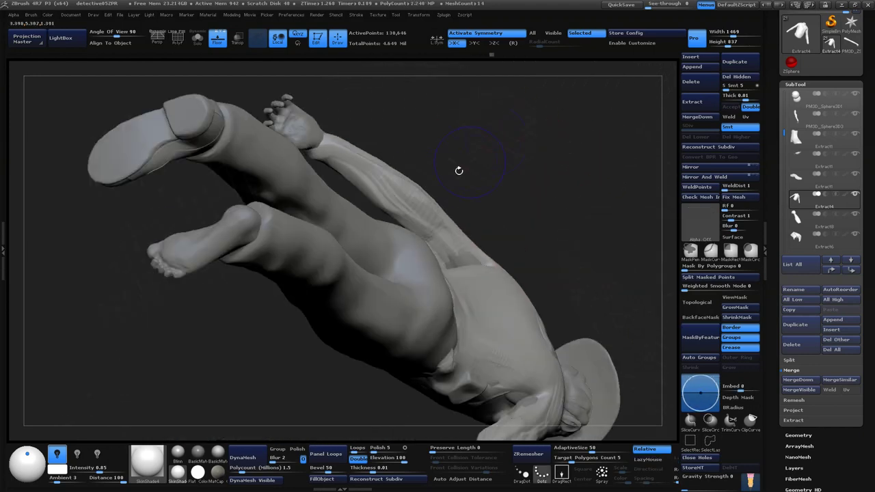
pyautogui.moveTo(445, 228); pyautogui.dragTo(505, 280)
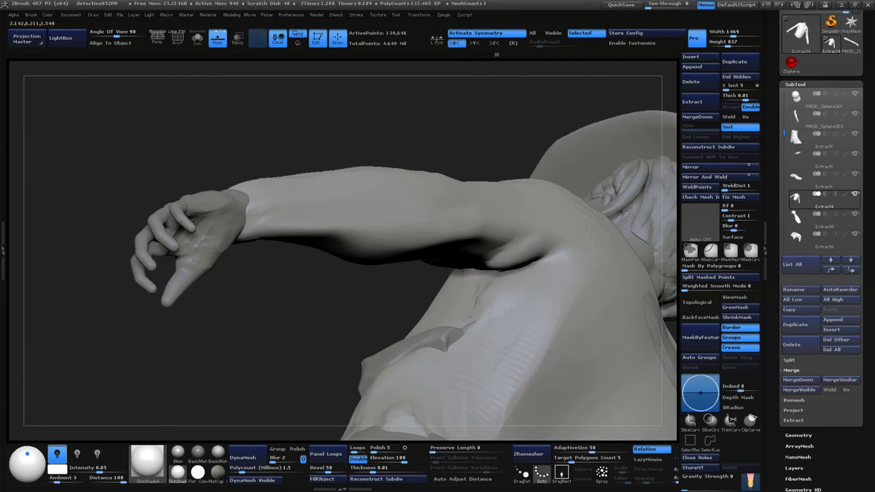
pyautogui.moveTo(496, 127); pyautogui.dragTo(352, 79)
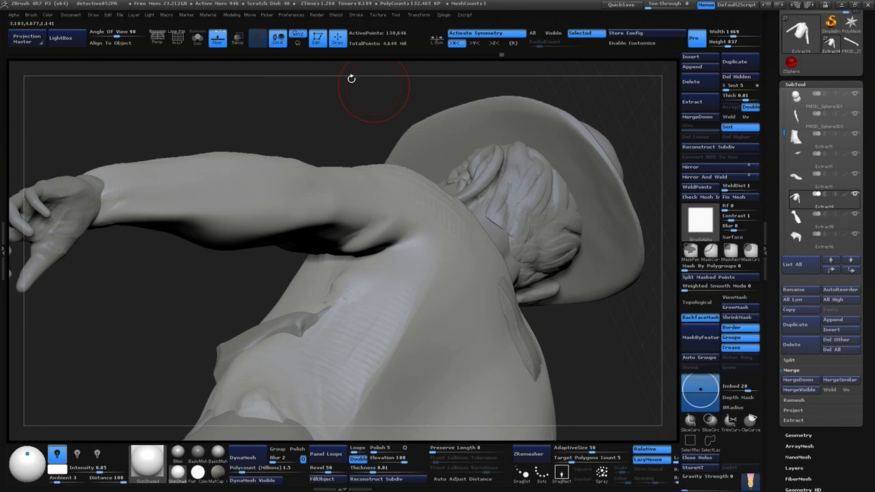
pyautogui.click(197, 39)
pyautogui.moveTo(426, 91); pyautogui.dragTo(341, 270)
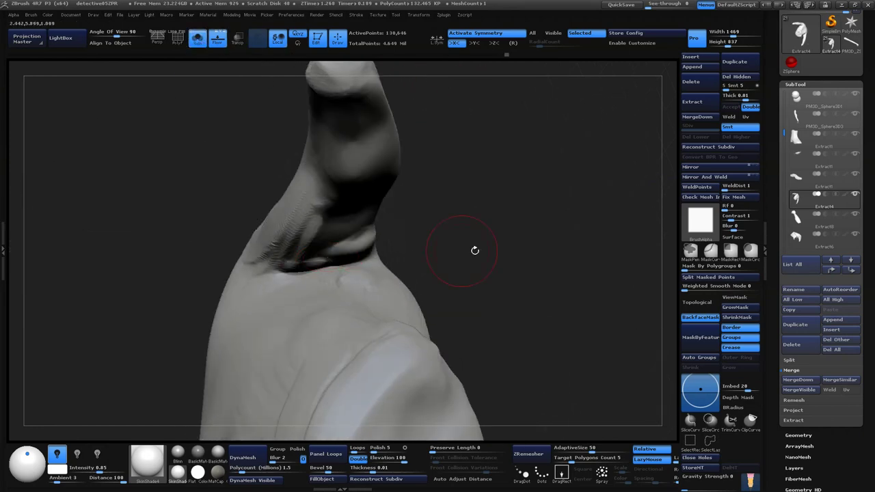
pyautogui.moveTo(475, 251)
pyautogui.mouseDown()
pyautogui.moveTo(498, 259)
pyautogui.moveTo(357, 303)
pyautogui.moveTo(570, 198)
pyautogui.moveTo(356, 273)
pyautogui.mouseUp()
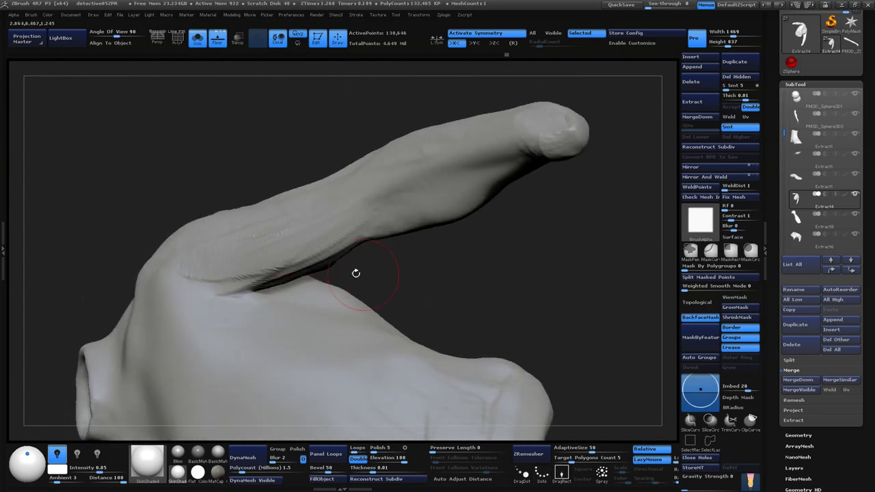
pyautogui.press('ctrl')
pyautogui.moveTo(175, 267); pyautogui.dragTo(547, 190)
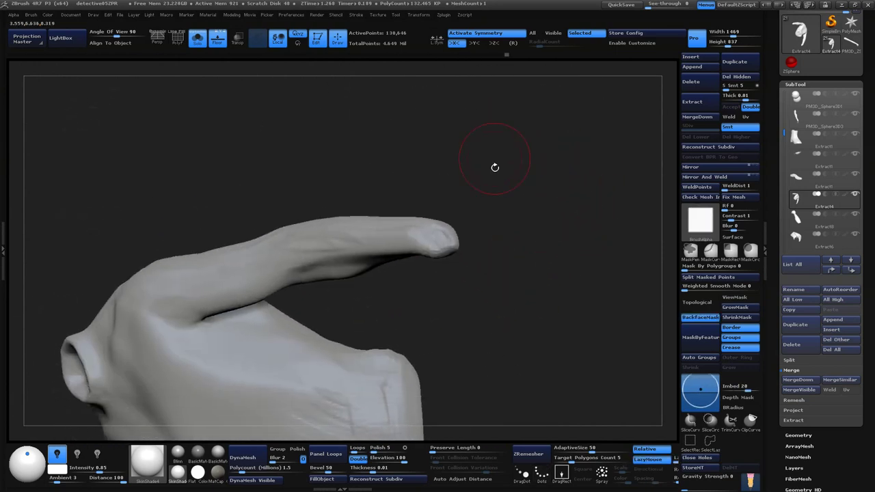
pyautogui.moveTo(292, 225); pyautogui.dragTo(273, 229)
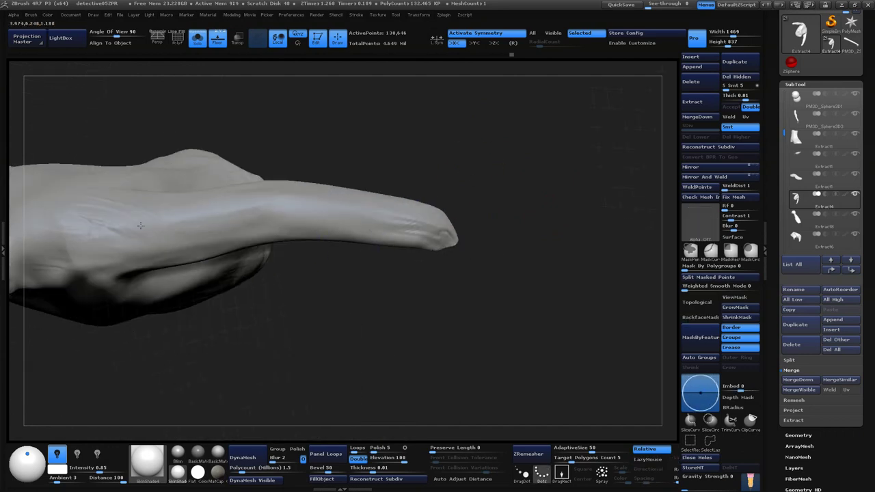
pyautogui.moveTo(513, 232)
pyautogui.mouseDown()
pyautogui.moveTo(564, 235)
pyautogui.moveTo(419, 283)
pyautogui.mouseUp()
pyautogui.moveTo(493, 286)
pyautogui.mouseDown()
pyautogui.moveTo(405, 182)
pyautogui.moveTo(387, 182)
pyautogui.moveTo(500, 170)
pyautogui.moveTo(516, 184)
pyautogui.moveTo(608, 143)
pyautogui.moveTo(563, 123)
pyautogui.moveTo(458, 335)
pyautogui.moveTo(481, 197)
pyautogui.moveTo(516, 273)
pyautogui.mouseUp()
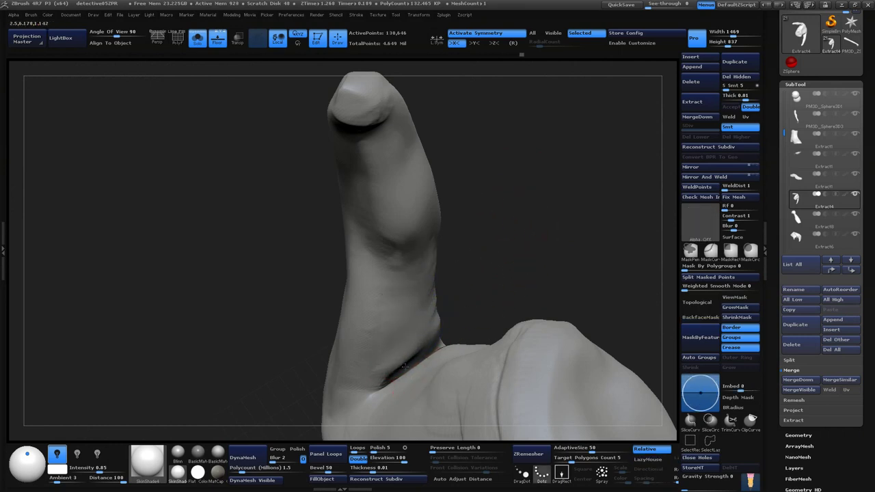
pyautogui.moveTo(441, 303)
pyautogui.mouseDown()
pyautogui.moveTo(607, 205)
pyautogui.moveTo(594, 220)
pyautogui.moveTo(602, 297)
pyautogui.moveTo(570, 246)
pyautogui.moveTo(541, 254)
pyautogui.mouseUp()
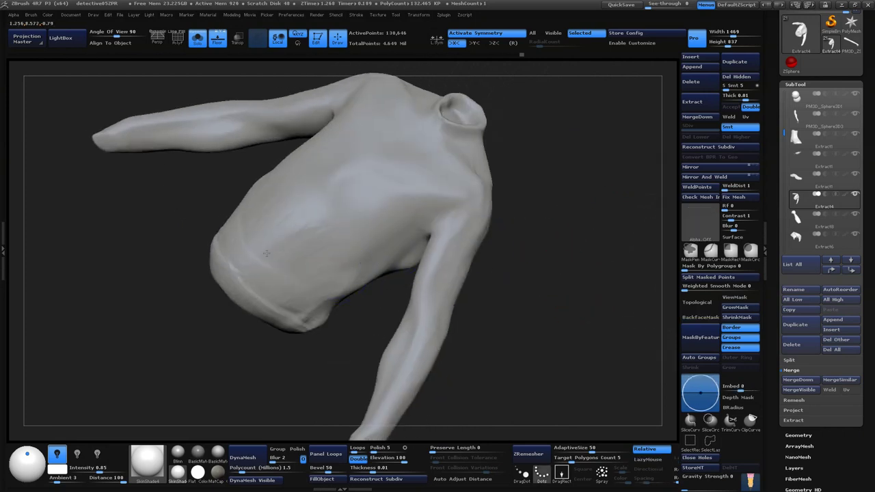
pyautogui.moveTo(266, 254)
pyautogui.mouseDown()
pyautogui.moveTo(319, 296)
pyautogui.moveTo(565, 260)
pyautogui.moveTo(523, 374)
pyautogui.mouseUp()
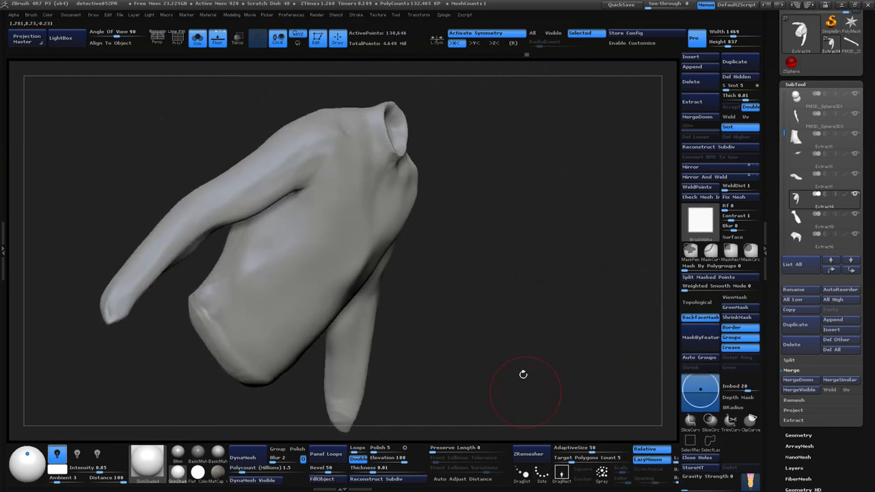
pyautogui.click(204, 43)
# - Trim the shoulder mask patch and mask matching patches on both shoulders symmetrically
pyautogui.moveTo(438, 287); pyautogui.dragTo(508, 223)
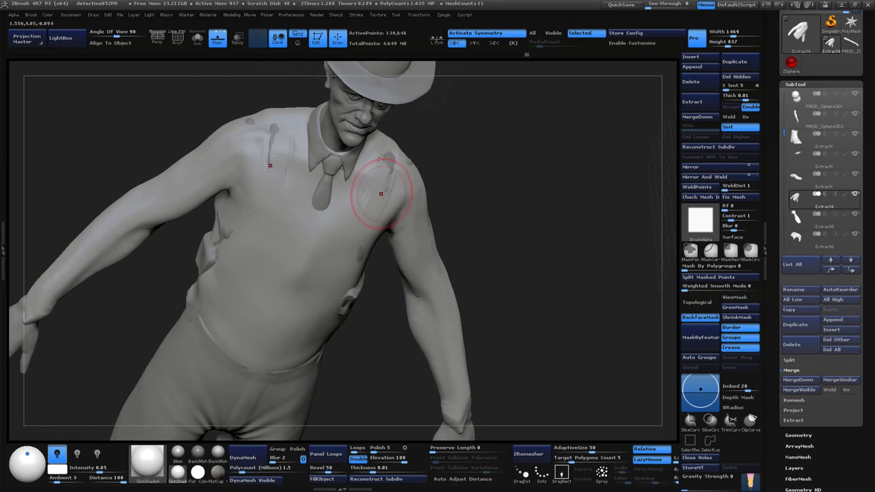
pyautogui.moveTo(380, 194)
pyautogui.mouseDown()
pyautogui.moveTo(523, 212)
pyautogui.moveTo(348, 214)
pyautogui.mouseUp()
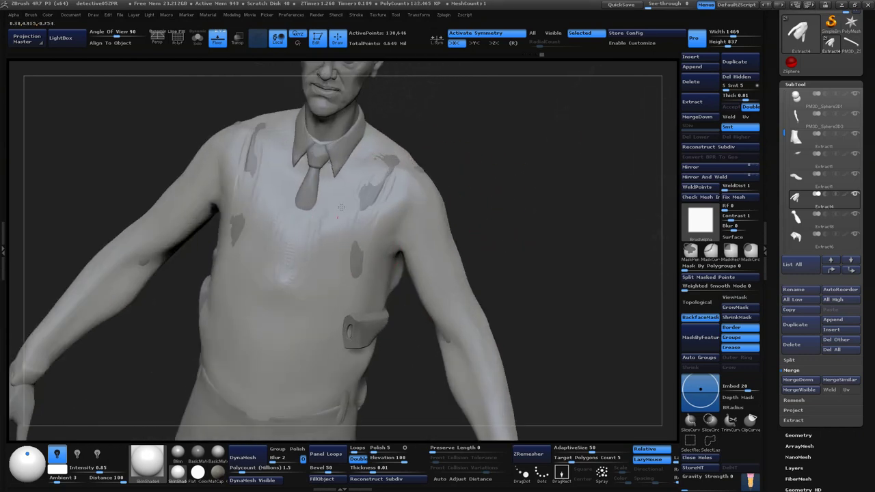
pyautogui.press('ctrl')
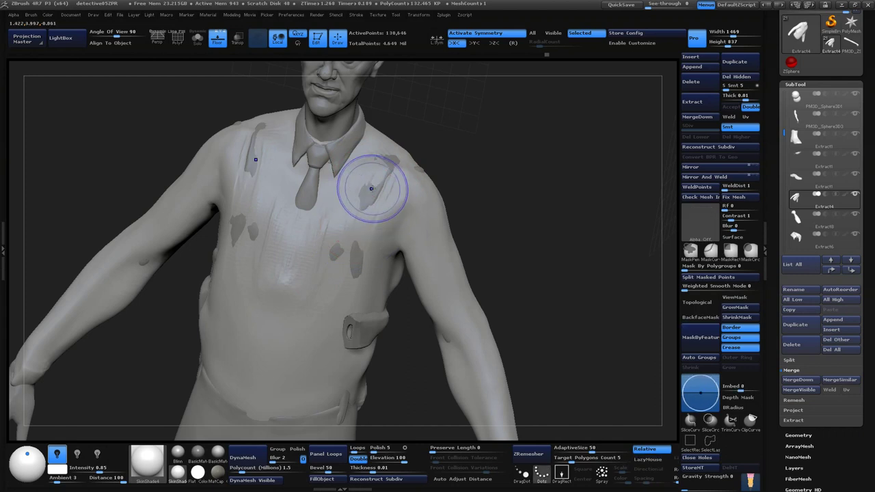
pyautogui.moveTo(369, 192); pyautogui.dragTo(375, 171)
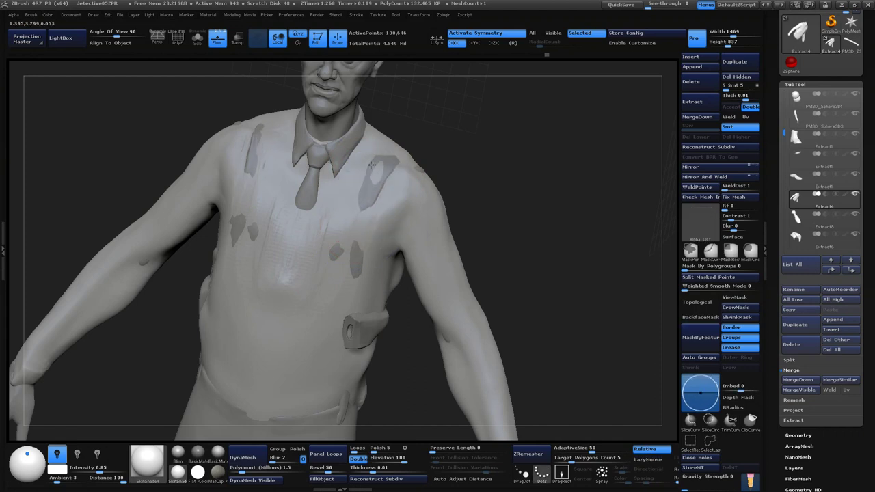
pyautogui.press('ctrl')
pyautogui.moveTo(500, 182)
pyautogui.mouseDown()
pyautogui.moveTo(514, 269)
pyautogui.moveTo(401, 247)
pyautogui.mouseUp()
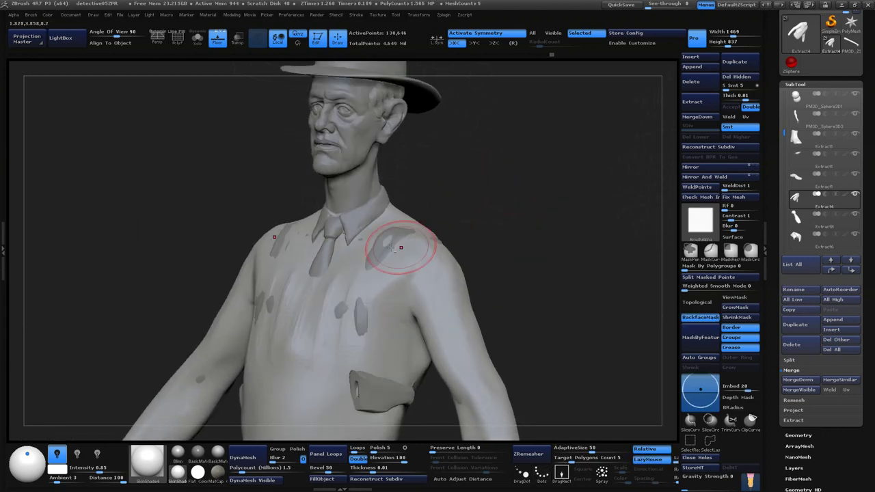
pyautogui.moveTo(492, 226); pyautogui.dragTo(448, 256)
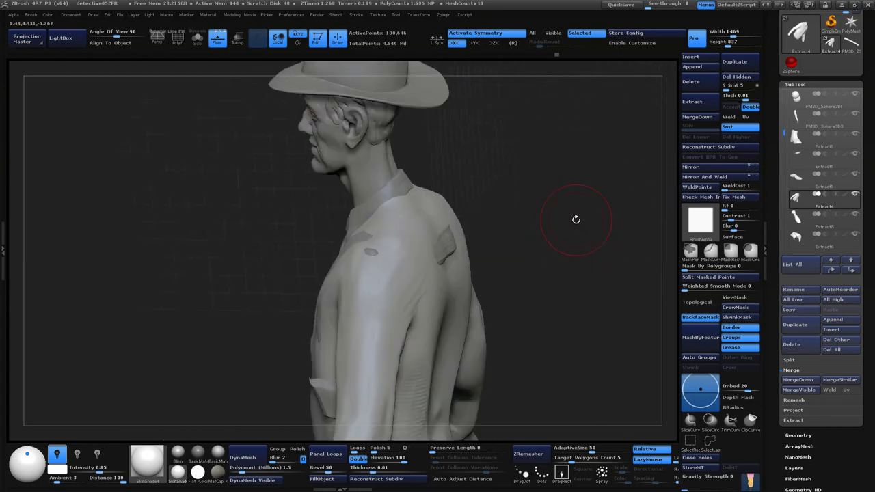
pyautogui.keyDown('ctrl'); pyautogui.moveTo(381, 237); pyautogui.dragTo(376, 239); pyautogui.keyUp('ctrl')
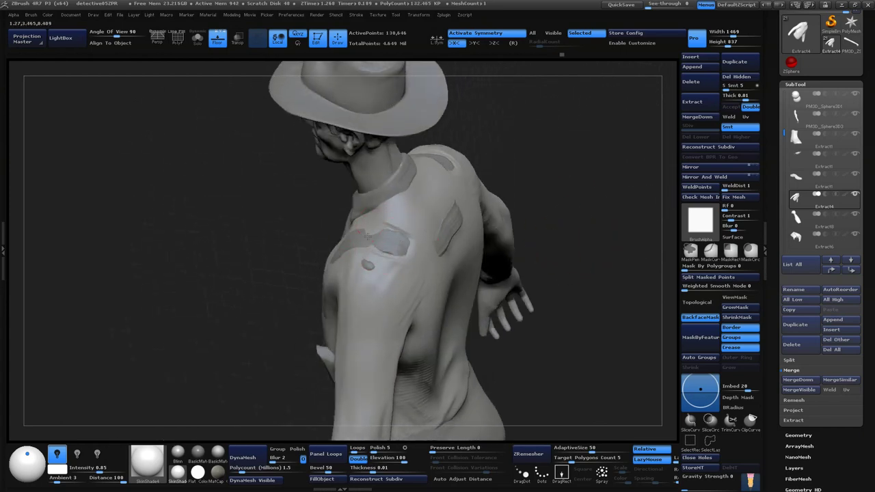
# - From a rear view, pull drip-like strands down from both shoulder straps
pyautogui.moveTo(621, 234); pyautogui.dragTo(553, 233)
pyautogui.moveTo(626, 178); pyautogui.dragTo(567, 165)
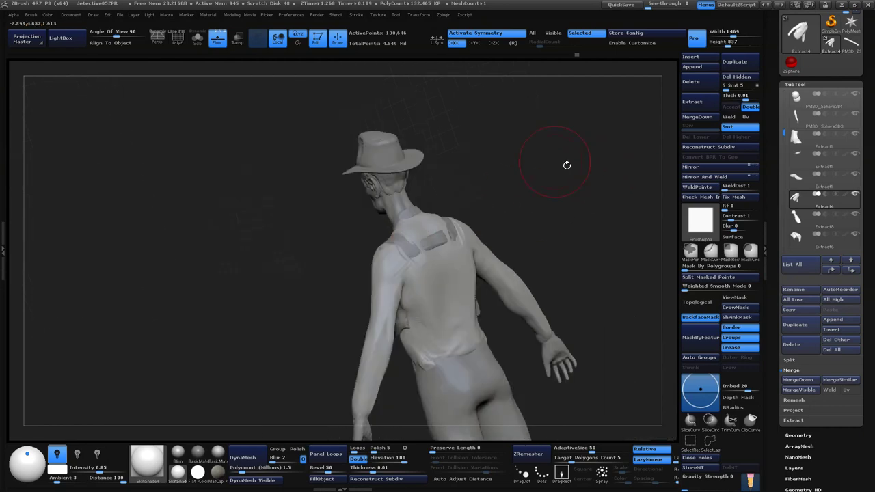
pyautogui.keyDown('alt'); pyautogui.moveTo(503, 191); pyautogui.dragTo(464, 261); pyautogui.keyUp('alt')
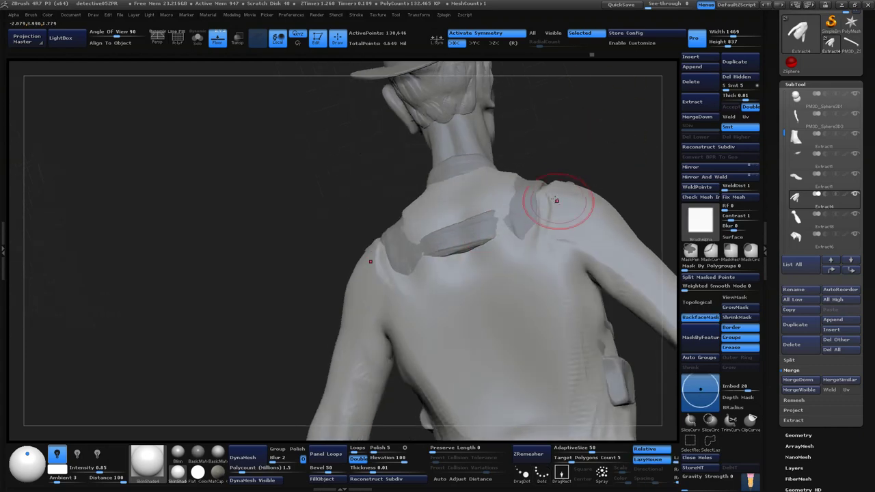
pyautogui.moveTo(511, 184); pyautogui.dragTo(589, 219, button='right')
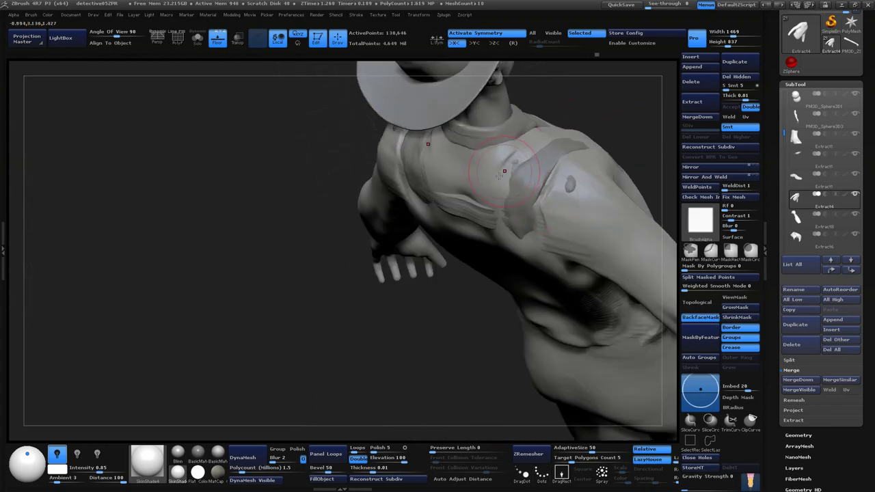
pyautogui.moveTo(623, 105); pyautogui.dragTo(385, 214)
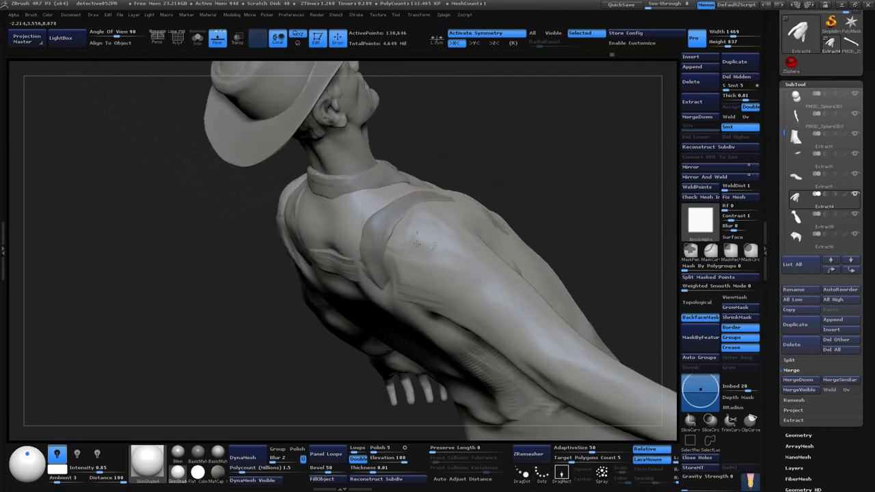
pyautogui.moveTo(416, 243); pyautogui.dragTo(565, 133)
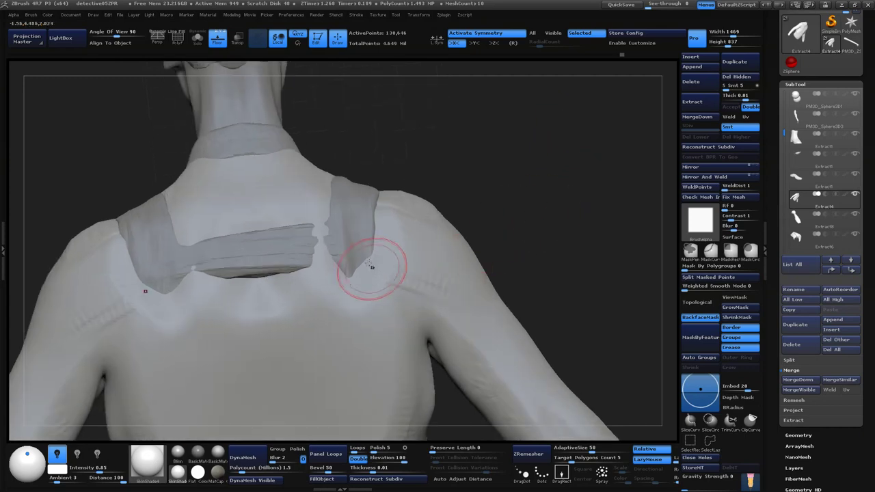
pyautogui.moveTo(372, 266)
pyautogui.mouseDown()
pyautogui.moveTo(352, 317)
pyautogui.moveTo(348, 369)
pyautogui.moveTo(356, 356)
pyautogui.mouseUp()
pyautogui.moveTo(355, 254)
pyautogui.keyDown('alt'); pyautogui.mouseDown()
pyautogui.moveTo(343, 219)
pyautogui.moveTo(352, 383)
pyautogui.mouseUp(); pyautogui.keyUp('alt')
# - Add more strands and extend them further down the back straps
pyautogui.moveTo(520, 226)
pyautogui.keyDown('alt'); pyautogui.mouseDown()
pyautogui.moveTo(531, 166)
pyautogui.moveTo(506, 171)
pyautogui.moveTo(356, 310)
pyautogui.moveTo(369, 345)
pyautogui.mouseUp(); pyautogui.keyUp('alt')
pyautogui.moveTo(356, 270); pyautogui.dragTo(379, 355)
pyautogui.moveTo(361, 293); pyautogui.dragTo(383, 369)
pyautogui.moveTo(372, 264); pyautogui.dragTo(393, 365)
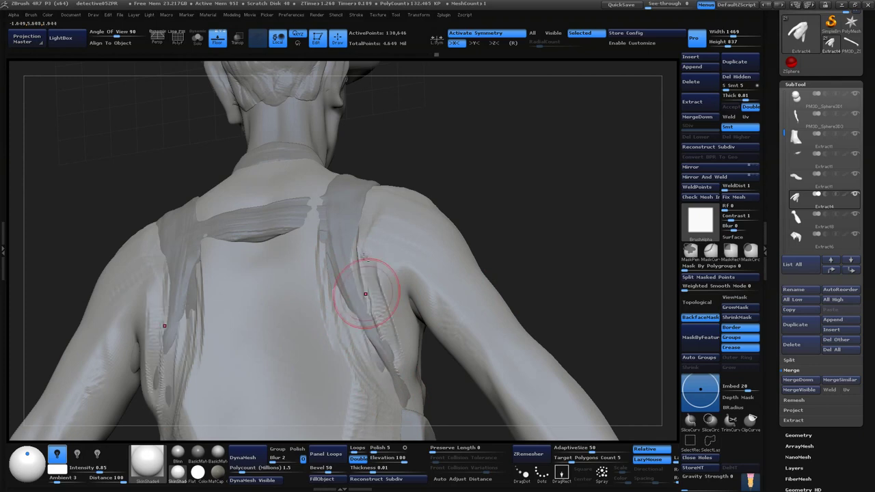
pyautogui.moveTo(365, 294); pyautogui.dragTo(379, 328)
# - Reshape the back strap strands on both sides and check them from several angles
pyautogui.moveTo(533, 206); pyautogui.dragTo(393, 251)
pyautogui.moveTo(571, 233); pyautogui.dragTo(467, 293)
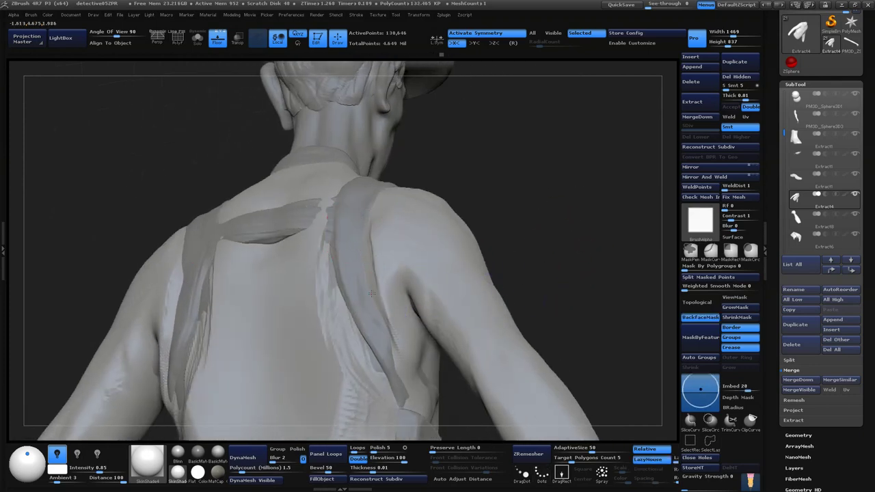
pyautogui.moveTo(371, 293); pyautogui.dragTo(404, 388)
pyautogui.moveTo(523, 247)
pyautogui.mouseDown()
pyautogui.moveTo(589, 238)
pyautogui.moveTo(586, 313)
pyautogui.moveTo(406, 320)
pyautogui.mouseUp()
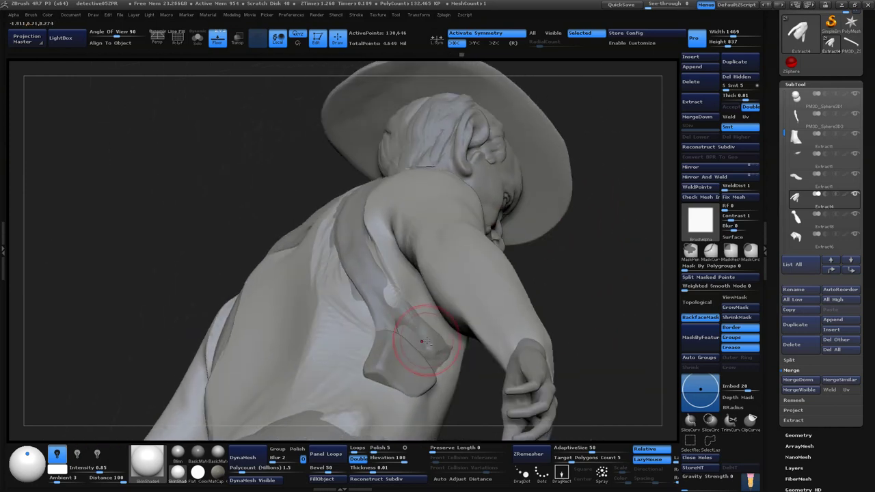
pyautogui.moveTo(615, 341)
pyautogui.mouseDown()
pyautogui.moveTo(638, 351)
pyautogui.moveTo(565, 360)
pyautogui.mouseUp()
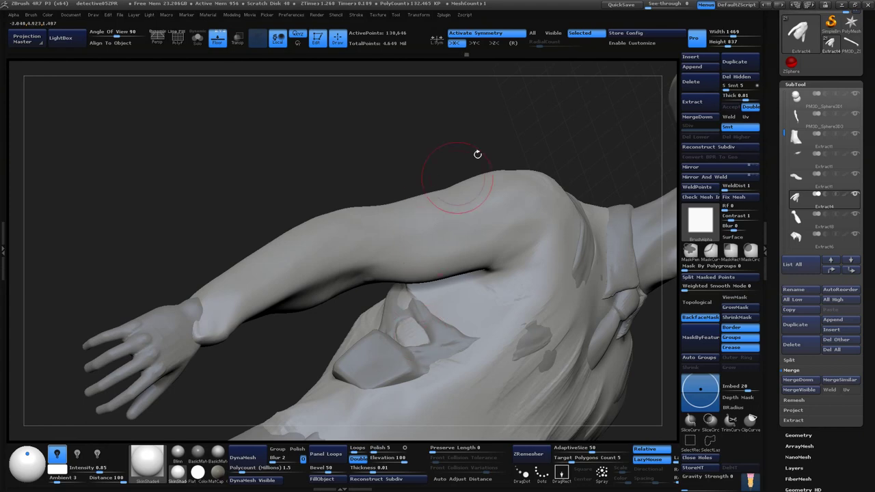
pyautogui.moveTo(477, 150); pyautogui.dragTo(455, 336)
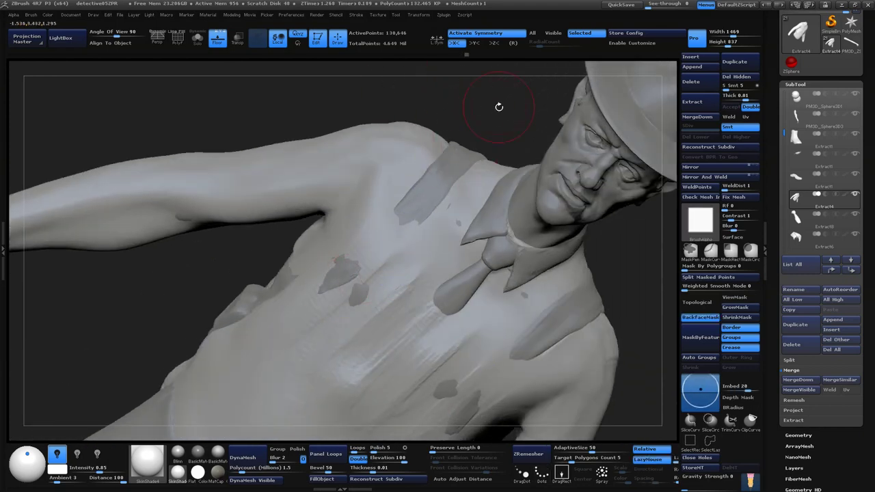
pyautogui.moveTo(500, 105); pyautogui.dragTo(342, 231)
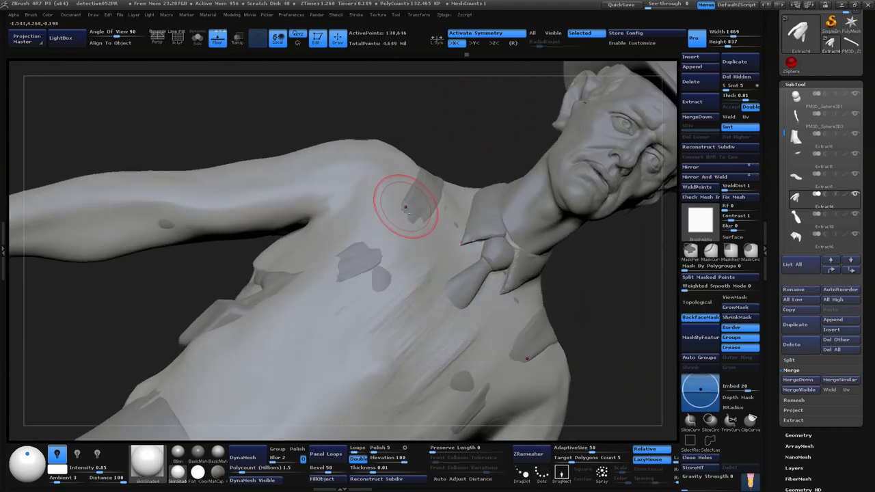
# - Make Extract4 active and paint the holster strap band across the chest
pyautogui.keyDown('alt'); pyautogui.click(421, 205); pyautogui.keyUp('alt')
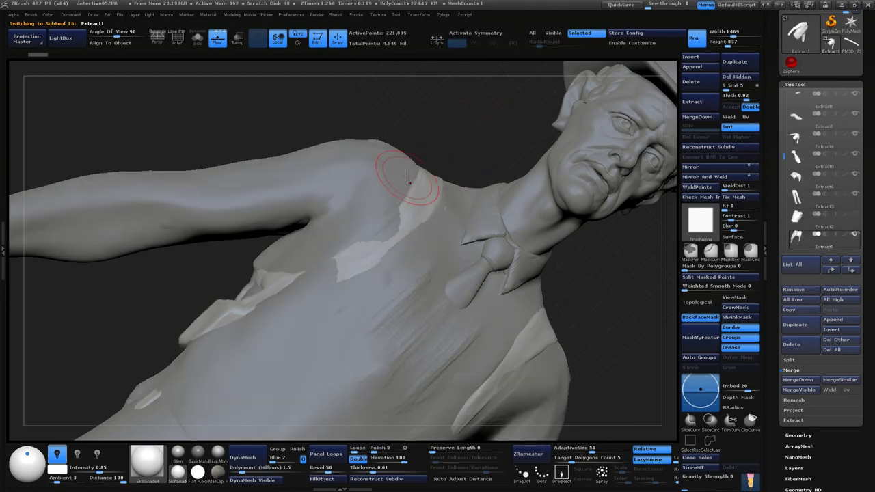
pyautogui.moveTo(387, 149); pyautogui.dragTo(417, 186)
pyautogui.press('x')
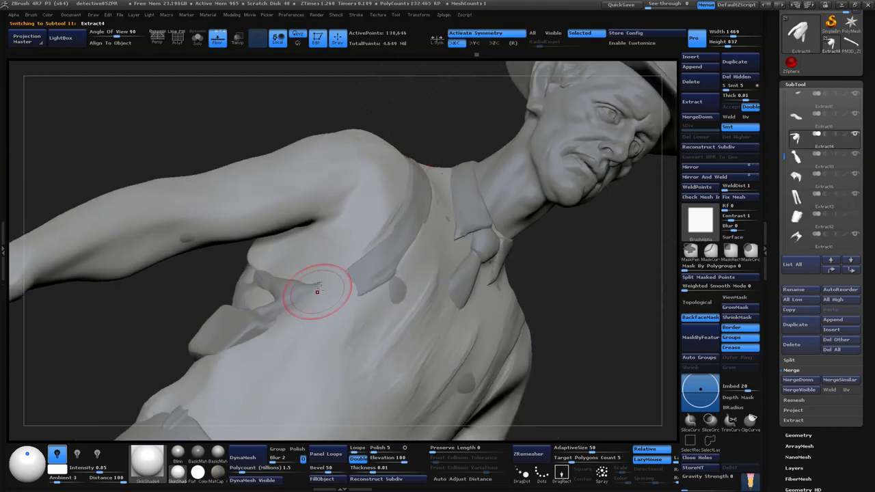
pyautogui.moveTo(317, 291); pyautogui.dragTo(305, 307)
pyautogui.moveTo(574, 273)
pyautogui.mouseDown()
pyautogui.moveTo(600, 260)
pyautogui.moveTo(416, 287)
pyautogui.mouseUp()
pyautogui.moveTo(547, 322); pyautogui.dragTo(582, 277)
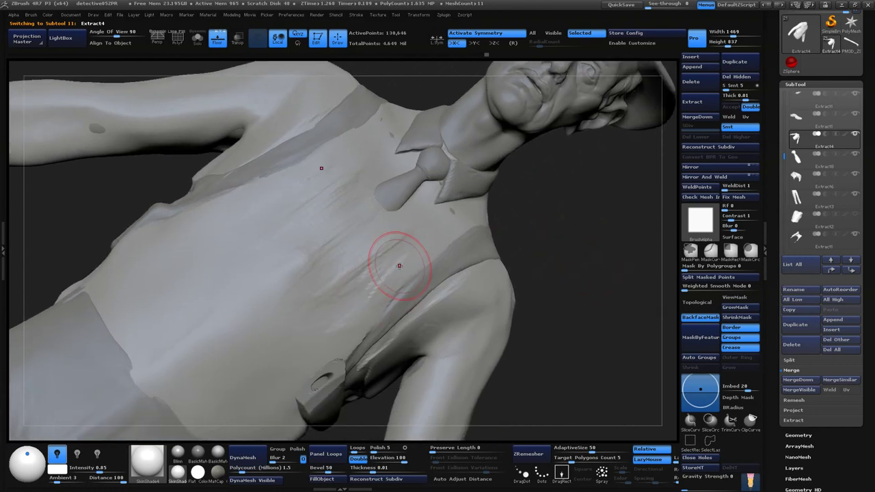
pyautogui.press('ctrl')
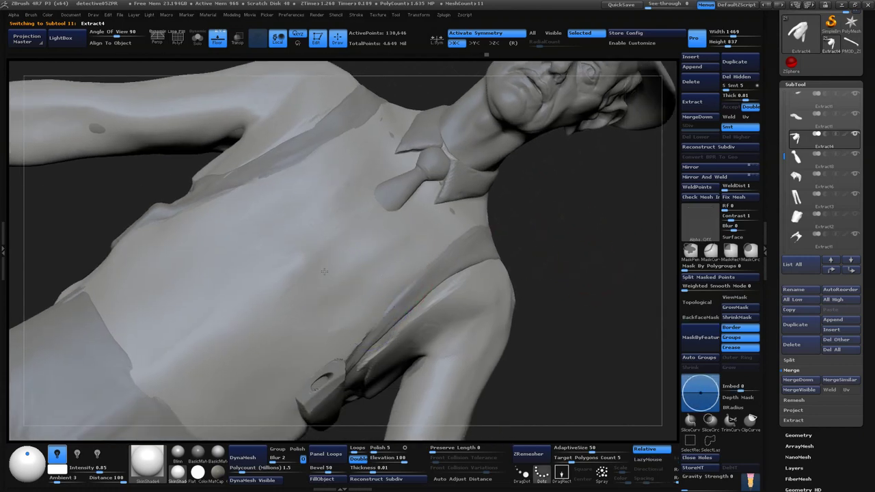
pyautogui.press('ctrl')
# - Carve and deepen a seam crease along the shirt's waistline with the smoothing brush
pyautogui.moveTo(488, 252)
pyautogui.mouseDown()
pyautogui.moveTo(546, 386)
pyautogui.moveTo(562, 322)
pyautogui.moveTo(493, 339)
pyautogui.mouseUp()
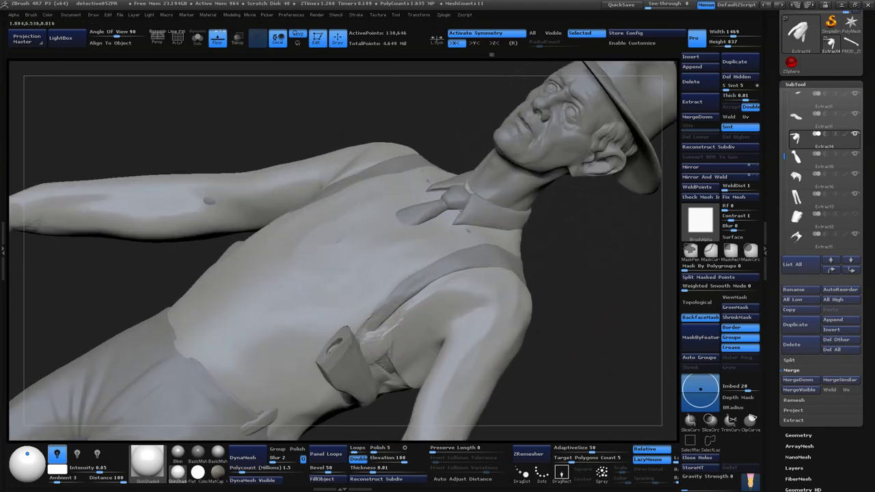
pyautogui.moveTo(381, 370); pyautogui.dragTo(547, 312)
pyautogui.moveTo(401, 367)
pyautogui.mouseDown()
pyautogui.moveTo(601, 362)
pyautogui.moveTo(352, 258)
pyautogui.moveTo(403, 270)
pyautogui.mouseUp()
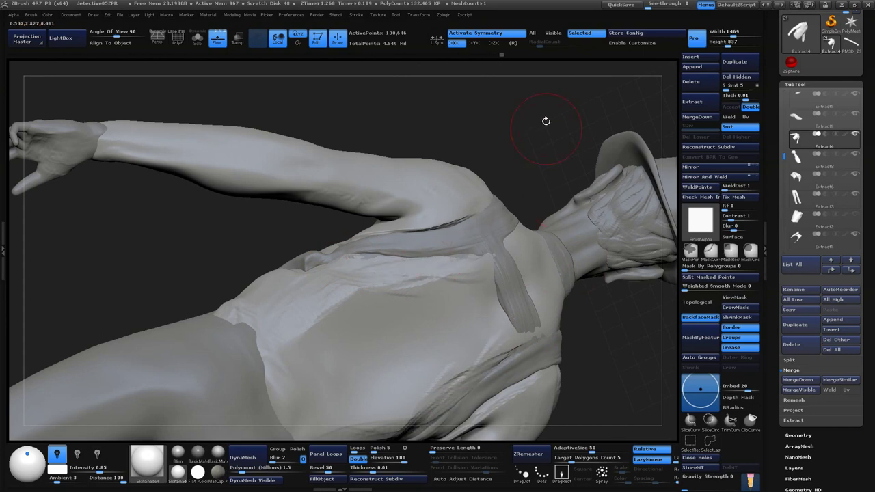
pyautogui.moveTo(547, 121)
pyautogui.mouseDown()
pyautogui.moveTo(553, 316)
pyautogui.moveTo(424, 294)
pyautogui.moveTo(361, 263)
pyautogui.moveTo(523, 220)
pyautogui.mouseUp()
pyautogui.press('shift')
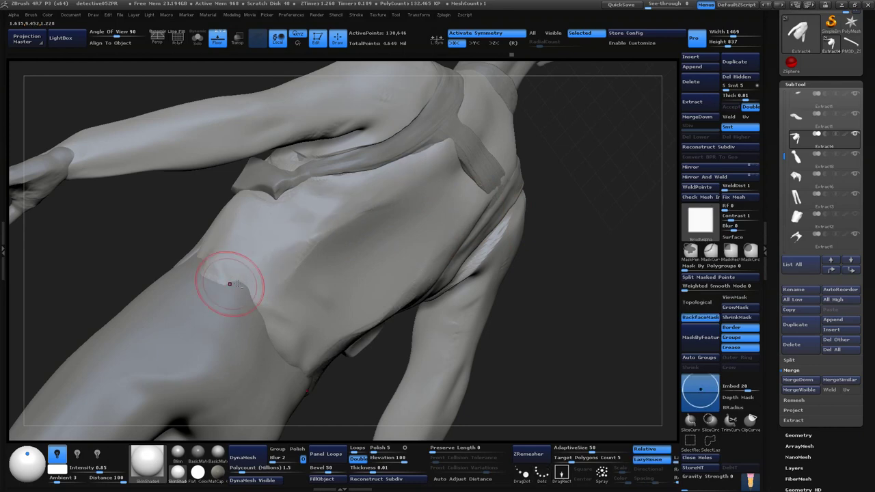
pyautogui.moveTo(234, 301)
pyautogui.mouseDown()
pyautogui.moveTo(302, 360)
pyautogui.moveTo(522, 242)
pyautogui.moveTo(562, 244)
pyautogui.moveTo(606, 289)
pyautogui.moveTo(370, 257)
pyautogui.moveTo(390, 274)
pyautogui.moveTo(199, 268)
pyautogui.mouseUp()
pyautogui.keyDown('alt'); pyautogui.moveTo(333, 287); pyautogui.dragTo(399, 285); pyautogui.keyUp('alt')
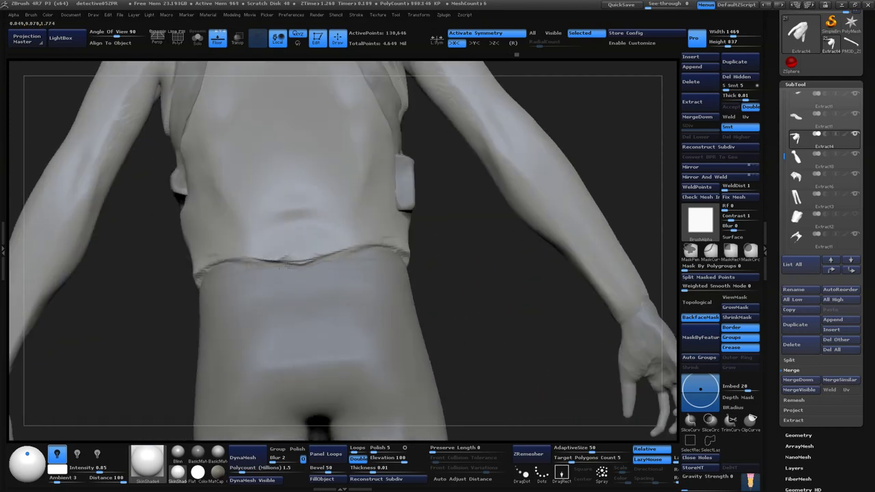
pyautogui.moveTo(289, 264); pyautogui.dragTo(332, 260)
# - Undo the zipper-teeth stroke on the holster strap and review the frontal upper body
pyautogui.moveTo(463, 296)
pyautogui.mouseDown()
pyautogui.moveTo(424, 288)
pyautogui.moveTo(556, 212)
pyautogui.moveTo(548, 176)
pyautogui.moveTo(579, 248)
pyautogui.moveTo(358, 203)
pyautogui.mouseUp()
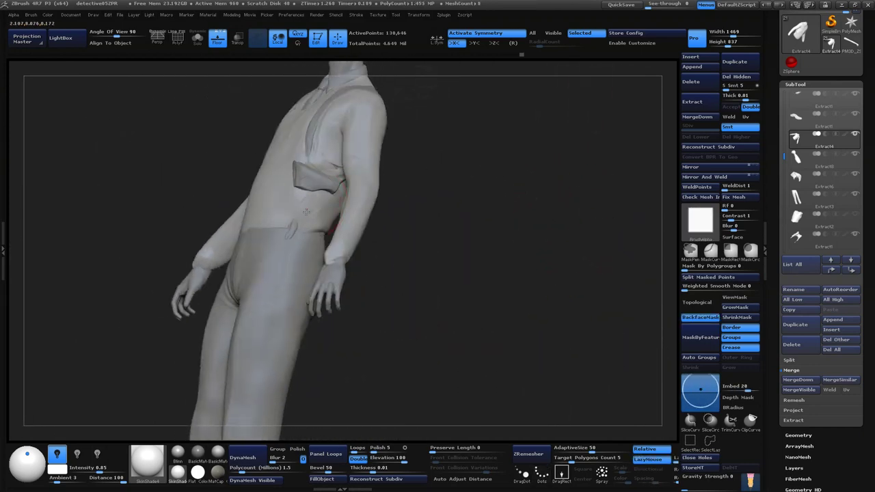
pyautogui.moveTo(516, 223)
pyautogui.mouseDown()
pyautogui.moveTo(456, 324)
pyautogui.moveTo(344, 182)
pyautogui.moveTo(324, 225)
pyautogui.moveTo(580, 136)
pyautogui.moveTo(313, 251)
pyautogui.mouseUp()
pyautogui.moveTo(508, 172)
pyautogui.mouseDown()
pyautogui.moveTo(329, 291)
pyautogui.moveTo(315, 284)
pyautogui.mouseUp()
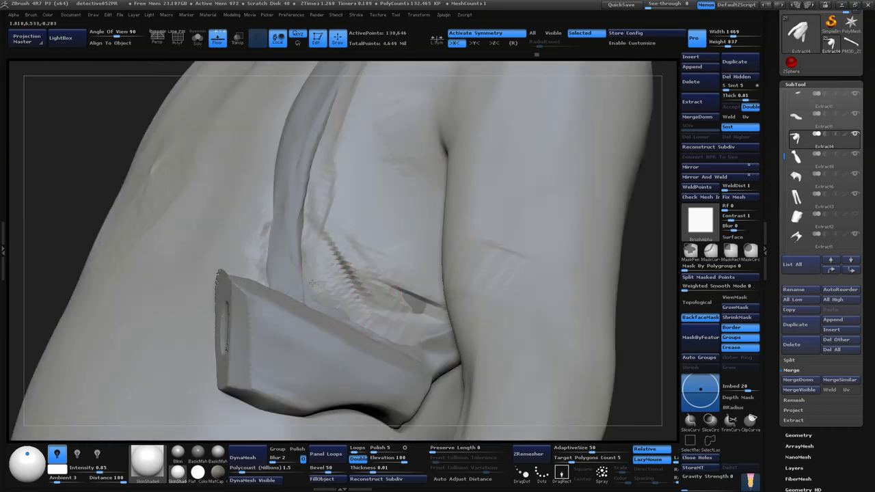
pyautogui.hotkey('ctrl', 'z')
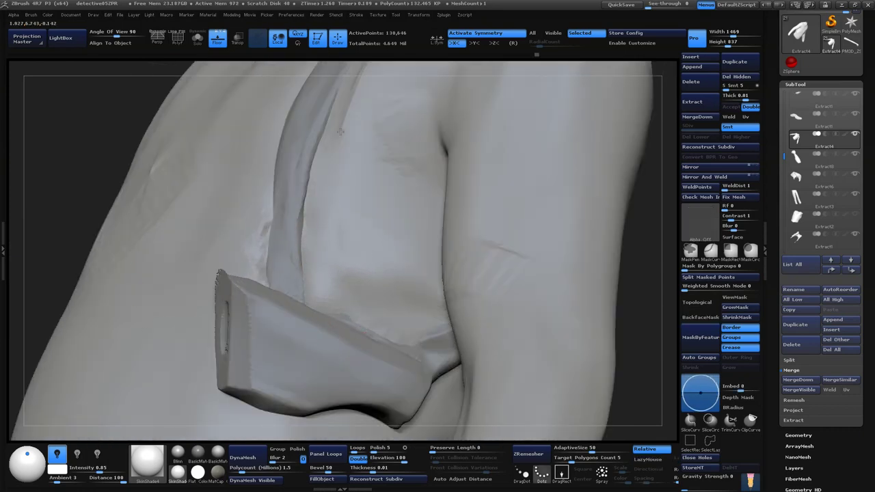
pyautogui.moveTo(303, 137)
pyautogui.mouseDown()
pyautogui.moveTo(646, 189)
pyautogui.moveTo(553, 304)
pyautogui.moveTo(345, 358)
pyautogui.mouseUp()
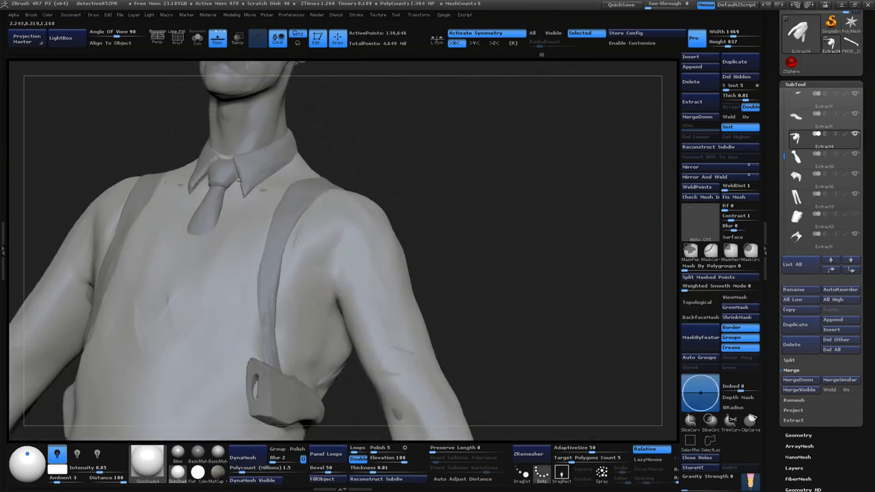
pyautogui.moveTo(322, 335); pyautogui.dragTo(429, 250)
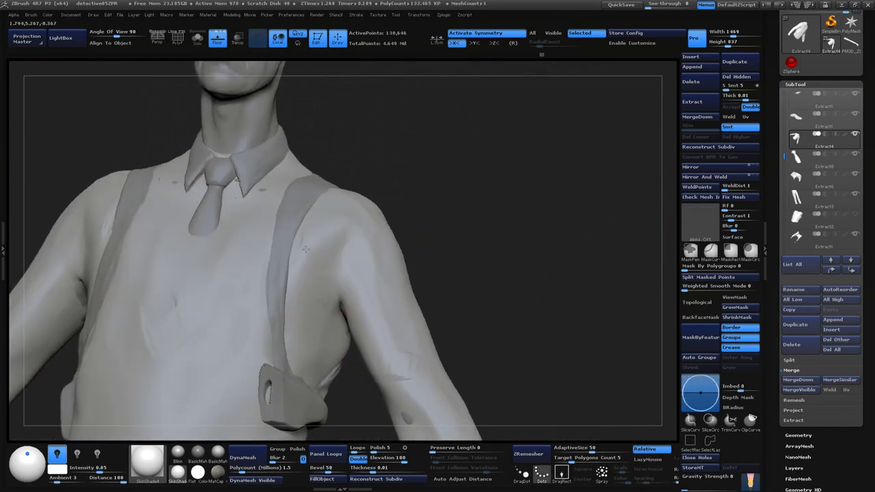
pyautogui.moveTo(445, 189)
pyautogui.mouseDown()
pyautogui.moveTo(473, 219)
pyautogui.moveTo(361, 228)
pyautogui.mouseUp()
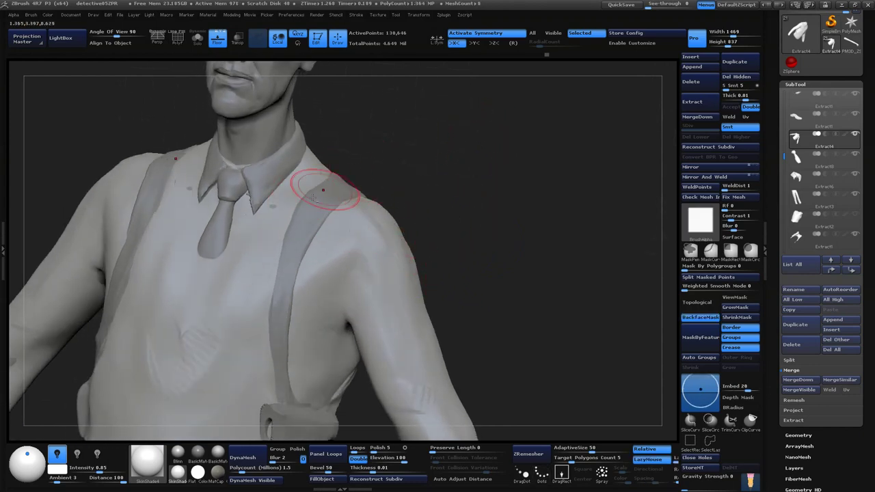
pyautogui.moveTo(469, 175); pyautogui.dragTo(289, 217)
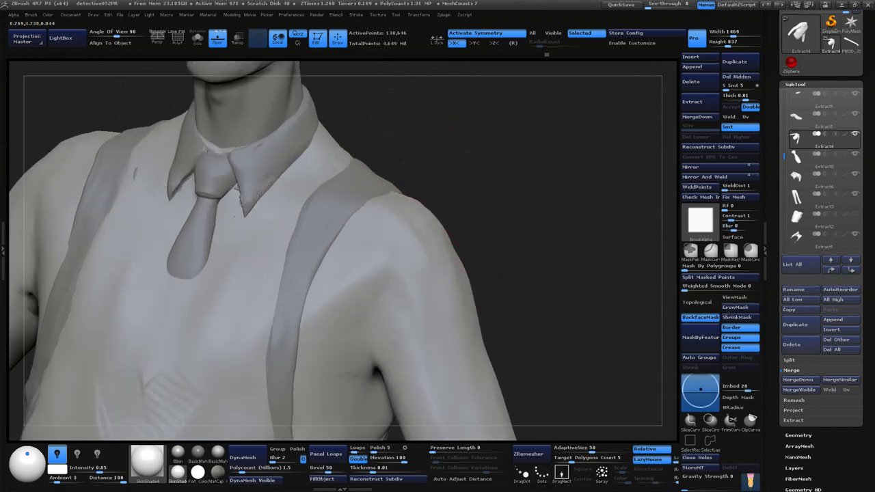
pyautogui.moveTo(500, 178)
pyautogui.mouseDown()
pyautogui.moveTo(467, 240)
pyautogui.moveTo(420, 294)
pyautogui.moveTo(430, 245)
pyautogui.moveTo(510, 372)
pyautogui.moveTo(329, 91)
pyautogui.mouseUp()
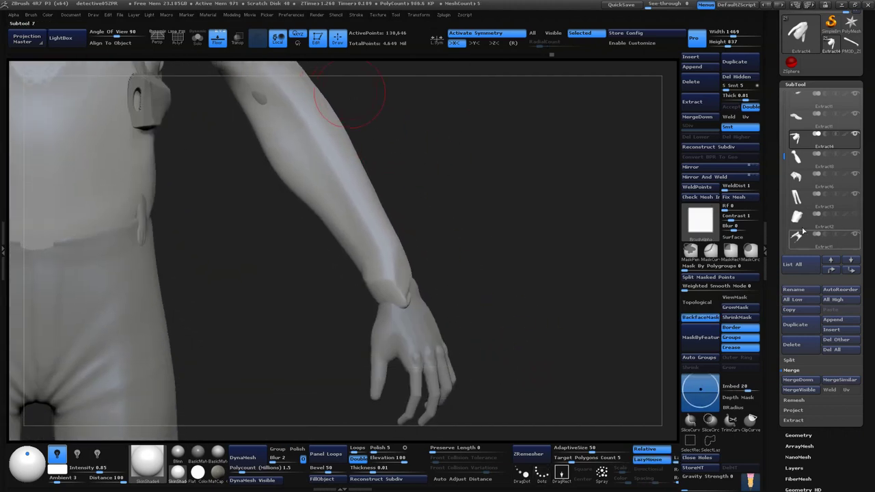
# - Make the Extract2 vest visible and active, and pick a larger sculpting brush
pyautogui.click(855, 216)
pyautogui.moveTo(426, 191); pyautogui.dragTo(517, 341)
pyautogui.keyDown('alt'); pyautogui.click(263, 303); pyautogui.keyUp('alt')
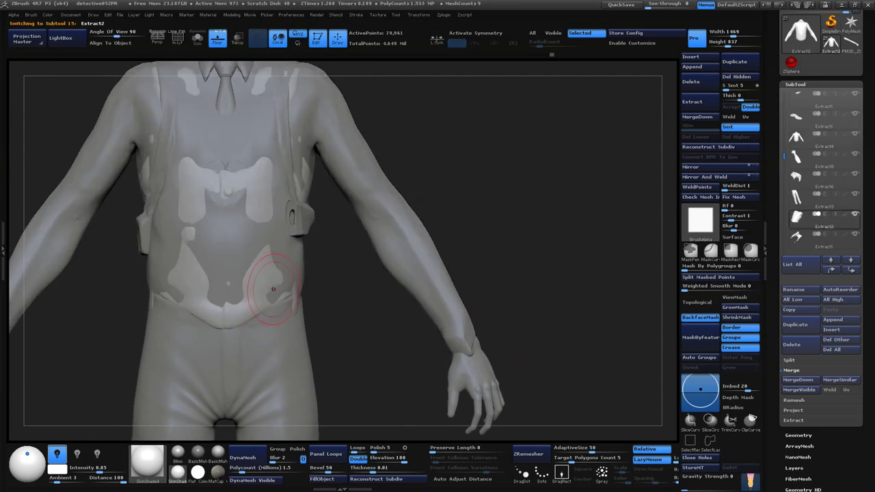
pyautogui.moveTo(264, 303)
pyautogui.mouseDown()
pyautogui.moveTo(342, 195)
pyautogui.moveTo(511, 184)
pyautogui.moveTo(584, 311)
pyautogui.mouseUp()
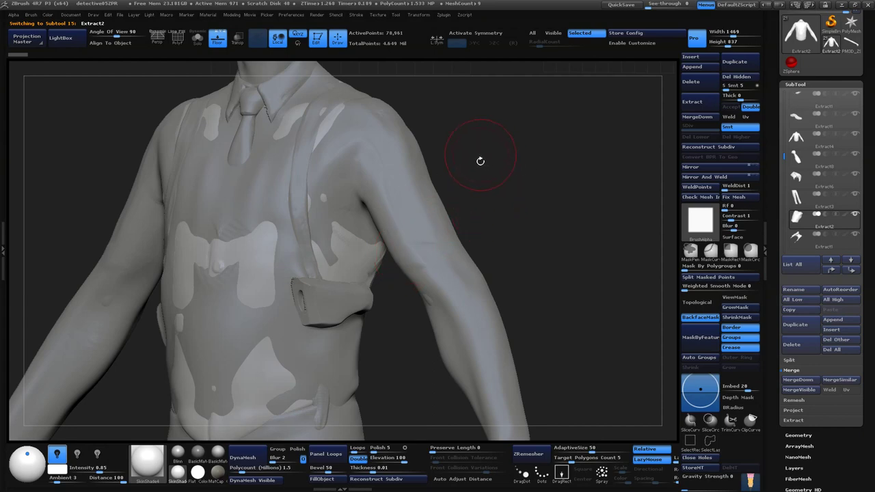
pyautogui.press('b')
pyautogui.press('s')
pyautogui.press('t')
pyautogui.press('space')
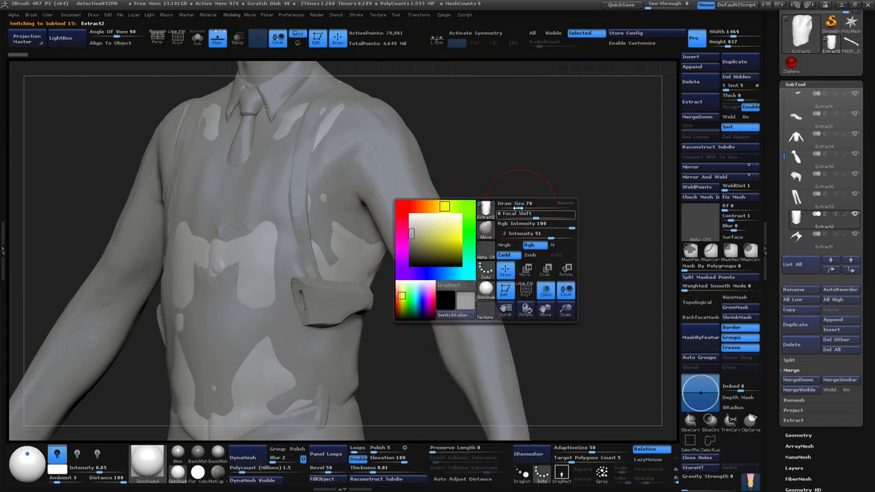
pyautogui.moveTo(517, 208); pyautogui.dragTo(540, 207)
# - With X symmetry on, push the body back under the vest on the belly
pyautogui.moveTo(527, 156)
pyautogui.mouseDown()
pyautogui.moveTo(479, 148)
pyautogui.moveTo(460, 156)
pyautogui.moveTo(330, 239)
pyautogui.mouseUp()
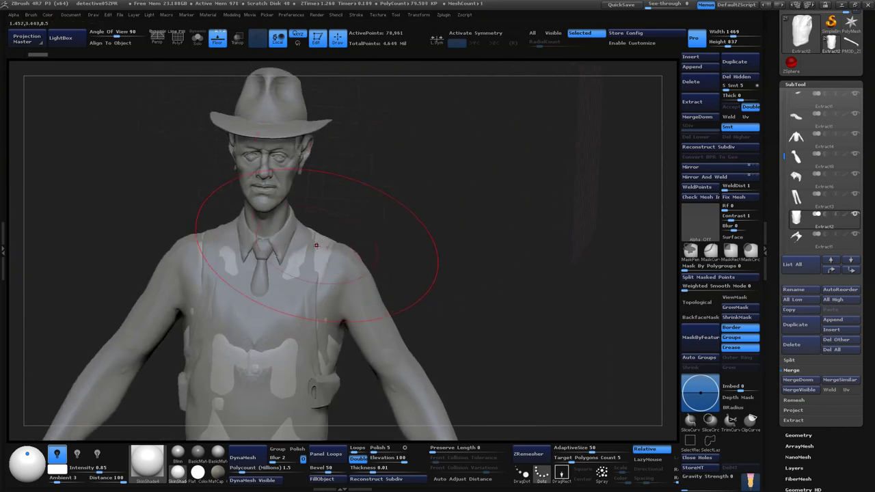
pyautogui.press('x')
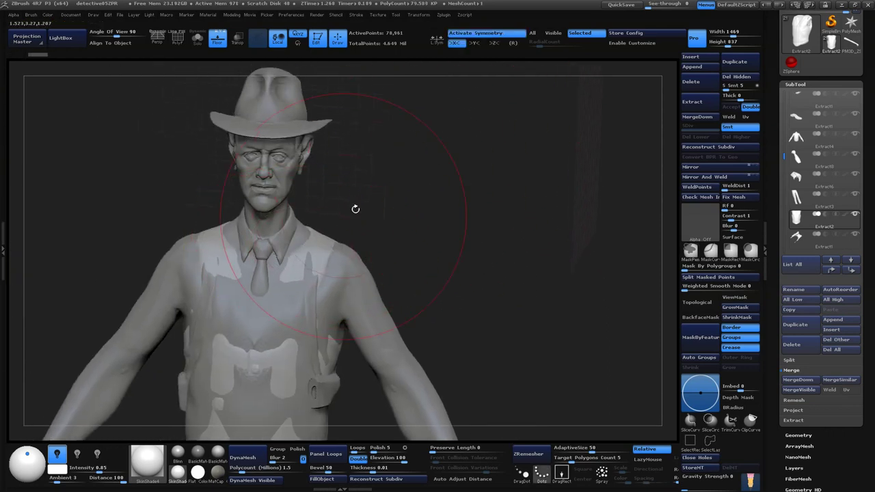
pyautogui.moveTo(355, 207); pyautogui.dragTo(273, 253)
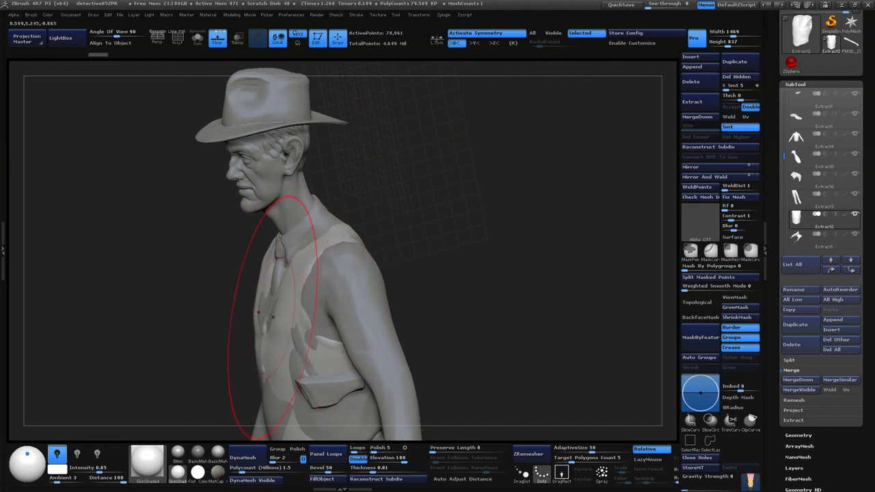
pyautogui.moveTo(456, 271)
pyautogui.mouseDown()
pyautogui.moveTo(316, 352)
pyautogui.moveTo(294, 294)
pyautogui.moveTo(266, 283)
pyautogui.moveTo(346, 303)
pyautogui.mouseUp()
pyautogui.press('space')
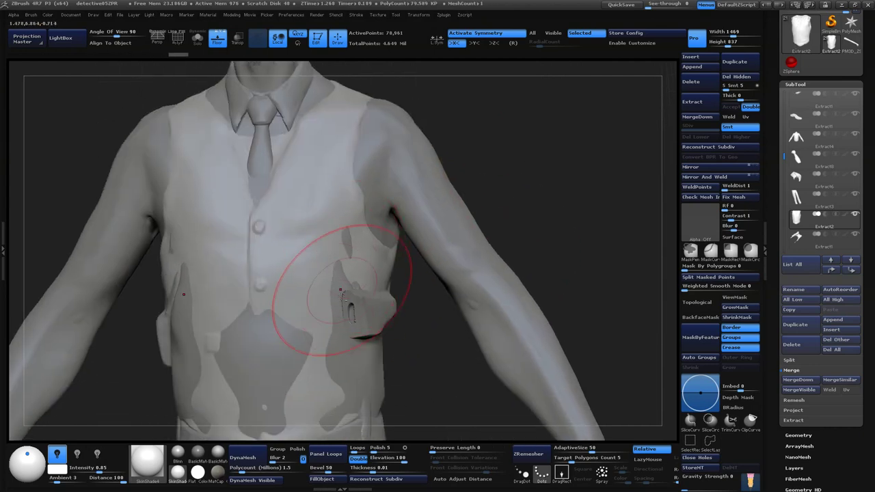
pyautogui.keyDown('ctrl'); pyautogui.keyDown('alt'); pyautogui.moveTo(273, 375); pyautogui.dragTo(268, 417); pyautogui.keyUp('alt'); pyautogui.keyUp('ctrl')
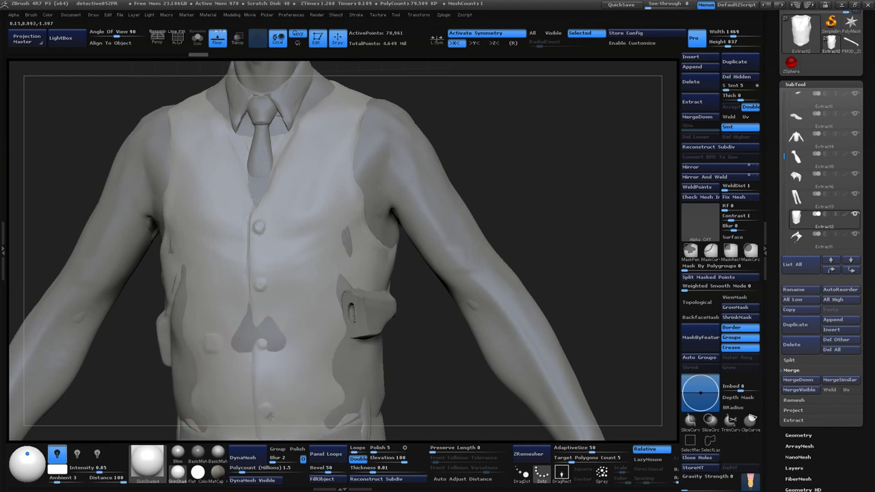
pyautogui.keyDown('ctrl'); pyautogui.keyDown('alt'); pyautogui.click(272, 331); pyautogui.keyUp('alt'); pyautogui.keyUp('ctrl')
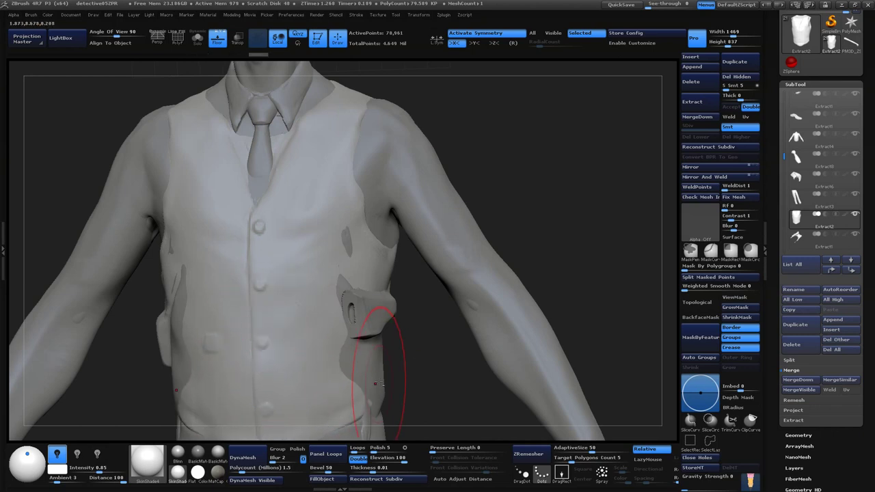
# - Smooth away the remaining body patches through the vest, then make Extract4 active
pyautogui.keyDown('ctrl'); pyautogui.click(375, 383); pyautogui.keyUp('ctrl')
pyautogui.keyDown('ctrl'); pyautogui.click(363, 369); pyautogui.keyUp('ctrl')
pyautogui.keyDown('ctrl'); pyautogui.click(379, 314); pyautogui.keyUp('ctrl')
pyautogui.keyDown('ctrl'); pyautogui.click(347, 287); pyautogui.keyUp('ctrl')
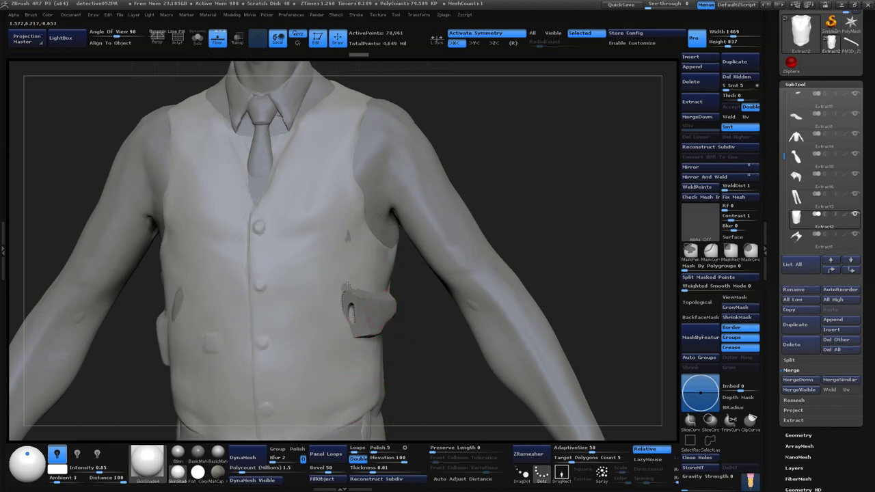
pyautogui.moveTo(347, 286)
pyautogui.mouseDown()
pyautogui.moveTo(507, 230)
pyautogui.moveTo(377, 277)
pyautogui.mouseUp()
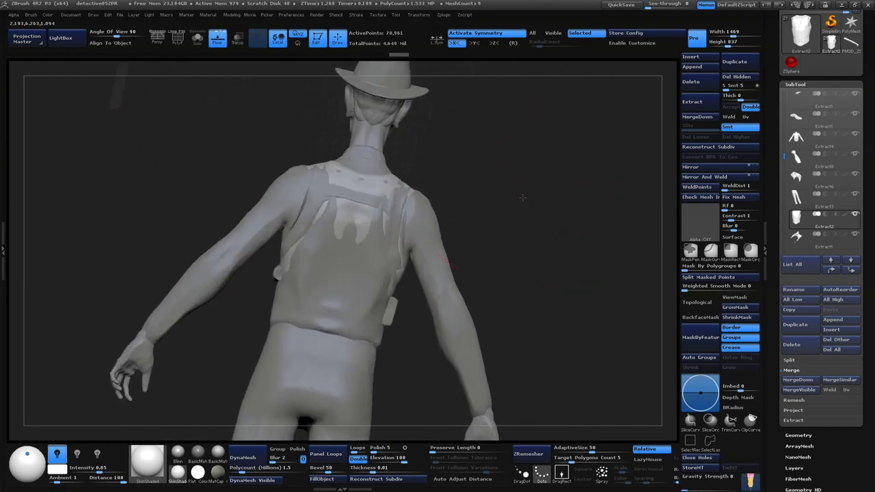
pyautogui.keyDown('alt'); pyautogui.click(376, 260); pyautogui.keyUp('alt')
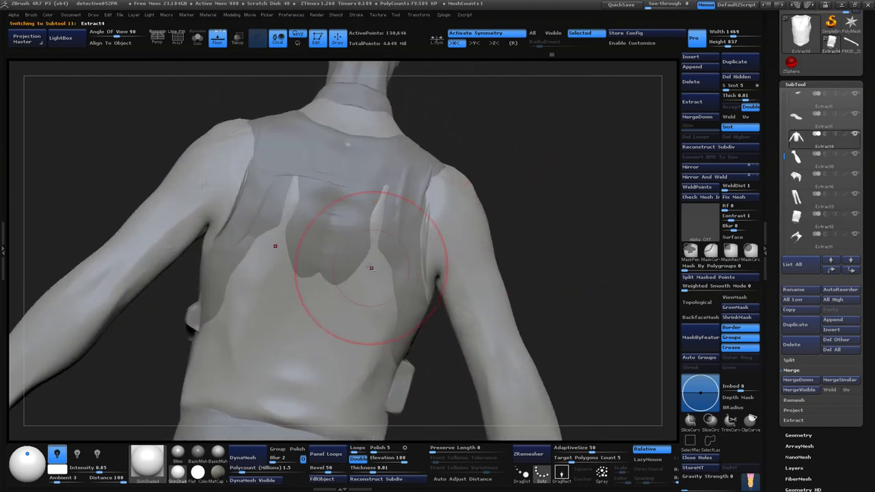
# - Inspect the Extract2 vest alone in Solo mode, then restore the full figure
pyautogui.moveTo(361, 283)
pyautogui.mouseDown()
pyautogui.moveTo(373, 289)
pyautogui.moveTo(348, 221)
pyautogui.moveTo(352, 328)
pyautogui.moveTo(362, 362)
pyautogui.mouseUp()
pyautogui.keyDown('alt'); pyautogui.click(352, 234); pyautogui.keyUp('alt')
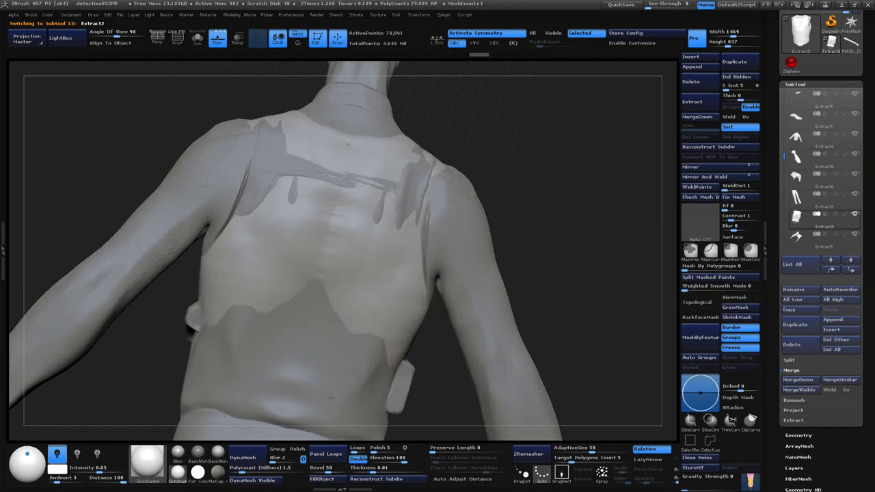
pyautogui.click(197, 39)
pyautogui.moveTo(547, 286); pyautogui.dragTo(287, 370)
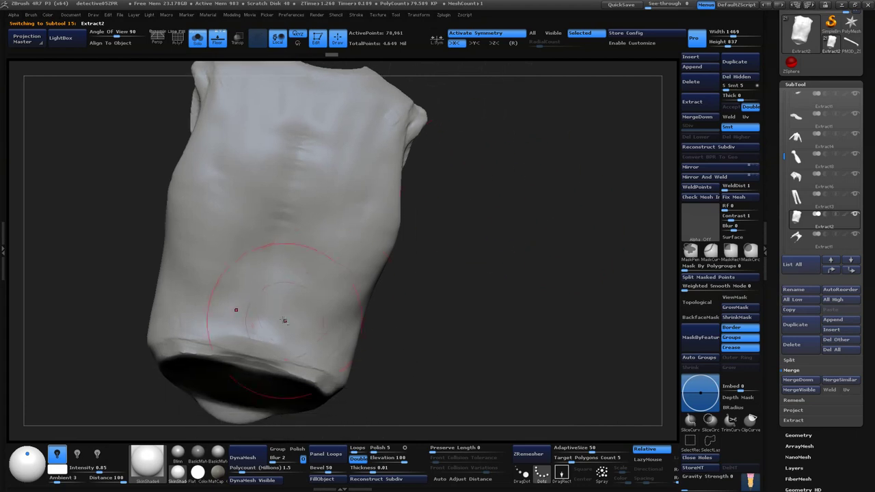
pyautogui.click(198, 42)
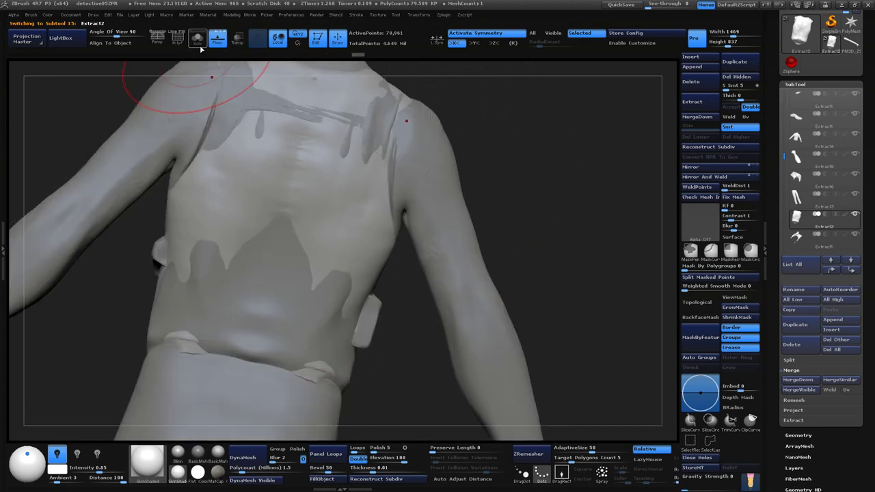
# - Sculpt the vest's lower back outward over the body patches, then select Extract1
pyautogui.moveTo(327, 334)
pyautogui.mouseDown()
pyautogui.moveTo(236, 335)
pyautogui.moveTo(258, 368)
pyautogui.mouseUp()
pyautogui.moveTo(273, 288); pyautogui.dragTo(280, 260)
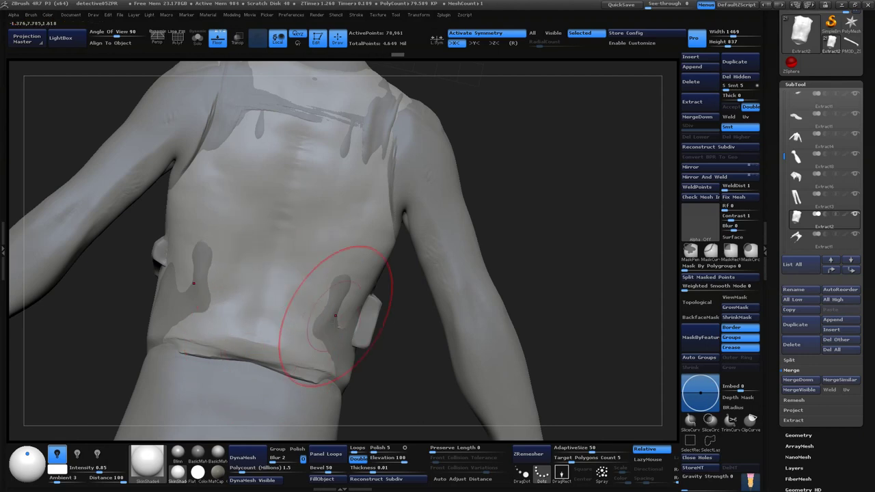
pyautogui.moveTo(338, 320); pyautogui.dragTo(353, 359)
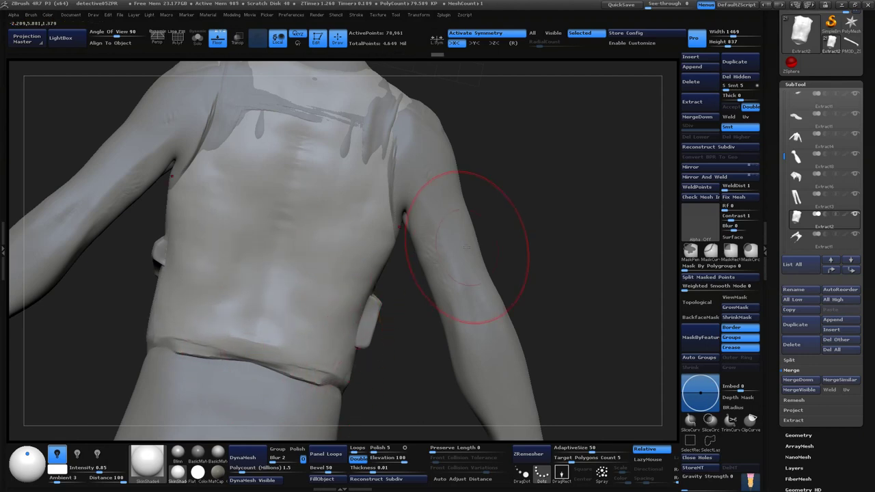
pyautogui.moveTo(478, 253)
pyautogui.mouseDown()
pyautogui.moveTo(499, 223)
pyautogui.moveTo(335, 192)
pyautogui.mouseUp()
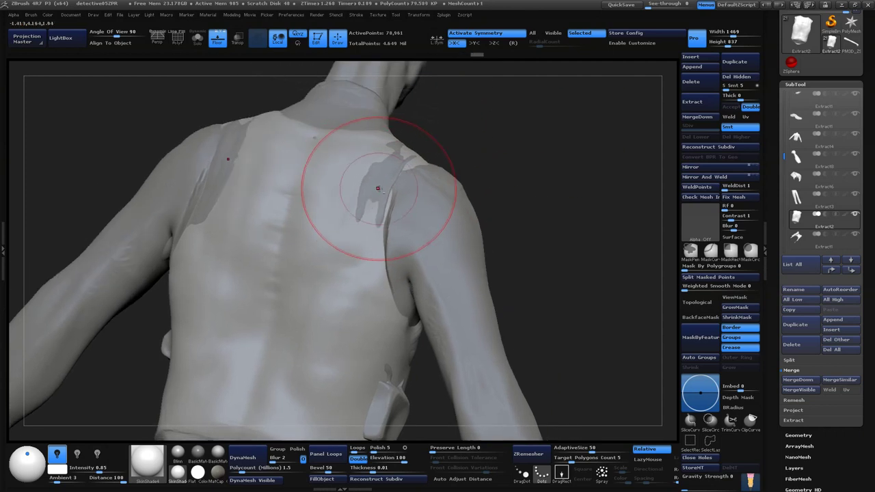
pyautogui.keyDown('alt'); pyautogui.click(363, 181); pyautogui.keyUp('alt')
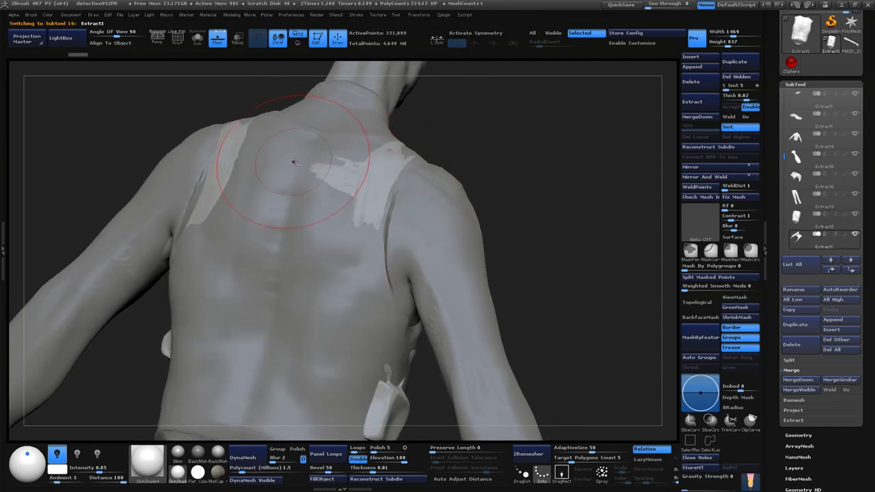
# - With X symmetry, build Extract1 suspender straps across the upper back and down the front
pyautogui.press('x')
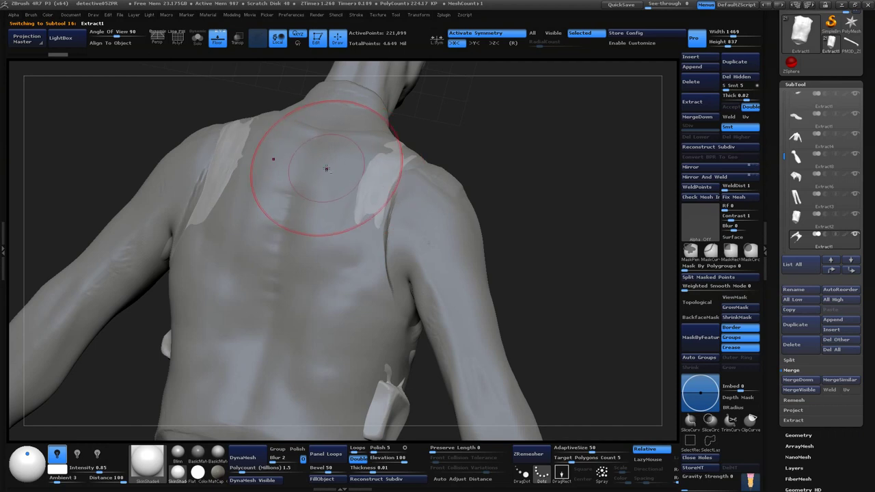
pyautogui.moveTo(322, 172); pyautogui.dragTo(339, 167)
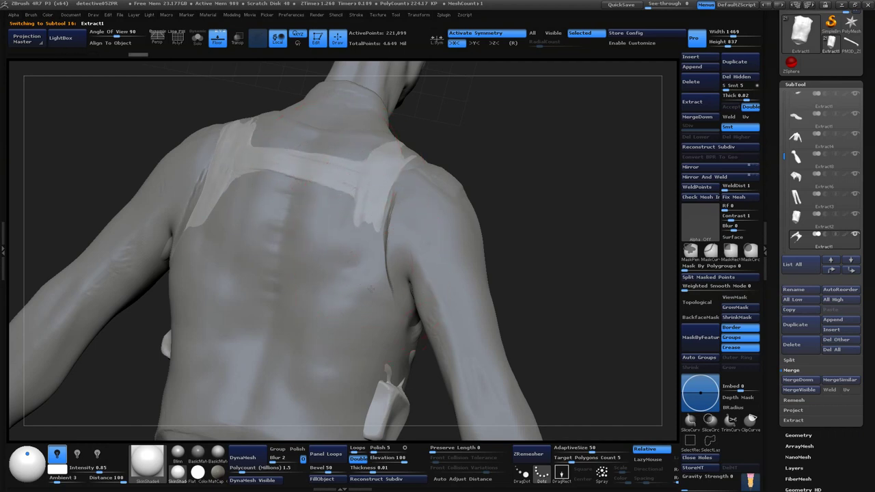
pyautogui.moveTo(367, 205)
pyautogui.mouseDown()
pyautogui.moveTo(370, 295)
pyautogui.moveTo(385, 340)
pyautogui.mouseUp()
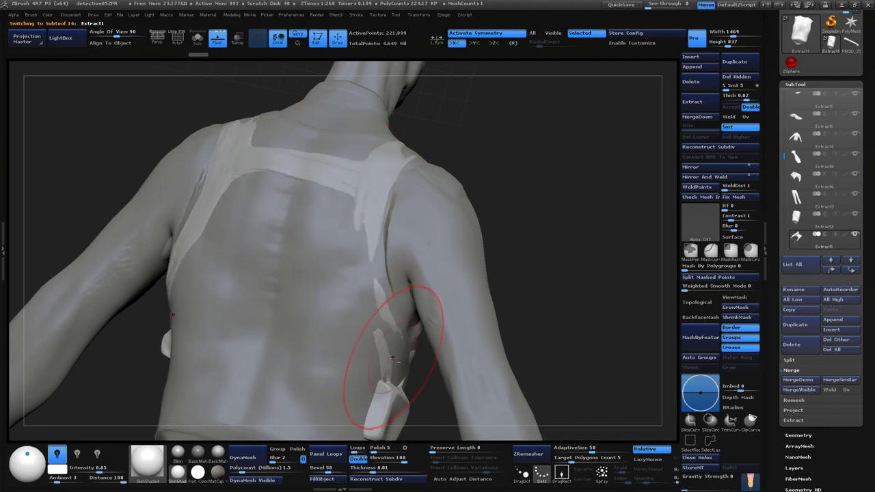
pyautogui.moveTo(372, 212); pyautogui.dragTo(351, 273)
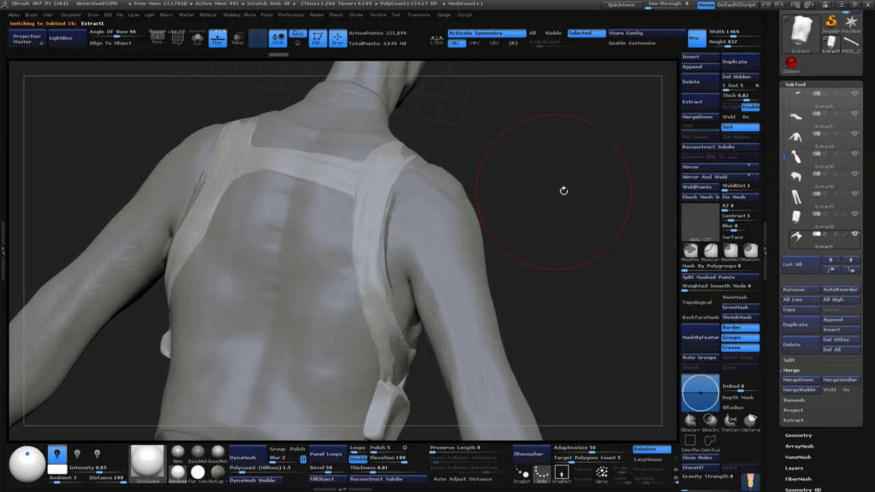
pyautogui.moveTo(563, 189)
pyautogui.mouseDown()
pyautogui.moveTo(403, 197)
pyautogui.moveTo(405, 187)
pyautogui.moveTo(498, 202)
pyautogui.mouseUp()
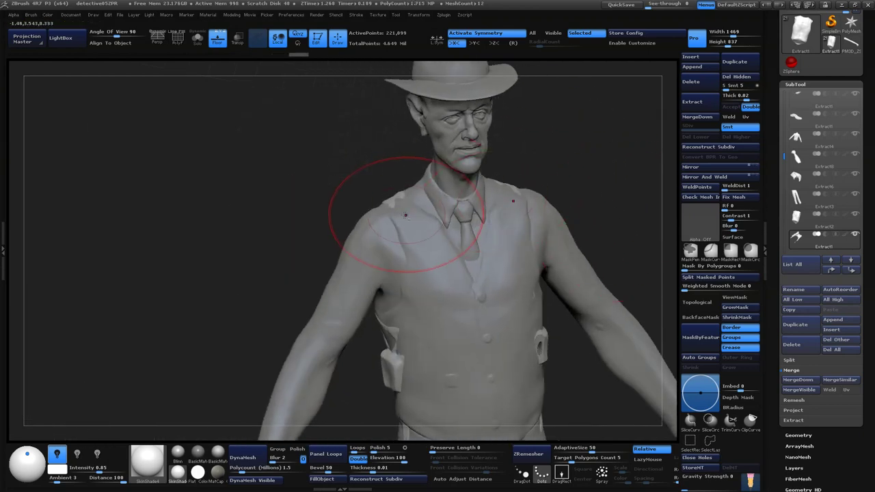
pyautogui.moveTo(405, 215); pyautogui.dragTo(422, 324)
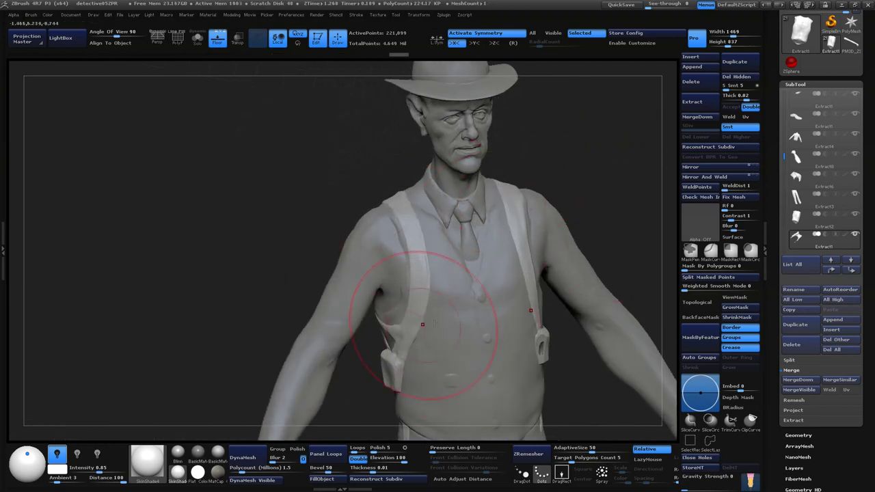
pyautogui.keyDown('alt'); pyautogui.moveTo(576, 176); pyautogui.dragTo(462, 266); pyautogui.keyUp('alt')
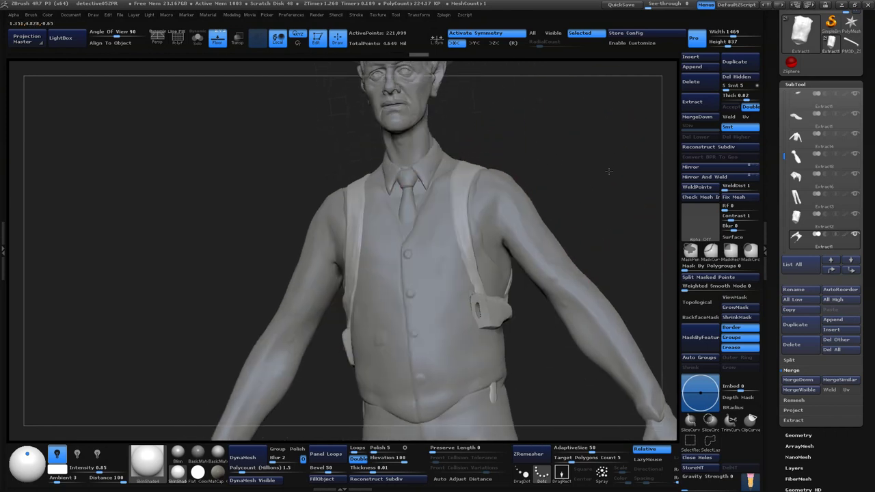
# - On Extract2, shrink the brush and stroke the tie further down the vest front
pyautogui.keyDown('alt'); pyautogui.click(400, 258); pyautogui.keyUp('alt')
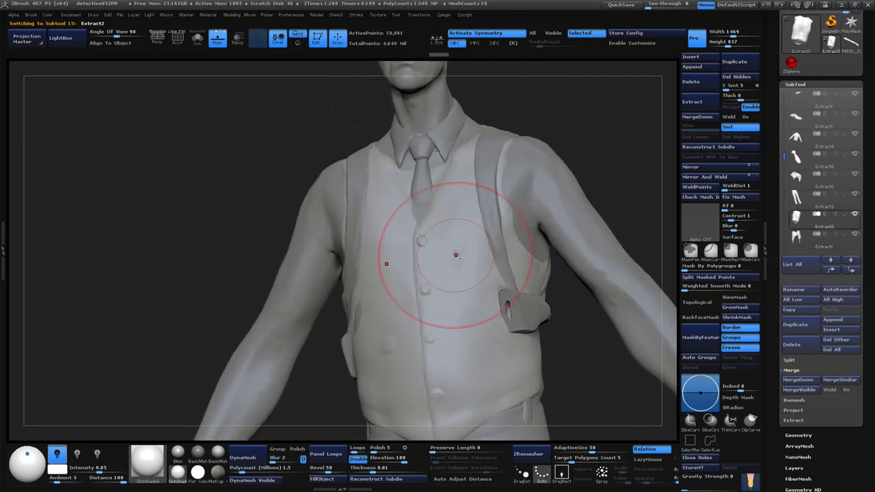
pyautogui.keyDown('alt'); pyautogui.moveTo(401, 258); pyautogui.dragTo(516, 201); pyautogui.keyUp('alt')
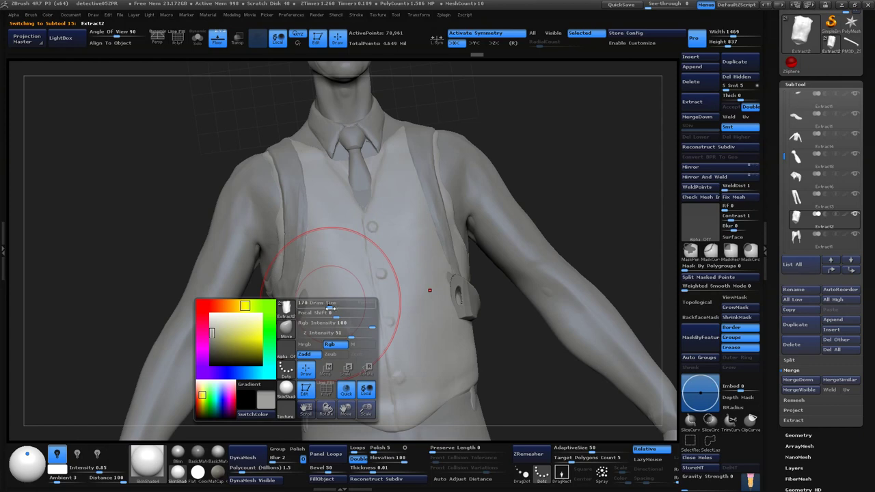
pyautogui.moveTo(330, 308)
pyautogui.mouseDown()
pyautogui.moveTo(314, 309)
pyautogui.moveTo(538, 323)
pyautogui.moveTo(581, 267)
pyautogui.moveTo(567, 272)
pyautogui.mouseUp()
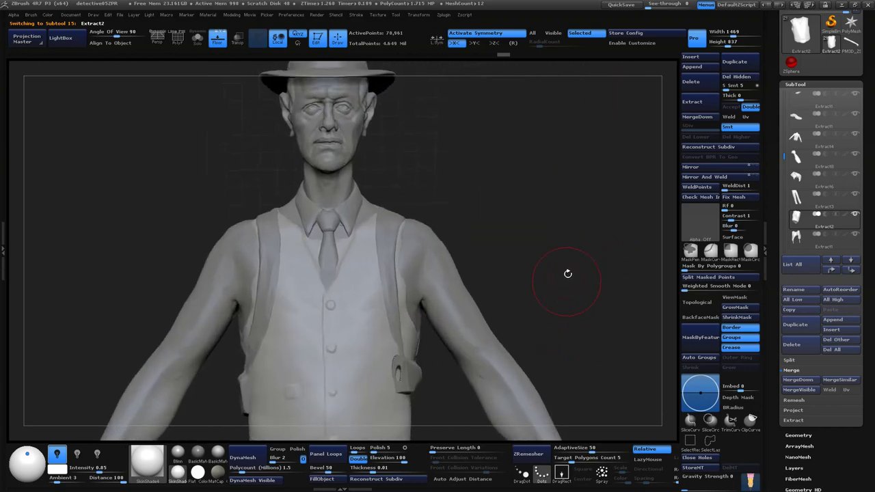
pyautogui.moveTo(346, 210); pyautogui.dragTo(334, 193)
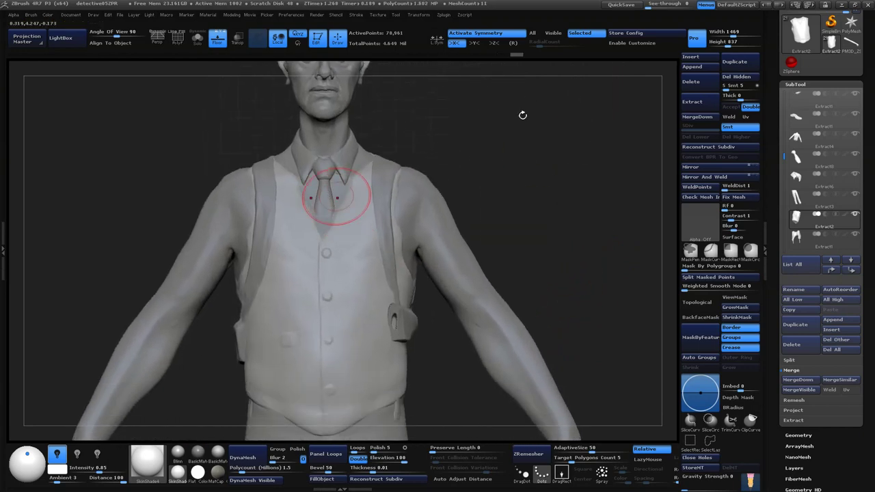
pyautogui.keyDown('alt'); pyautogui.moveTo(521, 113); pyautogui.dragTo(341, 336); pyautogui.keyUp('alt')
pyautogui.moveTo(633, 171)
pyautogui.keyDown('alt'); pyautogui.mouseDown()
pyautogui.moveTo(632, 119)
pyautogui.moveTo(464, 195)
pyautogui.mouseUp(); pyautogui.keyUp('alt')
# - Select the ClayBuildup brush, adjust its settings and frame the lower vest front
pyautogui.press('b')
pyautogui.press('c')
pyautogui.press('b')
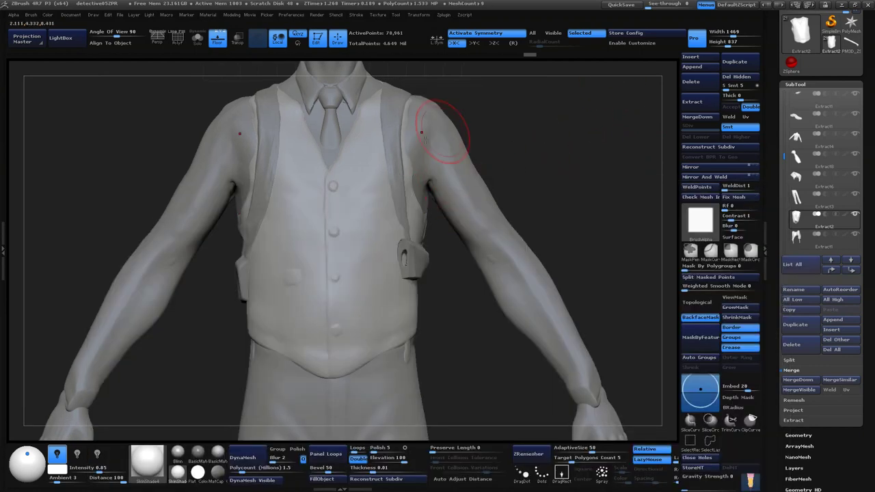
pyautogui.keyDown('alt'); pyautogui.moveTo(445, 127); pyautogui.dragTo(469, 196); pyautogui.keyUp('alt')
pyautogui.press('space')
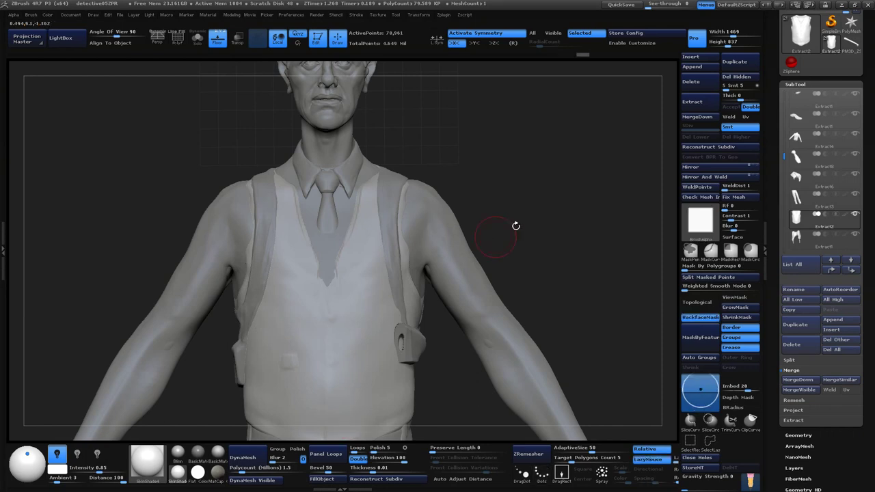
pyautogui.moveTo(515, 226); pyautogui.dragTo(593, 113)
pyautogui.moveTo(578, 194)
pyautogui.mouseDown()
pyautogui.moveTo(575, 183)
pyautogui.moveTo(577, 192)
pyautogui.mouseUp()
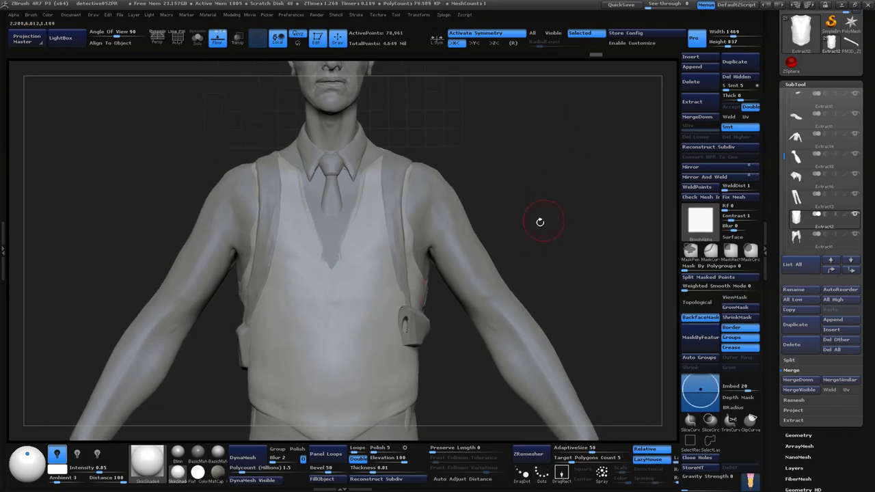
pyautogui.moveTo(522, 287); pyautogui.dragTo(523, 226)
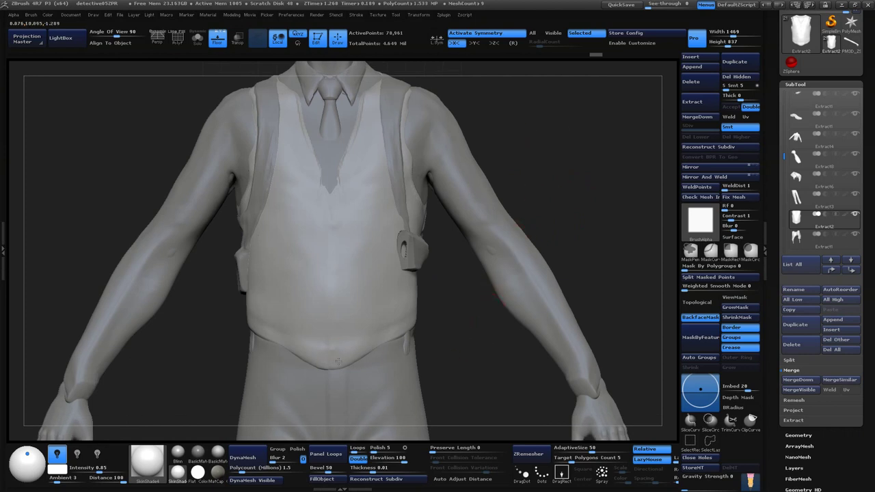
pyautogui.moveTo(553, 176); pyautogui.dragTo(552, 143)
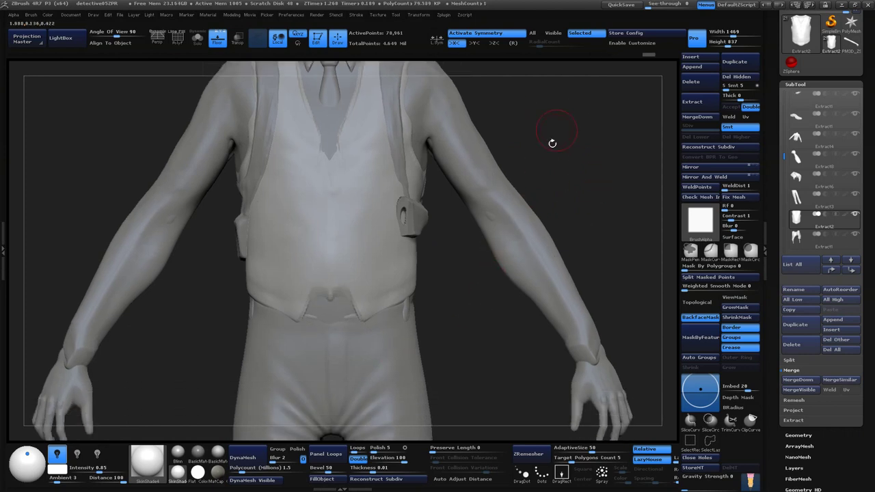
pyautogui.moveTo(587, 184)
pyautogui.mouseDown()
pyautogui.moveTo(533, 186)
pyautogui.moveTo(590, 166)
pyautogui.moveTo(574, 168)
pyautogui.mouseUp()
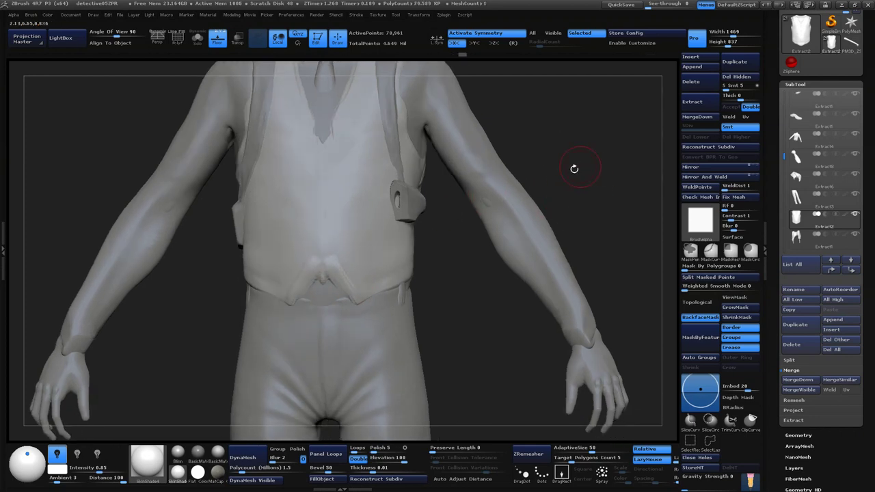
# - Widen the lower vest front into a V and sharpen its edge down the chest
pyautogui.moveTo(329, 257); pyautogui.dragTo(349, 294)
pyautogui.moveTo(328, 273); pyautogui.dragTo(355, 312)
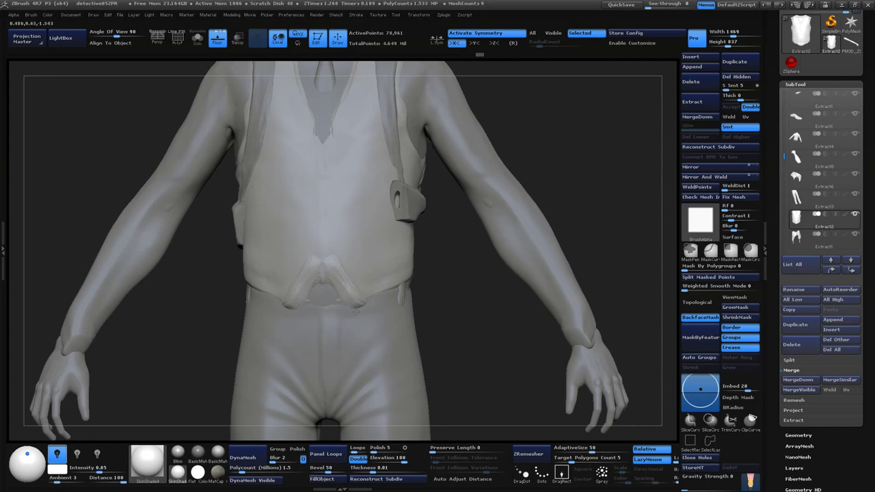
pyautogui.moveTo(576, 219); pyautogui.dragTo(424, 290)
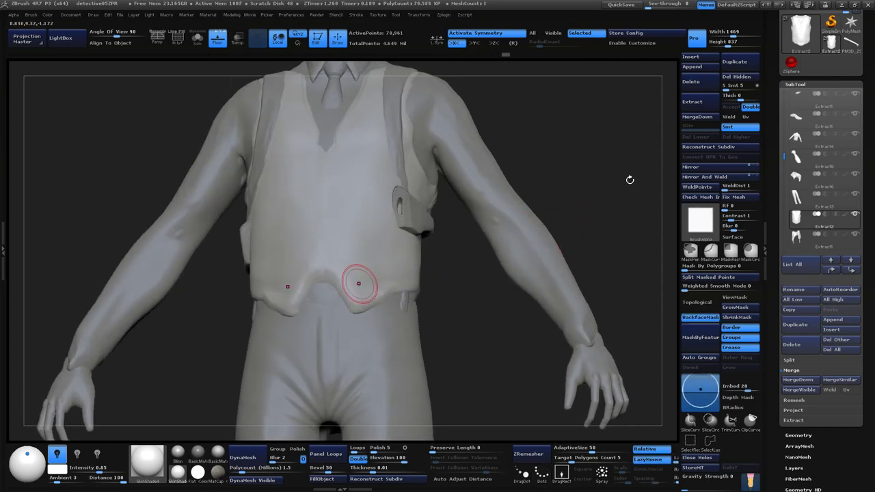
pyautogui.moveTo(629, 178); pyautogui.dragTo(570, 199)
pyautogui.press('space')
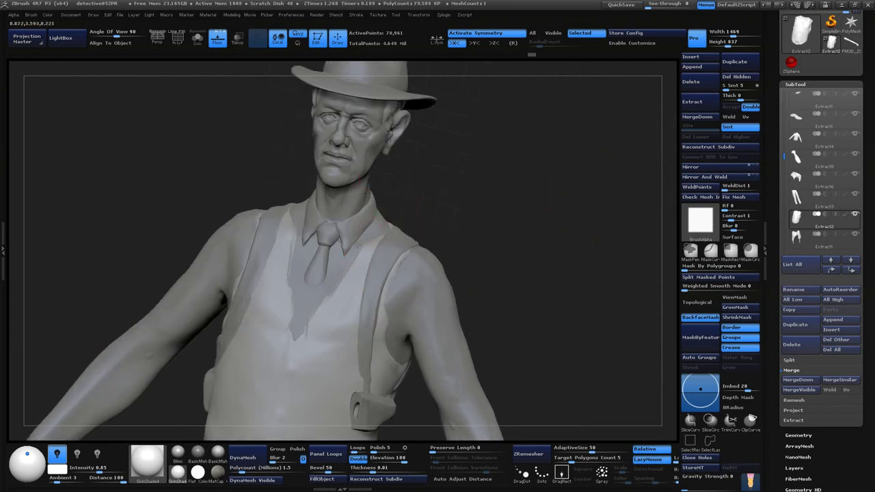
pyautogui.moveTo(286, 231)
pyautogui.mouseDown()
pyautogui.moveTo(296, 334)
pyautogui.moveTo(328, 343)
pyautogui.mouseUp()
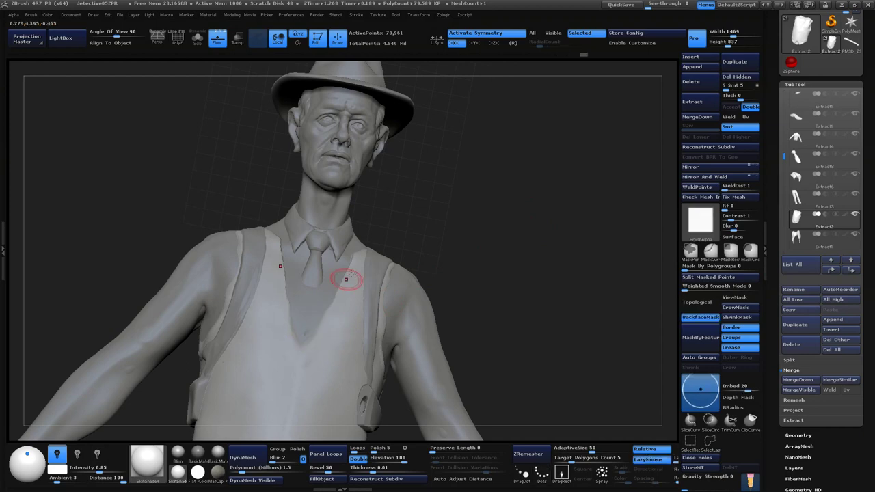
pyautogui.moveTo(527, 199)
pyautogui.mouseDown()
pyautogui.moveTo(500, 235)
pyautogui.moveTo(523, 199)
pyautogui.moveTo(556, 203)
pyautogui.moveTo(481, 263)
pyautogui.mouseUp()
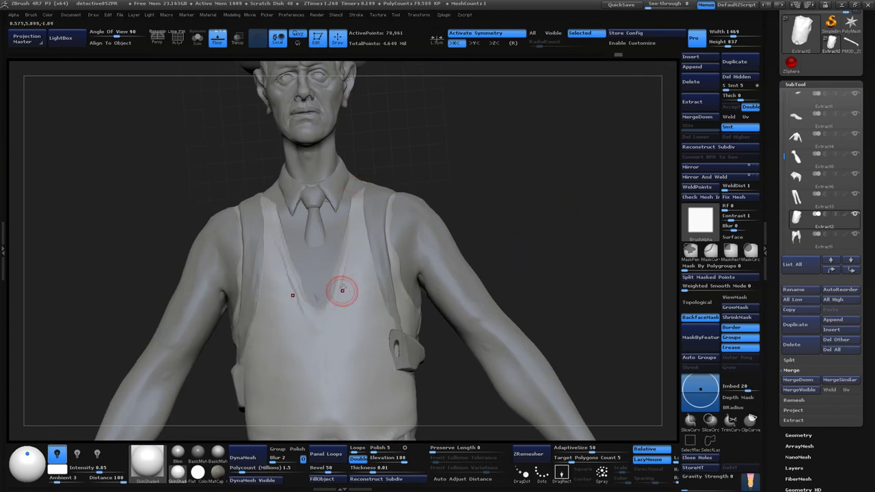
# - Switch to a plain brush and orbit the figure to check the hat and vest
pyautogui.press('b')
pyautogui.press('s')
pyautogui.press('t')
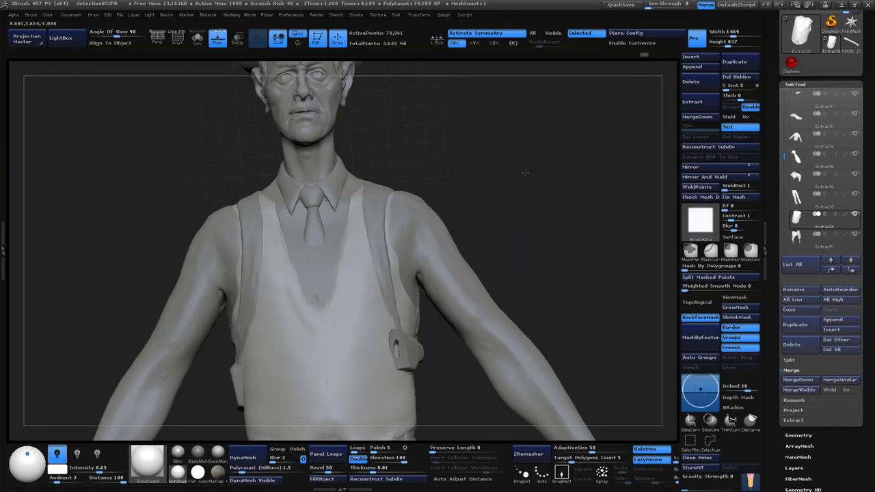
pyautogui.moveTo(333, 330); pyautogui.dragTo(339, 256)
pyautogui.moveTo(535, 129)
pyautogui.mouseDown()
pyautogui.moveTo(389, 144)
pyautogui.moveTo(577, 156)
pyautogui.mouseUp()
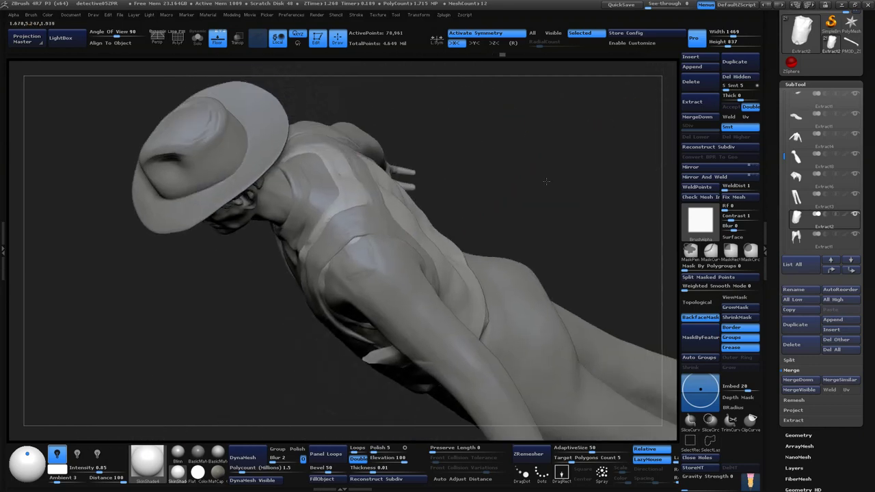
pyautogui.moveTo(617, 214); pyautogui.dragTo(312, 240)
pyautogui.moveTo(356, 156); pyautogui.dragTo(434, 158)
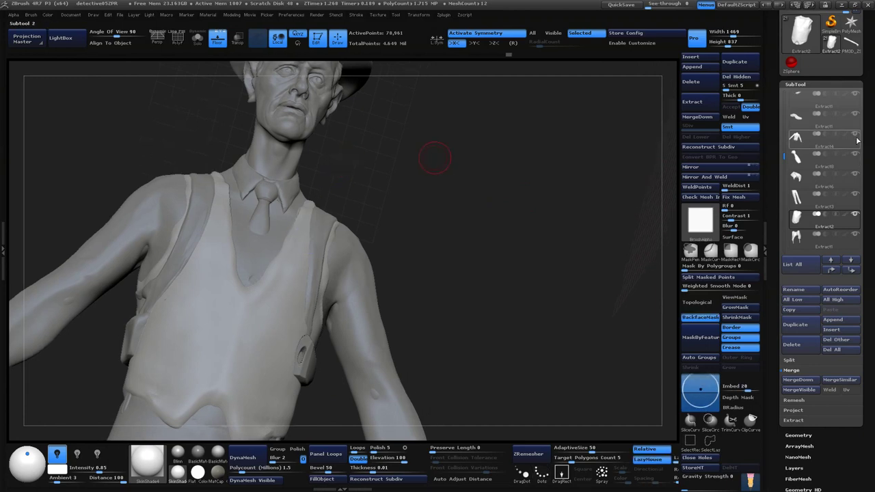
pyautogui.scroll(-5, 784, 158)
# - Toggle the Extract1 coat on and off against the vest, leaving it shown and active
pyautogui.click(855, 184)
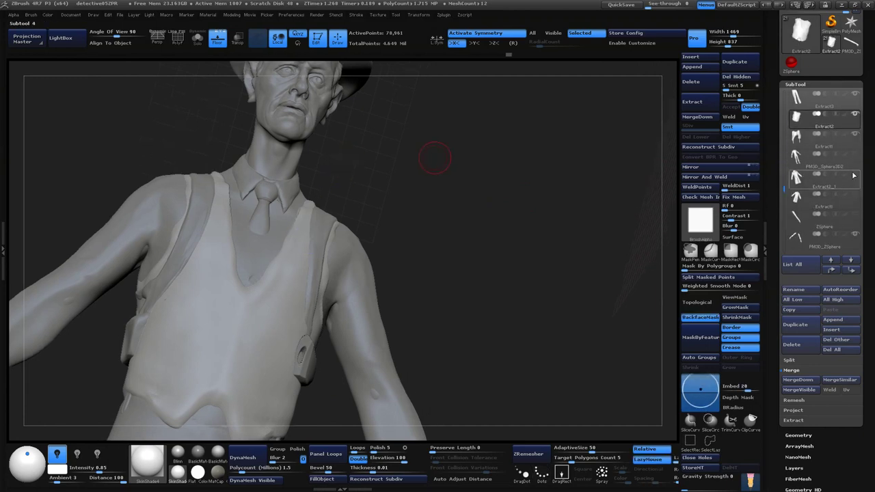
pyautogui.moveTo(487, 306)
pyautogui.mouseDown()
pyautogui.moveTo(553, 183)
pyautogui.moveTo(539, 269)
pyautogui.mouseUp()
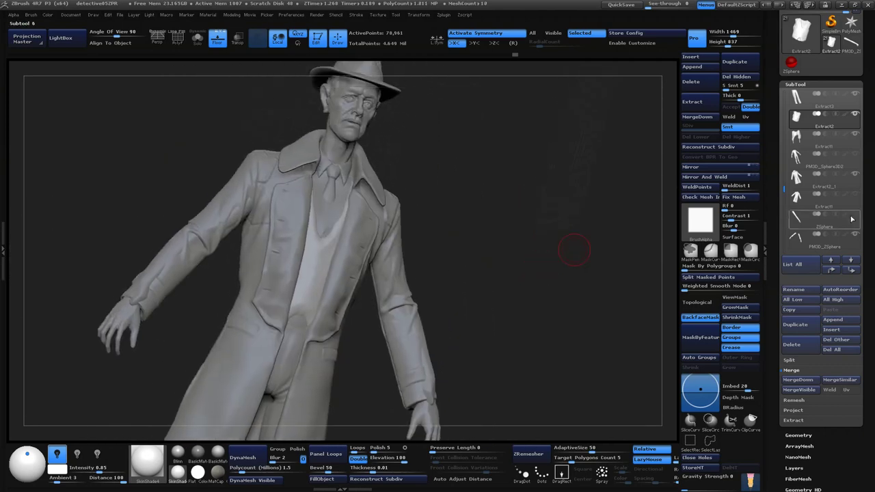
pyautogui.click(855, 180)
pyautogui.moveTo(562, 199)
pyautogui.mouseDown()
pyautogui.moveTo(572, 229)
pyautogui.moveTo(586, 206)
pyautogui.moveTo(575, 190)
pyautogui.moveTo(479, 187)
pyautogui.mouseUp()
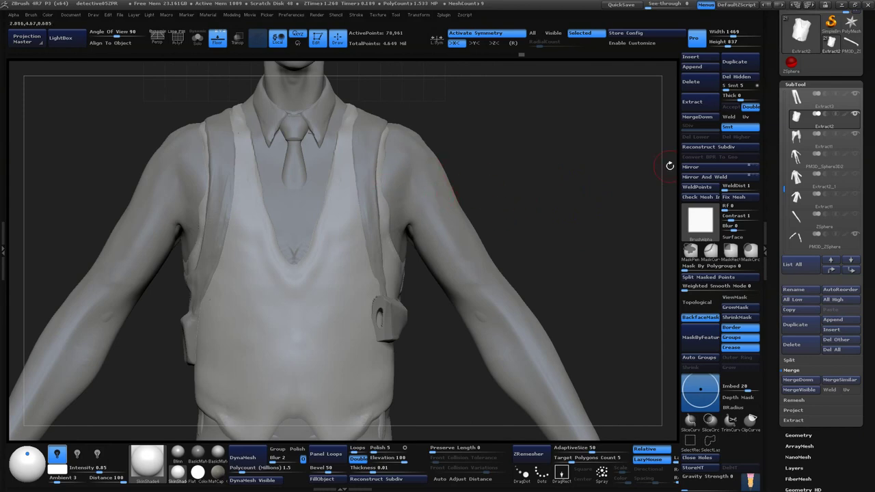
pyautogui.click(855, 197)
pyautogui.moveTo(820, 198)
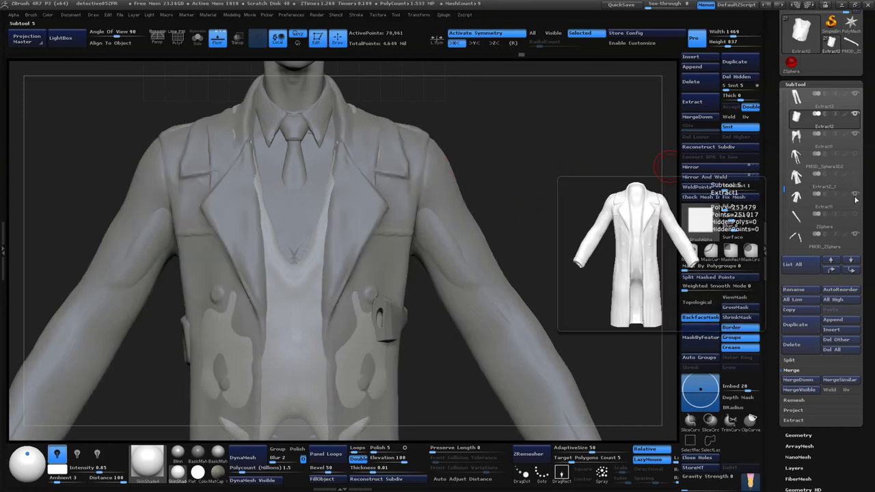
pyautogui.click(855, 198)
pyautogui.click(855, 184)
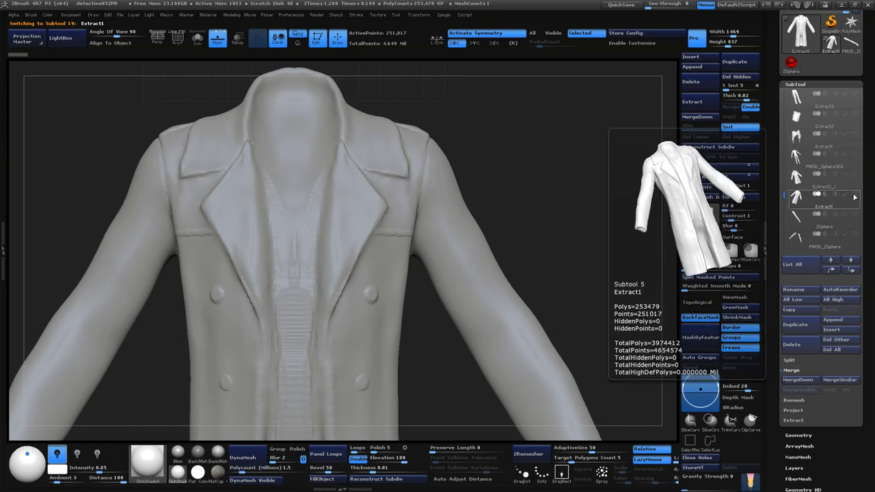
pyautogui.click(854, 196)
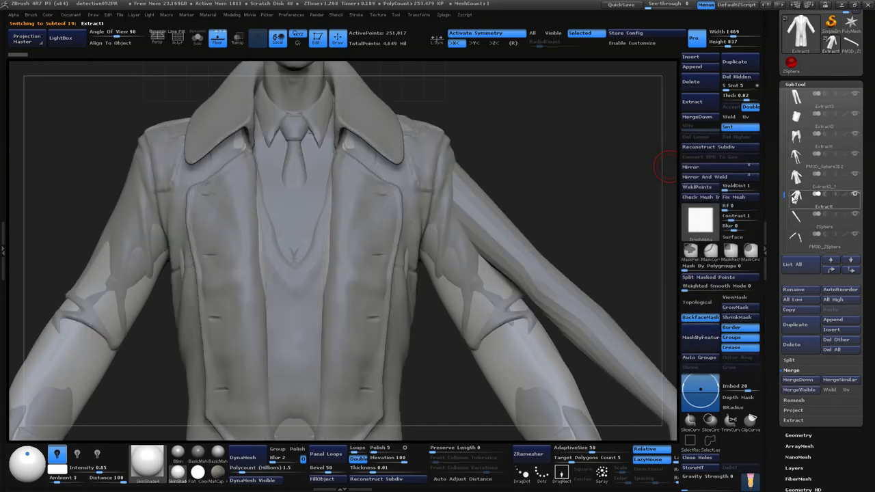
pyautogui.click(854, 195)
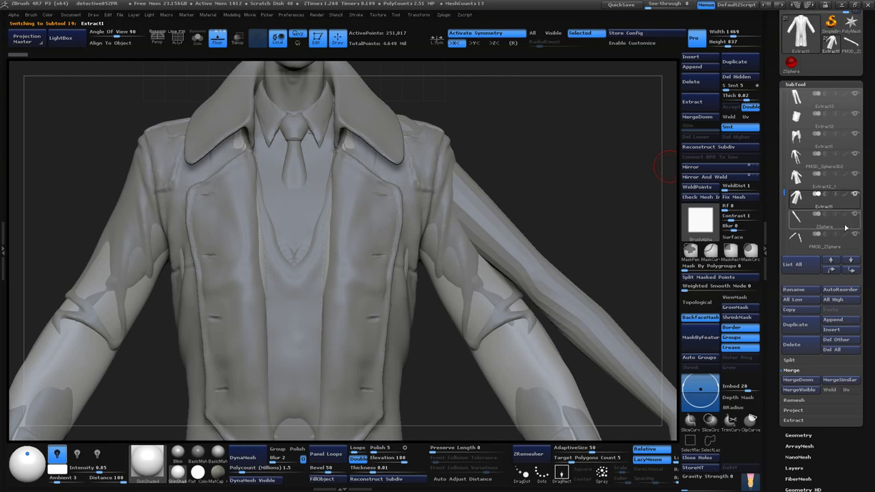
# - Hide the stray ZSphere arm crossing the sleeve and check the full coated figure
pyautogui.click(841, 179)
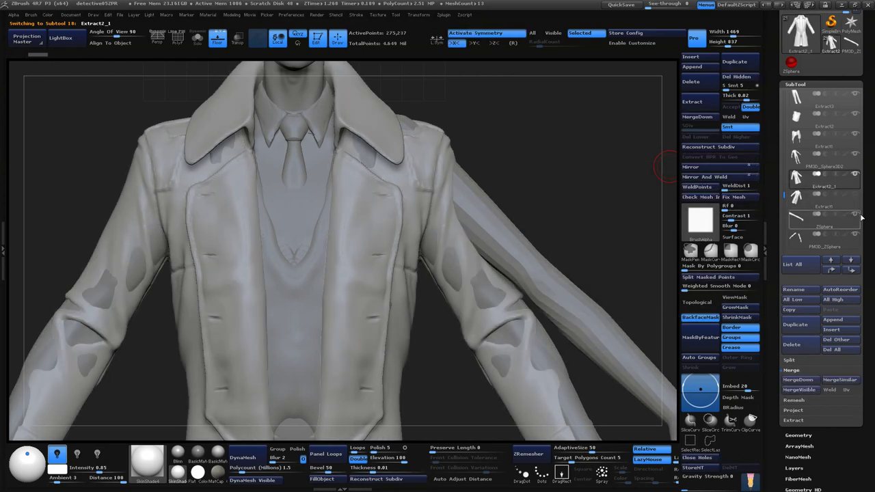
pyautogui.click(854, 218)
pyautogui.moveTo(820, 220)
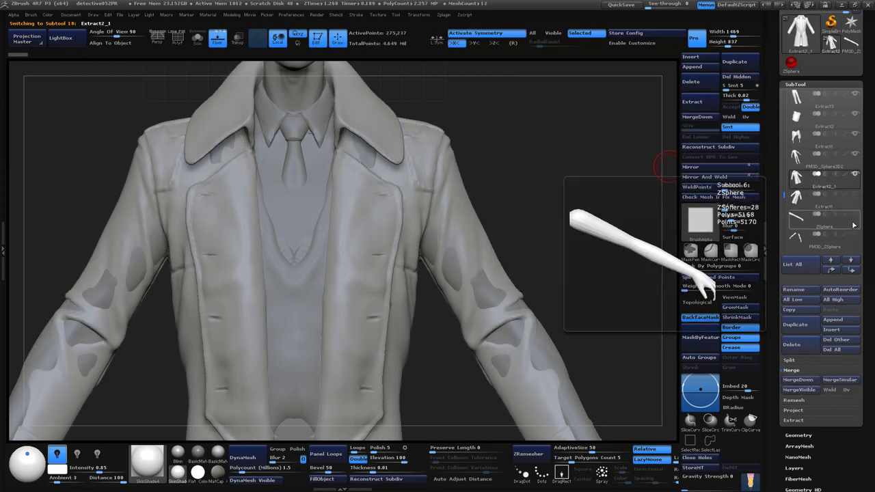
pyautogui.scroll(5, 785, 125)
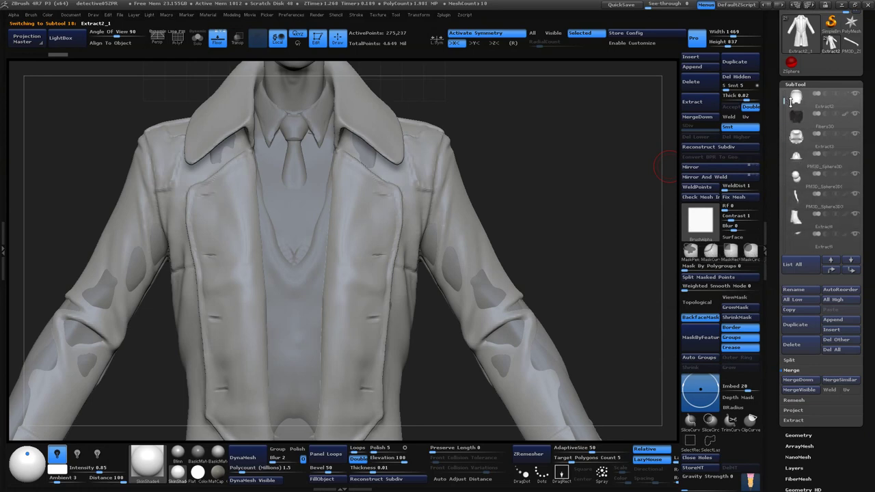
pyautogui.moveTo(787, 121); pyautogui.dragTo(785, 94)
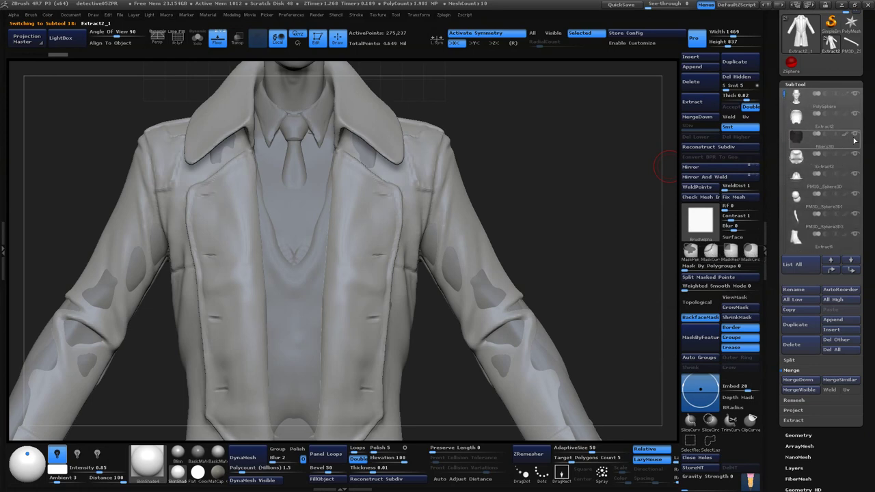
pyautogui.moveTo(570, 212)
pyautogui.keyDown('alt'); pyautogui.mouseDown()
pyautogui.moveTo(549, 195)
pyautogui.moveTo(534, 272)
pyautogui.mouseUp(); pyautogui.keyUp('alt')
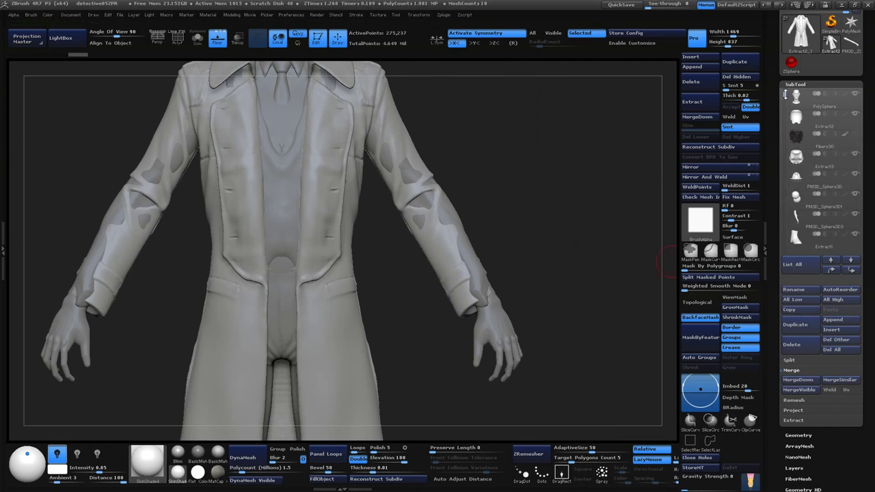
pyautogui.moveTo(785, 95); pyautogui.dragTo(783, 141)
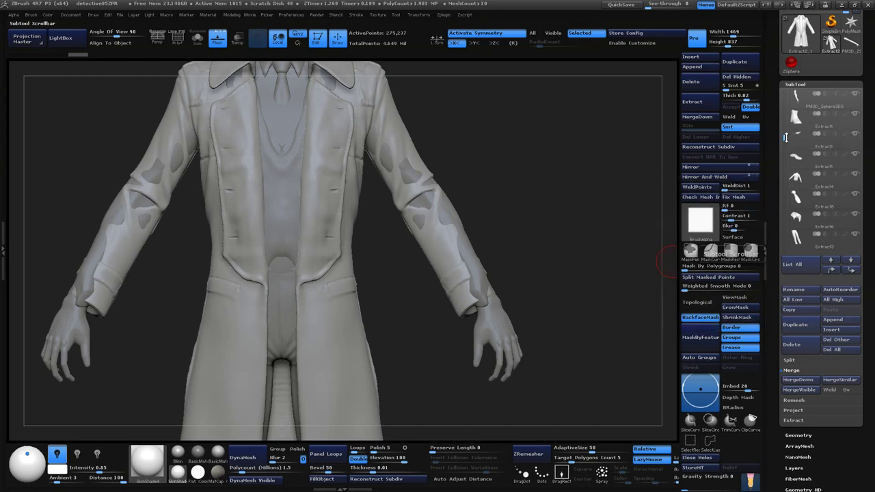
pyautogui.moveTo(785, 139)
pyautogui.mouseDown()
pyautogui.moveTo(791, 121)
pyautogui.moveTo(795, 164)
pyautogui.mouseUp()
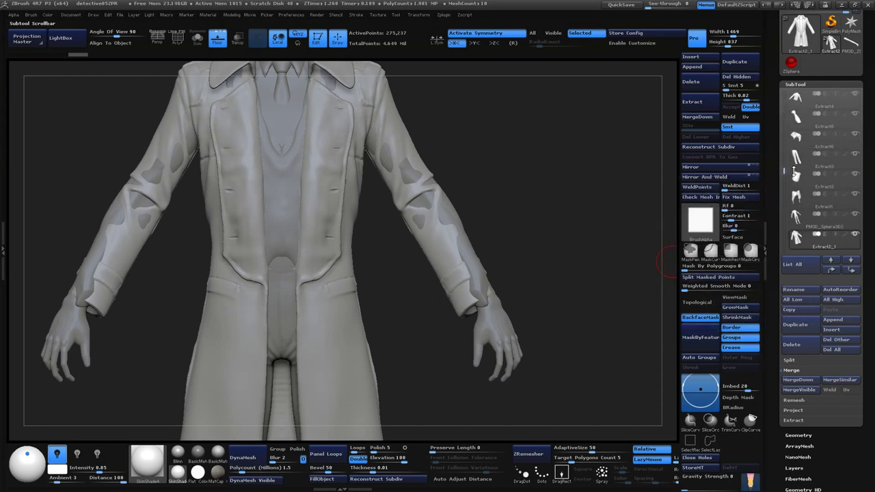
# - Briefly make PM3D_Sphere3D2 active, then reselect the Extract1 coat
pyautogui.click(797, 216)
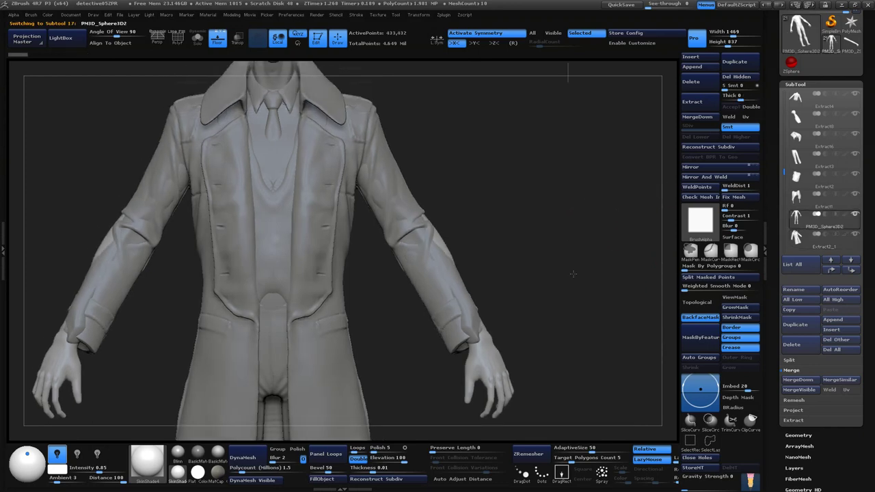
pyautogui.moveTo(567, 297); pyautogui.dragTo(551, 292)
pyautogui.moveTo(784, 172)
pyautogui.mouseDown()
pyautogui.moveTo(797, 109)
pyautogui.moveTo(795, 160)
pyautogui.mouseUp()
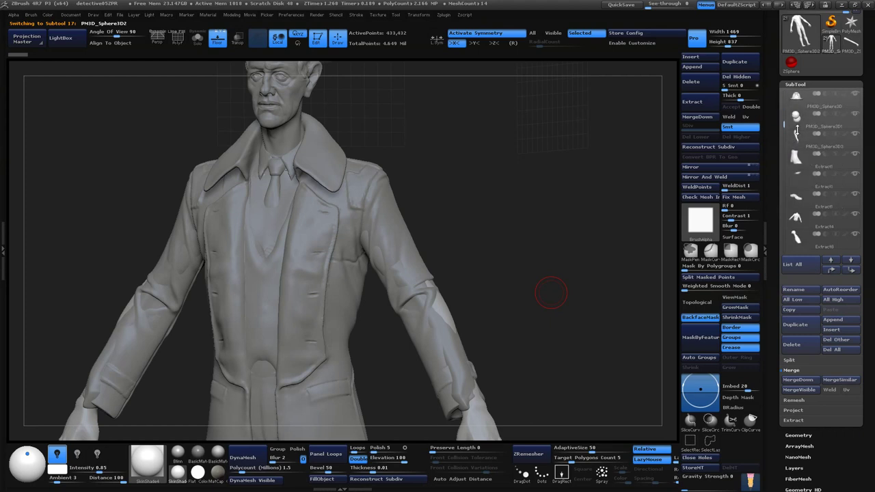
pyautogui.click(796, 218)
pyautogui.moveTo(813, 201)
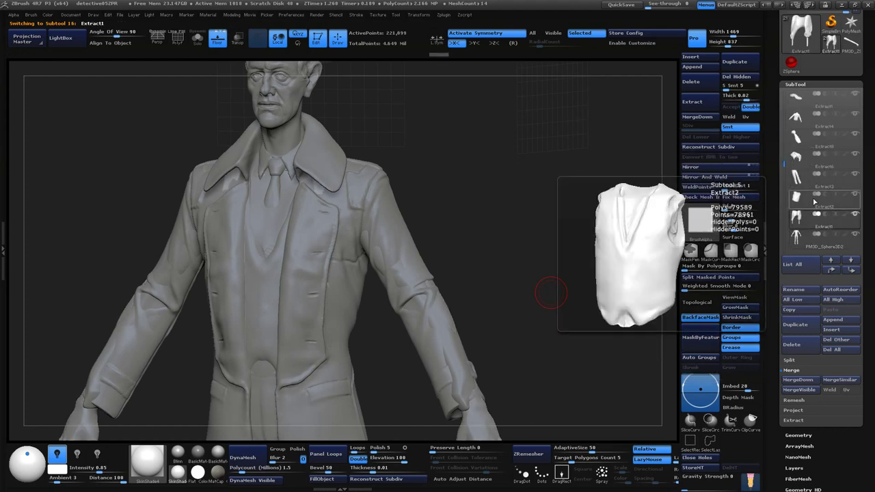
pyautogui.scroll(-3, 803, 199)
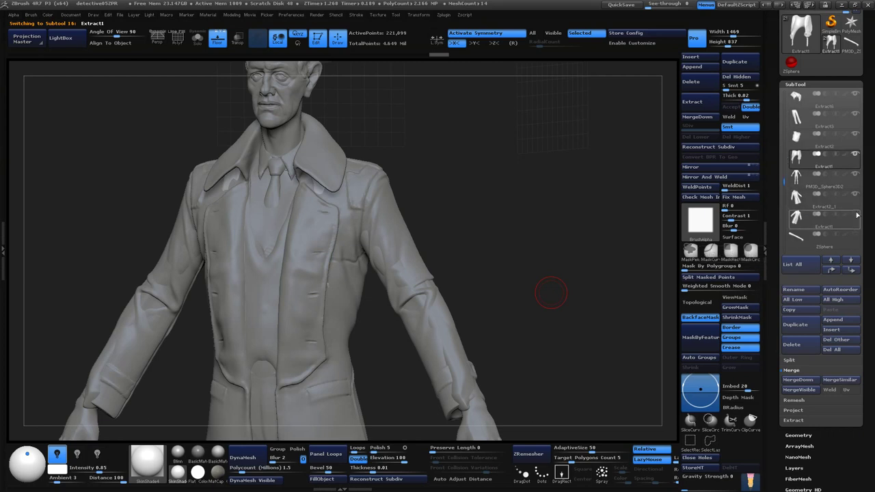
# - Hide the coat, select the Extract2 vest and move it below PM3D_Sphere3D2
pyautogui.click(855, 196)
pyautogui.moveTo(606, 213); pyautogui.dragTo(303, 287)
pyautogui.keyDown('alt'); pyautogui.click(302, 283); pyautogui.keyUp('alt')
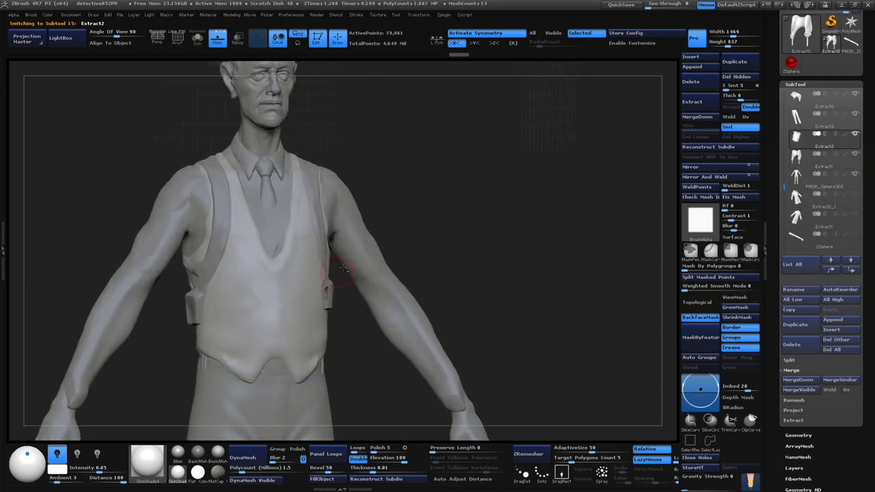
pyautogui.moveTo(481, 187); pyautogui.dragTo(431, 262)
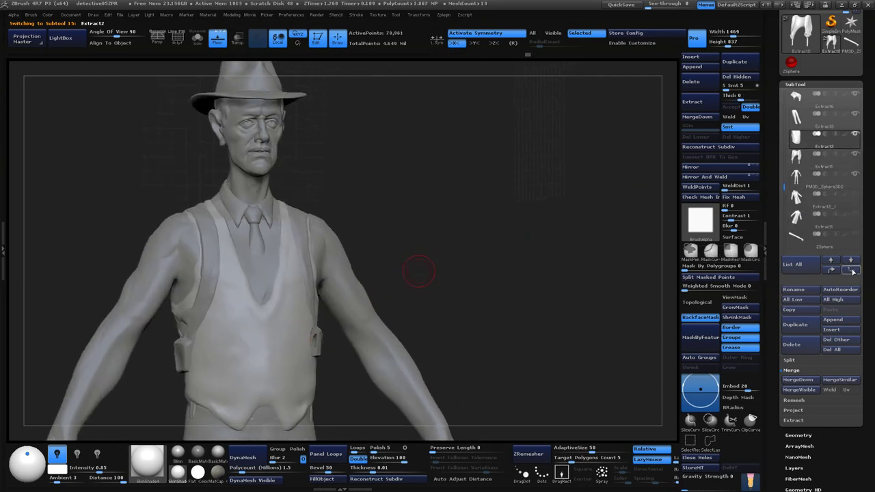
pyautogui.click(853, 271)
pyautogui.click(852, 271)
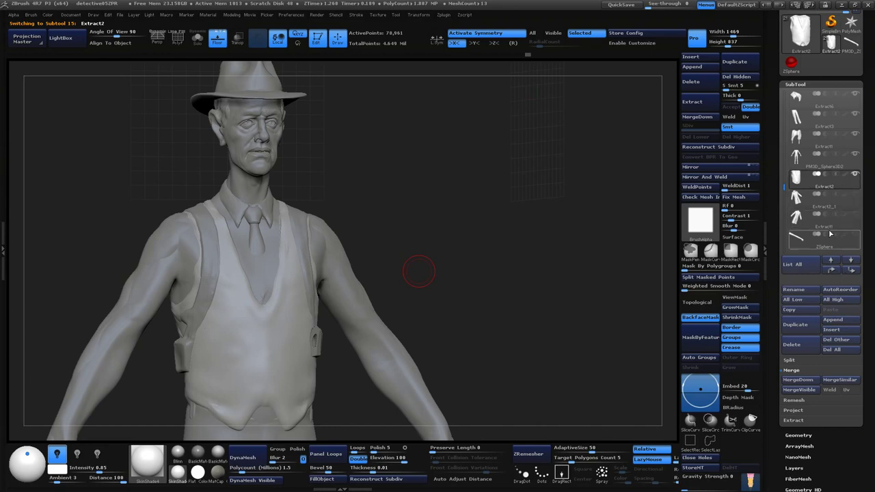
pyautogui.moveTo(499, 179)
pyautogui.keyDown('alt'); pyautogui.mouseDown()
pyautogui.moveTo(533, 205)
pyautogui.moveTo(509, 219)
pyautogui.mouseUp(); pyautogui.keyUp('alt')
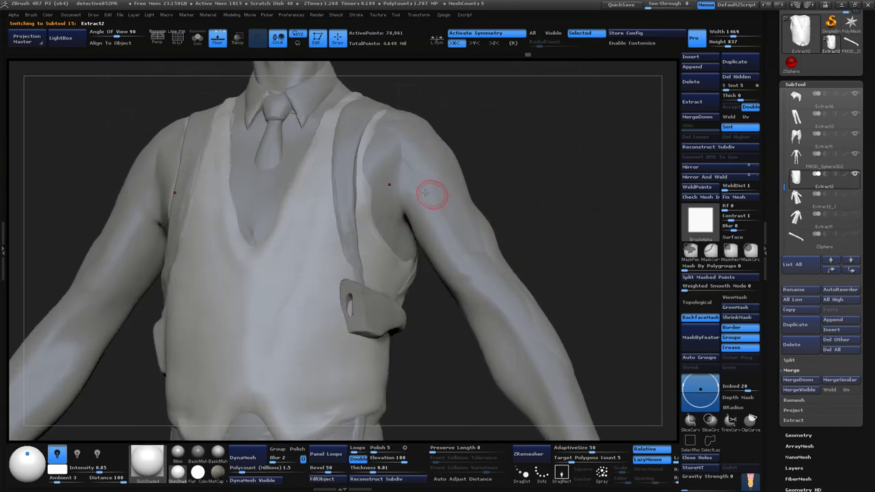
# - Solo the vest and deepen the crease inside its armhole
pyautogui.press('space')
pyautogui.moveTo(534, 110)
pyautogui.mouseDown()
pyautogui.moveTo(387, 179)
pyautogui.moveTo(622, 106)
pyautogui.mouseUp()
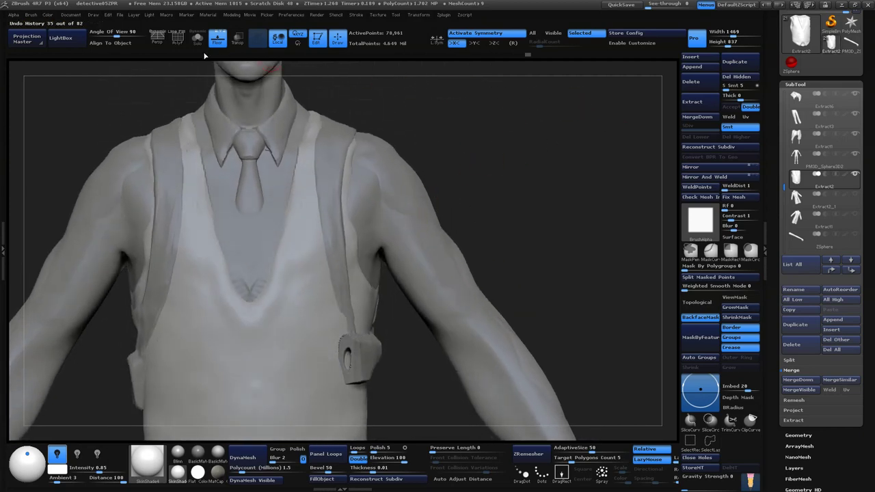
pyautogui.click(197, 39)
pyautogui.moveTo(488, 131); pyautogui.dragTo(330, 225)
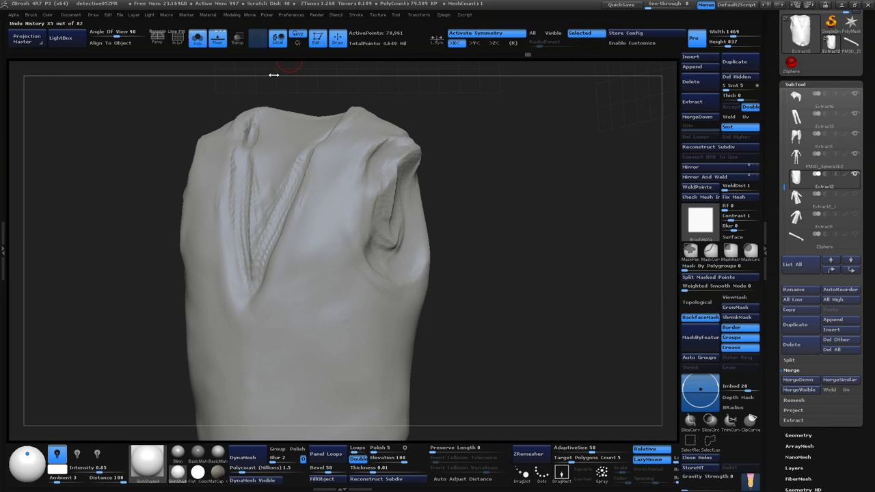
pyautogui.press('space')
pyautogui.moveTo(371, 287); pyautogui.dragTo(400, 171)
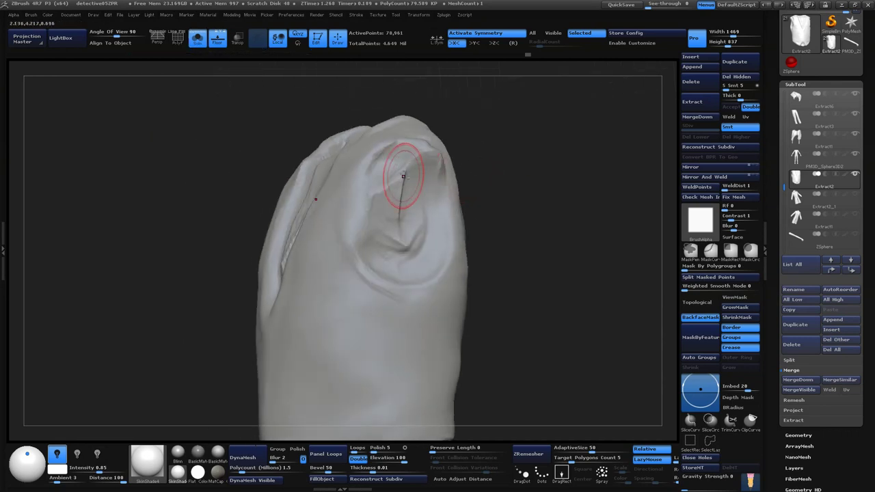
pyautogui.moveTo(370, 236)
pyautogui.mouseDown()
pyautogui.moveTo(390, 244)
pyautogui.moveTo(401, 199)
pyautogui.moveTo(424, 161)
pyautogui.moveTo(392, 217)
pyautogui.mouseUp()
pyautogui.moveTo(546, 203)
pyautogui.mouseDown()
pyautogui.moveTo(488, 205)
pyautogui.moveTo(524, 244)
pyautogui.moveTo(538, 184)
pyautogui.mouseUp()
# - Switch the brush setup and turn Solo off so the full character shows
pyautogui.press('b')
pyautogui.press('s')
pyautogui.press('t')
pyautogui.press('b')
pyautogui.press('d')
pyautogui.press('s')
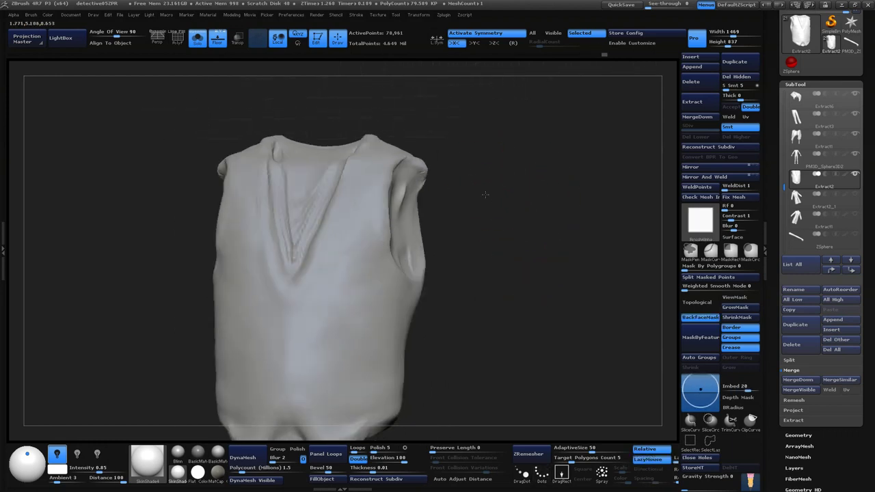
pyautogui.click(197, 38)
# - Orbit over the chest, collar, tie and holster, lowering brush draw size from 72 to 20
pyautogui.moveTo(492, 165); pyautogui.dragTo(505, 174)
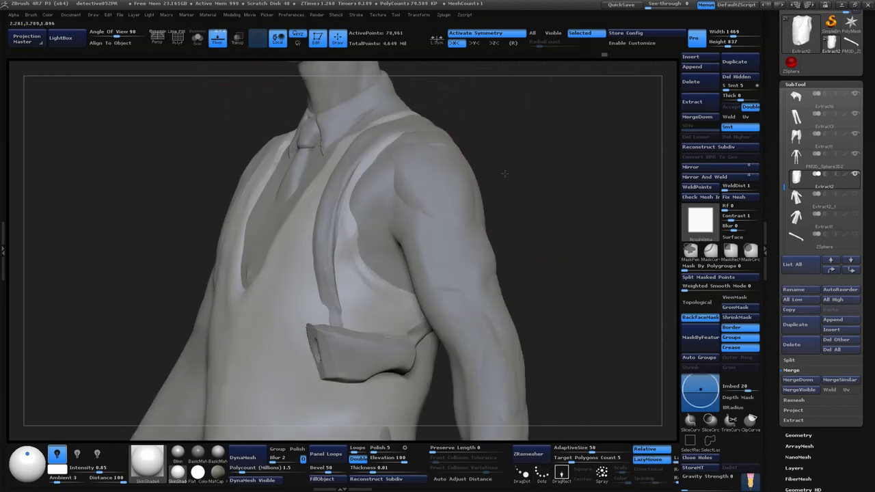
pyautogui.press('space')
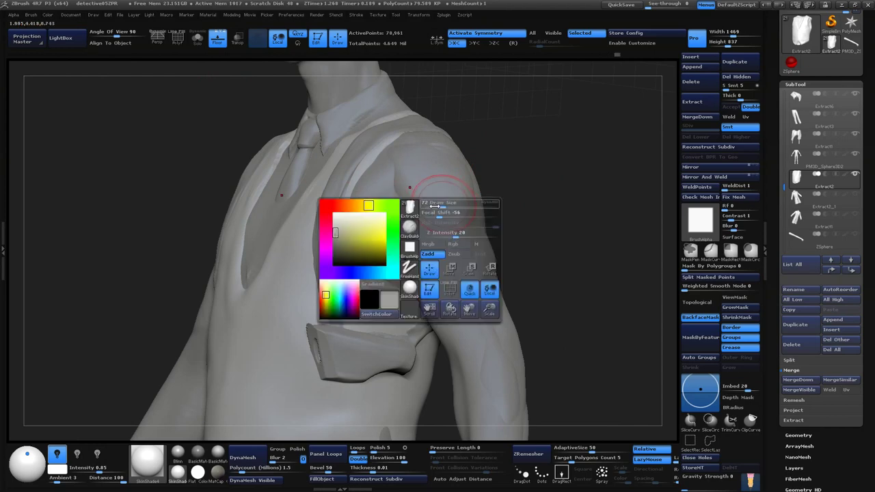
pyautogui.moveTo(437, 201); pyautogui.dragTo(475, 199)
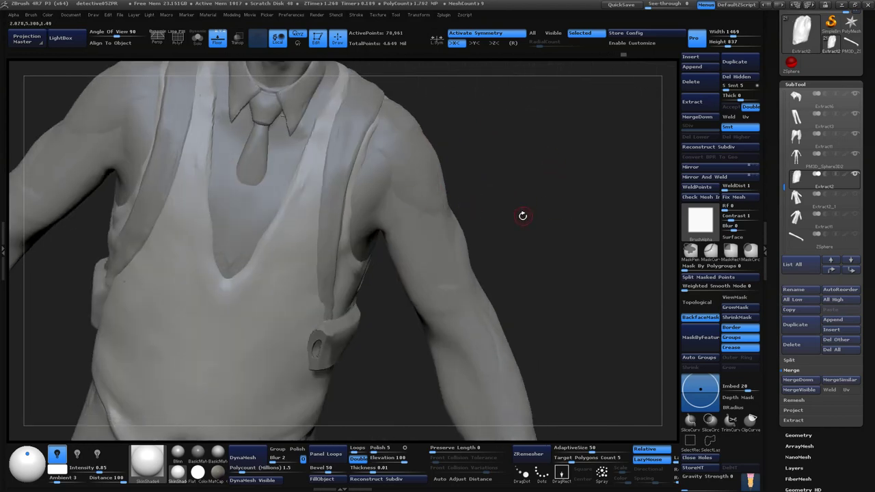
pyautogui.moveTo(522, 216); pyautogui.dragTo(528, 199)
pyautogui.press('space')
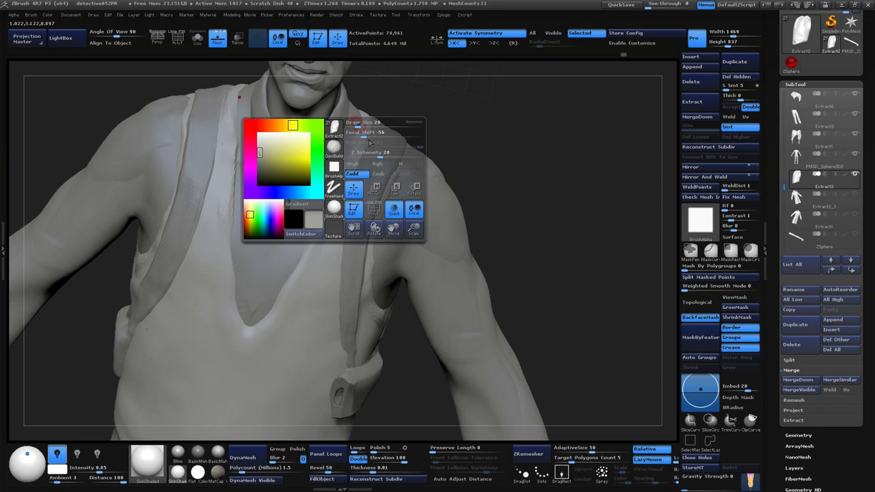
pyautogui.moveTo(369, 143); pyautogui.dragTo(371, 154)
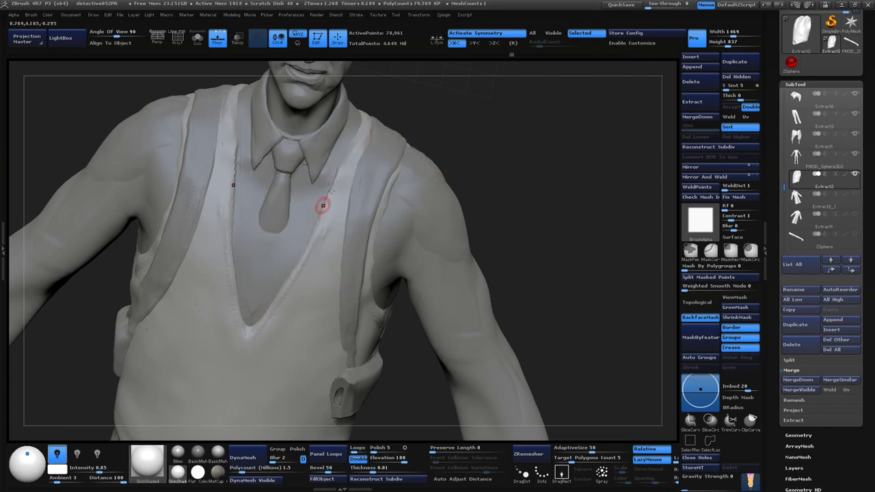
pyautogui.moveTo(312, 252)
pyautogui.mouseDown()
pyautogui.moveTo(606, 208)
pyautogui.moveTo(593, 189)
pyautogui.mouseUp()
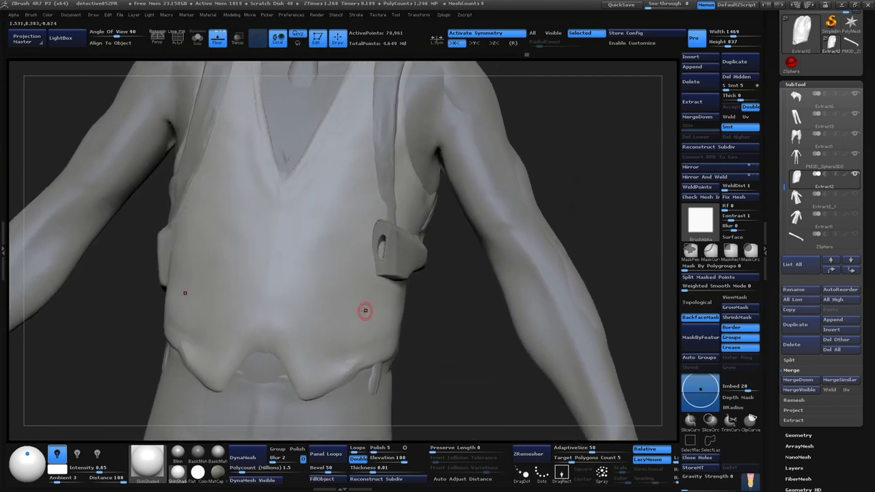
# - Select the Move brush and enlarge its draw size to cover the hem
pyautogui.press('b')
pyautogui.press('b')
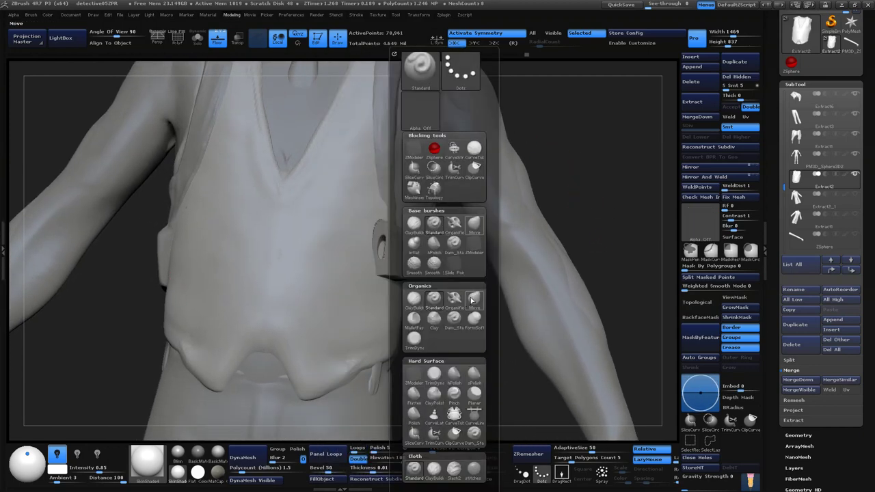
pyautogui.click(471, 301)
pyautogui.press('space')
pyautogui.moveTo(296, 324)
pyautogui.mouseDown()
pyautogui.moveTo(307, 323)
pyautogui.moveTo(328, 393)
pyautogui.mouseUp()
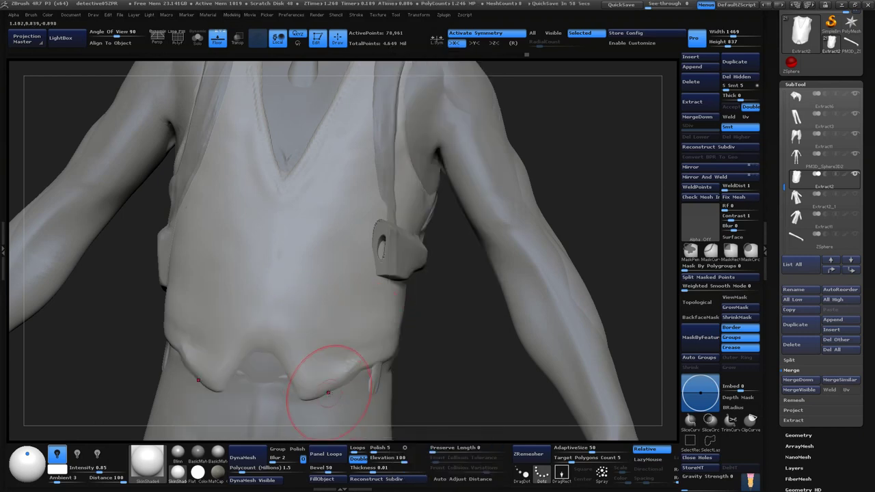
# - Pull the vest's lower edge into pointed lobes, undoing and retrying several times
pyautogui.hotkey('ctrl', 'z')
pyautogui.moveTo(294, 328); pyautogui.dragTo(288, 377)
pyautogui.hotkey('ctrl', 'z')
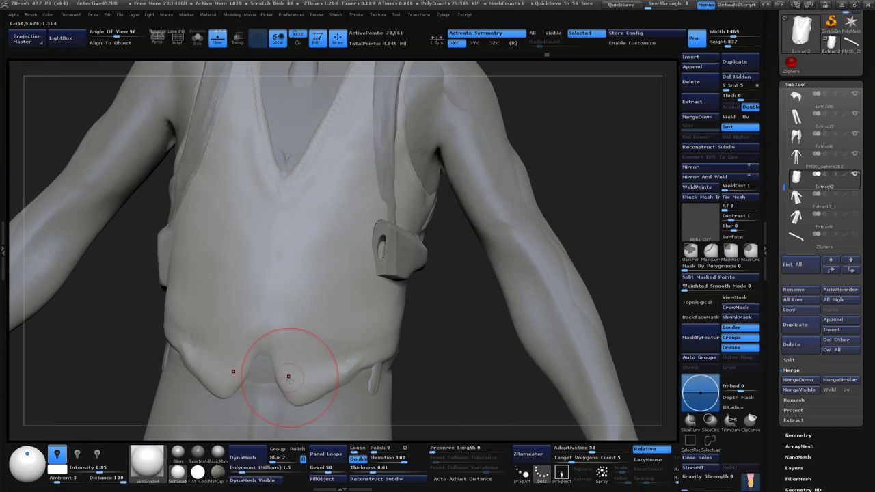
pyautogui.hotkey('ctrl', 'z')
pyautogui.moveTo(347, 359); pyautogui.dragTo(314, 396)
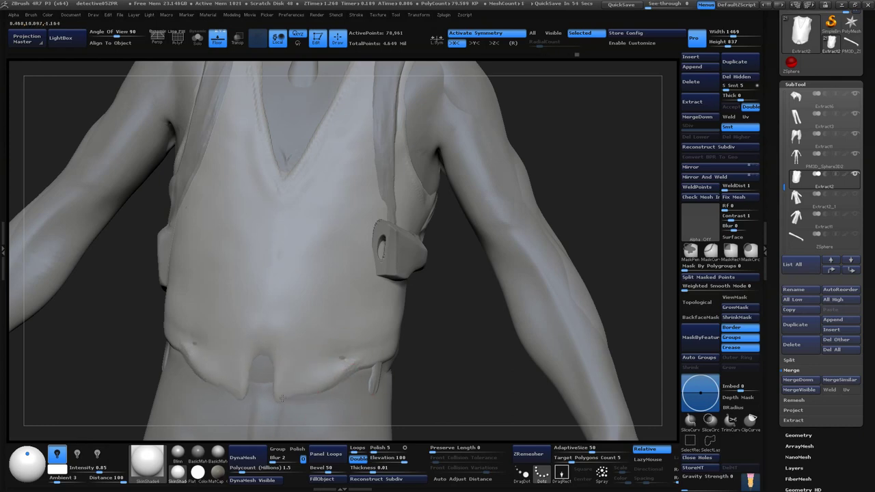
pyautogui.hotkey('ctrl', 'z')
pyautogui.moveTo(321, 321); pyautogui.dragTo(332, 351)
pyautogui.hotkey('ctrl', 'z')
# - Reframe the hem and smooth the notch between the two lobes
pyautogui.moveTo(417, 369)
pyautogui.mouseDown()
pyautogui.moveTo(446, 378)
pyautogui.moveTo(401, 348)
pyautogui.moveTo(240, 382)
pyautogui.mouseUp()
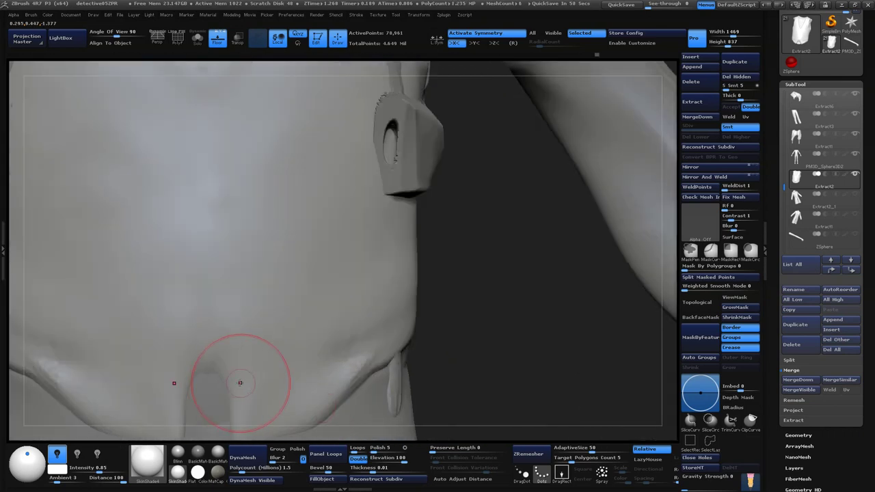
pyautogui.moveTo(498, 367); pyautogui.dragTo(495, 226)
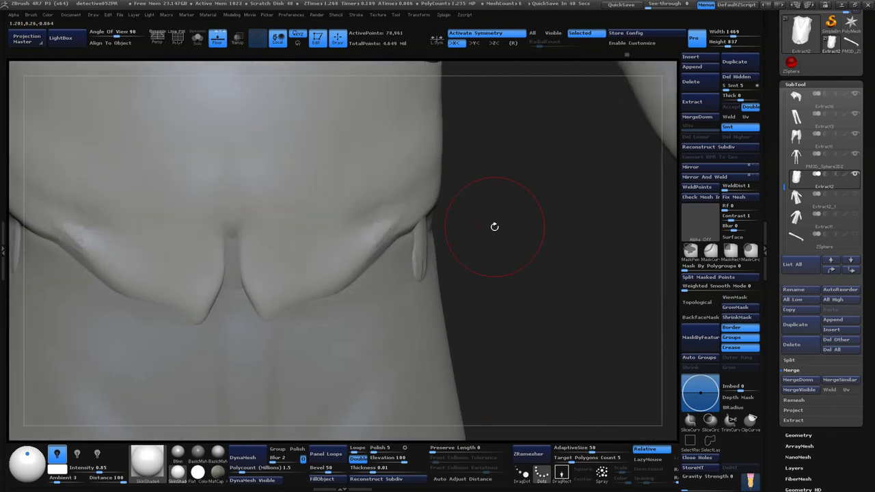
pyautogui.keyDown('shift'); pyautogui.moveTo(244, 247); pyautogui.dragTo(235, 233); pyautogui.keyUp('shift')
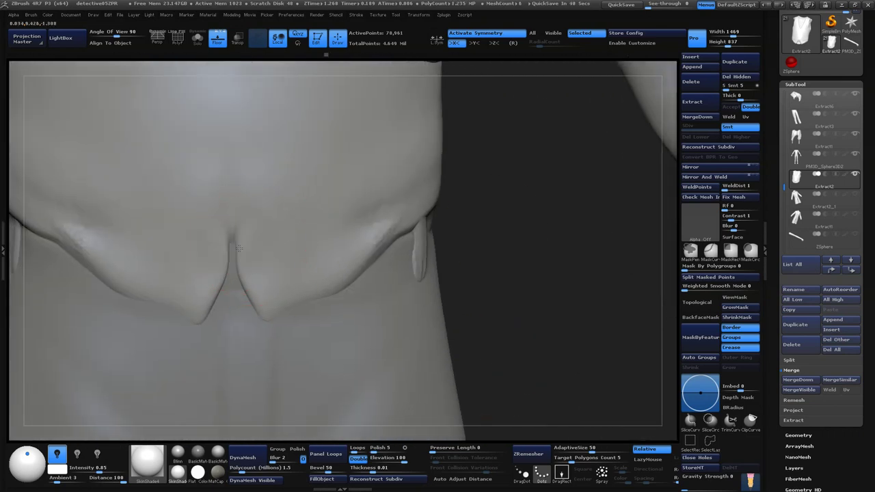
# - Switch to ClayBuildup and build up the edges of the vest's front notch
pyautogui.press('b')
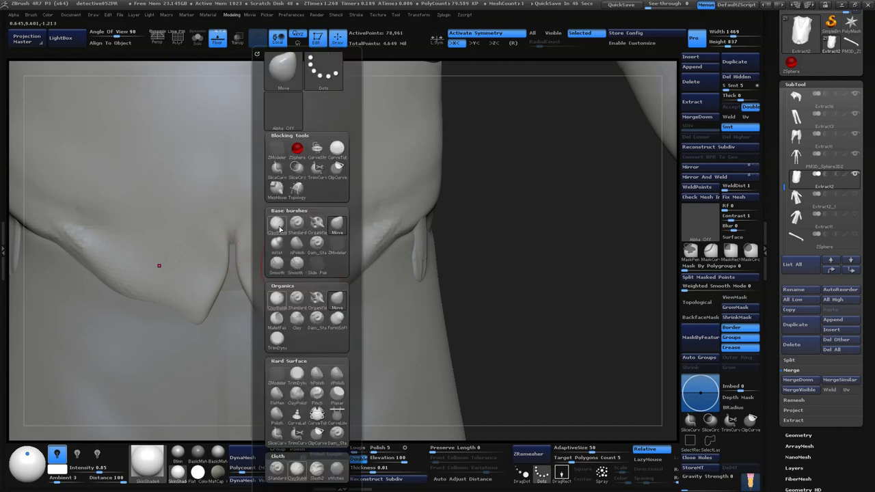
pyautogui.click(278, 228)
pyautogui.press('space')
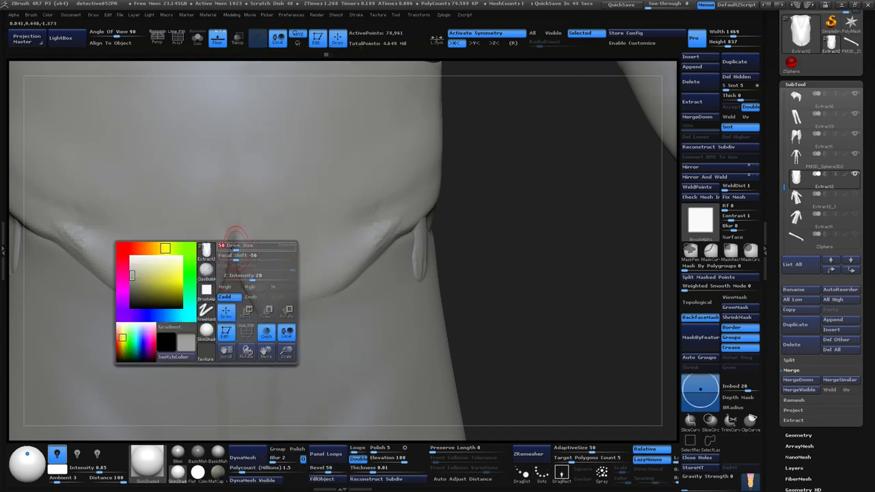
pyautogui.moveTo(406, 216); pyautogui.dragTo(410, 312, button='right')
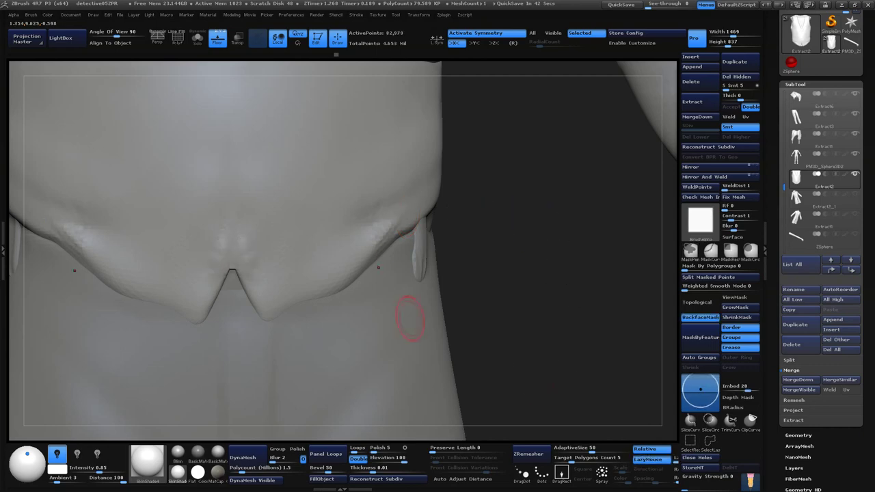
pyautogui.moveTo(528, 324); pyautogui.dragTo(333, 280, button='right')
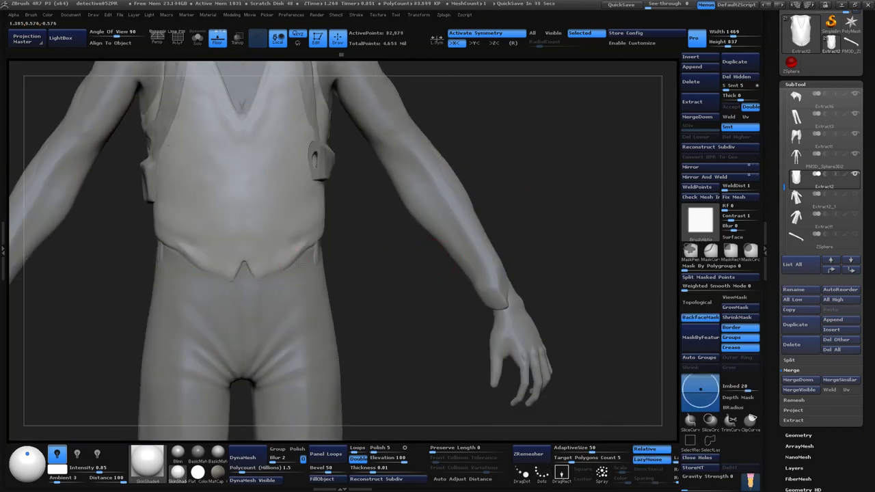
pyautogui.moveTo(244, 311)
pyautogui.mouseDown(button='right')
pyautogui.moveTo(410, 273)
pyautogui.moveTo(514, 225)
pyautogui.mouseUp(button='right')
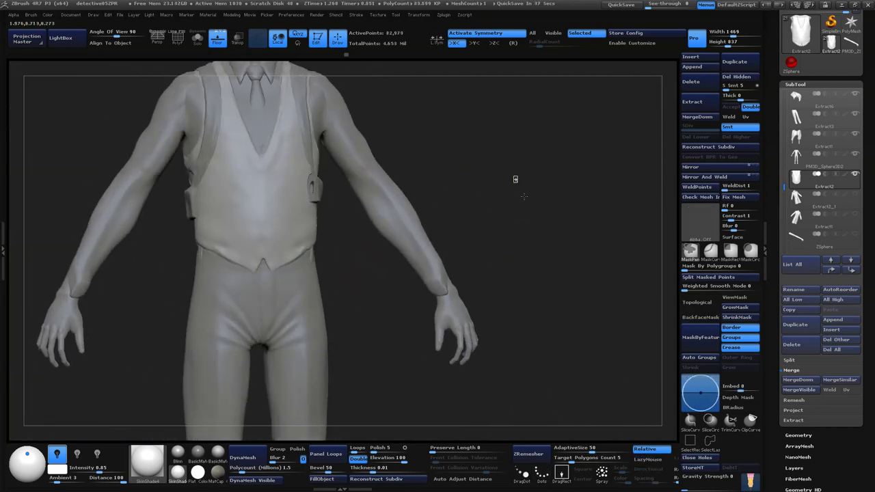
pyautogui.moveTo(489, 163); pyautogui.dragTo(374, 224, button='right')
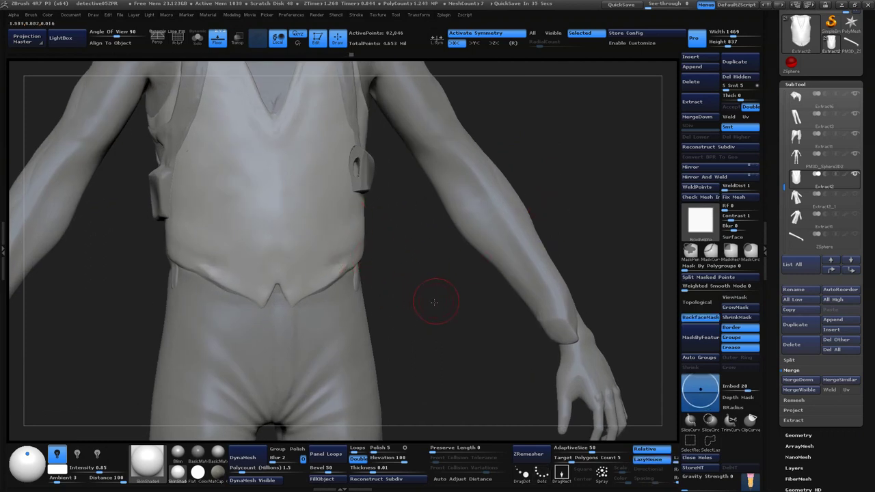
pyautogui.moveTo(435, 302); pyautogui.dragTo(273, 351, button='right')
pyautogui.moveTo(205, 321); pyautogui.dragTo(217, 342)
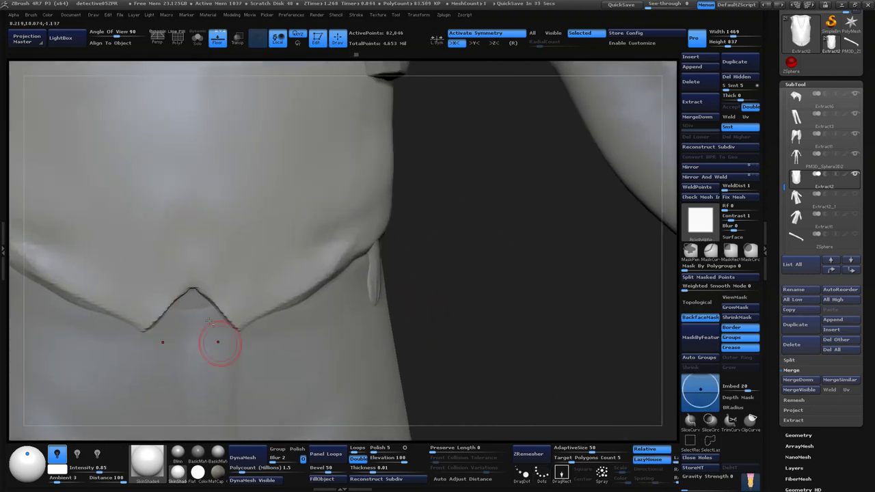
# - Sculpt a faint crease down the vest front, restore the sculpt brush, and solo the vest
pyautogui.moveTo(501, 397)
pyautogui.mouseDown(button='right')
pyautogui.moveTo(451, 335)
pyautogui.moveTo(553, 209)
pyautogui.moveTo(572, 239)
pyautogui.moveTo(249, 315)
pyautogui.mouseUp(button='right')
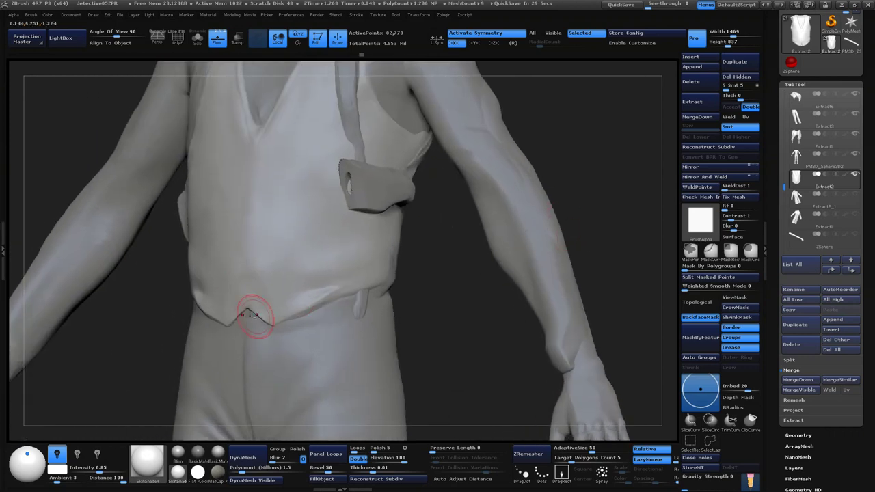
pyautogui.moveTo(247, 203); pyautogui.dragTo(260, 288)
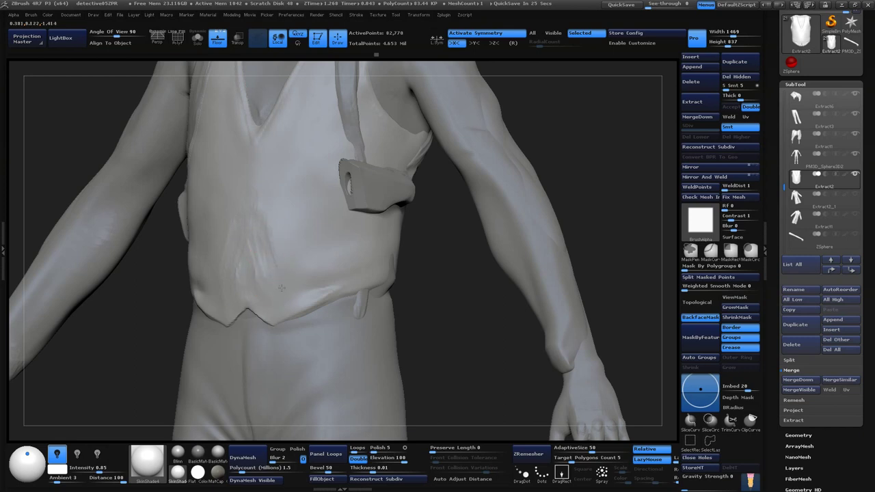
pyautogui.press('ctrl')
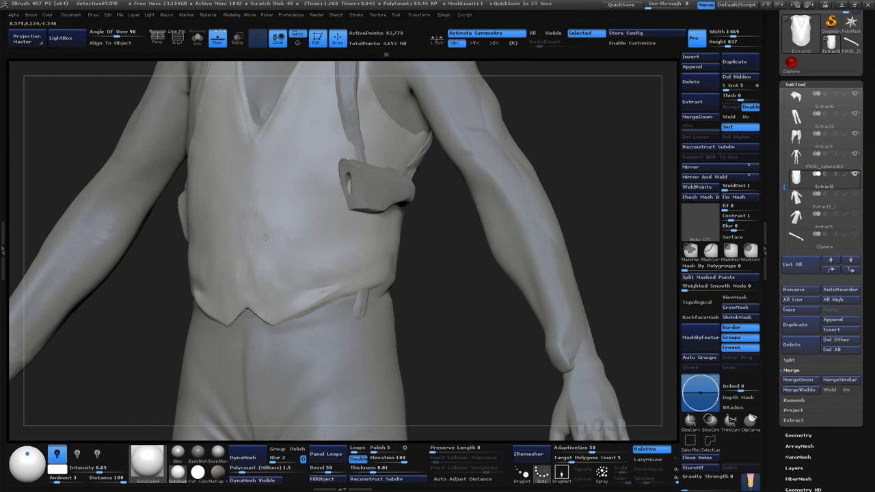
pyautogui.moveTo(611, 143)
pyautogui.mouseDown(button='right')
pyautogui.moveTo(606, 180)
pyautogui.moveTo(410, 288)
pyautogui.mouseUp(button='right')
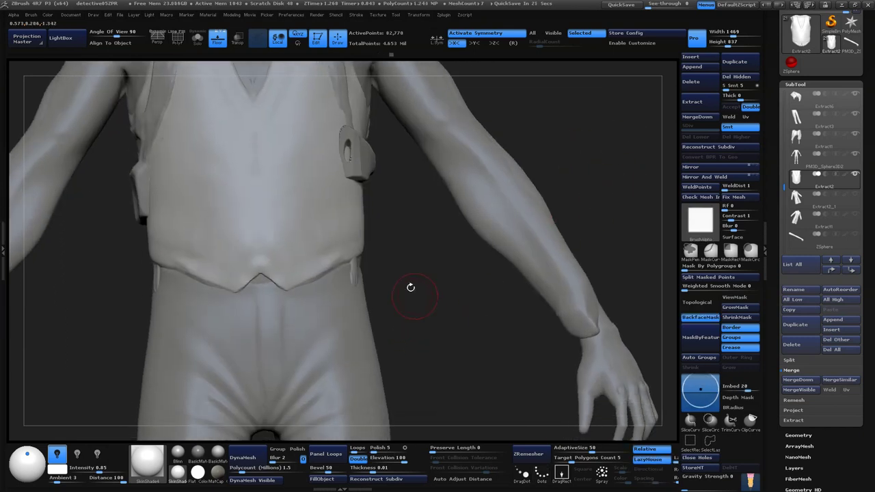
pyautogui.moveTo(439, 236); pyautogui.dragTo(429, 362, button='right')
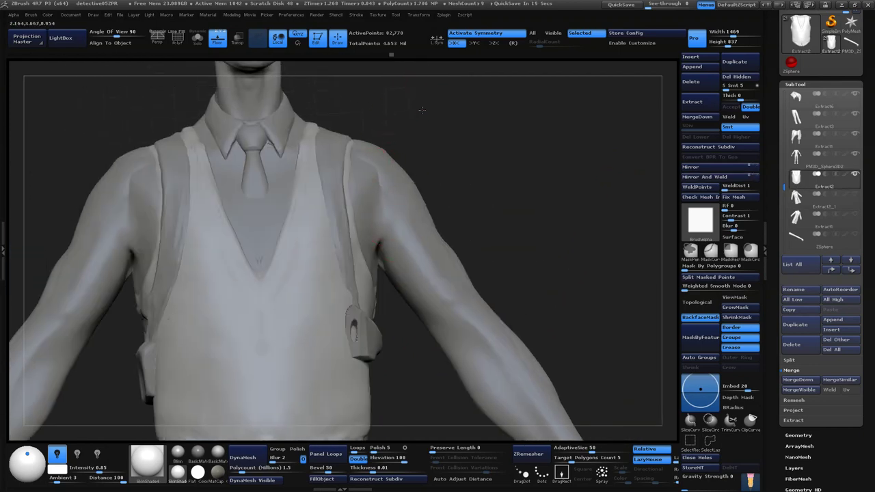
pyautogui.click(198, 38)
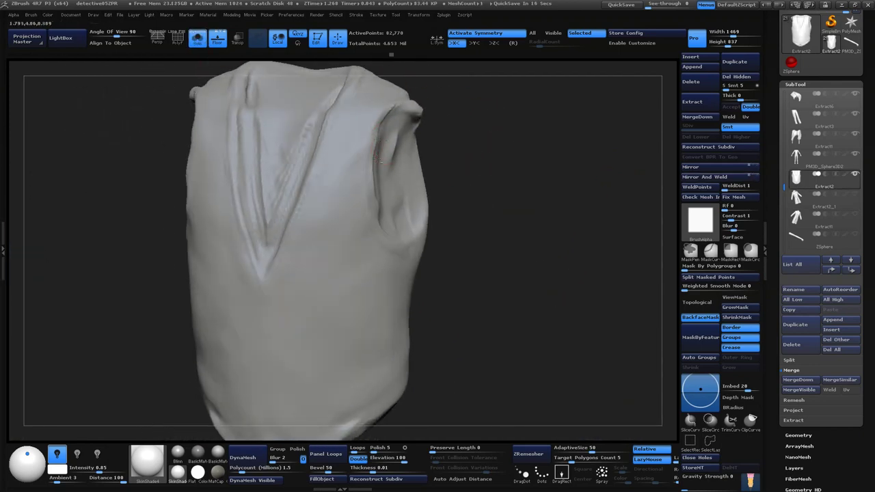
# - Draw vertical seam lines down the isolated vest's front
pyautogui.moveTo(527, 172); pyautogui.dragTo(504, 205)
pyautogui.press('space')
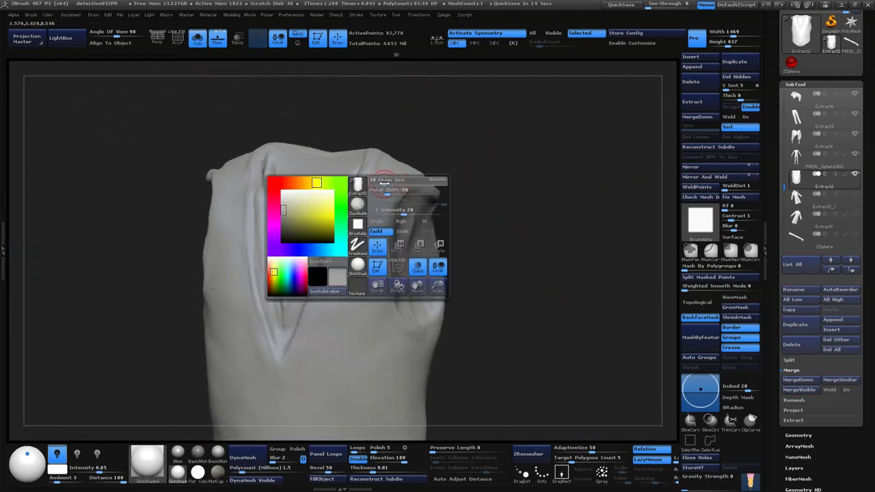
pyautogui.moveTo(487, 158); pyautogui.dragTo(449, 174)
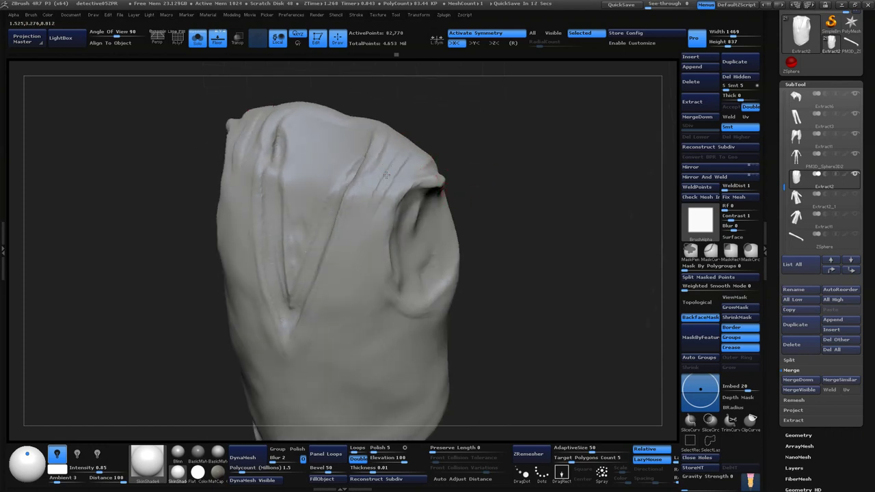
pyautogui.moveTo(354, 251); pyautogui.dragTo(349, 287)
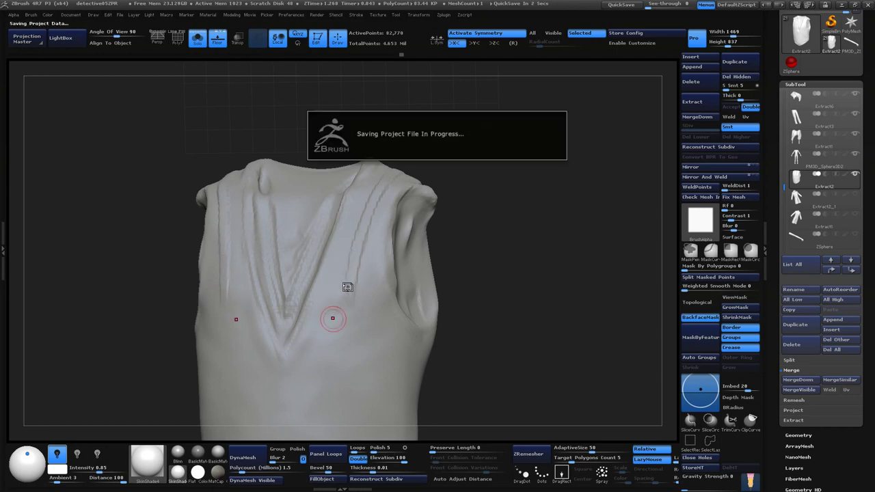
pyautogui.moveTo(452, 322)
pyautogui.mouseDown()
pyautogui.moveTo(479, 297)
pyautogui.moveTo(352, 236)
pyautogui.mouseUp()
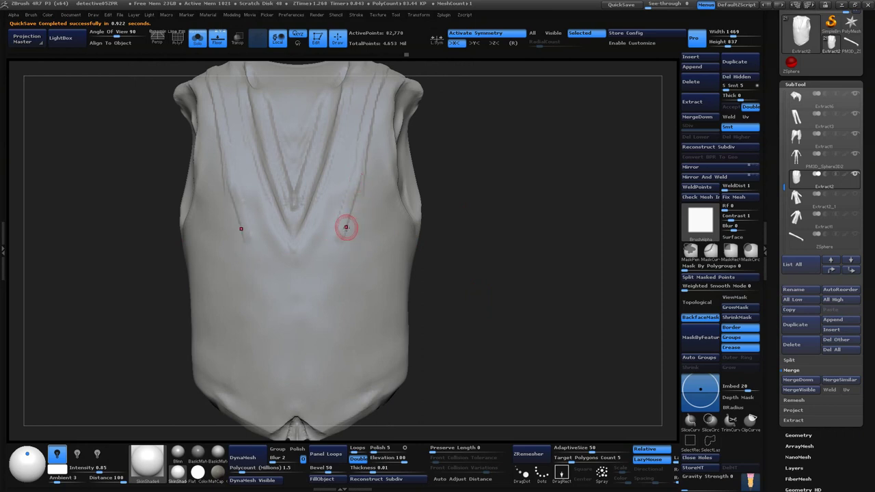
pyautogui.moveTo(346, 236); pyautogui.dragTo(350, 337)
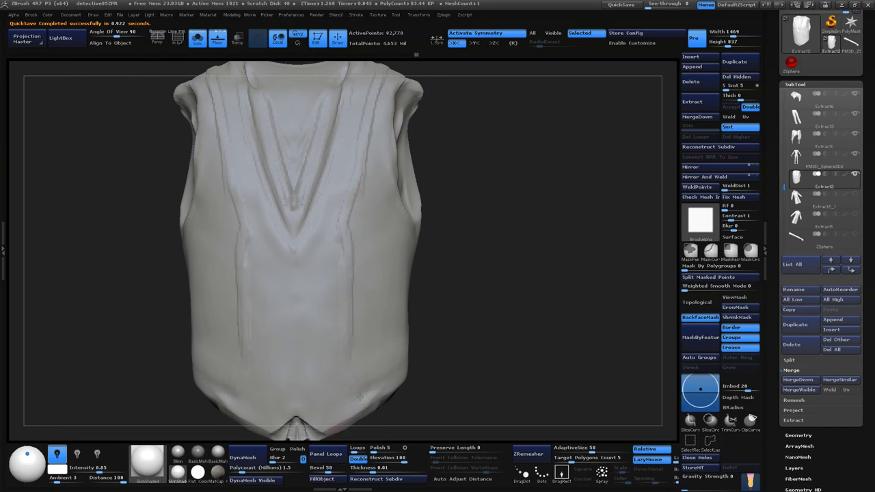
# - Carve a mirrored seam crease into the vest front and frame the whole vest
pyautogui.moveTo(484, 404); pyautogui.dragTo(381, 315)
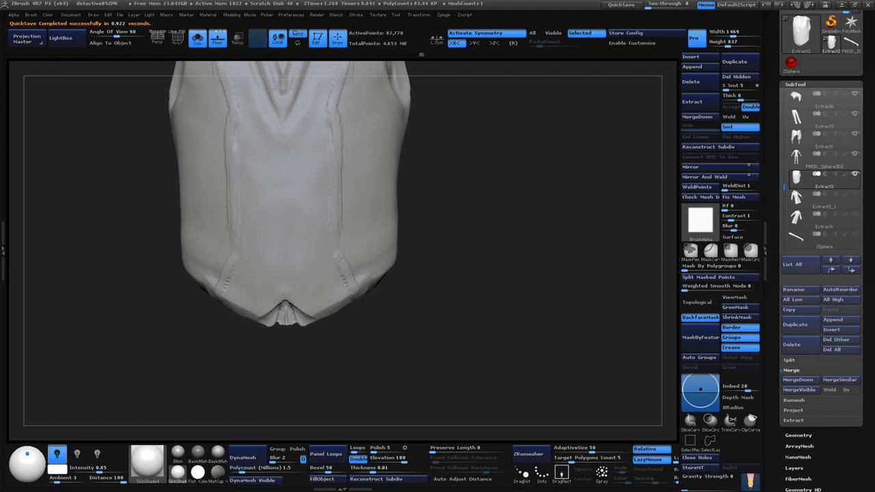
pyautogui.moveTo(485, 363)
pyautogui.mouseDown()
pyautogui.moveTo(465, 351)
pyautogui.moveTo(469, 338)
pyautogui.mouseUp()
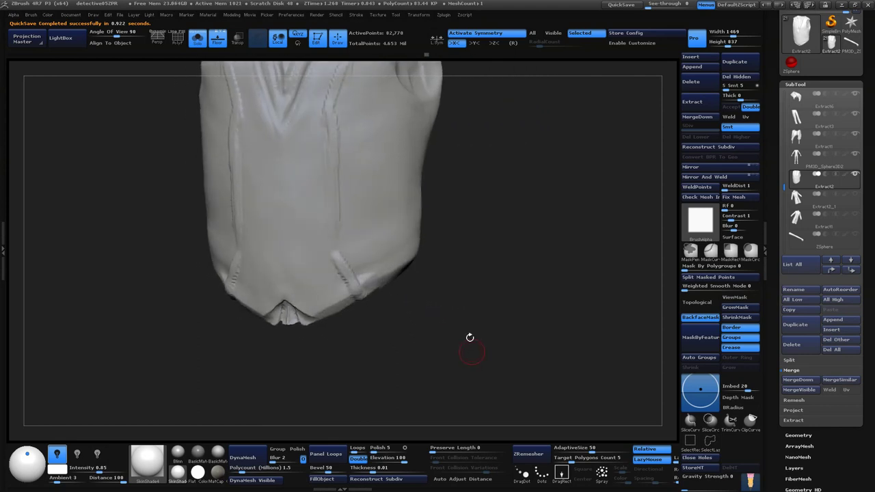
pyautogui.moveTo(323, 125); pyautogui.dragTo(314, 155)
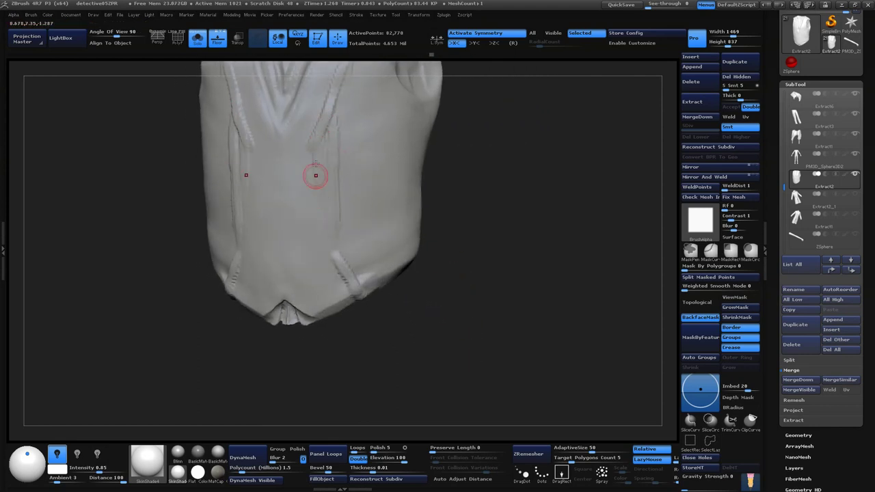
pyautogui.moveTo(490, 340); pyautogui.dragTo(428, 226)
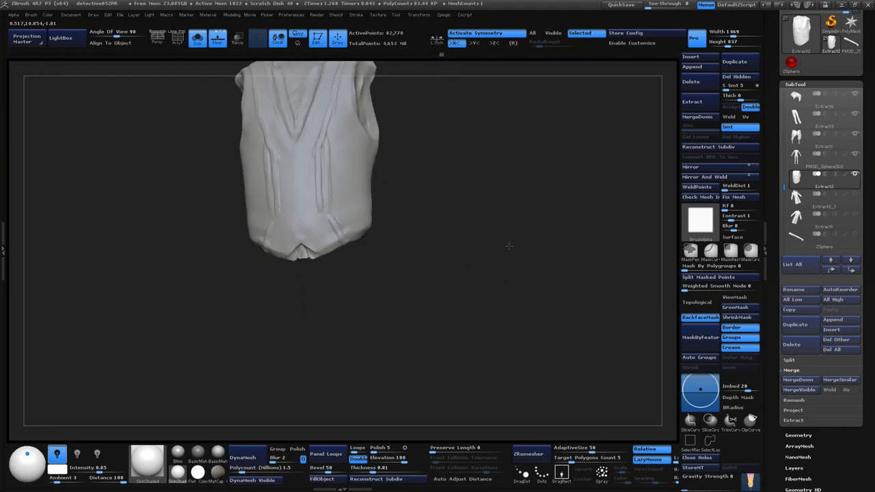
pyautogui.moveTo(479, 430)
pyautogui.keyDown('alt'); pyautogui.mouseDown()
pyautogui.moveTo(477, 319)
pyautogui.moveTo(492, 284)
pyautogui.moveTo(473, 289)
pyautogui.mouseUp(); pyautogui.keyUp('alt')
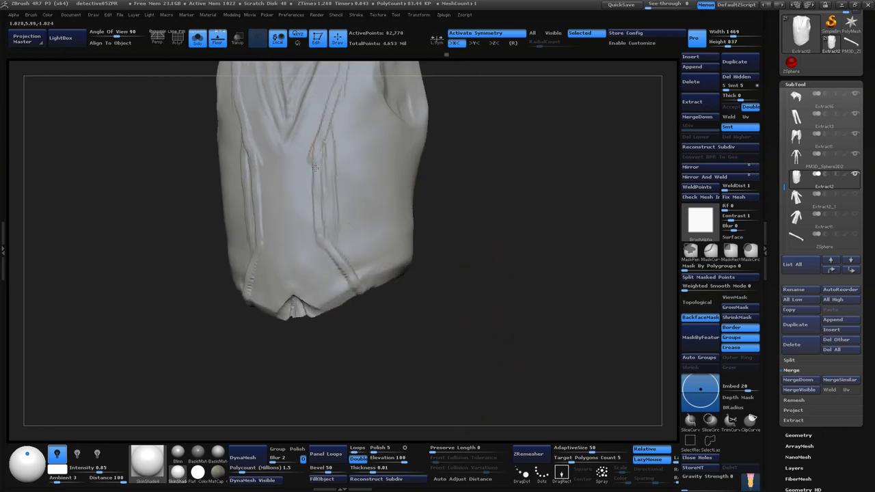
pyautogui.press('f')
# - Inspect the vest hem and front from several angles, ending in a straight front view
pyautogui.moveTo(502, 261)
pyautogui.mouseDown()
pyautogui.moveTo(499, 285)
pyautogui.moveTo(511, 283)
pyautogui.moveTo(506, 249)
pyautogui.moveTo(547, 257)
pyautogui.moveTo(523, 215)
pyautogui.moveTo(488, 221)
pyautogui.mouseUp()
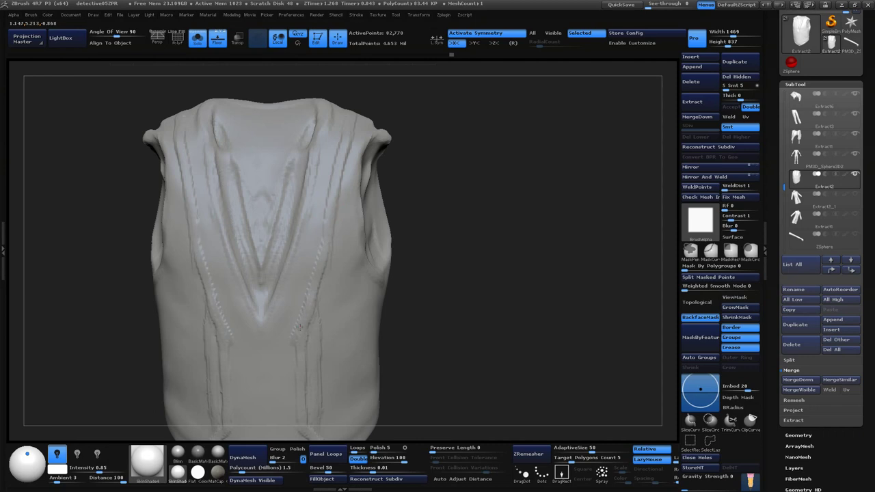
pyautogui.moveTo(481, 277)
pyautogui.mouseDown()
pyautogui.moveTo(487, 255)
pyautogui.moveTo(499, 262)
pyautogui.moveTo(518, 361)
pyautogui.moveTo(289, 273)
pyautogui.mouseUp()
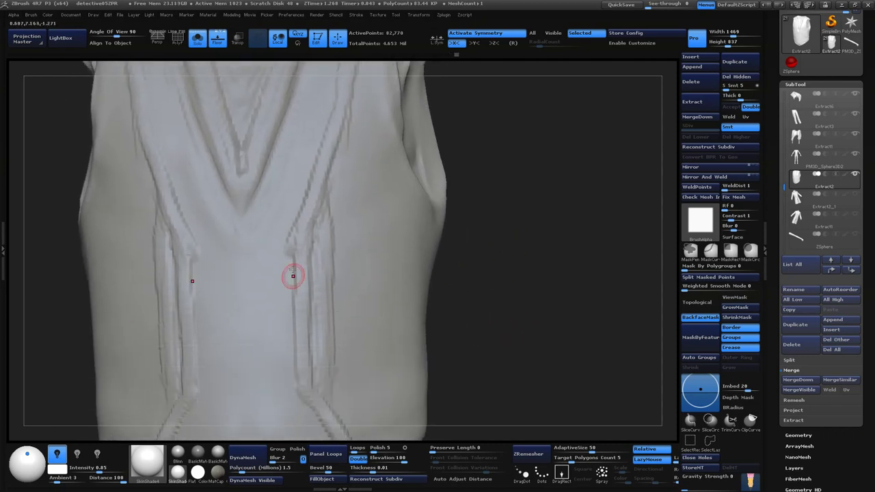
pyautogui.keyDown('alt'); pyautogui.moveTo(467, 369); pyautogui.dragTo(386, 212); pyautogui.keyUp('alt')
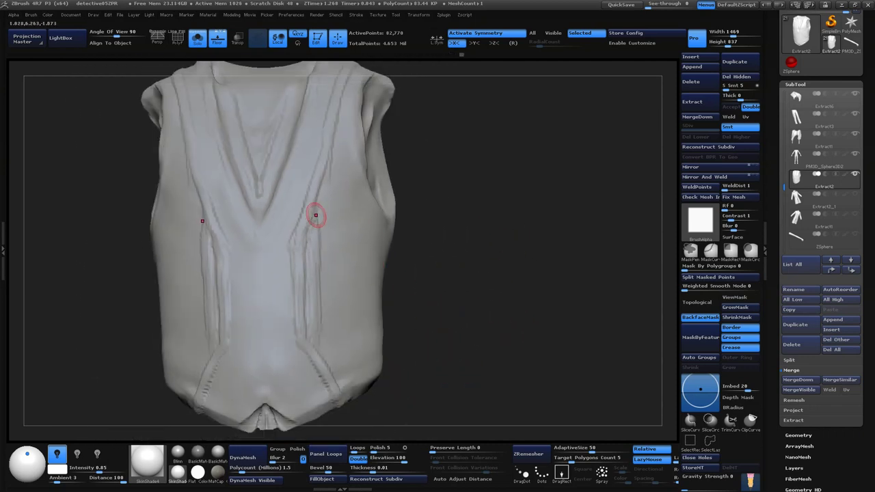
pyautogui.moveTo(451, 288); pyautogui.dragTo(315, 229)
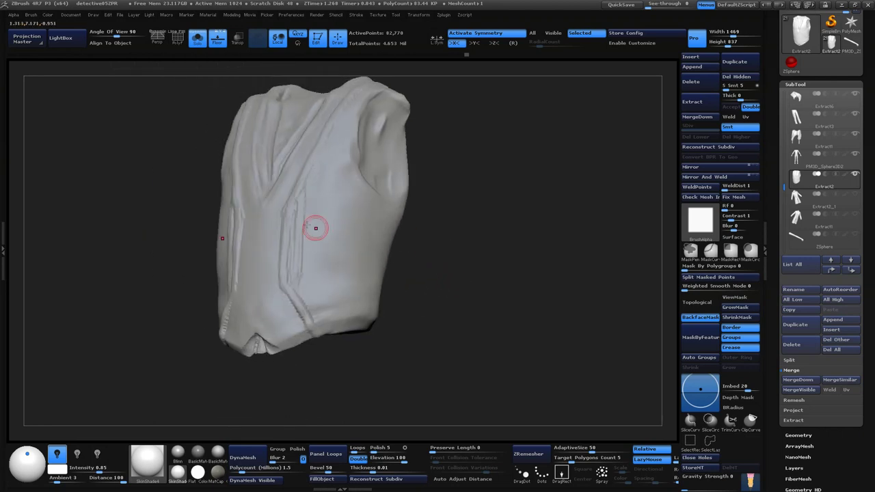
pyautogui.keyDown('shift'); pyautogui.moveTo(465, 290); pyautogui.dragTo(460, 271); pyautogui.keyUp('shift')
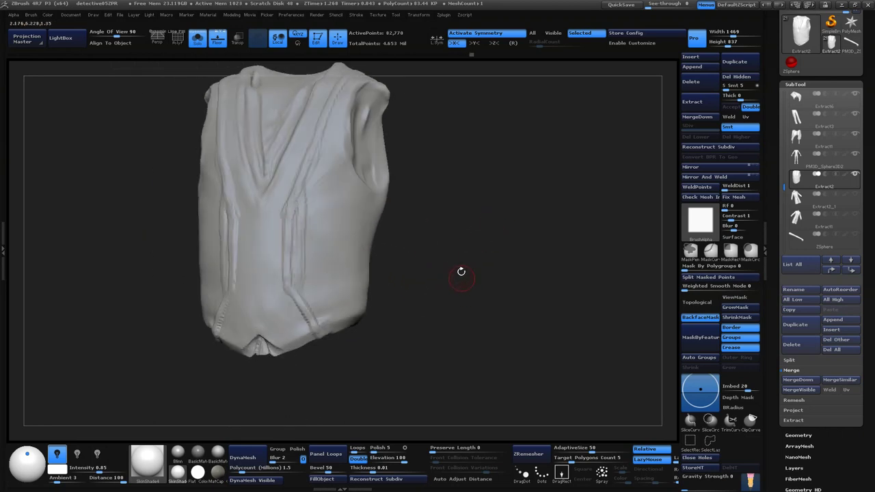
pyautogui.press('space')
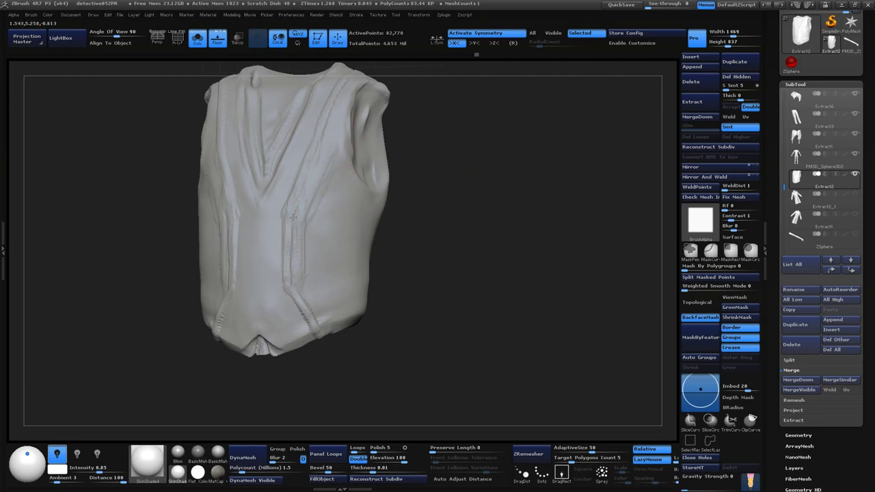
# - Examine the vest closely and soften the surface around the right shoulder
pyautogui.moveTo(447, 298)
pyautogui.mouseDown()
pyautogui.moveTo(343, 362)
pyautogui.moveTo(498, 309)
pyautogui.moveTo(482, 313)
pyautogui.mouseUp()
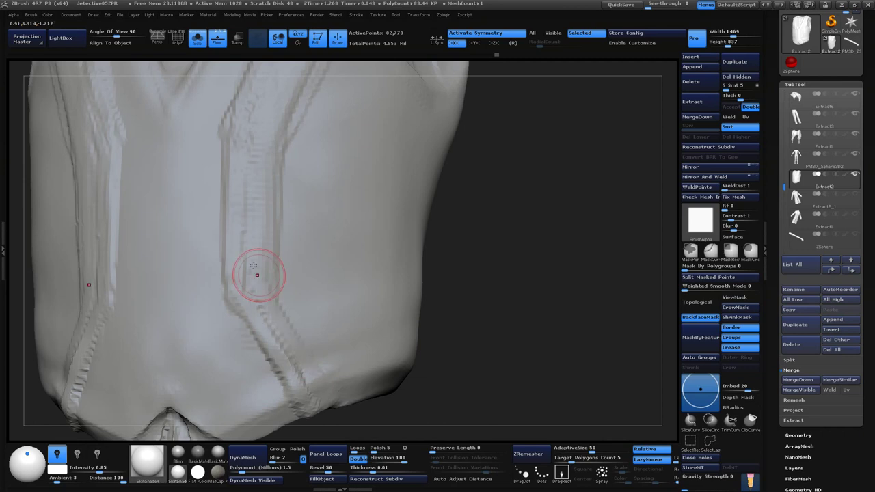
pyautogui.moveTo(304, 388)
pyautogui.keyDown('alt'); pyautogui.mouseDown()
pyautogui.moveTo(490, 344)
pyautogui.moveTo(478, 363)
pyautogui.moveTo(402, 302)
pyautogui.mouseUp(); pyautogui.keyUp('alt')
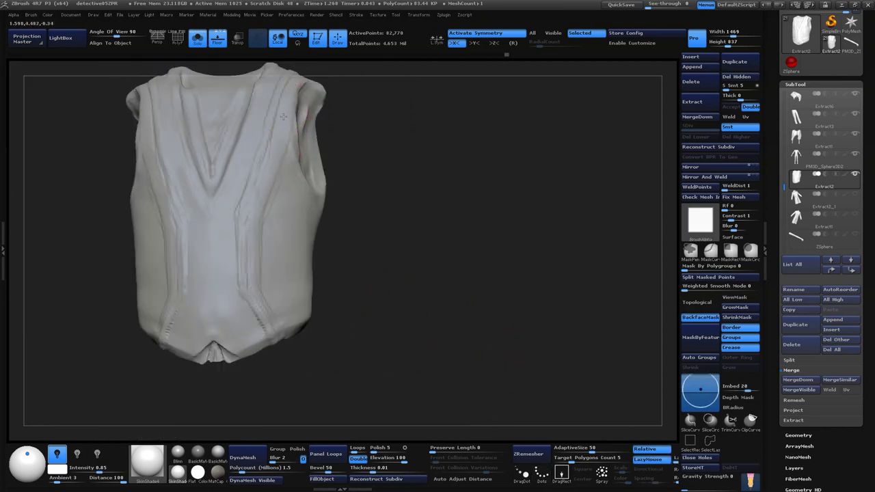
pyautogui.moveTo(322, 174); pyautogui.dragTo(377, 249)
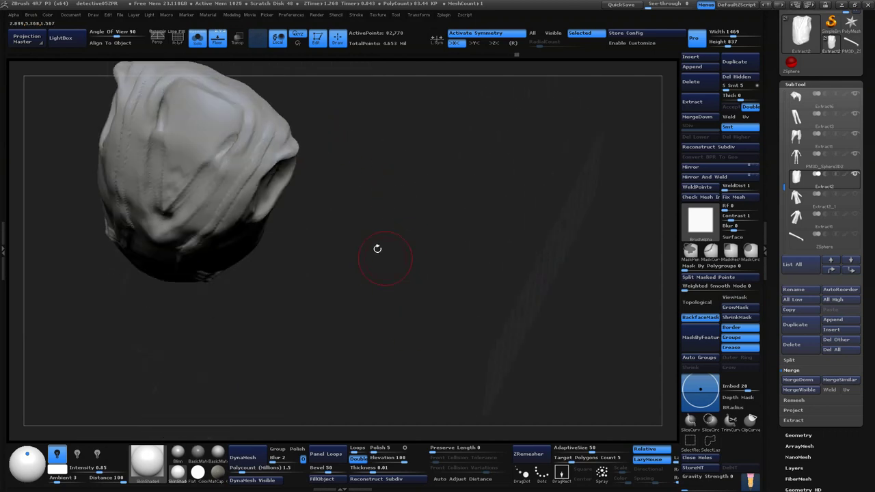
pyautogui.moveTo(235, 244); pyautogui.dragTo(250, 218)
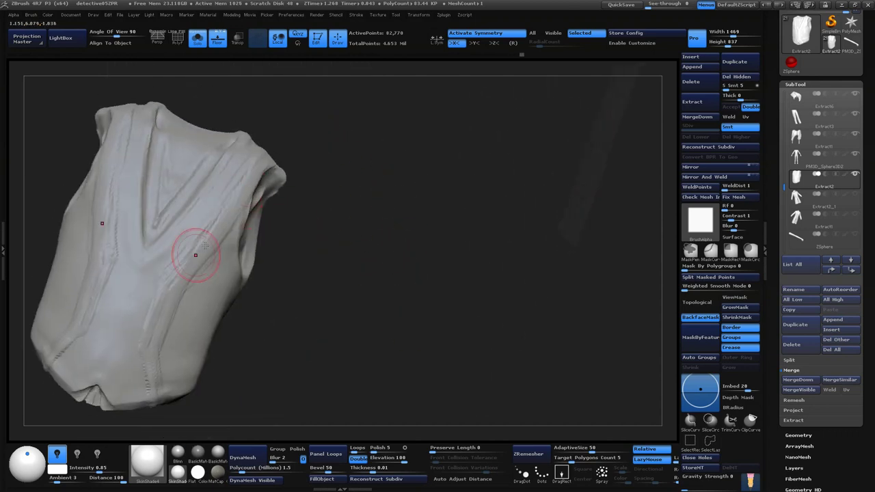
pyautogui.keyDown('alt'); pyautogui.moveTo(365, 142); pyautogui.dragTo(274, 307); pyautogui.keyUp('alt')
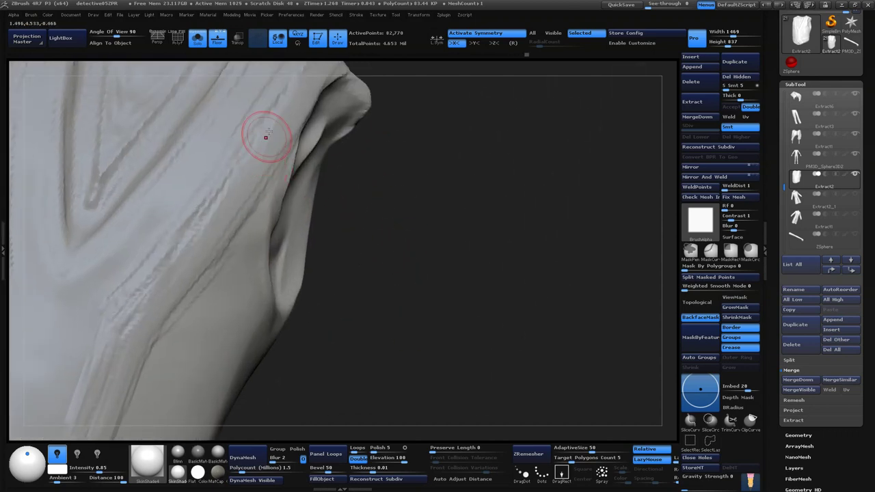
pyautogui.moveTo(225, 183)
pyautogui.mouseDown()
pyautogui.moveTo(378, 294)
pyautogui.moveTo(235, 254)
pyautogui.mouseUp()
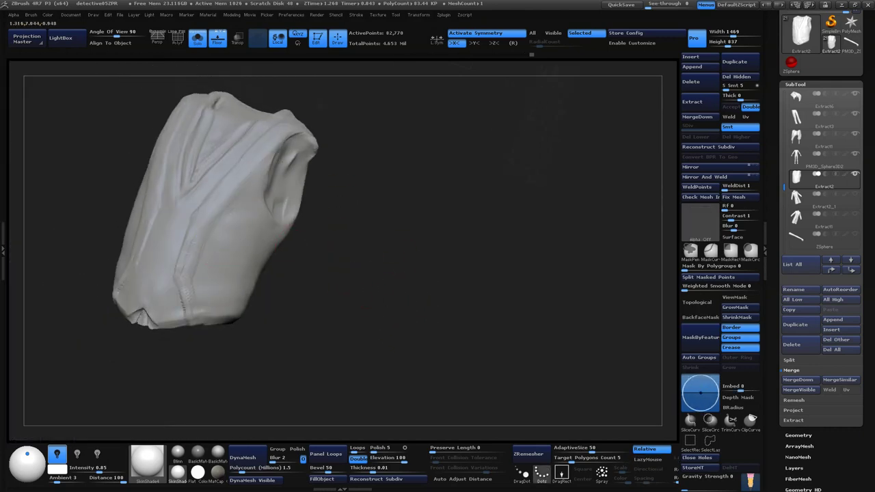
pyautogui.moveTo(421, 268)
pyautogui.mouseDown()
pyautogui.moveTo(422, 255)
pyautogui.moveTo(396, 299)
pyautogui.moveTo(218, 255)
pyautogui.mouseUp()
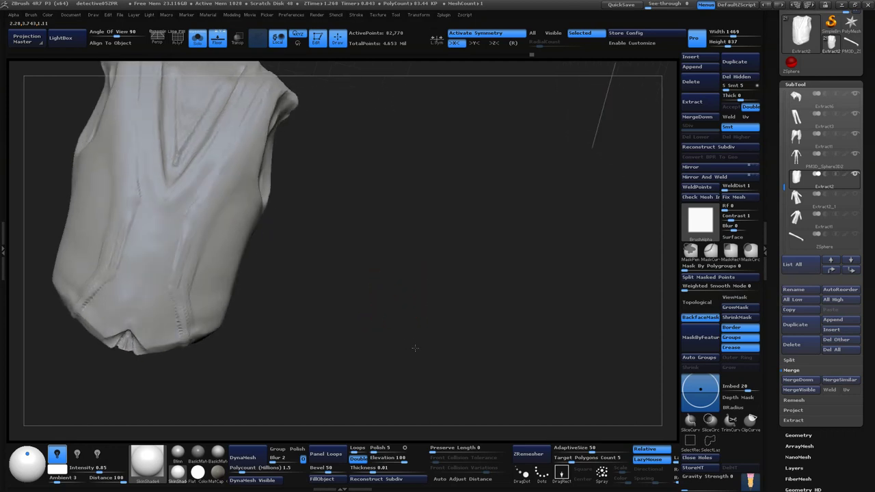
pyautogui.moveTo(204, 369)
pyautogui.mouseDown()
pyautogui.moveTo(428, 399)
pyautogui.moveTo(479, 333)
pyautogui.mouseUp()
# - Switch to a Dots-stroke brush with a soft gradient alpha and no embed
pyautogui.press('b')
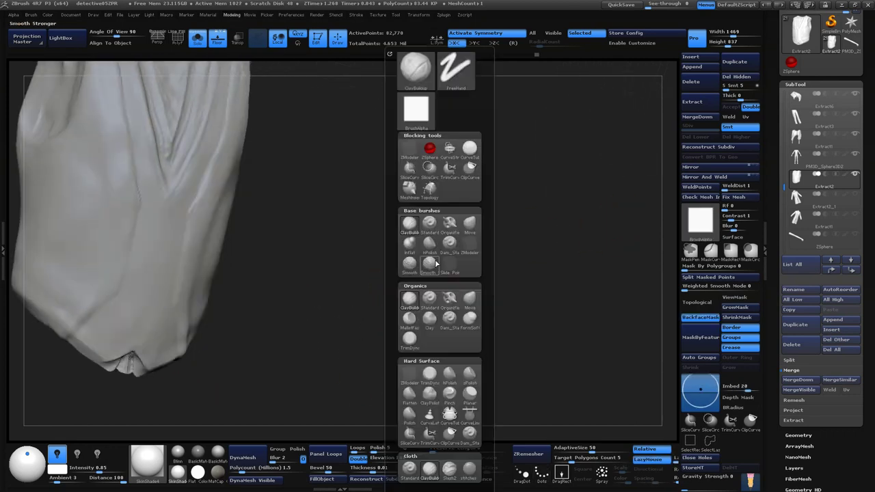
pyautogui.press('b')
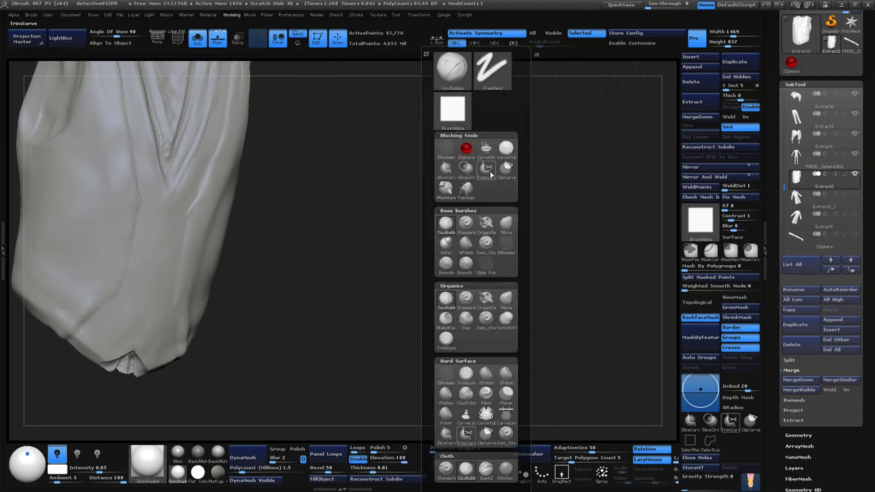
pyautogui.press('s')
pyautogui.press('t')
pyautogui.moveTo(367, 212)
pyautogui.mouseDown()
pyautogui.moveTo(280, 160)
pyautogui.moveTo(292, 180)
pyautogui.mouseUp()
pyautogui.rightClick(280, 160)
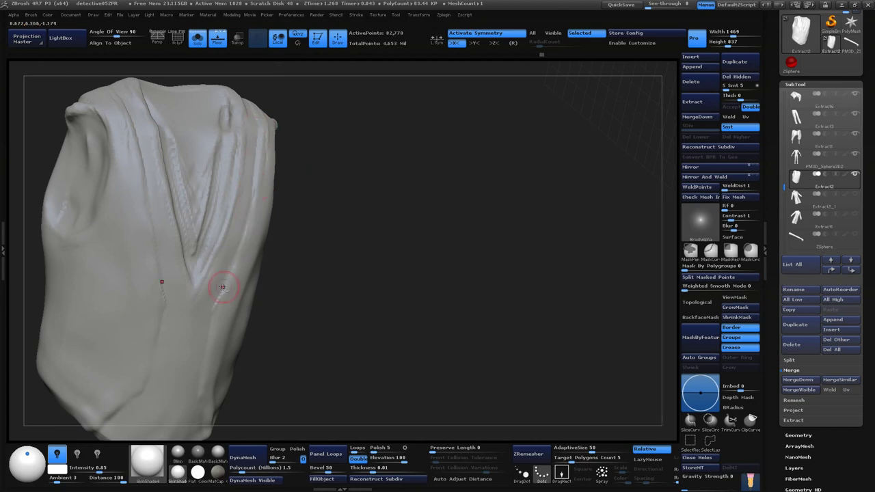
# - Orbit around the vest's side, lower left hem and front to review the seams
pyautogui.moveTo(294, 356); pyautogui.dragTo(338, 288)
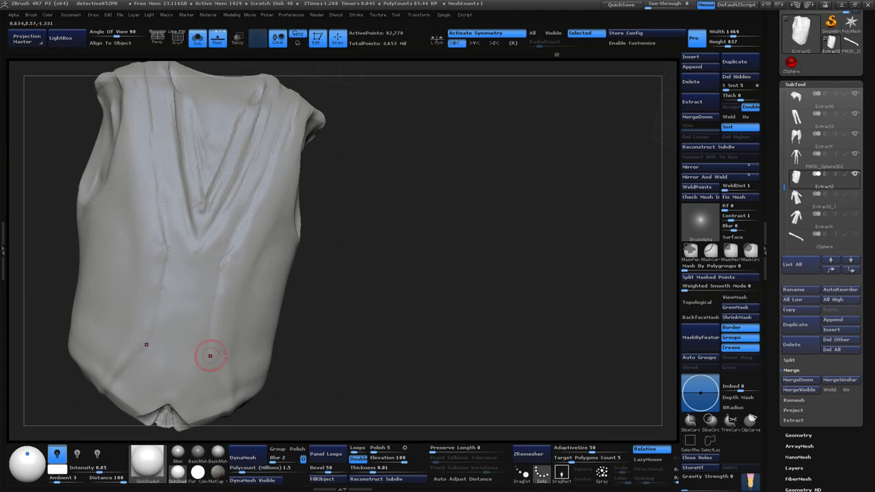
pyautogui.moveTo(209, 358)
pyautogui.mouseDown()
pyautogui.moveTo(242, 358)
pyautogui.moveTo(220, 410)
pyautogui.mouseUp()
pyautogui.moveTo(339, 439); pyautogui.dragTo(327, 370)
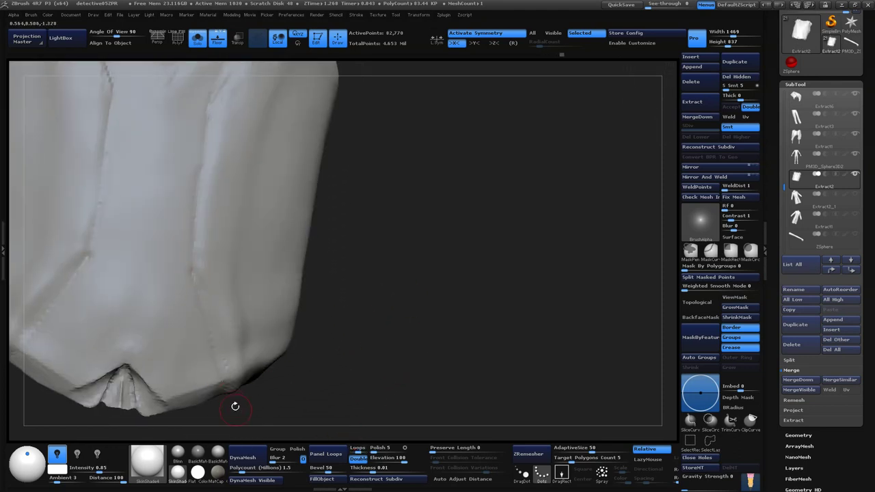
pyautogui.moveTo(235, 406)
pyautogui.mouseDown()
pyautogui.moveTo(361, 308)
pyautogui.moveTo(195, 309)
pyautogui.mouseUp()
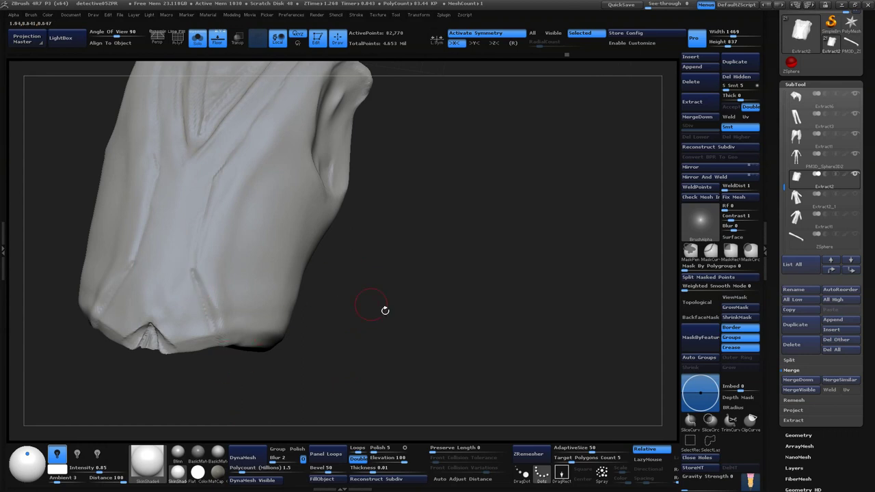
pyautogui.moveTo(385, 310); pyautogui.dragTo(185, 191)
pyautogui.moveTo(296, 227)
pyautogui.mouseDown()
pyautogui.moveTo(211, 186)
pyautogui.moveTo(226, 176)
pyautogui.mouseUp()
# - Turn off Solo to show the full character and zoom on the vest pocket and right arm
pyautogui.click(198, 39)
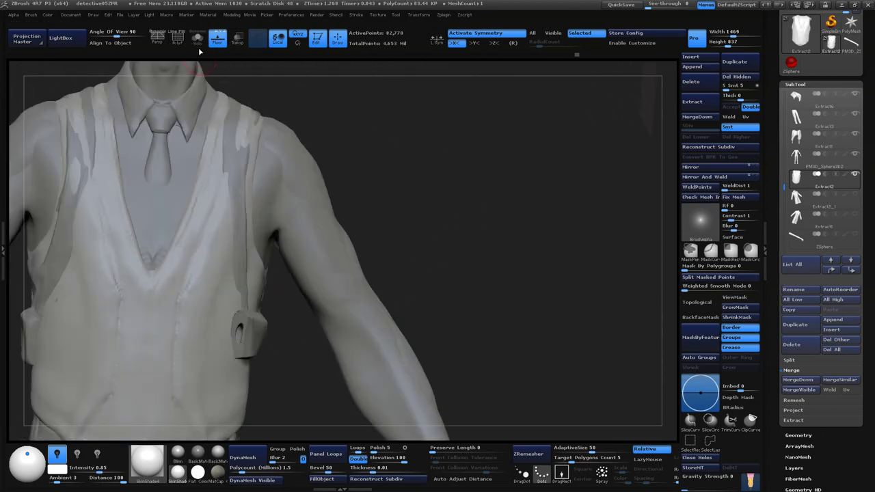
pyautogui.moveTo(478, 220)
pyautogui.mouseDown()
pyautogui.moveTo(456, 287)
pyautogui.moveTo(467, 285)
pyautogui.moveTo(271, 253)
pyautogui.mouseUp()
pyautogui.moveTo(477, 203); pyautogui.dragTo(348, 181)
pyautogui.moveTo(346, 404)
pyautogui.mouseDown()
pyautogui.moveTo(527, 209)
pyautogui.moveTo(567, 237)
pyautogui.moveTo(531, 198)
pyautogui.moveTo(586, 165)
pyautogui.moveTo(362, 86)
pyautogui.mouseUp()
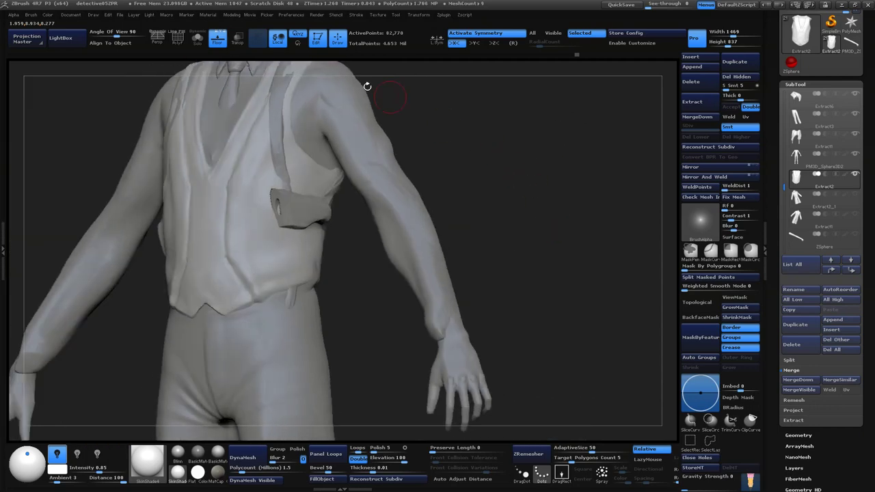
# - Show the trench coat over the vest and view the coated torso from the front
pyautogui.click(856, 215)
pyautogui.click(855, 216)
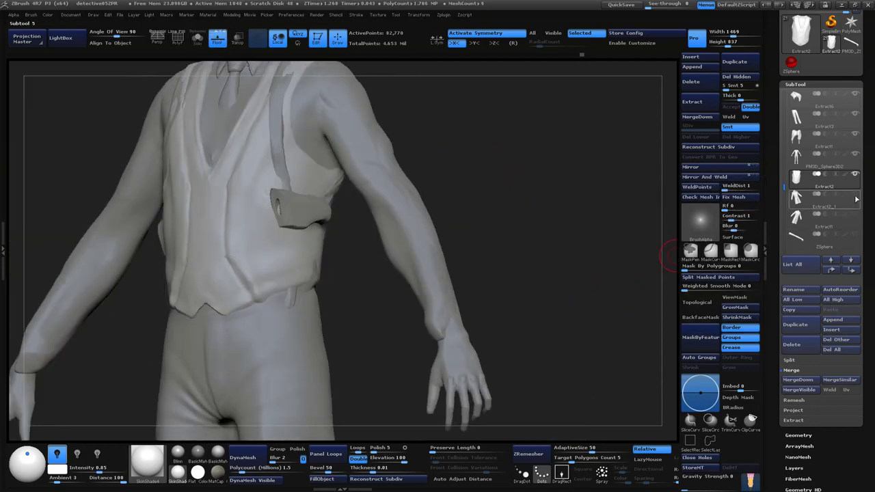
pyautogui.click(855, 196)
pyautogui.moveTo(590, 249); pyautogui.dragTo(374, 237)
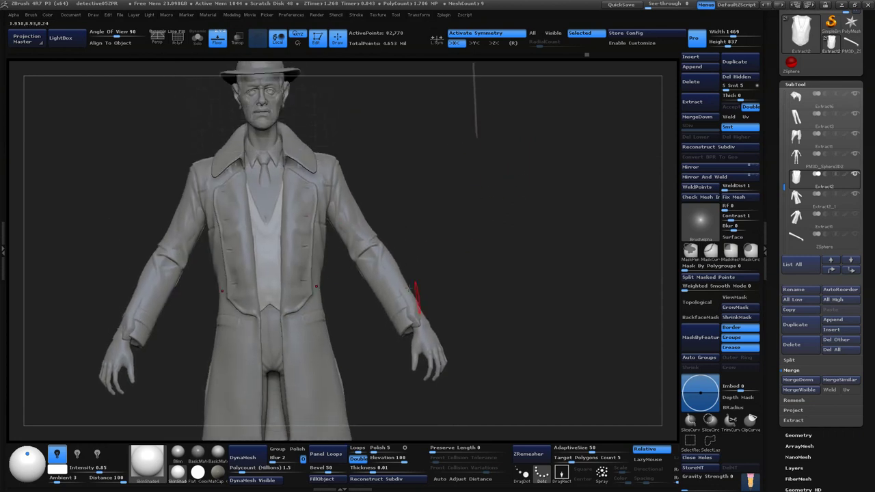
pyautogui.moveTo(465, 235); pyautogui.dragTo(329, 161)
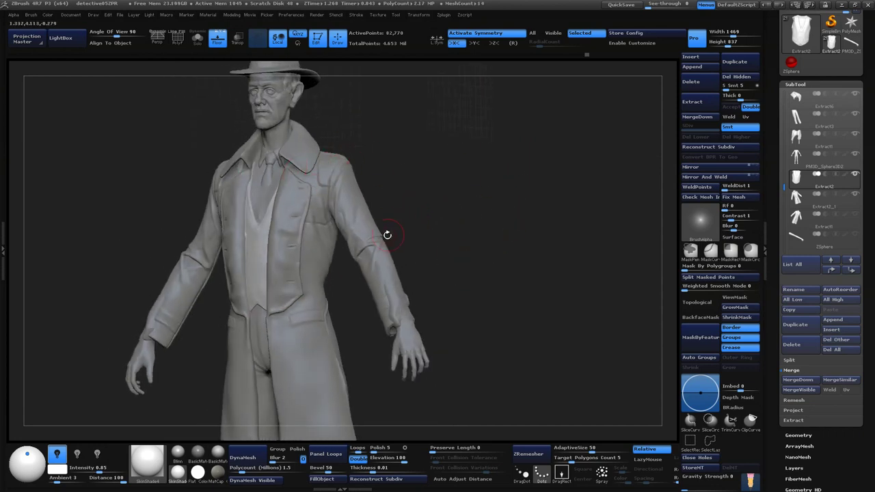
pyautogui.moveTo(355, 299)
pyautogui.mouseDown()
pyautogui.moveTo(545, 219)
pyautogui.moveTo(538, 215)
pyautogui.moveTo(561, 175)
pyautogui.moveTo(525, 126)
pyautogui.mouseUp()
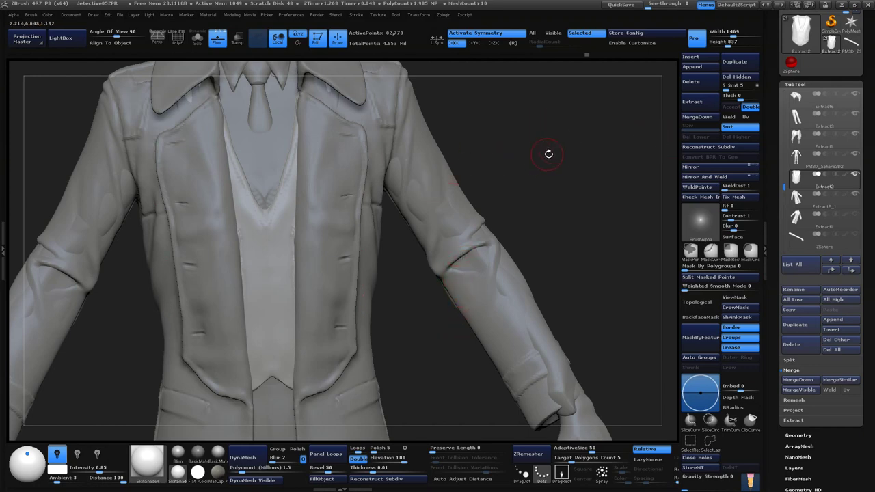
# - Hide the jacket subtool and orbit around the exposed waistcoat from front, left and right
pyautogui.moveTo(548, 154); pyautogui.dragTo(516, 142)
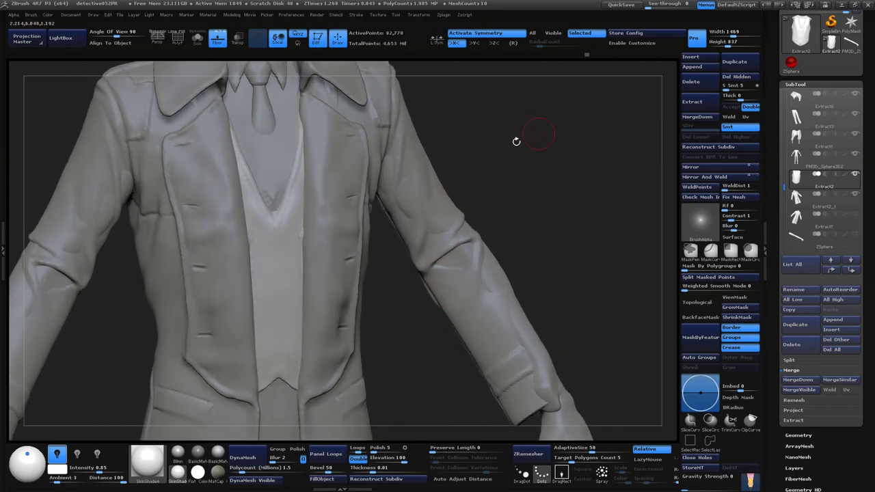
pyautogui.click(854, 176)
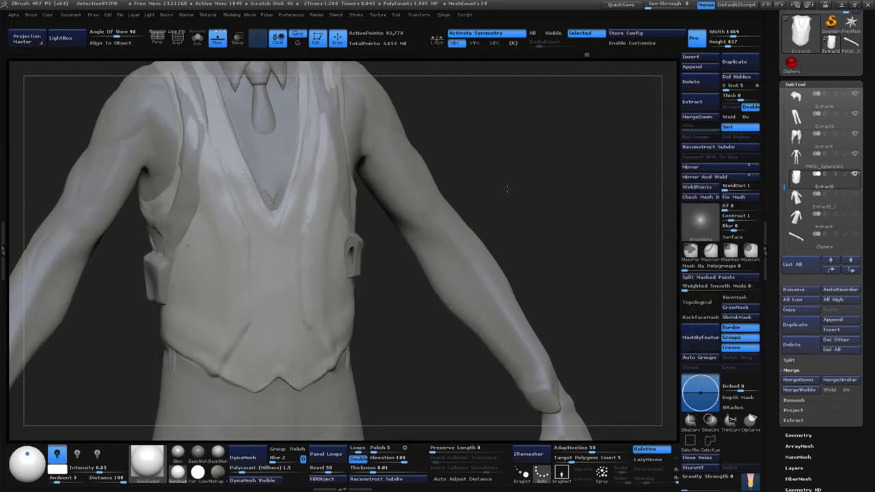
pyautogui.moveTo(561, 164)
pyautogui.mouseDown()
pyautogui.moveTo(522, 200)
pyautogui.moveTo(469, 187)
pyautogui.mouseUp()
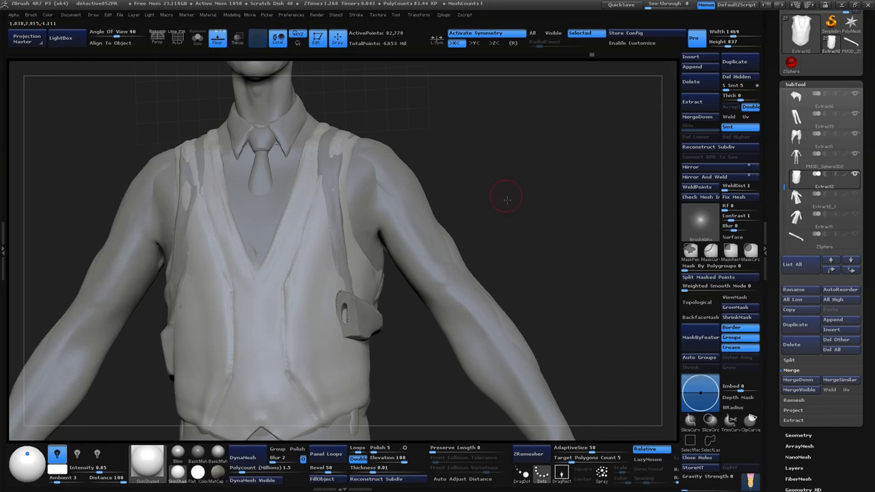
pyautogui.moveTo(503, 196); pyautogui.dragTo(478, 205)
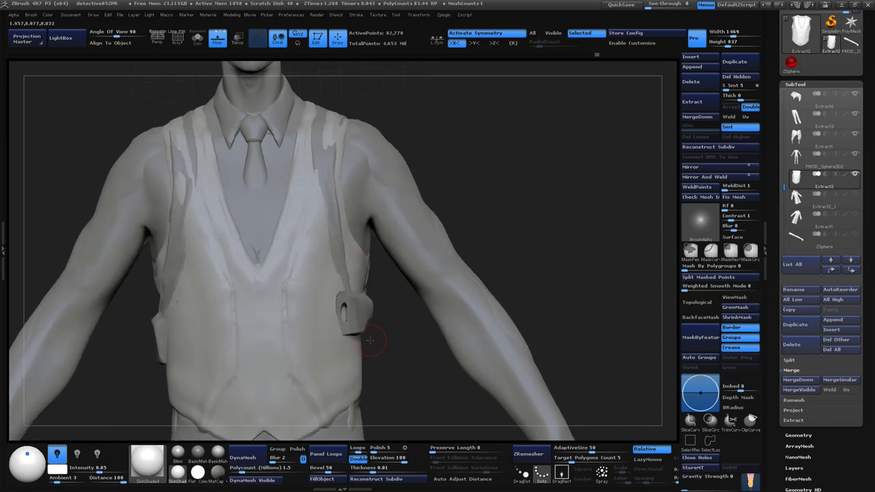
pyautogui.moveTo(369, 340); pyautogui.dragTo(419, 234)
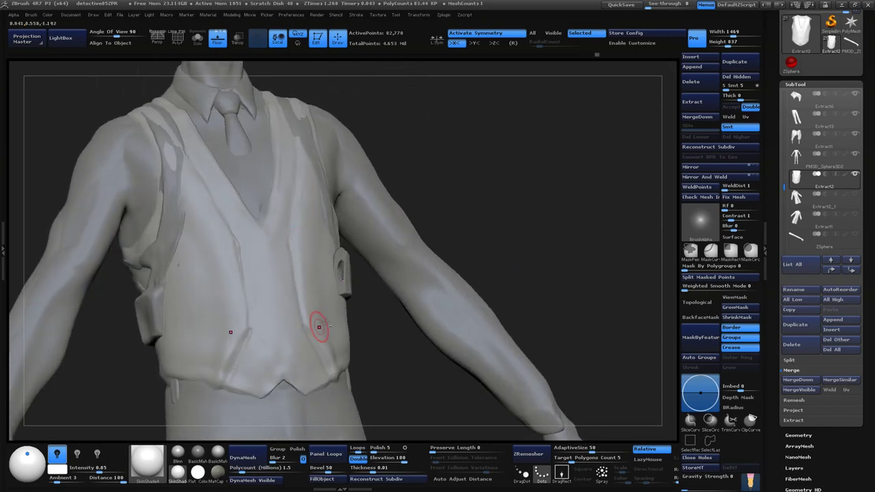
pyautogui.moveTo(319, 327); pyautogui.dragTo(354, 347)
pyautogui.moveTo(535, 248); pyautogui.dragTo(465, 244)
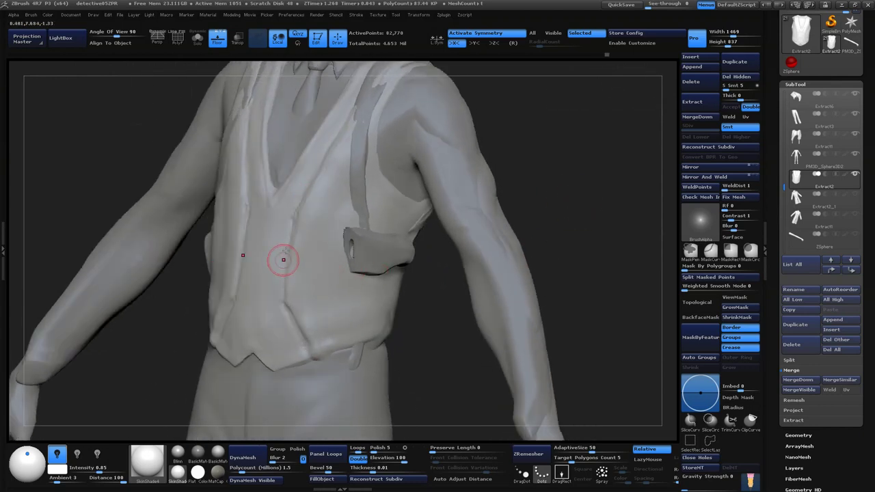
pyautogui.moveTo(322, 349); pyautogui.dragTo(560, 210)
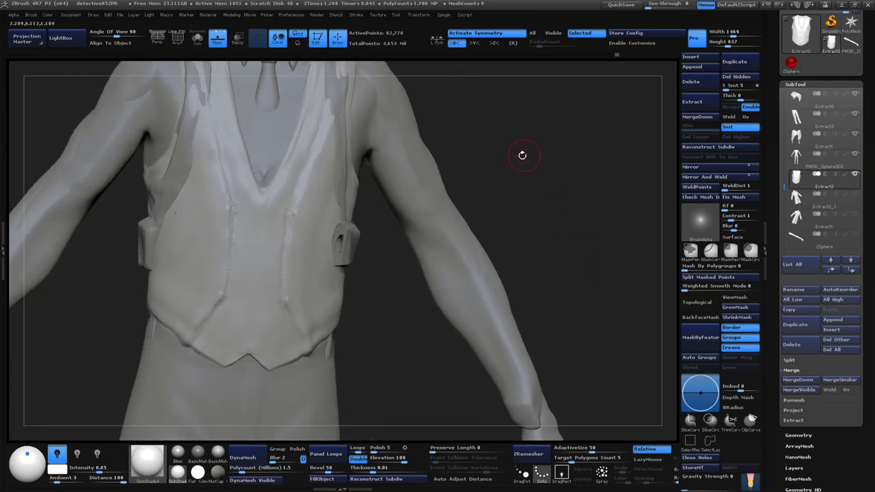
pyautogui.moveTo(522, 155); pyautogui.dragTo(307, 229)
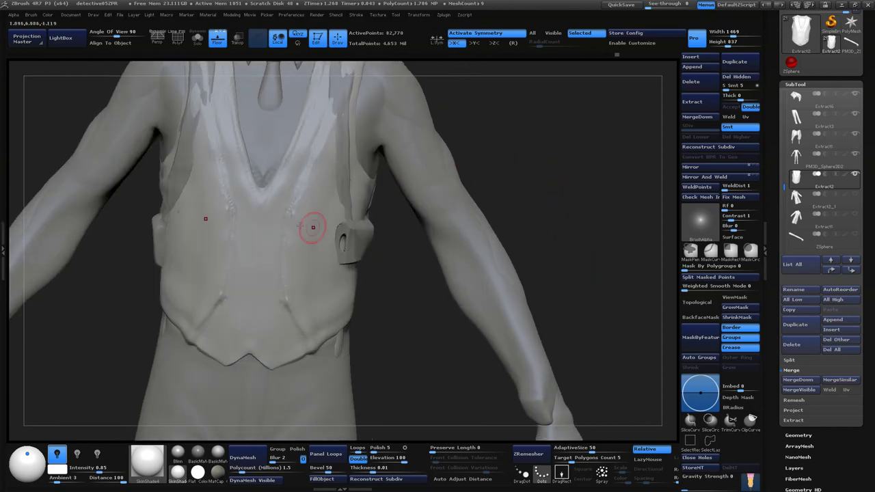
pyautogui.click(855, 195)
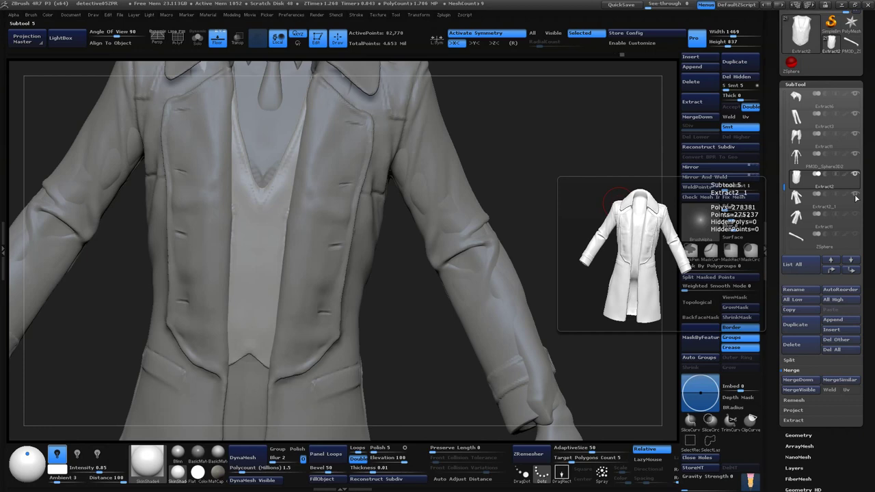
pyautogui.click(855, 195)
pyautogui.click(855, 196)
pyautogui.click(855, 196)
pyautogui.click(855, 196)
pyautogui.click(856, 199)
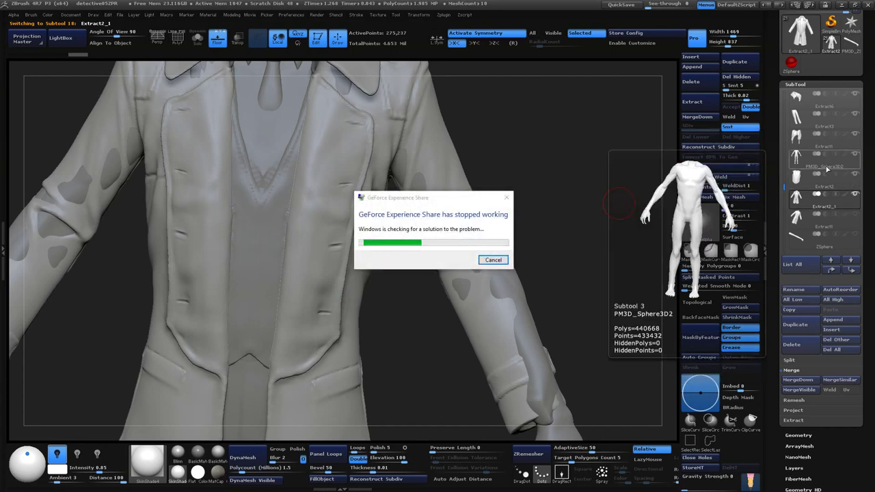
pyautogui.click(493, 261)
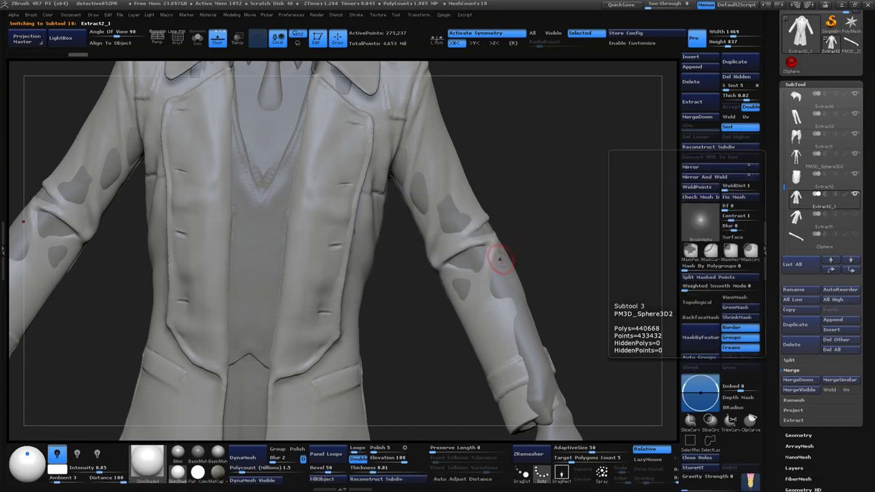
pyautogui.moveTo(543, 254); pyautogui.dragTo(588, 222)
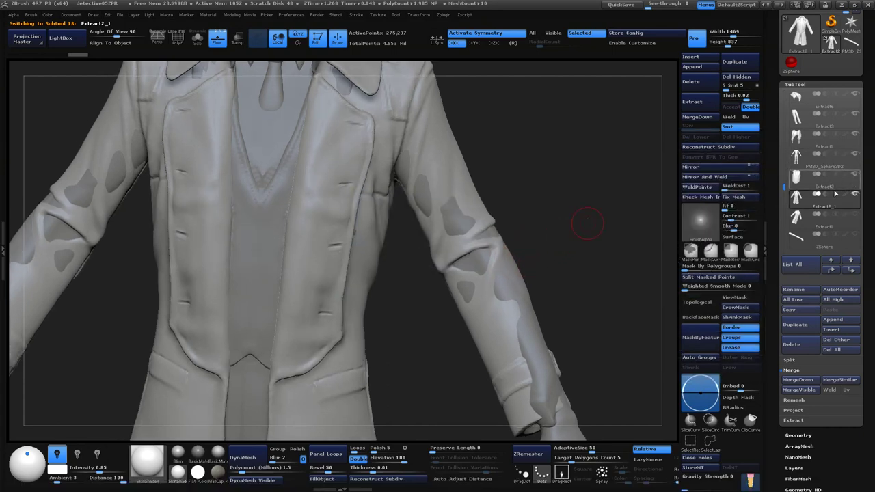
pyautogui.click(836, 222)
pyautogui.click(829, 172)
pyautogui.click(853, 197)
pyautogui.moveTo(587, 222)
pyautogui.mouseDown()
pyautogui.moveTo(551, 236)
pyautogui.moveTo(530, 266)
pyautogui.mouseUp()
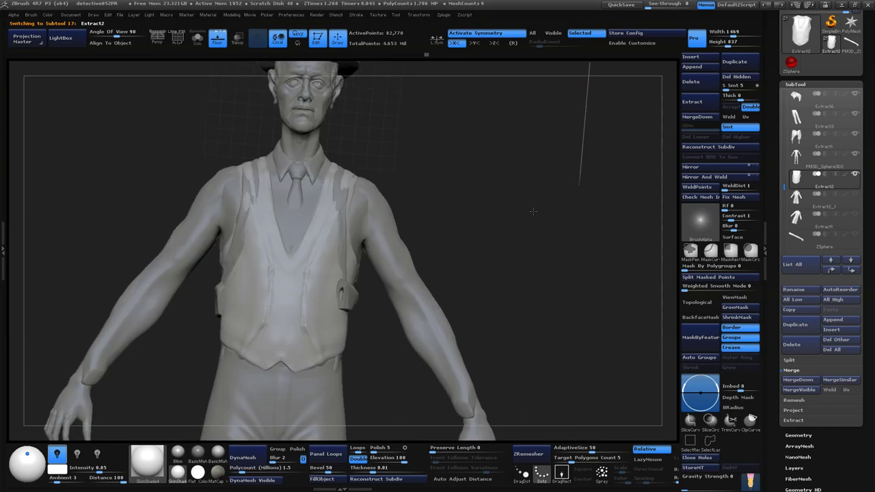
pyautogui.moveTo(539, 229)
pyautogui.mouseDown()
pyautogui.moveTo(561, 211)
pyautogui.moveTo(611, 235)
pyautogui.moveTo(564, 237)
pyautogui.moveTo(579, 250)
pyautogui.moveTo(595, 235)
pyautogui.moveTo(567, 282)
pyautogui.mouseUp()
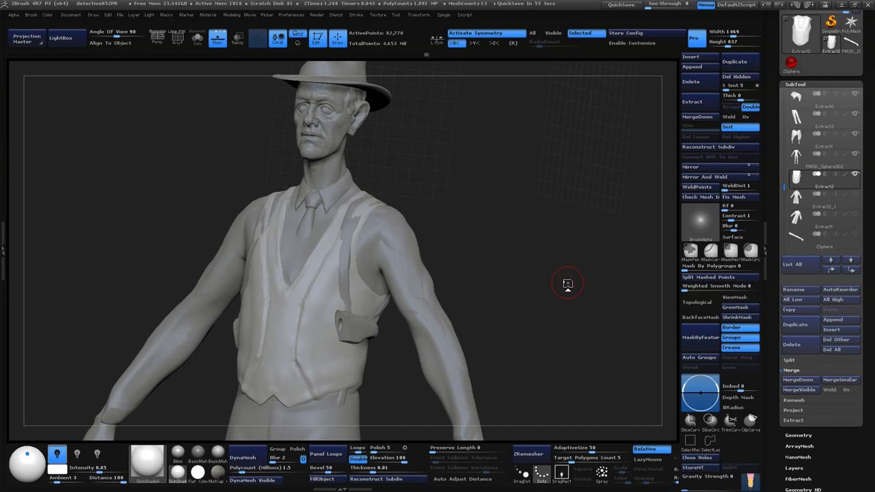
pyautogui.keyDown('alt'); pyautogui.moveTo(568, 283); pyautogui.dragTo(530, 224); pyautogui.keyUp('alt')
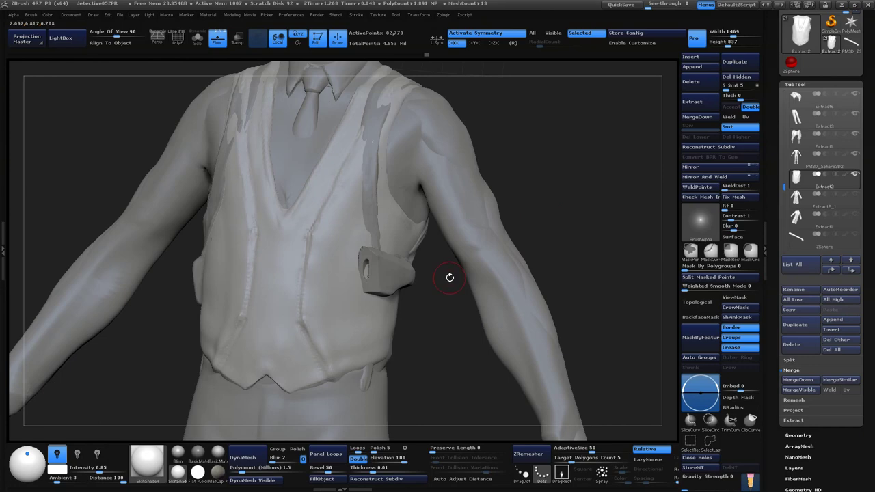
pyautogui.moveTo(449, 278); pyautogui.dragTo(441, 290)
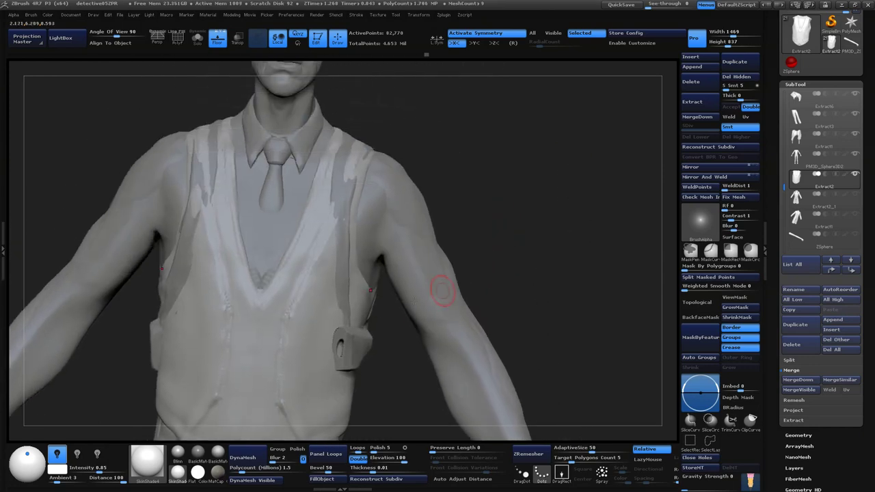
pyautogui.moveTo(601, 193)
pyautogui.mouseDown()
pyautogui.moveTo(527, 260)
pyautogui.moveTo(542, 217)
pyautogui.moveTo(414, 217)
pyautogui.mouseUp()
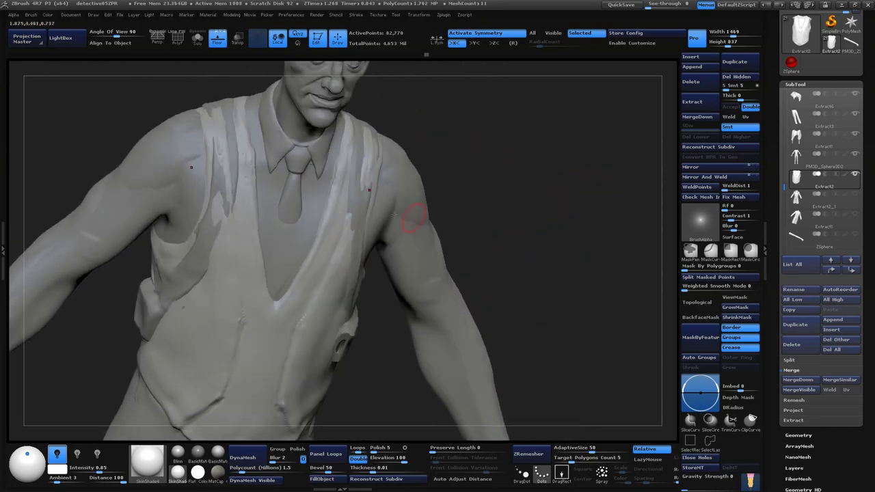
pyautogui.moveTo(549, 254); pyautogui.dragTo(348, 242)
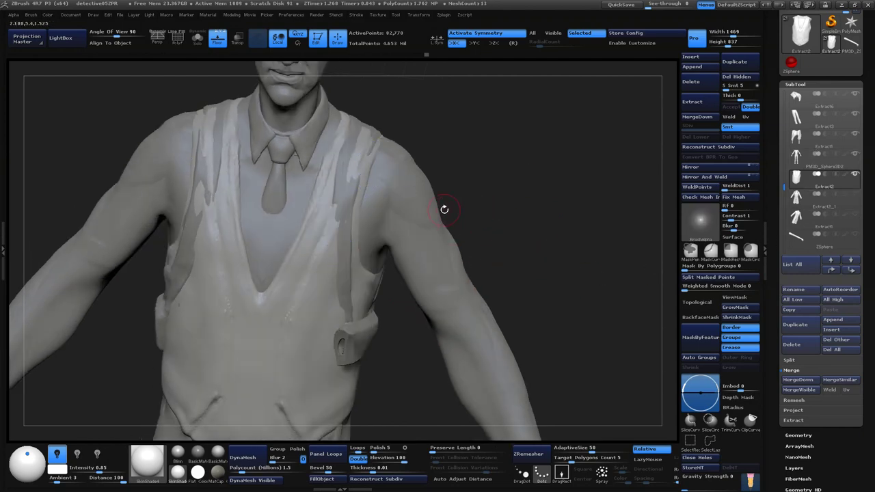
pyautogui.moveTo(531, 209); pyautogui.dragTo(365, 215)
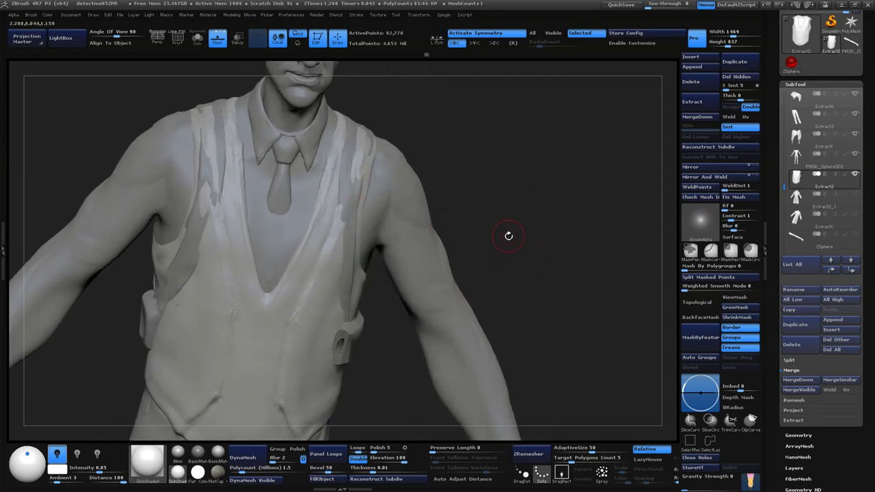
pyautogui.moveTo(509, 235)
pyautogui.mouseDown()
pyautogui.moveTo(524, 251)
pyautogui.moveTo(532, 207)
pyautogui.moveTo(607, 332)
pyautogui.mouseUp()
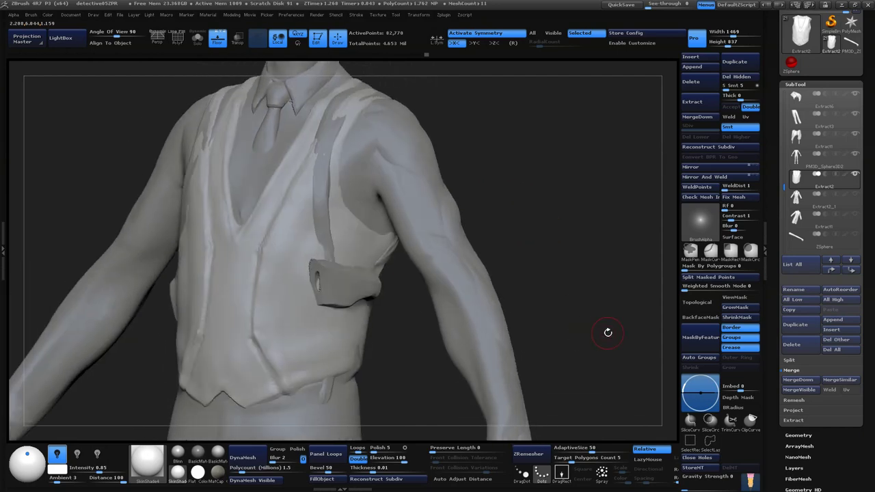
pyautogui.moveTo(586, 264)
pyautogui.mouseDown()
pyautogui.moveTo(544, 241)
pyautogui.moveTo(551, 230)
pyautogui.moveTo(533, 246)
pyautogui.mouseUp()
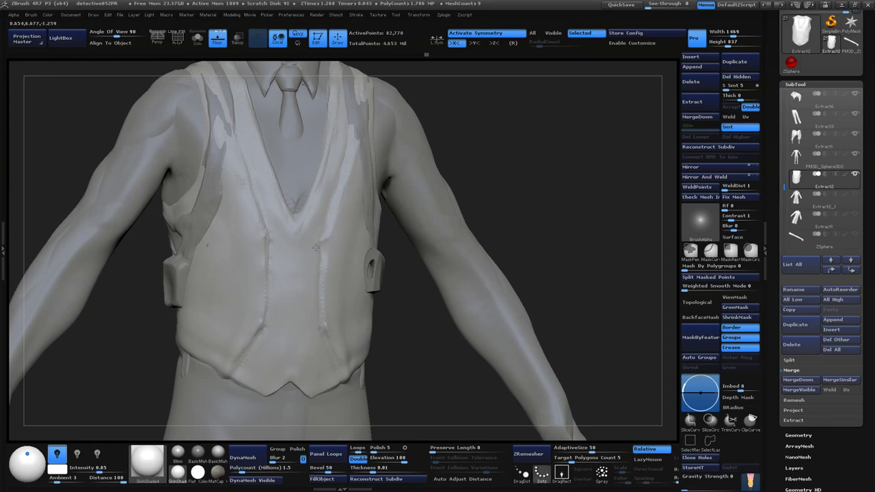
pyautogui.keyDown('alt'); pyautogui.moveTo(527, 126); pyautogui.dragTo(540, 152); pyautogui.keyUp('alt')
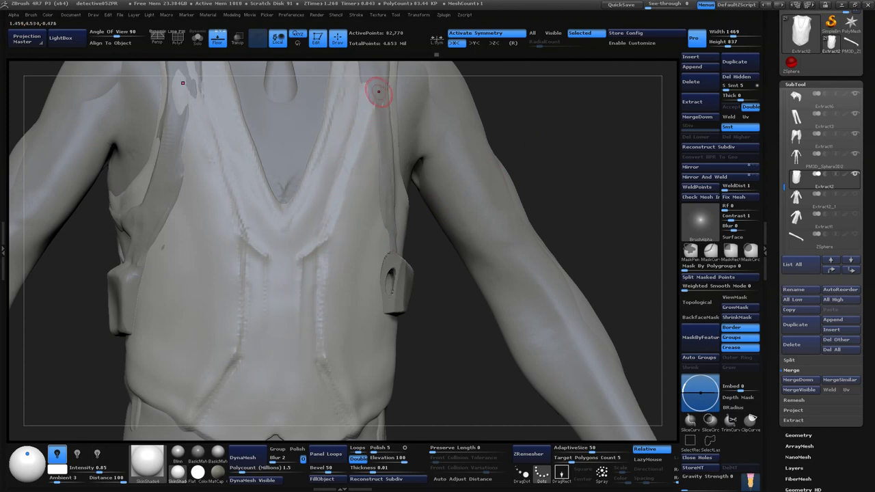
pyautogui.moveTo(561, 226); pyautogui.dragTo(577, 268)
# - Solo the waistcoat, turn off X symmetry, clear its mask and frame it in view
pyautogui.click(198, 40)
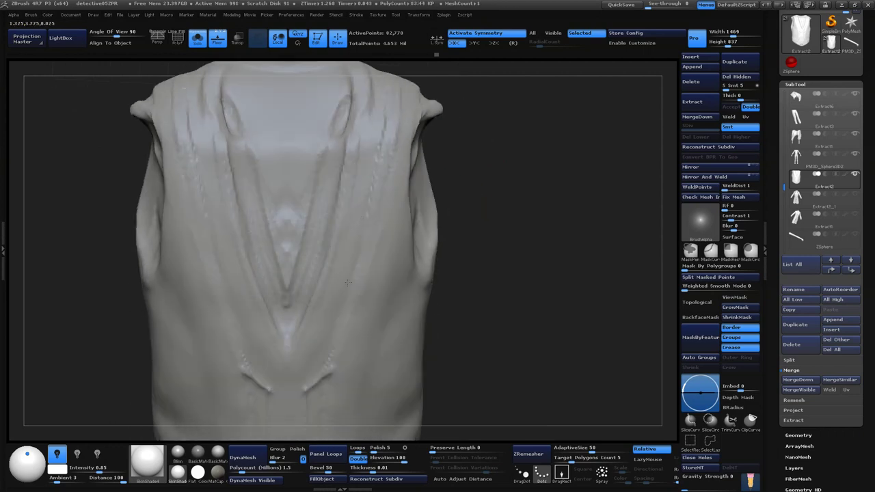
pyautogui.press('space')
pyautogui.moveTo(506, 171)
pyautogui.mouseDown()
pyautogui.moveTo(544, 173)
pyautogui.moveTo(371, 146)
pyautogui.mouseUp()
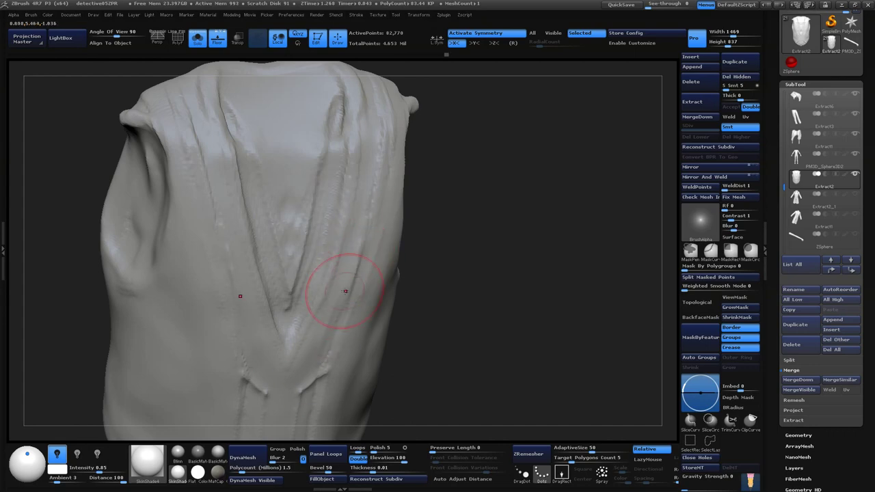
pyautogui.moveTo(345, 291); pyautogui.dragTo(478, 193)
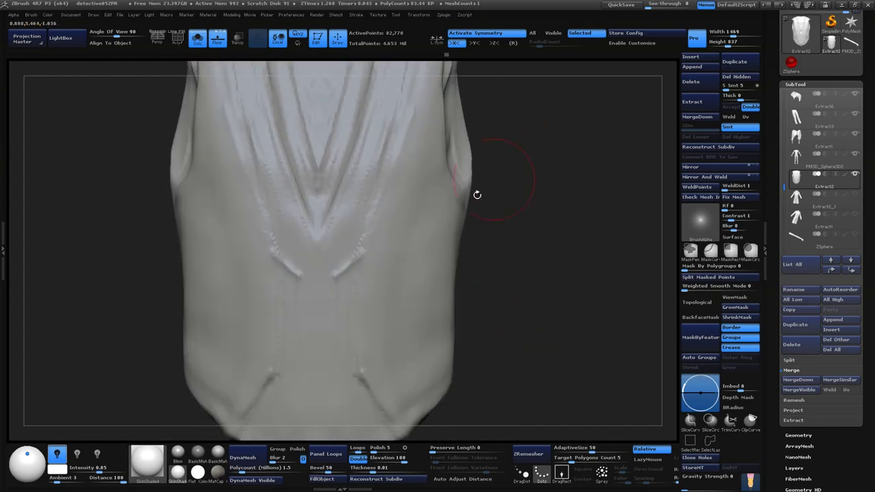
pyautogui.press('x')
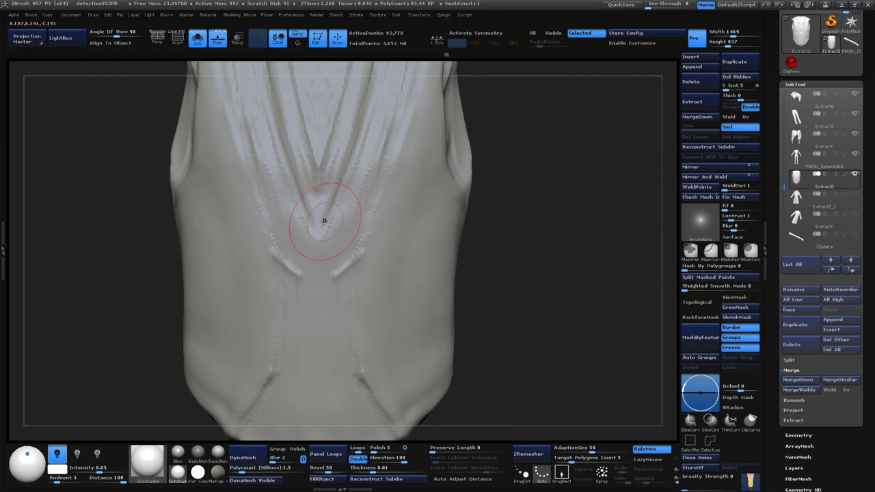
pyautogui.press('f')
pyautogui.moveTo(502, 176)
pyautogui.mouseDown()
pyautogui.moveTo(514, 211)
pyautogui.moveTo(506, 216)
pyautogui.mouseUp()
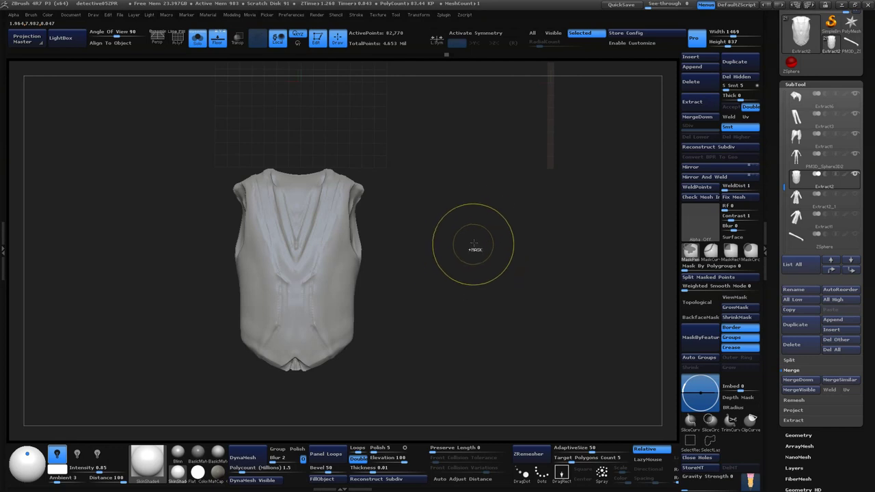
pyautogui.keyDown('ctrl'); pyautogui.moveTo(472, 249); pyautogui.dragTo(487, 203); pyautogui.keyUp('ctrl')
pyautogui.press('f')
pyautogui.moveTo(380, 91)
pyautogui.mouseDown()
pyautogui.moveTo(474, 238)
pyautogui.moveTo(530, 221)
pyautogui.moveTo(438, 185)
pyautogui.mouseUp()
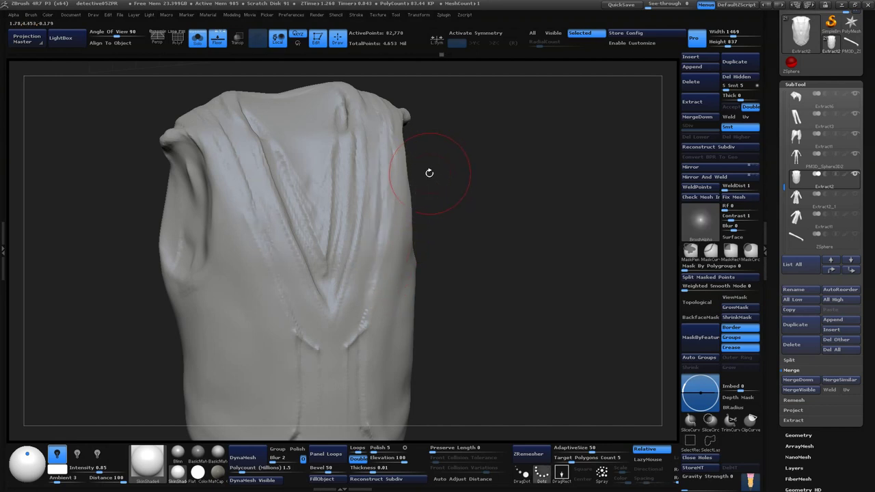
# - Re-enable X symmetry and select the ClayBuildup brush
pyautogui.press('x')
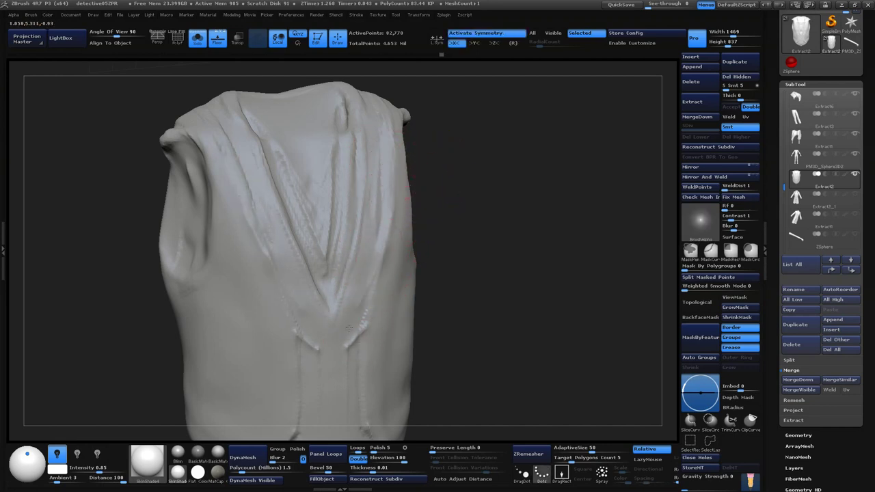
pyautogui.keyDown('alt'); pyautogui.moveTo(332, 352); pyautogui.dragTo(342, 205, button='right'); pyautogui.keyUp('alt')
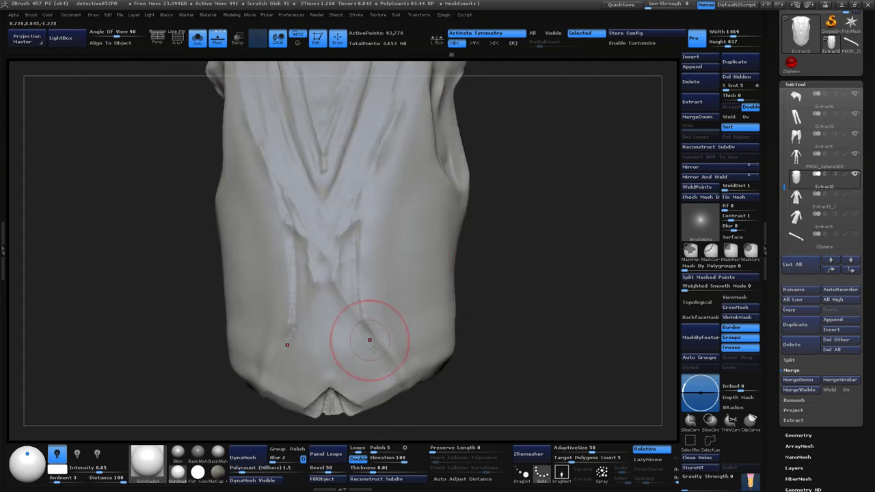
pyautogui.moveTo(482, 402)
pyautogui.mouseDown()
pyautogui.moveTo(570, 350)
pyautogui.moveTo(546, 323)
pyautogui.mouseUp()
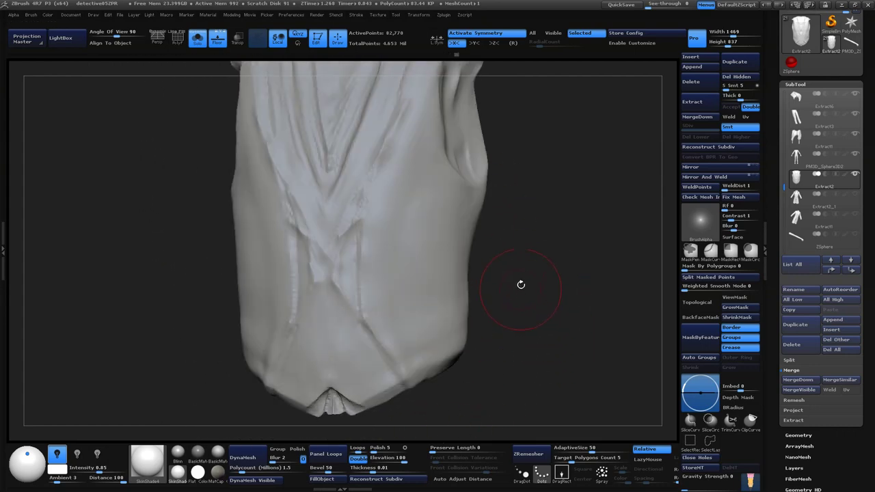
pyautogui.press('b')
pyautogui.press('c')
pyautogui.press('b')
pyautogui.moveTo(390, 196); pyautogui.dragTo(443, 169)
# - Lower draw size from 89 to 42 and build a ridge along the V-band edge
pyautogui.press('space')
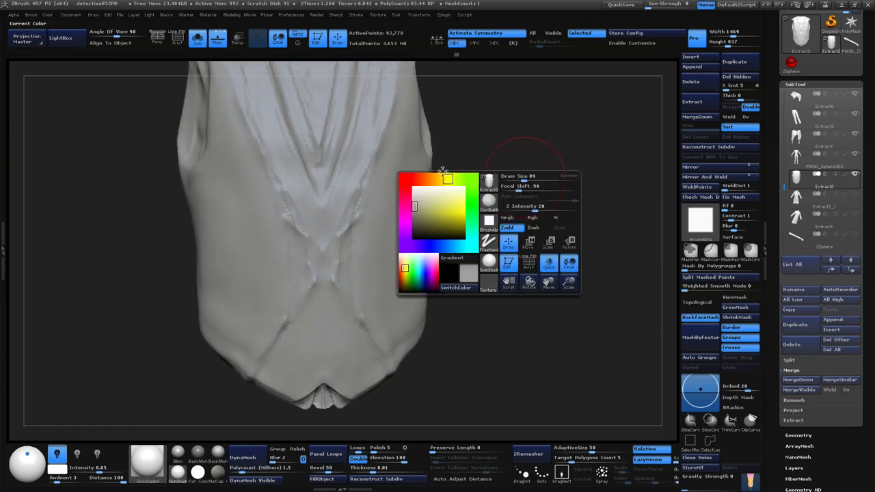
pyautogui.moveTo(525, 179)
pyautogui.mouseDown()
pyautogui.moveTo(494, 197)
pyautogui.moveTo(372, 132)
pyautogui.mouseUp()
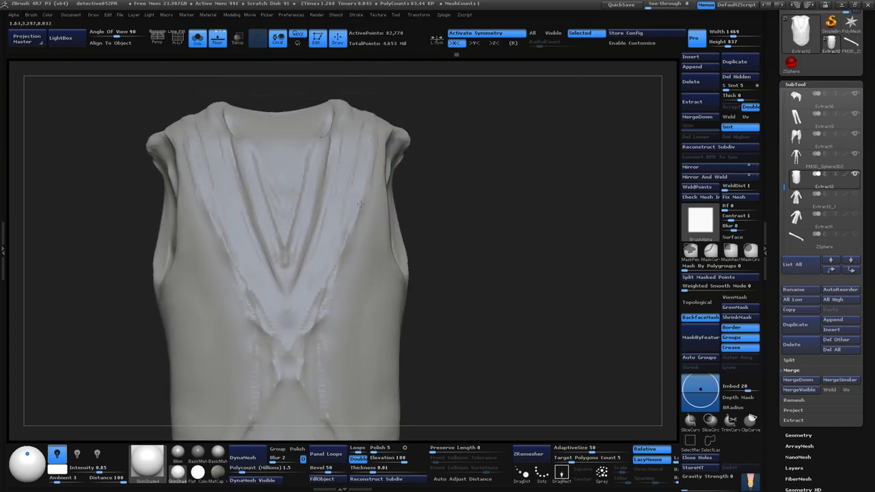
pyautogui.moveTo(339, 283); pyautogui.dragTo(343, 263)
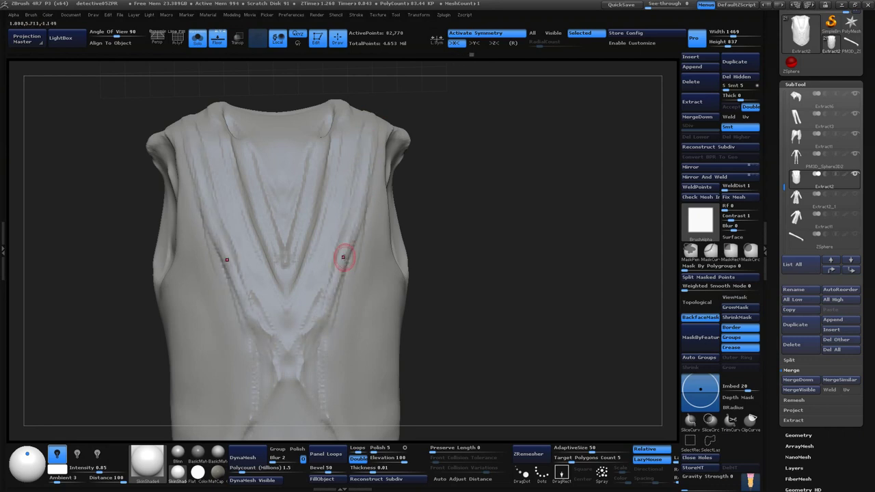
# - Orbit and zoom around the waistcoat to check the new ridge and its right edge
pyautogui.moveTo(343, 258); pyautogui.dragTo(467, 253)
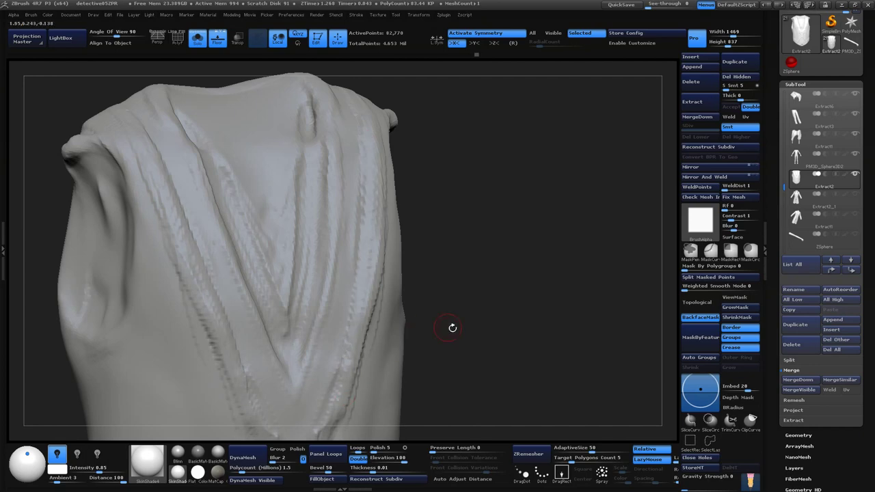
pyautogui.press('f')
pyautogui.moveTo(342, 244); pyautogui.dragTo(351, 305)
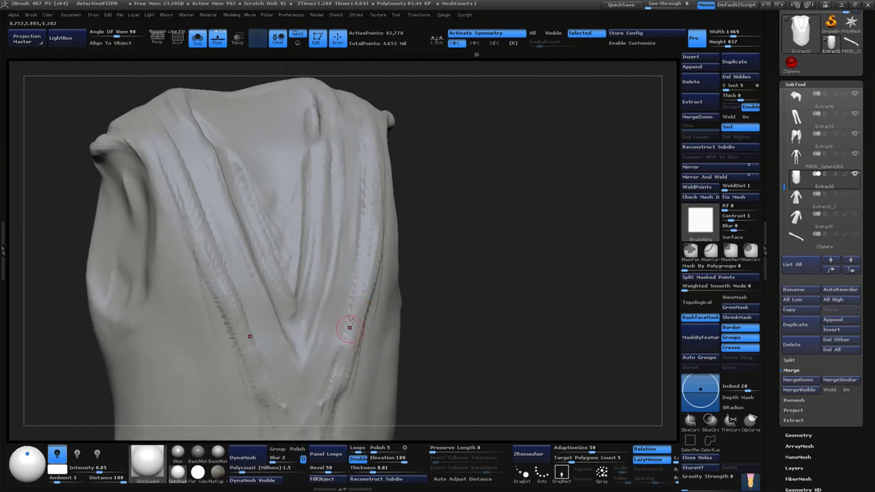
pyautogui.keyDown('alt'); pyautogui.moveTo(437, 353); pyautogui.dragTo(344, 260); pyautogui.keyUp('alt')
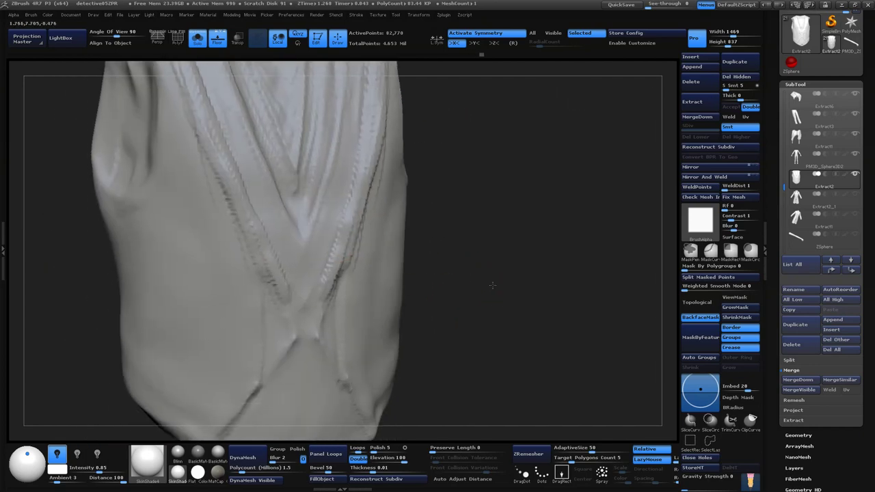
pyautogui.moveTo(492, 285); pyautogui.dragTo(378, 344)
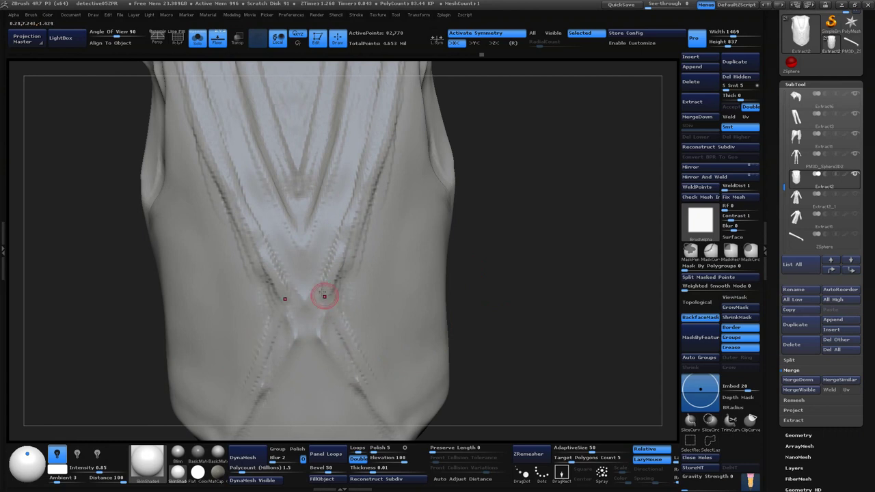
pyautogui.moveTo(503, 368); pyautogui.dragTo(522, 317)
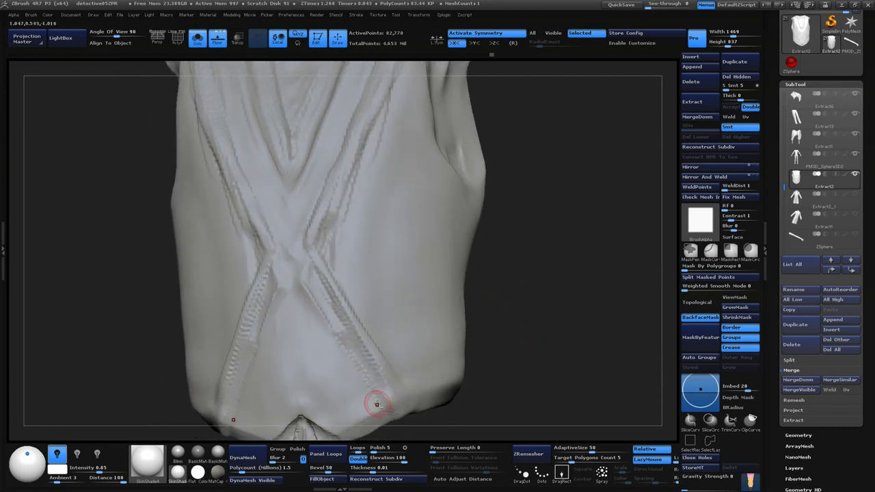
pyautogui.moveTo(478, 396); pyautogui.dragTo(469, 353)
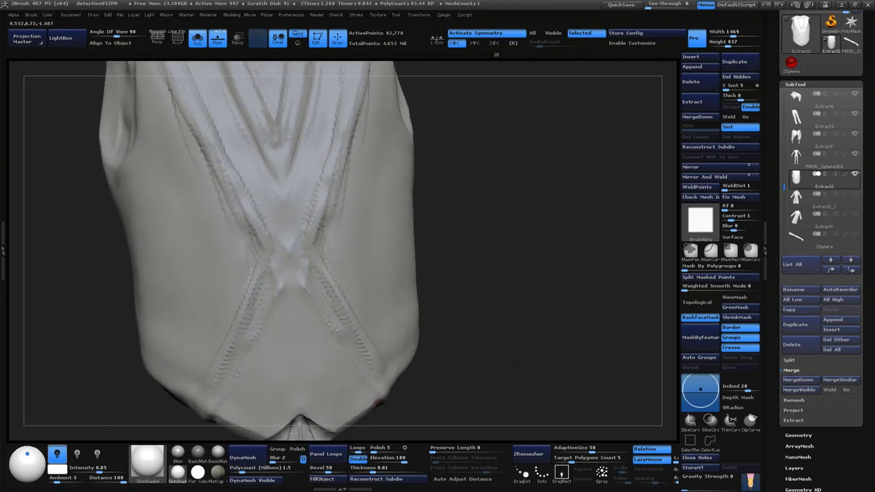
pyautogui.moveTo(389, 412); pyautogui.dragTo(556, 268)
pyautogui.press('space')
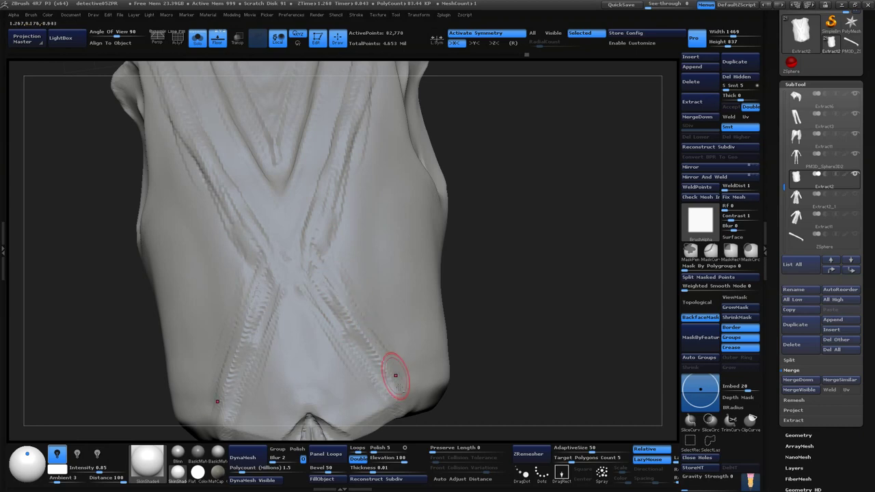
# - Show the full figure again and press small dents into the waistcoat's front band
pyautogui.click(198, 38)
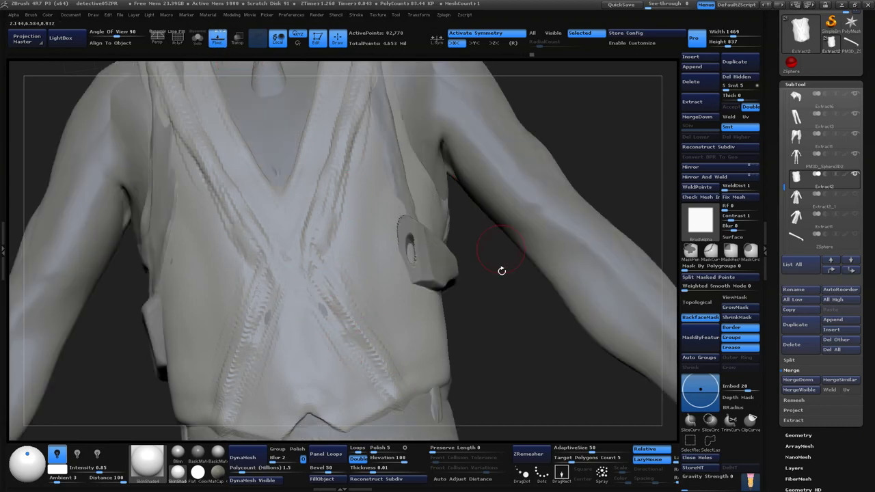
pyautogui.click(323, 319)
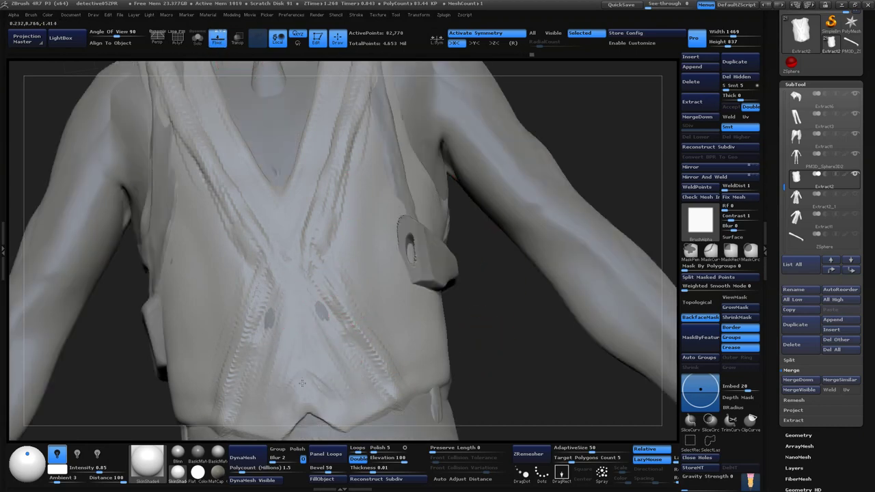
pyautogui.press('b')
pyautogui.press('s')
pyautogui.press('t')
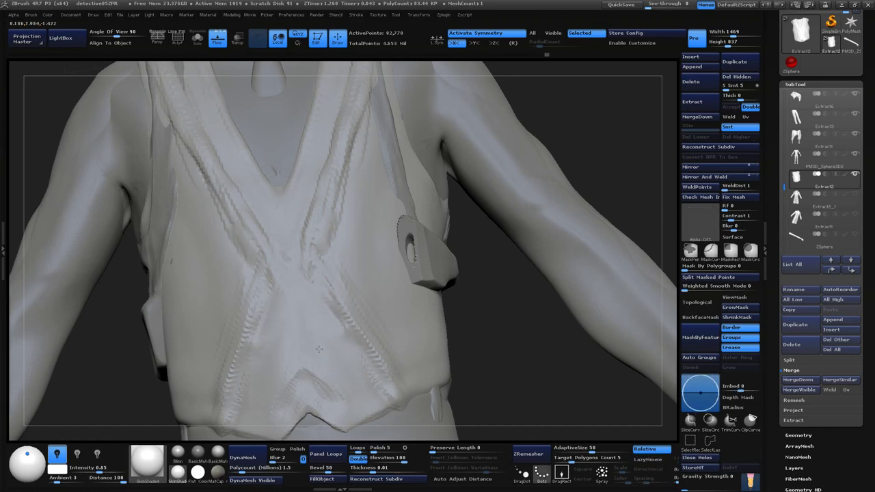
pyautogui.press('b')
pyautogui.press('s')
# - Reduce the brush draw size to 47 and orbit to the collar and shoulders
pyautogui.moveTo(512, 326)
pyautogui.mouseDown()
pyautogui.moveTo(567, 277)
pyautogui.moveTo(366, 331)
pyautogui.mouseUp()
pyautogui.press('space')
pyautogui.moveTo(269, 317)
pyautogui.mouseDown()
pyautogui.moveTo(258, 317)
pyautogui.moveTo(390, 317)
pyautogui.mouseUp()
pyautogui.press('space')
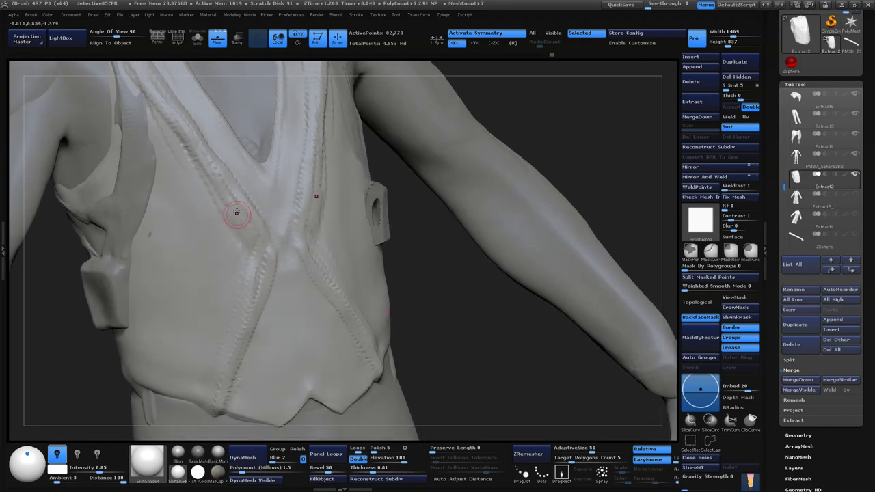
pyautogui.moveTo(435, 313); pyautogui.dragTo(283, 322)
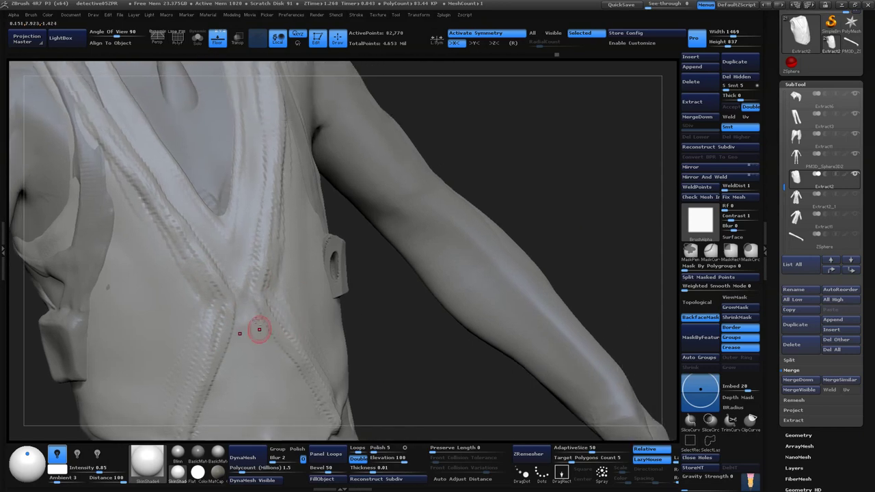
pyautogui.moveTo(417, 363); pyautogui.dragTo(508, 172)
pyautogui.press('space')
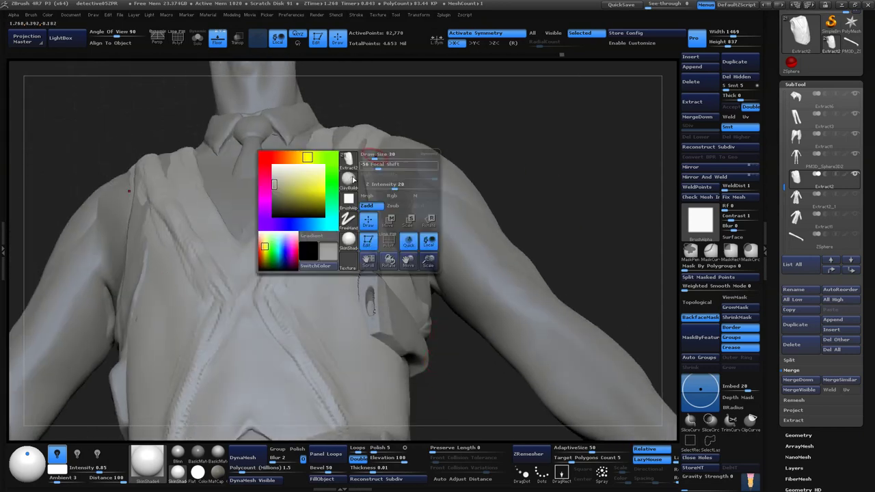
pyautogui.moveTo(375, 155); pyautogui.dragTo(377, 212)
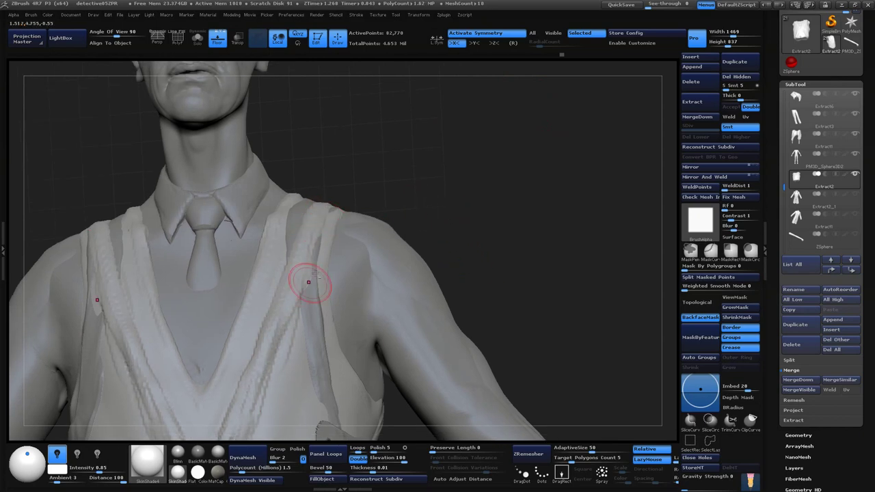
# - Reshape the V-fold on the waistcoat's lower back, then turn Solo off to show the figure
pyautogui.moveTo(348, 305); pyautogui.dragTo(349, 179)
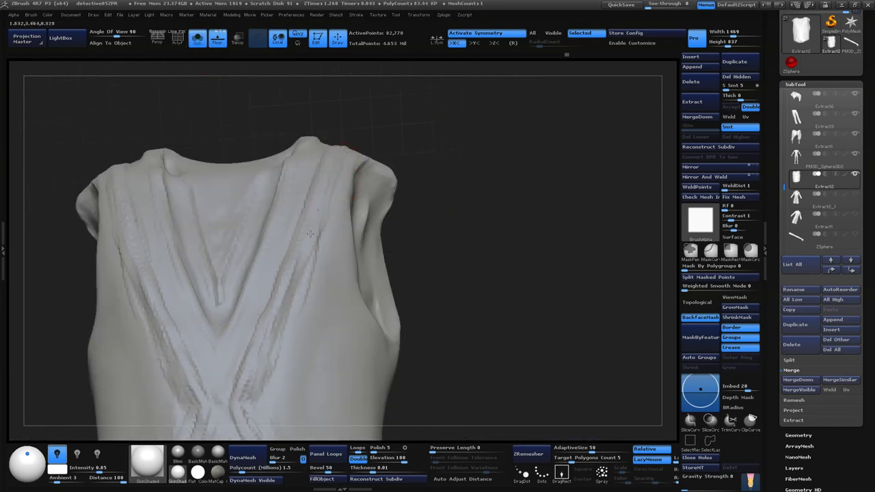
pyautogui.press('ctrl')
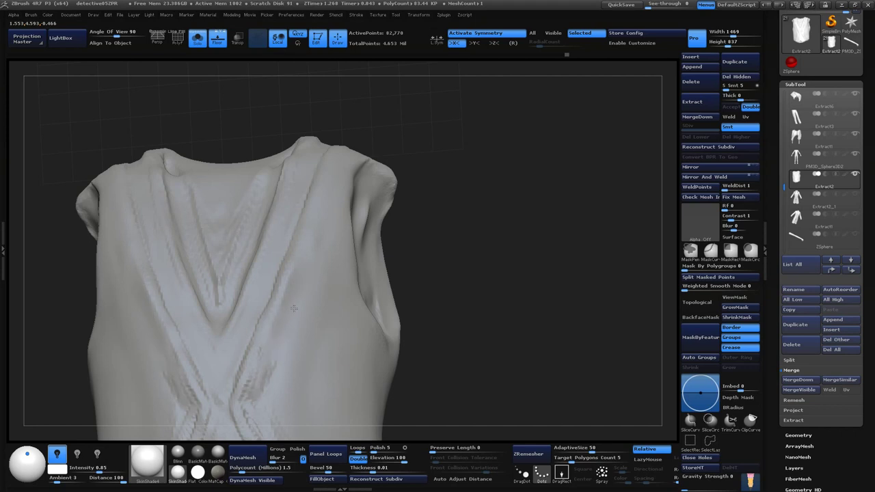
pyautogui.moveTo(410, 307)
pyautogui.mouseDown()
pyautogui.moveTo(498, 253)
pyautogui.moveTo(469, 326)
pyautogui.moveTo(520, 346)
pyautogui.moveTo(516, 230)
pyautogui.moveTo(239, 309)
pyautogui.mouseUp()
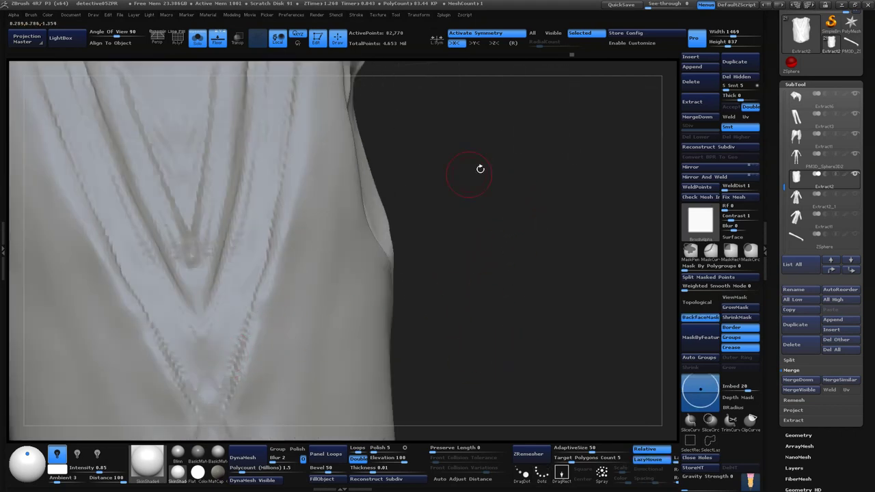
pyautogui.moveTo(480, 168); pyautogui.dragTo(254, 287)
pyautogui.moveTo(217, 375); pyautogui.dragTo(210, 380)
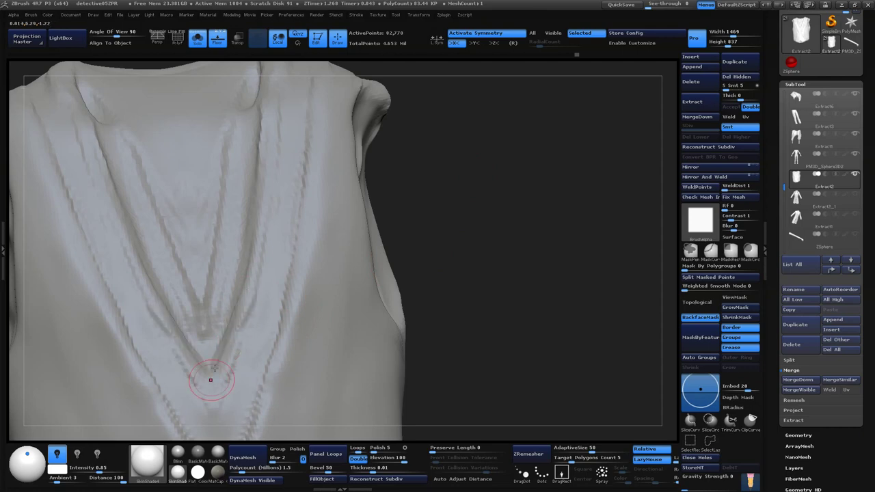
pyautogui.click(254, 68)
pyautogui.moveTo(400, 176)
pyautogui.mouseDown()
pyautogui.moveTo(586, 196)
pyautogui.moveTo(607, 263)
pyautogui.moveTo(531, 218)
pyautogui.moveTo(229, 229)
pyautogui.mouseUp()
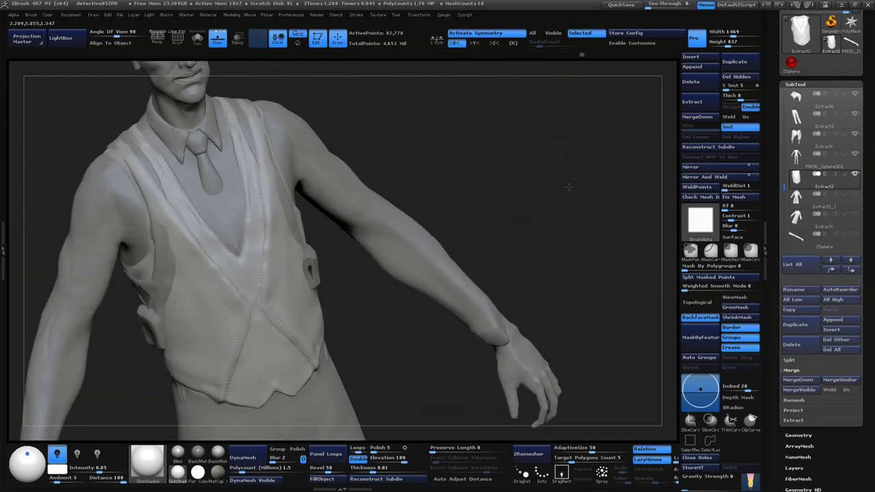
pyautogui.moveTo(422, 348)
pyautogui.mouseDown()
pyautogui.moveTo(422, 244)
pyautogui.moveTo(534, 148)
pyautogui.moveTo(524, 268)
pyautogui.moveTo(242, 189)
pyautogui.mouseUp()
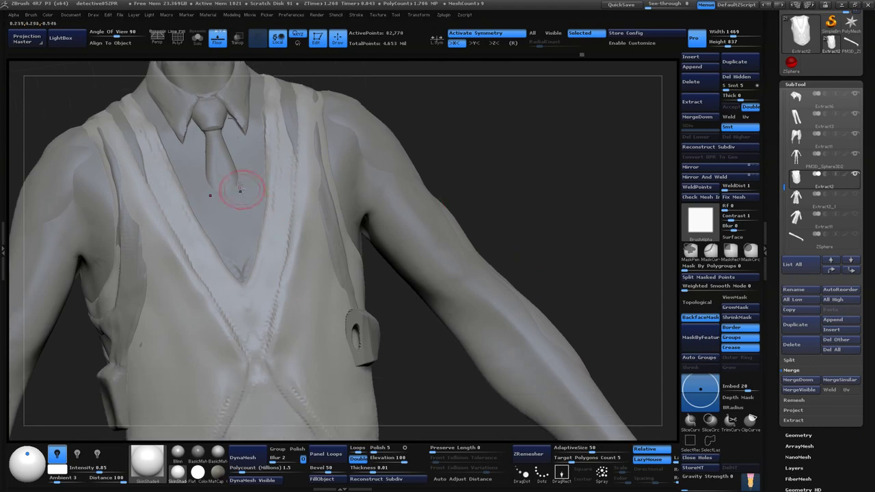
pyautogui.keyDown('alt'); pyautogui.click(260, 168); pyautogui.keyUp('alt')
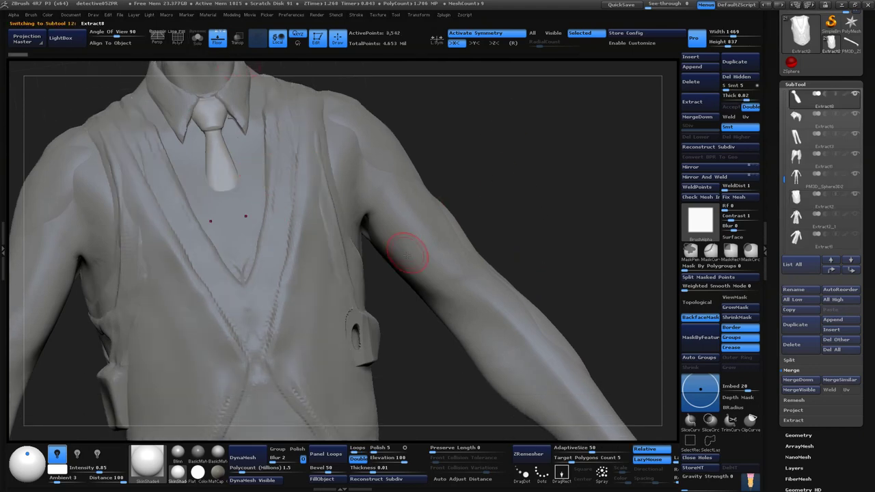
pyautogui.press('b')
pyautogui.press('s')
pyautogui.press('t')
pyautogui.moveTo(498, 171); pyautogui.dragTo(378, 73)
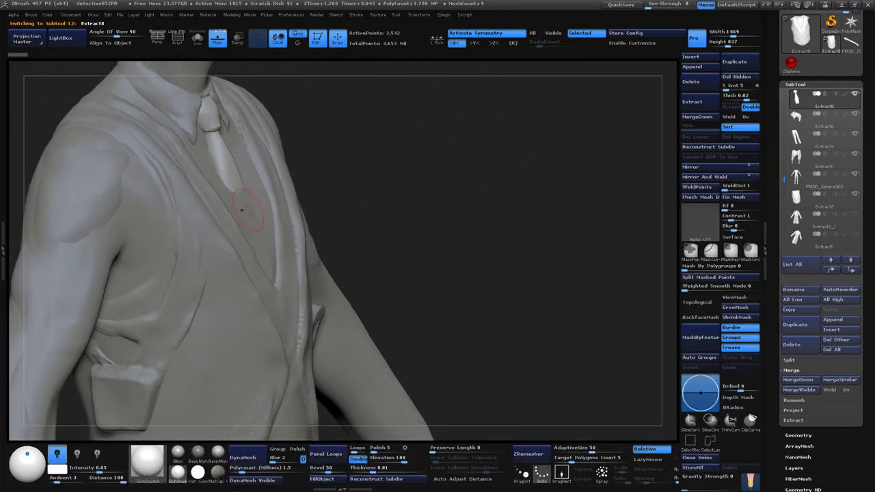
pyautogui.press('space')
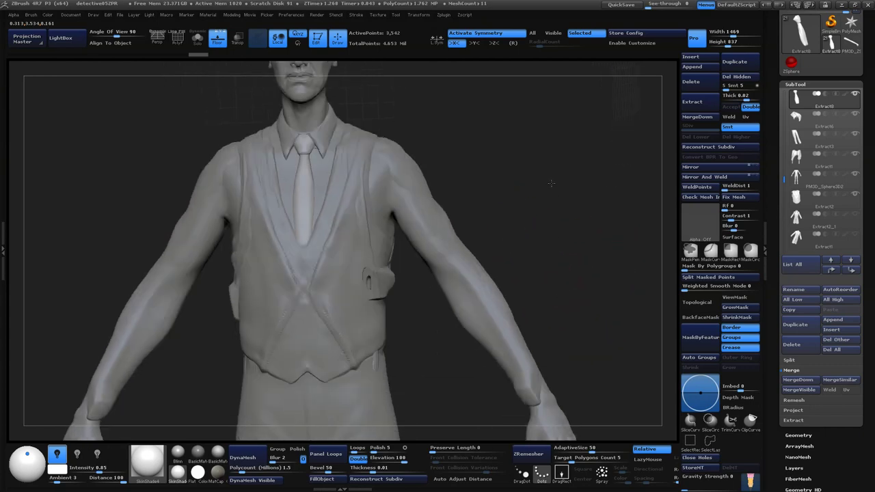
pyautogui.keyDown('alt'); pyautogui.click(353, 300); pyautogui.keyUp('alt')
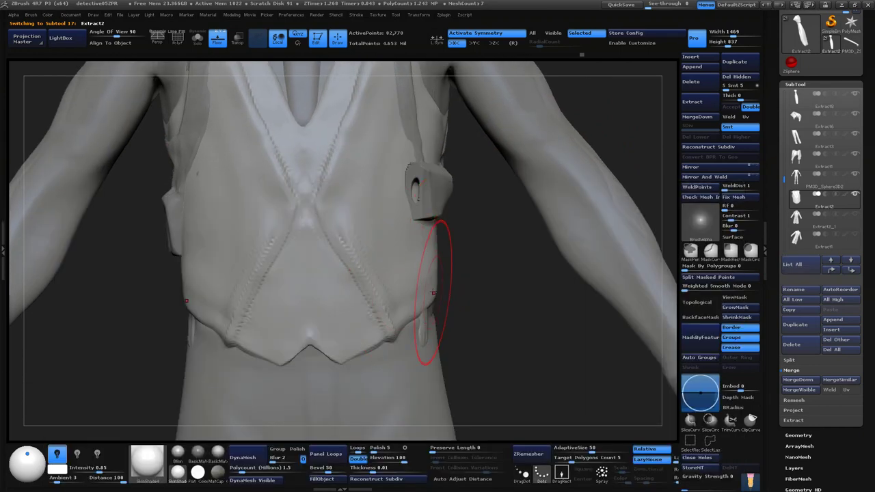
# - Set draw size from 88 to 75 and inspect the waistcoat's side tab and front
pyautogui.press('space')
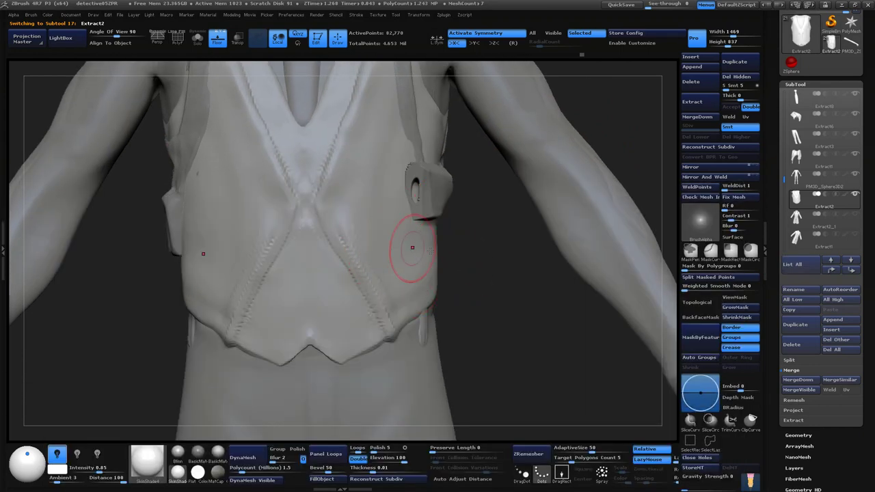
pyautogui.press('space')
pyautogui.moveTo(496, 299); pyautogui.dragTo(365, 201)
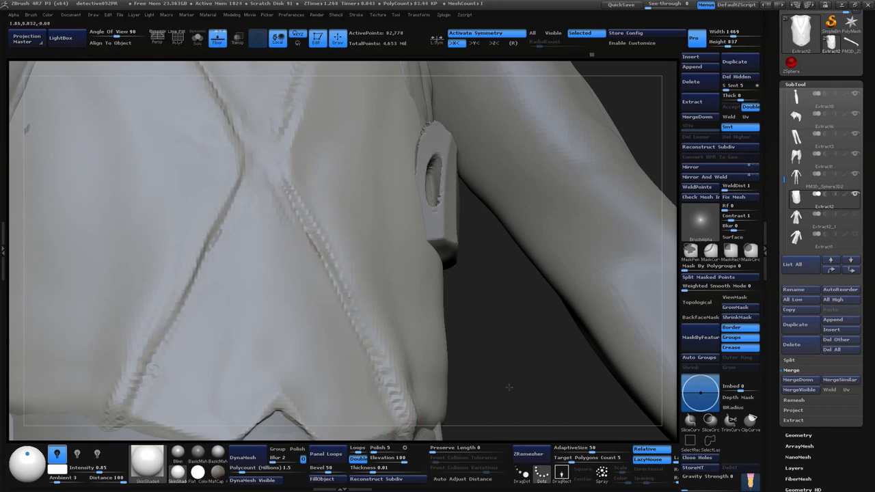
pyautogui.moveTo(310, 217); pyautogui.dragTo(428, 336)
pyautogui.moveTo(387, 380)
pyautogui.mouseDown()
pyautogui.moveTo(559, 357)
pyautogui.moveTo(531, 332)
pyautogui.moveTo(444, 381)
pyautogui.moveTo(546, 381)
pyautogui.moveTo(498, 343)
pyautogui.mouseUp()
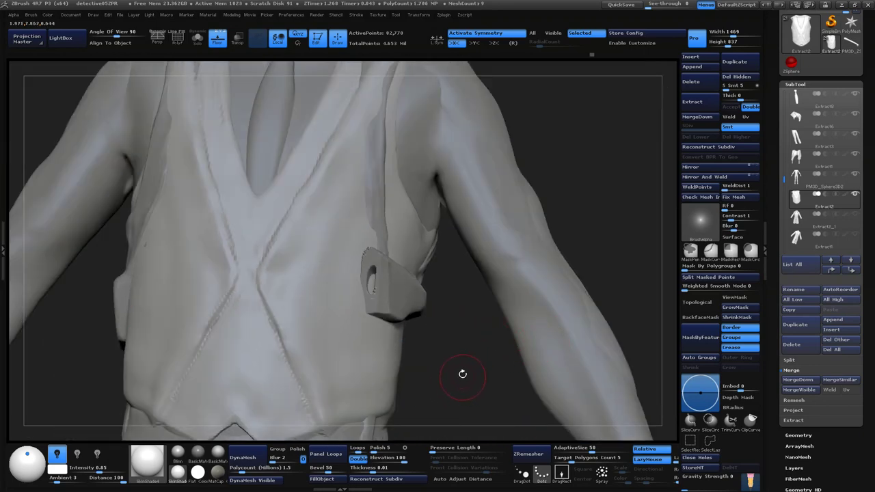
pyautogui.moveTo(394, 149); pyautogui.dragTo(549, 155)
pyautogui.moveTo(389, 171); pyautogui.dragTo(493, 146)
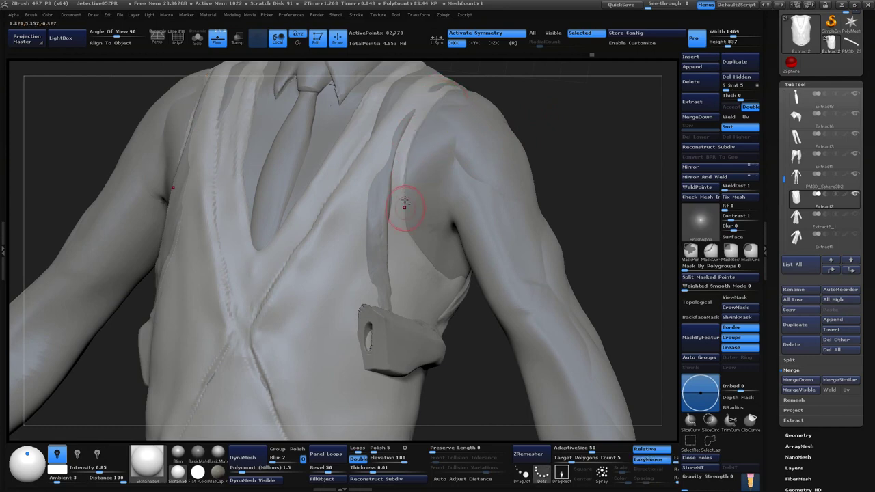
pyautogui.moveTo(435, 272); pyautogui.dragTo(402, 166)
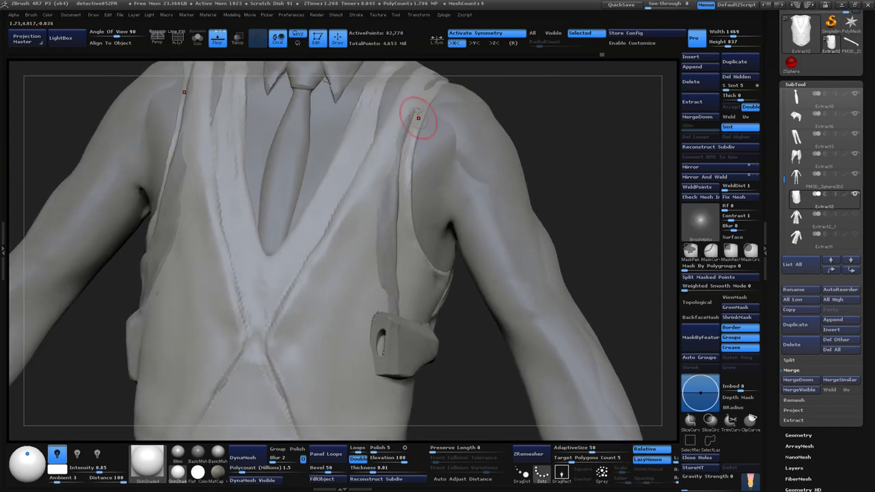
# - Smooth the shoulder beside the collar with an enlarged Smooth brush under X symmetry
pyautogui.press('space')
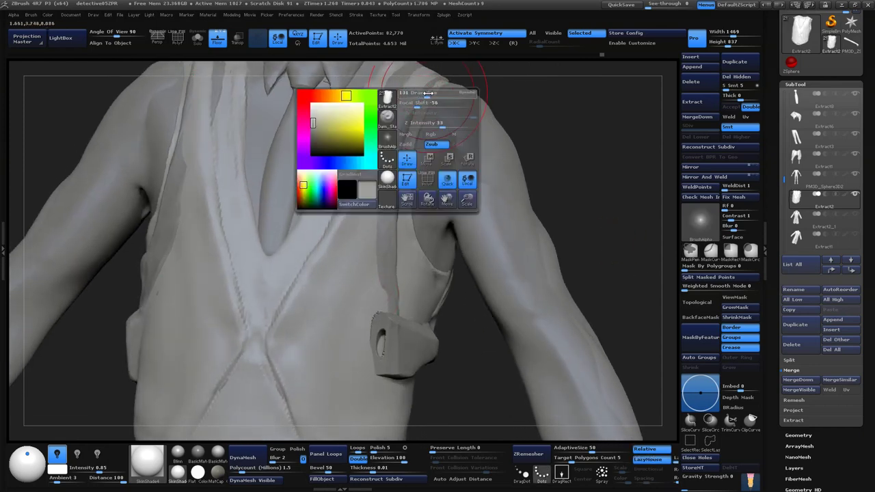
pyautogui.moveTo(415, 98); pyautogui.dragTo(438, 98)
pyautogui.moveTo(558, 163); pyautogui.dragTo(409, 181)
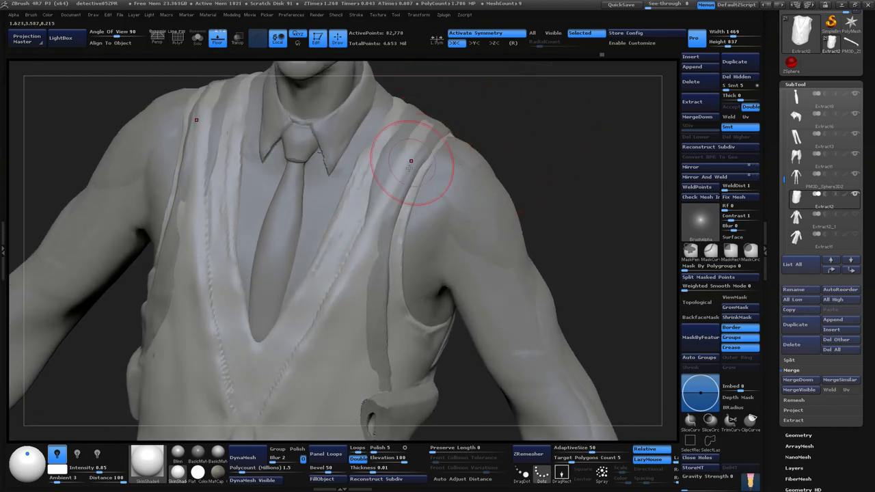
pyautogui.press('shift')
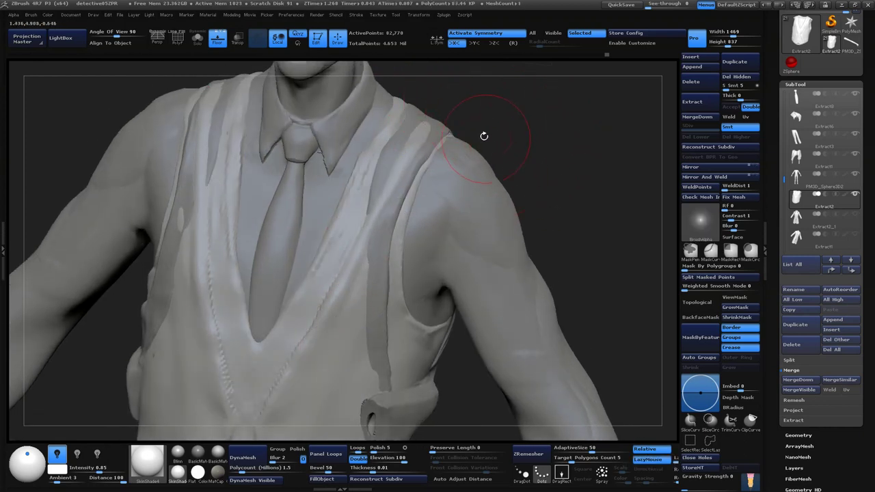
pyautogui.moveTo(448, 63); pyautogui.dragTo(473, 146)
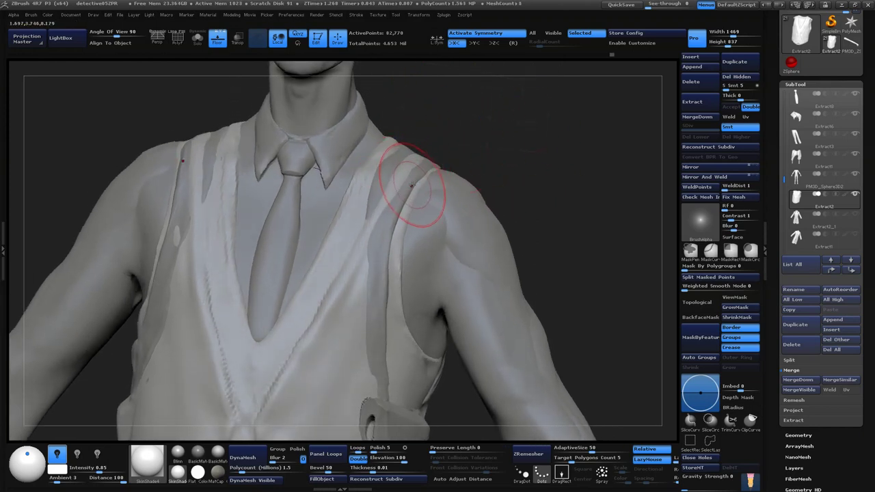
pyautogui.press('b')
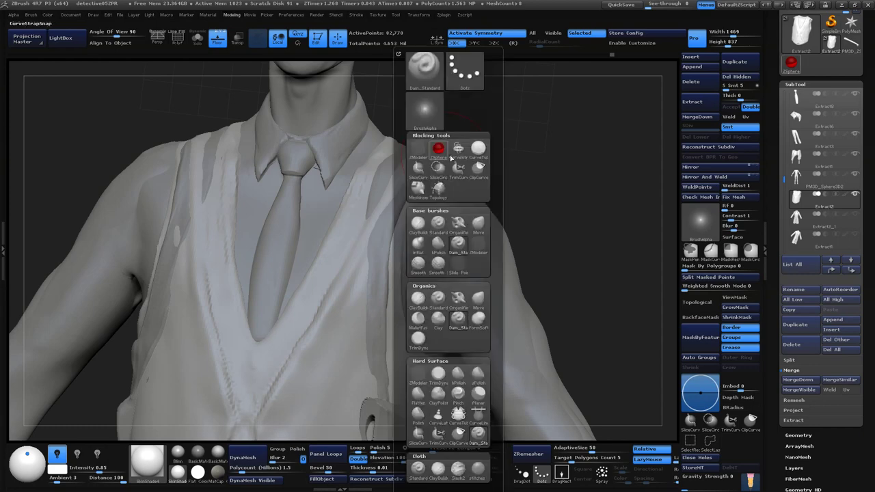
pyautogui.press('space')
pyautogui.moveTo(484, 148); pyautogui.dragTo(513, 148)
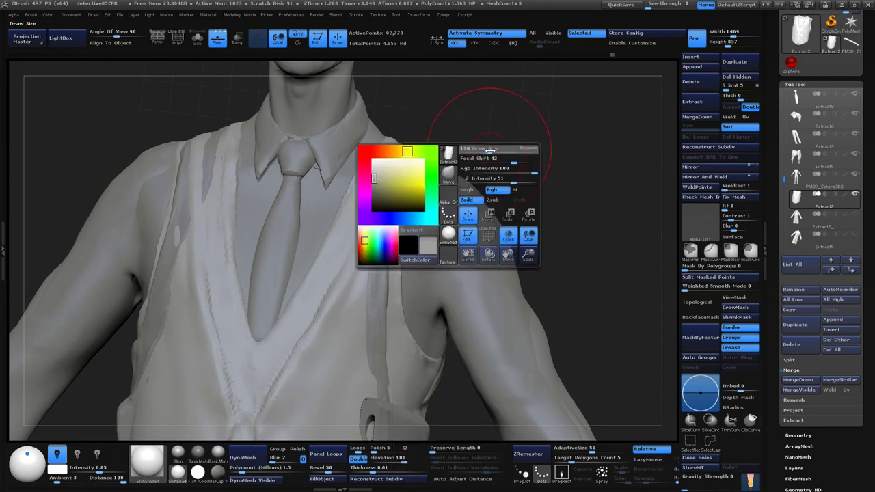
pyautogui.moveTo(420, 159); pyautogui.dragTo(372, 136)
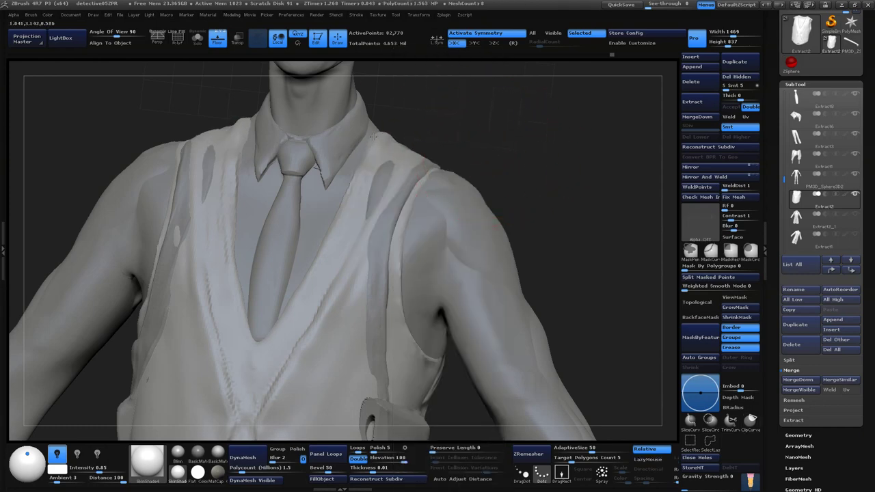
pyautogui.moveTo(517, 150)
pyautogui.mouseDown()
pyautogui.moveTo(545, 160)
pyautogui.moveTo(419, 157)
pyautogui.mouseUp()
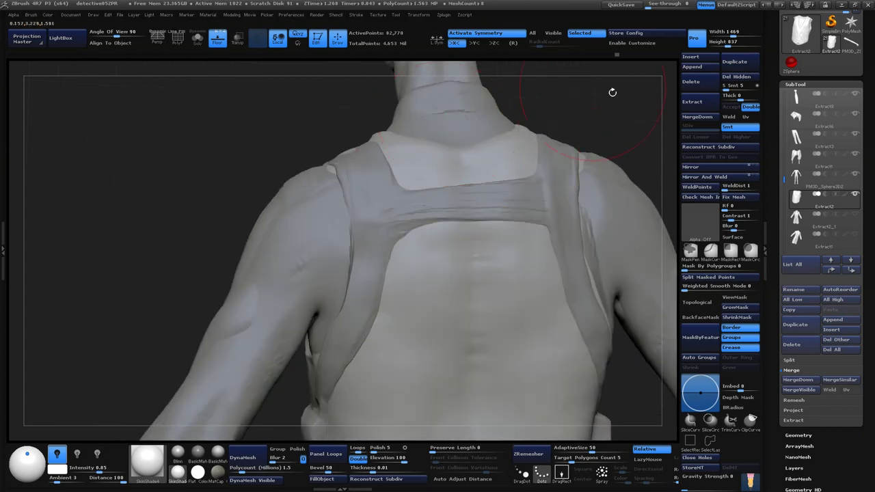
pyautogui.moveTo(611, 90)
pyautogui.mouseDown()
pyautogui.moveTo(554, 167)
pyautogui.moveTo(399, 221)
pyautogui.mouseUp()
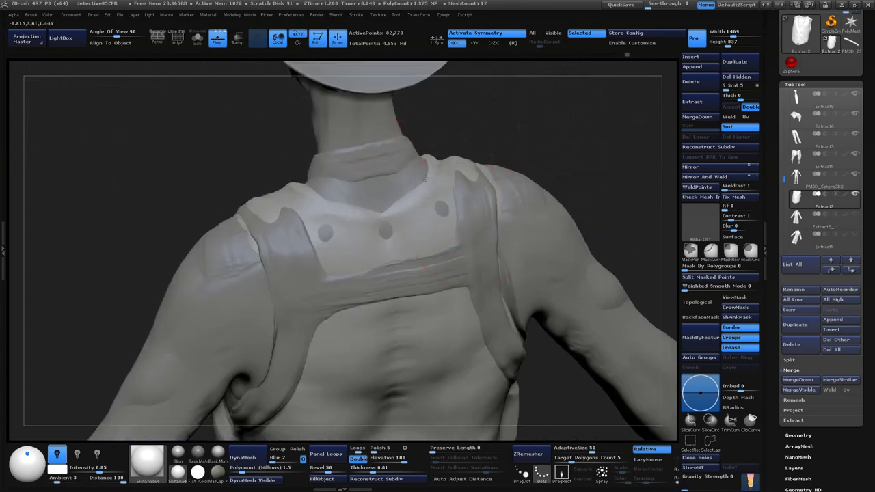
pyautogui.press('space')
pyautogui.press('space')
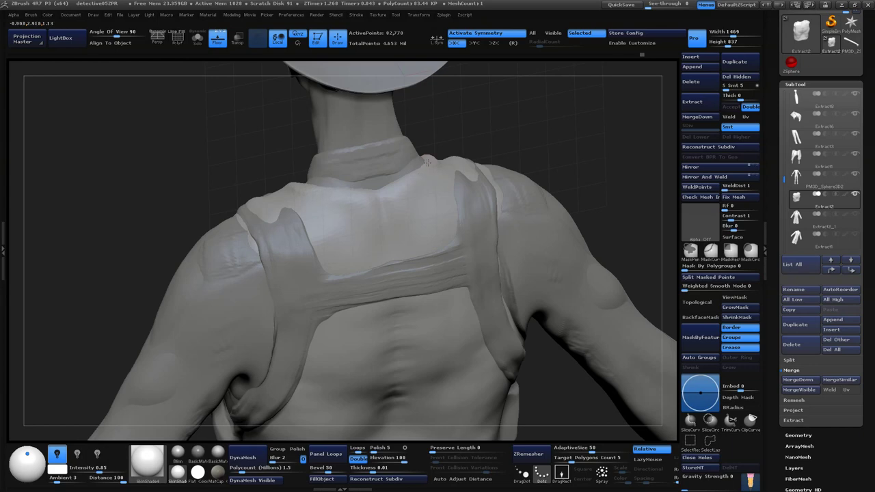
pyautogui.moveTo(426, 162)
pyautogui.mouseDown()
pyautogui.moveTo(595, 110)
pyautogui.moveTo(478, 147)
pyautogui.mouseUp()
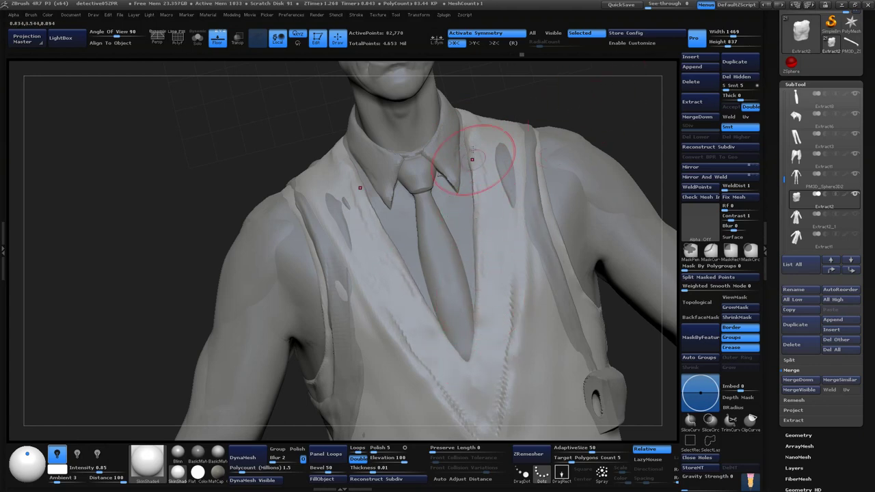
pyautogui.moveTo(588, 153)
pyautogui.mouseDown()
pyautogui.moveTo(635, 121)
pyautogui.moveTo(642, 68)
pyautogui.moveTo(547, 140)
pyautogui.mouseUp()
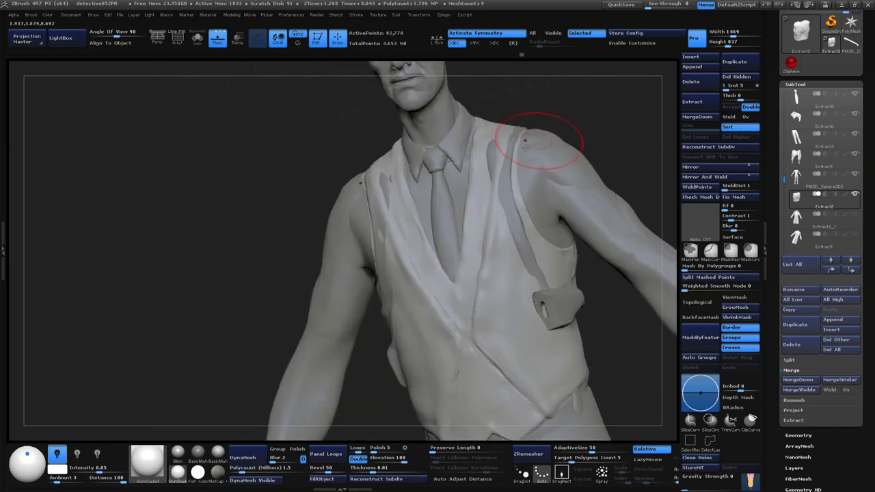
pyautogui.moveTo(492, 164)
pyautogui.mouseDown()
pyautogui.moveTo(450, 184)
pyautogui.moveTo(403, 182)
pyautogui.mouseUp()
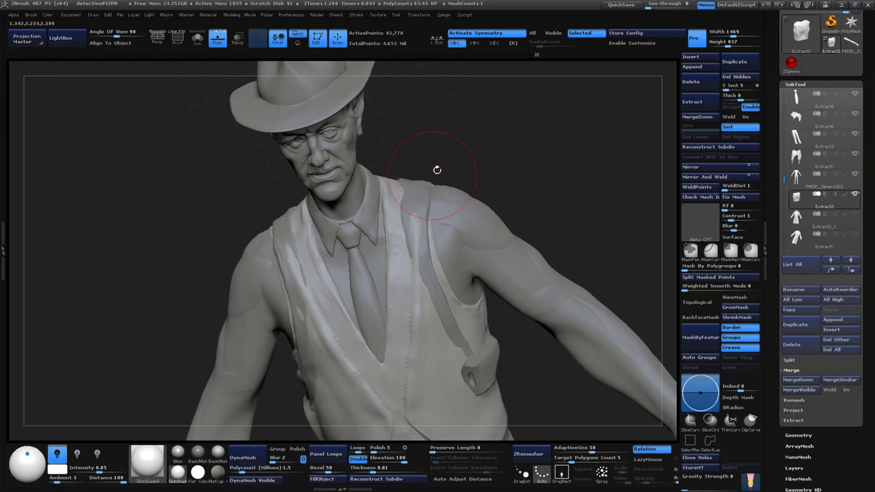
# - Make the Extract2 waistcoat the active subtool in the SubTool list
pyautogui.moveTo(437, 170); pyautogui.dragTo(407, 201)
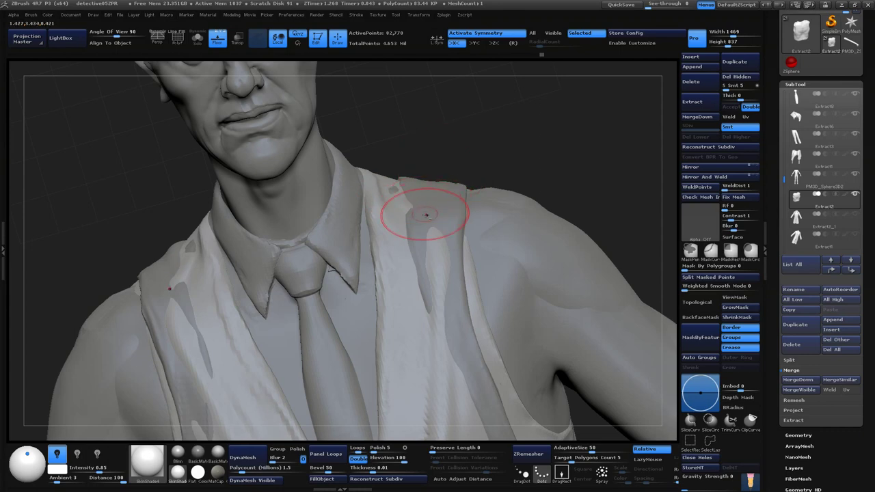
pyautogui.keyDown('alt'); pyautogui.click(418, 213); pyautogui.keyUp('alt')
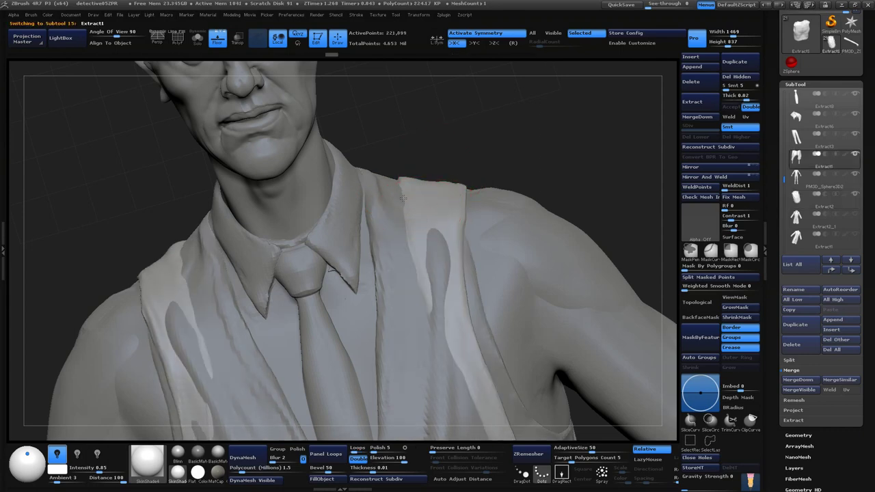
pyautogui.moveTo(487, 153)
pyautogui.keyDown('alt'); pyautogui.mouseDown()
pyautogui.moveTo(451, 160)
pyautogui.moveTo(531, 166)
pyautogui.moveTo(605, 125)
pyautogui.mouseUp(); pyautogui.keyUp('alt')
pyautogui.keyDown('alt'); pyautogui.click(425, 237); pyautogui.keyUp('alt')
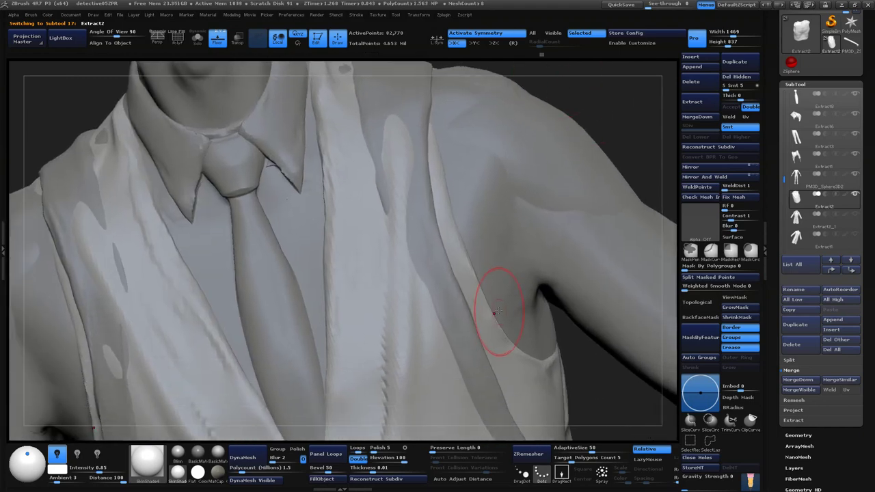
# - Pick a new sculpting brush and reduce it to draw size 50 with focal shift -56
pyautogui.press('b')
pyautogui.click(504, 201)
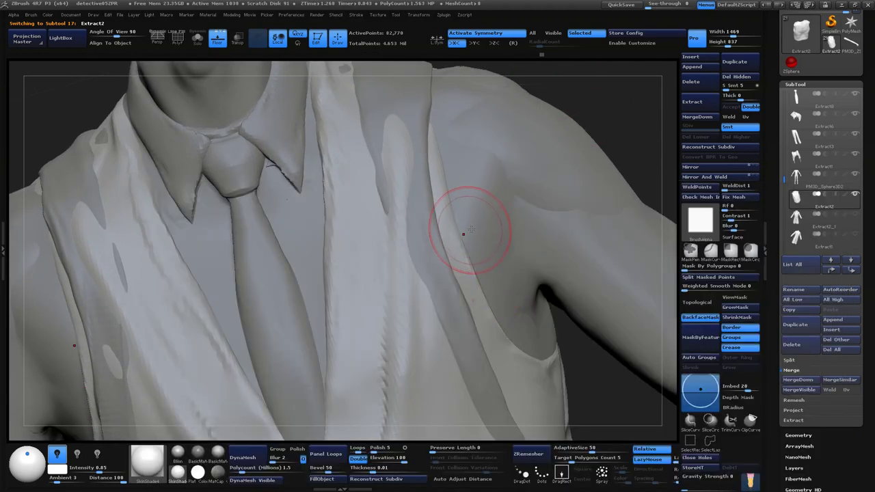
pyautogui.press('space')
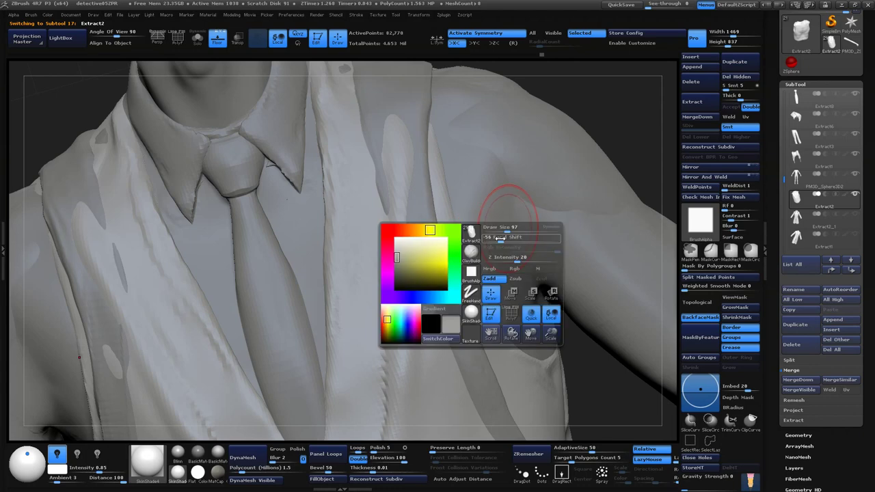
pyautogui.moveTo(512, 201); pyautogui.dragTo(498, 205)
pyautogui.keyDown('alt'); pyautogui.moveTo(616, 149); pyautogui.dragTo(405, 150); pyautogui.keyUp('alt')
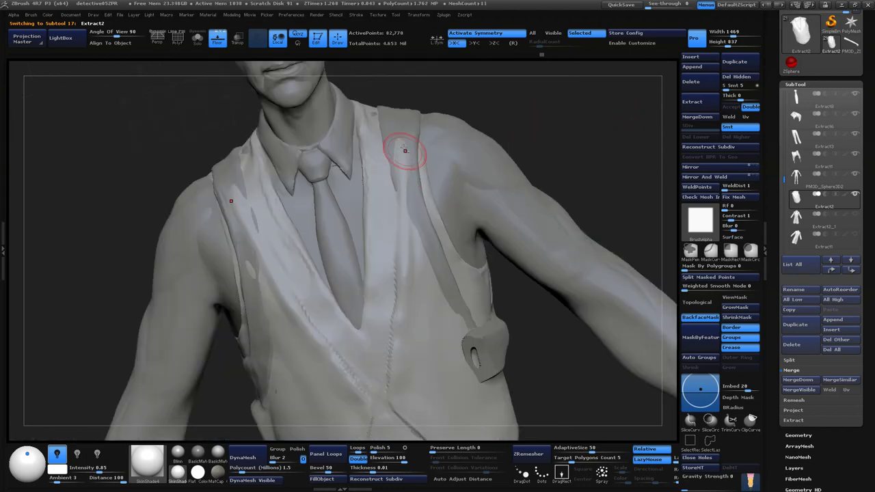
pyautogui.moveTo(591, 132); pyautogui.dragTo(547, 160)
pyautogui.press('space')
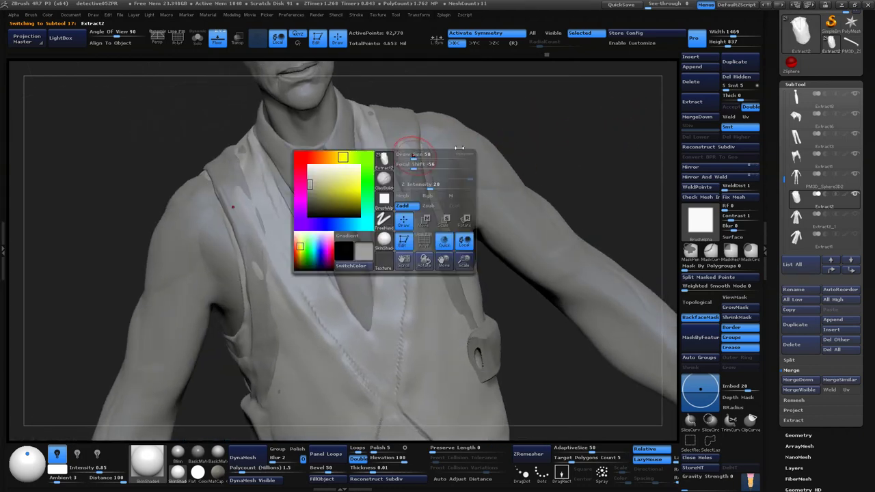
pyautogui.moveTo(414, 147); pyautogui.dragTo(551, 110, button='right')
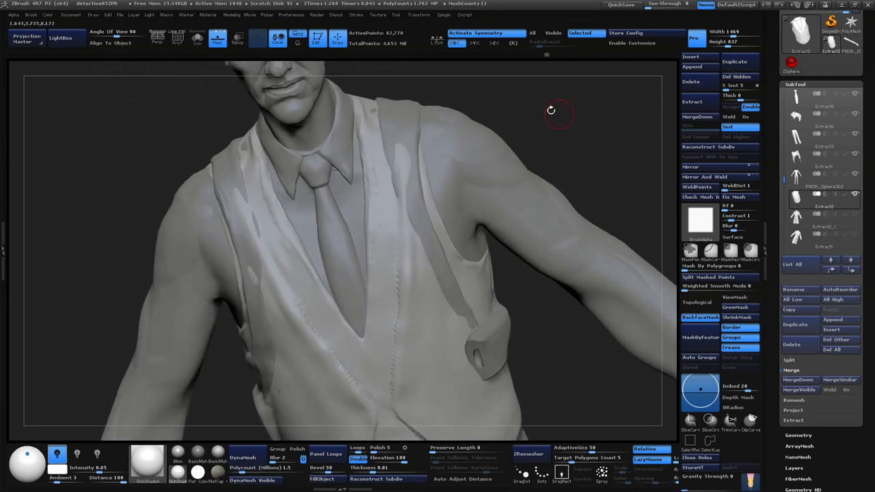
pyautogui.click(197, 39)
pyautogui.moveTo(572, 129); pyautogui.dragTo(490, 151)
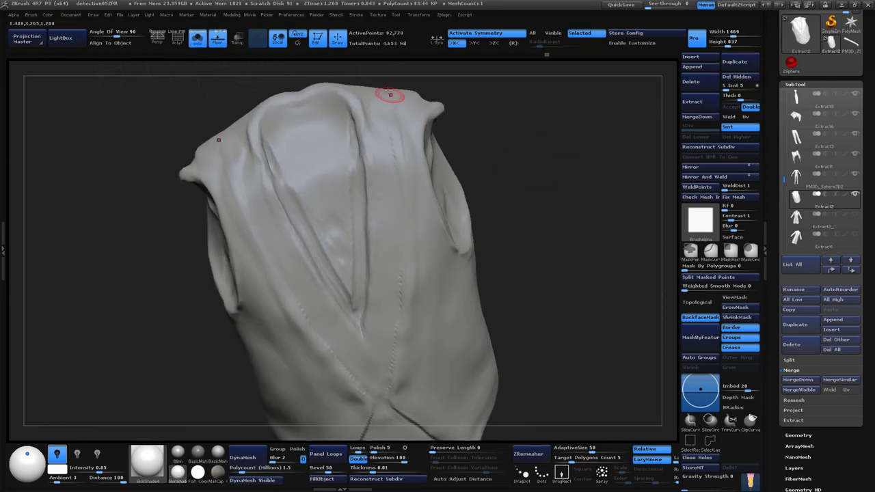
pyautogui.moveTo(529, 220); pyautogui.dragTo(525, 281)
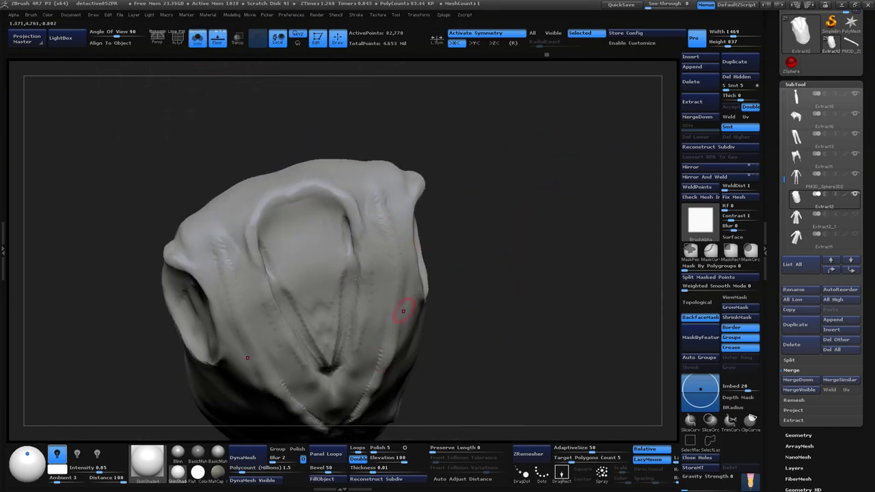
pyautogui.moveTo(453, 231); pyautogui.dragTo(388, 190)
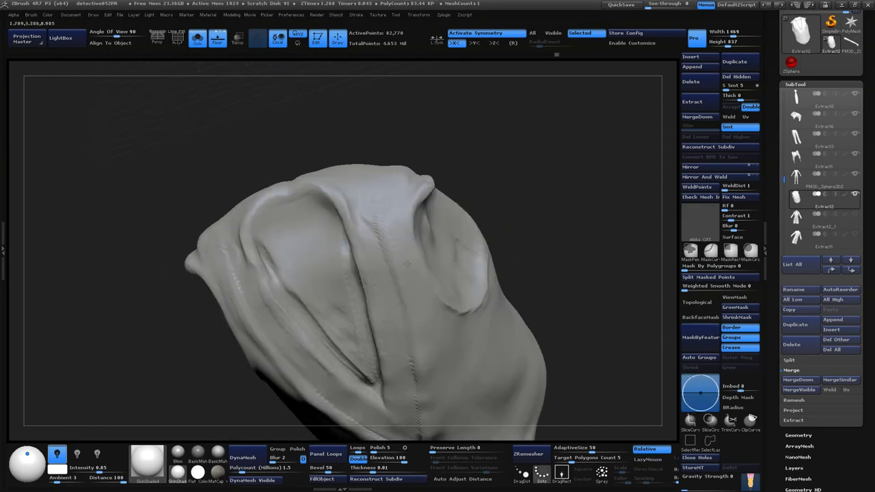
pyautogui.moveTo(407, 264); pyautogui.dragTo(462, 237)
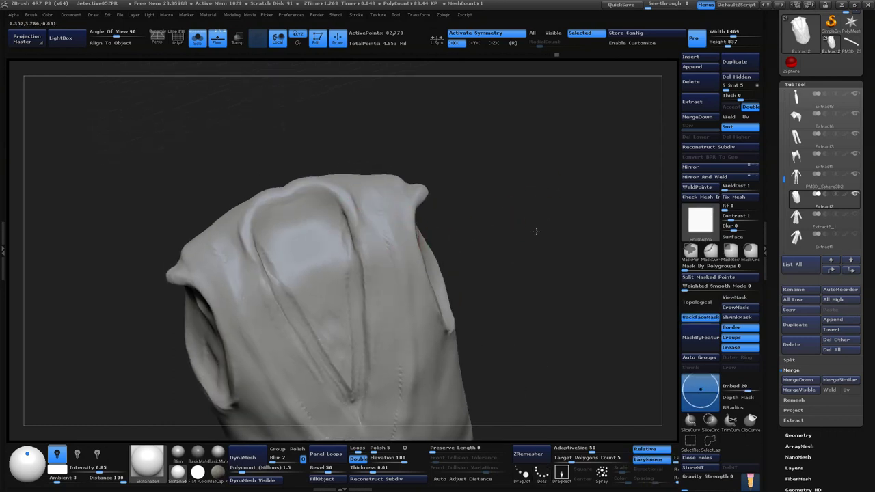
pyautogui.moveTo(536, 232)
pyautogui.mouseDown()
pyautogui.moveTo(357, 176)
pyautogui.moveTo(475, 225)
pyautogui.moveTo(497, 168)
pyautogui.moveTo(384, 230)
pyautogui.mouseUp()
pyautogui.moveTo(390, 371)
pyautogui.keyDown('alt'); pyautogui.mouseDown()
pyautogui.moveTo(469, 228)
pyautogui.moveTo(376, 215)
pyautogui.mouseUp(); pyautogui.keyUp('alt')
pyautogui.keyDown('alt'); pyautogui.moveTo(413, 384); pyautogui.dragTo(508, 200); pyautogui.keyUp('alt')
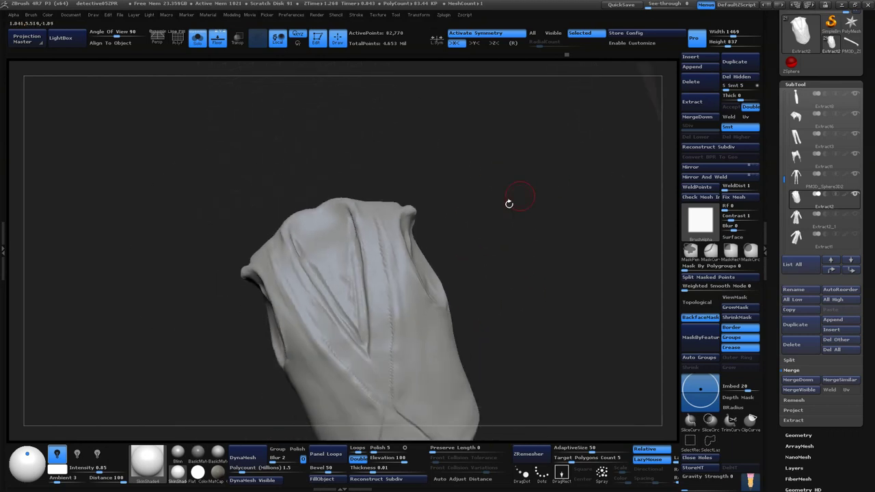
pyautogui.moveTo(390, 220)
pyautogui.keyDown('alt'); pyautogui.mouseDown()
pyautogui.moveTo(498, 259)
pyautogui.moveTo(532, 178)
pyautogui.mouseUp(); pyautogui.keyUp('alt')
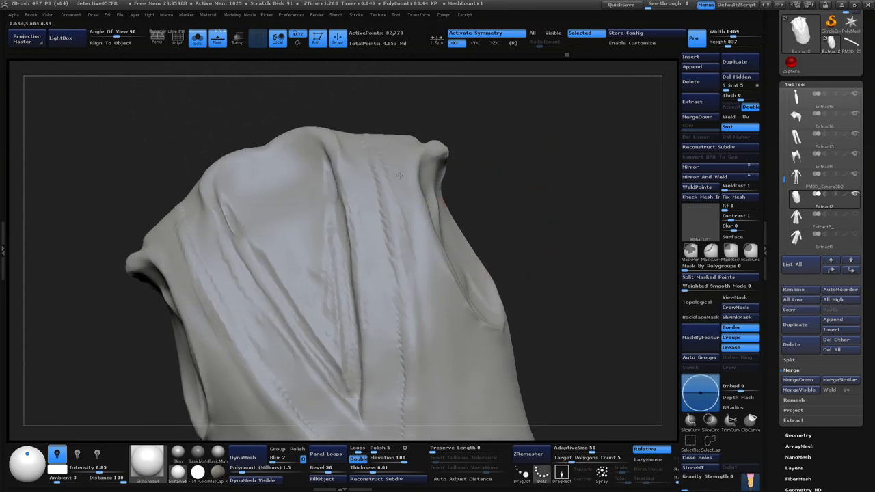
pyautogui.moveTo(509, 287)
pyautogui.mouseDown()
pyautogui.moveTo(531, 255)
pyautogui.moveTo(406, 179)
pyautogui.mouseUp()
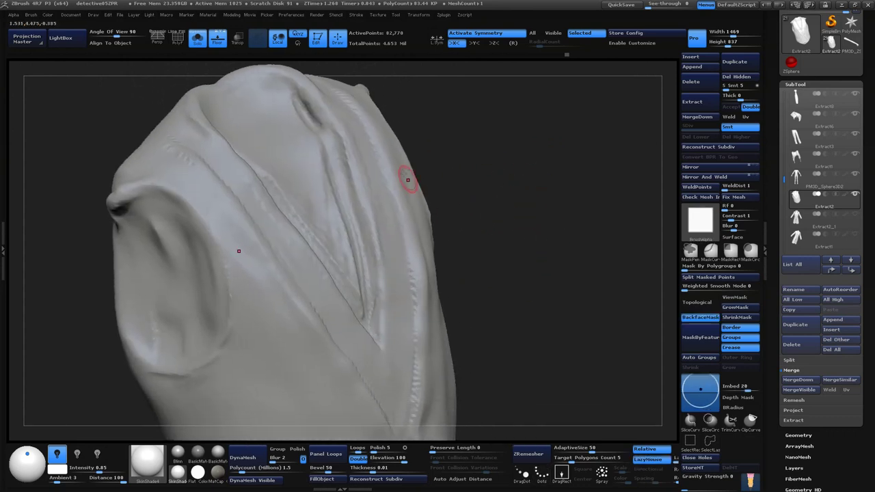
pyautogui.moveTo(476, 337)
pyautogui.mouseDown()
pyautogui.moveTo(515, 271)
pyautogui.moveTo(469, 215)
pyautogui.mouseUp()
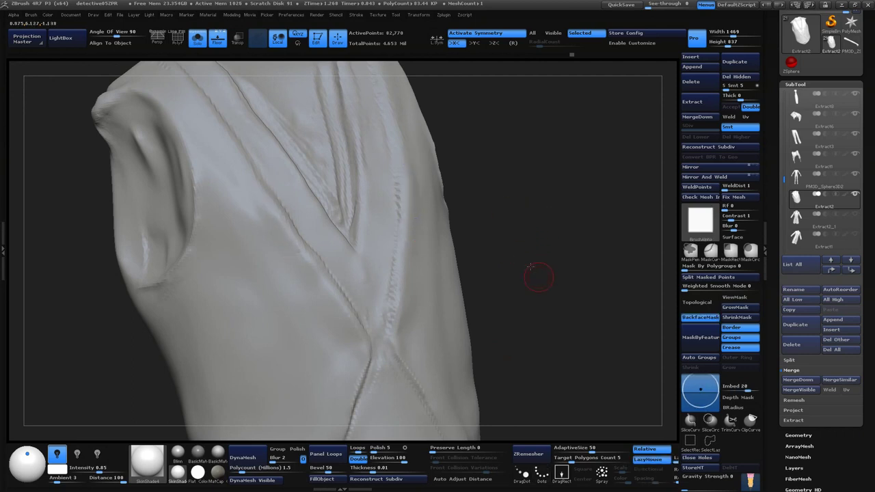
pyautogui.moveTo(537, 273); pyautogui.dragTo(398, 237)
pyautogui.moveTo(556, 234); pyautogui.dragTo(543, 264)
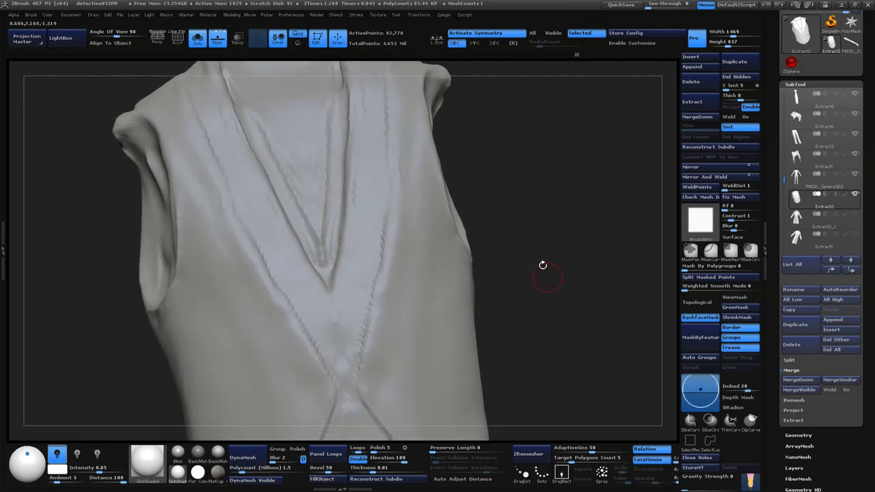
pyautogui.moveTo(527, 218); pyautogui.dragTo(523, 230)
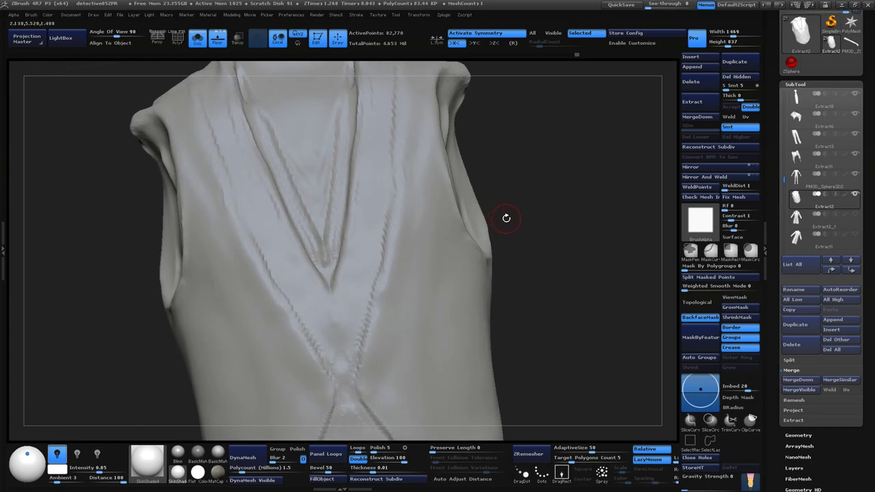
pyautogui.press('b')
pyautogui.keyDown('ctrl'); pyautogui.click(503, 171); pyautogui.keyUp('ctrl')
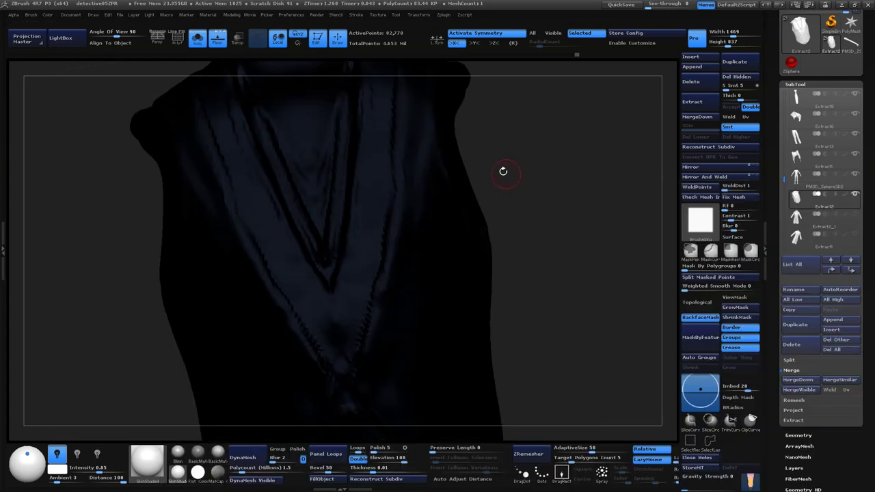
pyautogui.keyDown('ctrl'); pyautogui.click(535, 187); pyautogui.keyUp('ctrl')
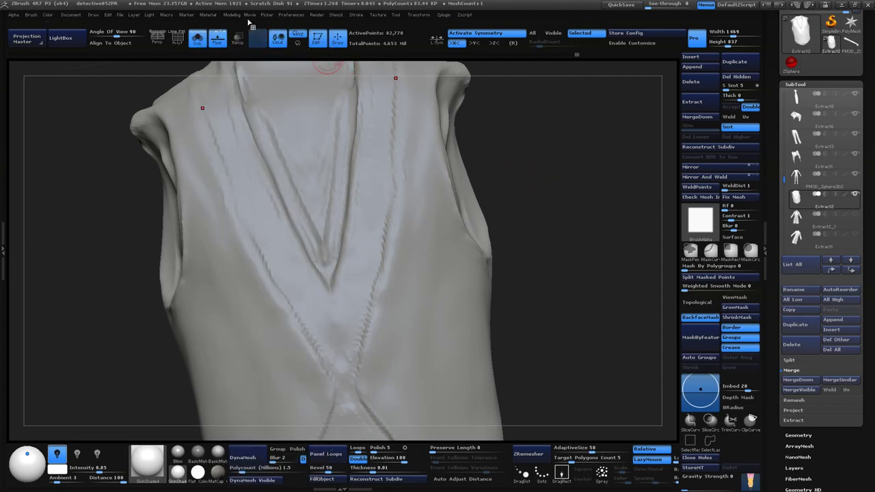
pyautogui.moveTo(559, 241); pyautogui.dragTo(549, 241)
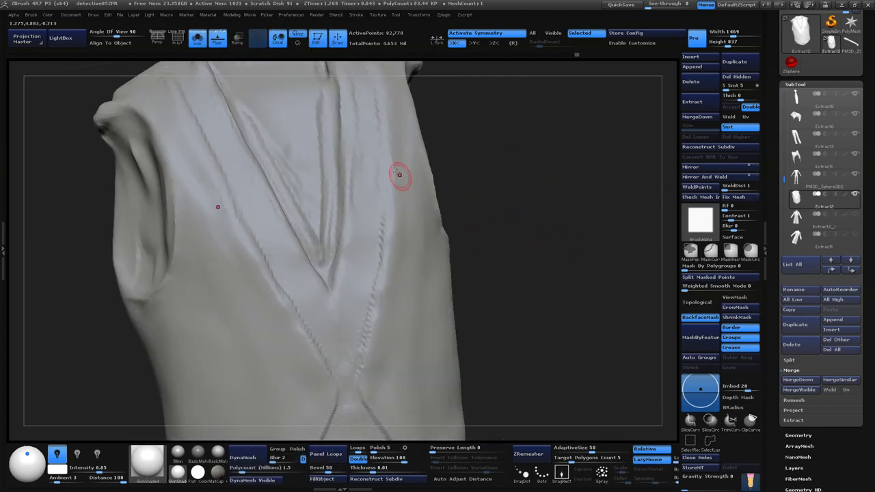
pyautogui.moveTo(478, 218); pyautogui.dragTo(500, 235)
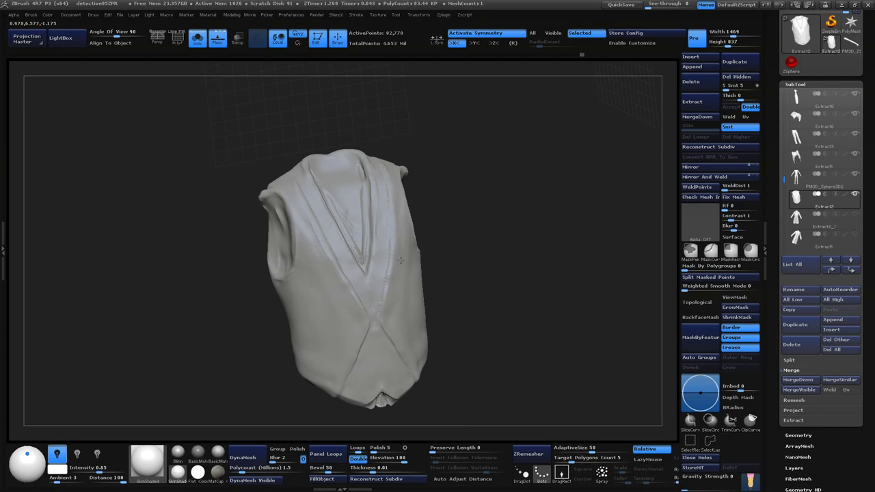
pyautogui.moveTo(401, 260)
pyautogui.mouseDown()
pyautogui.moveTo(471, 217)
pyautogui.moveTo(411, 302)
pyautogui.moveTo(423, 373)
pyautogui.mouseUp()
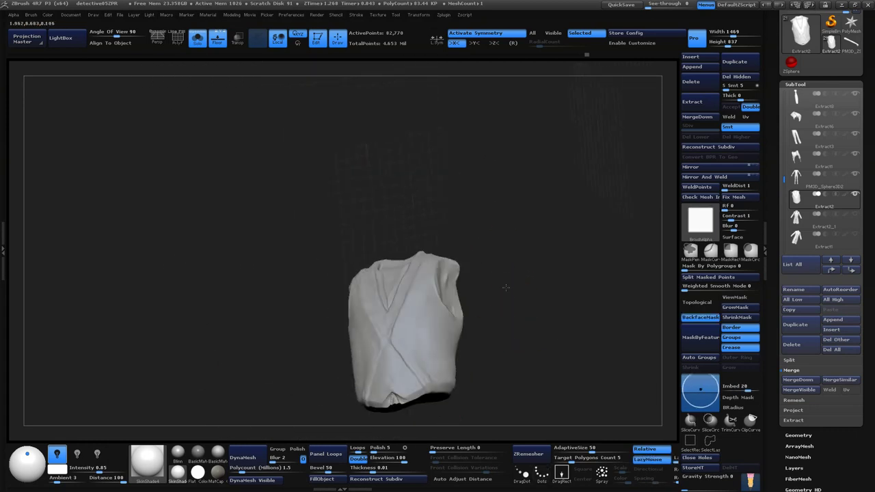
pyautogui.moveTo(539, 330)
pyautogui.mouseDown()
pyautogui.moveTo(537, 196)
pyautogui.moveTo(582, 262)
pyautogui.moveTo(549, 273)
pyautogui.mouseUp()
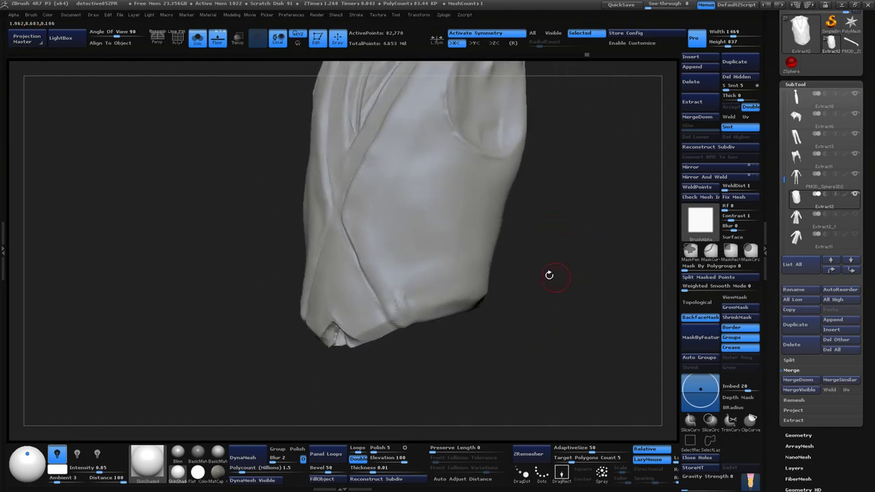
pyautogui.press('space')
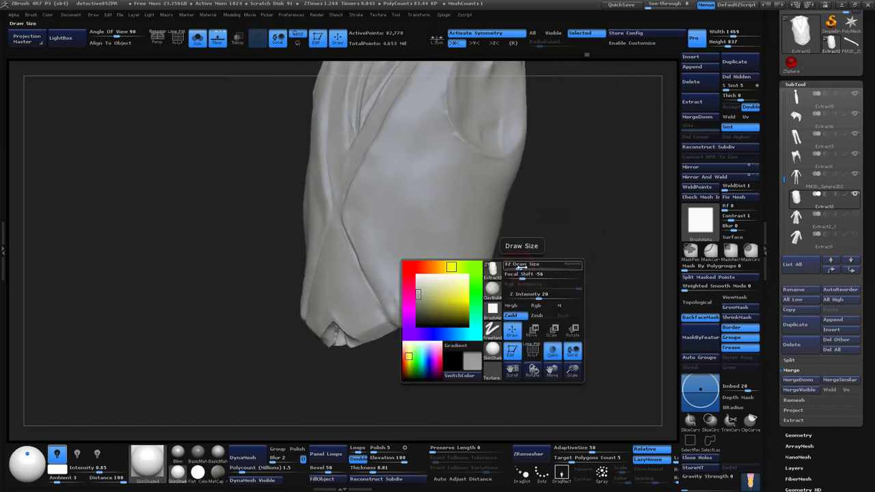
pyautogui.moveTo(565, 228); pyautogui.dragTo(399, 306)
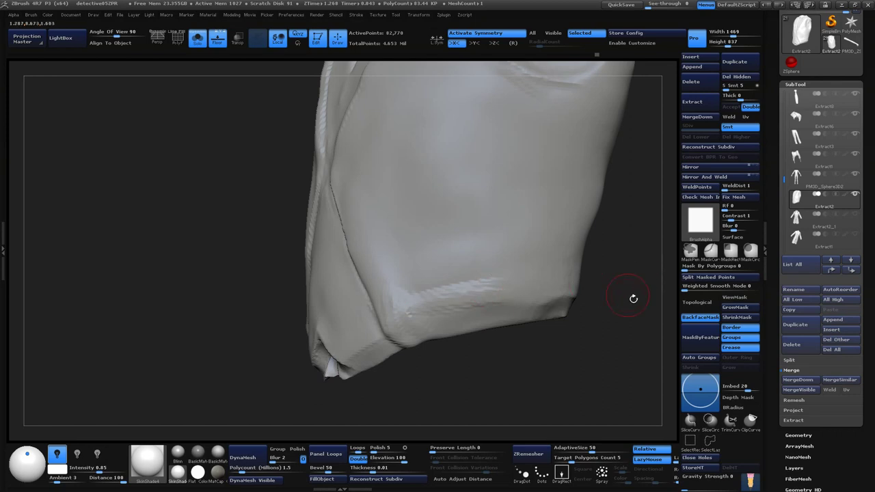
pyautogui.moveTo(634, 299)
pyautogui.mouseDown()
pyautogui.moveTo(405, 300)
pyautogui.moveTo(484, 299)
pyautogui.mouseUp()
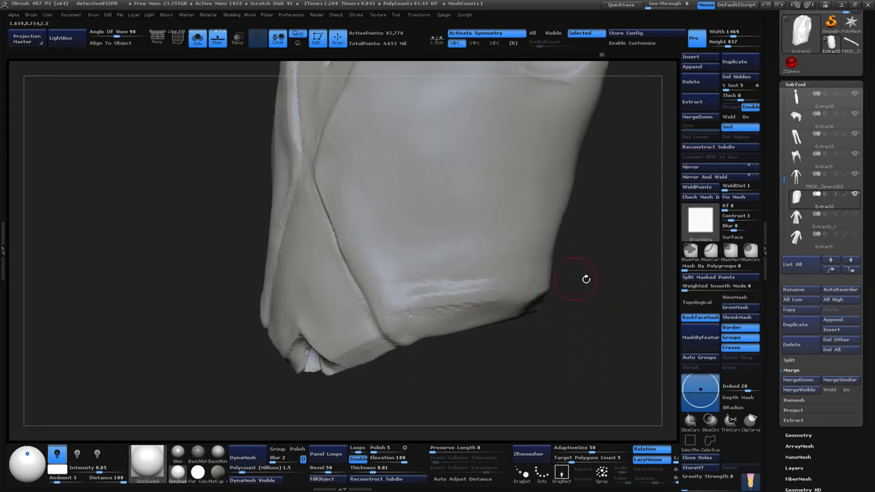
pyautogui.moveTo(586, 278)
pyautogui.mouseDown()
pyautogui.moveTo(410, 287)
pyautogui.moveTo(367, 214)
pyautogui.mouseUp()
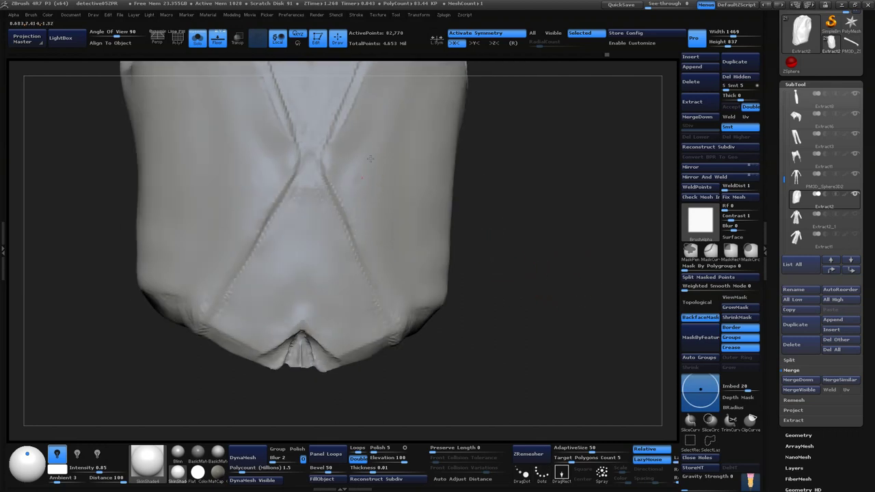
pyautogui.moveTo(561, 216); pyautogui.dragTo(474, 182)
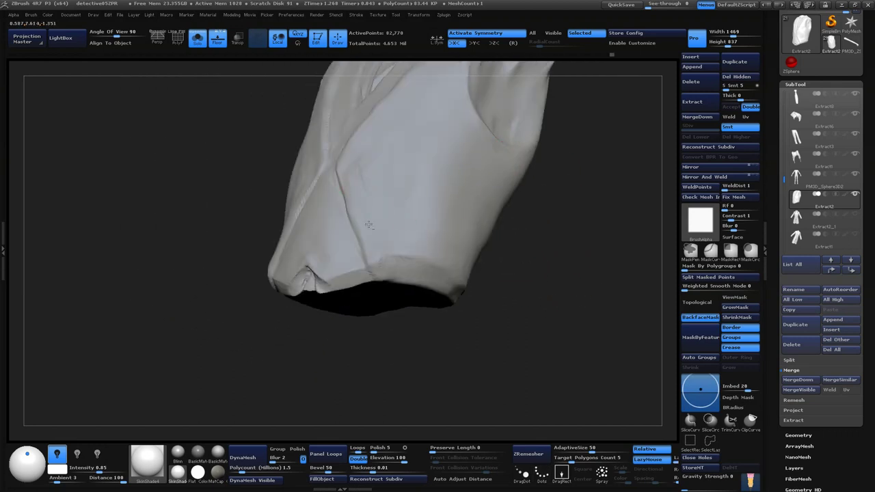
pyautogui.moveTo(476, 312)
pyautogui.mouseDown()
pyautogui.moveTo(488, 285)
pyautogui.moveTo(421, 230)
pyautogui.mouseUp()
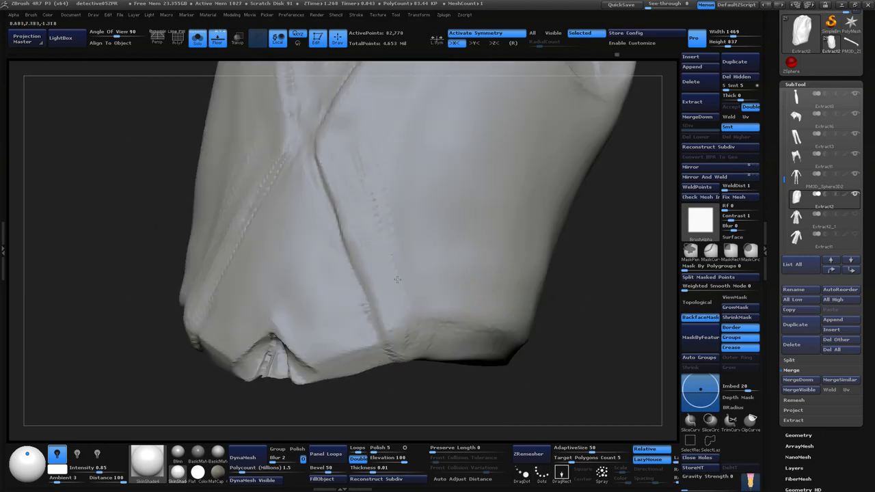
pyautogui.press('ctrl')
pyautogui.moveTo(473, 375); pyautogui.dragTo(519, 362)
pyautogui.moveTo(556, 313)
pyautogui.mouseDown()
pyautogui.moveTo(595, 308)
pyautogui.moveTo(586, 336)
pyautogui.moveTo(512, 283)
pyautogui.mouseUp()
pyautogui.press('space')
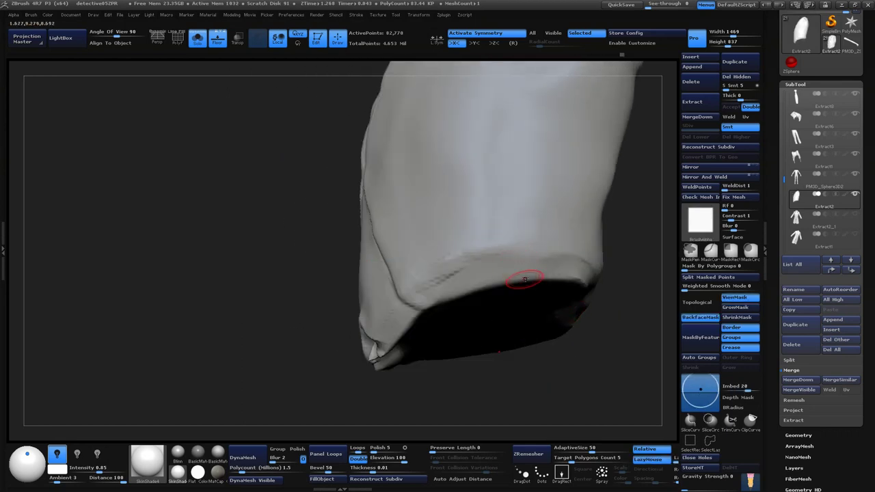
# - Mask a ring around the waistcoat's bottom cap and invert it so only the cap is free
pyautogui.press('space')
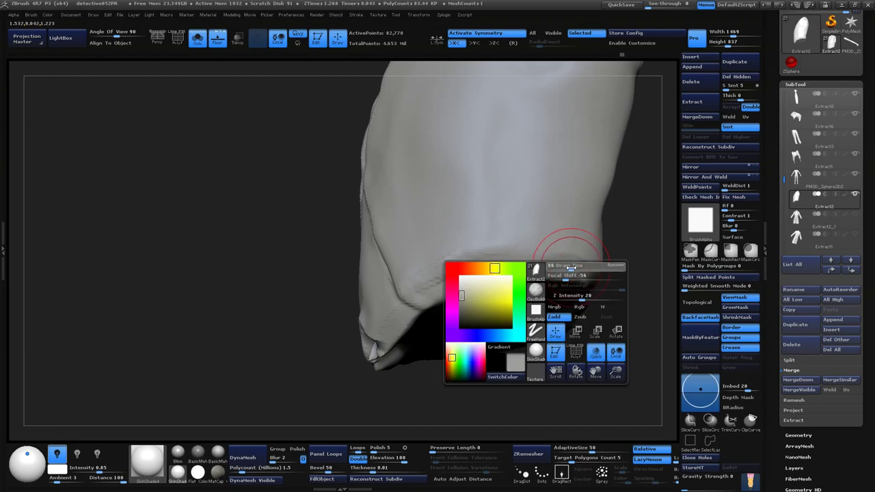
pyautogui.moveTo(641, 290)
pyautogui.mouseDown()
pyautogui.moveTo(581, 305)
pyautogui.moveTo(579, 337)
pyautogui.mouseUp()
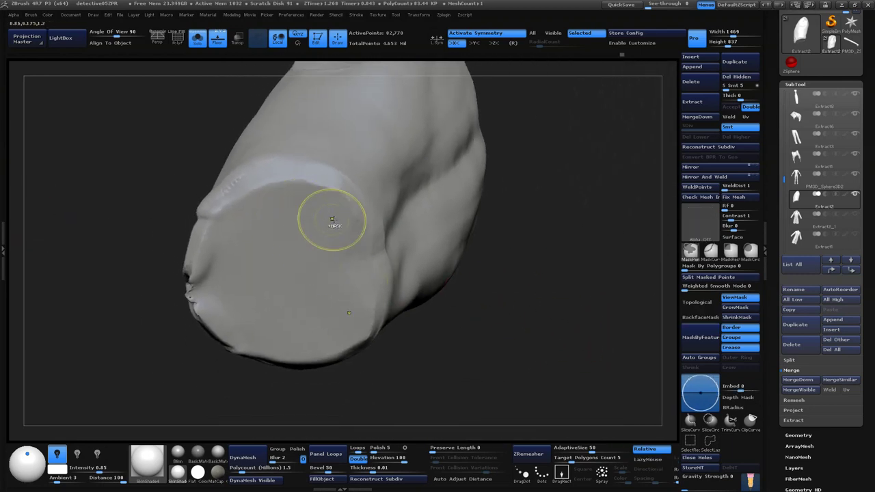
pyautogui.moveTo(346, 244)
pyautogui.keyDown('ctrl'); pyautogui.mouseDown()
pyautogui.moveTo(229, 207)
pyautogui.moveTo(356, 243)
pyautogui.mouseUp(); pyautogui.keyUp('ctrl')
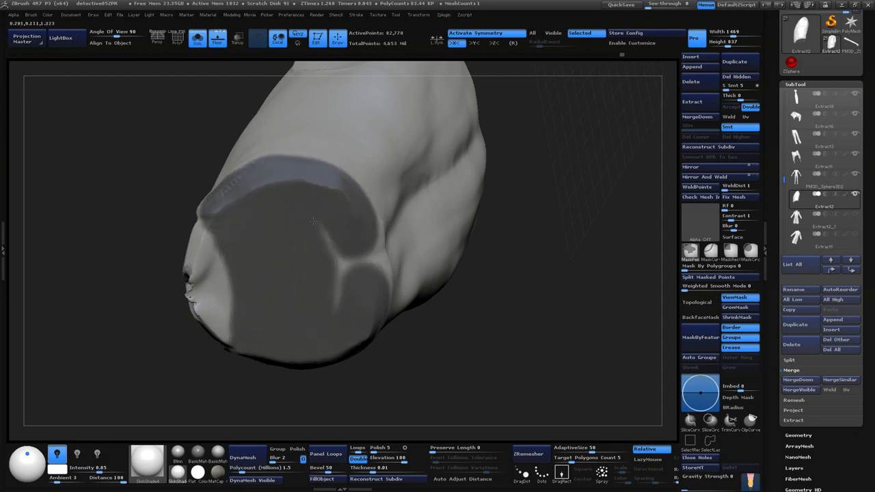
pyautogui.keyDown('ctrl'); pyautogui.click(504, 273); pyautogui.keyUp('ctrl')
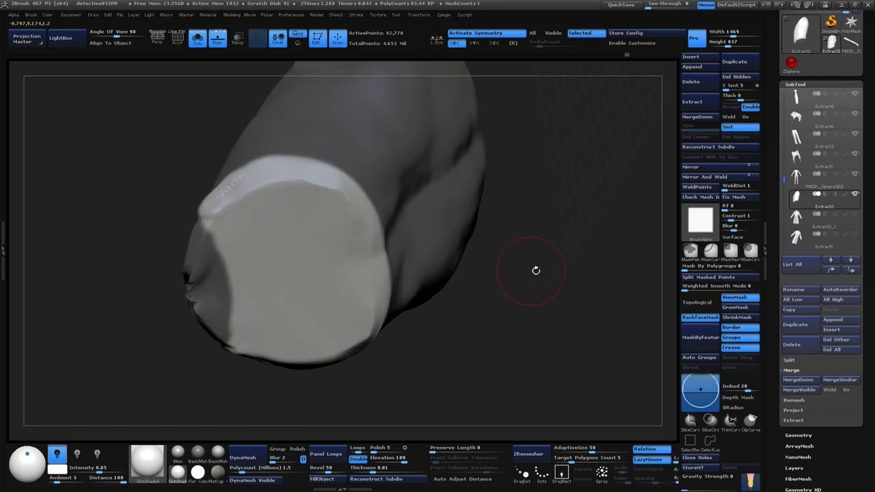
pyautogui.moveTo(536, 269)
pyautogui.mouseDown()
pyautogui.moveTo(554, 305)
pyautogui.moveTo(496, 293)
pyautogui.moveTo(481, 259)
pyautogui.moveTo(497, 254)
pyautogui.mouseUp()
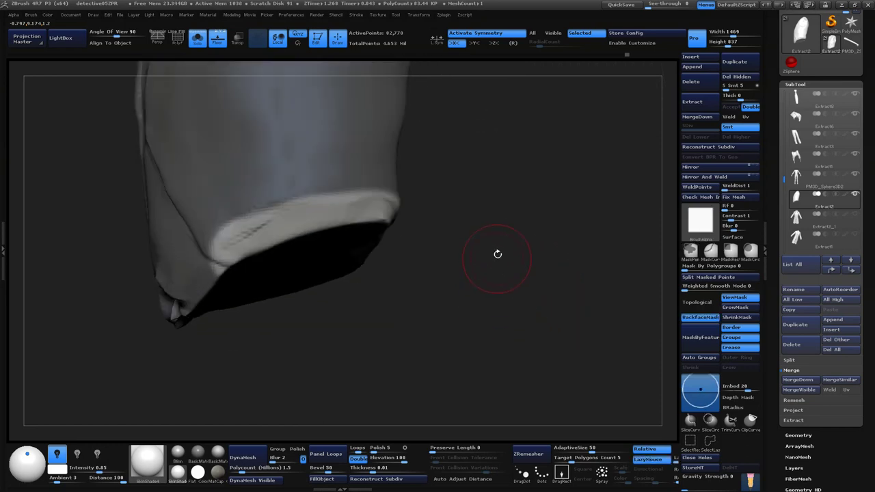
pyautogui.keyDown('alt'); pyautogui.moveTo(395, 313); pyautogui.dragTo(348, 376); pyautogui.keyUp('alt')
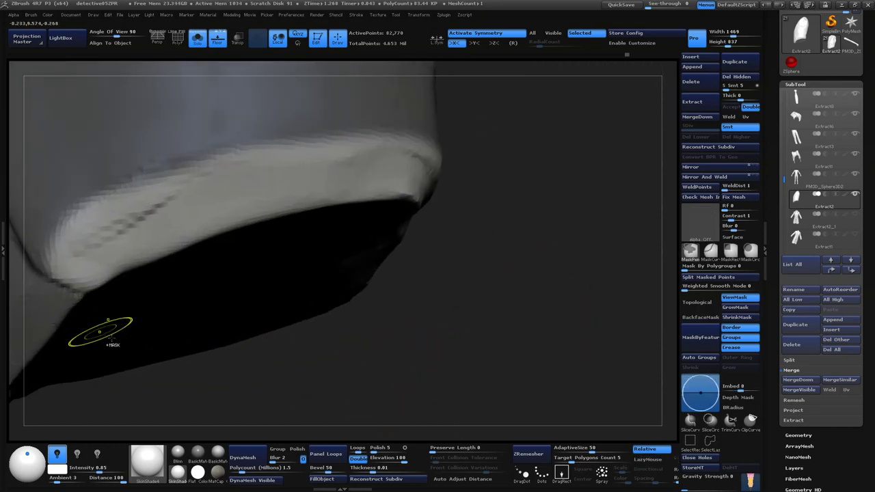
pyautogui.moveTo(415, 438)
pyautogui.mouseDown()
pyautogui.moveTo(500, 406)
pyautogui.moveTo(455, 330)
pyautogui.mouseUp()
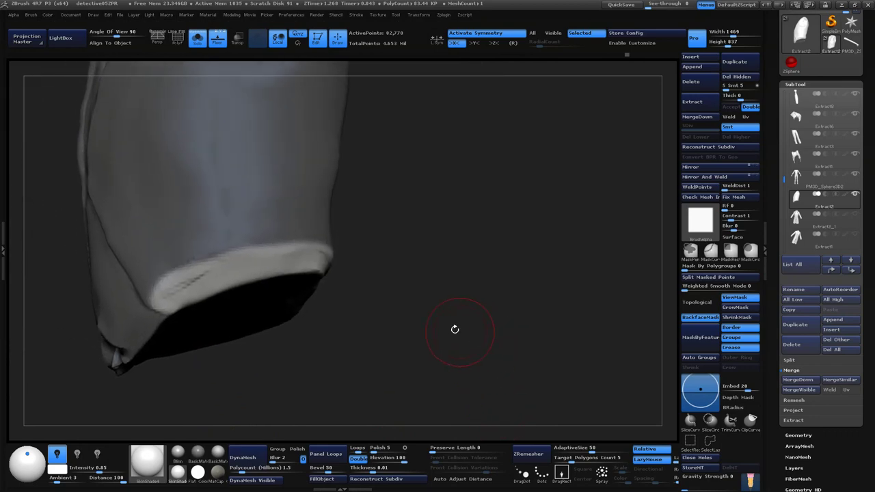
pyautogui.moveTo(415, 292)
pyautogui.mouseDown()
pyautogui.moveTo(449, 308)
pyautogui.moveTo(445, 348)
pyautogui.moveTo(424, 322)
pyautogui.mouseUp()
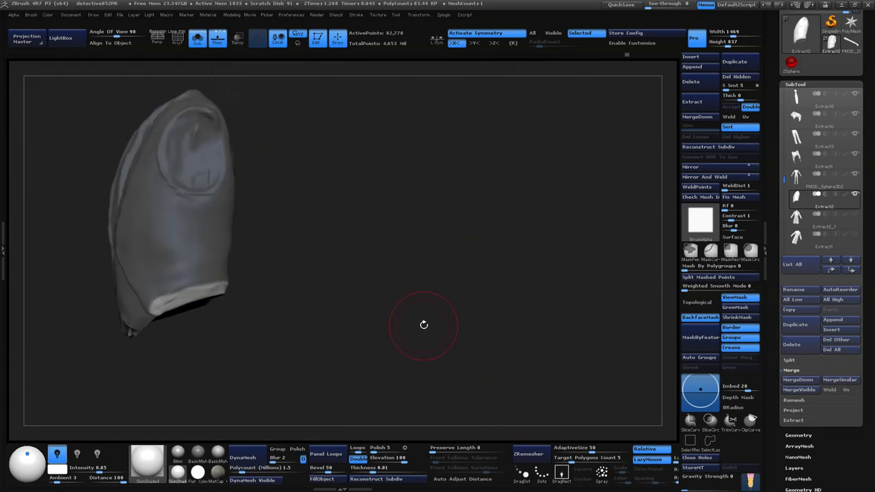
# - Adjust the brush size while orbiting to check the cap's lower side edge
pyautogui.press('b')
pyautogui.press('v')
pyautogui.press('space')
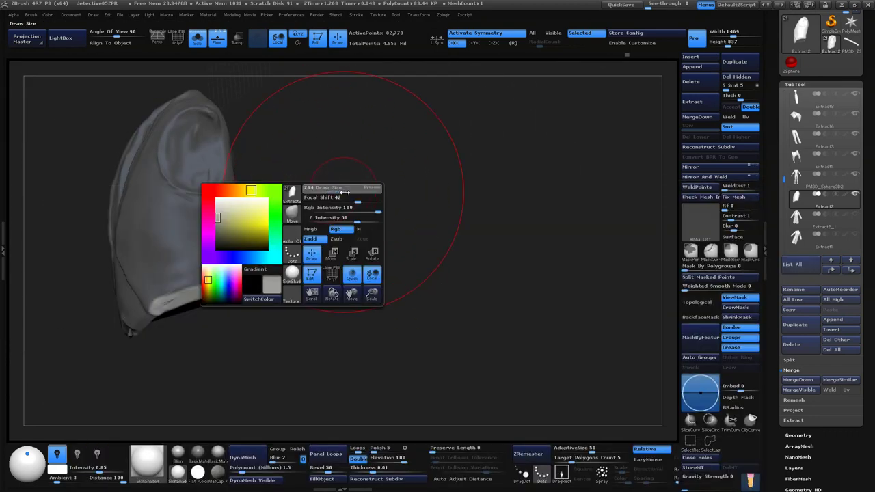
pyautogui.moveTo(474, 188)
pyautogui.mouseDown()
pyautogui.moveTo(298, 300)
pyautogui.moveTo(424, 307)
pyautogui.moveTo(455, 322)
pyautogui.mouseUp()
pyautogui.moveTo(508, 365)
pyautogui.mouseDown()
pyautogui.moveTo(605, 341)
pyautogui.moveTo(524, 335)
pyautogui.moveTo(595, 252)
pyautogui.moveTo(492, 234)
pyautogui.mouseUp()
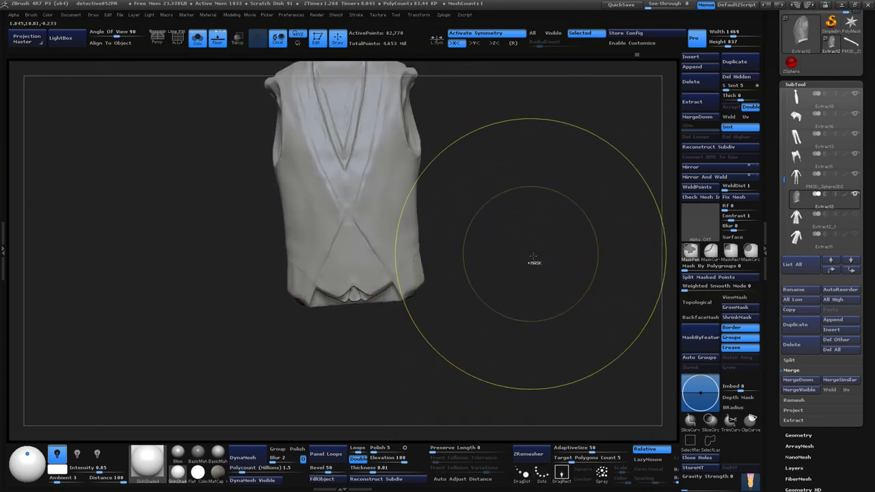
pyautogui.moveTo(567, 283)
pyautogui.mouseDown()
pyautogui.moveTo(557, 230)
pyautogui.moveTo(600, 249)
pyautogui.moveTo(441, 222)
pyautogui.moveTo(455, 238)
pyautogui.moveTo(490, 201)
pyautogui.mouseUp()
pyautogui.press('space')
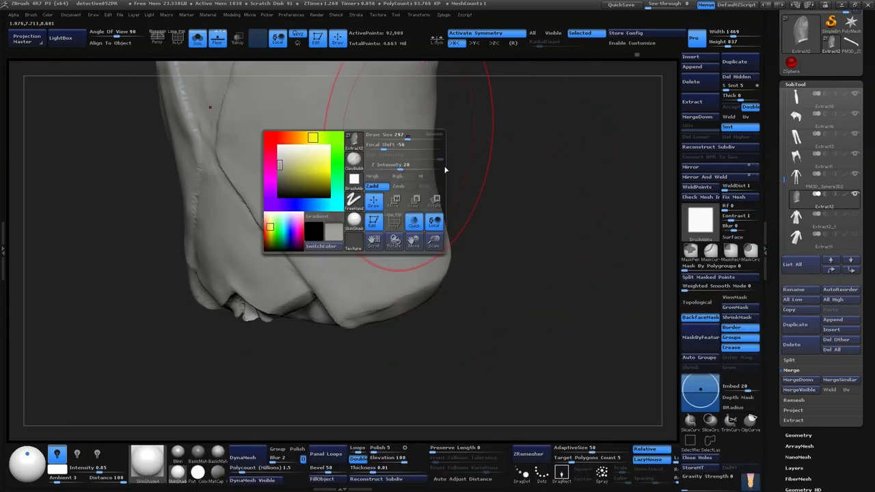
pyautogui.moveTo(402, 135)
pyautogui.mouseDown()
pyautogui.moveTo(382, 135)
pyautogui.moveTo(363, 290)
pyautogui.mouseUp()
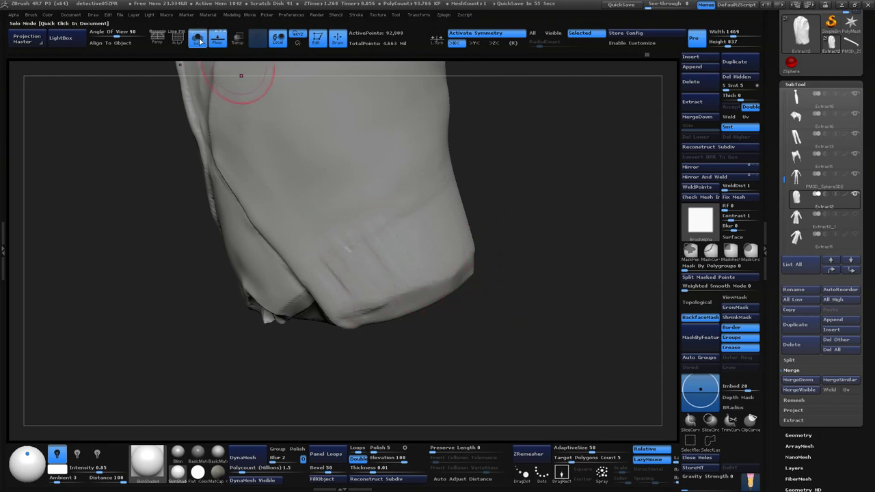
# - Turn Solo off, smooth the hip dent, and scroll the SubTool list back to the vest
pyautogui.click(197, 38)
pyautogui.moveTo(527, 235)
pyautogui.mouseDown()
pyautogui.moveTo(420, 235)
pyautogui.moveTo(563, 185)
pyautogui.mouseUp()
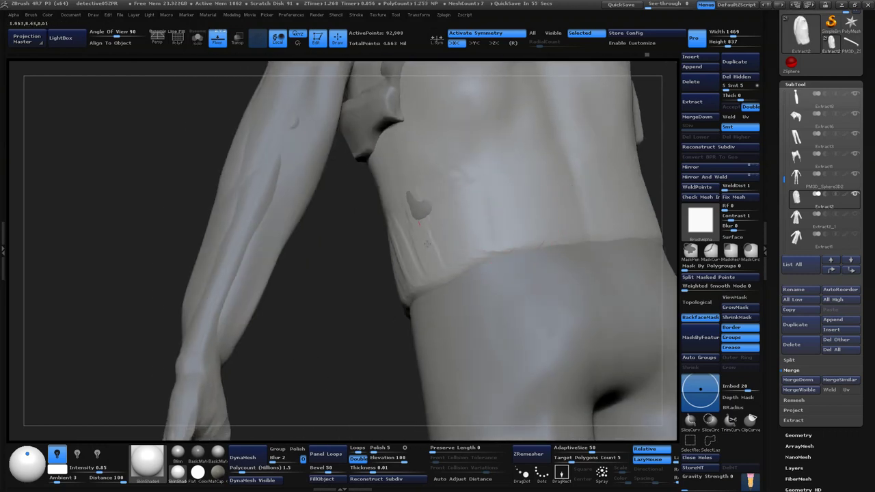
pyautogui.moveTo(418, 179)
pyautogui.mouseDown()
pyautogui.moveTo(410, 236)
pyautogui.moveTo(425, 232)
pyautogui.moveTo(422, 241)
pyautogui.mouseUp()
pyautogui.moveTo(438, 156)
pyautogui.mouseDown()
pyautogui.moveTo(445, 309)
pyautogui.moveTo(555, 309)
pyautogui.moveTo(613, 80)
pyautogui.moveTo(586, 248)
pyautogui.moveTo(574, 177)
pyautogui.mouseUp()
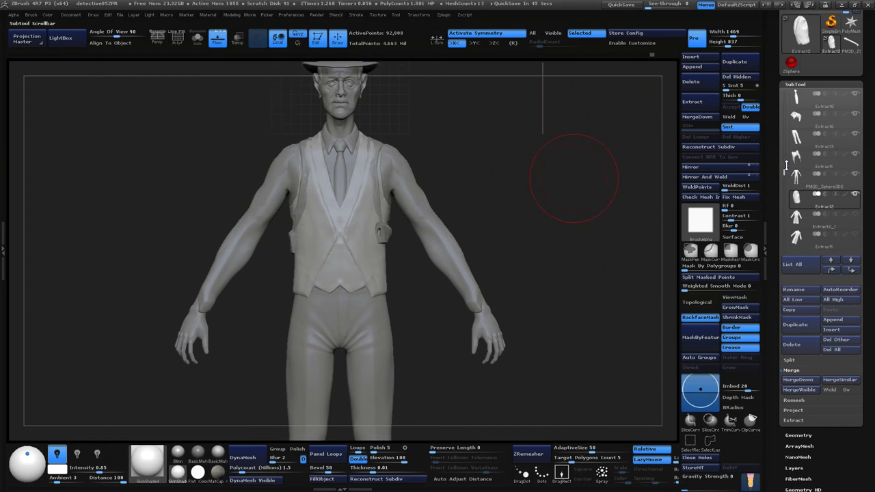
pyautogui.moveTo(786, 166)
pyautogui.mouseDown()
pyautogui.moveTo(786, 106)
pyautogui.moveTo(786, 157)
pyautogui.mouseUp()
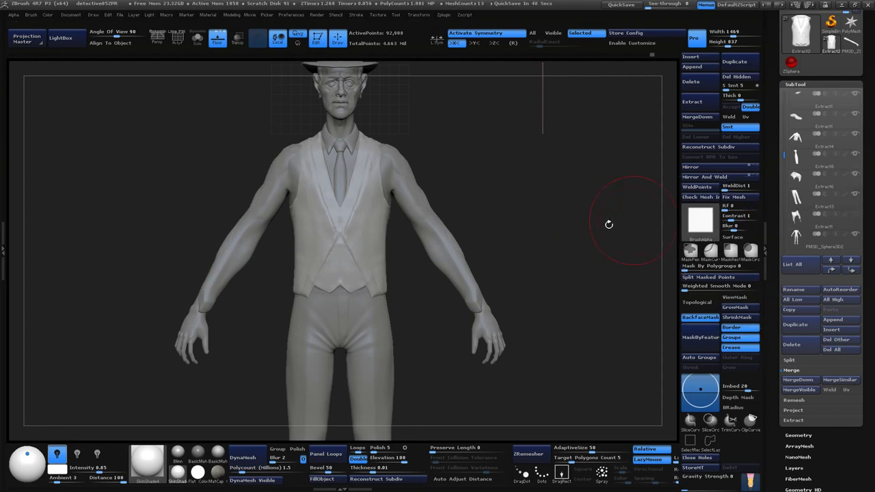
pyautogui.moveTo(607, 225); pyautogui.dragTo(363, 228)
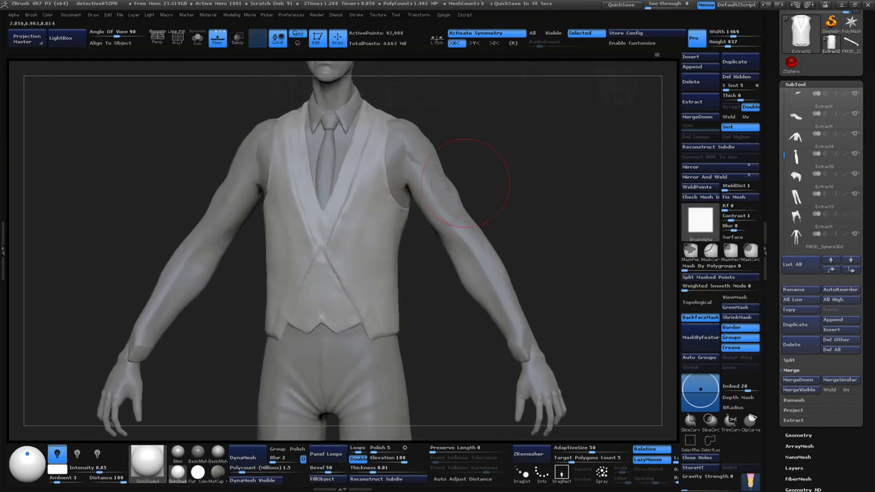
pyautogui.moveTo(479, 175); pyautogui.dragTo(492, 173)
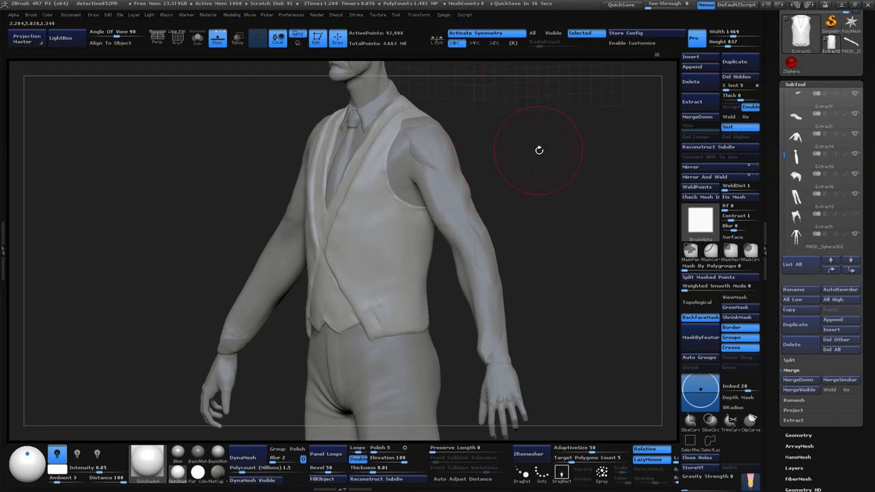
pyautogui.moveTo(539, 150)
pyautogui.mouseDown()
pyautogui.moveTo(548, 168)
pyautogui.moveTo(552, 160)
pyautogui.mouseUp()
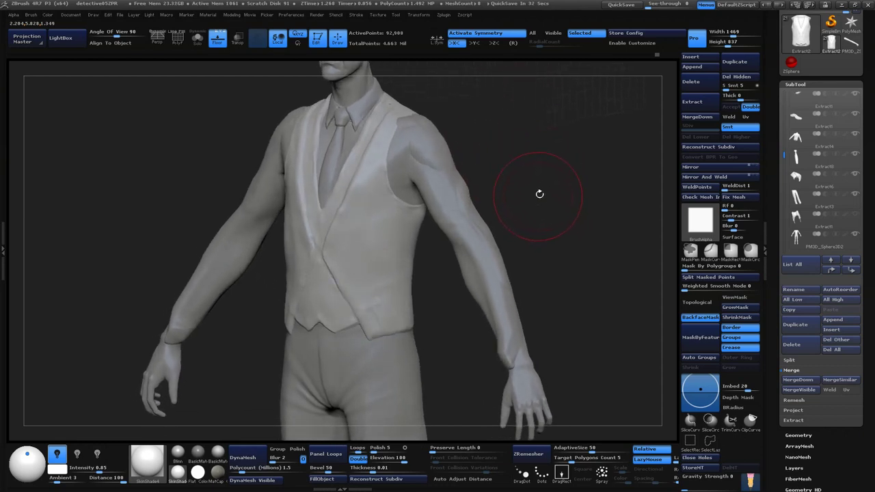
# - Select the Standard brush and orbit to a back view of the shoulders
pyautogui.press('b')
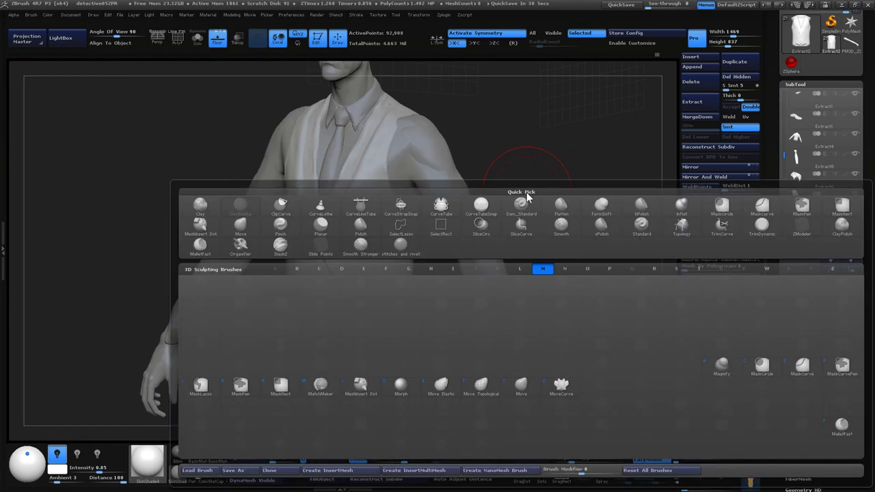
pyautogui.press('s')
pyautogui.press('t')
pyautogui.moveTo(490, 127); pyautogui.dragTo(410, 130)
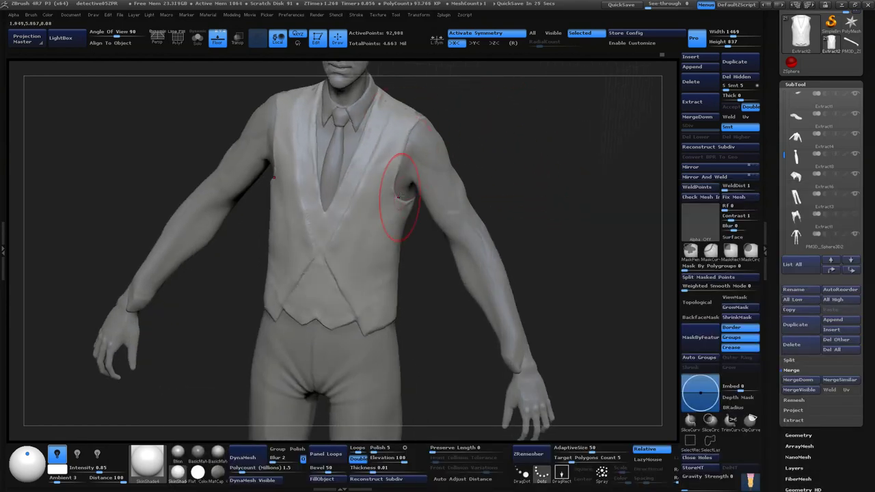
pyautogui.moveTo(542, 117)
pyautogui.keyDown('alt'); pyautogui.mouseDown()
pyautogui.moveTo(541, 164)
pyautogui.moveTo(569, 152)
pyautogui.moveTo(563, 127)
pyautogui.mouseUp(); pyautogui.keyUp('alt')
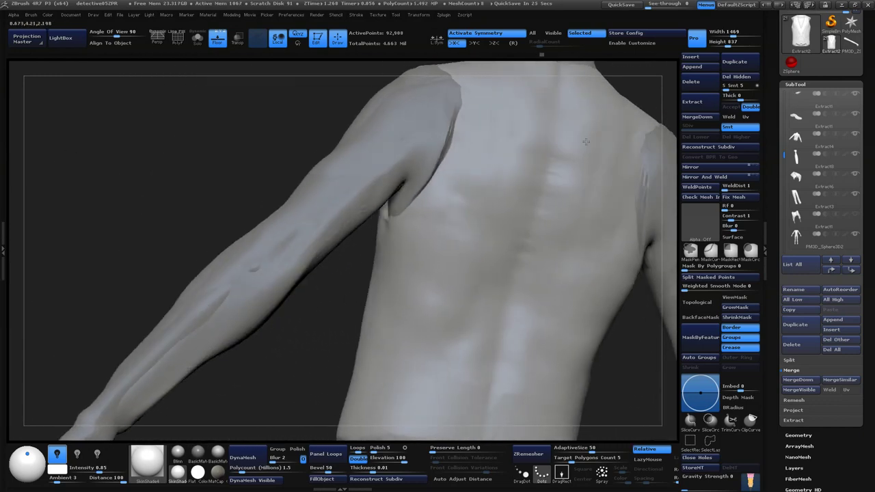
pyautogui.moveTo(200, 265); pyautogui.dragTo(547, 98)
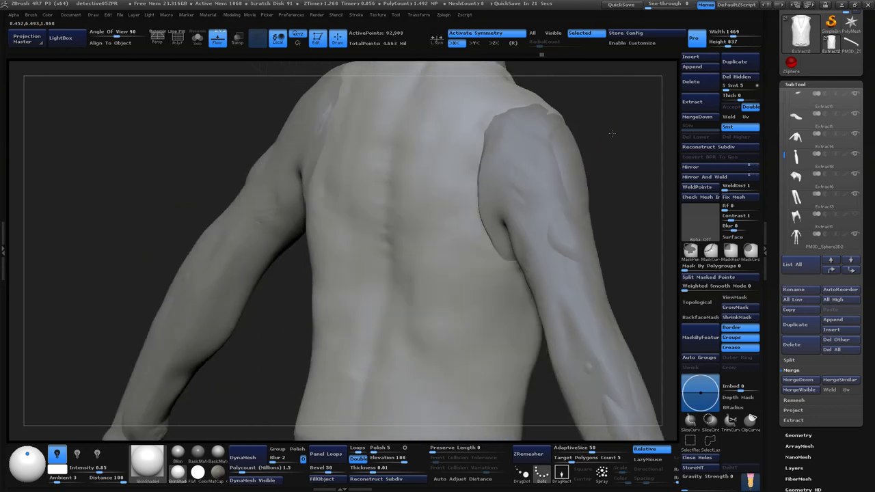
pyautogui.press('space')
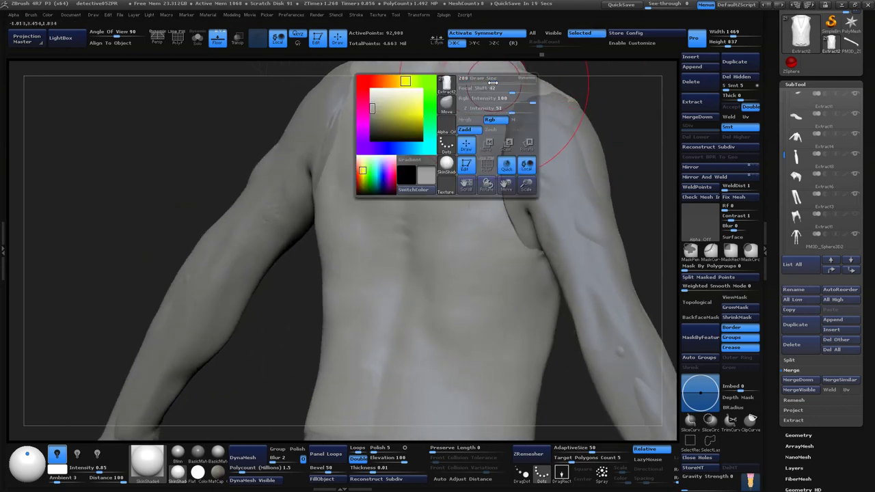
pyautogui.moveTo(611, 92); pyautogui.dragTo(550, 147)
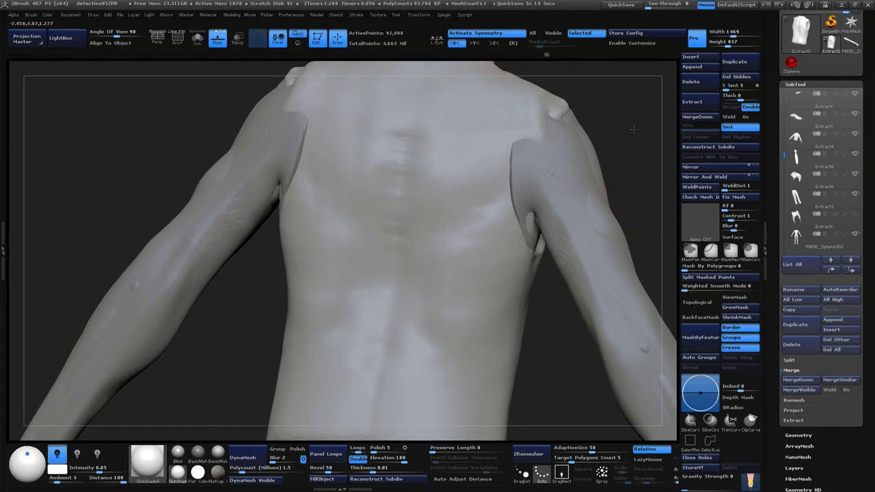
pyautogui.moveTo(629, 183)
pyautogui.mouseDown()
pyautogui.moveTo(628, 86)
pyautogui.moveTo(531, 185)
pyautogui.mouseUp()
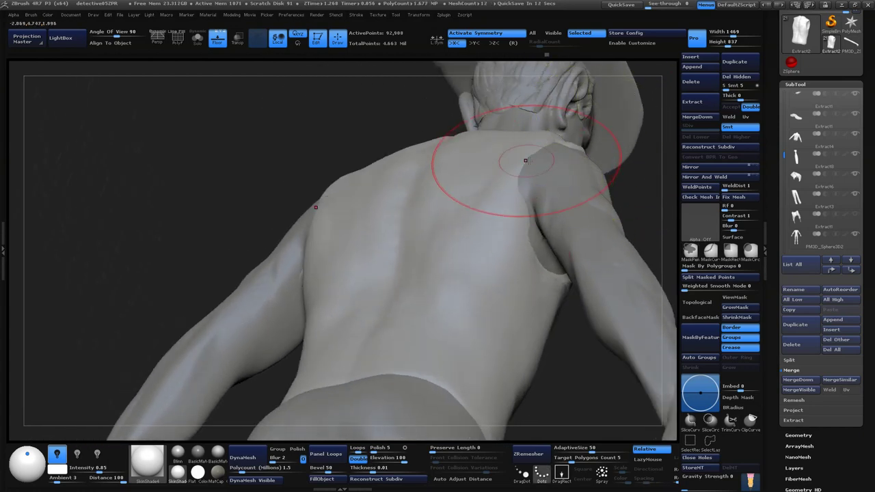
pyautogui.moveTo(638, 200)
pyautogui.mouseDown()
pyautogui.moveTo(663, 174)
pyautogui.moveTo(629, 150)
pyautogui.moveTo(538, 157)
pyautogui.mouseUp()
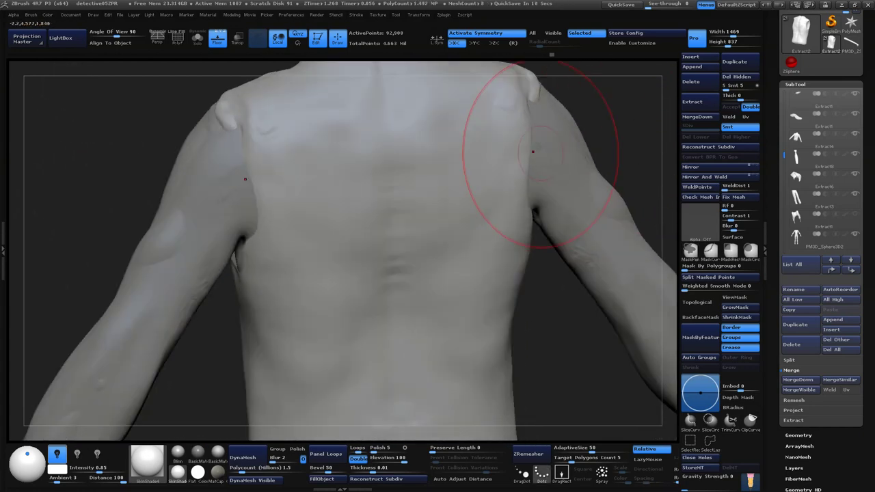
pyautogui.moveTo(547, 96); pyautogui.dragTo(613, 94)
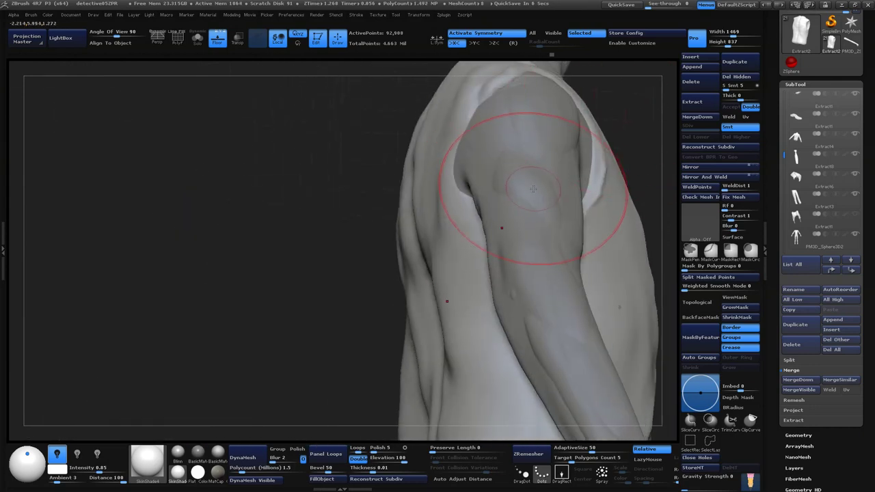
# - Pick a masking brush, save the project, and frame the shoulder and upper arm
pyautogui.press('b')
pyautogui.press('c')
pyautogui.press('b')
pyautogui.moveTo(620, 111)
pyautogui.mouseDown()
pyautogui.moveTo(641, 117)
pyautogui.moveTo(577, 159)
pyautogui.moveTo(479, 136)
pyautogui.moveTo(412, 169)
pyautogui.mouseUp()
pyautogui.hotkey('ctrl', 's')
pyautogui.rightClick(458, 152)
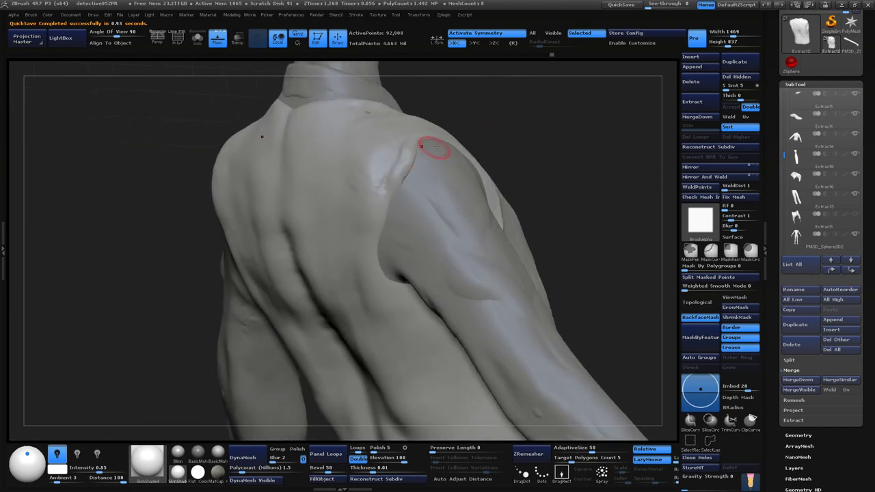
pyautogui.rightClick(435, 147)
pyautogui.moveTo(577, 115); pyautogui.dragTo(582, 136)
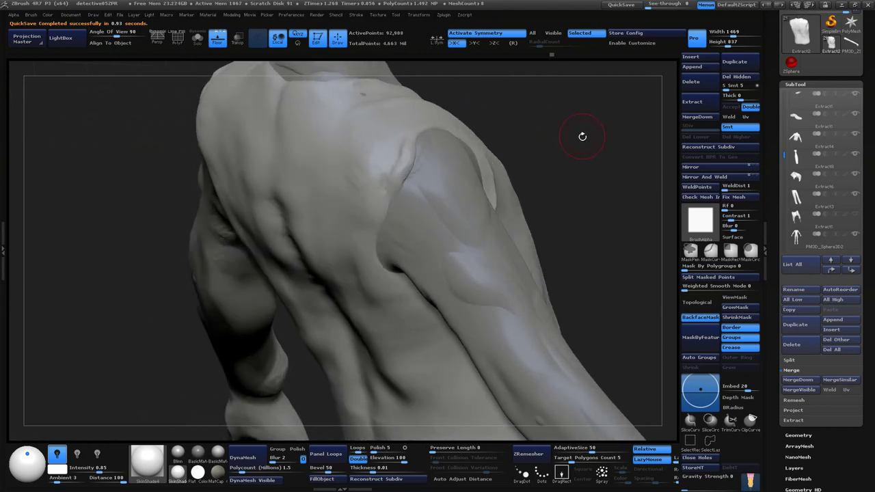
pyautogui.moveTo(408, 167)
pyautogui.mouseDown()
pyautogui.moveTo(420, 146)
pyautogui.moveTo(556, 148)
pyautogui.moveTo(415, 151)
pyautogui.mouseUp()
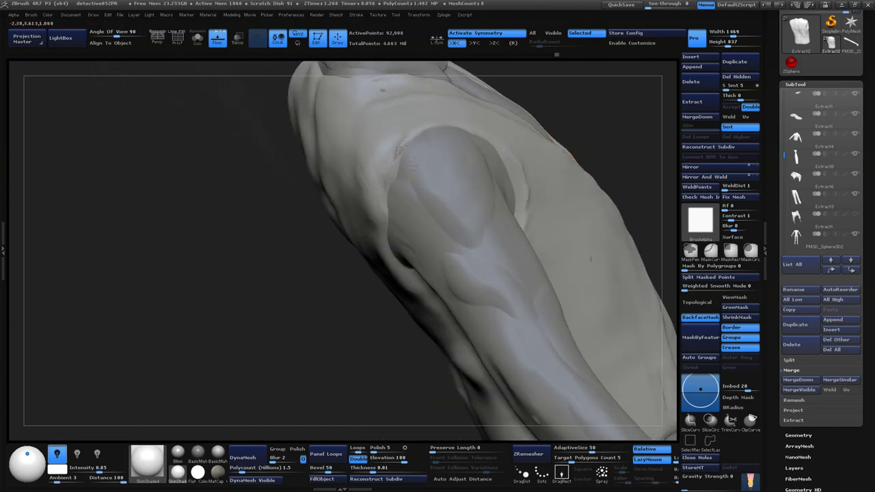
# - Crease the armhole seam and sculpt along the back shoulder seam, then smooth it
pyautogui.press('ctrl')
pyautogui.moveTo(205, 274); pyautogui.dragTo(396, 147)
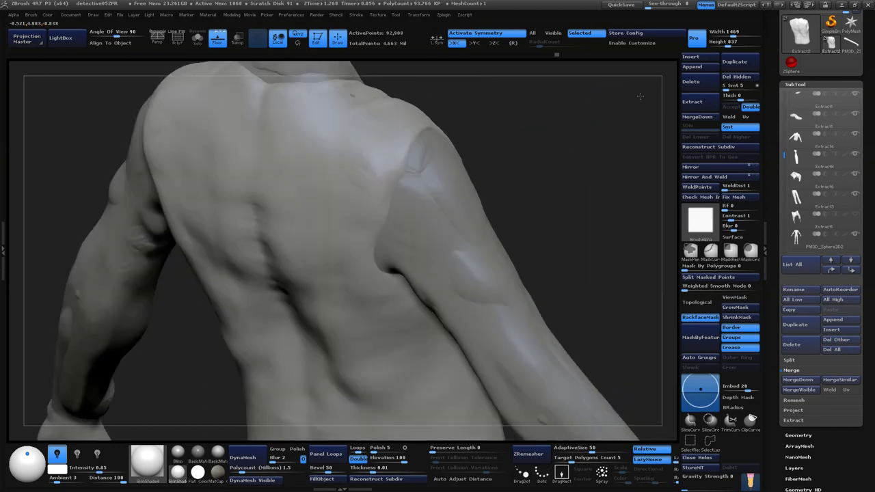
pyautogui.moveTo(510, 166)
pyautogui.mouseDown()
pyautogui.moveTo(515, 145)
pyautogui.moveTo(458, 183)
pyautogui.mouseUp()
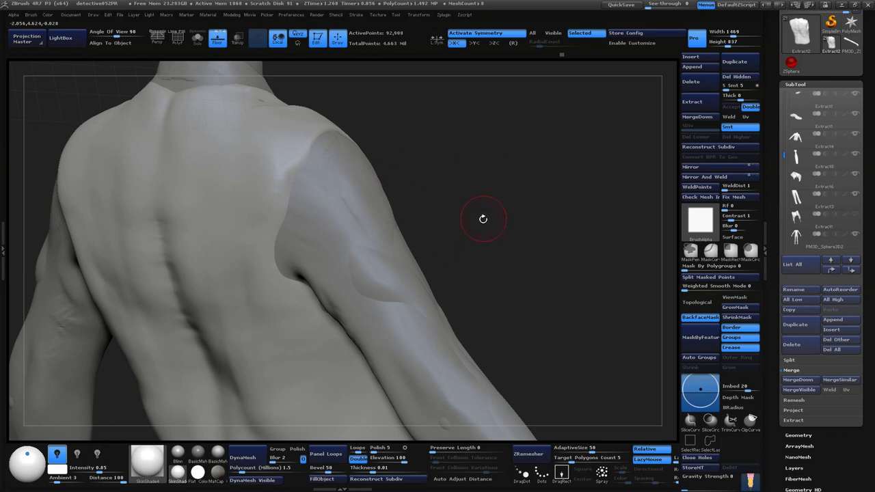
pyautogui.moveTo(483, 219); pyautogui.dragTo(317, 191)
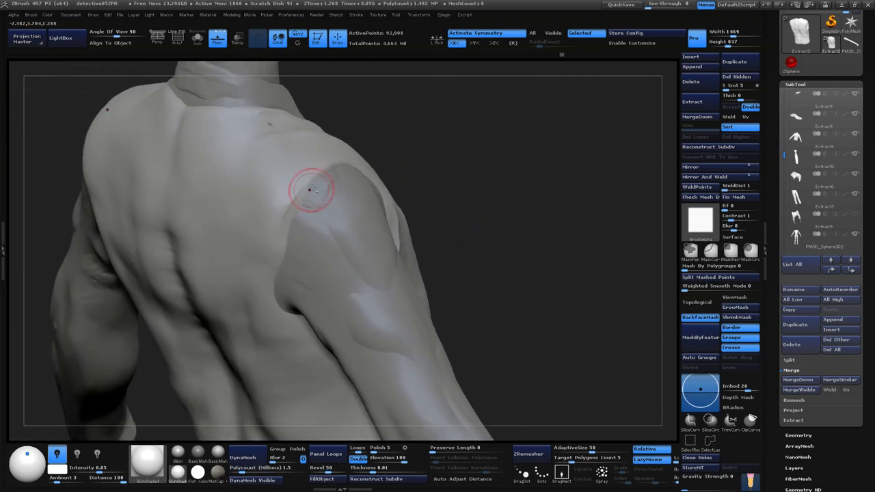
pyautogui.moveTo(485, 240); pyautogui.dragTo(501, 235)
pyautogui.moveTo(470, 266); pyautogui.dragTo(475, 254)
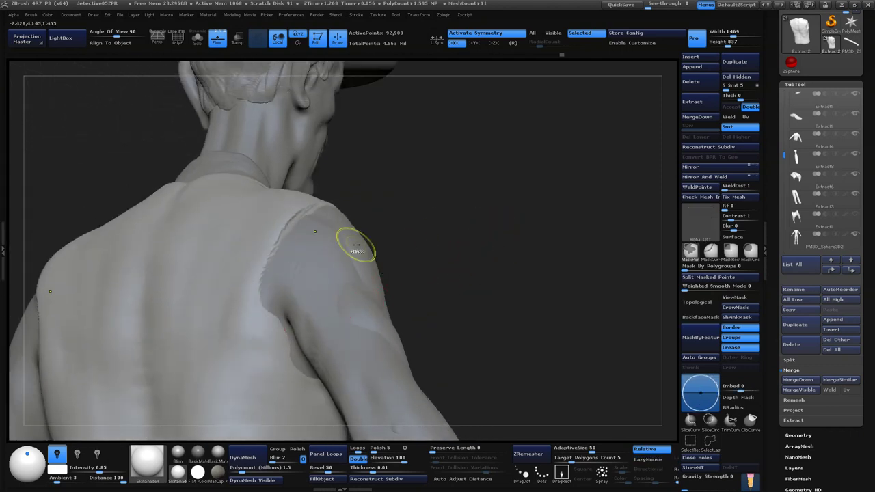
pyautogui.moveTo(263, 249); pyautogui.dragTo(273, 320)
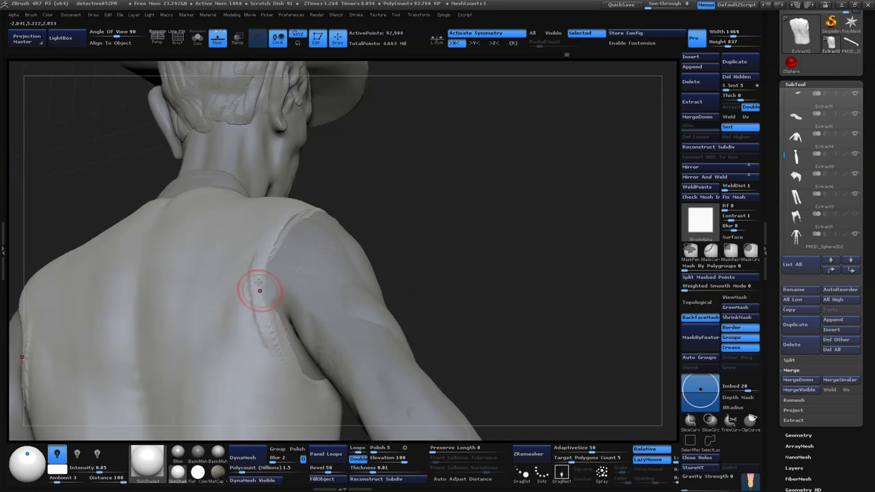
pyautogui.moveTo(449, 328)
pyautogui.mouseDown()
pyautogui.moveTo(486, 286)
pyautogui.moveTo(347, 334)
pyautogui.mouseUp()
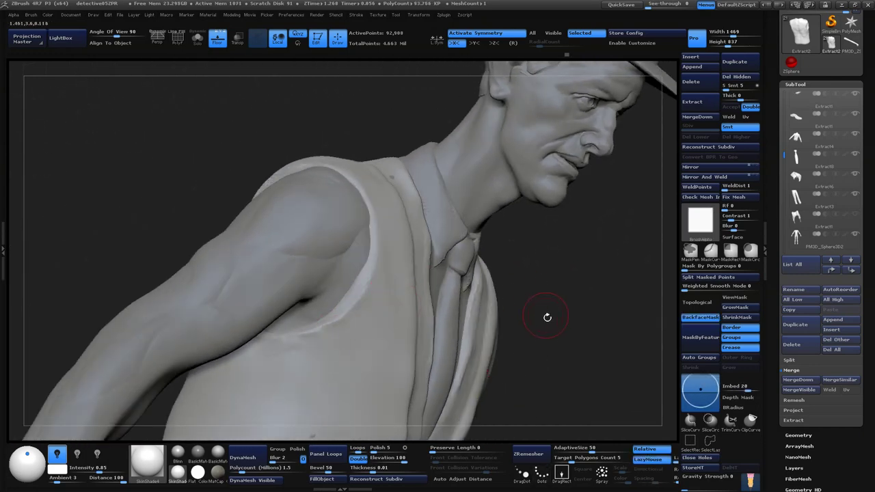
pyautogui.moveTo(549, 317)
pyautogui.mouseDown()
pyautogui.moveTo(561, 312)
pyautogui.moveTo(553, 318)
pyautogui.mouseUp()
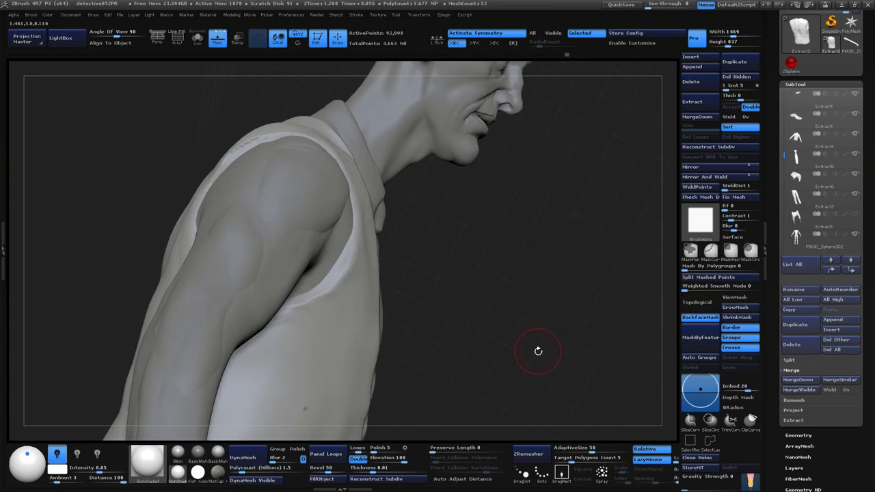
pyautogui.moveTo(537, 350)
pyautogui.mouseDown()
pyautogui.moveTo(545, 287)
pyautogui.moveTo(540, 303)
pyautogui.moveTo(321, 107)
pyautogui.moveTo(453, 192)
pyautogui.mouseUp()
pyautogui.moveTo(299, 162); pyautogui.dragTo(261, 284)
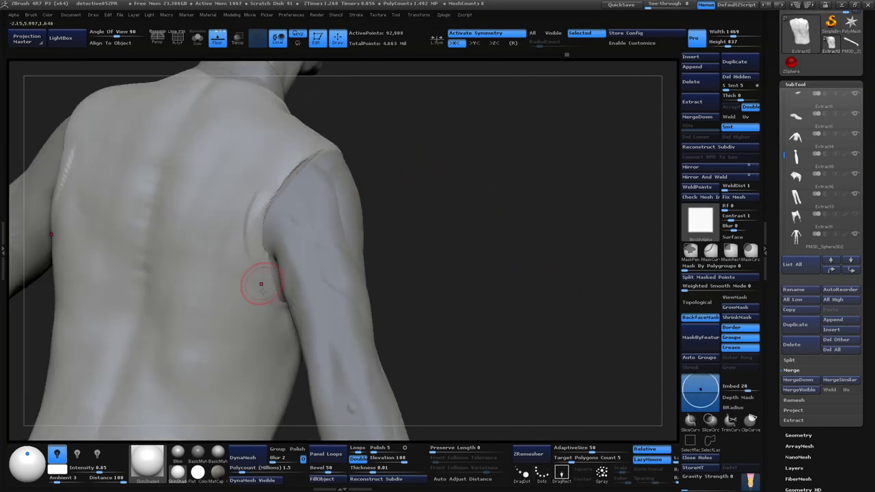
pyautogui.press('shift')
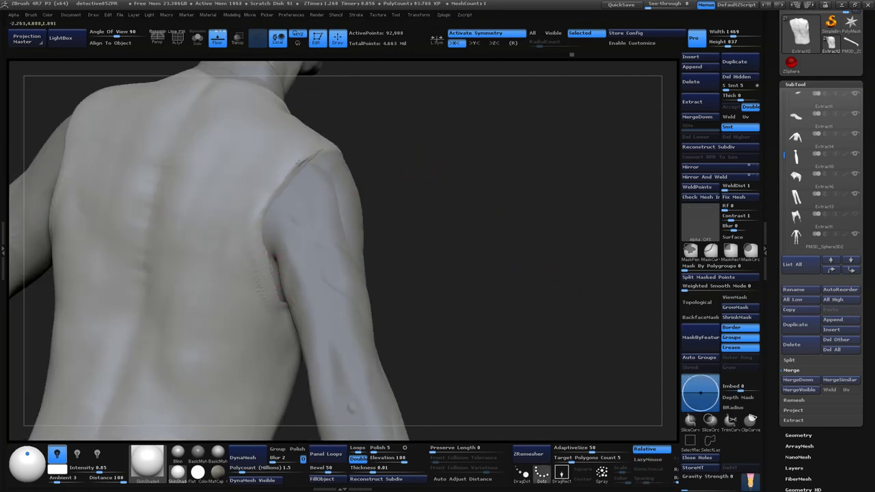
# - Enlarge the Standard brush, frame the waistcoat, and touch up its side
pyautogui.moveTo(417, 262); pyautogui.dragTo(454, 249)
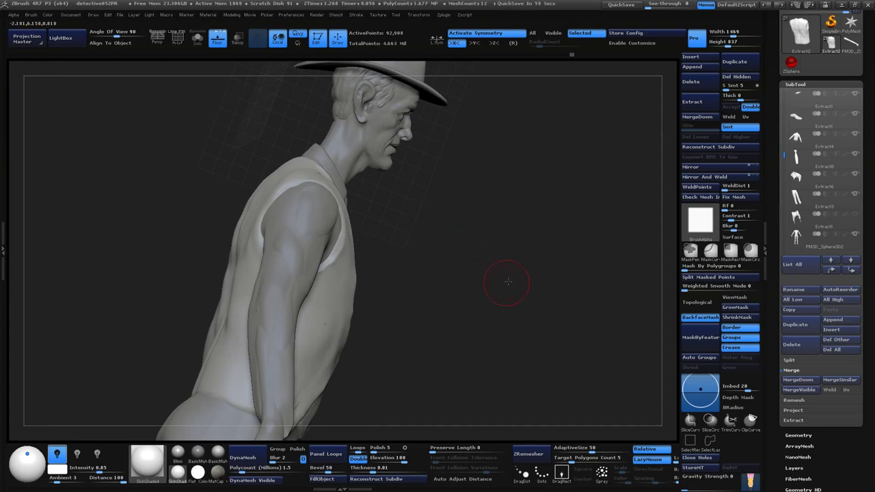
pyautogui.moveTo(508, 281); pyautogui.dragTo(476, 166)
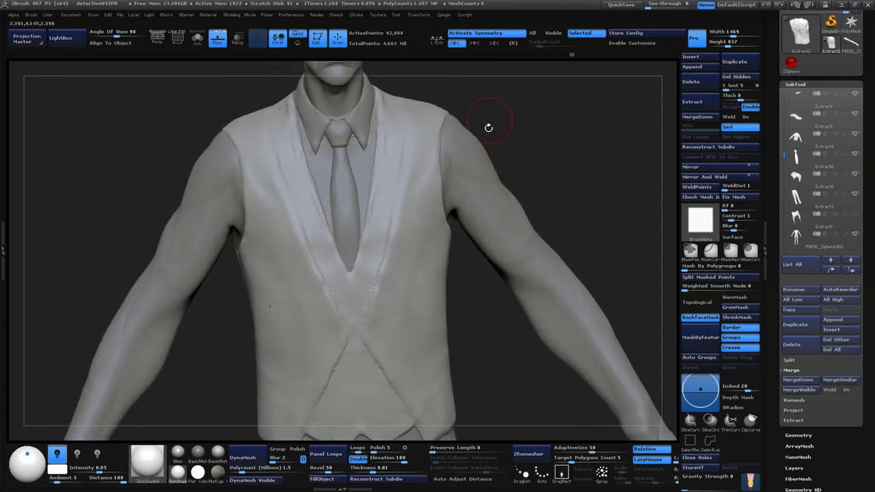
pyautogui.press('b')
pyautogui.press('s')
pyautogui.press('t')
pyautogui.press('space')
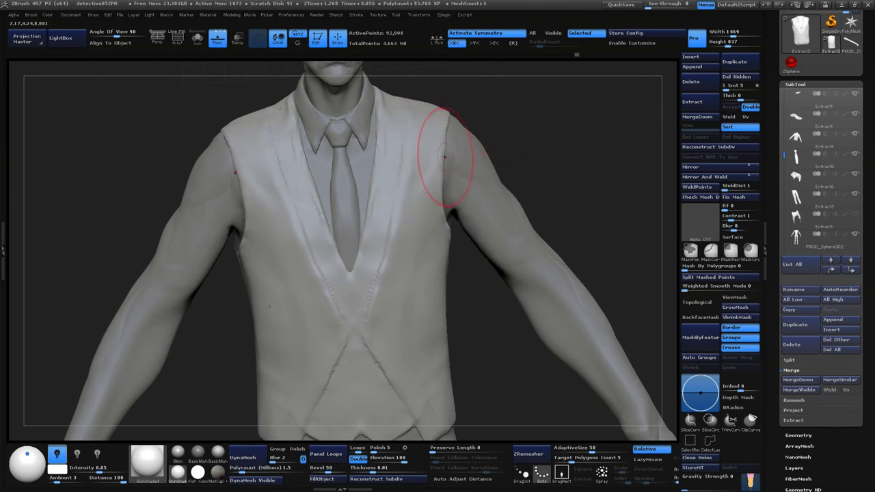
pyautogui.press('f')
pyautogui.moveTo(559, 154); pyautogui.dragTo(533, 161)
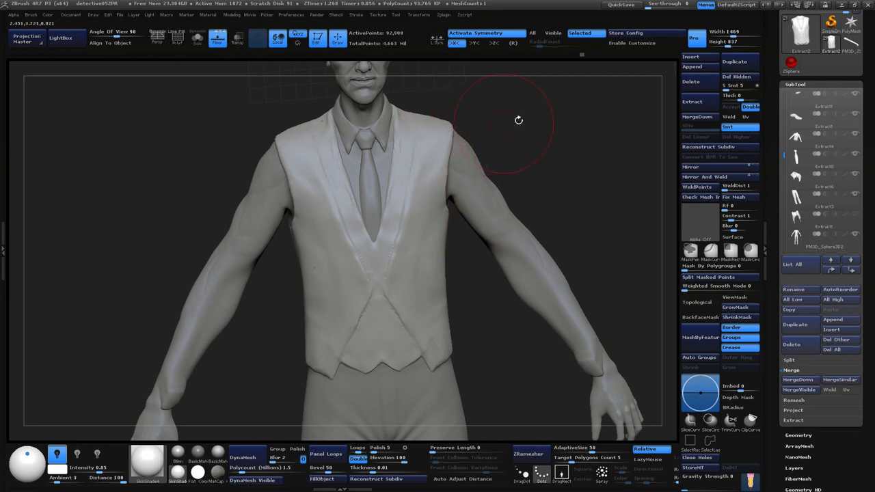
pyautogui.moveTo(519, 119)
pyautogui.mouseDown()
pyautogui.moveTo(452, 273)
pyautogui.moveTo(426, 289)
pyautogui.mouseUp()
pyautogui.click(451, 276)
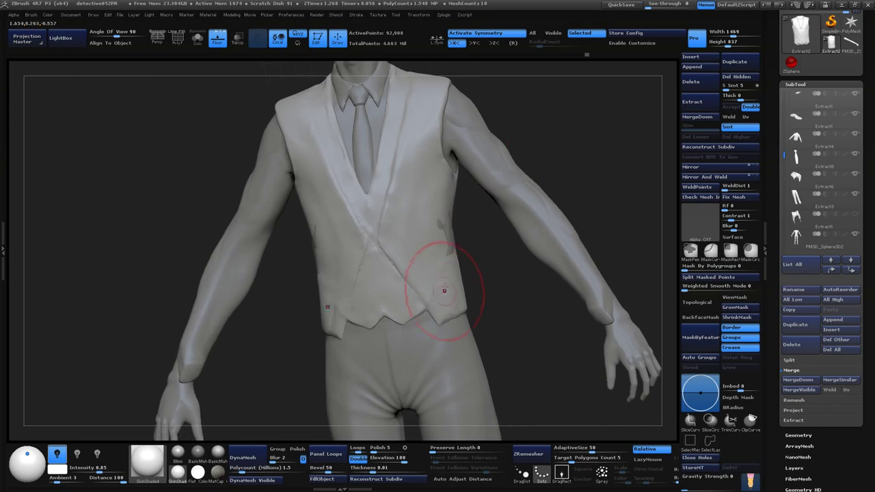
# - Make Extract4 the active subtool
pyautogui.press('space')
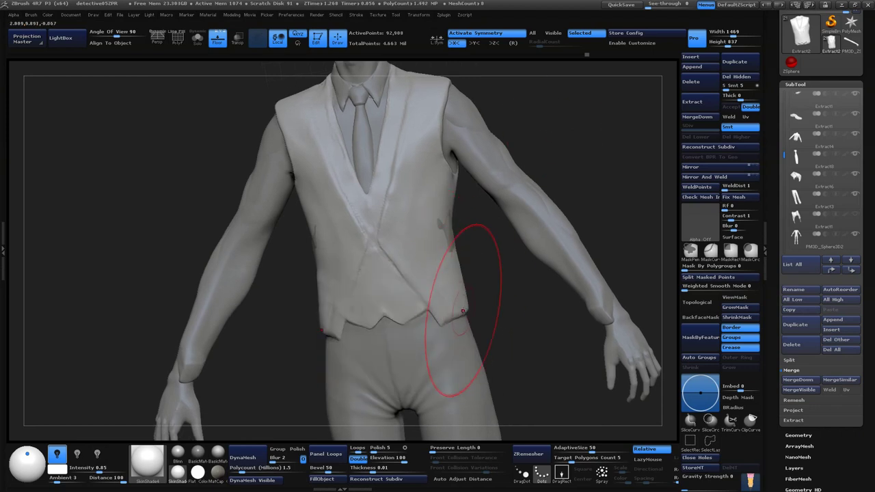
pyautogui.moveTo(453, 274)
pyautogui.mouseDown()
pyautogui.moveTo(460, 253)
pyautogui.moveTo(441, 237)
pyautogui.mouseUp()
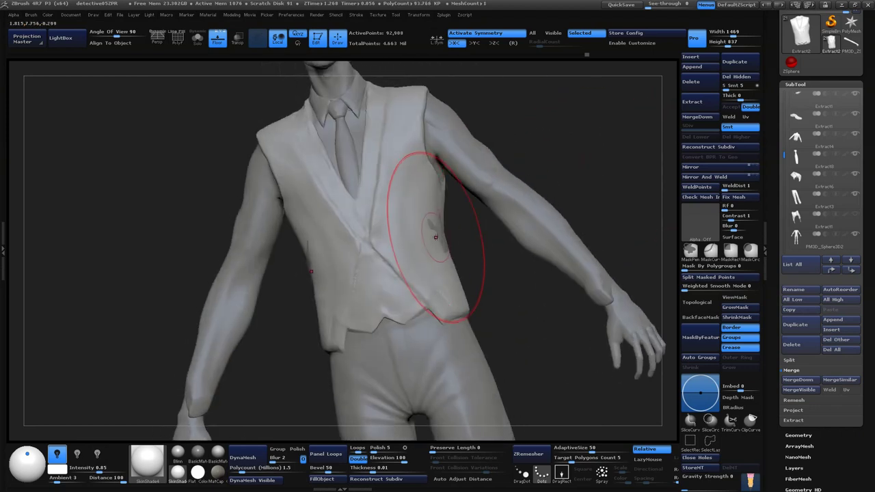
pyautogui.keyDown('alt'); pyautogui.click(443, 237); pyautogui.keyUp('alt')
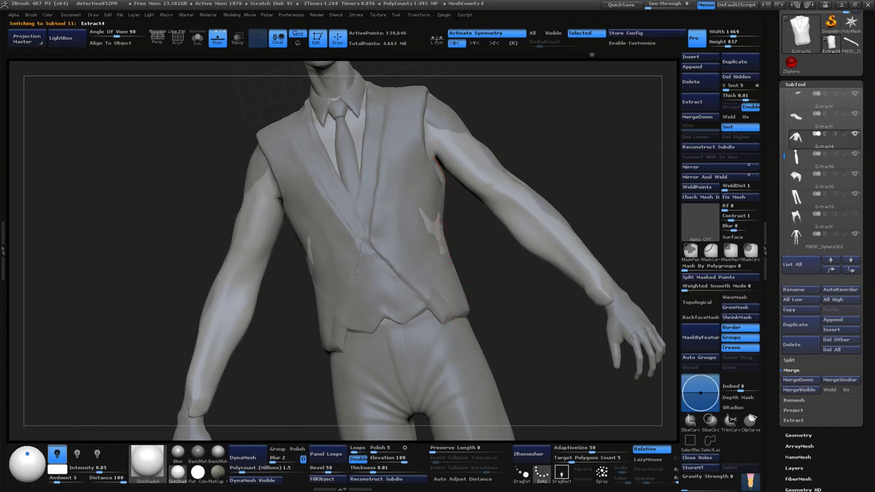
# - Frame the whole figure, zoom into the torso, and select the Extract2 waistcoat subtool
pyautogui.moveTo(439, 236); pyautogui.dragTo(592, 175)
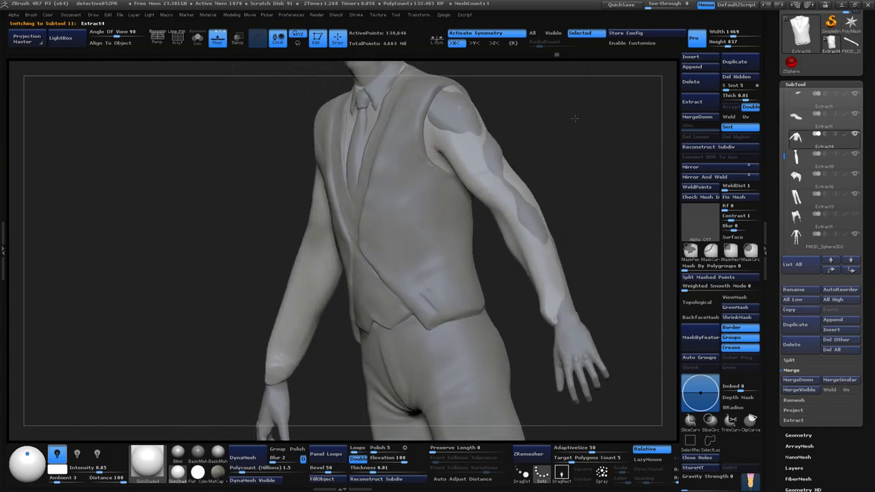
pyautogui.press('f')
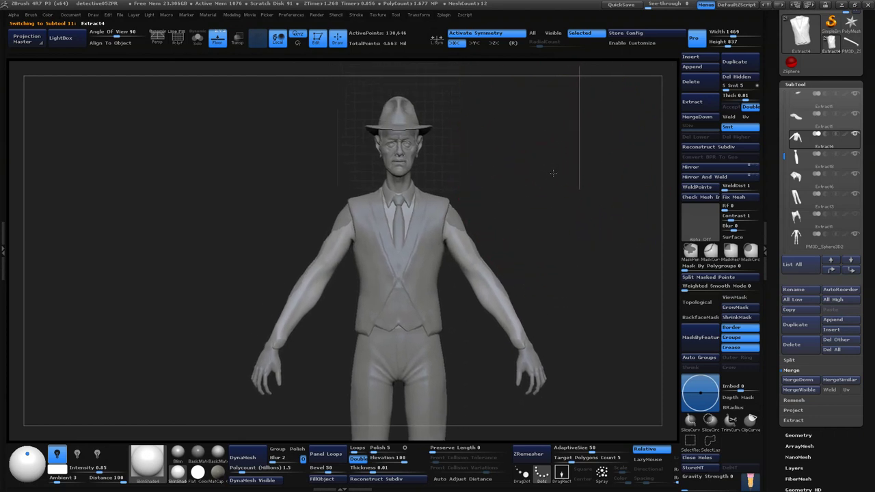
pyautogui.keyDown('alt'); pyautogui.moveTo(546, 108); pyautogui.dragTo(497, 186); pyautogui.keyUp('alt')
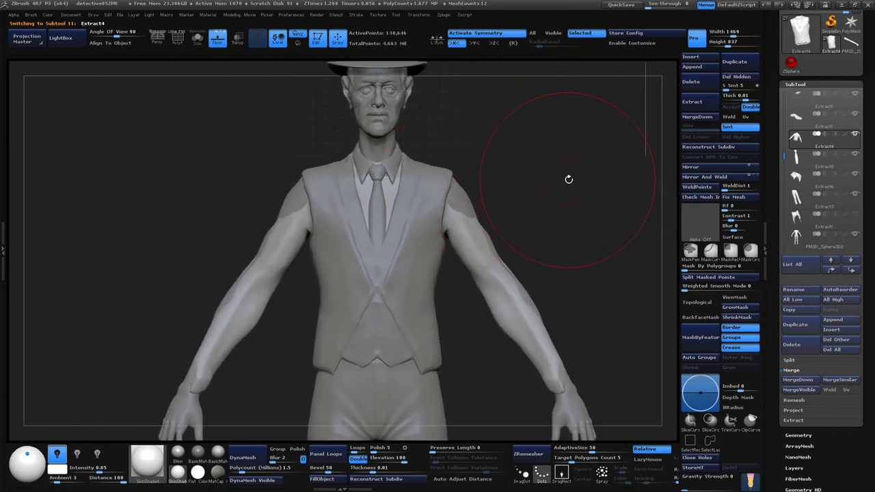
pyautogui.press('space')
pyautogui.keyDown('alt'); pyautogui.click(431, 176); pyautogui.keyUp('alt')
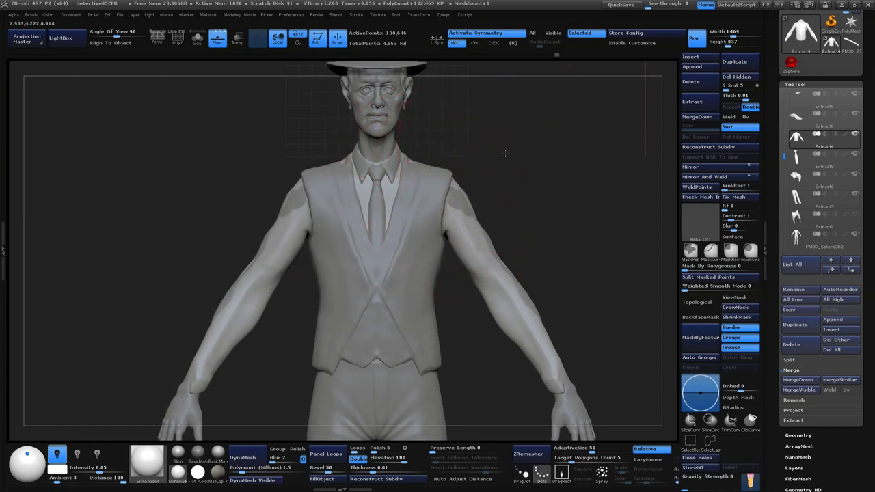
pyautogui.press('space')
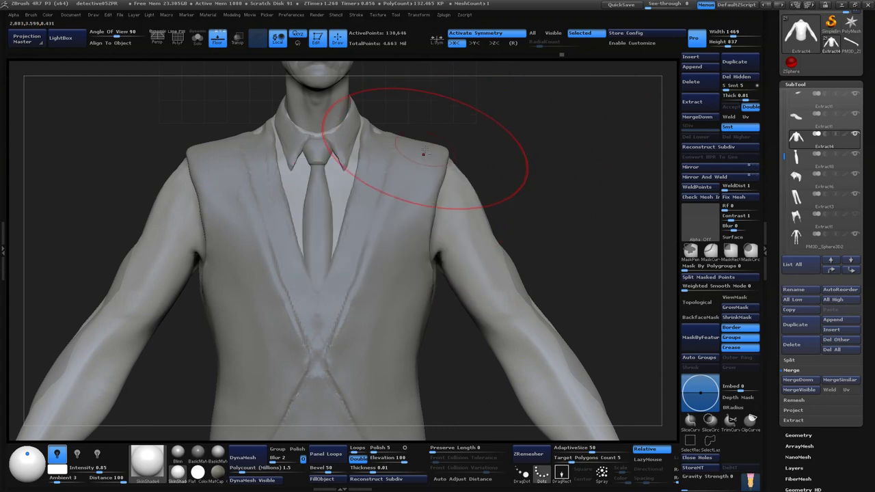
pyautogui.keyDown('alt'); pyautogui.click(424, 153); pyautogui.keyUp('alt')
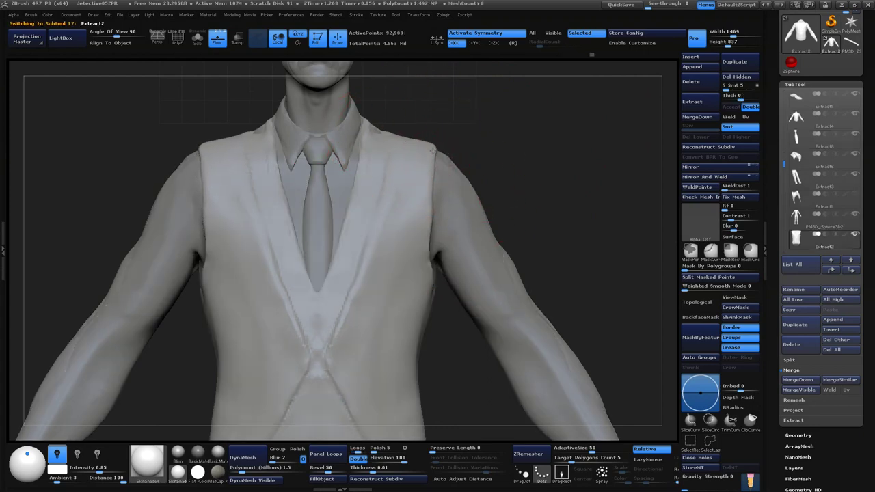
# - Smooth both waistcoat armhole edges with one symmetric stroke
pyautogui.press('space')
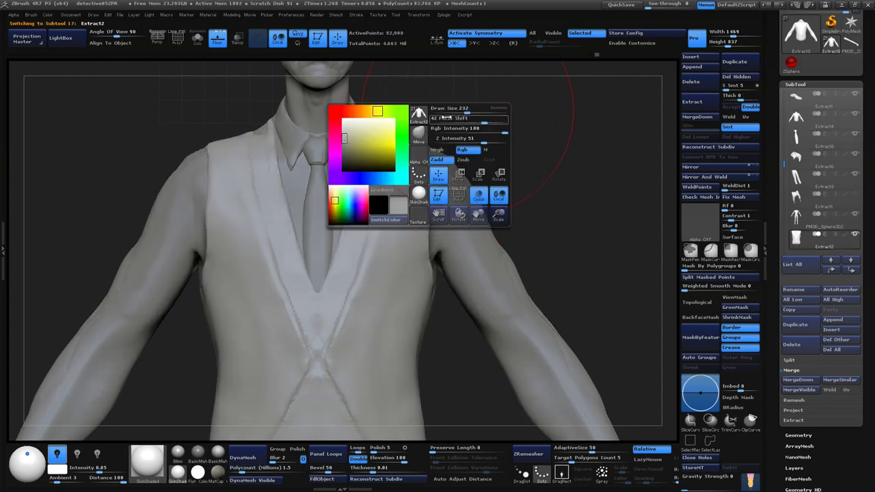
pyautogui.moveTo(430, 216); pyautogui.dragTo(433, 223)
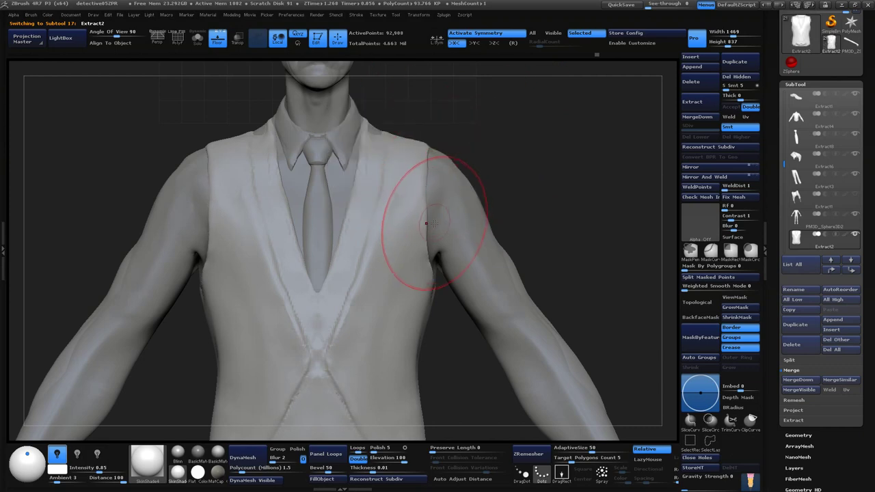
pyautogui.moveTo(548, 192)
pyautogui.mouseDown()
pyautogui.moveTo(569, 159)
pyautogui.moveTo(542, 157)
pyautogui.moveTo(437, 198)
pyautogui.mouseUp()
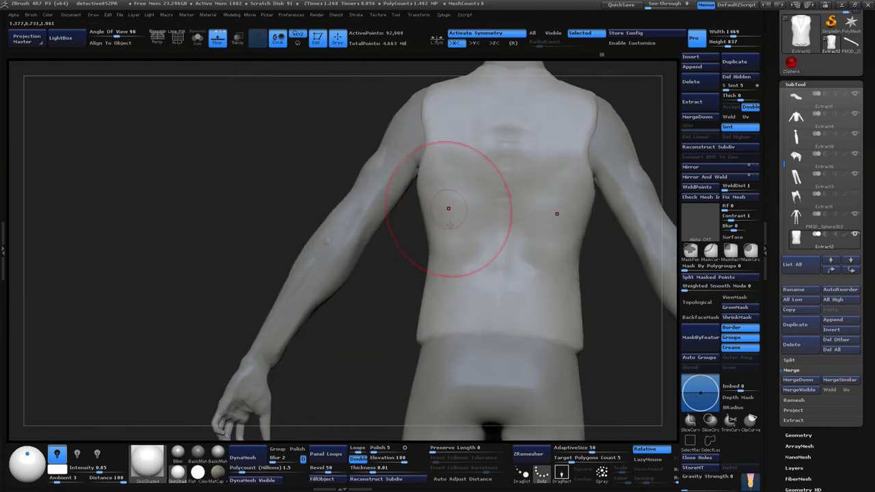
# - Halve the Draw Size and orbit to a close view of the upper back
pyautogui.press('space')
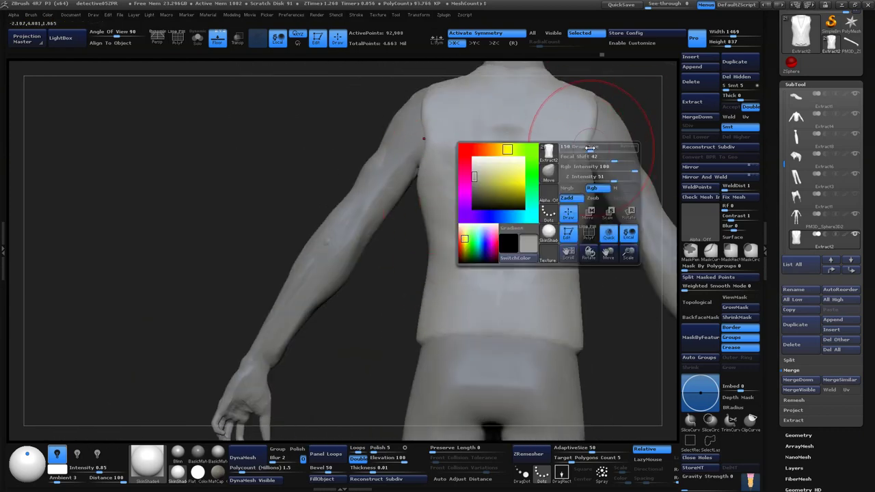
pyautogui.moveTo(589, 148); pyautogui.dragTo(581, 149)
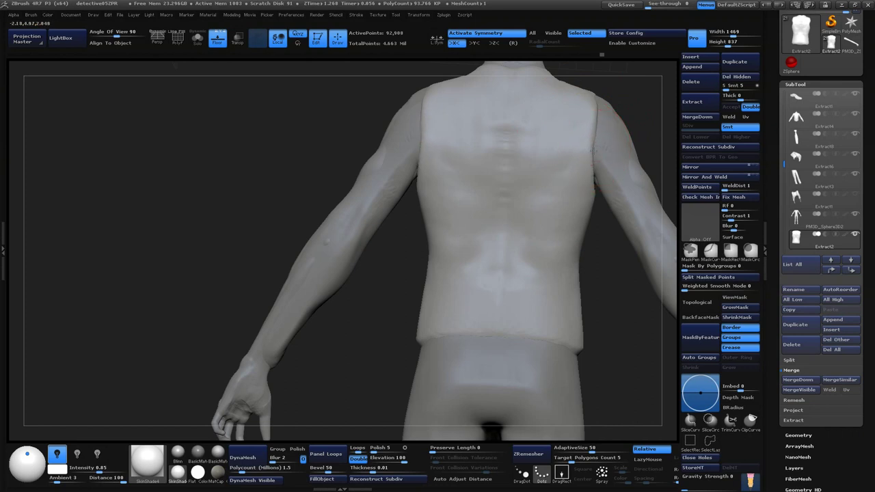
pyautogui.moveTo(641, 99)
pyautogui.keyDown('alt'); pyautogui.mouseDown()
pyautogui.moveTo(580, 128)
pyautogui.moveTo(600, 82)
pyautogui.moveTo(556, 129)
pyautogui.mouseUp(); pyautogui.keyUp('alt')
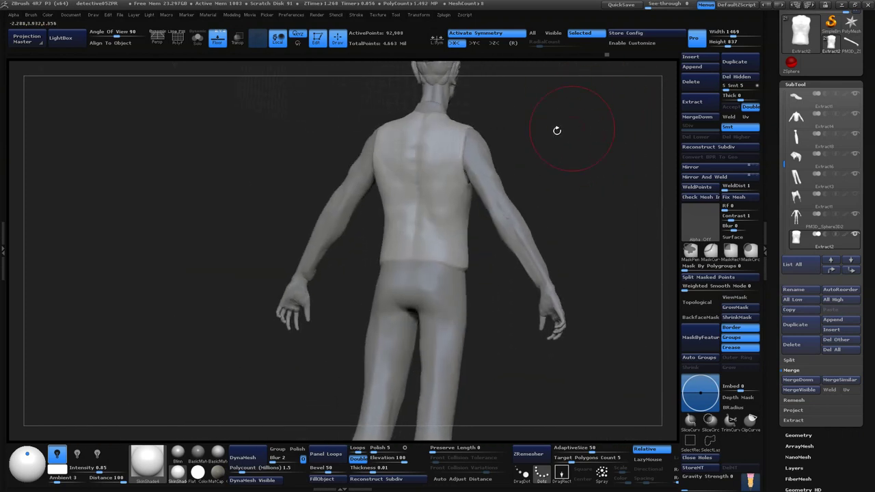
pyautogui.moveTo(440, 175)
pyautogui.mouseDown()
pyautogui.moveTo(561, 164)
pyautogui.moveTo(453, 234)
pyautogui.mouseUp()
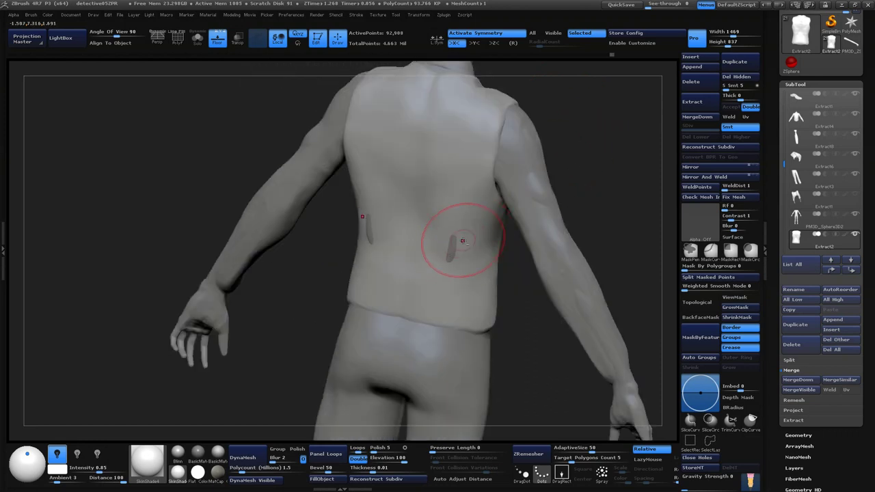
# - Select Extract4 and smooth the dark blobs on both upper arms with symmetry
pyautogui.keyDown('alt'); pyautogui.click(453, 250); pyautogui.keyUp('alt')
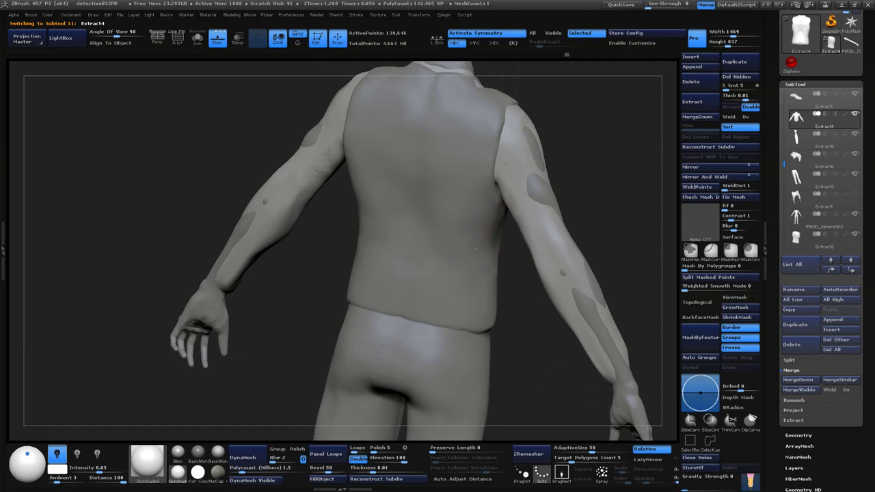
pyautogui.press('space')
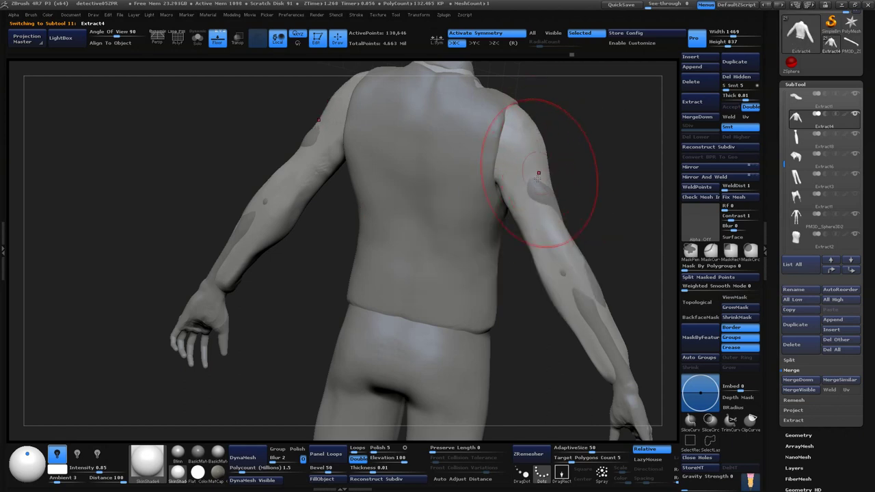
pyautogui.keyDown('shift'); pyautogui.moveTo(527, 195); pyautogui.dragTo(537, 198); pyautogui.keyUp('shift')
pyautogui.moveTo(659, 212)
pyautogui.mouseDown()
pyautogui.moveTo(629, 216)
pyautogui.moveTo(576, 185)
pyautogui.moveTo(537, 196)
pyautogui.mouseUp()
# - Orbit around the arms, torso and legs to check, then reselect Extract2
pyautogui.moveTo(643, 271); pyautogui.dragTo(520, 259)
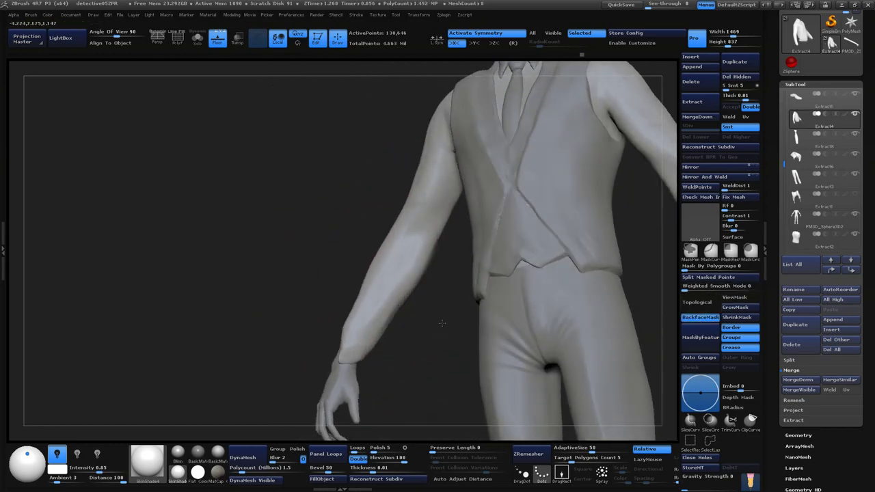
pyautogui.moveTo(407, 194); pyautogui.dragTo(398, 315)
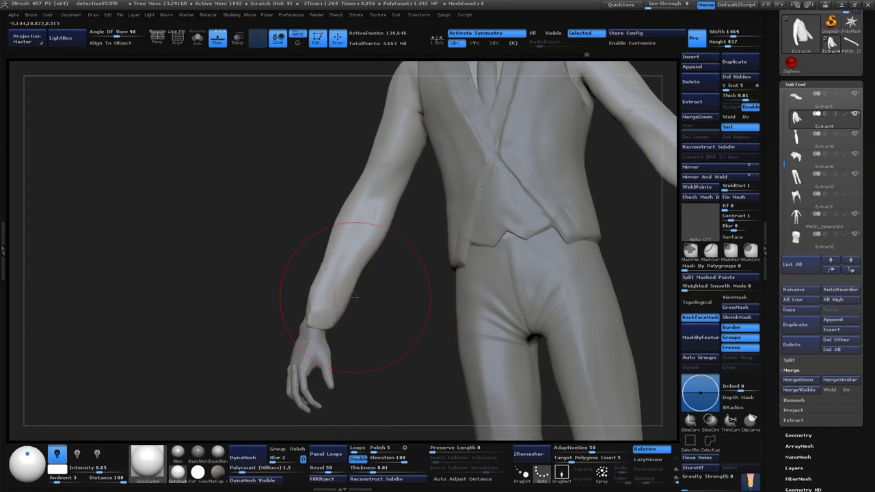
pyautogui.moveTo(298, 322); pyautogui.dragTo(442, 223)
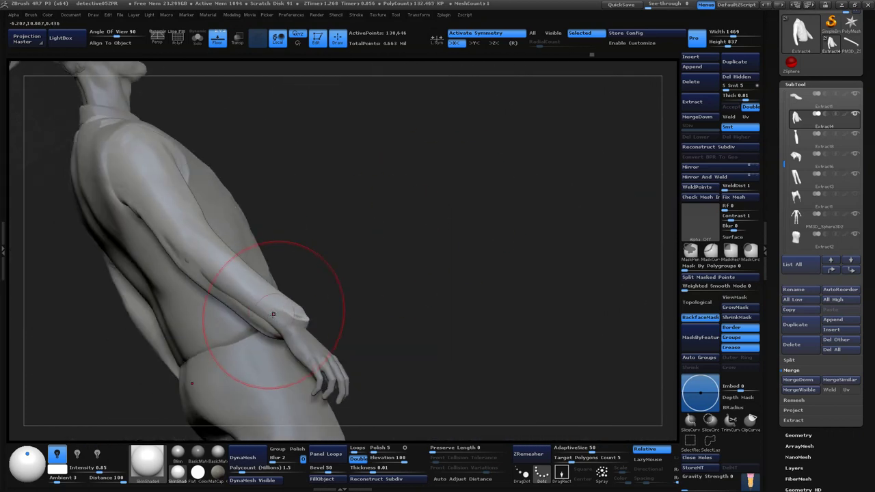
pyautogui.moveTo(293, 294)
pyautogui.mouseDown()
pyautogui.moveTo(394, 275)
pyautogui.moveTo(236, 274)
pyautogui.mouseUp()
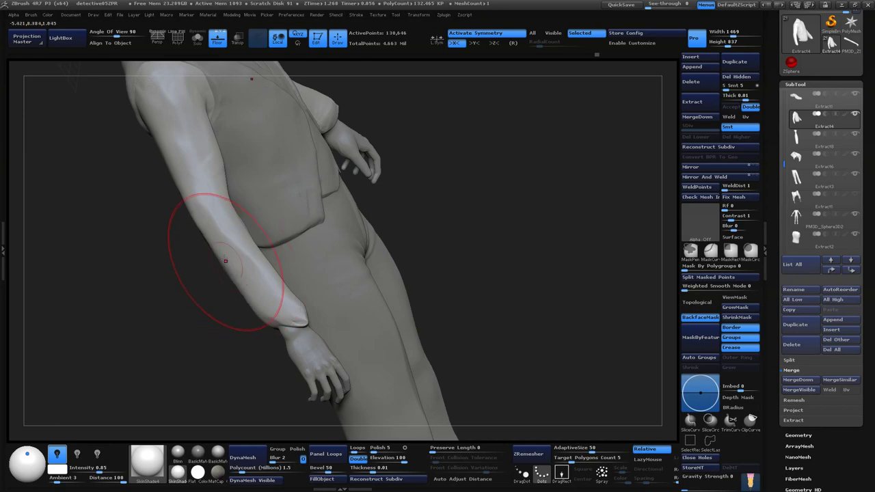
pyautogui.moveTo(234, 219); pyautogui.dragTo(471, 139)
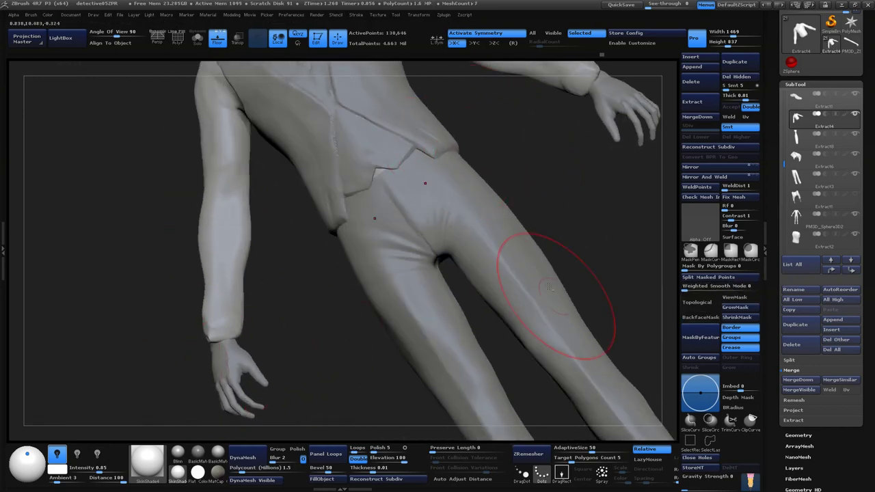
pyautogui.moveTo(547, 303); pyautogui.dragTo(463, 133)
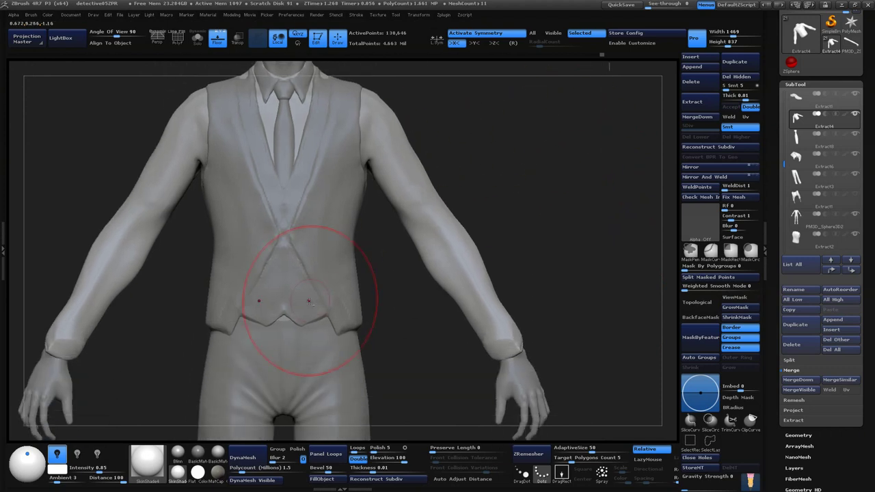
pyautogui.keyDown('alt'); pyautogui.click(311, 304); pyautogui.keyUp('alt')
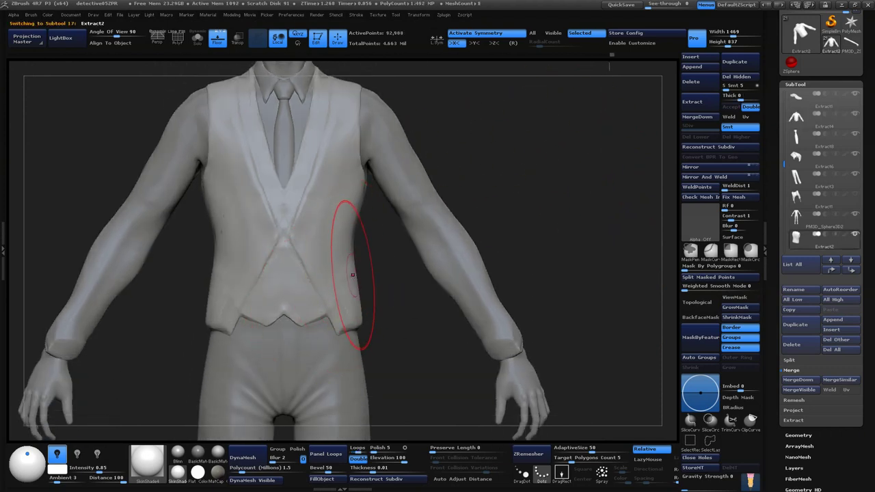
# - Review the figure while switching between Extract4 and Extract2, zooming on the waistcoat front
pyautogui.keyDown('alt'); pyautogui.moveTo(405, 315); pyautogui.dragTo(411, 211); pyautogui.keyUp('alt')
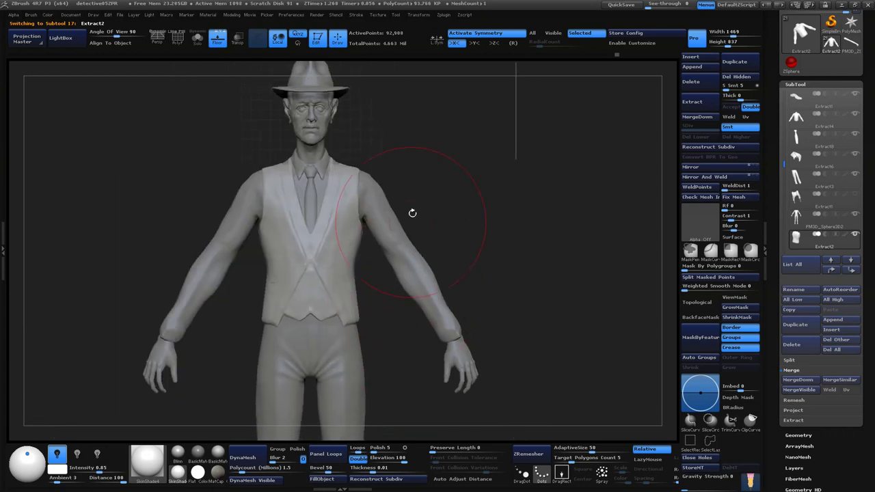
pyautogui.keyDown('alt'); pyautogui.moveTo(437, 177); pyautogui.dragTo(346, 273); pyautogui.keyUp('alt')
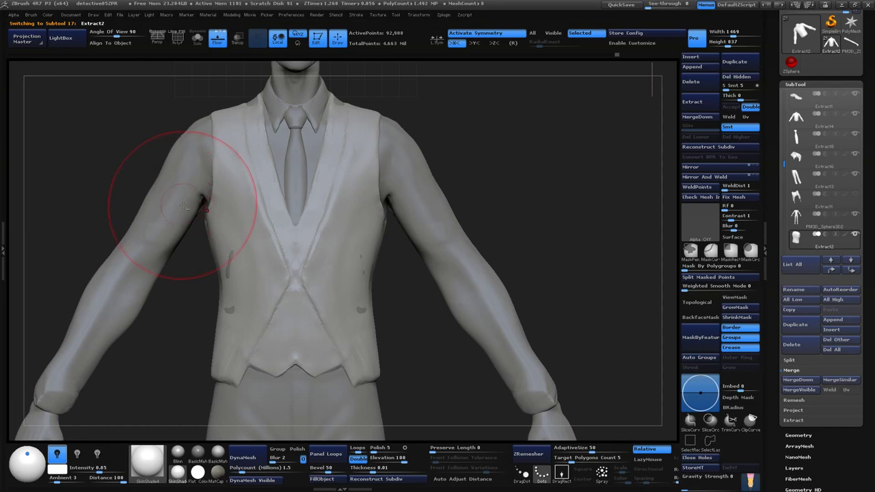
pyautogui.keyDown('alt'); pyautogui.click(224, 252); pyautogui.keyUp('alt')
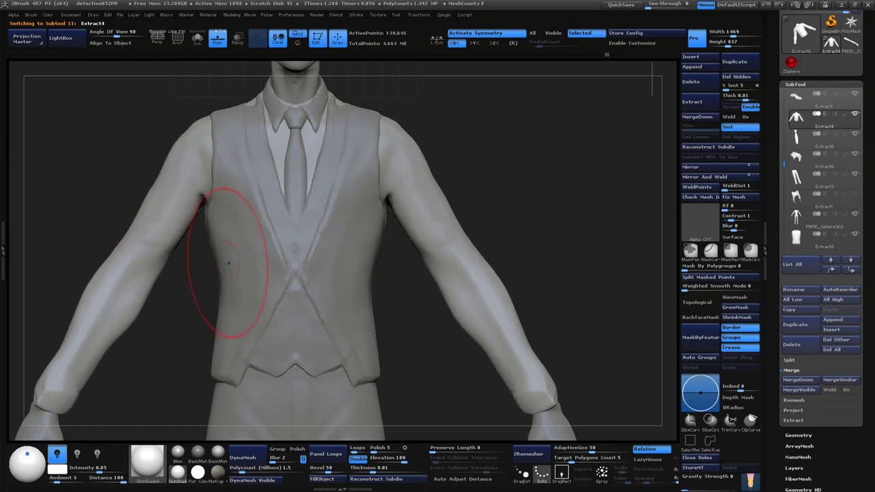
pyautogui.press('f')
pyautogui.moveTo(501, 196)
pyautogui.mouseDown()
pyautogui.moveTo(511, 190)
pyautogui.moveTo(462, 173)
pyautogui.mouseUp()
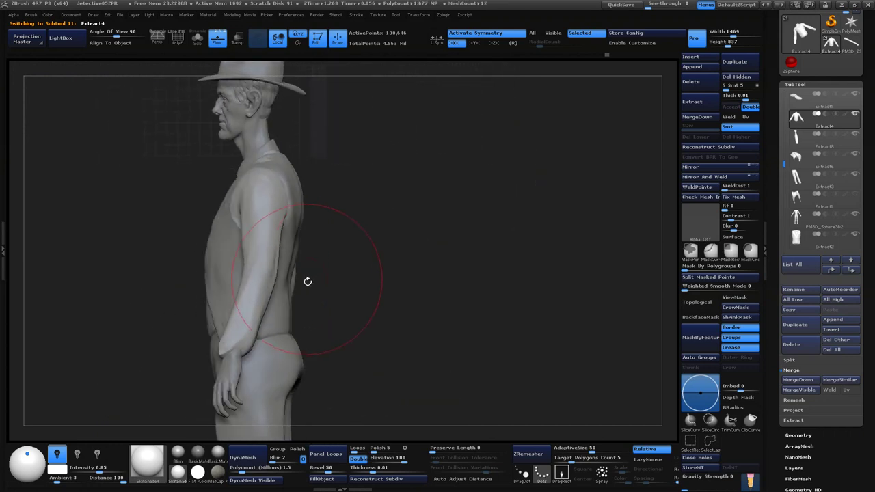
pyautogui.moveTo(307, 280)
pyautogui.keyDown('alt'); pyautogui.mouseDown()
pyautogui.moveTo(430, 269)
pyautogui.moveTo(421, 274)
pyautogui.mouseUp(); pyautogui.keyUp('alt')
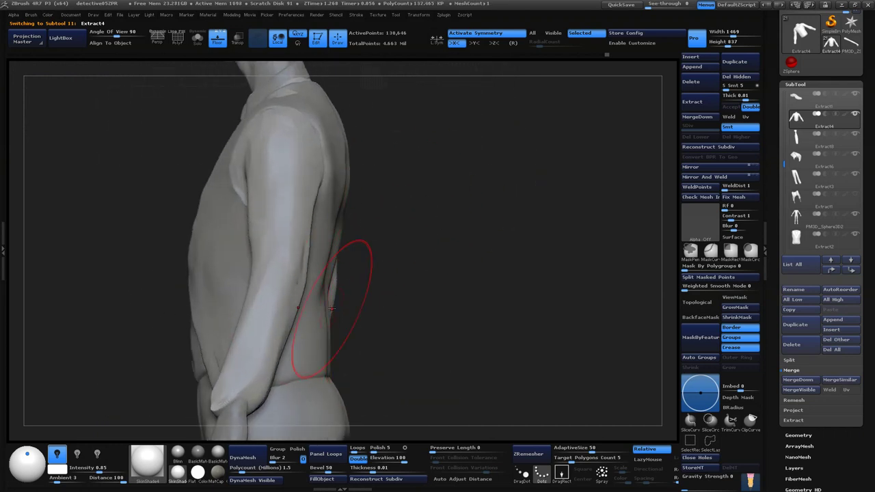
pyautogui.keyDown('alt'); pyautogui.click(324, 314); pyautogui.keyUp('alt')
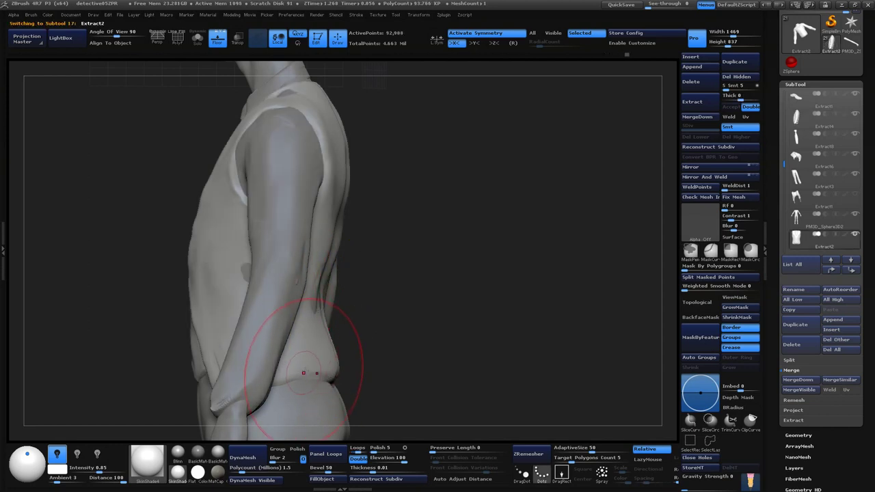
pyautogui.moveTo(304, 372)
pyautogui.mouseDown()
pyautogui.moveTo(570, 138)
pyautogui.moveTo(383, 311)
pyautogui.moveTo(560, 163)
pyautogui.mouseUp()
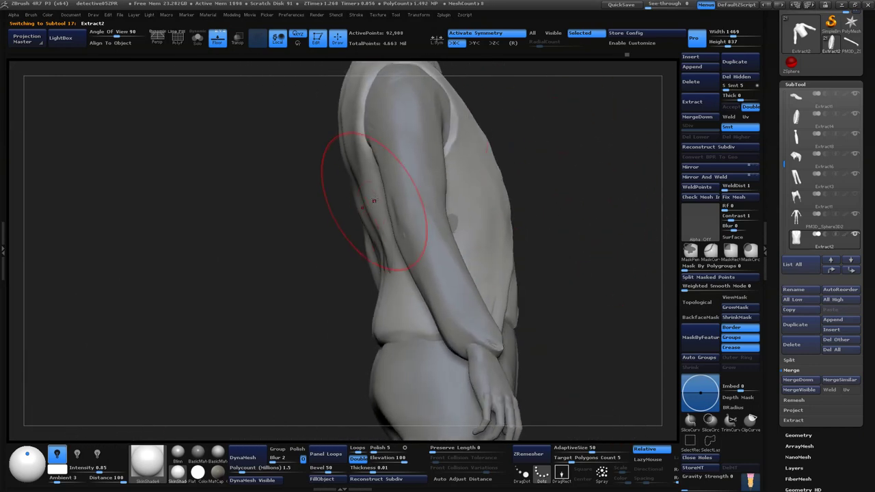
pyautogui.moveTo(376, 206)
pyautogui.mouseDown()
pyautogui.moveTo(541, 287)
pyautogui.moveTo(632, 140)
pyautogui.moveTo(601, 187)
pyautogui.mouseUp()
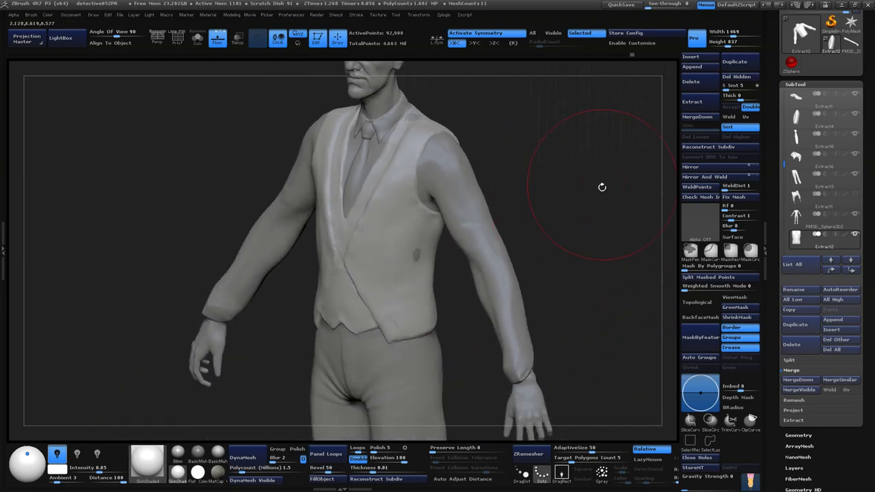
pyautogui.moveTo(449, 238); pyautogui.dragTo(449, 292)
# - Inspect the back and side from several angles, toggling subtools and ending on the waistcoat
pyautogui.press('space')
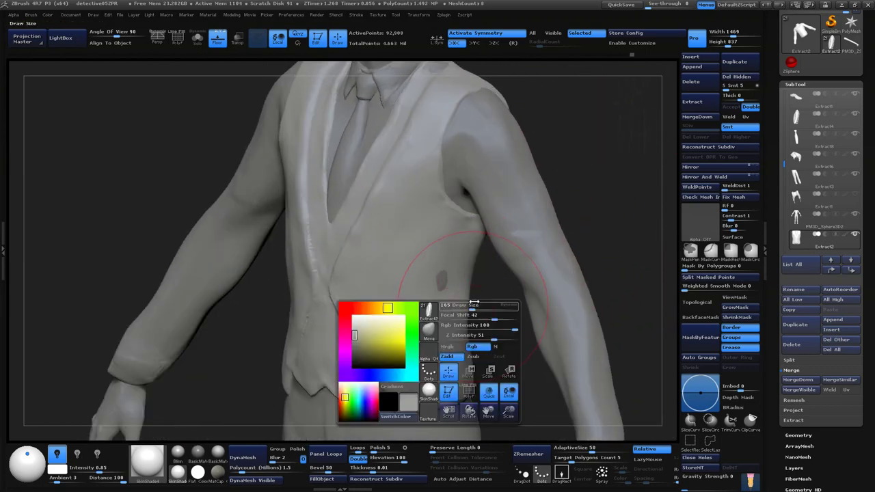
pyautogui.press('space')
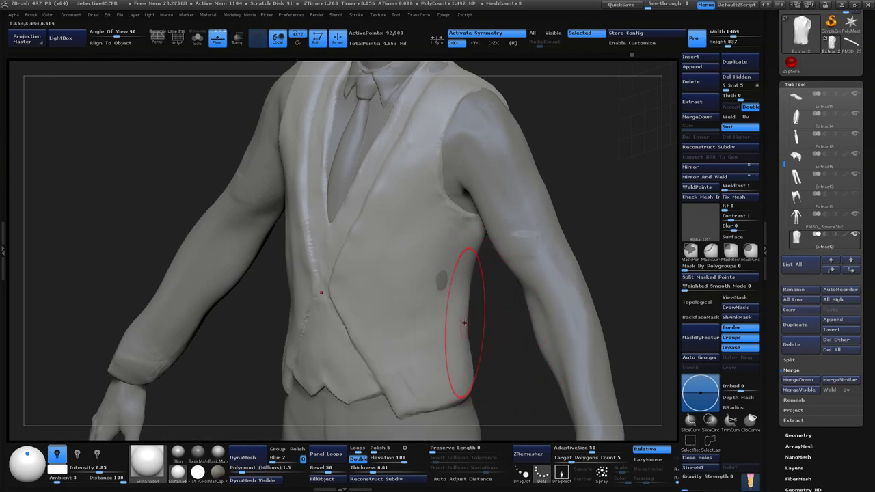
pyautogui.press('f')
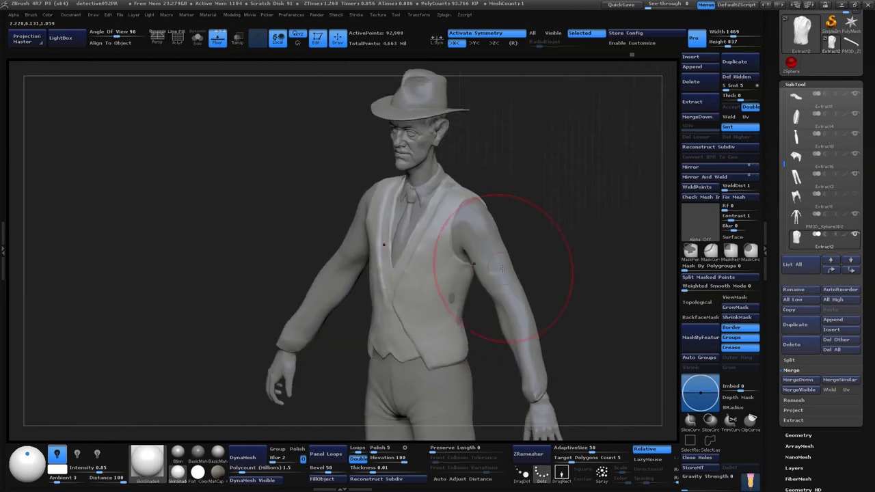
pyautogui.moveTo(518, 244); pyautogui.dragTo(553, 216)
pyautogui.keyDown('alt'); pyautogui.moveTo(603, 192); pyautogui.dragTo(577, 248); pyautogui.keyUp('alt')
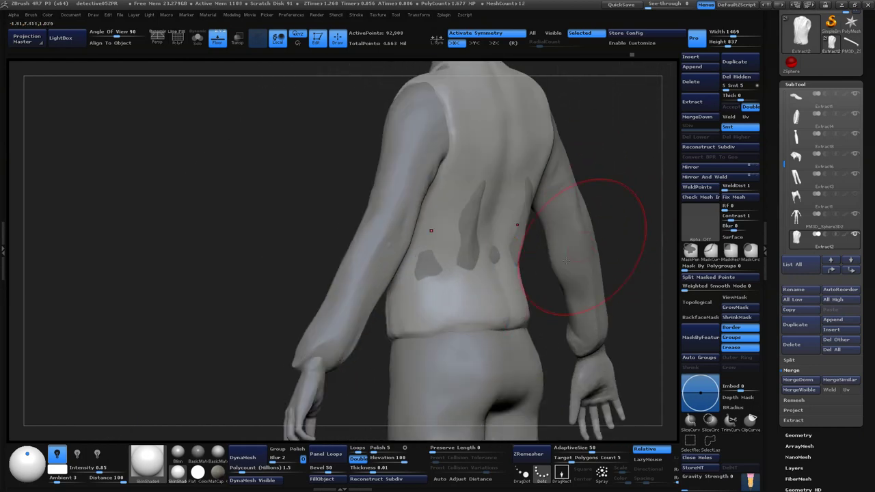
pyautogui.moveTo(534, 308); pyautogui.dragTo(527, 315)
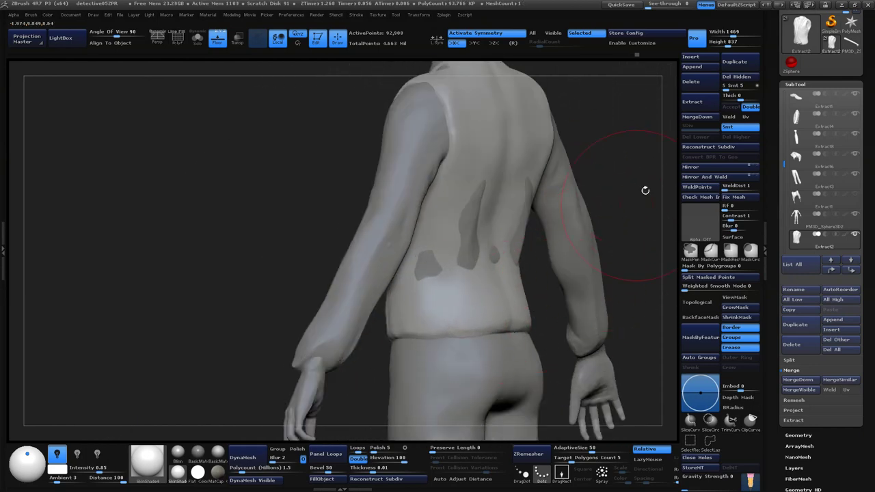
pyautogui.moveTo(645, 190); pyautogui.dragTo(539, 242)
pyautogui.keyDown('alt'); pyautogui.click(532, 239); pyautogui.keyUp('alt')
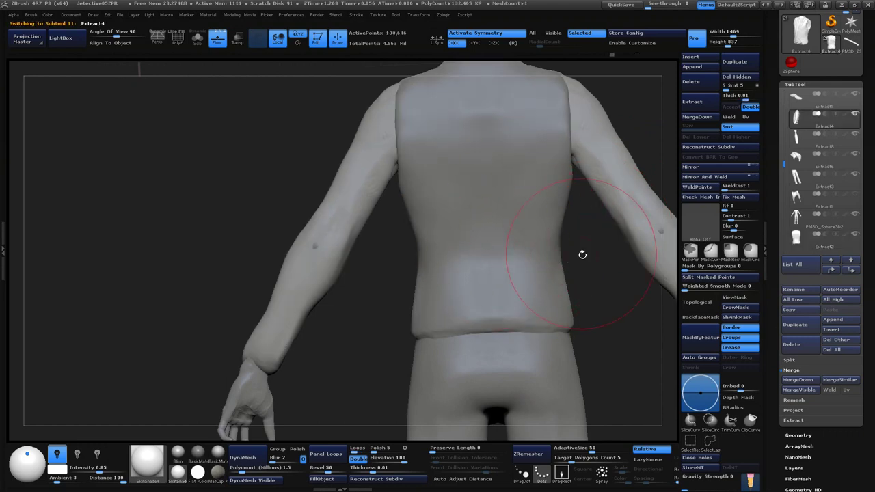
pyautogui.keyDown('alt'); pyautogui.click(540, 166); pyautogui.keyUp('alt')
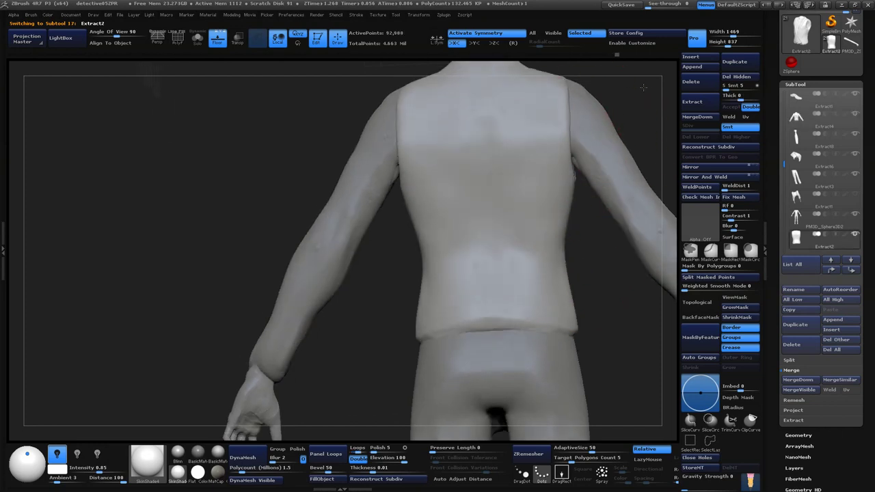
pyautogui.keyDown('alt'); pyautogui.click(575, 172); pyautogui.keyUp('alt')
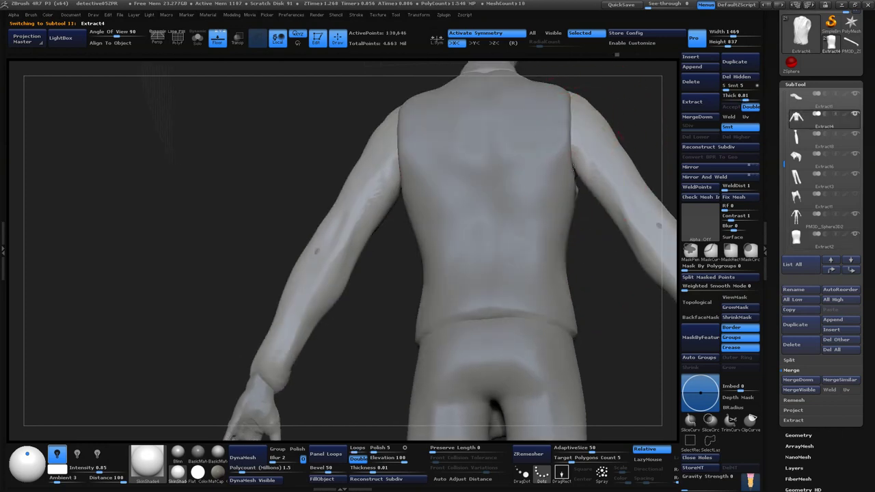
pyautogui.moveTo(575, 172)
pyautogui.mouseDown()
pyautogui.moveTo(648, 133)
pyautogui.moveTo(537, 230)
pyautogui.moveTo(607, 107)
pyautogui.moveTo(479, 218)
pyautogui.mouseUp()
pyautogui.keyDown('alt'); pyautogui.click(475, 215); pyautogui.keyUp('alt')
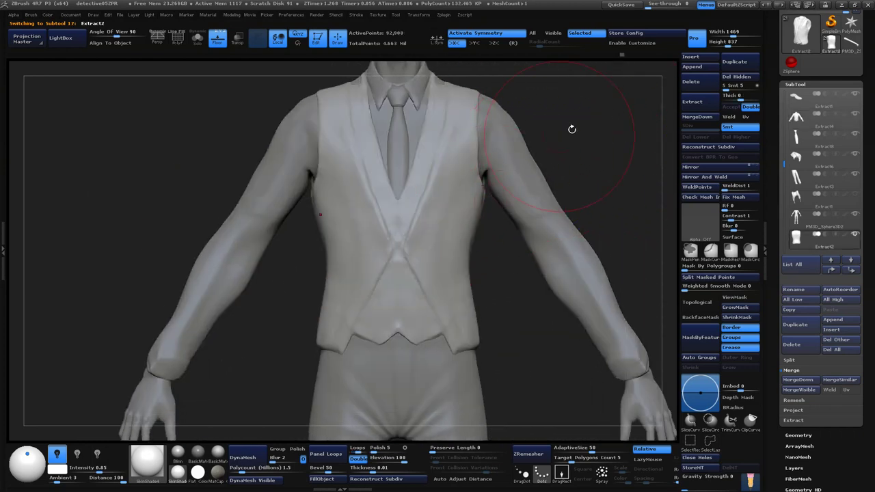
pyautogui.moveTo(571, 129)
pyautogui.mouseDown()
pyautogui.moveTo(449, 205)
pyautogui.moveTo(469, 254)
pyautogui.mouseUp()
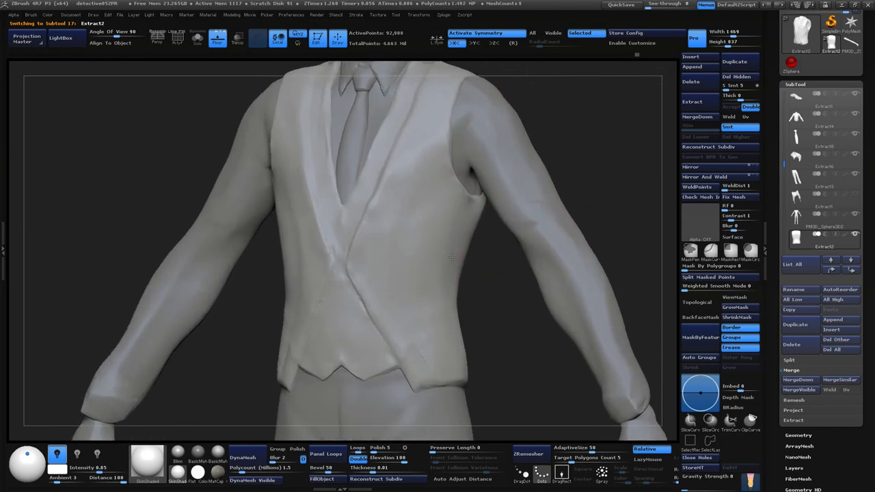
pyautogui.moveTo(563, 151); pyautogui.dragTo(492, 228)
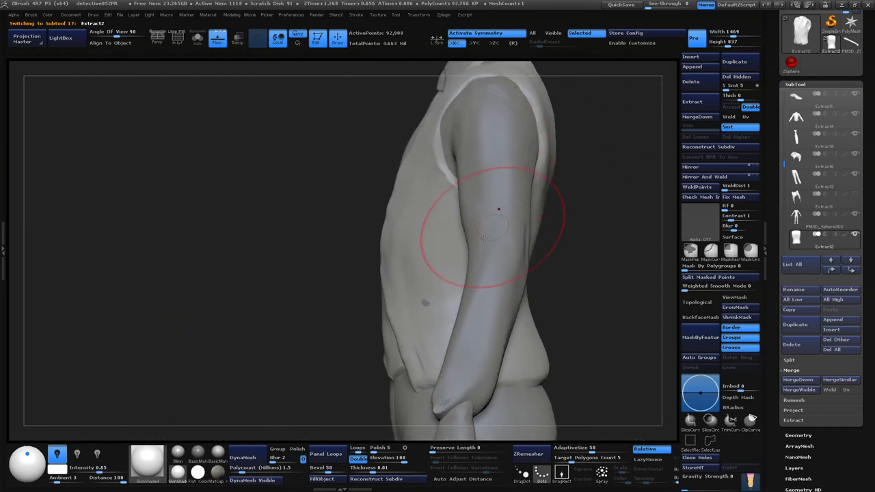
# - Smooth the dent and bumps on the waistcoat side and check from several angles
pyautogui.moveTo(410, 292)
pyautogui.keyDown('shift'); pyautogui.mouseDown()
pyautogui.moveTo(371, 322)
pyautogui.moveTo(371, 312)
pyautogui.moveTo(410, 355)
pyautogui.mouseUp(); pyautogui.keyUp('shift')
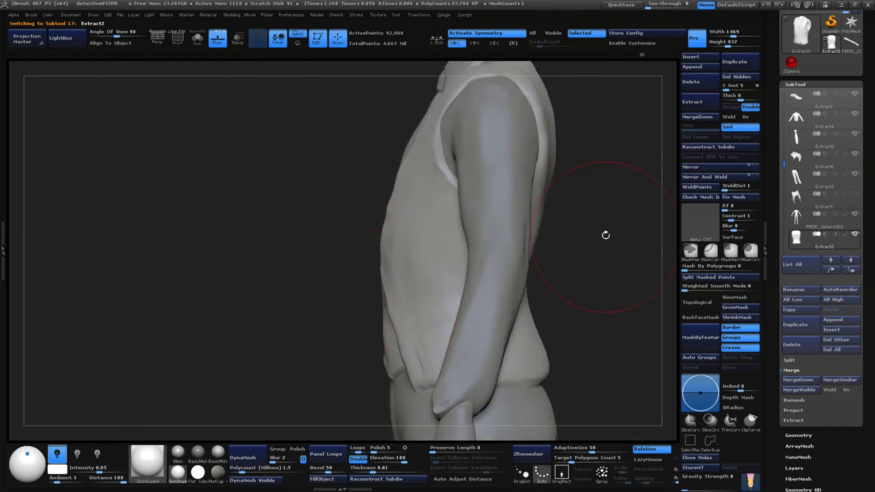
pyautogui.press('f')
pyautogui.moveTo(606, 234); pyautogui.dragTo(423, 273)
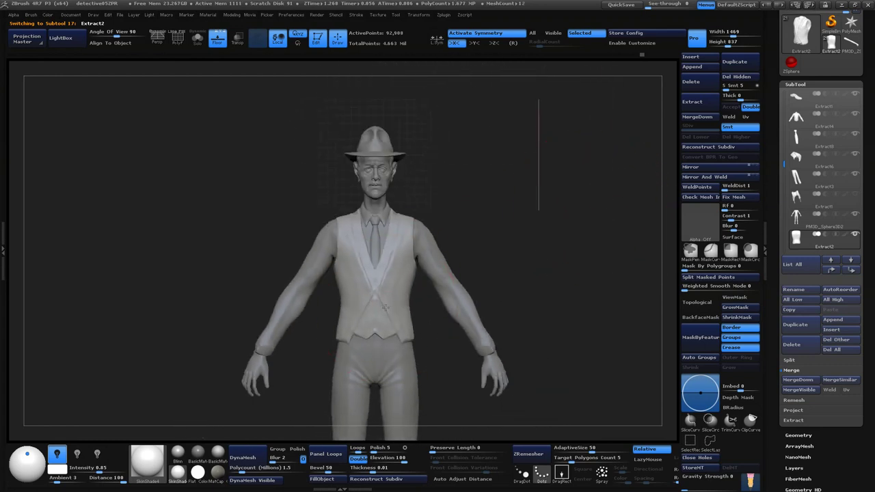
pyautogui.keyDown('alt'); pyautogui.moveTo(520, 205); pyautogui.dragTo(452, 331); pyautogui.keyUp('alt')
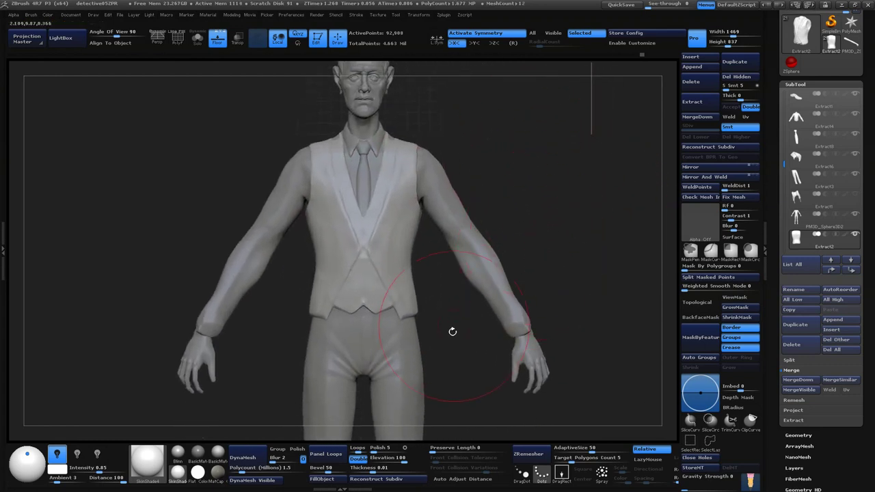
pyautogui.moveTo(540, 217); pyautogui.dragTo(466, 313)
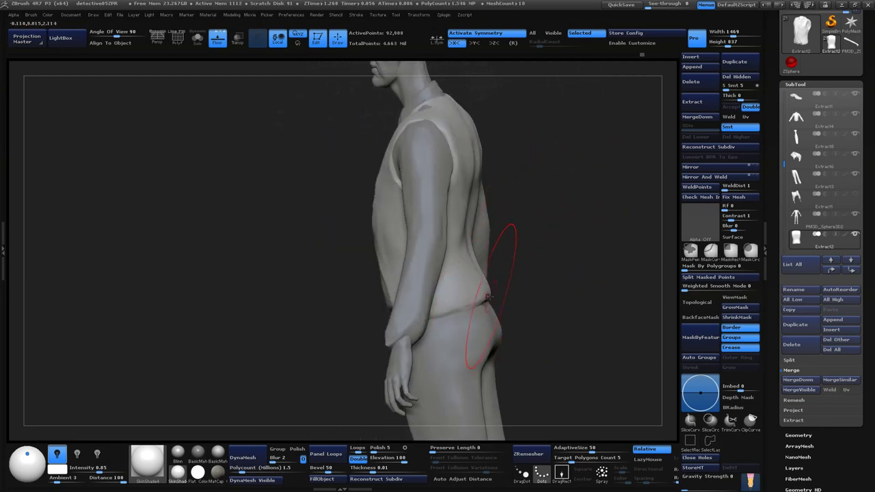
pyautogui.moveTo(542, 234)
pyautogui.mouseDown()
pyautogui.moveTo(551, 166)
pyautogui.moveTo(586, 149)
pyautogui.moveTo(539, 189)
pyautogui.moveTo(480, 317)
pyautogui.moveTo(585, 274)
pyautogui.moveTo(584, 248)
pyautogui.mouseUp()
pyautogui.moveTo(506, 191)
pyautogui.mouseDown()
pyautogui.moveTo(669, 149)
pyautogui.moveTo(464, 224)
pyautogui.mouseUp()
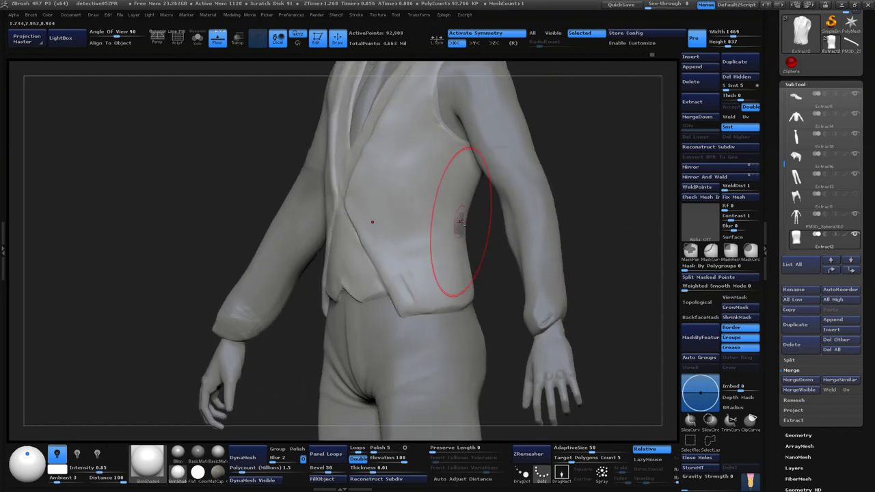
# - Briefly check Extract4, then return to the waistcoat in a three-quarter view
pyautogui.keyDown('alt'); pyautogui.click(461, 222); pyautogui.keyUp('alt')
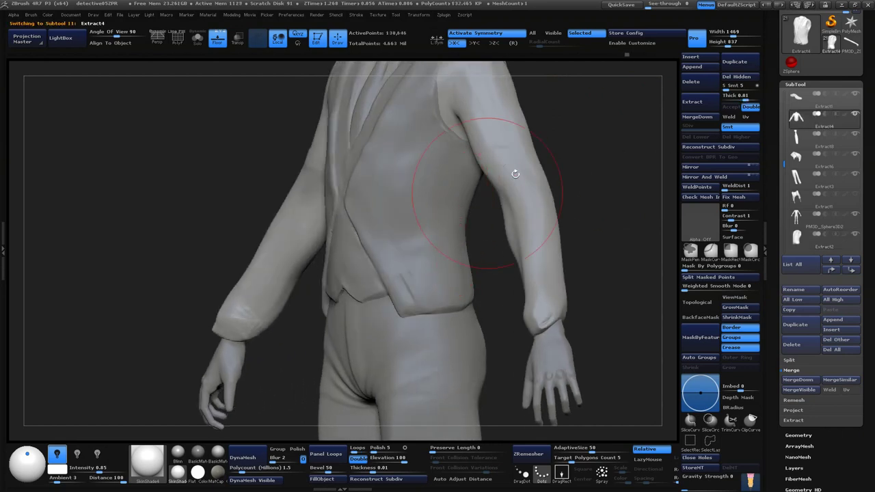
pyautogui.moveTo(458, 221); pyautogui.dragTo(497, 203)
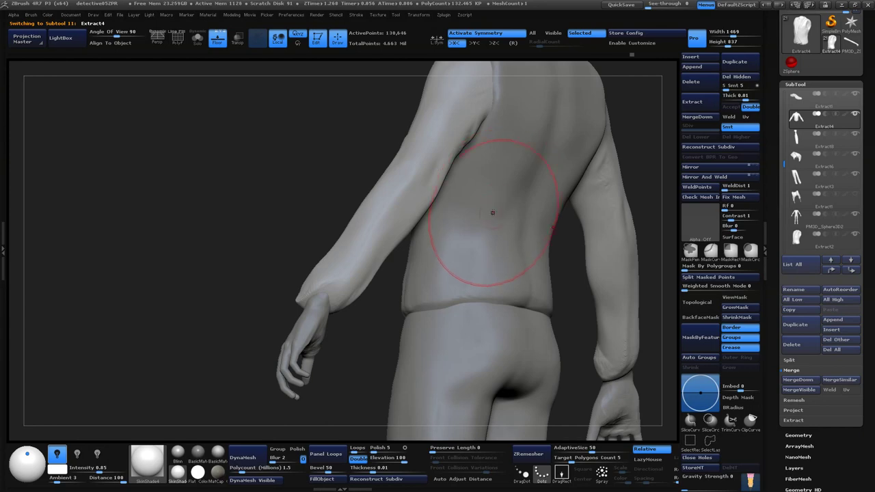
pyautogui.moveTo(225, 217)
pyautogui.mouseDown()
pyautogui.moveTo(567, 143)
pyautogui.moveTo(613, 148)
pyautogui.moveTo(559, 145)
pyautogui.moveTo(568, 205)
pyautogui.mouseUp()
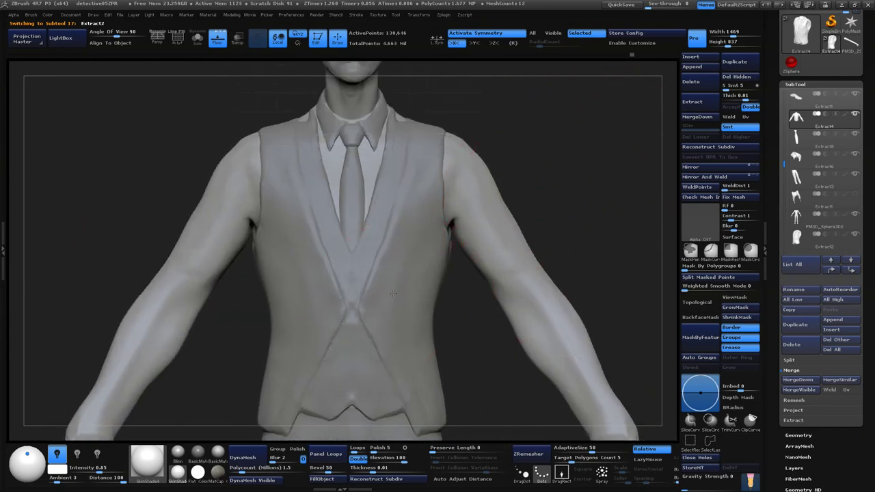
pyautogui.keyDown('alt'); pyautogui.click(383, 300); pyautogui.keyUp('alt')
pyautogui.moveTo(568, 157); pyautogui.dragTo(371, 215)
pyautogui.press('b')
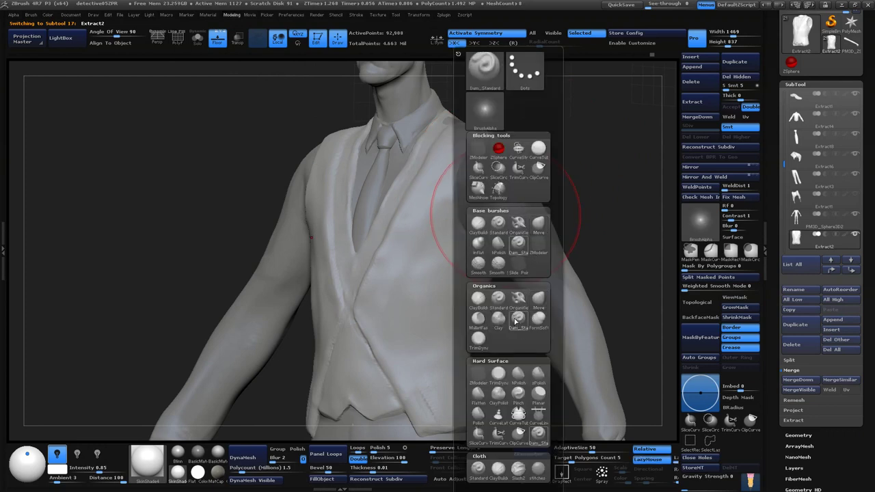
# - Zoom in on the waistcoat front and keep the outer coat hidden
pyautogui.moveTo(588, 171); pyautogui.dragTo(446, 274)
pyautogui.press('space')
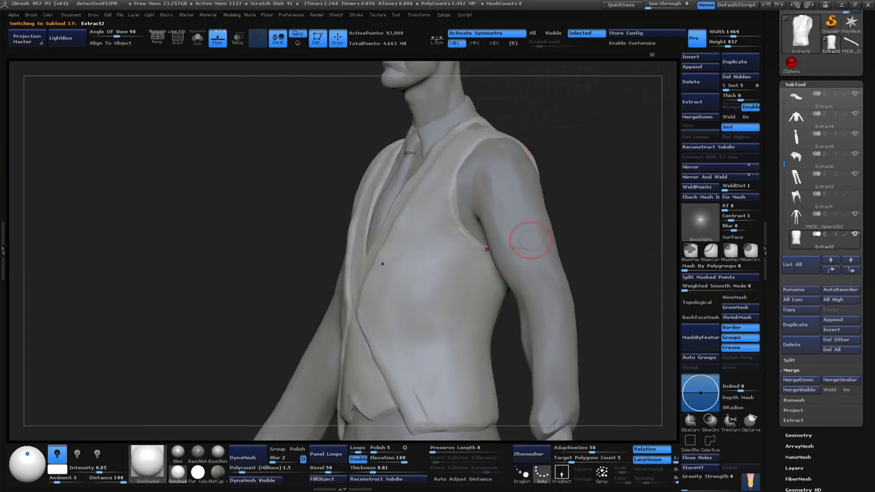
pyautogui.moveTo(531, 239)
pyautogui.mouseDown()
pyautogui.moveTo(561, 153)
pyautogui.moveTo(385, 308)
pyautogui.mouseUp()
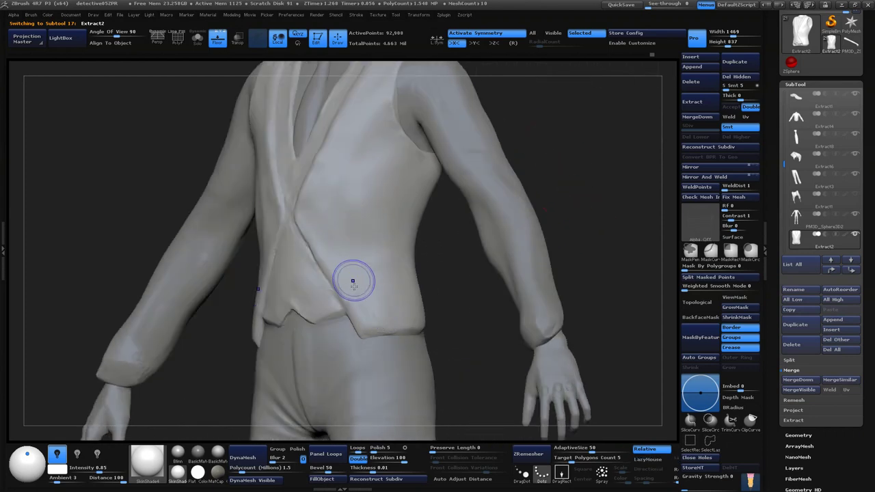
pyautogui.moveTo(368, 300)
pyautogui.mouseDown()
pyautogui.moveTo(556, 225)
pyautogui.moveTo(422, 208)
pyautogui.mouseUp()
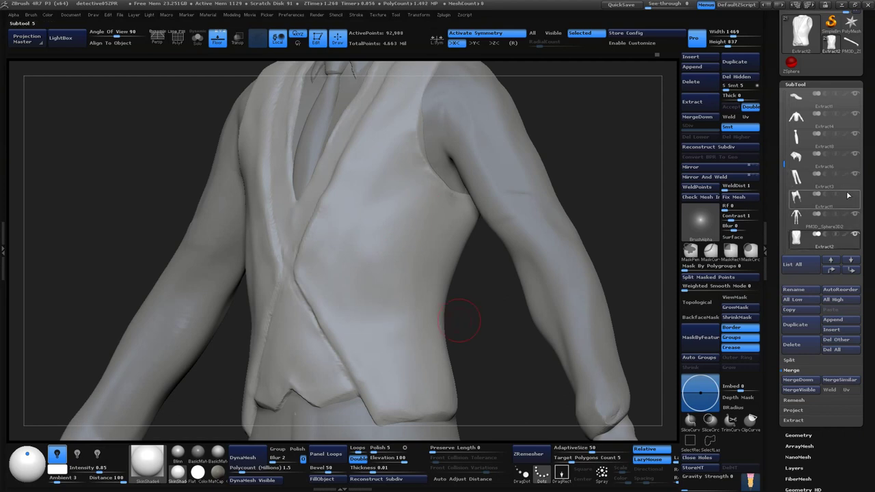
pyautogui.scroll(-3, 786, 160)
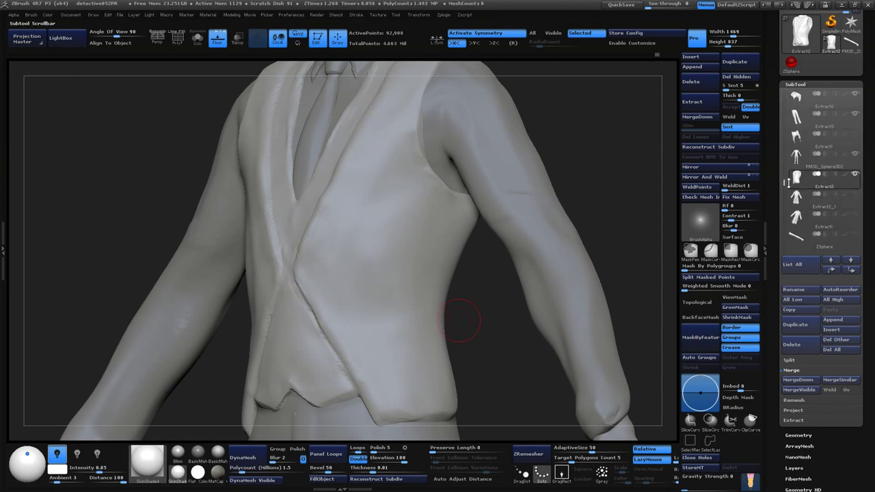
pyautogui.click(855, 194)
pyautogui.click(855, 195)
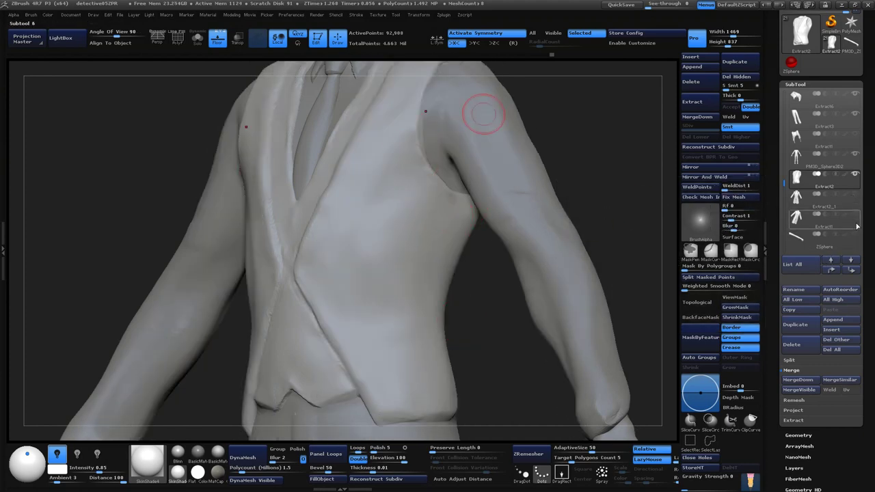
# - Carve thin seam creases on the front panels, including a slit near the lower pocket
pyautogui.press('space')
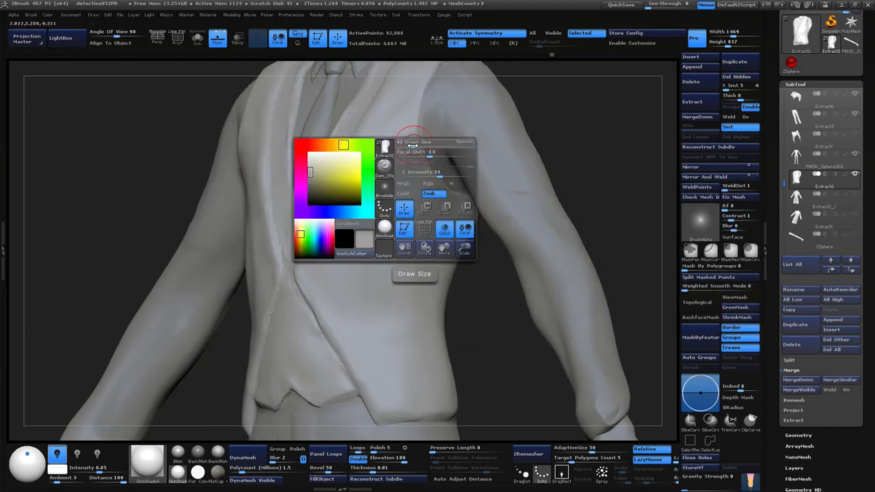
pyautogui.keyDown('shift'); pyautogui.moveTo(585, 94); pyautogui.dragTo(586, 95); pyautogui.keyUp('shift')
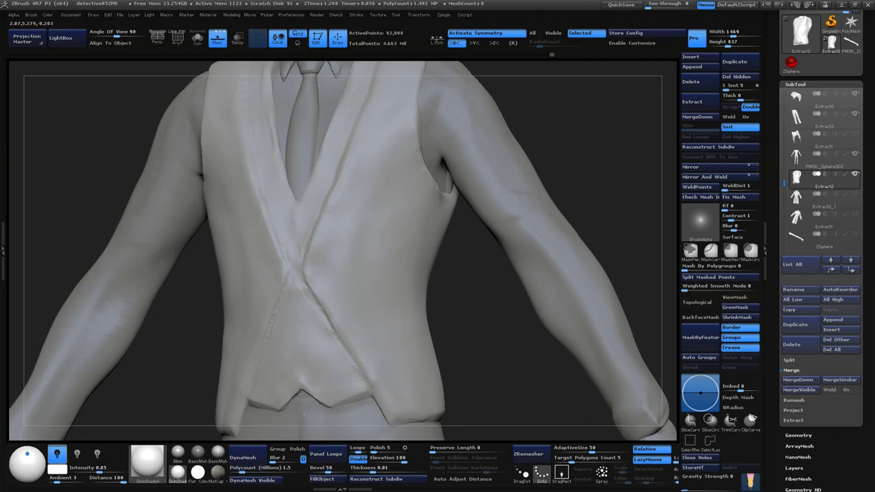
pyautogui.moveTo(614, 141)
pyautogui.mouseDown()
pyautogui.moveTo(592, 136)
pyautogui.moveTo(506, 81)
pyautogui.mouseUp()
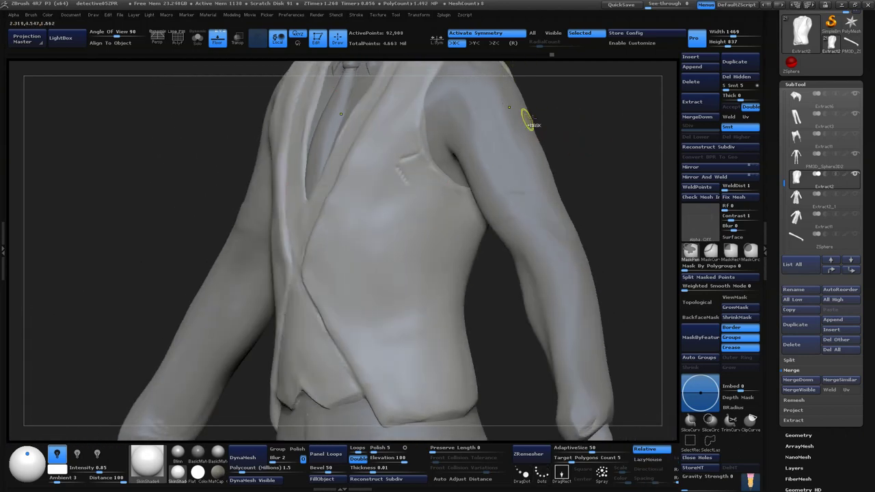
pyautogui.moveTo(580, 103); pyautogui.dragTo(416, 121)
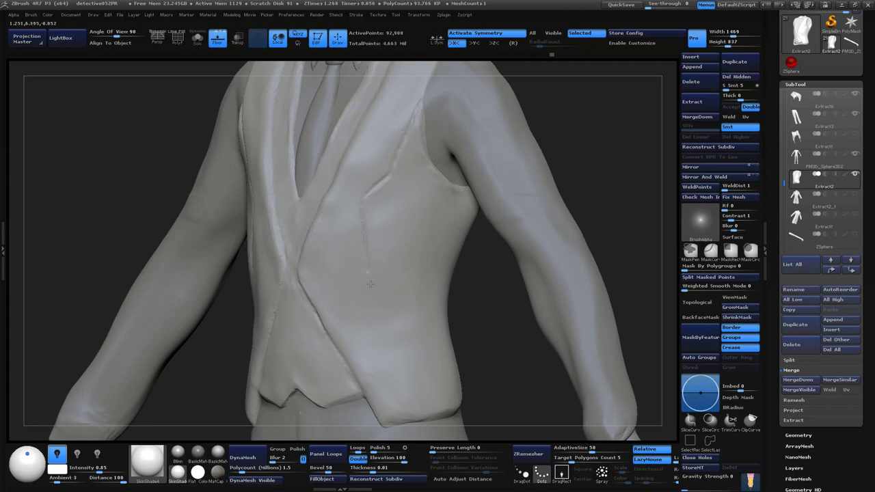
pyautogui.moveTo(574, 264); pyautogui.dragTo(579, 242)
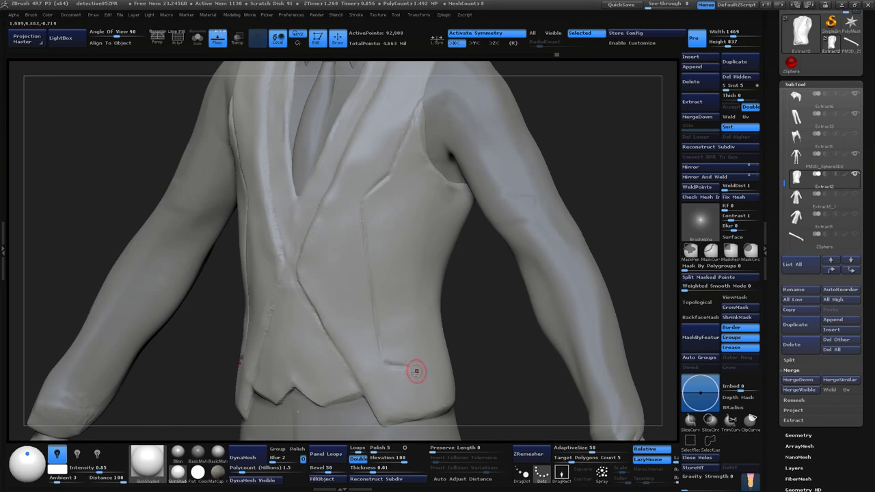
pyautogui.moveTo(486, 365); pyautogui.dragTo(437, 292)
pyautogui.moveTo(612, 273); pyautogui.dragTo(576, 290)
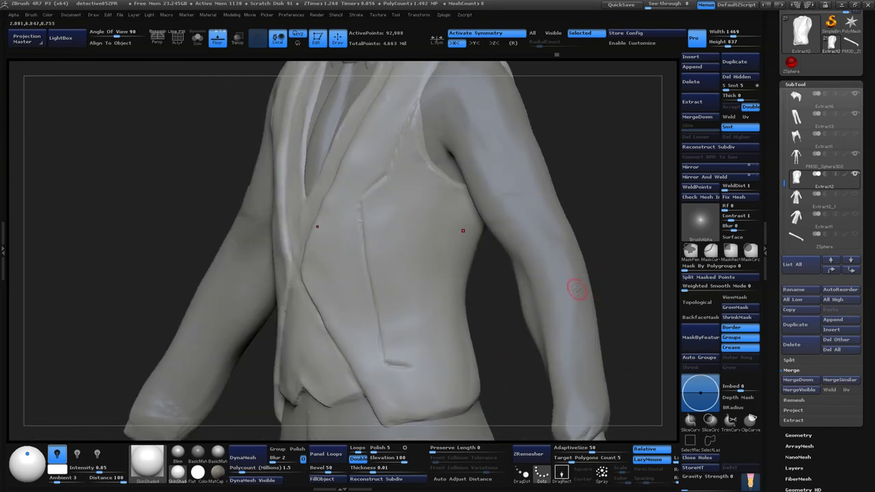
pyautogui.moveTo(621, 216); pyautogui.dragTo(449, 241)
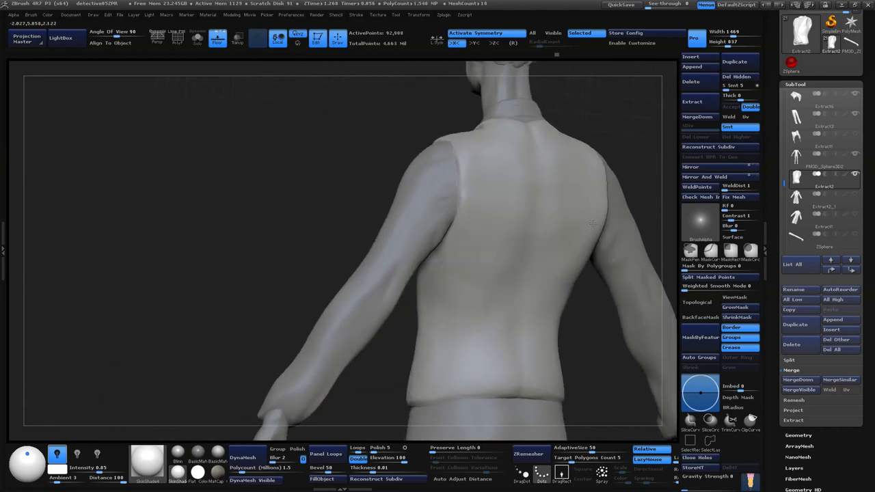
# - Orbit around the waistcoat's back and zoom in on the upper back below the hat
pyautogui.moveTo(318, 183)
pyautogui.mouseDown()
pyautogui.moveTo(535, 141)
pyautogui.moveTo(587, 196)
pyautogui.mouseUp()
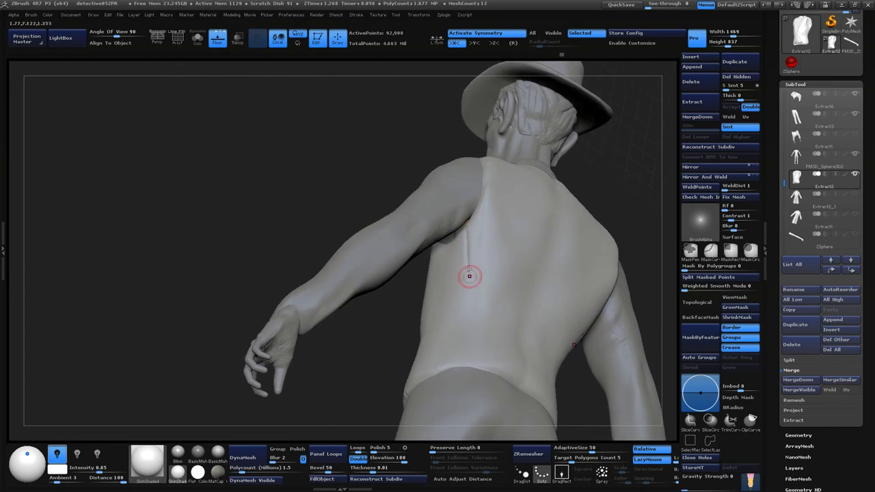
pyautogui.moveTo(467, 285); pyautogui.dragTo(470, 287)
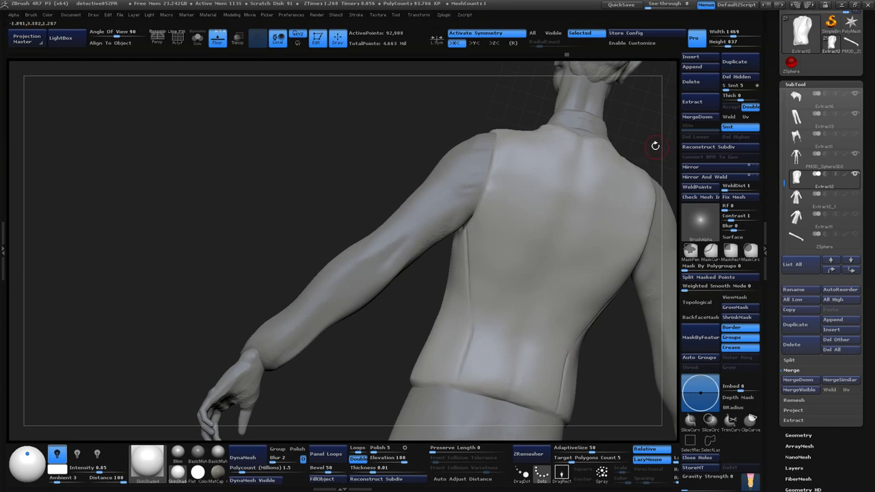
pyautogui.moveTo(658, 143)
pyautogui.mouseDown()
pyautogui.moveTo(617, 188)
pyautogui.moveTo(473, 235)
pyautogui.mouseUp()
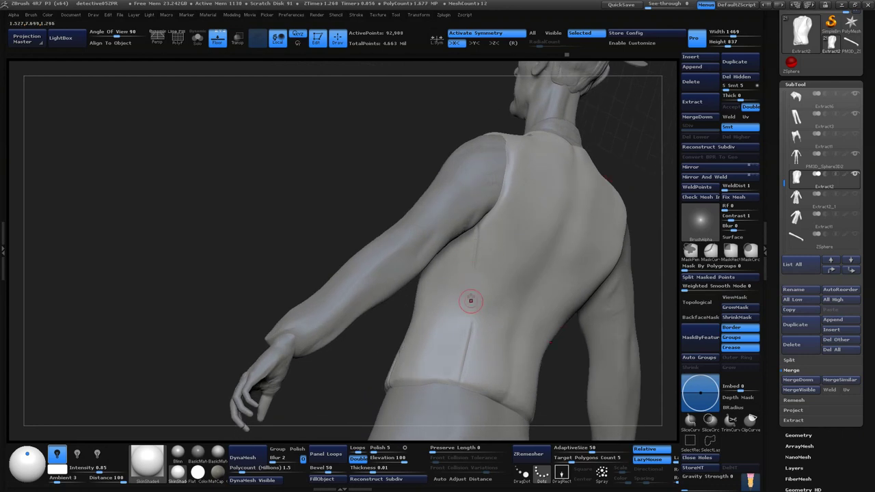
pyautogui.moveTo(632, 166)
pyautogui.mouseDown()
pyautogui.moveTo(586, 228)
pyautogui.moveTo(475, 314)
pyautogui.mouseUp()
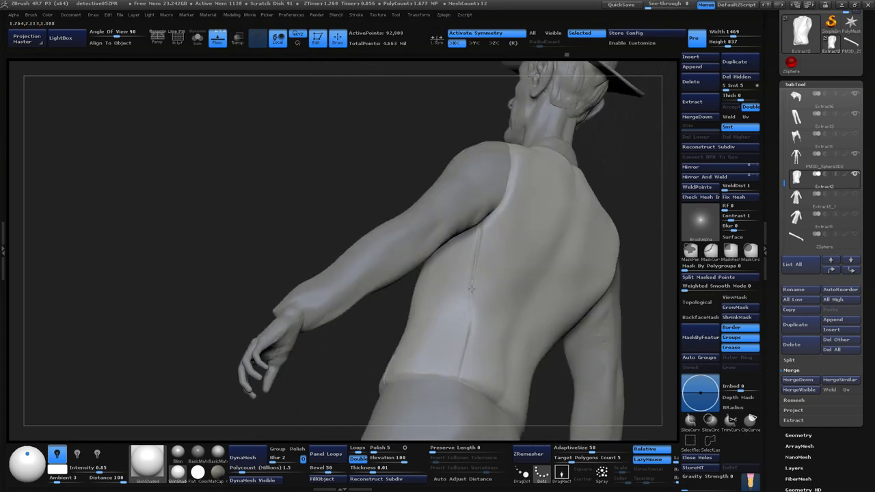
pyautogui.moveTo(629, 164)
pyautogui.mouseDown()
pyautogui.moveTo(242, 109)
pyautogui.moveTo(581, 192)
pyautogui.moveTo(522, 277)
pyautogui.moveTo(602, 285)
pyautogui.moveTo(433, 243)
pyautogui.moveTo(579, 129)
pyautogui.mouseUp()
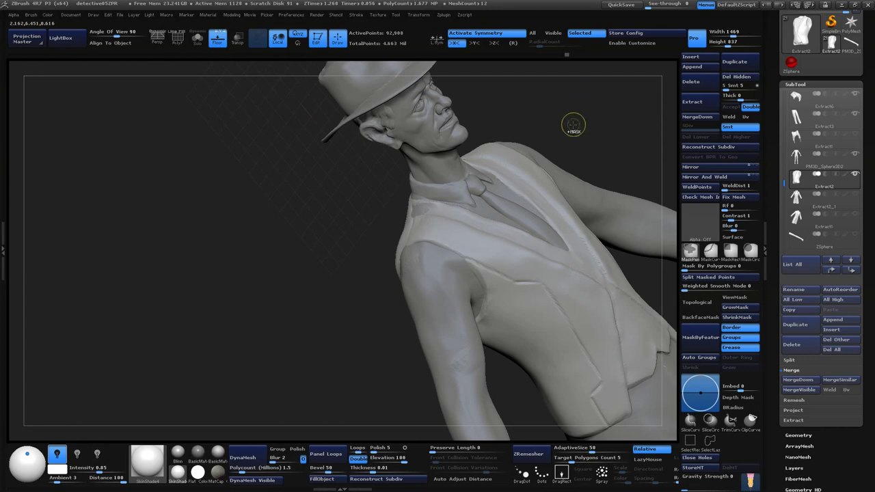
pyautogui.moveTo(581, 130)
pyautogui.mouseDown()
pyautogui.moveTo(596, 152)
pyautogui.moveTo(571, 128)
pyautogui.mouseUp()
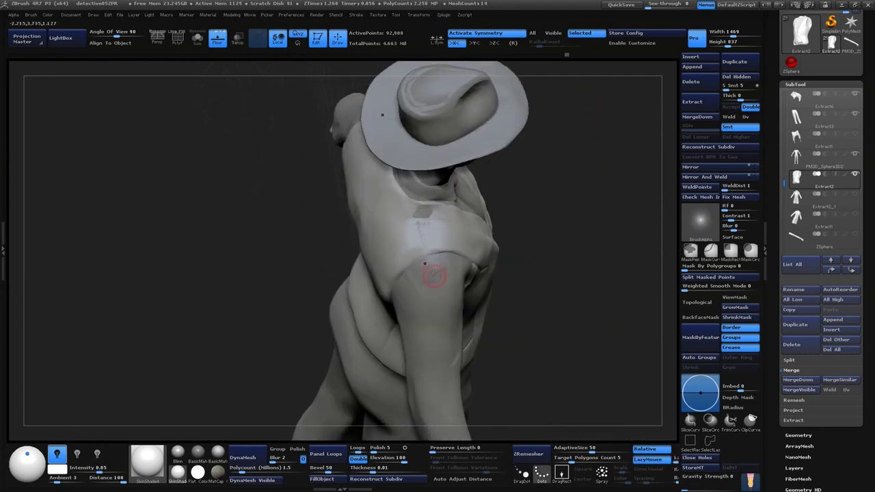
pyautogui.moveTo(434, 274); pyautogui.dragTo(642, 239)
# - Switch to a square-alpha brush with Imbed 20 and backface masking, and clear the shoulder mask
pyautogui.press('b')
pyautogui.press('h')
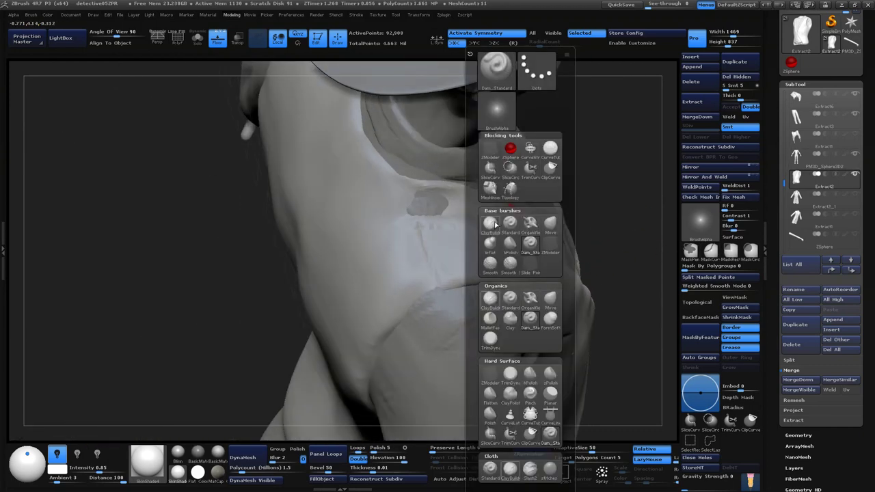
pyautogui.press('p')
pyautogui.press('space')
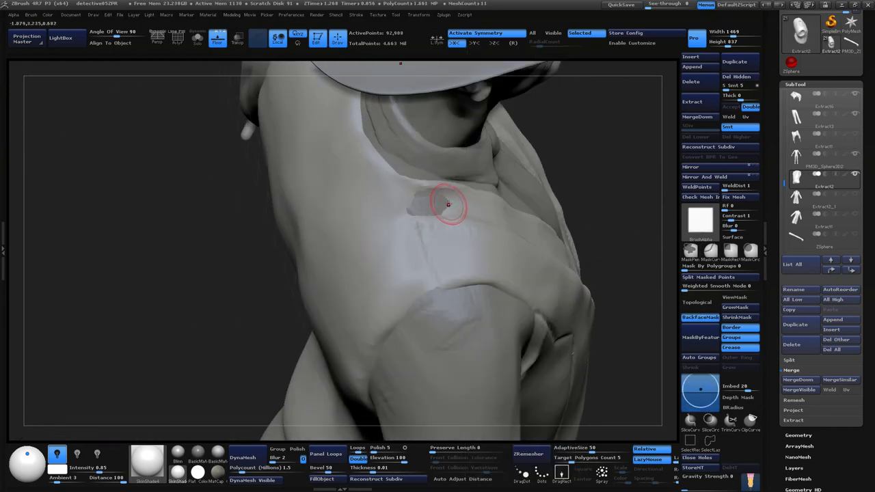
pyautogui.moveTo(602, 219)
pyautogui.mouseDown()
pyautogui.moveTo(570, 170)
pyautogui.moveTo(459, 234)
pyautogui.mouseUp()
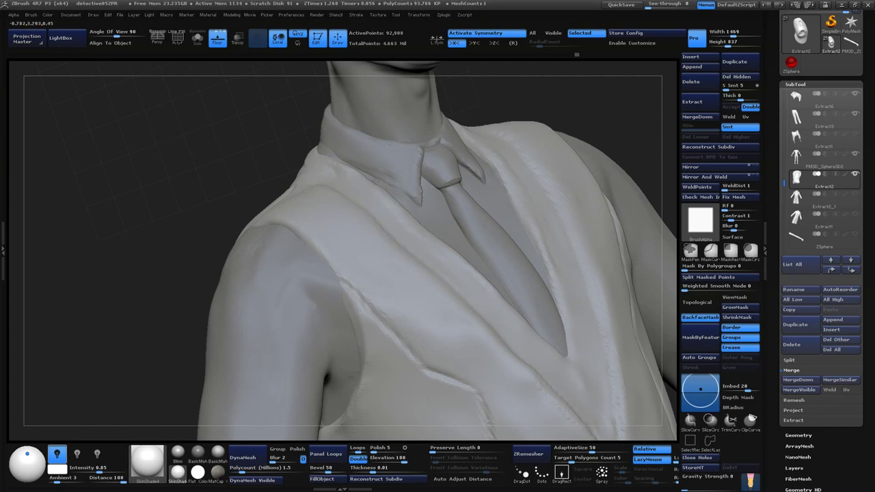
pyautogui.moveTo(573, 94); pyautogui.dragTo(443, 203)
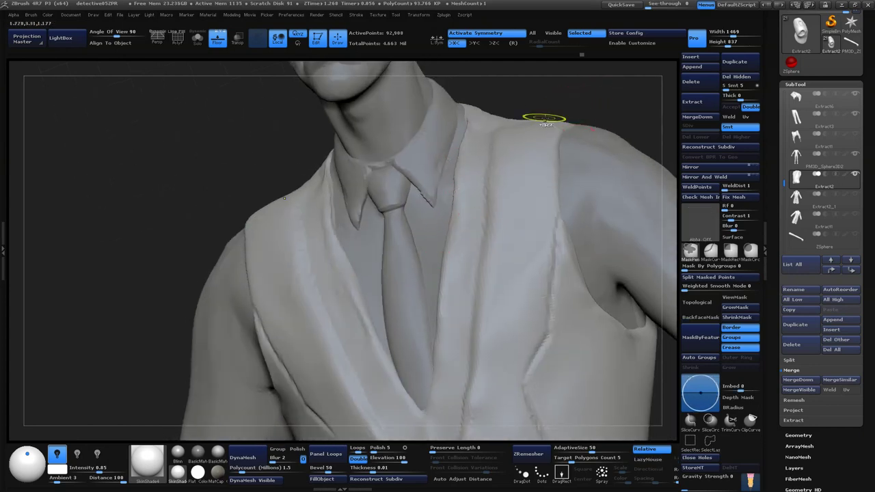
pyautogui.press('space')
pyautogui.moveTo(538, 95); pyautogui.dragTo(433, 213)
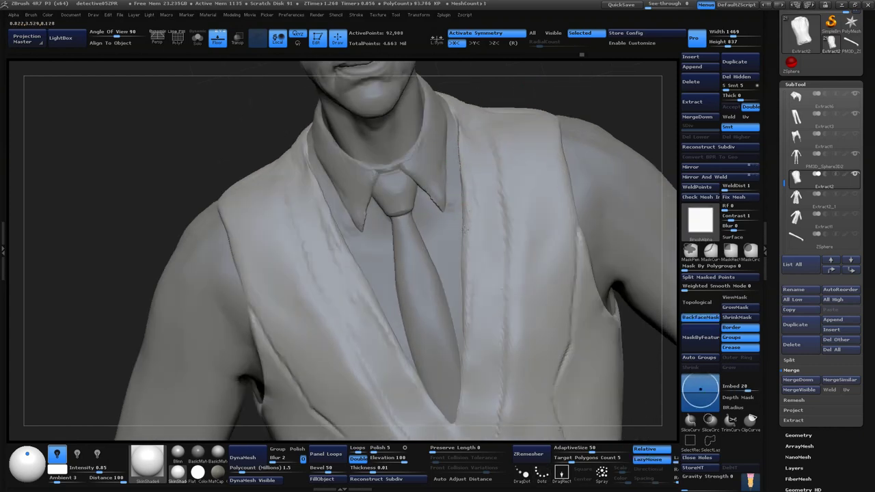
pyautogui.moveTo(536, 87); pyautogui.dragTo(514, 103)
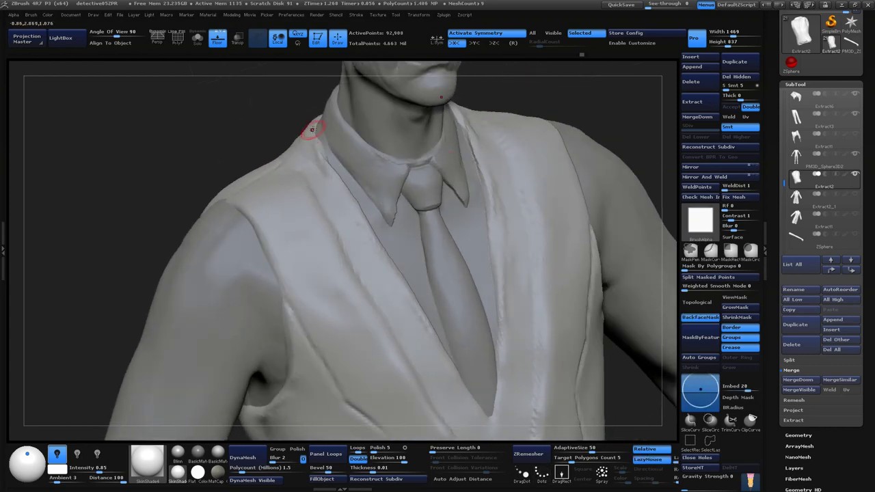
# - Alternate smoothing and masking around the collar and top of the shoulder
pyautogui.press('ctrl')
pyautogui.press('ctrl')
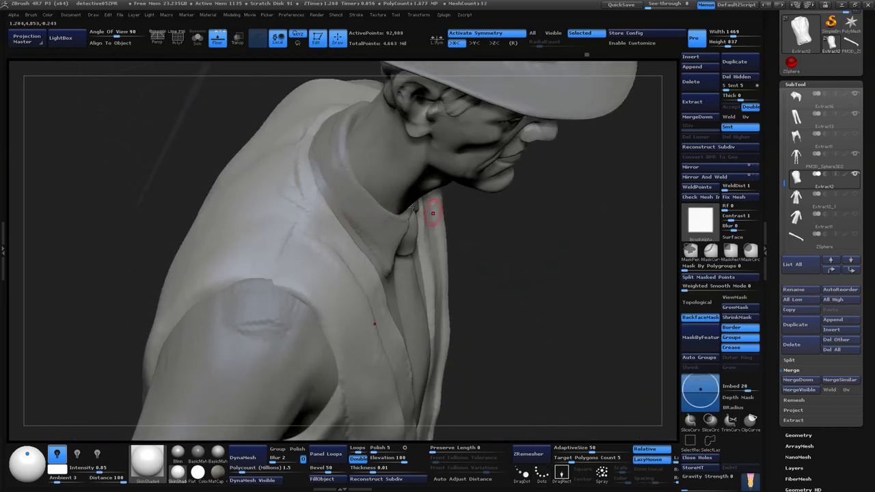
pyautogui.press('ctrl')
pyautogui.moveTo(520, 301); pyautogui.dragTo(298, 194)
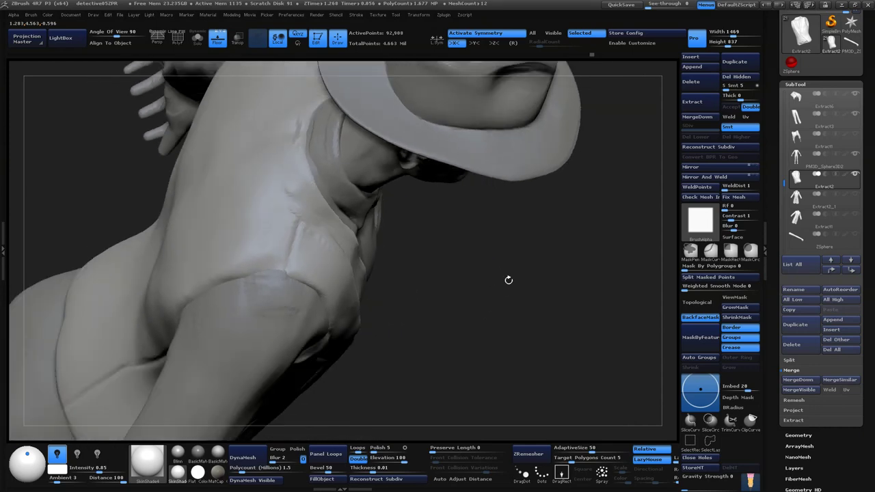
pyautogui.press('ctrl')
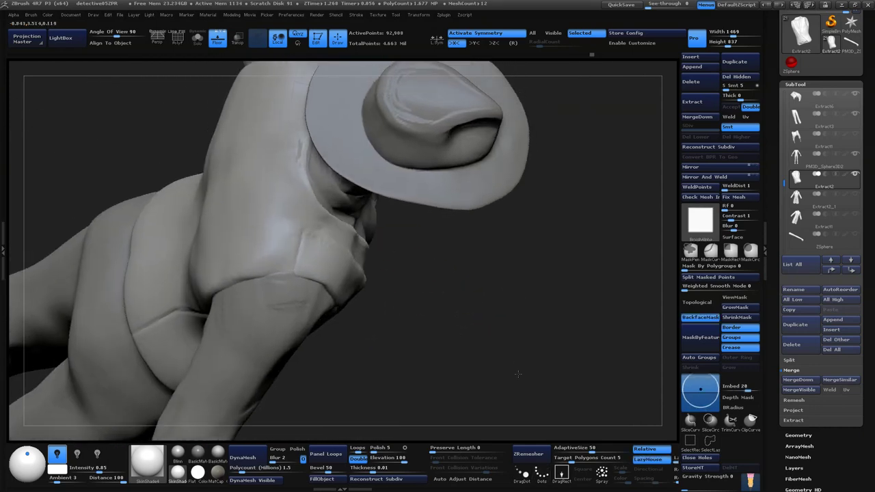
pyautogui.moveTo(422, 246); pyautogui.dragTo(445, 311)
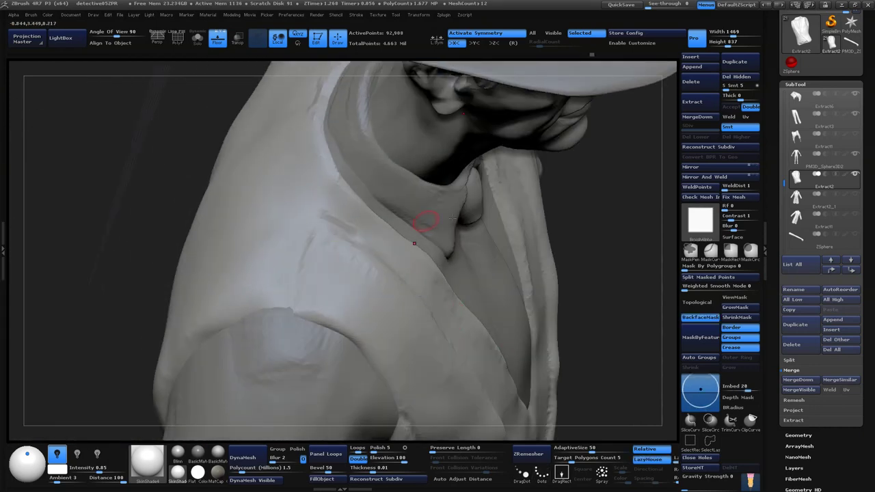
pyautogui.moveTo(566, 256)
pyautogui.mouseDown()
pyautogui.moveTo(595, 344)
pyautogui.moveTo(552, 332)
pyautogui.mouseUp()
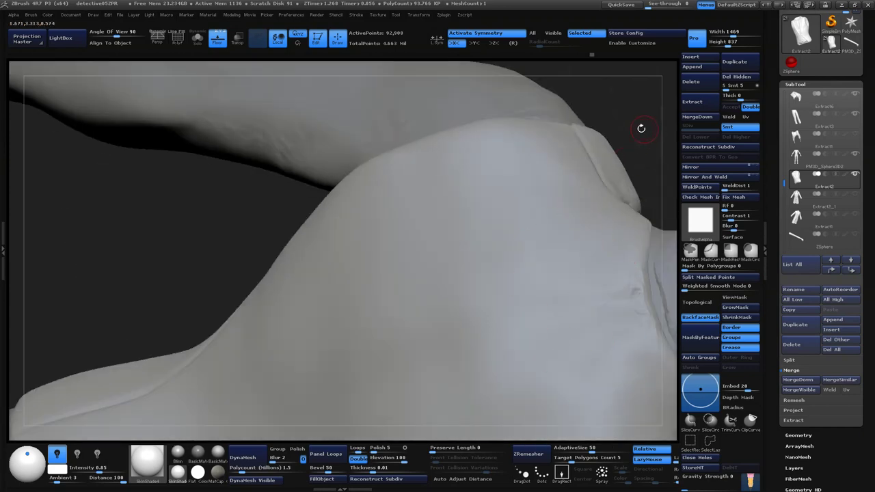
pyautogui.moveTo(640, 130)
pyautogui.mouseDown()
pyautogui.moveTo(553, 127)
pyautogui.moveTo(401, 289)
pyautogui.moveTo(354, 255)
pyautogui.mouseUp()
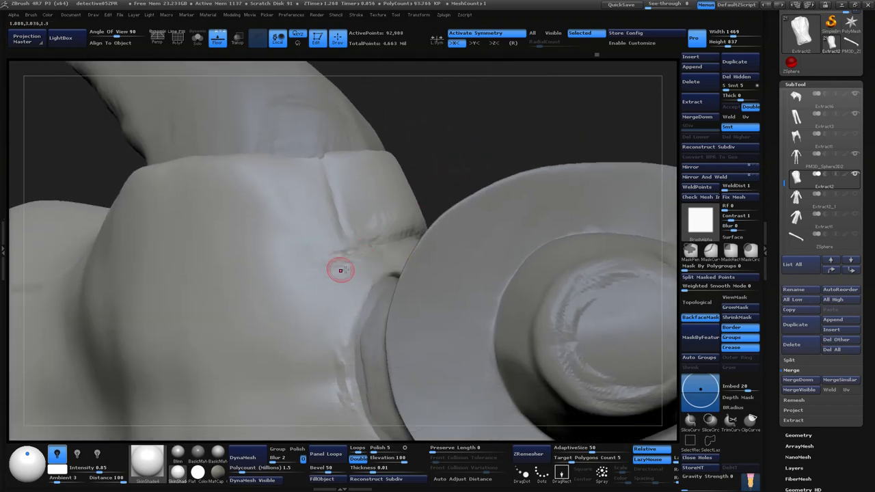
# - Shift-smooth the shoulder seam and the collar join from behind
pyautogui.press('shift')
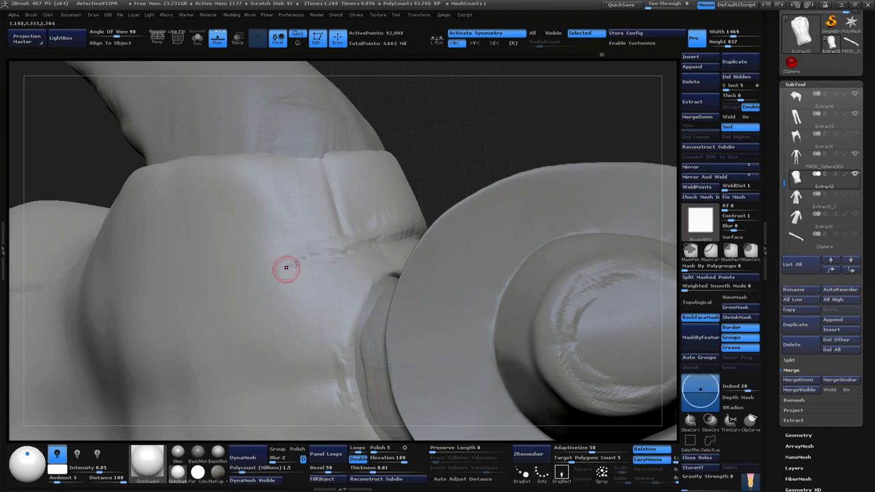
pyautogui.moveTo(479, 123)
pyautogui.mouseDown()
pyautogui.moveTo(462, 168)
pyautogui.moveTo(410, 199)
pyautogui.moveTo(422, 178)
pyautogui.moveTo(410, 205)
pyautogui.mouseUp()
pyautogui.press('space')
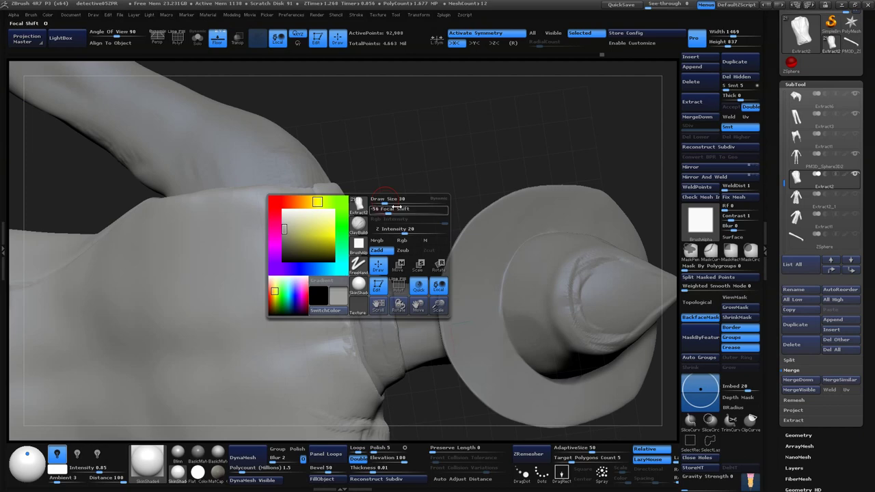
pyautogui.moveTo(443, 175); pyautogui.dragTo(387, 226)
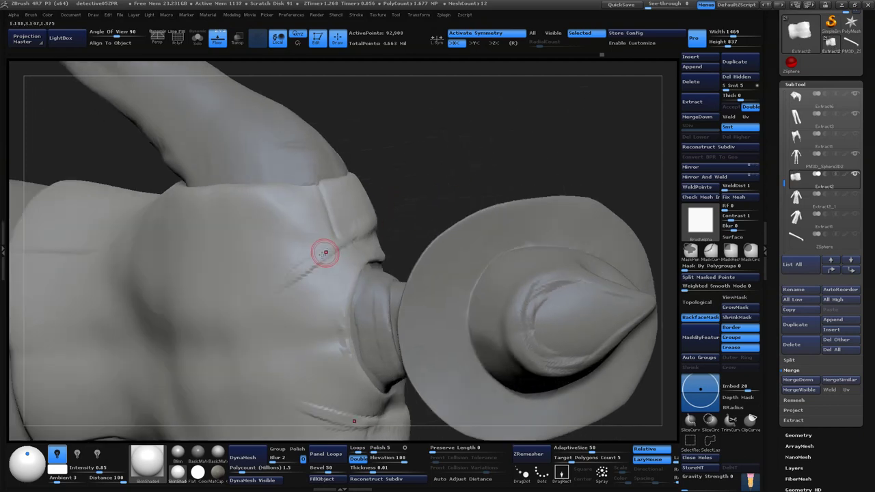
pyautogui.moveTo(421, 203); pyautogui.dragTo(428, 182)
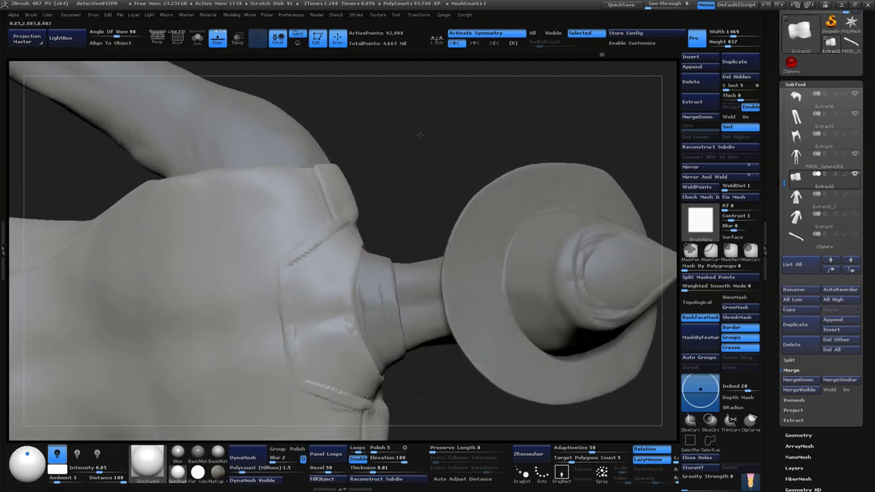
pyautogui.moveTo(283, 336)
pyautogui.mouseDown()
pyautogui.moveTo(469, 157)
pyautogui.moveTo(496, 257)
pyautogui.moveTo(453, 258)
pyautogui.moveTo(531, 137)
pyautogui.moveTo(449, 252)
pyautogui.mouseUp()
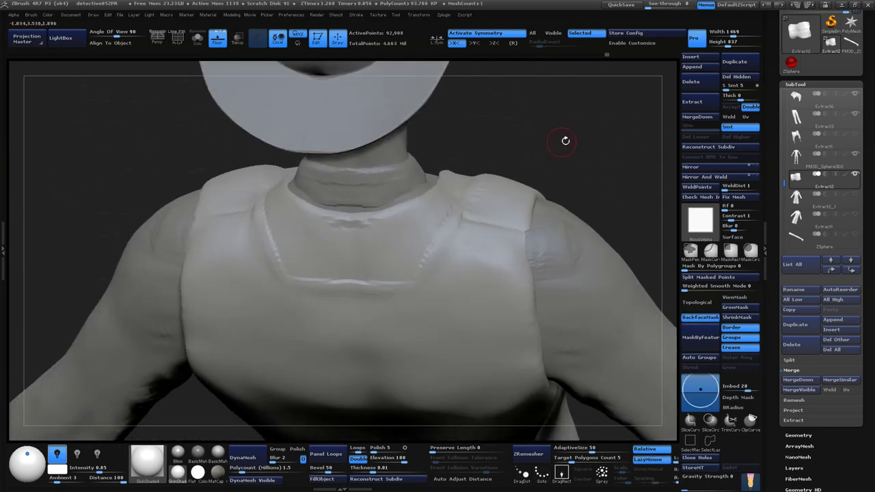
pyautogui.moveTo(564, 141)
pyautogui.mouseDown()
pyautogui.moveTo(575, 130)
pyautogui.moveTo(480, 184)
pyautogui.mouseUp()
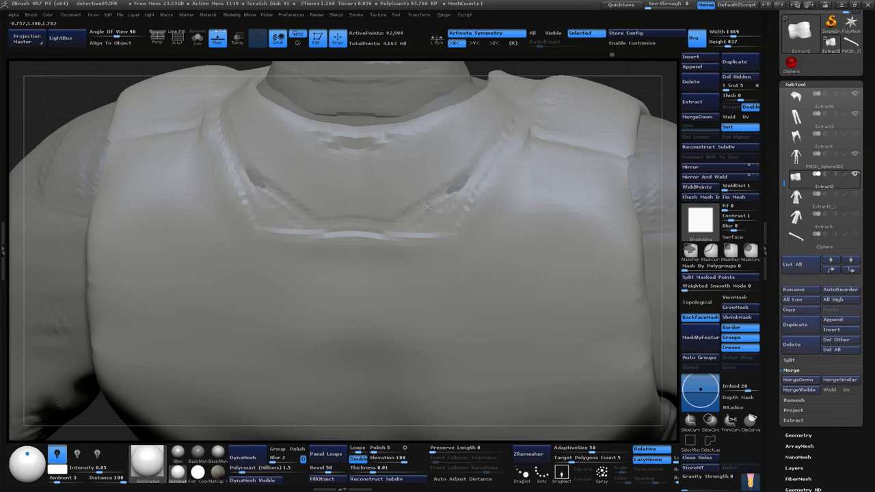
pyautogui.press('shift')
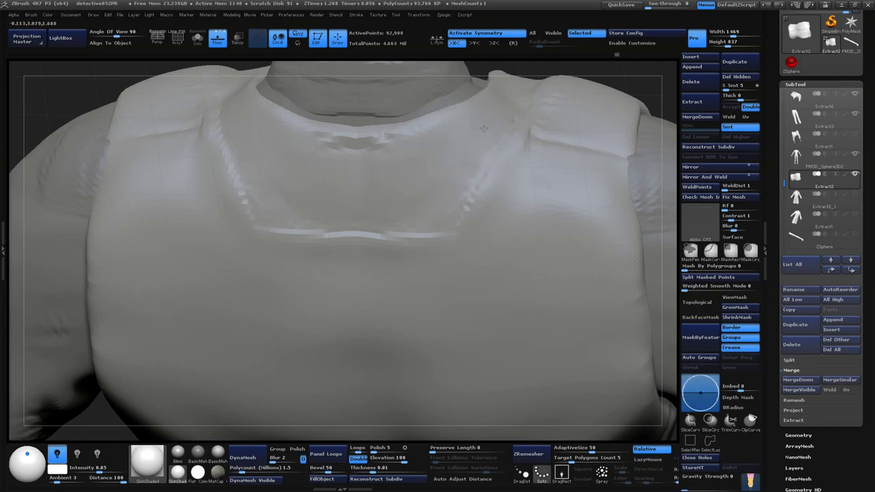
pyautogui.moveTo(460, 114)
pyautogui.mouseDown()
pyautogui.moveTo(618, 122)
pyautogui.moveTo(611, 153)
pyautogui.moveTo(572, 193)
pyautogui.moveTo(592, 191)
pyautogui.moveTo(562, 191)
pyautogui.moveTo(549, 145)
pyautogui.moveTo(557, 110)
pyautogui.moveTo(598, 111)
pyautogui.mouseUp()
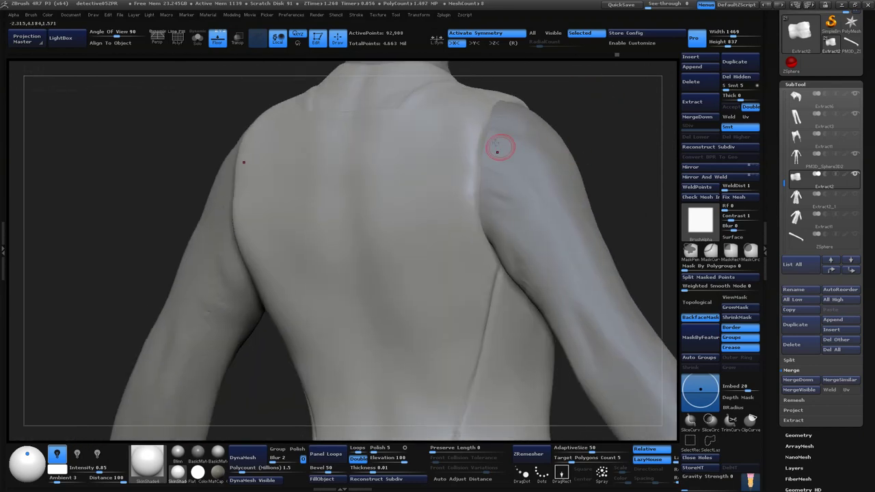
# - Smooth the seam along the right shoulder blade, then enlarge the brush
pyautogui.press('space')
pyautogui.press('space')
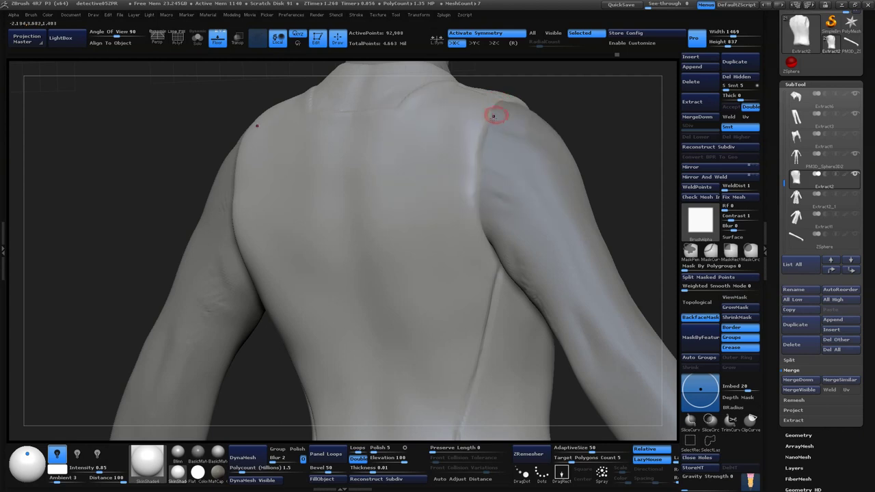
pyautogui.moveTo(481, 137); pyautogui.dragTo(497, 267)
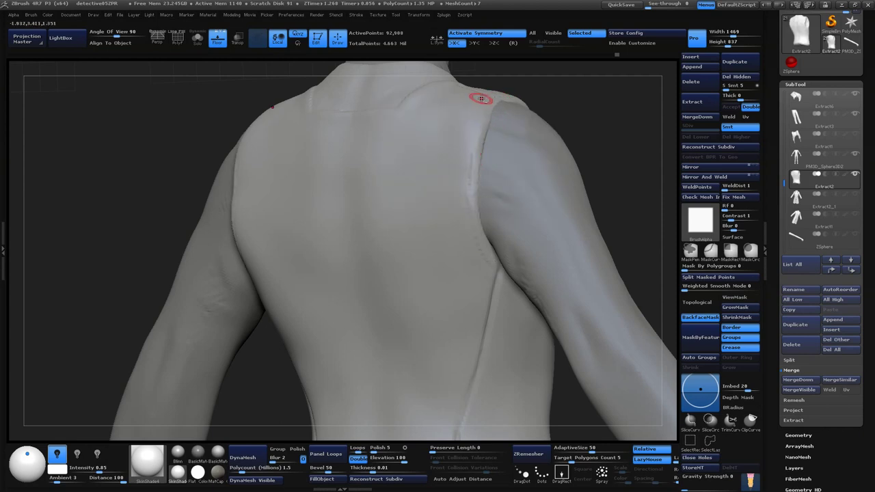
pyautogui.press('space')
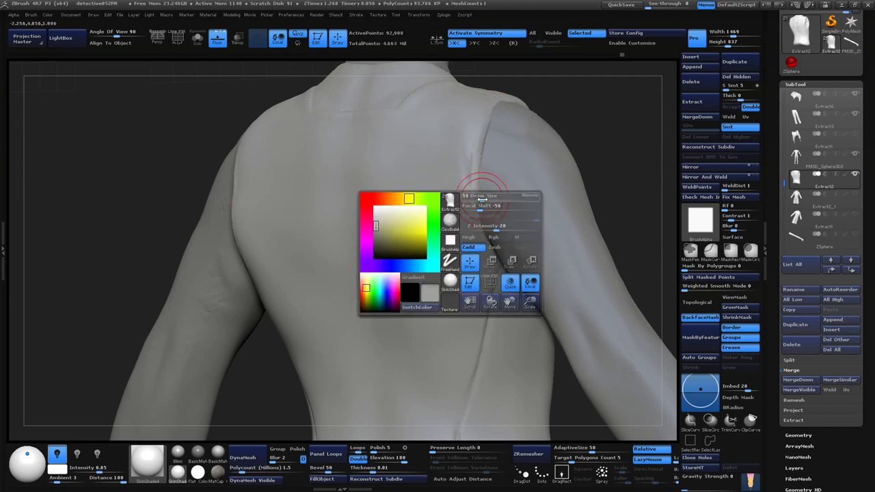
pyautogui.moveTo(482, 199)
pyautogui.mouseDown()
pyautogui.moveTo(492, 198)
pyautogui.moveTo(477, 124)
pyautogui.mouseUp()
pyautogui.moveTo(588, 137); pyautogui.dragTo(622, 102)
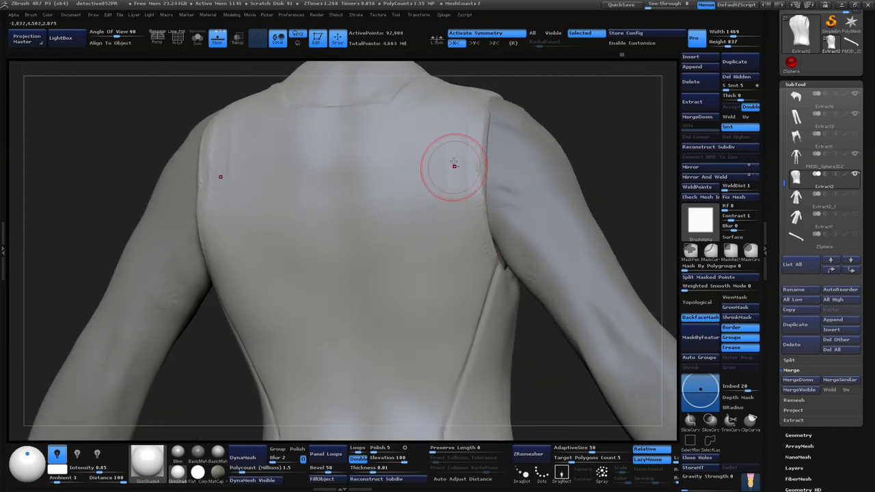
pyautogui.keyDown('ctrl'); pyautogui.moveTo(461, 237); pyautogui.dragTo(463, 283, button='right'); pyautogui.keyUp('ctrl')
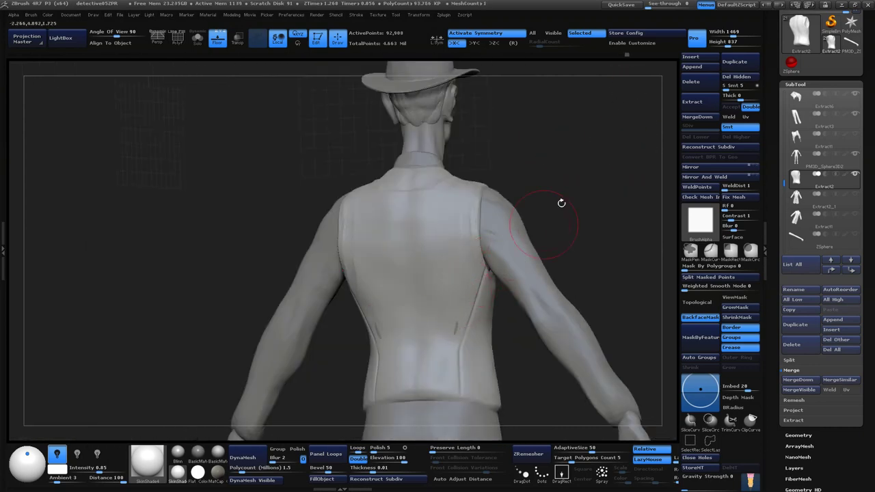
pyautogui.moveTo(563, 201)
pyautogui.mouseDown()
pyautogui.moveTo(579, 166)
pyautogui.moveTo(422, 239)
pyautogui.mouseUp()
pyautogui.scroll(2, 563, 180)
pyautogui.scroll(2, 561, 137)
pyautogui.scroll(2, 586, 173)
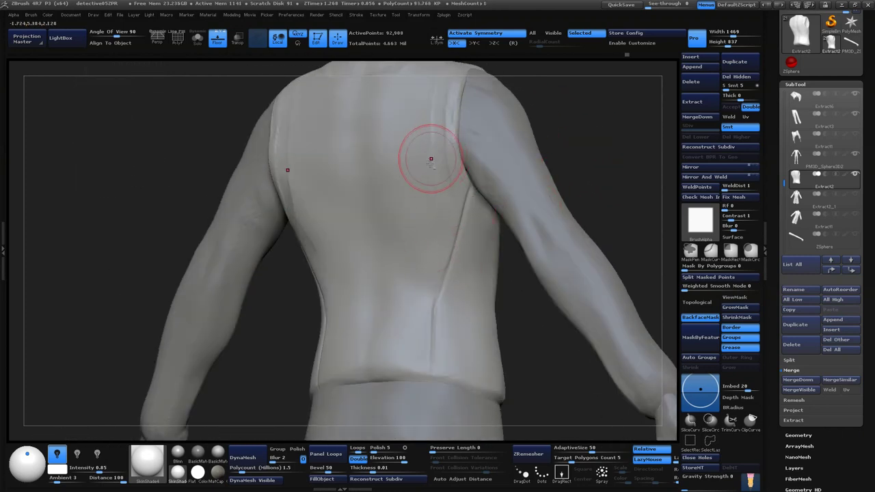
pyautogui.moveTo(567, 107)
pyautogui.mouseDown()
pyautogui.moveTo(559, 149)
pyautogui.moveTo(419, 166)
pyautogui.mouseUp()
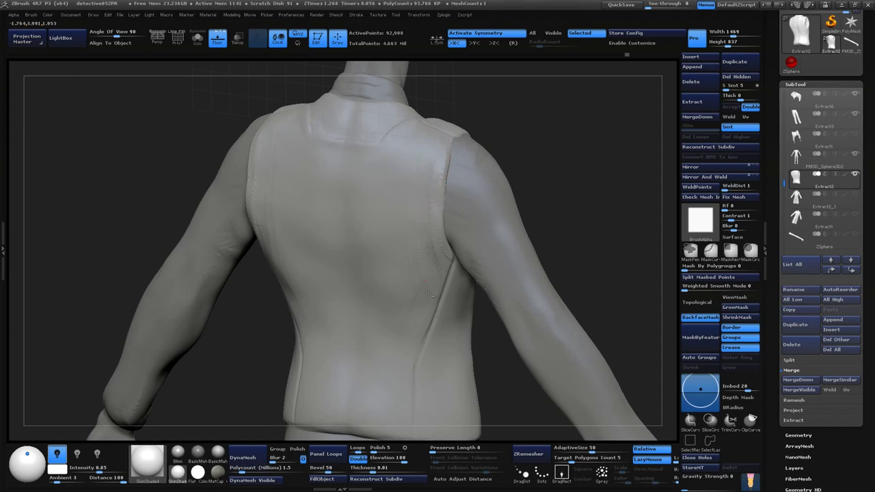
pyautogui.moveTo(547, 158)
pyautogui.mouseDown()
pyautogui.moveTo(571, 116)
pyautogui.moveTo(413, 287)
pyautogui.mouseUp()
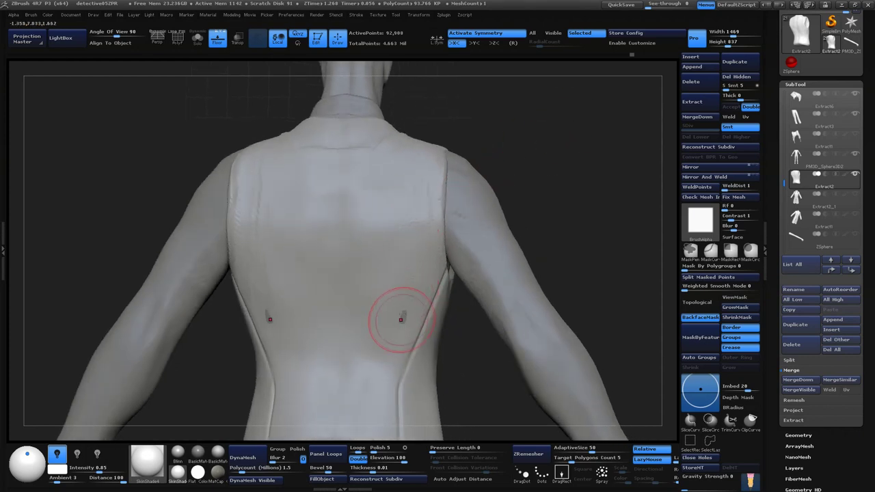
# - Smooth the armhole edges from angled and straight back views with a smaller brush
pyautogui.press('ctrl')
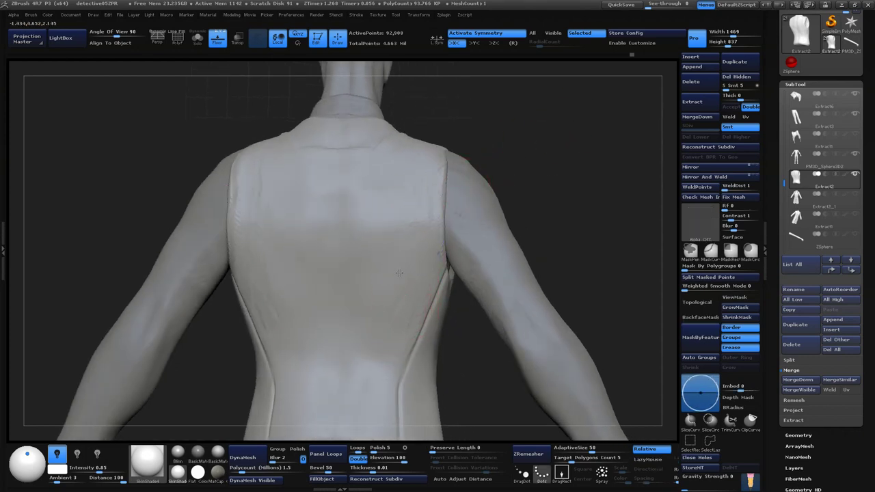
pyautogui.moveTo(527, 130); pyautogui.dragTo(512, 148)
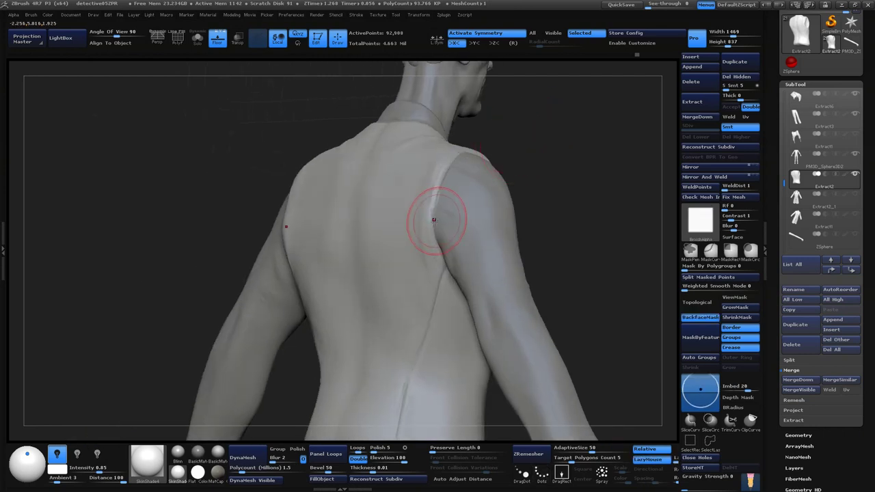
pyautogui.press('space')
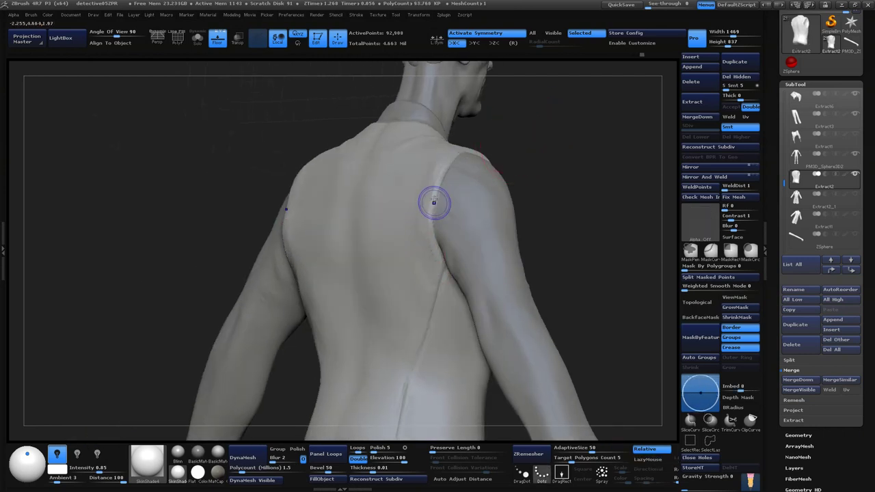
pyautogui.moveTo(531, 198)
pyautogui.mouseDown()
pyautogui.moveTo(646, 193)
pyautogui.moveTo(615, 151)
pyautogui.moveTo(577, 175)
pyautogui.moveTo(548, 214)
pyautogui.moveTo(555, 195)
pyautogui.moveTo(502, 201)
pyautogui.mouseUp()
pyautogui.press('f')
pyautogui.moveTo(186, 322)
pyautogui.mouseDown()
pyautogui.moveTo(319, 237)
pyautogui.moveTo(289, 231)
pyautogui.mouseUp()
pyautogui.press('space')
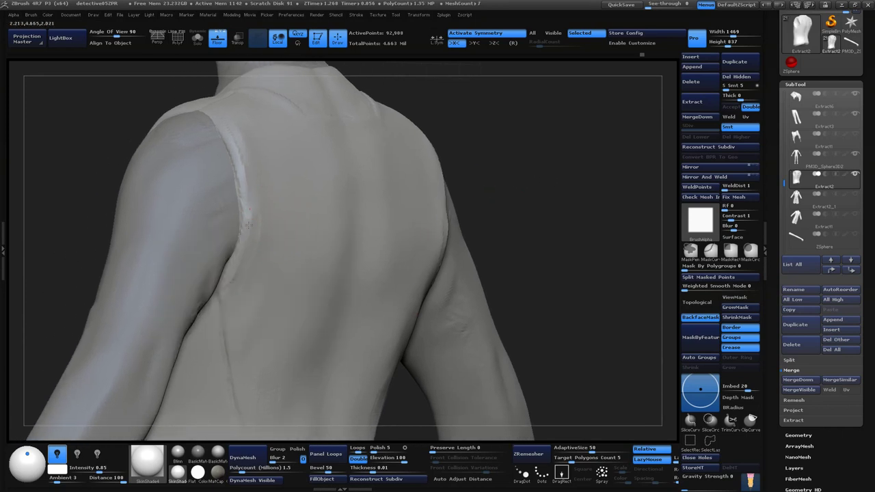
pyautogui.moveTo(516, 175)
pyautogui.mouseDown()
pyautogui.moveTo(607, 110)
pyautogui.moveTo(355, 174)
pyautogui.mouseUp()
pyautogui.press('space')
# - Face the vest's back and press D to step the waistcoat up one subdivision level
pyautogui.keyDown('alt'); pyautogui.moveTo(456, 141); pyautogui.dragTo(508, 189); pyautogui.keyUp('alt')
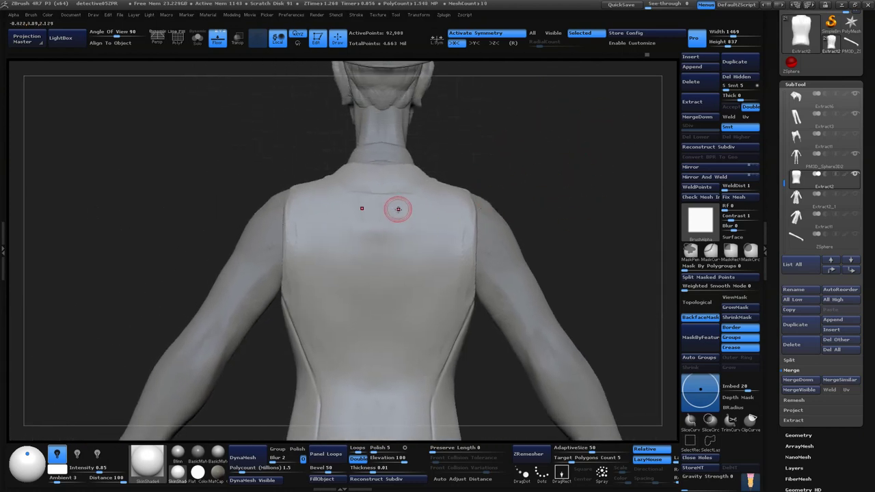
pyautogui.moveTo(565, 165); pyautogui.dragTo(395, 211)
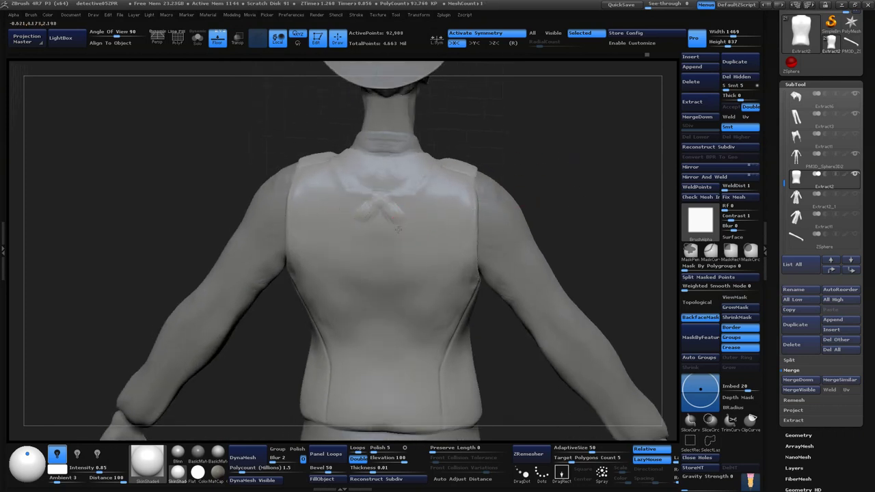
pyautogui.moveTo(407, 227); pyautogui.dragTo(478, 225)
pyautogui.moveTo(552, 228); pyautogui.dragTo(432, 237)
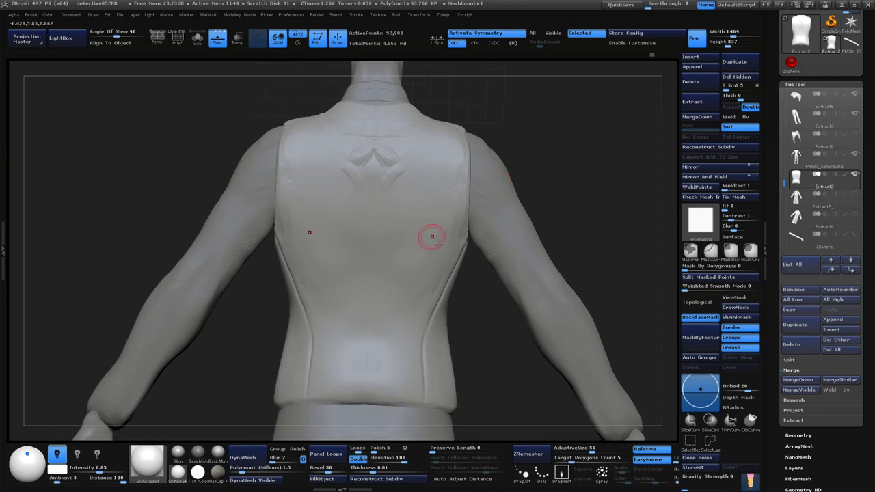
pyautogui.moveTo(571, 197); pyautogui.dragTo(461, 239)
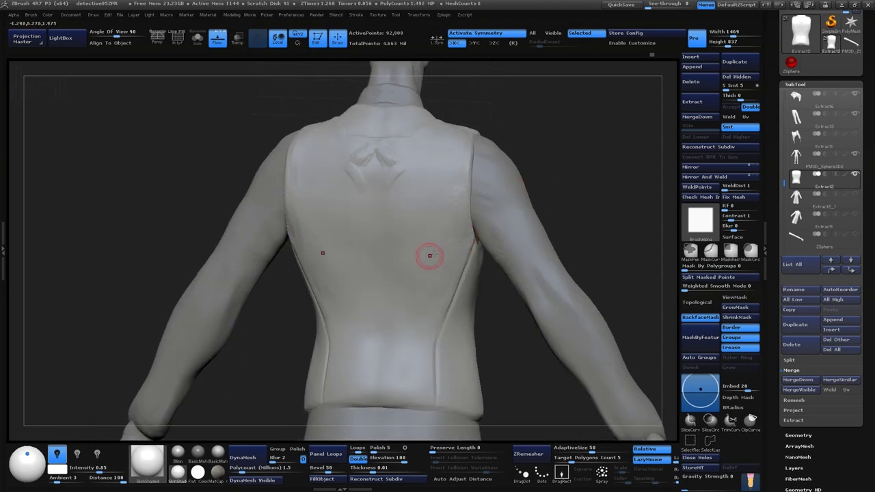
pyautogui.moveTo(615, 143)
pyautogui.mouseDown()
pyautogui.moveTo(586, 201)
pyautogui.moveTo(550, 229)
pyautogui.mouseUp()
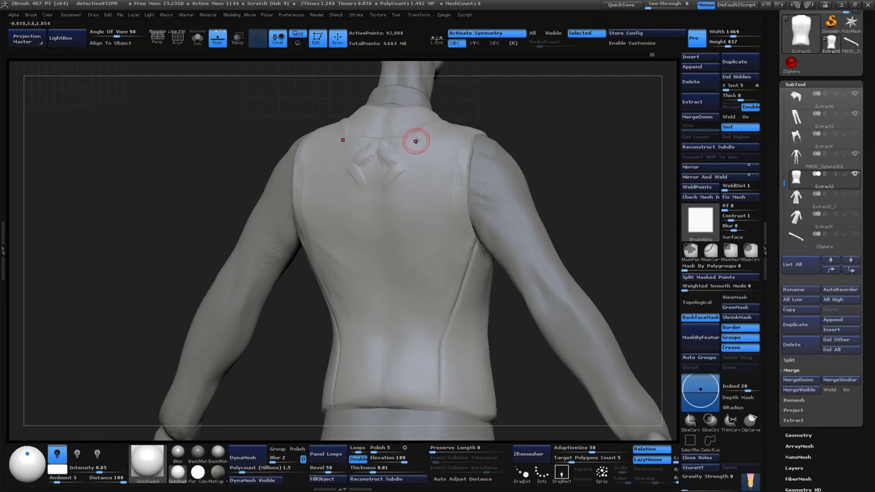
pyautogui.keyDown('shift'); pyautogui.moveTo(575, 188); pyautogui.dragTo(449, 180); pyautogui.keyUp('shift')
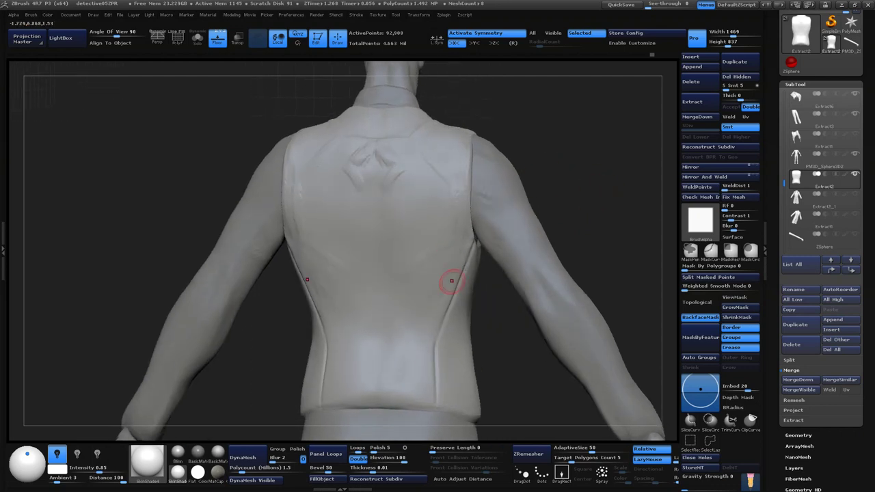
pyautogui.moveTo(621, 186); pyautogui.dragTo(610, 175)
pyautogui.press('d')
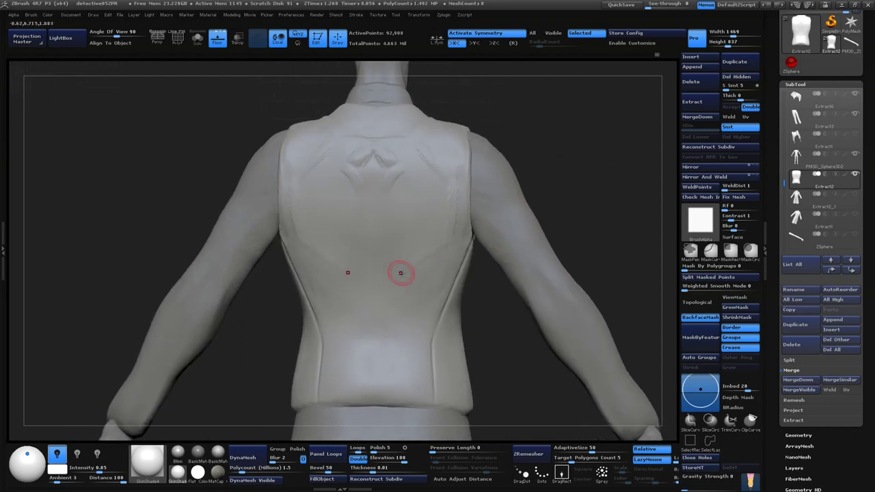
pyautogui.moveTo(509, 287); pyautogui.dragTo(530, 265)
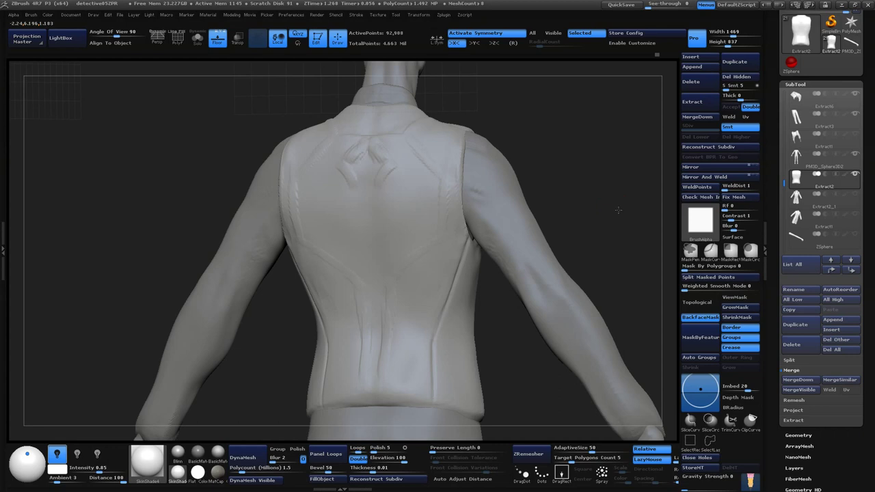
# - Carve a notch where the lower-back grooves end at the hem
pyautogui.moveTo(618, 210)
pyautogui.mouseDown()
pyautogui.moveTo(620, 219)
pyautogui.moveTo(592, 182)
pyautogui.moveTo(581, 198)
pyautogui.mouseUp()
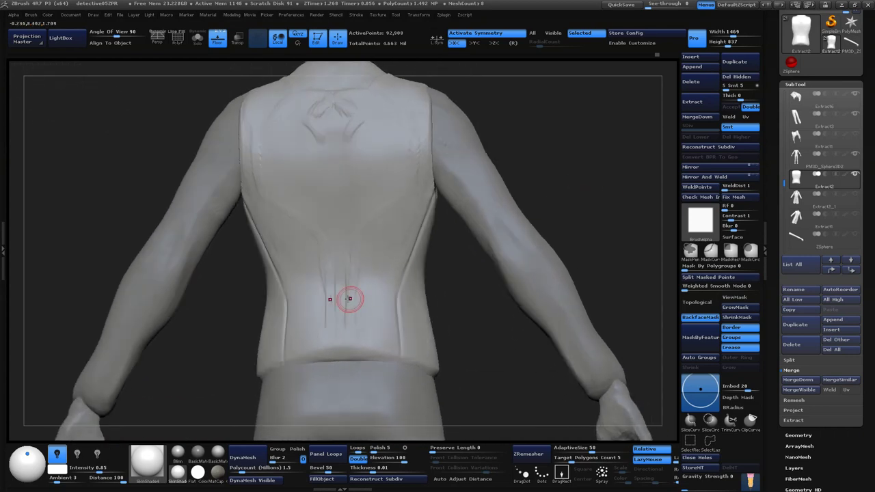
pyautogui.moveTo(463, 244); pyautogui.dragTo(512, 259)
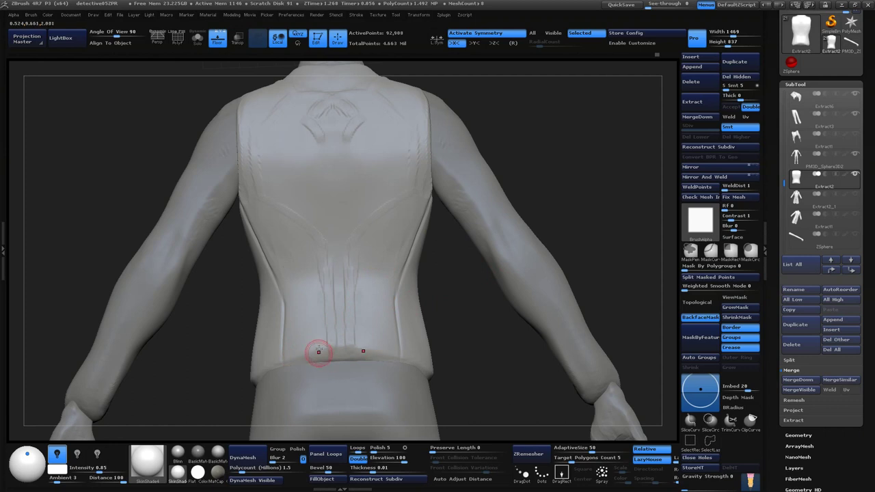
pyautogui.moveTo(303, 372); pyautogui.dragTo(328, 356)
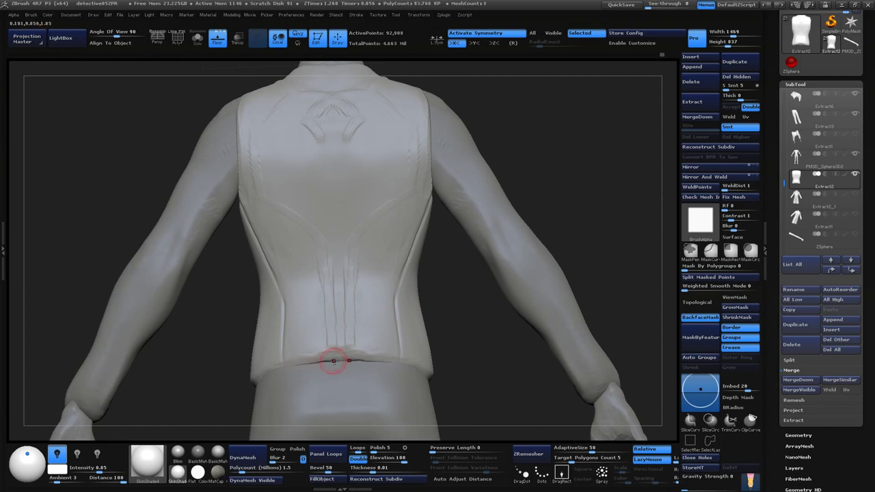
# - Deepen the chevron folds across the upper back with the Standard brush
pyautogui.moveTo(522, 343); pyautogui.dragTo(360, 326)
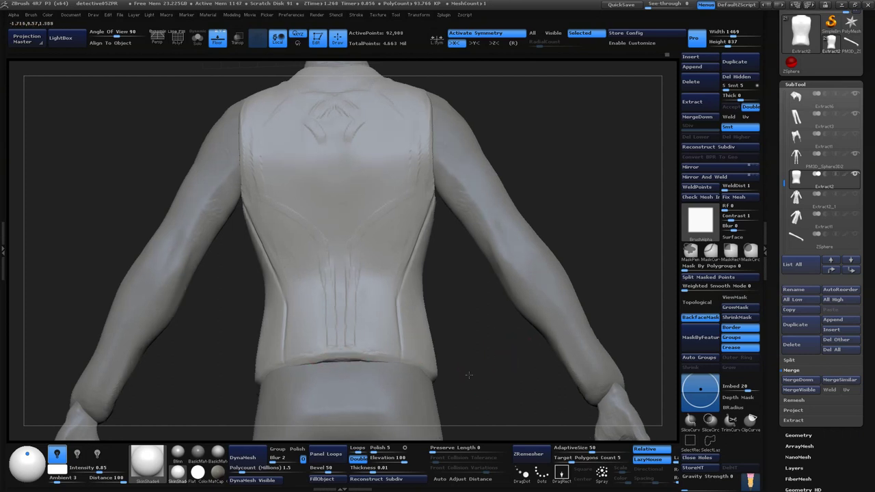
pyautogui.moveTo(438, 249)
pyautogui.mouseDown()
pyautogui.moveTo(558, 133)
pyautogui.moveTo(420, 225)
pyautogui.mouseUp()
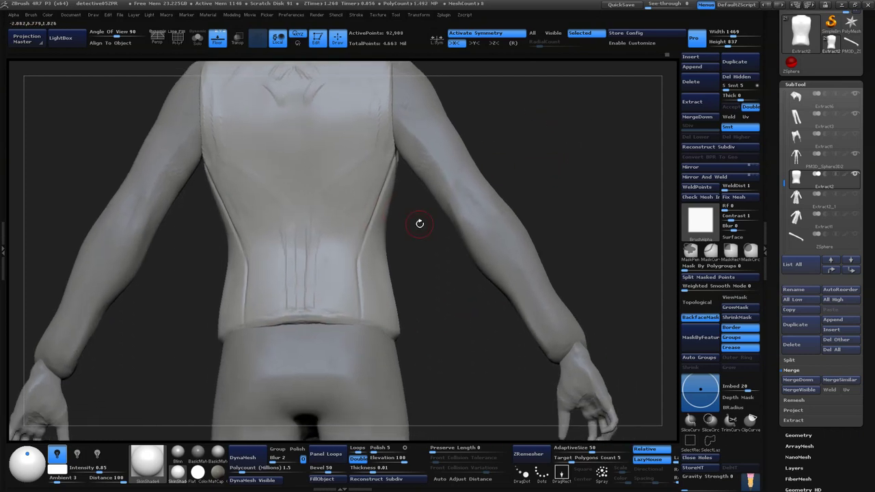
pyautogui.moveTo(437, 322); pyautogui.dragTo(421, 307)
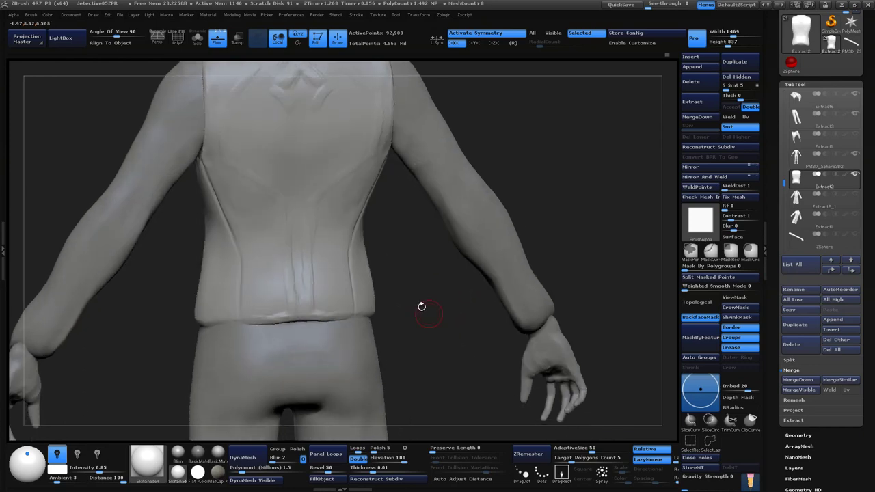
pyautogui.moveTo(335, 319); pyautogui.dragTo(302, 307)
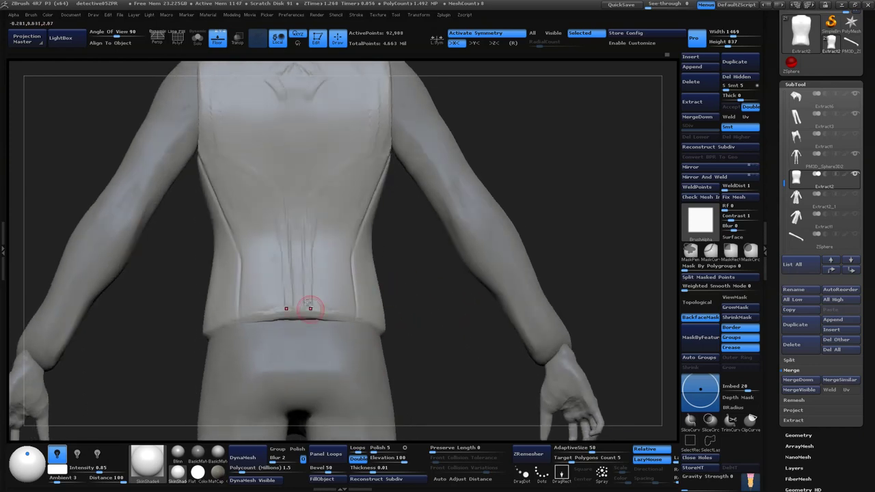
pyautogui.moveTo(358, 307); pyautogui.dragTo(326, 291)
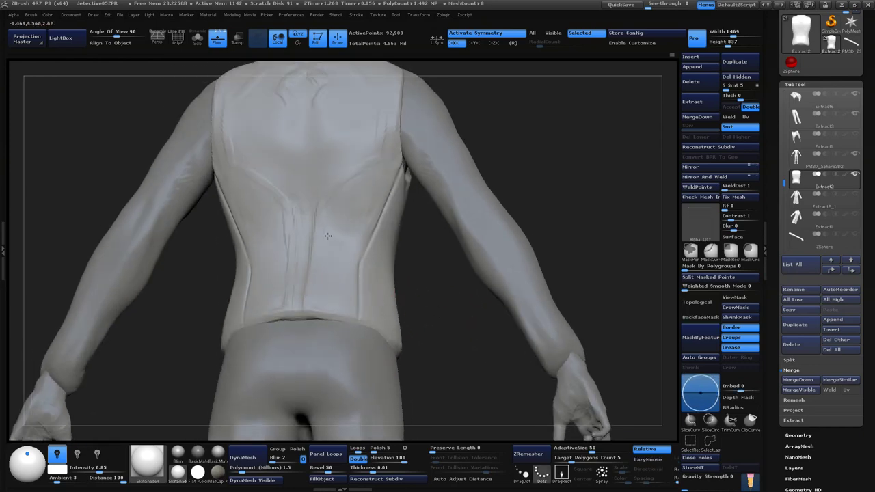
pyautogui.moveTo(380, 192); pyautogui.dragTo(404, 198)
pyautogui.moveTo(356, 216); pyautogui.dragTo(517, 181)
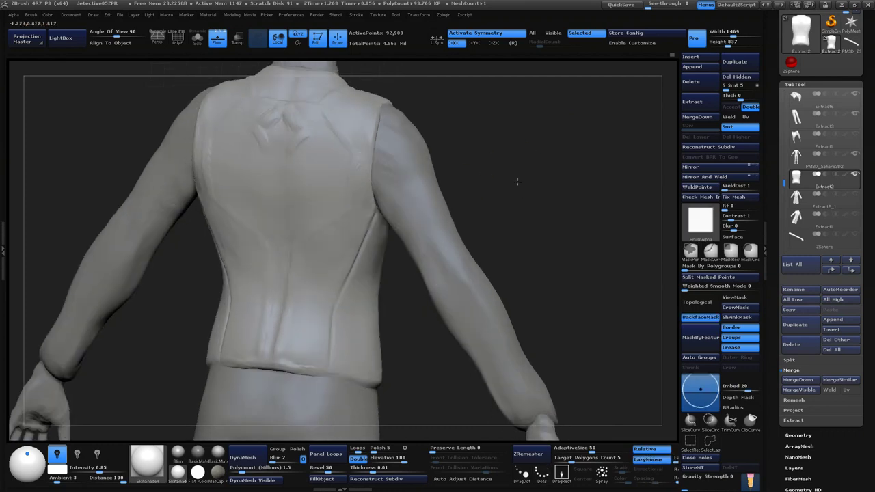
pyautogui.moveTo(482, 140); pyautogui.dragTo(427, 158)
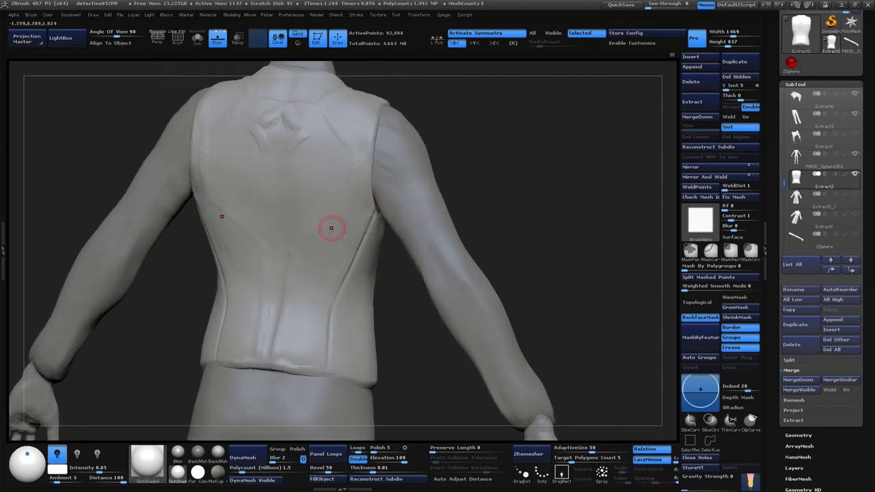
pyautogui.moveTo(373, 112)
pyautogui.mouseDown()
pyautogui.moveTo(289, 144)
pyautogui.moveTo(293, 121)
pyautogui.moveTo(303, 121)
pyautogui.mouseUp()
pyautogui.moveTo(478, 164)
pyautogui.mouseDown()
pyautogui.moveTo(513, 187)
pyautogui.moveTo(360, 195)
pyautogui.moveTo(486, 156)
pyautogui.moveTo(581, 170)
pyautogui.moveTo(330, 211)
pyautogui.moveTo(309, 205)
pyautogui.mouseUp()
# - Carve deeper creases on both sides of the upper back, then smooth the folds
pyautogui.moveTo(280, 171)
pyautogui.mouseDown()
pyautogui.moveTo(291, 192)
pyautogui.moveTo(270, 215)
pyautogui.mouseUp()
pyautogui.moveTo(616, 171); pyautogui.dragTo(572, 170)
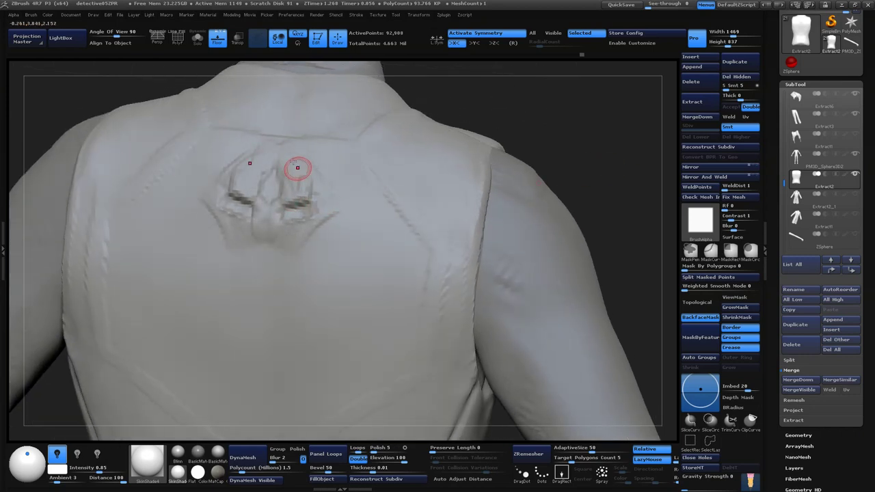
pyautogui.moveTo(554, 143); pyautogui.dragTo(512, 150)
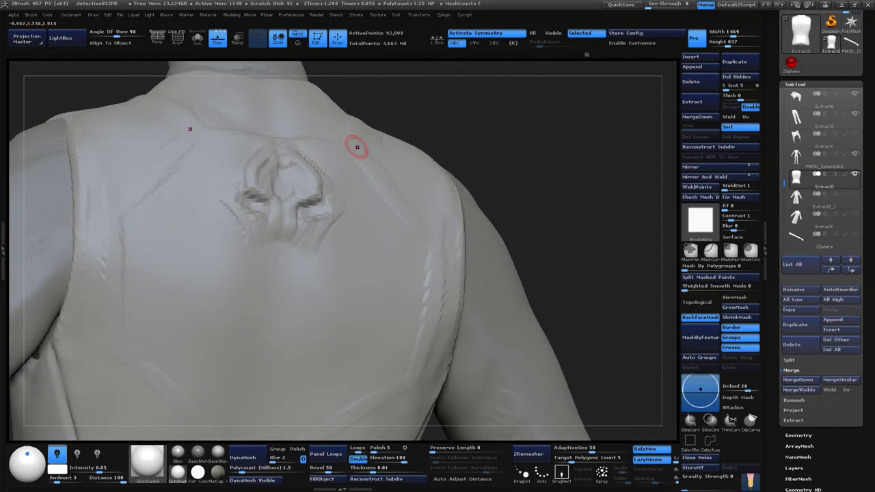
pyautogui.moveTo(356, 147); pyautogui.dragTo(283, 171)
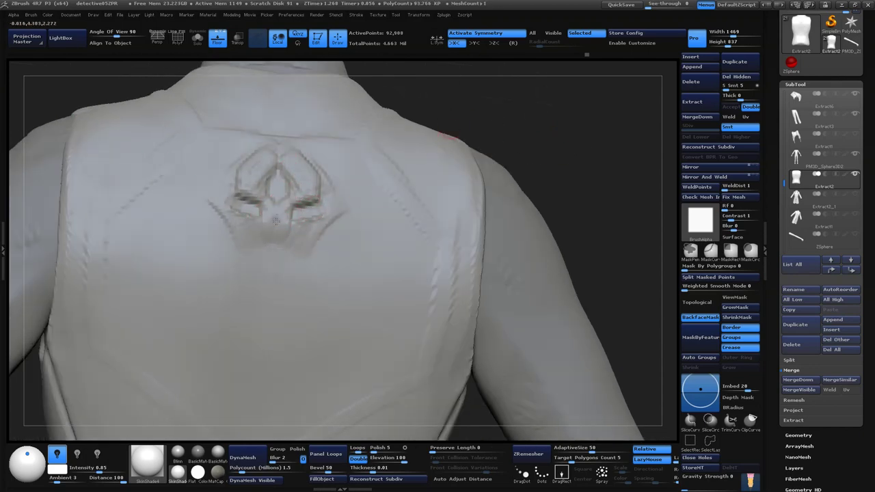
pyautogui.moveTo(602, 141); pyautogui.dragTo(451, 172)
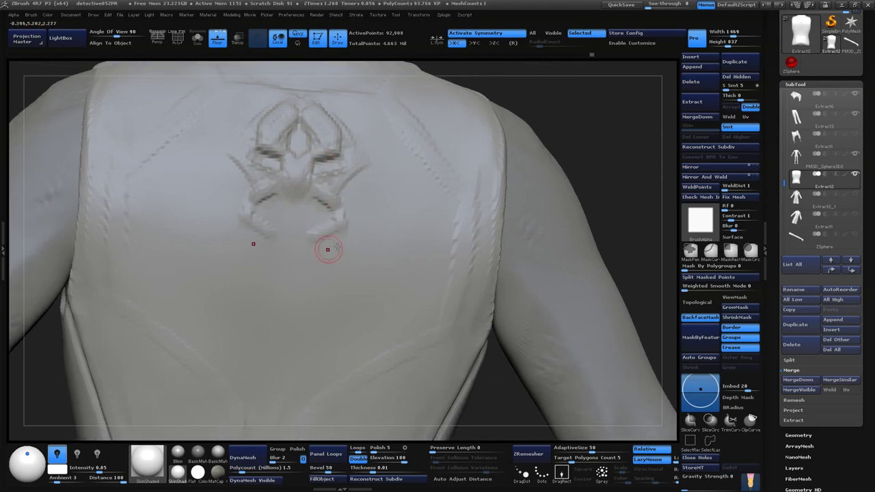
pyautogui.moveTo(458, 130)
pyautogui.mouseDown()
pyautogui.moveTo(578, 120)
pyautogui.moveTo(313, 185)
pyautogui.mouseUp()
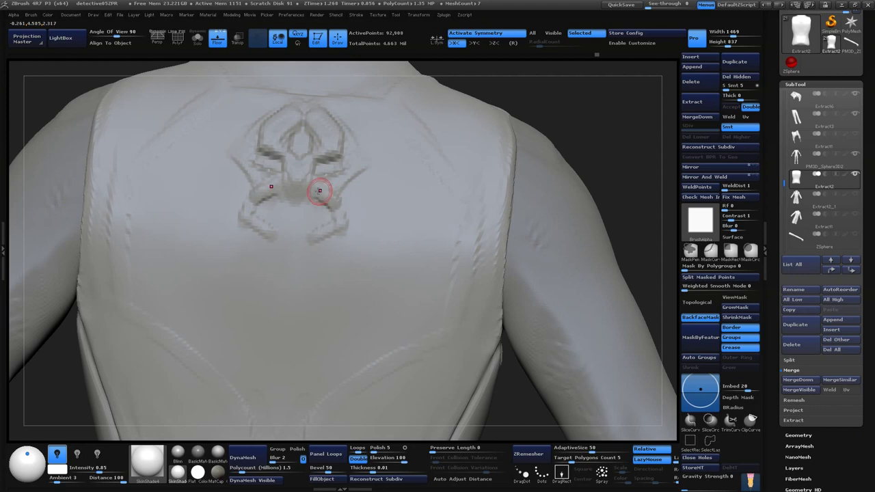
# - Extend the emblem's lower legs, soften its right arm and smooth its centre ridges
pyautogui.moveTo(336, 226); pyautogui.dragTo(348, 218)
pyautogui.moveTo(600, 132); pyautogui.dragTo(604, 113)
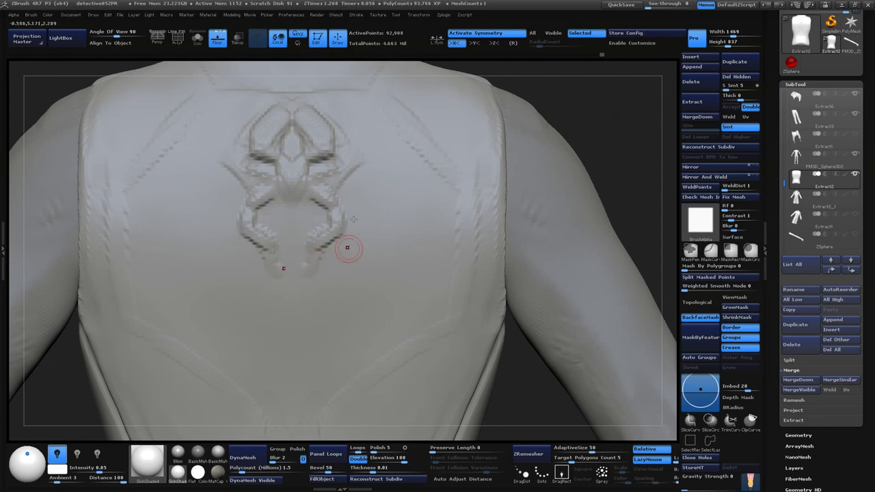
pyautogui.moveTo(319, 174)
pyautogui.mouseDown()
pyautogui.moveTo(331, 217)
pyautogui.moveTo(322, 242)
pyautogui.moveTo(328, 189)
pyautogui.moveTo(309, 171)
pyautogui.moveTo(324, 213)
pyautogui.moveTo(345, 217)
pyautogui.moveTo(327, 205)
pyautogui.moveTo(341, 235)
pyautogui.moveTo(354, 232)
pyautogui.moveTo(319, 258)
pyautogui.mouseUp()
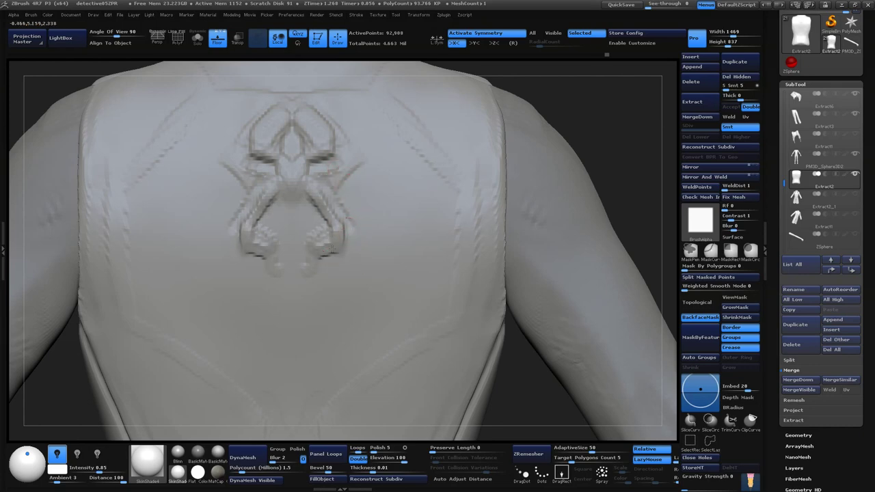
pyautogui.moveTo(553, 86); pyautogui.dragTo(607, 121)
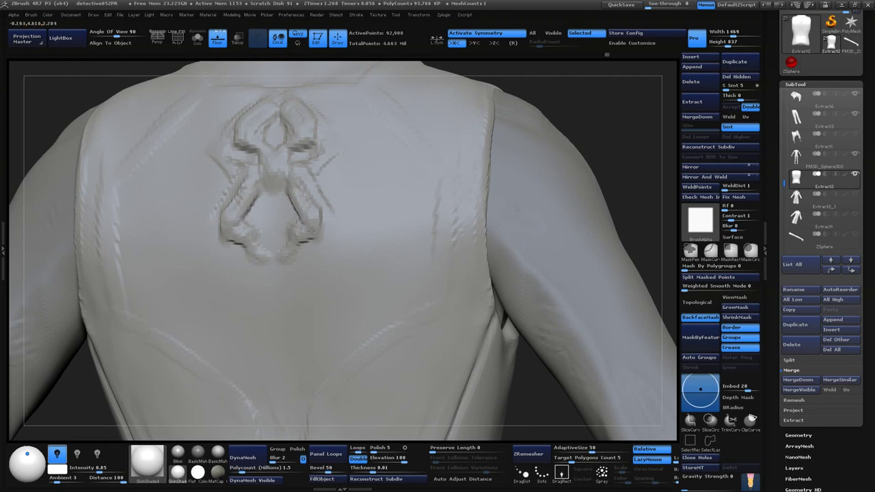
pyautogui.moveTo(596, 97); pyautogui.dragTo(561, 102)
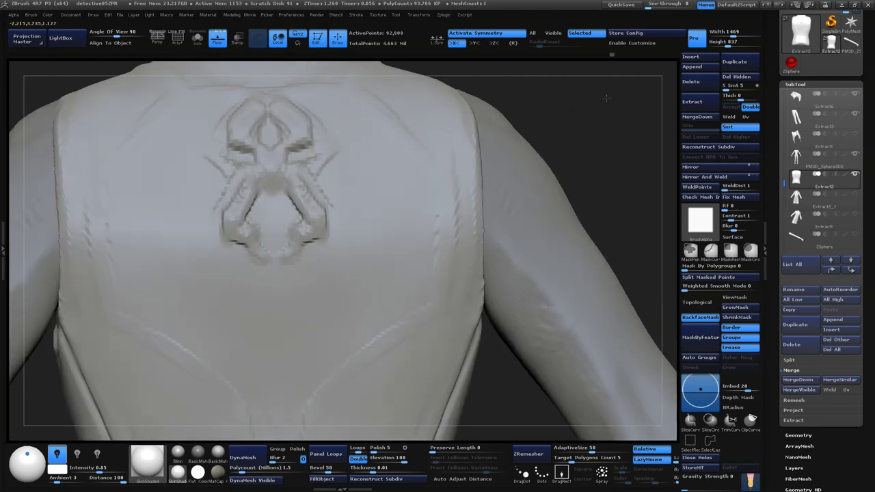
pyautogui.moveTo(279, 189)
pyautogui.keyDown('shift'); pyautogui.mouseDown()
pyautogui.moveTo(292, 190)
pyautogui.moveTo(268, 185)
pyautogui.moveTo(308, 201)
pyautogui.moveTo(283, 230)
pyautogui.moveTo(294, 244)
pyautogui.moveTo(282, 272)
pyautogui.moveTo(332, 240)
pyautogui.moveTo(286, 249)
pyautogui.mouseUp(); pyautogui.keyUp('shift')
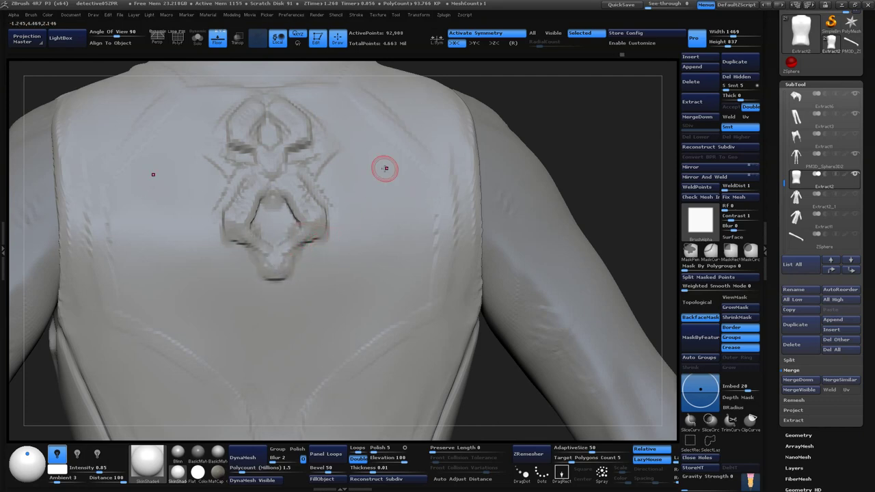
pyautogui.keyDown('shift'); pyautogui.moveTo(593, 146); pyautogui.dragTo(294, 228); pyautogui.keyUp('shift')
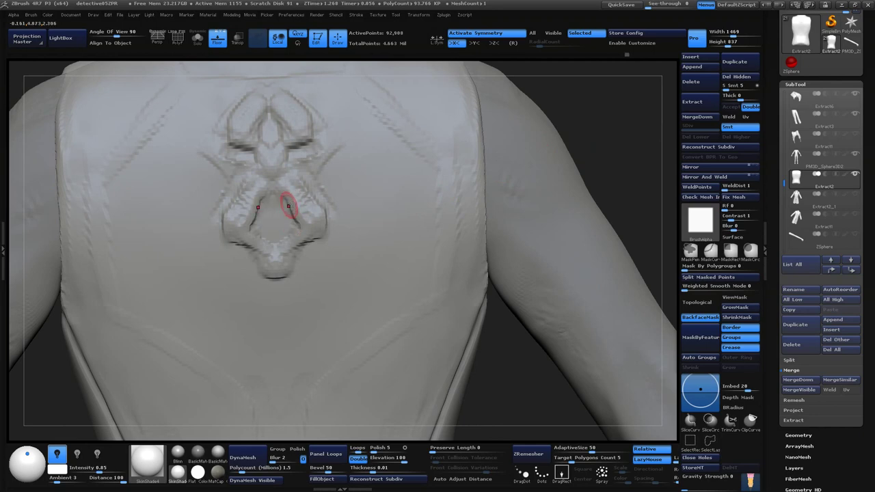
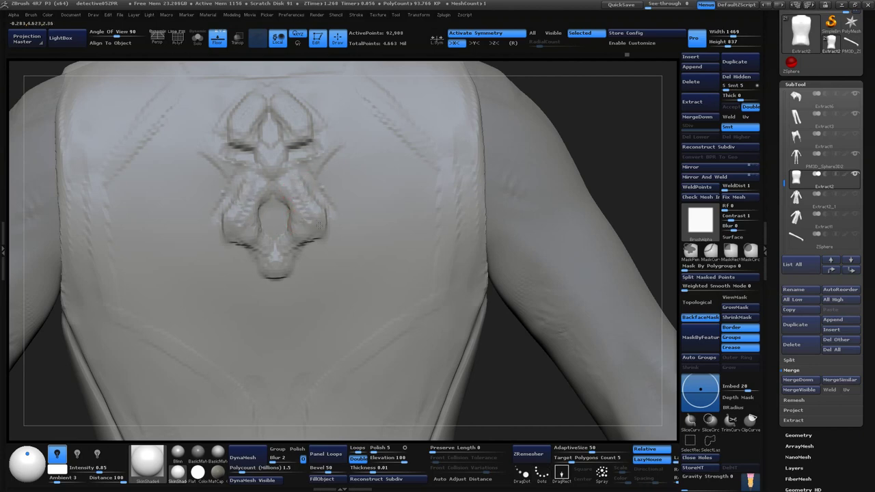
# - Inflate the emblem's lower lobes on both sides, then turn to a symmetric back view
pyautogui.moveTo(302, 220); pyautogui.dragTo(304, 205)
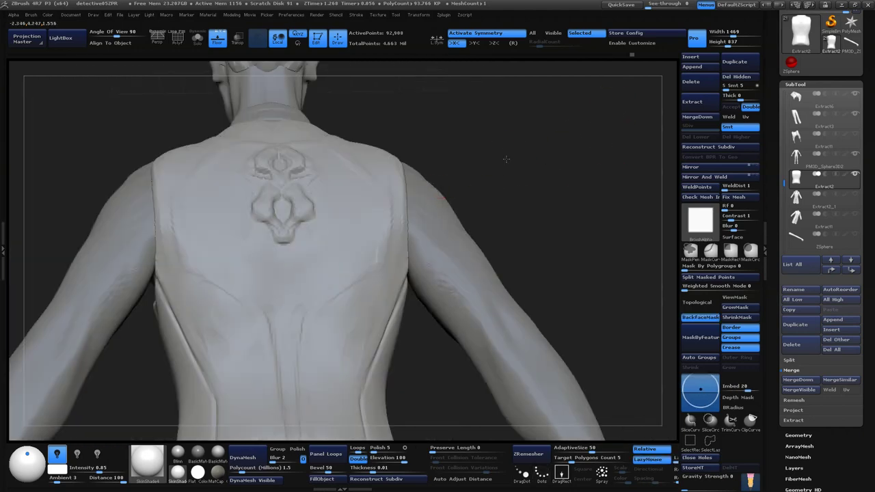
pyautogui.moveTo(615, 176)
pyautogui.mouseDown()
pyautogui.moveTo(422, 231)
pyautogui.moveTo(312, 185)
pyautogui.mouseUp()
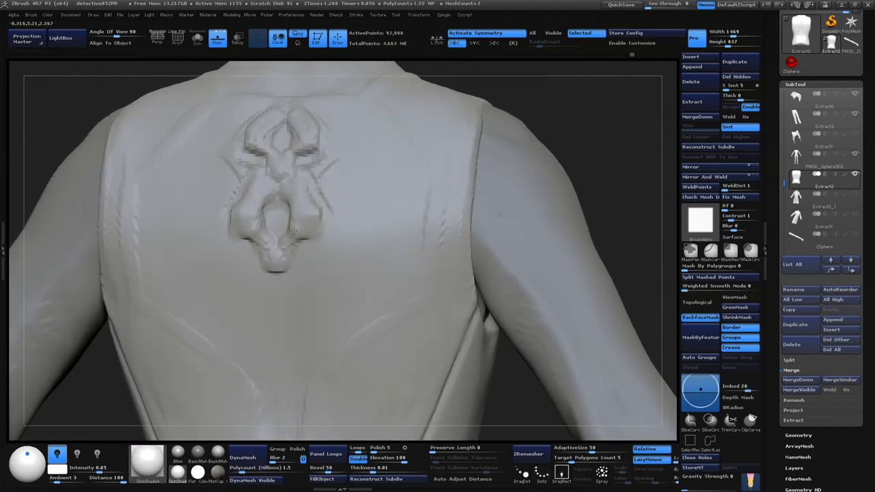
pyautogui.keyDown('shift'); pyautogui.moveTo(304, 232); pyautogui.dragTo(250, 236); pyautogui.keyUp('shift')
pyautogui.keyDown('shift'); pyautogui.moveTo(383, 249); pyautogui.dragTo(377, 235); pyautogui.keyUp('shift')
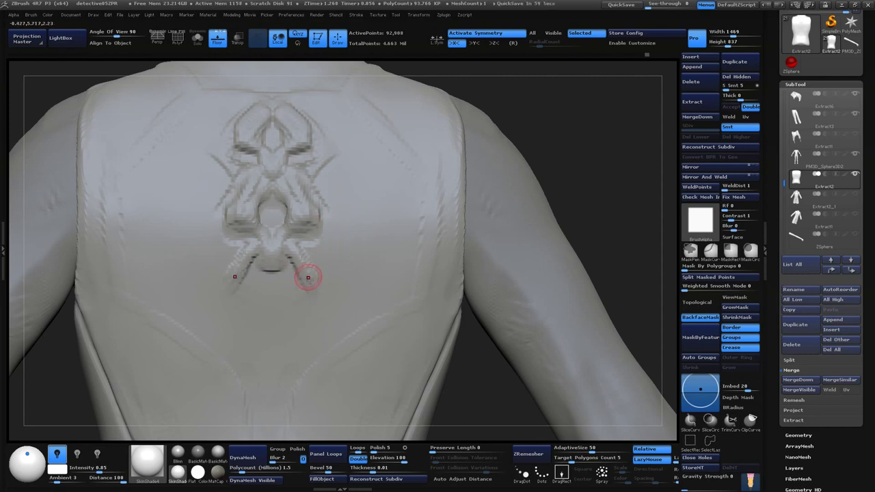
pyautogui.moveTo(601, 274)
pyautogui.mouseDown()
pyautogui.moveTo(582, 139)
pyautogui.moveTo(306, 307)
pyautogui.moveTo(385, 201)
pyautogui.moveTo(298, 294)
pyautogui.mouseUp()
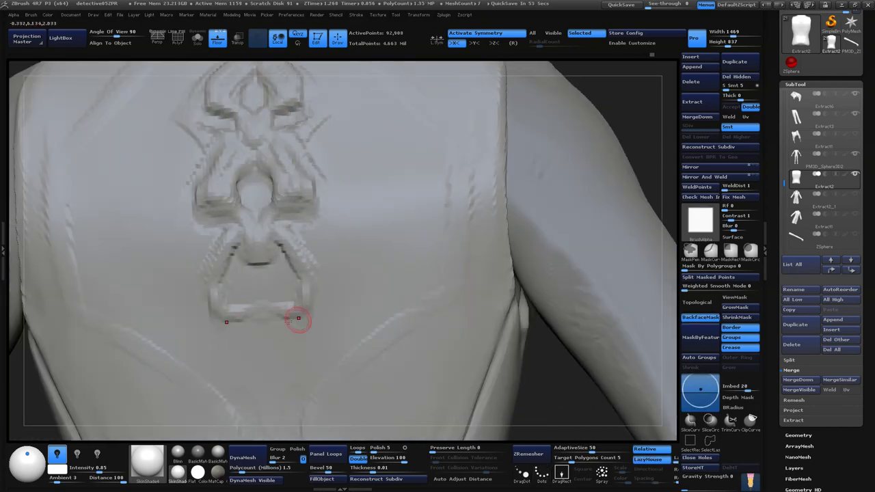
# - Sculpt a downward loop at the emblem tip and sharpen the lower triangle's edges
pyautogui.moveTo(271, 331); pyautogui.dragTo(268, 346)
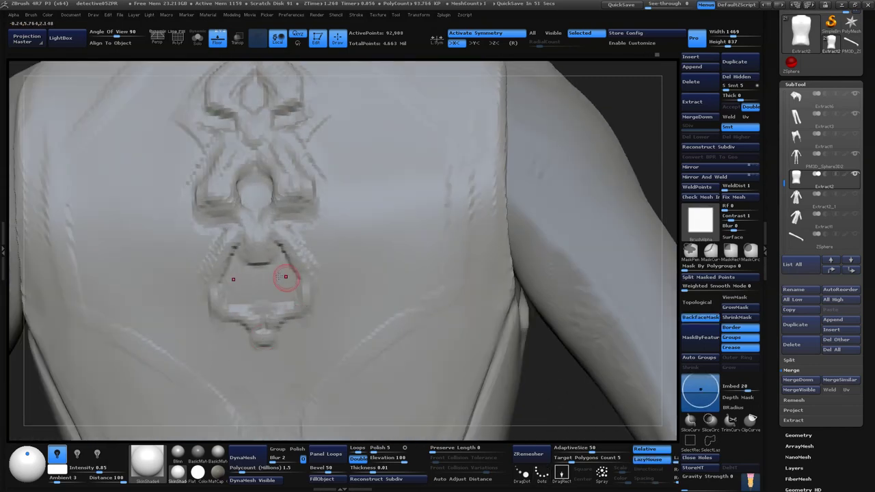
pyautogui.moveTo(281, 277)
pyautogui.mouseDown()
pyautogui.moveTo(285, 290)
pyautogui.moveTo(288, 270)
pyautogui.moveTo(274, 256)
pyautogui.moveTo(283, 303)
pyautogui.moveTo(291, 303)
pyautogui.moveTo(273, 328)
pyautogui.mouseUp()
pyautogui.moveTo(281, 283); pyautogui.dragTo(298, 286)
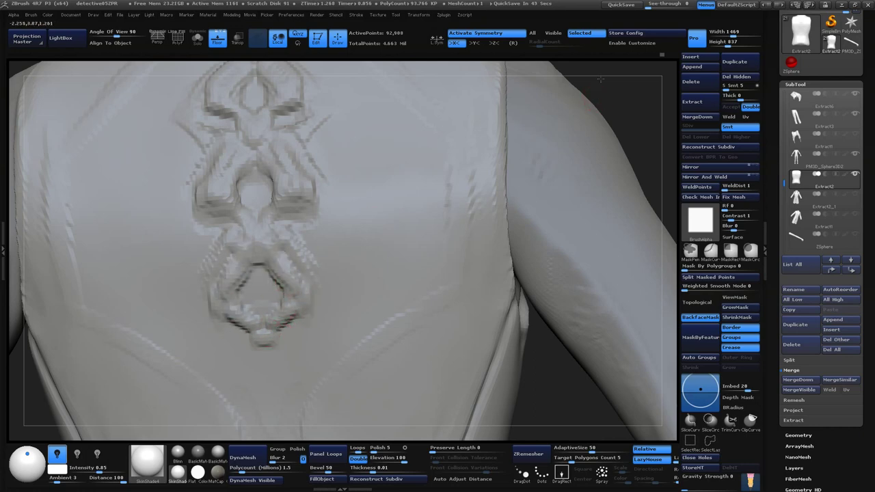
pyautogui.moveTo(600, 80)
pyautogui.mouseDown()
pyautogui.moveTo(572, 197)
pyautogui.moveTo(583, 107)
pyautogui.moveTo(607, 105)
pyautogui.moveTo(543, 107)
pyautogui.mouseUp()
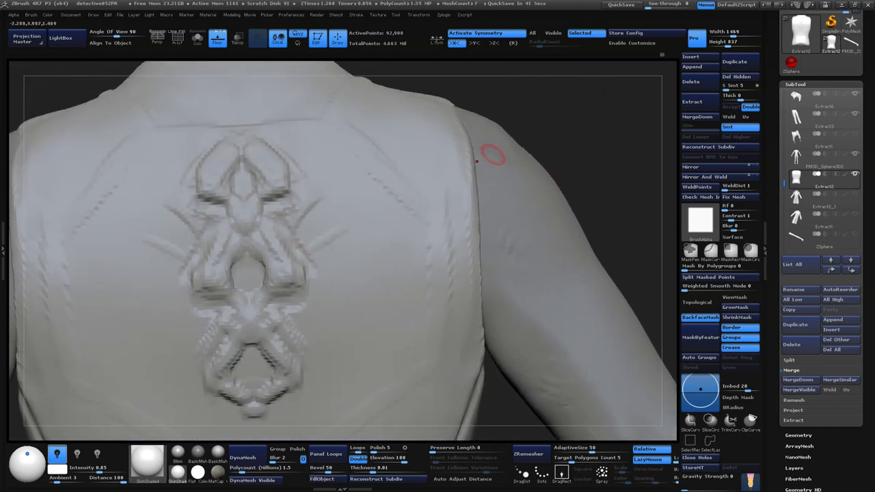
pyautogui.moveTo(493, 156); pyautogui.dragTo(564, 138)
pyautogui.moveTo(469, 182); pyautogui.dragTo(293, 189)
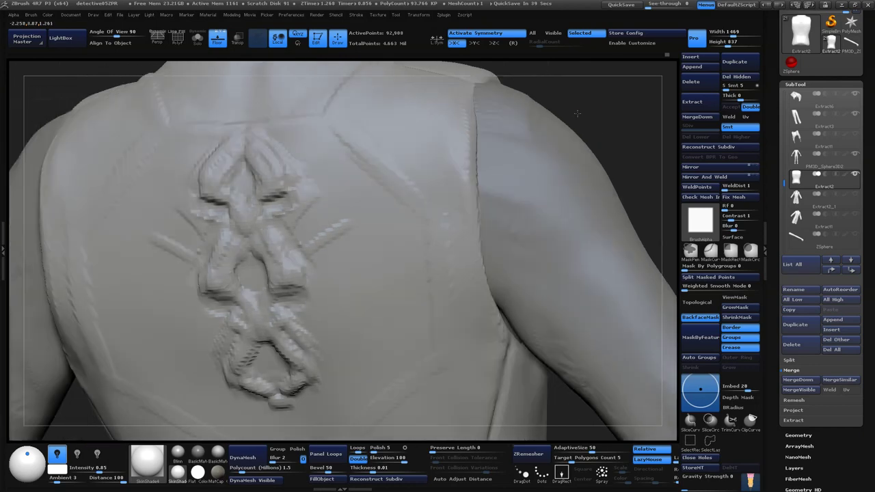
pyautogui.moveTo(440, 152); pyautogui.dragTo(629, 111)
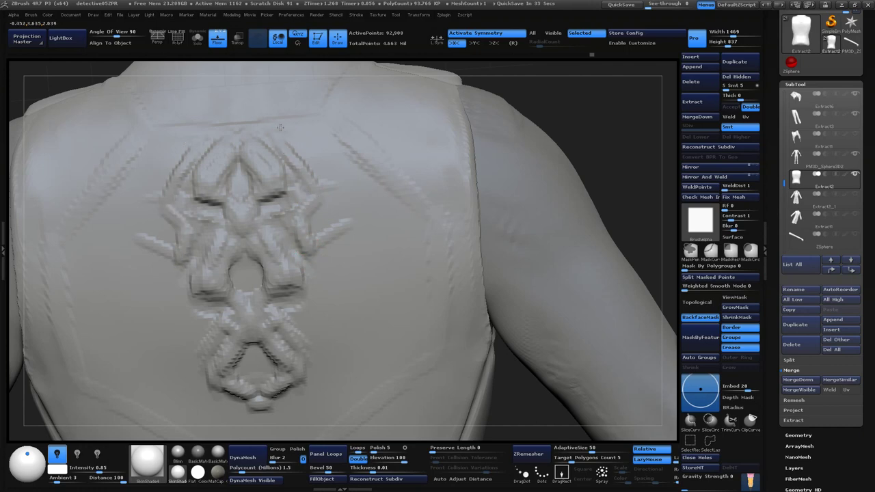
pyautogui.moveTo(571, 108); pyautogui.dragTo(564, 88)
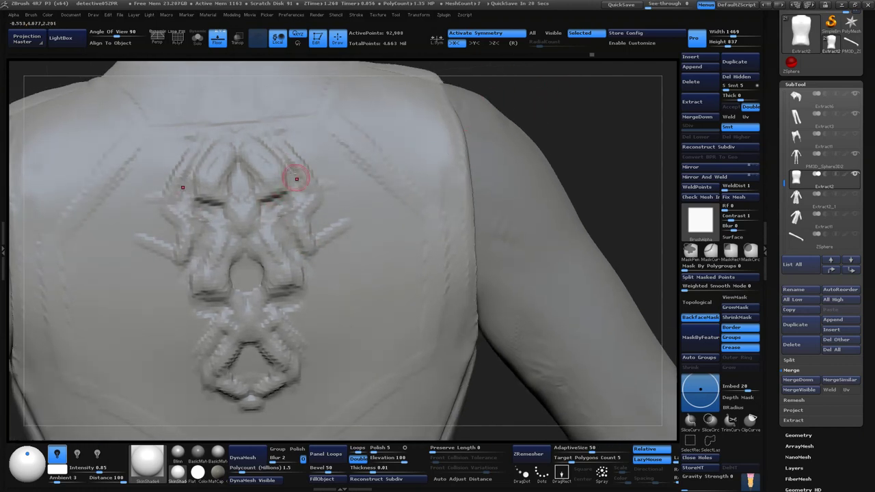
pyautogui.moveTo(527, 90)
pyautogui.mouseDown()
pyautogui.moveTo(617, 156)
pyautogui.moveTo(298, 199)
pyautogui.mouseUp()
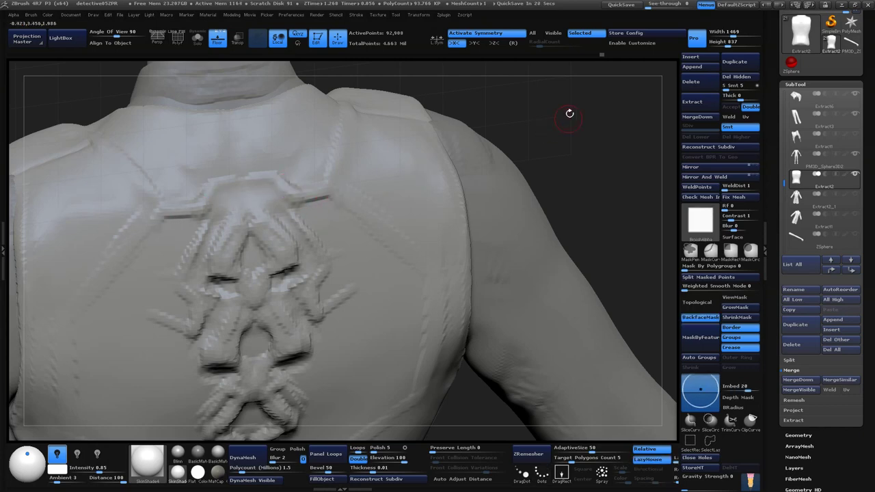
pyautogui.moveTo(569, 111)
pyautogui.mouseDown()
pyautogui.moveTo(268, 210)
pyautogui.moveTo(524, 148)
pyautogui.moveTo(555, 210)
pyautogui.moveTo(506, 215)
pyautogui.moveTo(536, 222)
pyautogui.moveTo(525, 181)
pyautogui.moveTo(541, 150)
pyautogui.moveTo(542, 177)
pyautogui.moveTo(557, 194)
pyautogui.moveTo(493, 201)
pyautogui.moveTo(543, 170)
pyautogui.moveTo(551, 188)
pyautogui.moveTo(590, 194)
pyautogui.moveTo(580, 203)
pyautogui.mouseUp()
# - Carve a mirrored panel seam line across the vest back beside the emblem
pyautogui.moveTo(524, 73); pyautogui.dragTo(396, 181)
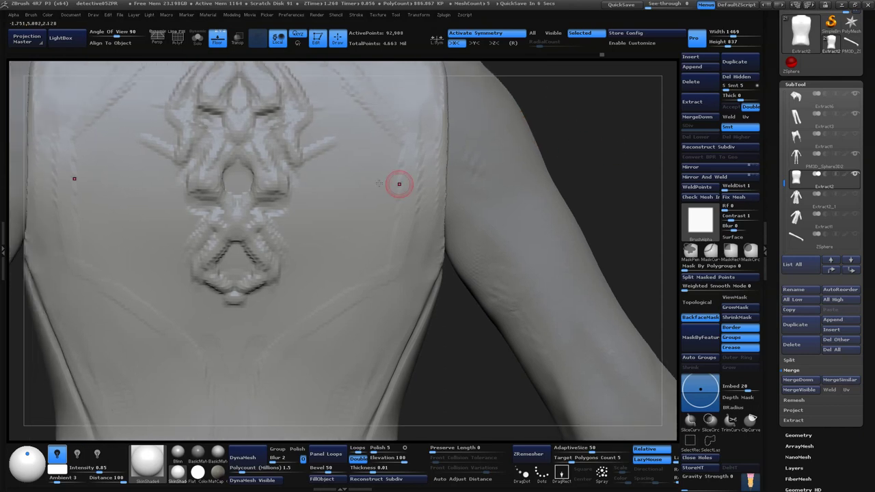
pyautogui.moveTo(483, 157); pyautogui.dragTo(430, 196)
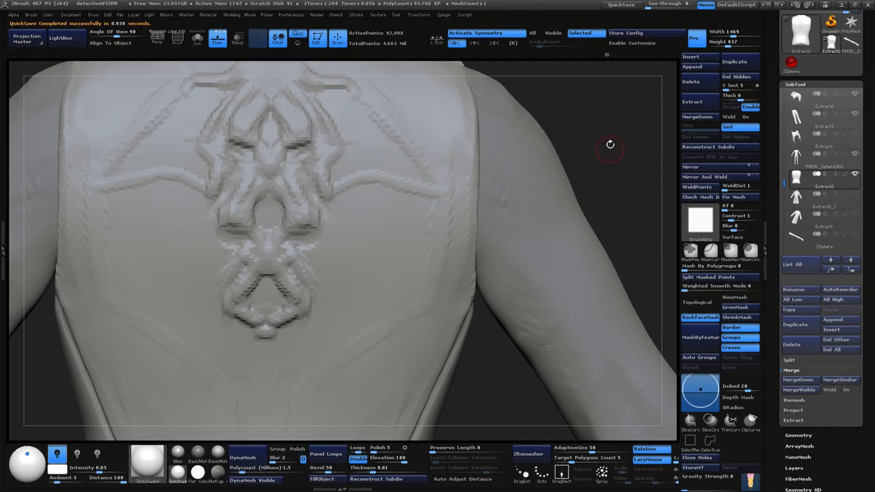
pyautogui.moveTo(610, 144); pyautogui.dragTo(538, 121)
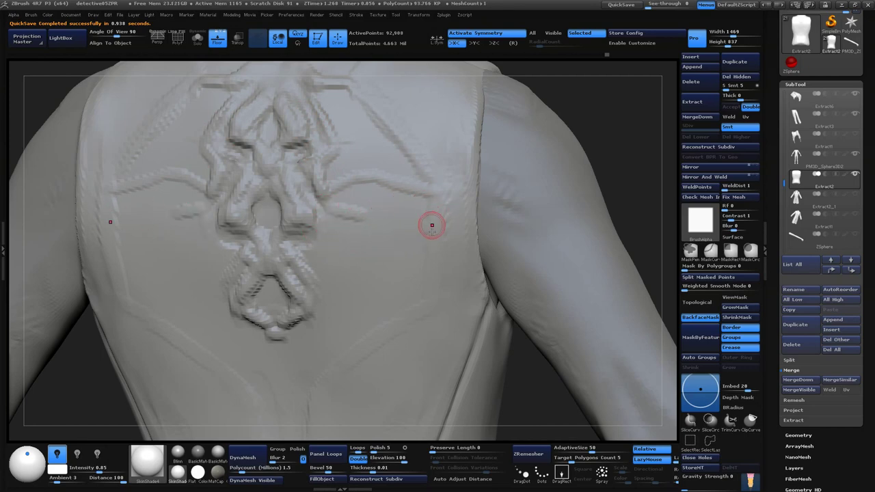
pyautogui.moveTo(336, 248); pyautogui.dragTo(434, 250)
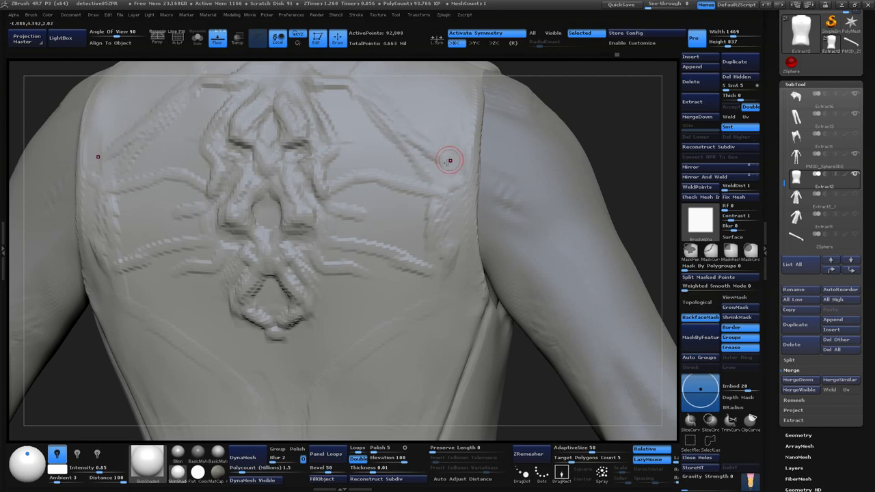
# - Orbit and zoom around the back and right arm to inspect the new seams
pyautogui.moveTo(512, 130); pyautogui.dragTo(574, 166)
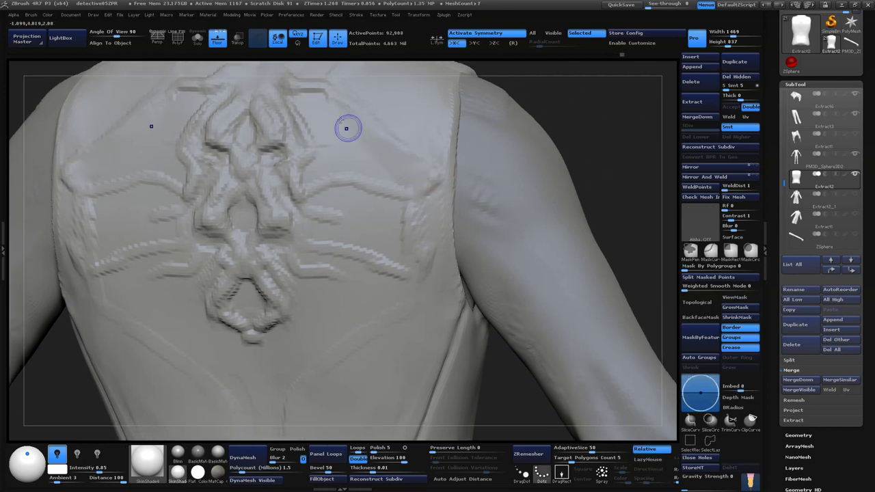
pyautogui.moveTo(358, 117)
pyautogui.mouseDown()
pyautogui.moveTo(610, 197)
pyautogui.moveTo(340, 116)
pyautogui.mouseUp()
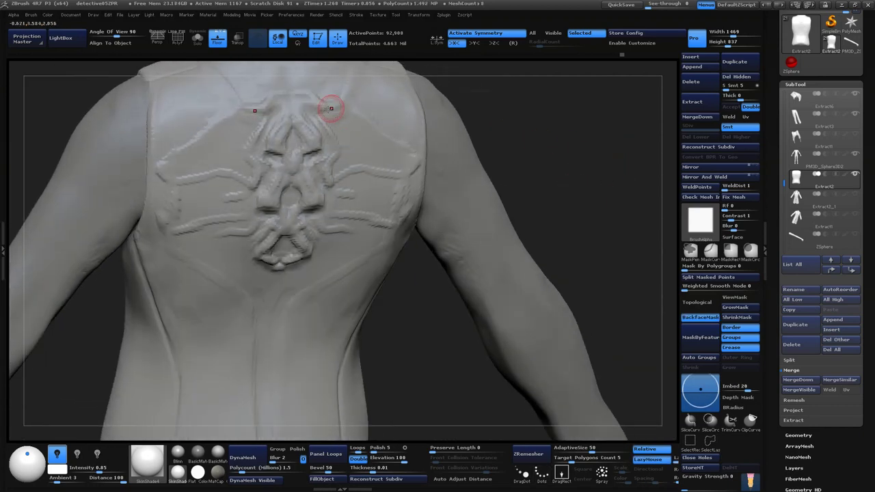
pyautogui.moveTo(556, 123)
pyautogui.mouseDown()
pyautogui.moveTo(335, 141)
pyautogui.moveTo(361, 187)
pyautogui.mouseUp()
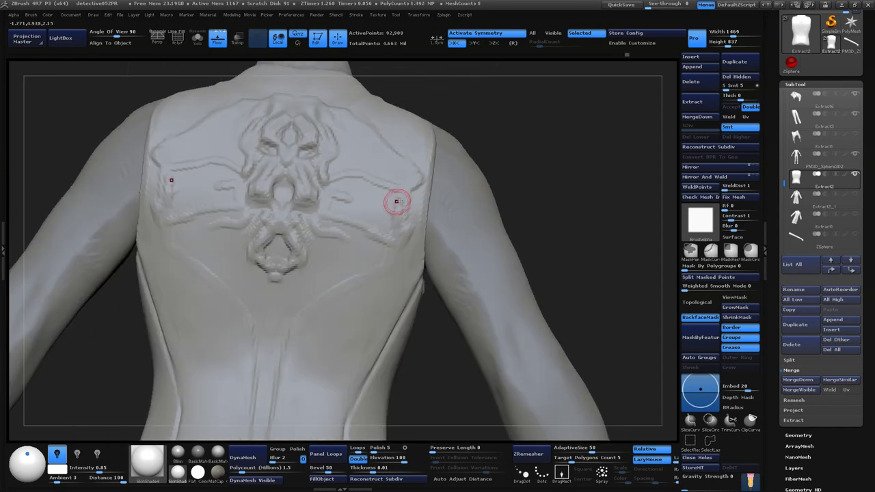
pyautogui.moveTo(392, 196); pyautogui.dragTo(401, 260)
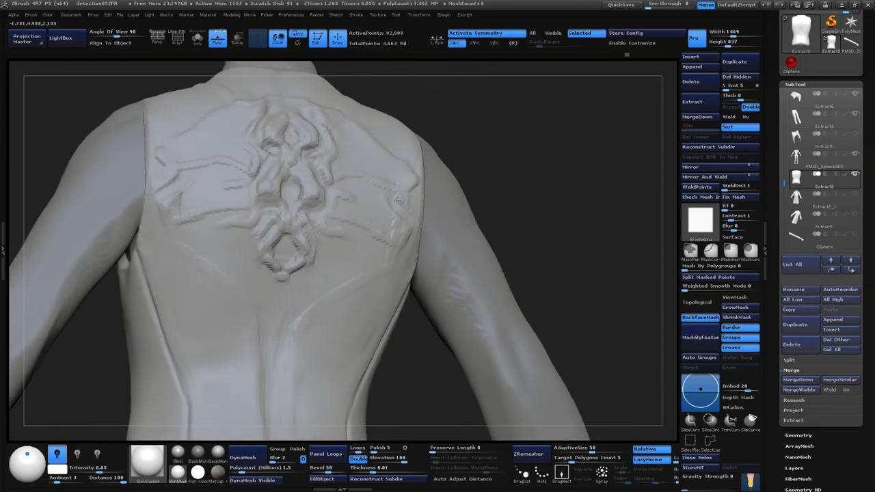
pyautogui.keyDown('alt'); pyautogui.moveTo(595, 224); pyautogui.dragTo(459, 321); pyautogui.keyUp('alt')
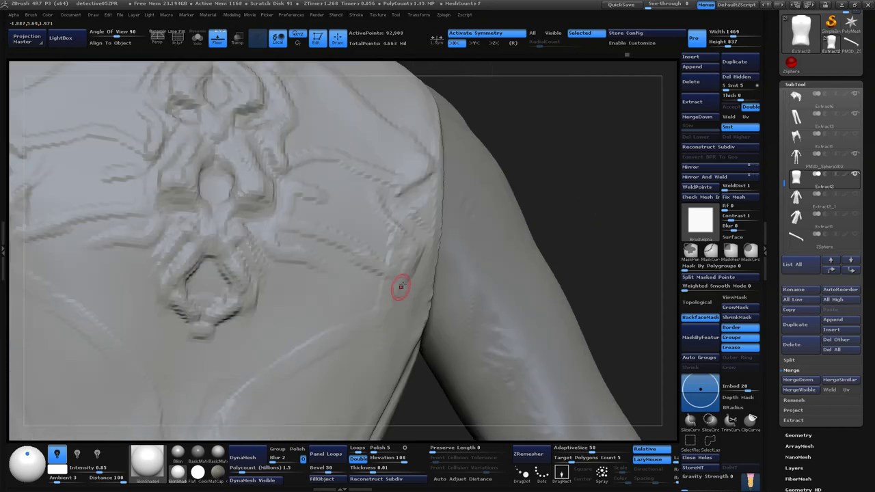
pyautogui.keyDown('alt'); pyautogui.moveTo(637, 221); pyautogui.dragTo(384, 217); pyautogui.keyUp('alt')
pyautogui.keyDown('alt'); pyautogui.moveTo(357, 271); pyautogui.dragTo(509, 201); pyautogui.keyUp('alt')
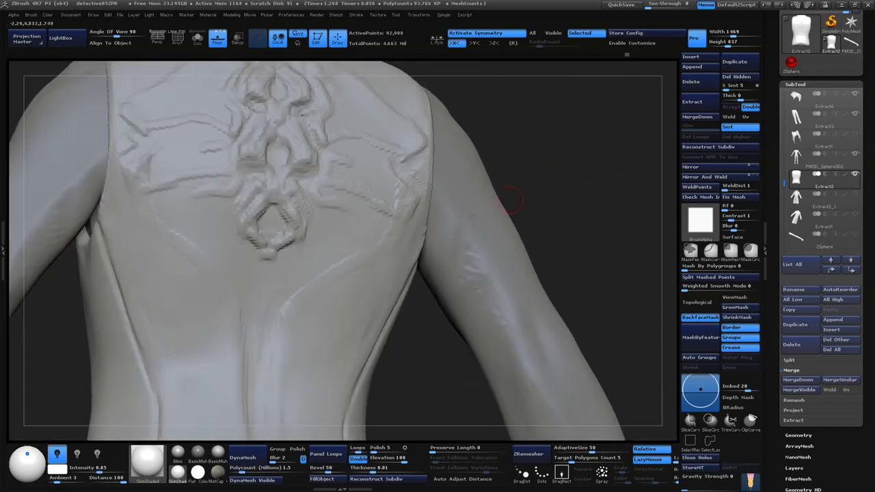
pyautogui.moveTo(594, 140)
pyautogui.mouseDown()
pyautogui.moveTo(617, 195)
pyautogui.moveTo(551, 172)
pyautogui.mouseUp()
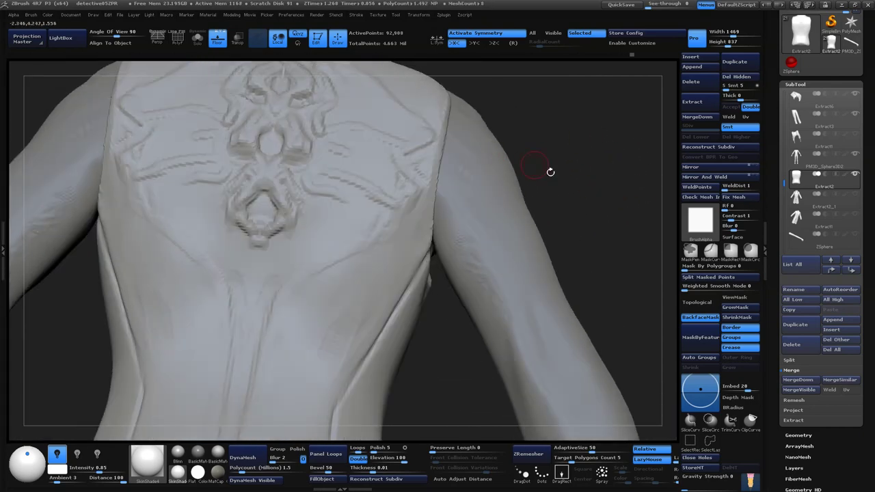
pyautogui.moveTo(602, 205)
pyautogui.mouseDown()
pyautogui.moveTo(619, 250)
pyautogui.moveTo(601, 226)
pyautogui.moveTo(553, 390)
pyautogui.mouseUp()
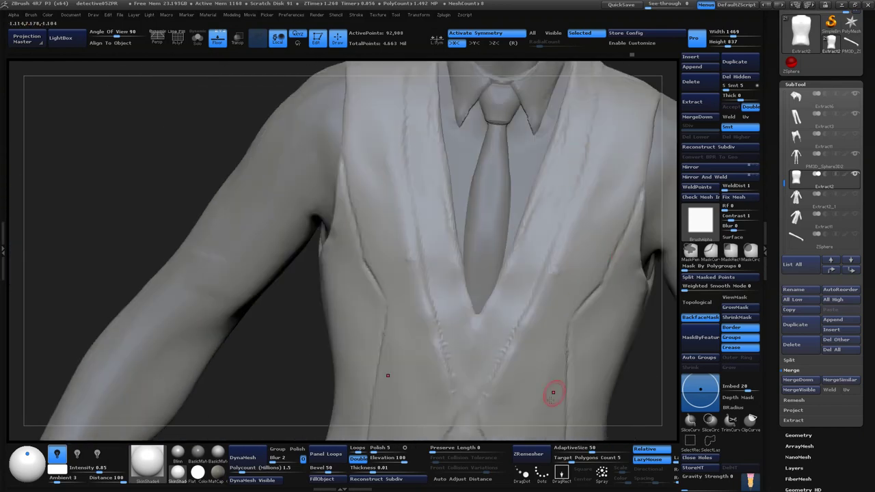
pyautogui.moveTo(496, 323); pyautogui.dragTo(543, 101)
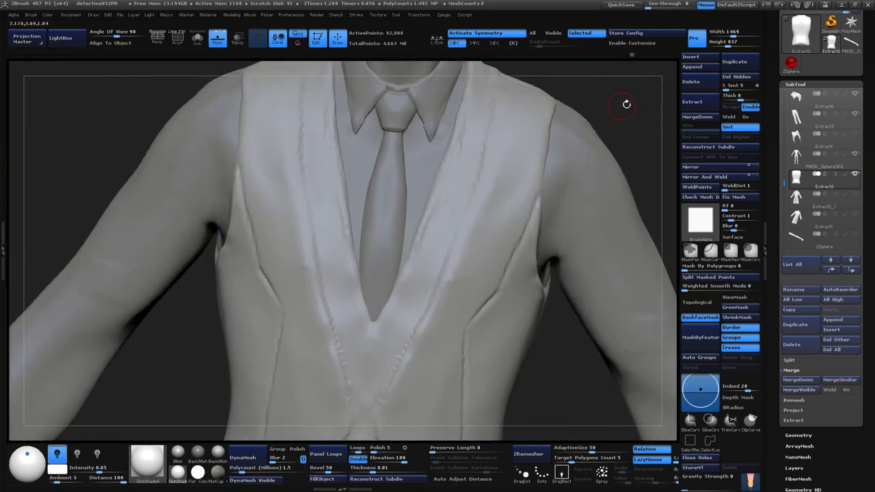
pyautogui.moveTo(625, 102); pyautogui.dragTo(417, 215)
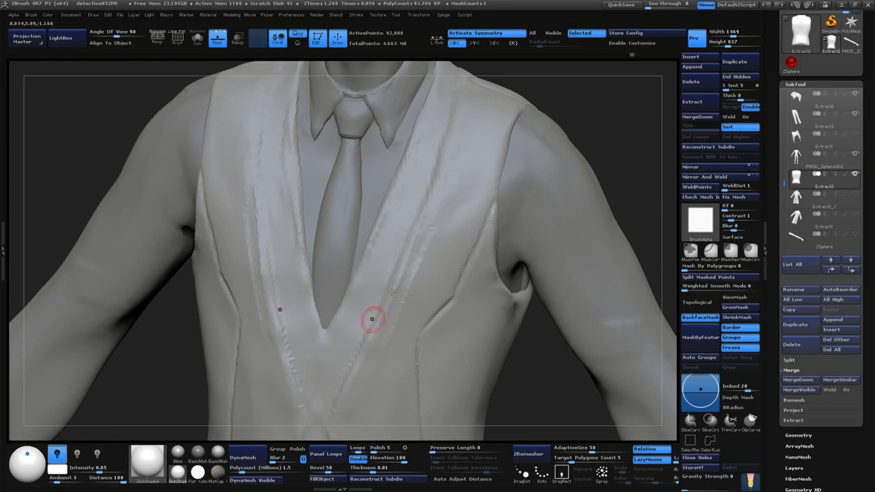
pyautogui.press('ctrl')
pyautogui.moveTo(620, 129); pyautogui.dragTo(568, 124)
pyautogui.moveTo(578, 230); pyautogui.dragTo(529, 154)
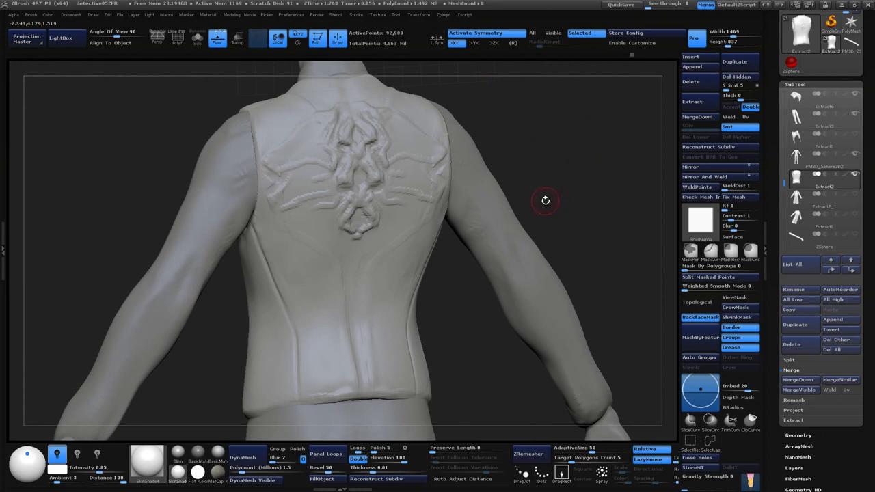
pyautogui.moveTo(545, 203)
pyautogui.mouseDown()
pyautogui.moveTo(565, 182)
pyautogui.moveTo(564, 154)
pyautogui.moveTo(608, 174)
pyautogui.moveTo(620, 136)
pyautogui.mouseUp()
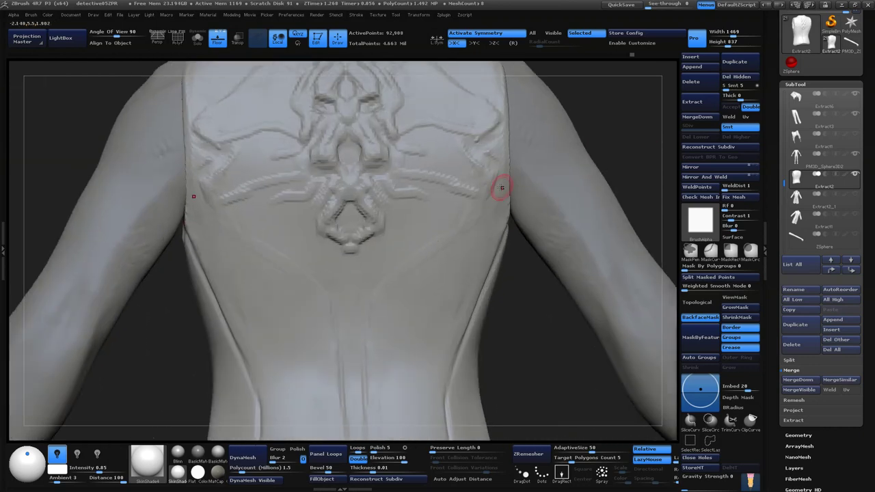
pyautogui.moveTo(502, 187); pyautogui.dragTo(492, 145)
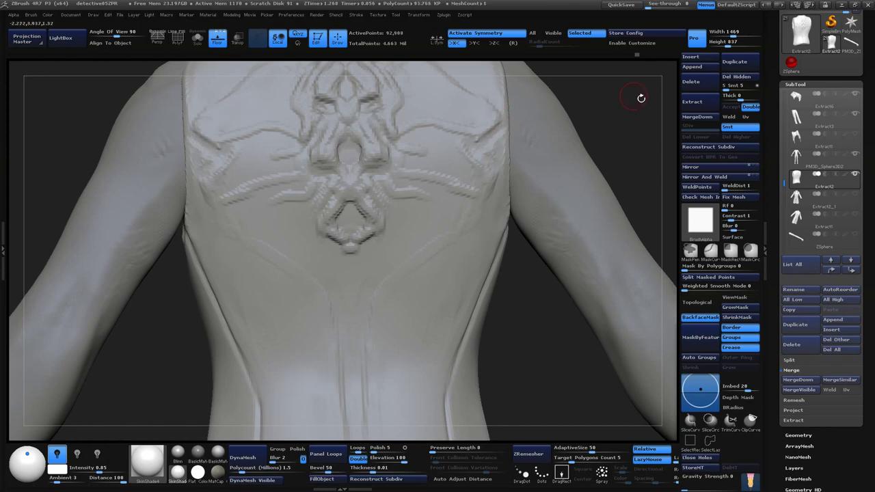
pyautogui.moveTo(641, 97); pyautogui.dragTo(444, 195)
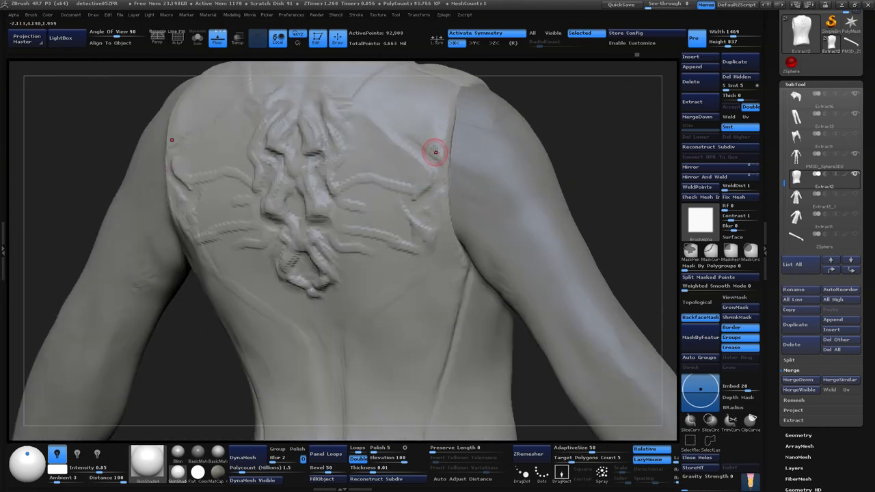
pyautogui.moveTo(459, 94); pyautogui.dragTo(493, 145)
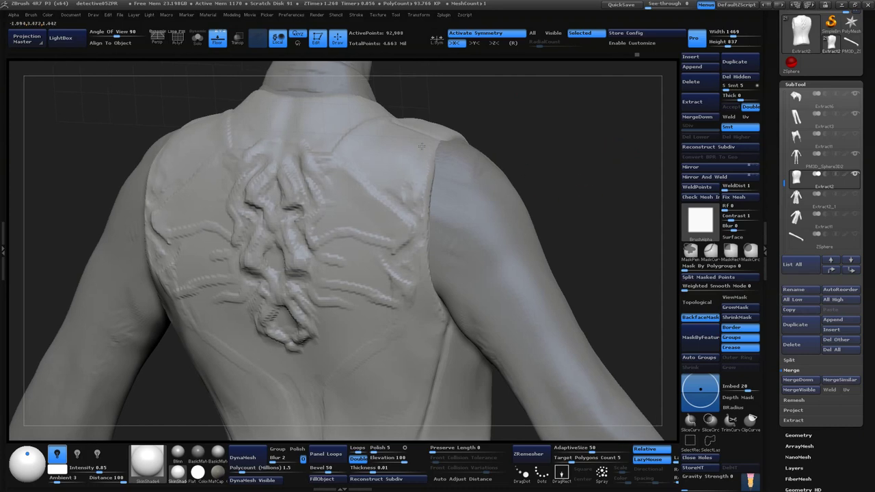
pyautogui.moveTo(410, 166); pyautogui.dragTo(502, 183)
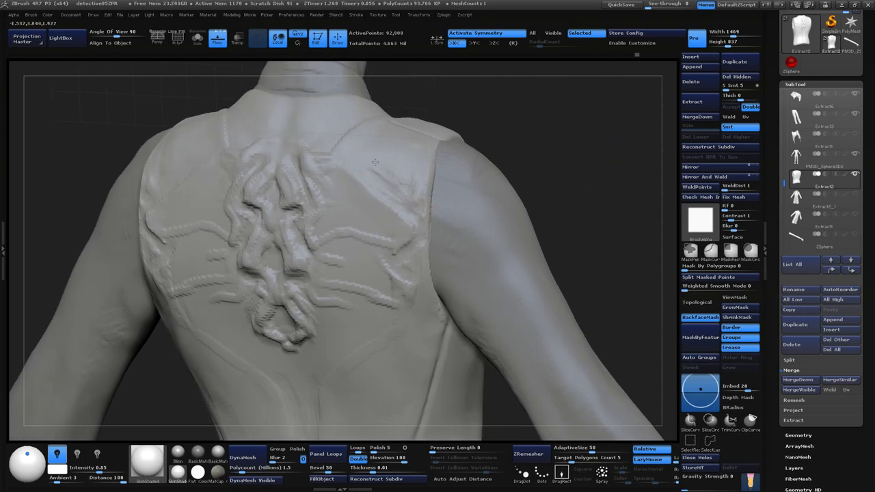
pyautogui.moveTo(536, 119); pyautogui.dragTo(426, 170)
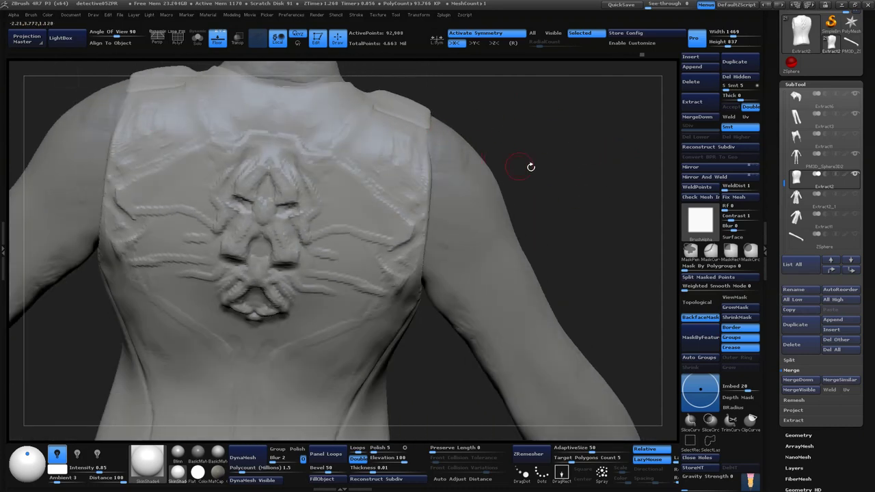
pyautogui.moveTo(530, 167); pyautogui.dragTo(405, 146)
pyautogui.press('space')
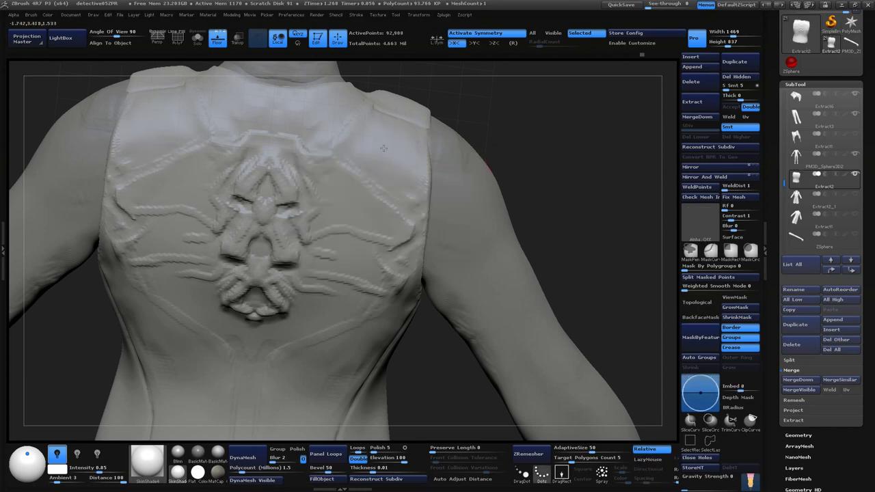
pyautogui.moveTo(503, 166)
pyautogui.mouseDown()
pyautogui.moveTo(487, 147)
pyautogui.moveTo(546, 125)
pyautogui.moveTo(429, 143)
pyautogui.mouseUp()
pyautogui.press('space')
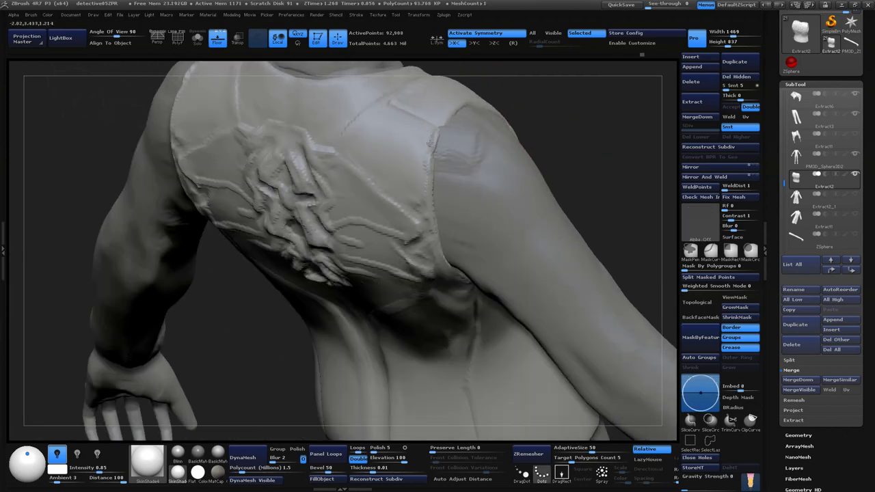
pyautogui.keyDown('shift'); pyautogui.moveTo(599, 114); pyautogui.dragTo(439, 153); pyautogui.keyUp('shift')
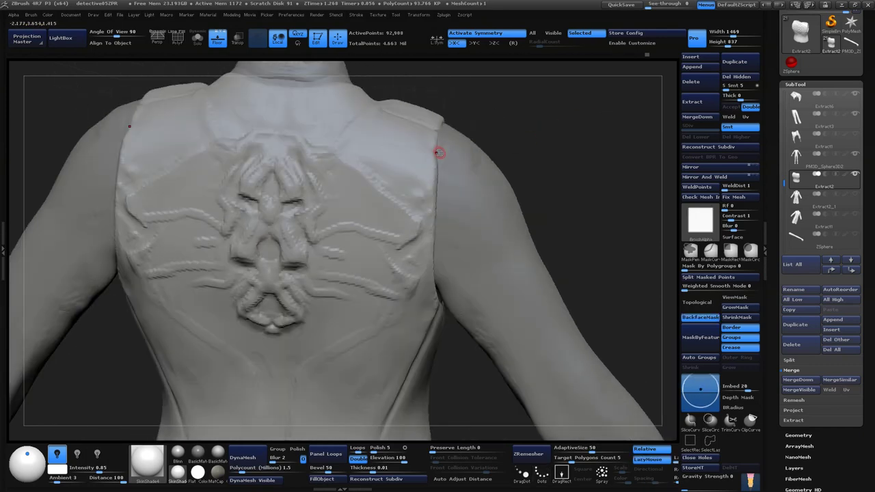
pyautogui.moveTo(583, 164); pyautogui.dragTo(511, 148)
pyautogui.press('space')
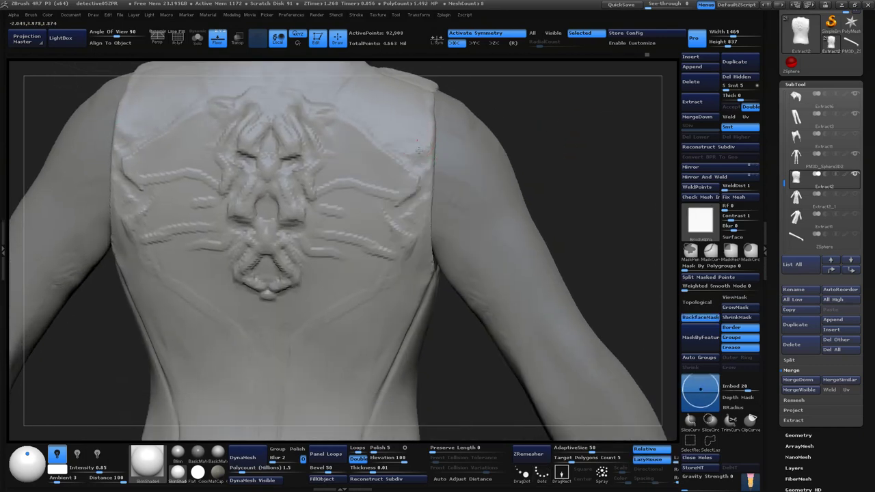
pyautogui.moveTo(419, 149); pyautogui.dragTo(421, 171)
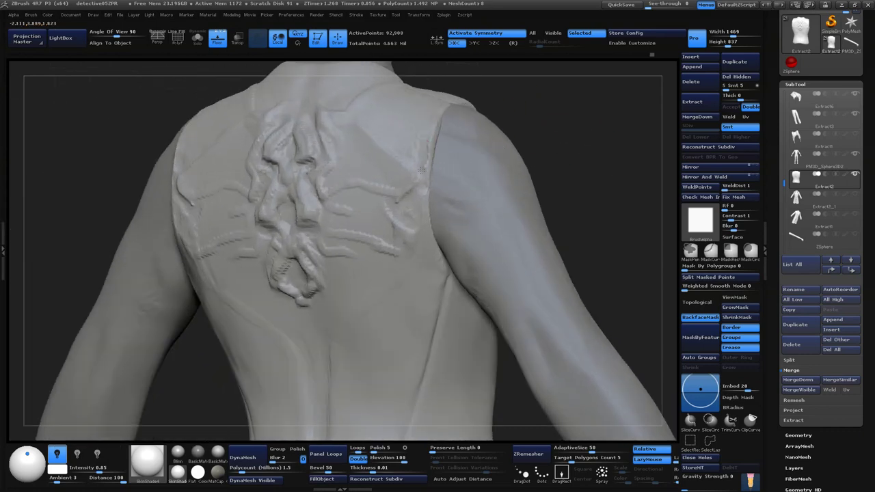
pyautogui.moveTo(529, 149); pyautogui.dragTo(434, 196)
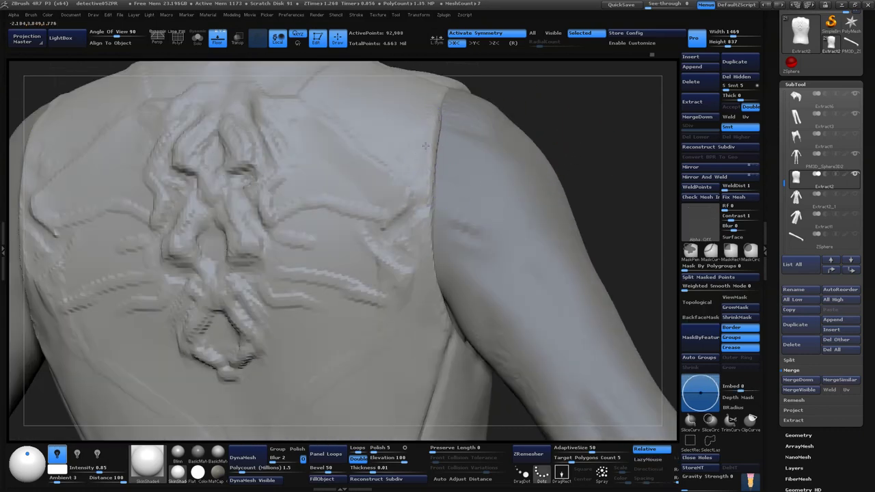
pyautogui.press('ctrl')
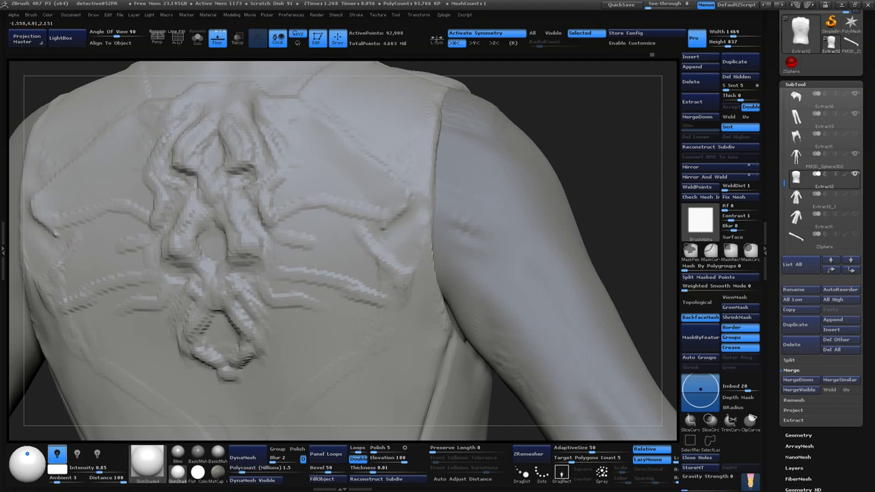
pyautogui.moveTo(592, 187)
pyautogui.mouseDown()
pyautogui.moveTo(574, 179)
pyautogui.moveTo(551, 207)
pyautogui.moveTo(587, 219)
pyautogui.moveTo(599, 134)
pyautogui.moveTo(583, 147)
pyautogui.moveTo(563, 217)
pyautogui.moveTo(541, 197)
pyautogui.moveTo(557, 171)
pyautogui.moveTo(590, 165)
pyautogui.moveTo(565, 162)
pyautogui.moveTo(591, 139)
pyautogui.mouseUp()
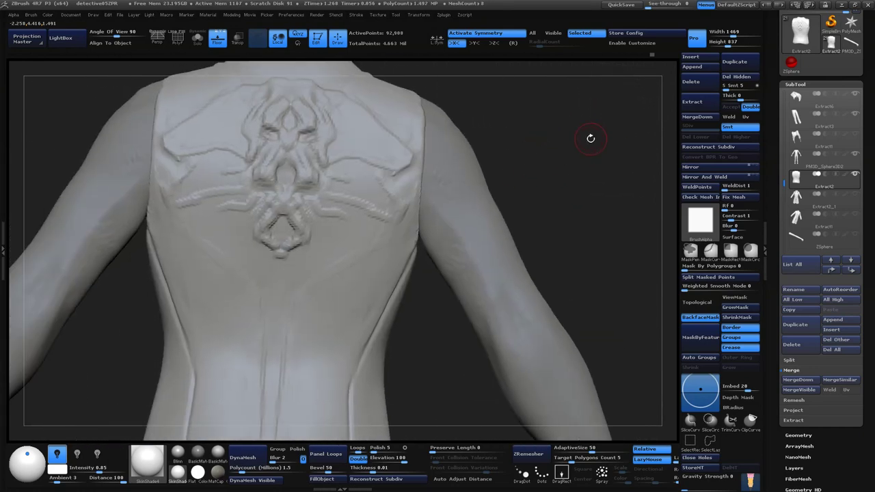
# - Carve a mirrored curved seam line beneath the emblem's lower lobes
pyautogui.moveTo(545, 205)
pyautogui.mouseDown()
pyautogui.moveTo(633, 129)
pyautogui.moveTo(513, 209)
pyautogui.moveTo(663, 107)
pyautogui.moveTo(381, 180)
pyautogui.mouseUp()
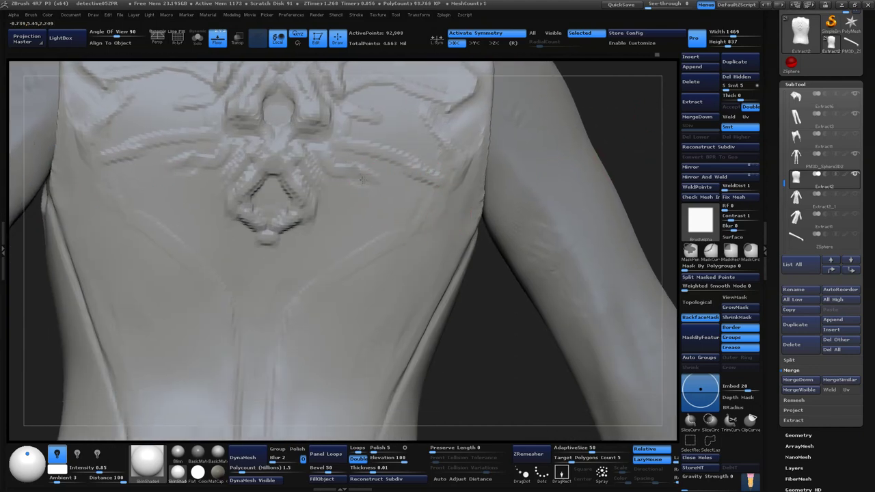
pyautogui.keyDown('alt'); pyautogui.moveTo(636, 133); pyautogui.dragTo(650, 158); pyautogui.keyUp('alt')
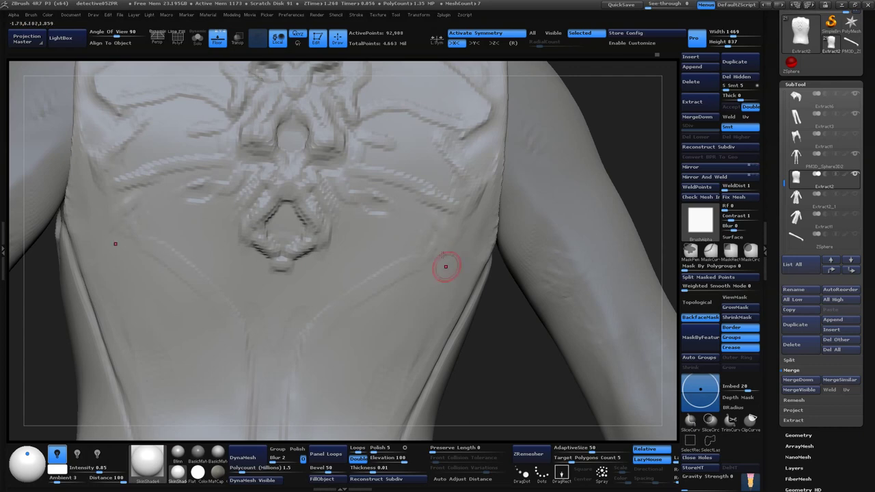
pyautogui.moveTo(435, 266); pyautogui.dragTo(349, 311)
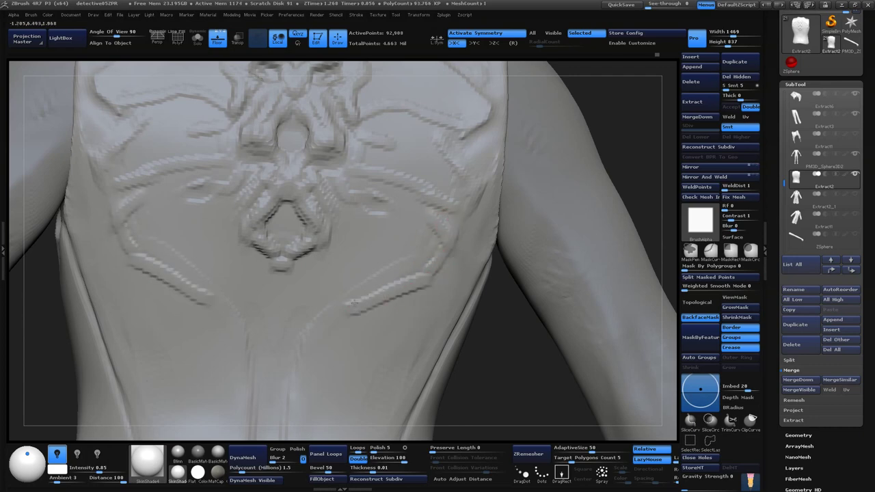
pyautogui.keyDown('alt'); pyautogui.moveTo(602, 251); pyautogui.dragTo(585, 218); pyautogui.keyUp('alt')
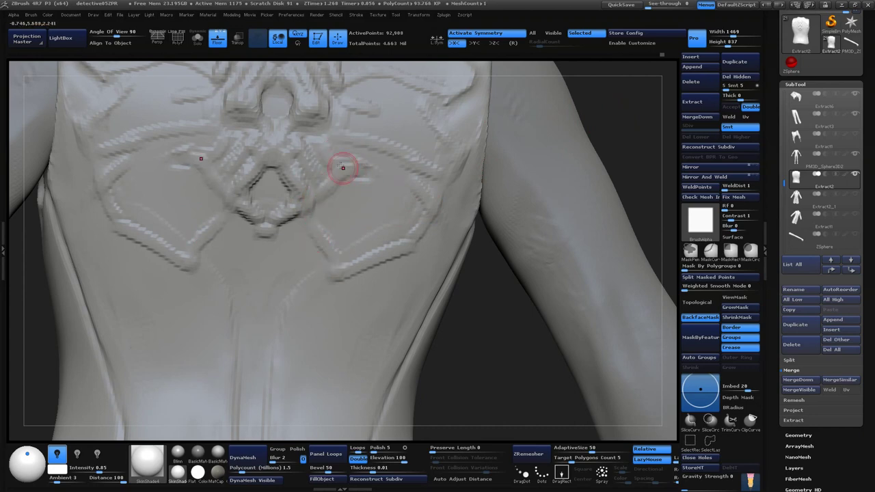
# - Reframe the lower emblem from several angles, toggling masking, and return to the vest back
pyautogui.moveTo(629, 137); pyautogui.dragTo(430, 238)
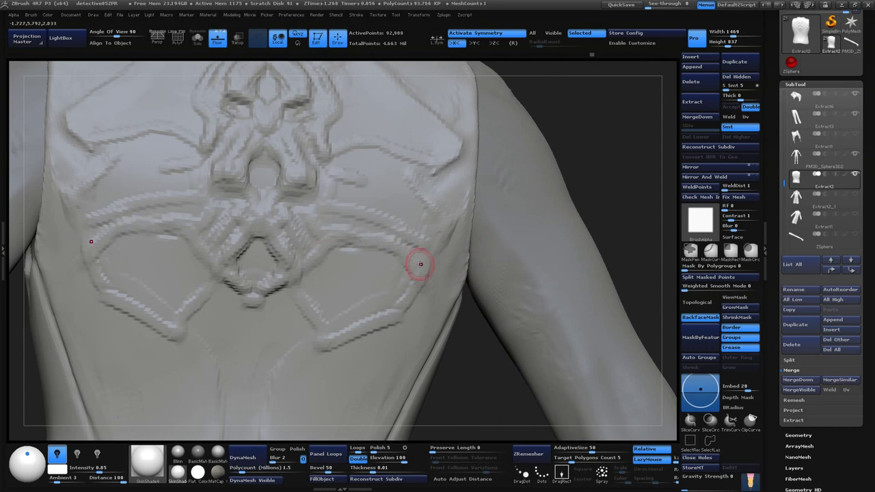
pyautogui.moveTo(623, 173)
pyautogui.mouseDown()
pyautogui.moveTo(626, 135)
pyautogui.moveTo(659, 151)
pyautogui.mouseUp()
pyautogui.moveTo(675, 116); pyautogui.dragTo(416, 240)
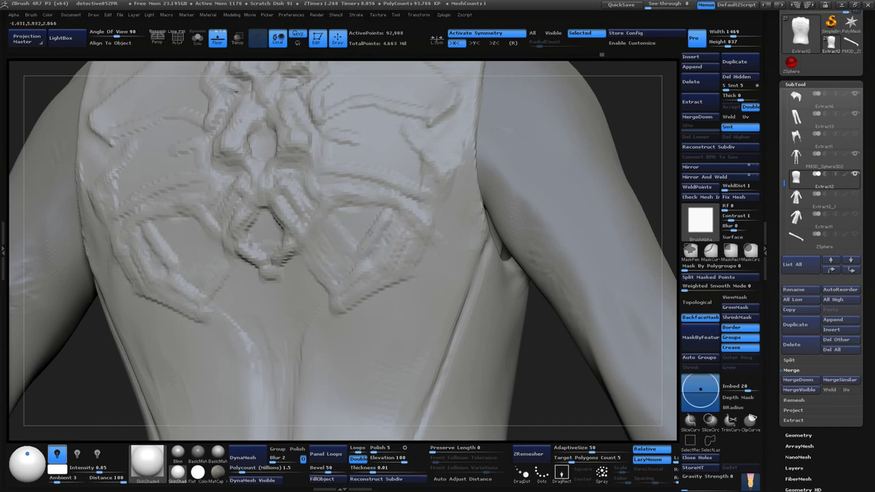
pyautogui.press('shift')
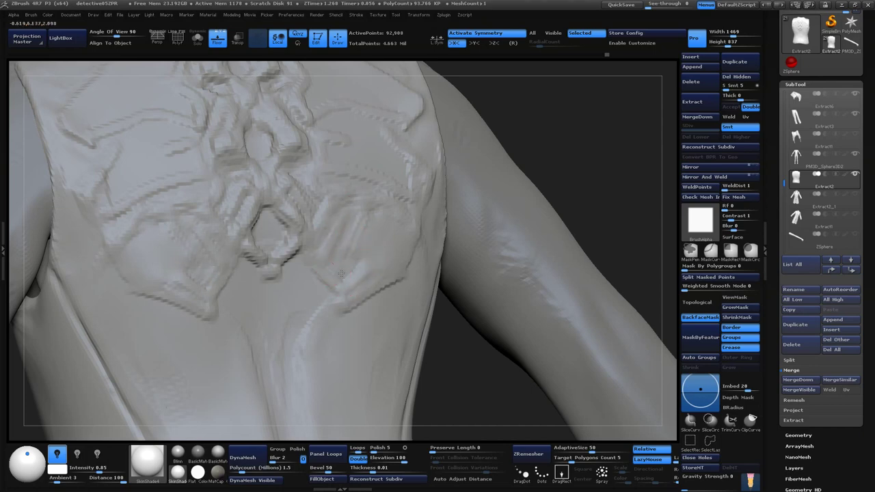
pyautogui.moveTo(595, 162); pyautogui.dragTo(581, 175)
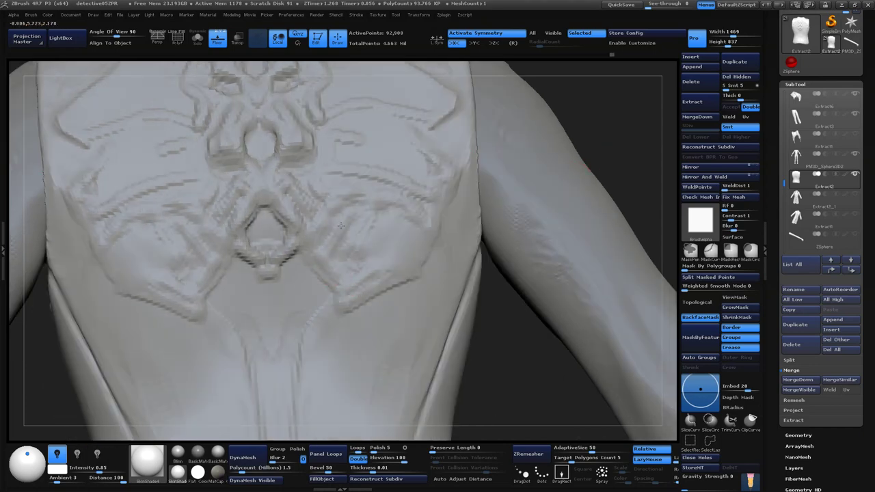
pyautogui.press('ctrl')
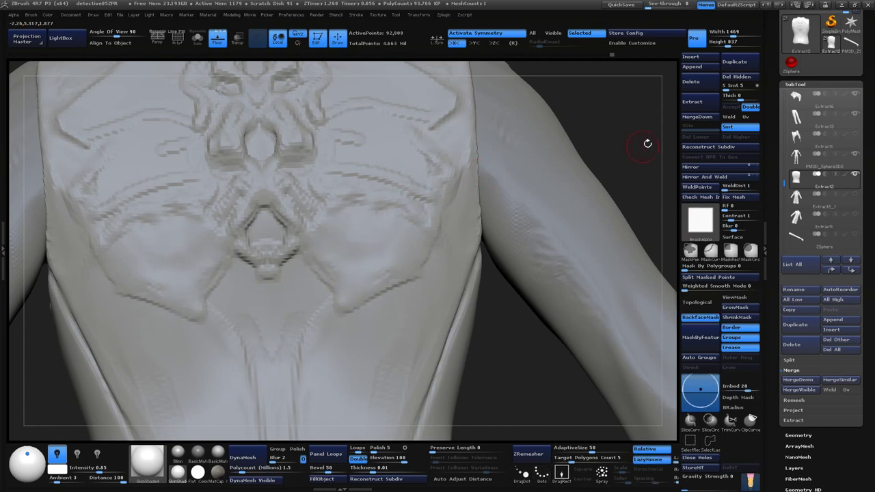
pyautogui.moveTo(647, 143); pyautogui.dragTo(553, 251)
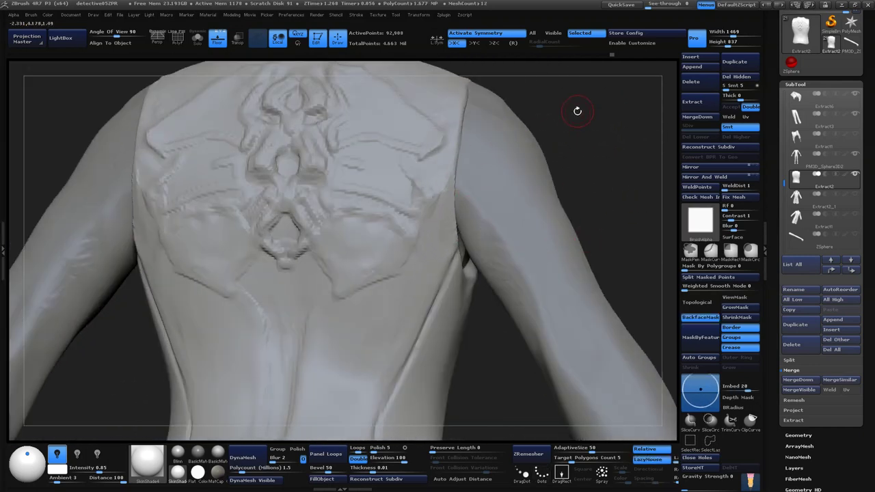
# - Add short angled mirrored stitch strokes beneath the emblem, masking with Ctrl between orbits
pyautogui.moveTo(564, 146)
pyautogui.mouseDown()
pyautogui.moveTo(574, 158)
pyautogui.moveTo(587, 155)
pyautogui.moveTo(567, 156)
pyautogui.mouseUp()
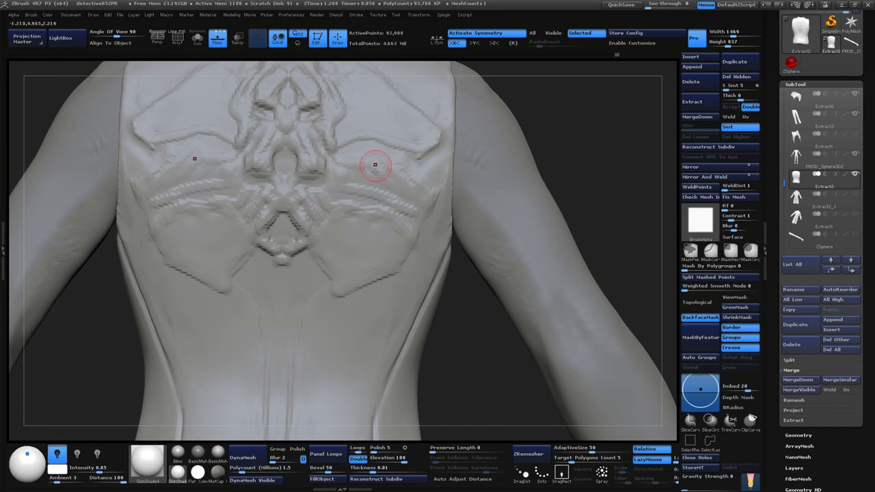
pyautogui.moveTo(415, 179); pyautogui.dragTo(484, 162)
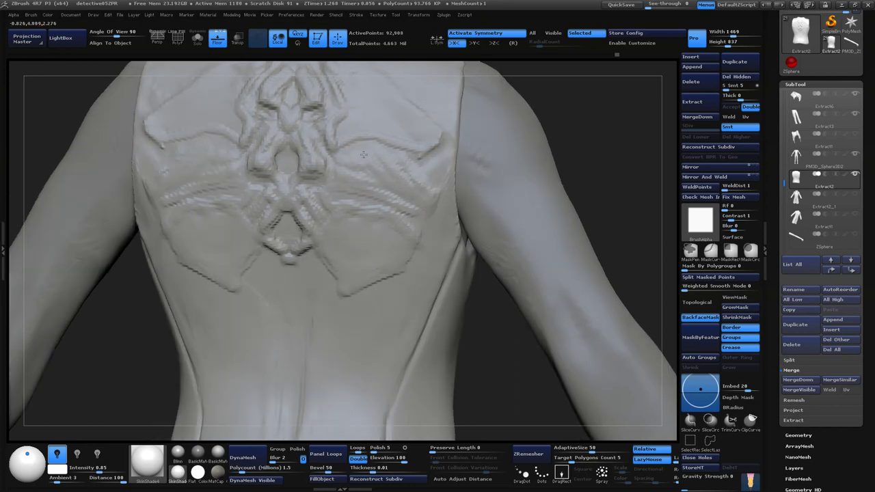
pyautogui.press('ctrl')
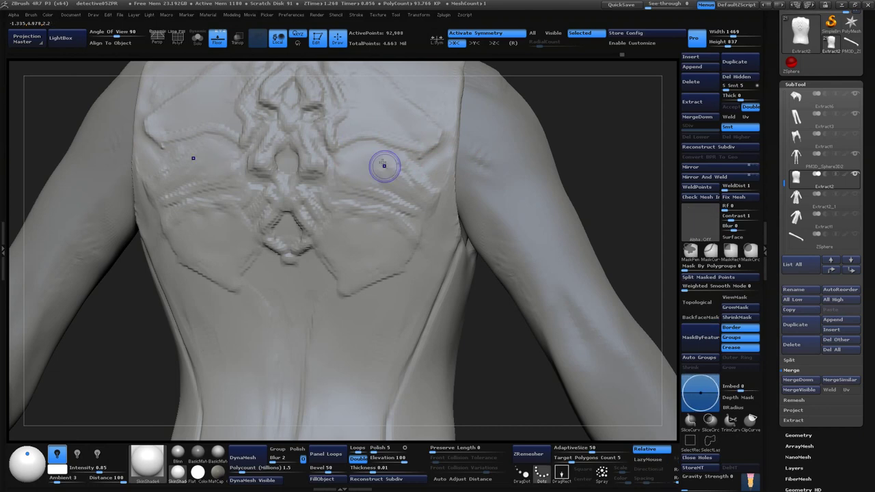
pyautogui.moveTo(399, 199); pyautogui.dragTo(578, 130)
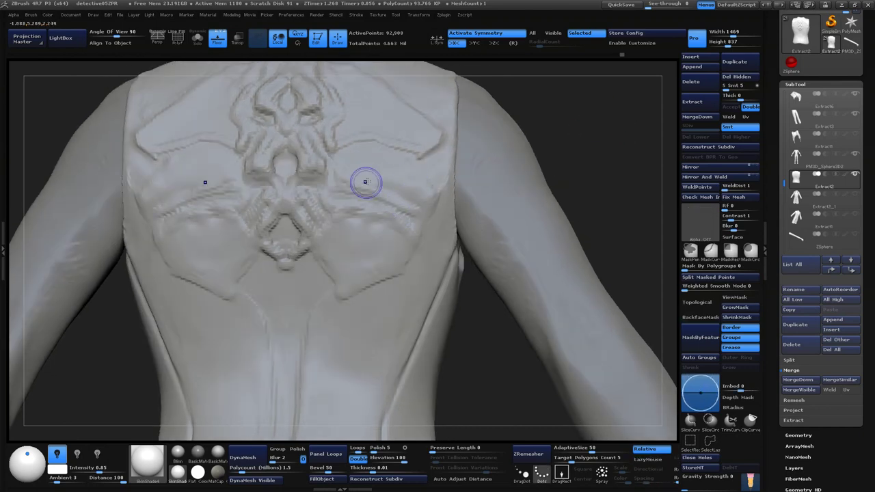
pyautogui.moveTo(366, 182); pyautogui.dragTo(397, 203)
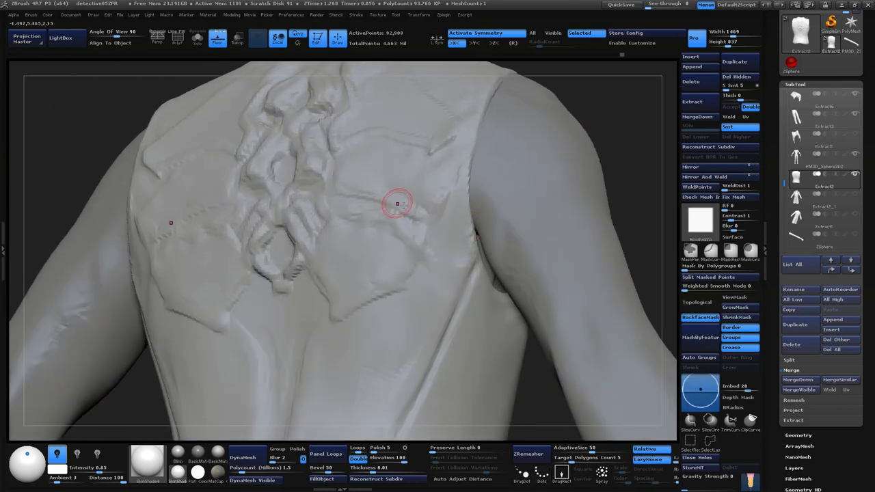
pyautogui.press('ctrl')
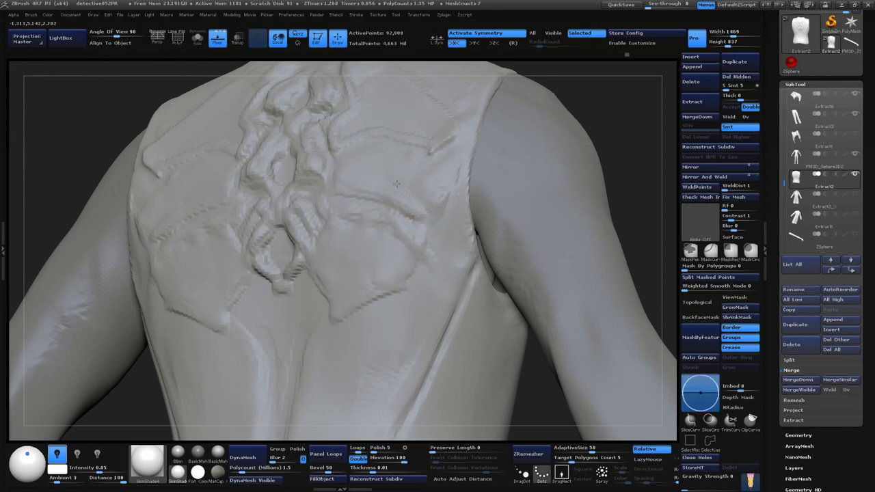
pyautogui.moveTo(638, 132); pyautogui.dragTo(588, 161)
pyautogui.press('space')
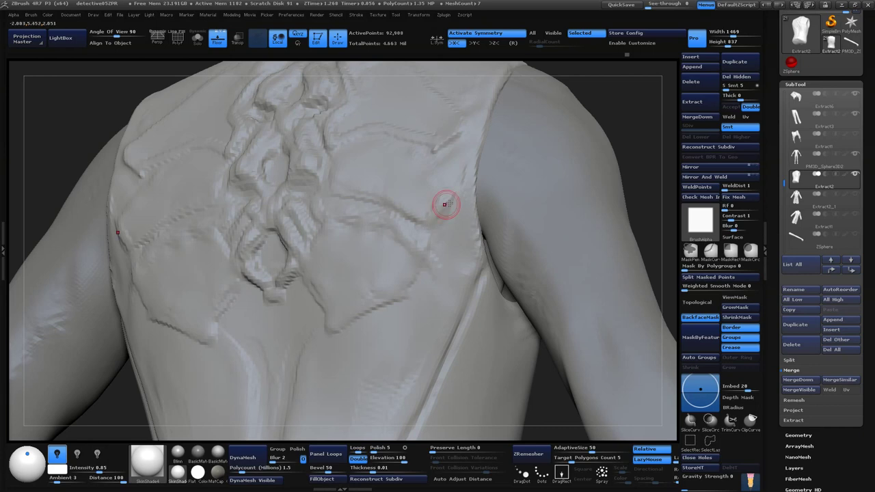
pyautogui.moveTo(567, 98); pyautogui.dragTo(413, 201)
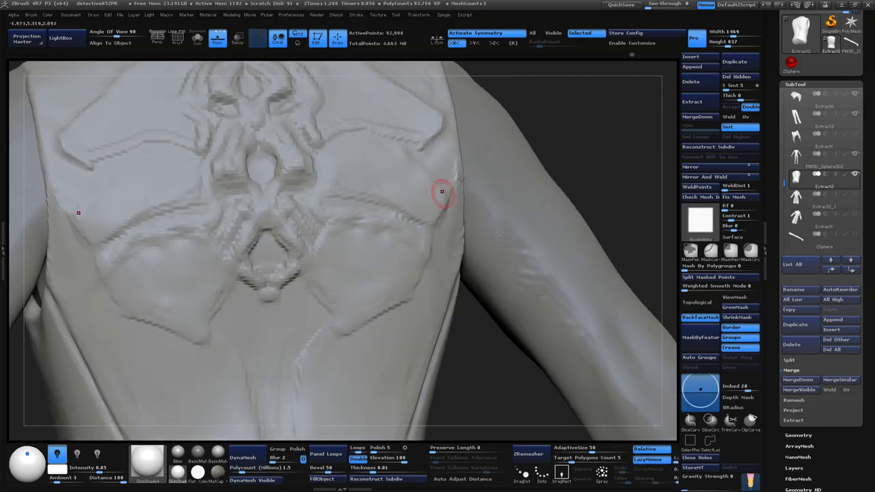
pyautogui.press('f')
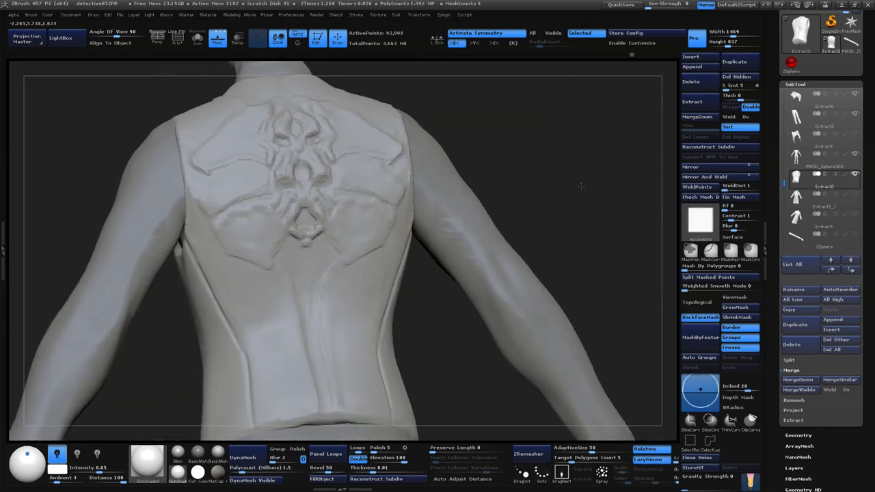
pyautogui.moveTo(580, 186); pyautogui.dragTo(437, 201)
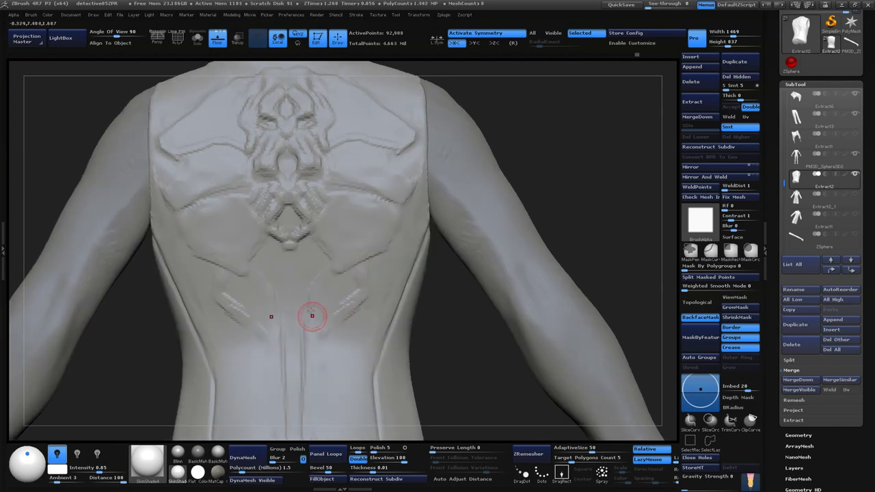
# - Commit the lower-back curve and lay a short new curve below the emblem
pyautogui.click(312, 315)
pyautogui.moveTo(283, 262); pyautogui.dragTo(297, 262)
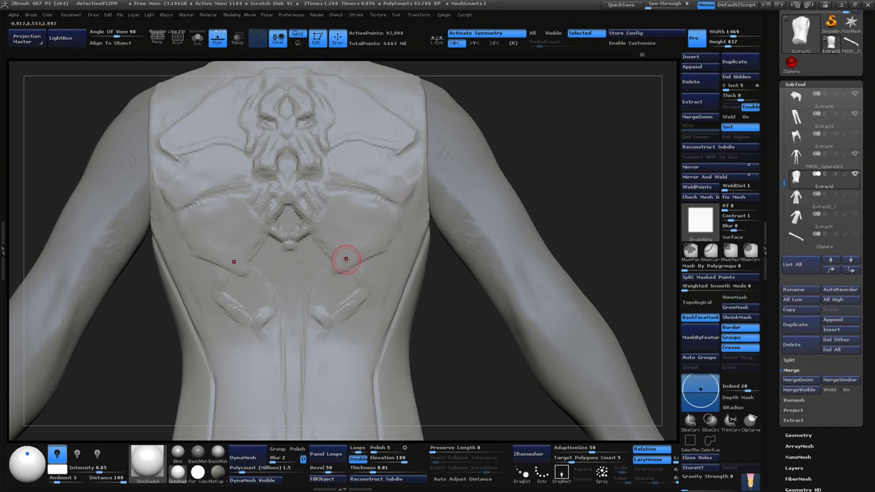
pyautogui.press('space')
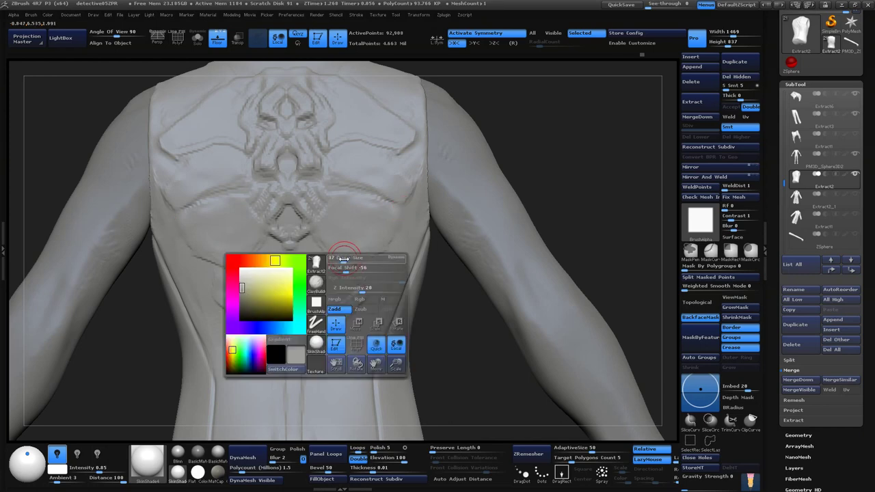
pyautogui.moveTo(572, 134)
pyautogui.mouseDown()
pyautogui.moveTo(590, 159)
pyautogui.moveTo(488, 365)
pyautogui.moveTo(477, 211)
pyautogui.mouseUp()
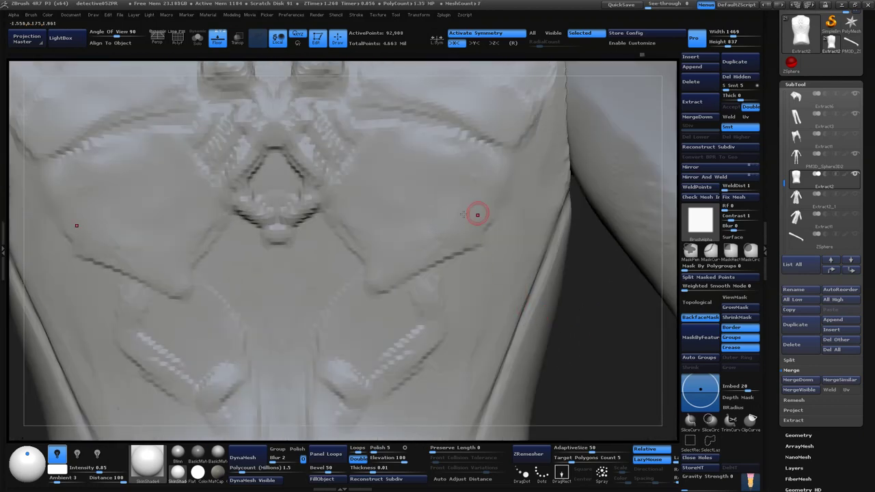
pyautogui.press('space')
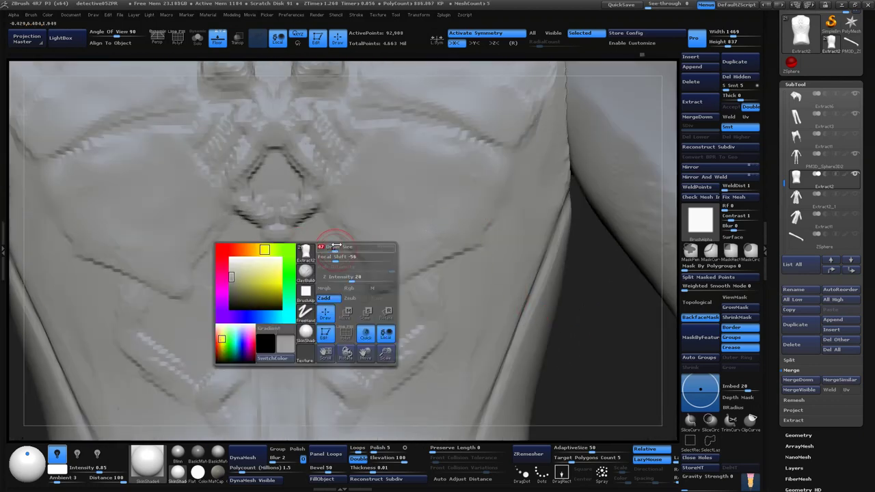
pyautogui.moveTo(578, 266); pyautogui.dragTo(524, 274)
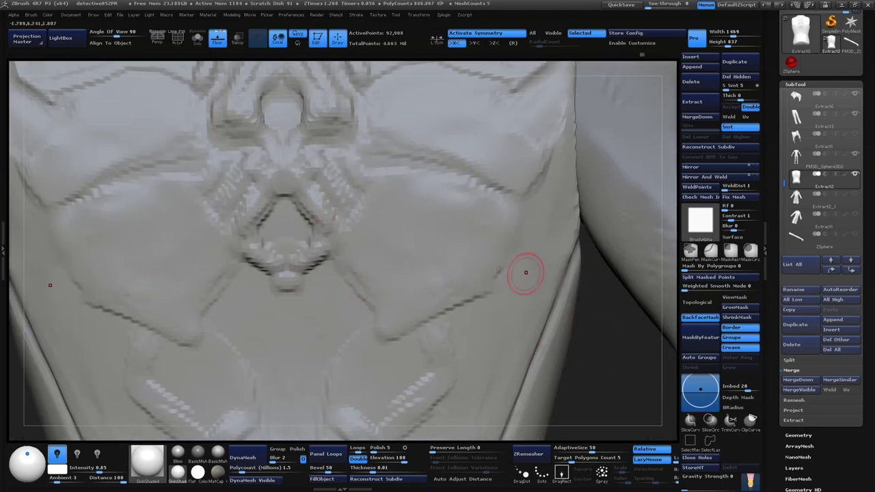
# - Deepen and raise the emblem's central opening
pyautogui.moveTo(315, 246)
pyautogui.mouseDown()
pyautogui.moveTo(326, 225)
pyautogui.moveTo(343, 235)
pyautogui.moveTo(331, 243)
pyautogui.mouseUp()
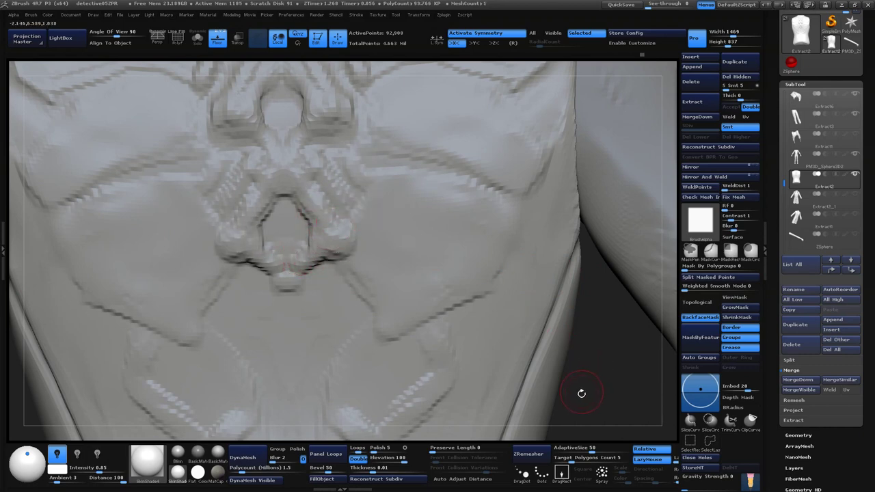
pyautogui.moveTo(581, 394); pyautogui.dragTo(460, 258)
pyautogui.moveTo(621, 308); pyautogui.dragTo(604, 362)
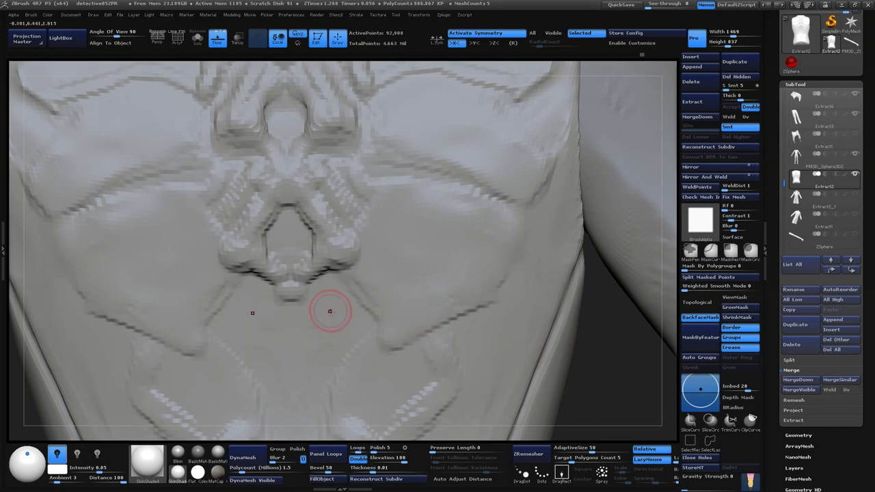
pyautogui.moveTo(543, 361); pyautogui.dragTo(531, 332)
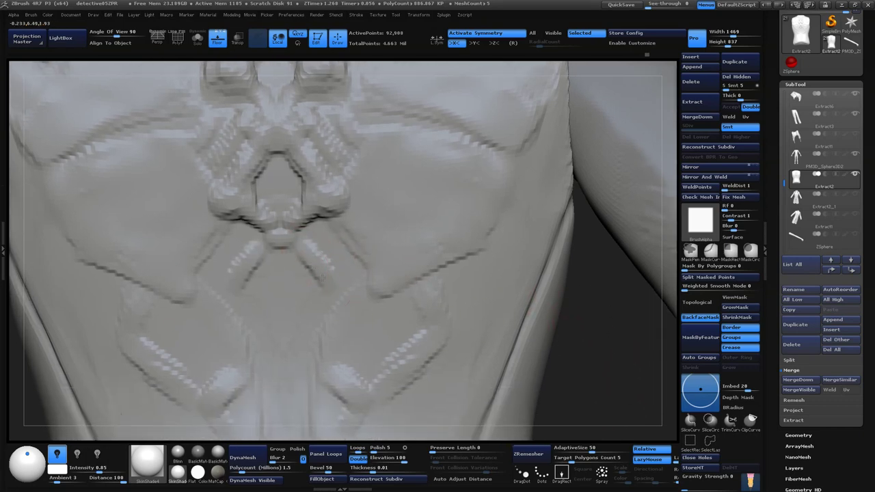
# - Crease the diagonal straps, round their ends, and build a diamond relief below the V
pyautogui.moveTo(293, 274); pyautogui.dragTo(327, 301)
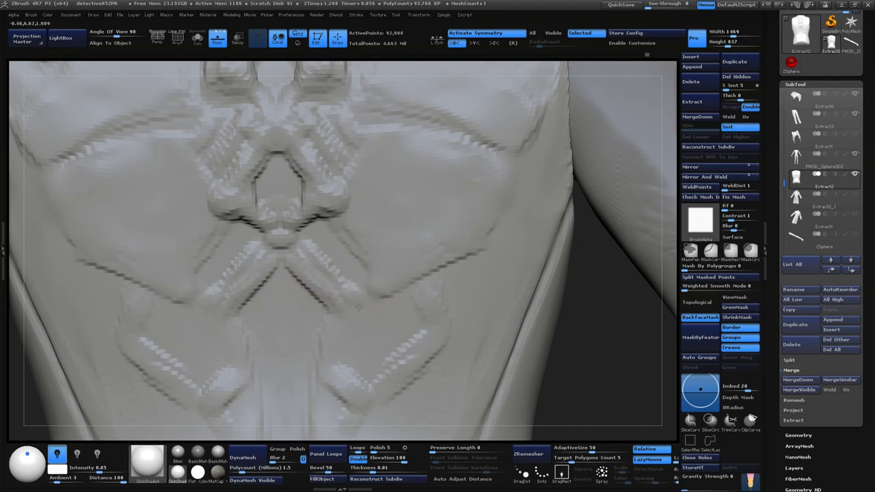
pyautogui.moveTo(366, 313); pyautogui.dragTo(339, 331)
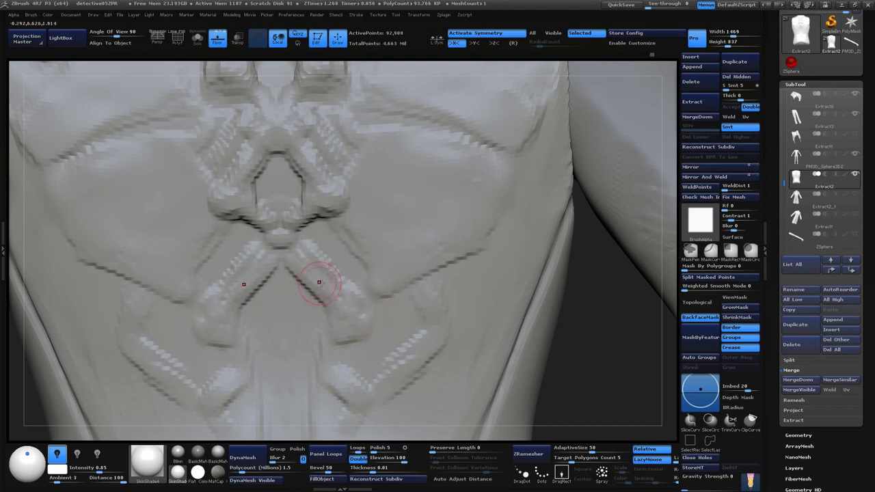
pyautogui.keyDown('alt'); pyautogui.moveTo(560, 410); pyautogui.dragTo(582, 347); pyautogui.keyUp('alt')
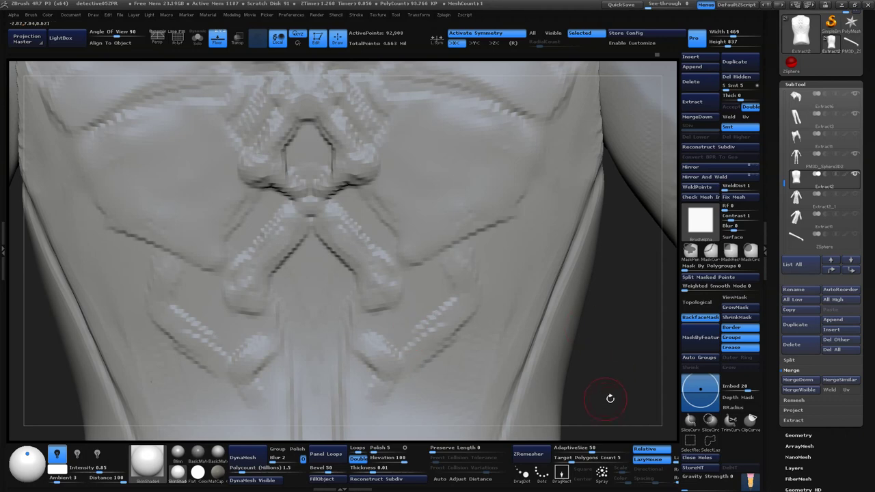
pyautogui.keyDown('alt'); pyautogui.moveTo(611, 398); pyautogui.dragTo(564, 327); pyautogui.keyUp('alt')
pyautogui.moveTo(322, 283); pyautogui.dragTo(307, 302)
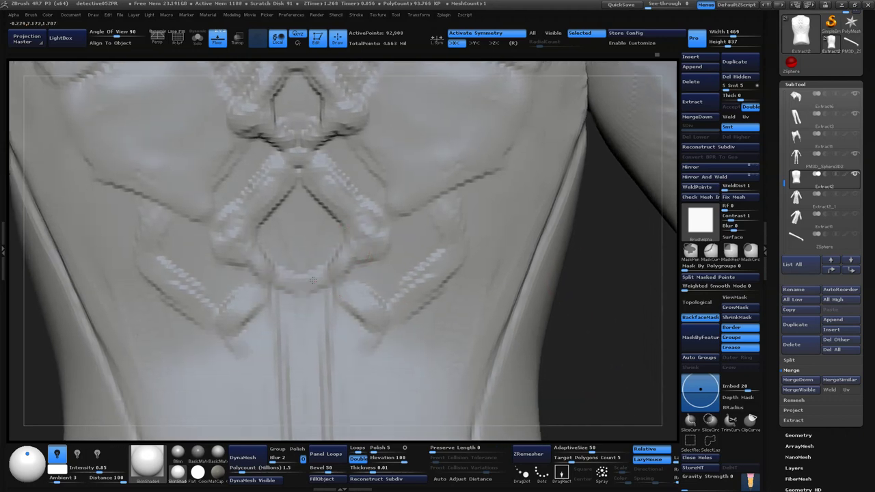
pyautogui.keyDown('alt'); pyautogui.moveTo(567, 371); pyautogui.dragTo(569, 179); pyautogui.keyUp('alt')
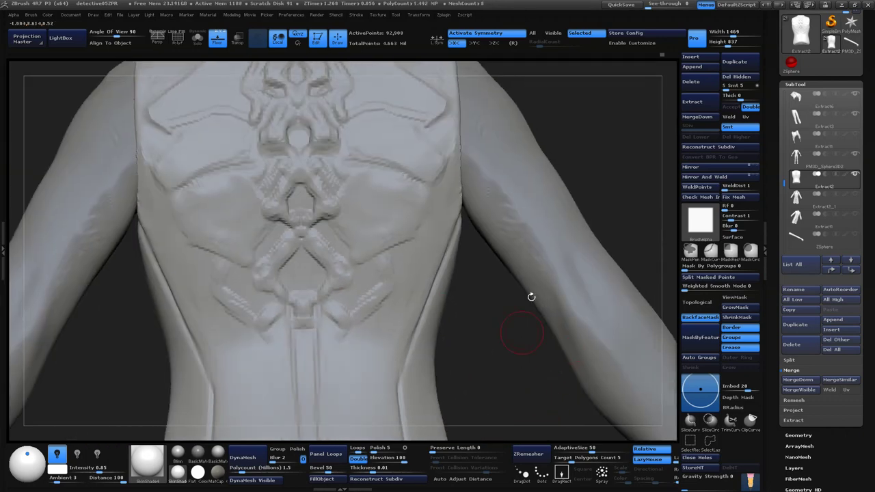
pyautogui.press('ctrl')
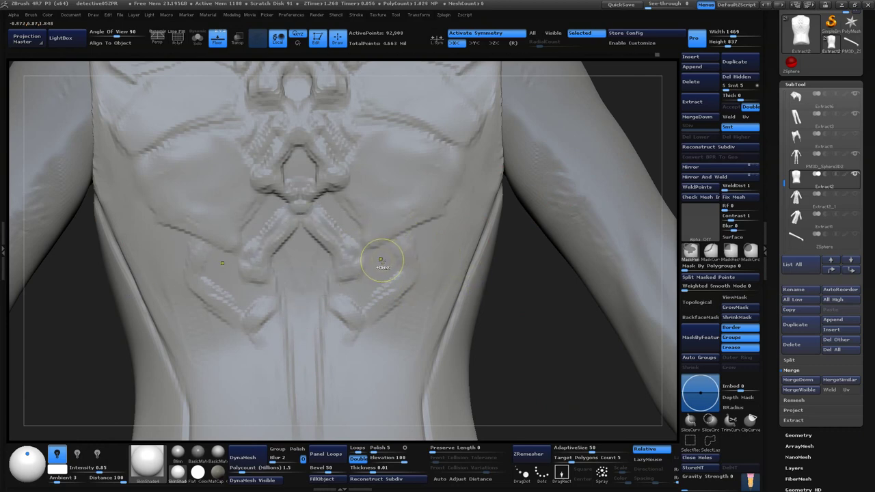
pyautogui.press('+')
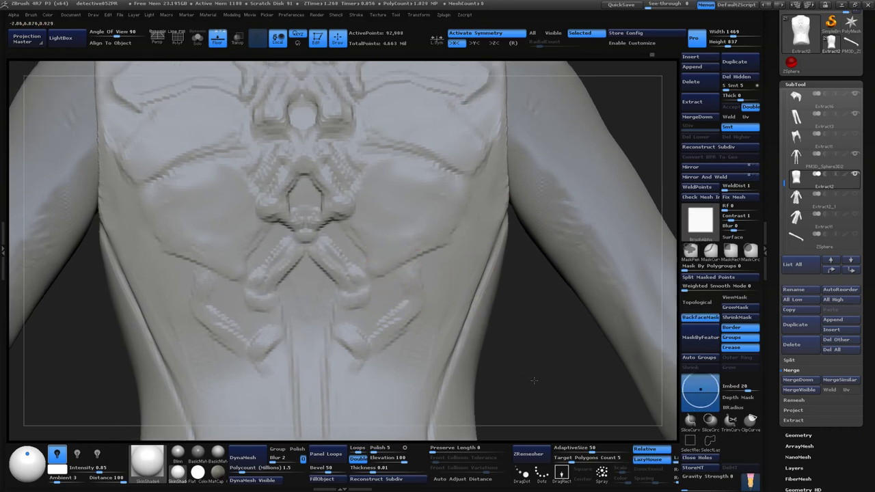
pyautogui.keyDown('alt'); pyautogui.moveTo(342, 185); pyautogui.dragTo(303, 215); pyautogui.keyUp('alt')
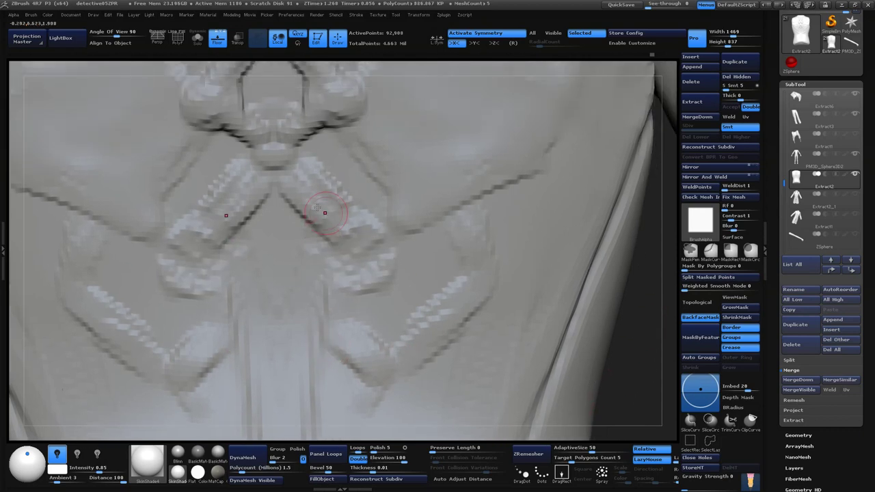
pyautogui.press('-')
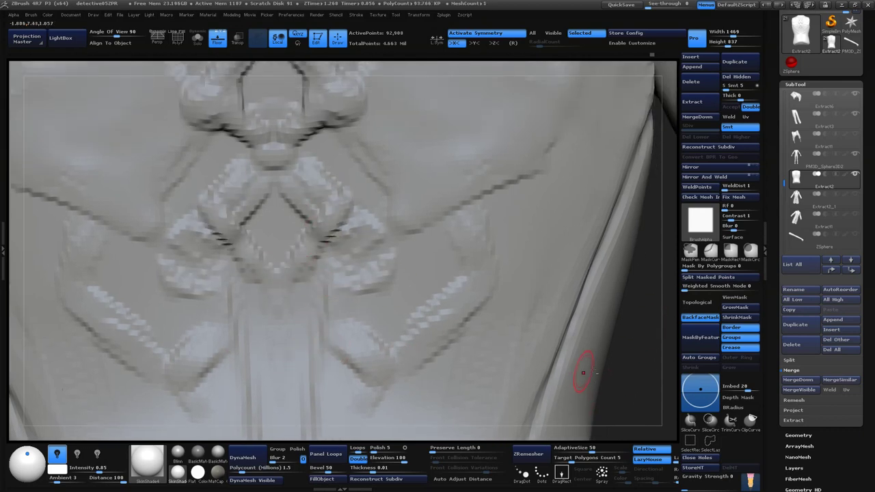
pyautogui.moveTo(582, 372)
pyautogui.keyDown('alt'); pyautogui.mouseDown()
pyautogui.moveTo(610, 313)
pyautogui.moveTo(499, 371)
pyautogui.mouseUp(); pyautogui.keyUp('alt')
pyautogui.press('+')
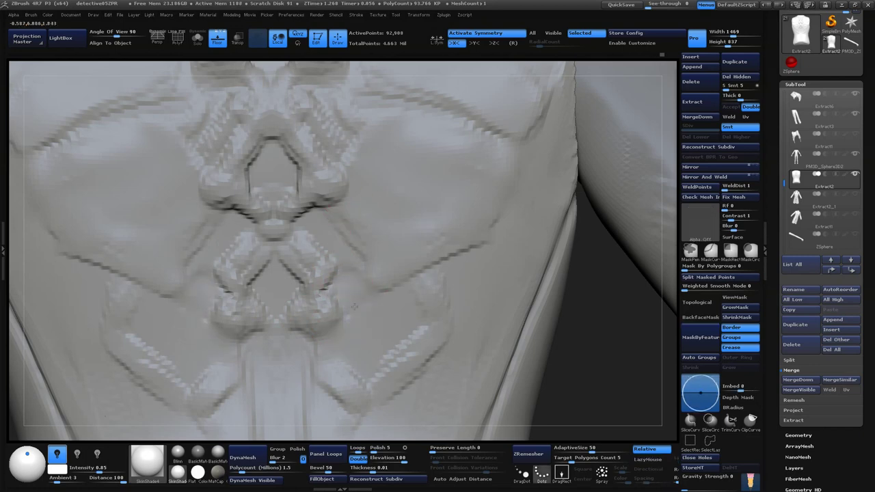
pyautogui.keyDown('ctrl'); pyautogui.moveTo(576, 374); pyautogui.dragTo(401, 260, button='right'); pyautogui.keyUp('ctrl')
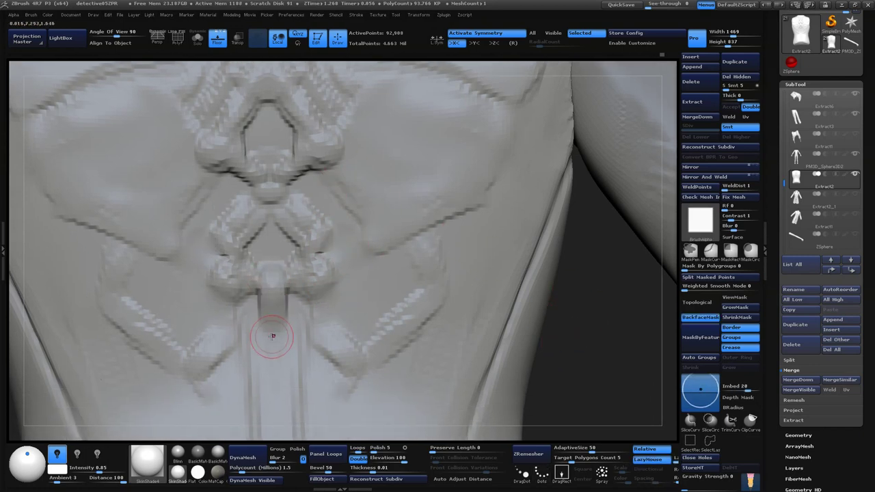
pyautogui.keyDown('ctrl'); pyautogui.moveTo(273, 332); pyautogui.dragTo(553, 286, button='right'); pyautogui.keyUp('ctrl')
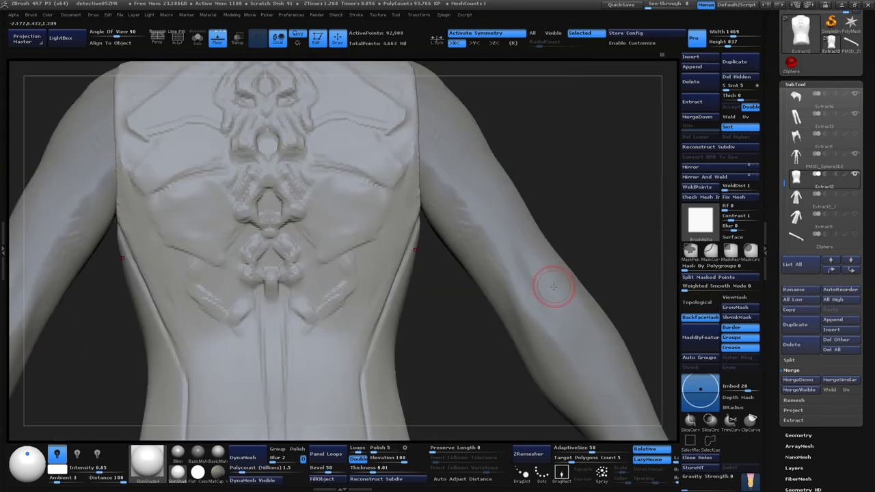
pyautogui.moveTo(453, 404)
pyautogui.mouseDown()
pyautogui.moveTo(605, 248)
pyautogui.moveTo(593, 255)
pyautogui.mouseUp()
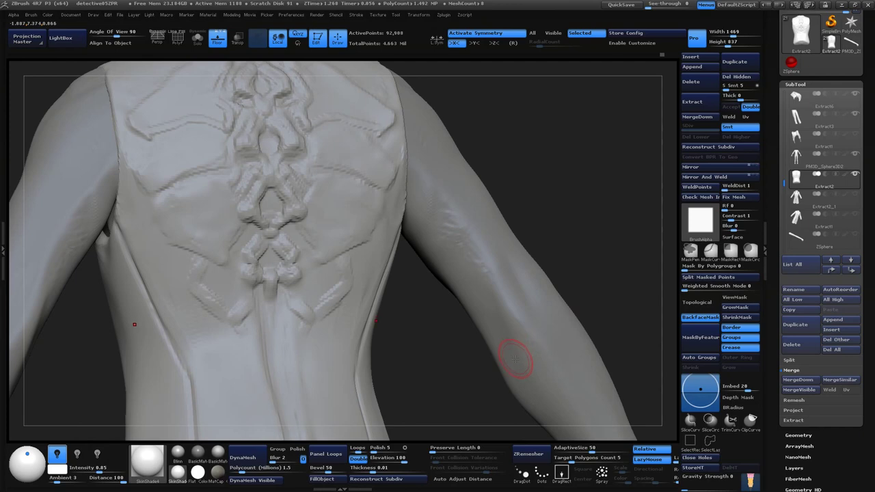
pyautogui.moveTo(457, 395)
pyautogui.mouseDown()
pyautogui.moveTo(393, 357)
pyautogui.moveTo(380, 317)
pyautogui.mouseUp()
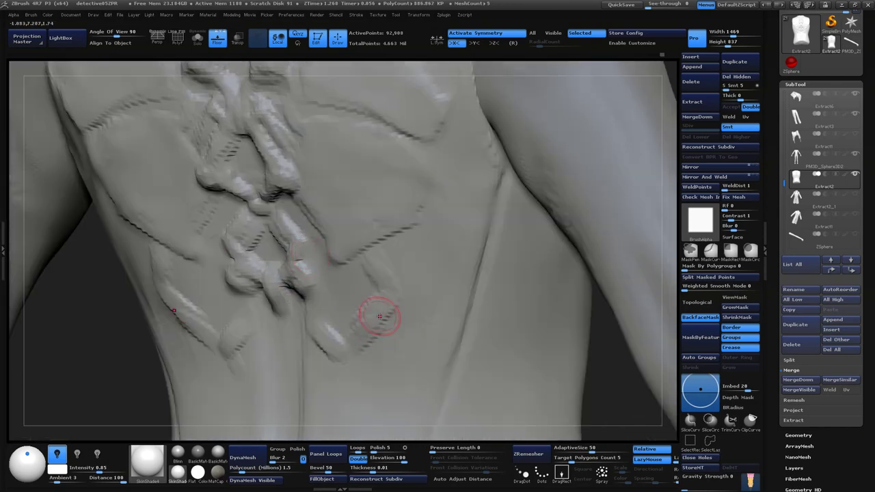
pyautogui.keyDown('shift'); pyautogui.moveTo(605, 377); pyautogui.dragTo(589, 336); pyautogui.keyUp('shift')
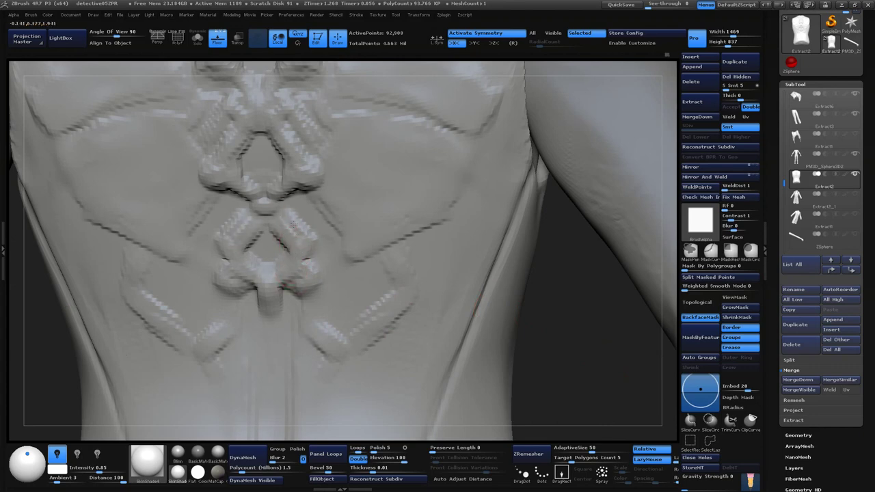
pyautogui.moveTo(567, 328)
pyautogui.keyDown('alt'); pyautogui.mouseDown()
pyautogui.moveTo(598, 361)
pyautogui.moveTo(417, 242)
pyautogui.mouseUp(); pyautogui.keyUp('alt')
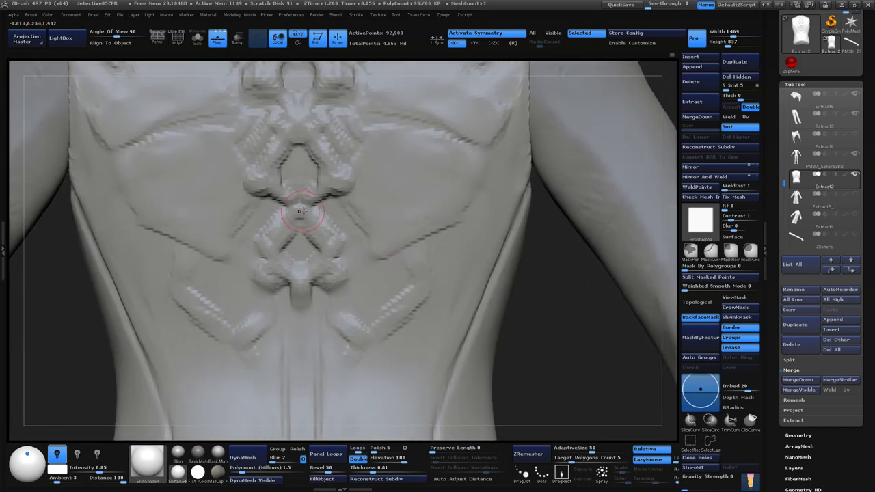
pyautogui.keyDown('alt'); pyautogui.moveTo(575, 353); pyautogui.dragTo(377, 256); pyautogui.keyUp('alt')
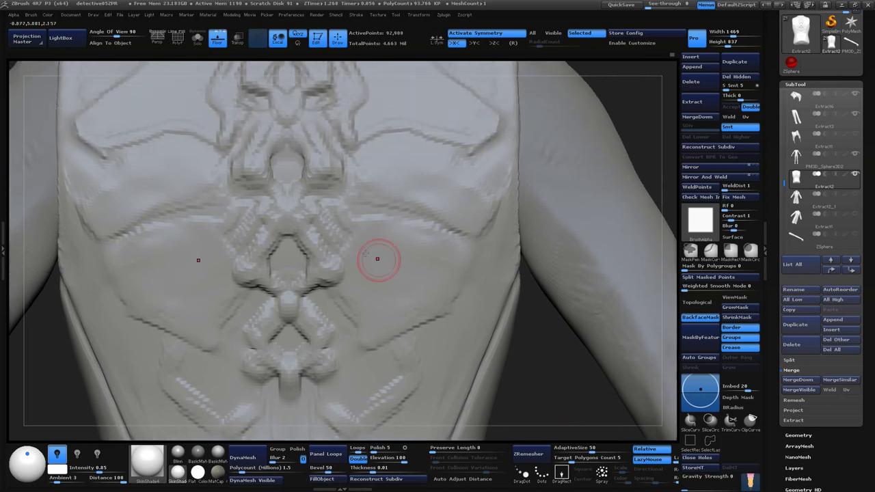
pyautogui.keyDown('alt'); pyautogui.moveTo(642, 119); pyautogui.dragTo(380, 249); pyautogui.keyUp('alt')
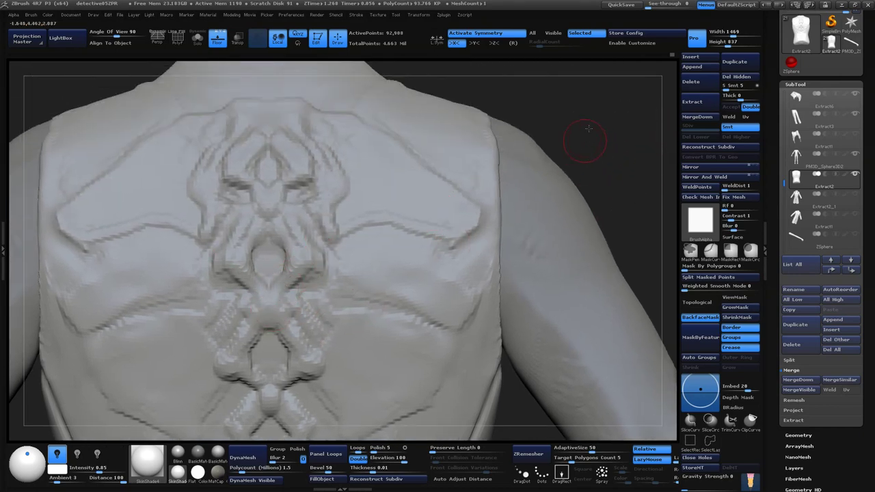
pyautogui.moveTo(588, 128)
pyautogui.keyDown('alt'); pyautogui.mouseDown()
pyautogui.moveTo(508, 394)
pyautogui.moveTo(506, 342)
pyautogui.moveTo(502, 364)
pyautogui.mouseUp(); pyautogui.keyUp('alt')
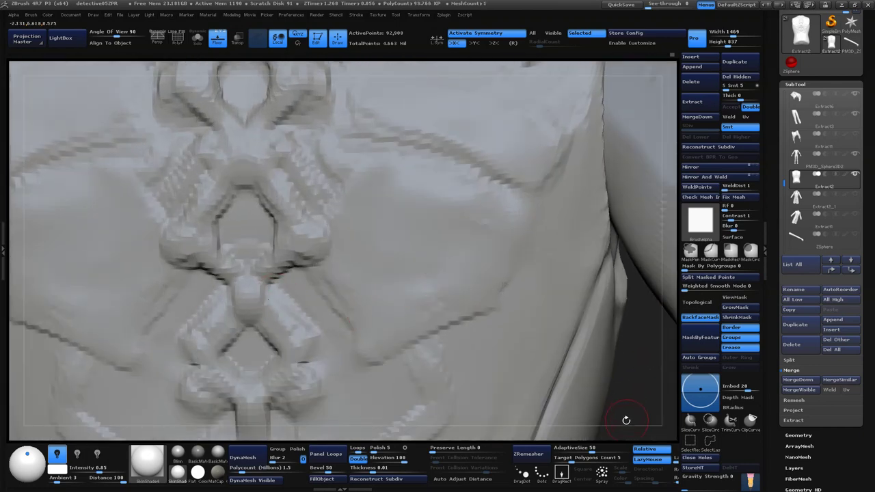
pyautogui.keyDown('alt'); pyautogui.moveTo(627, 420); pyautogui.dragTo(628, 385); pyautogui.keyUp('alt')
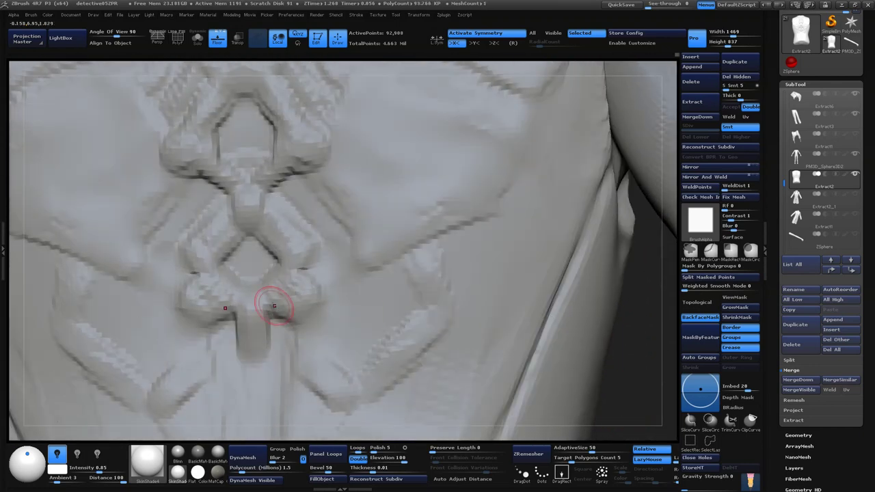
pyautogui.keyDown('shift'); pyautogui.moveTo(274, 307); pyautogui.dragTo(281, 312); pyautogui.keyUp('shift')
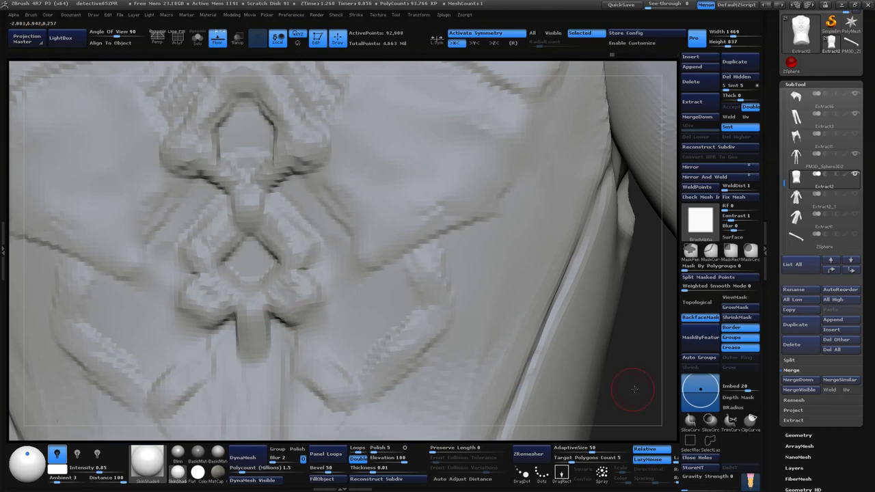
pyautogui.moveTo(634, 389)
pyautogui.keyDown('alt'); pyautogui.mouseDown()
pyautogui.moveTo(586, 312)
pyautogui.moveTo(609, 165)
pyautogui.moveTo(462, 256)
pyautogui.moveTo(240, 198)
pyautogui.moveTo(303, 238)
pyautogui.mouseUp(); pyautogui.keyUp('alt')
pyautogui.press('space')
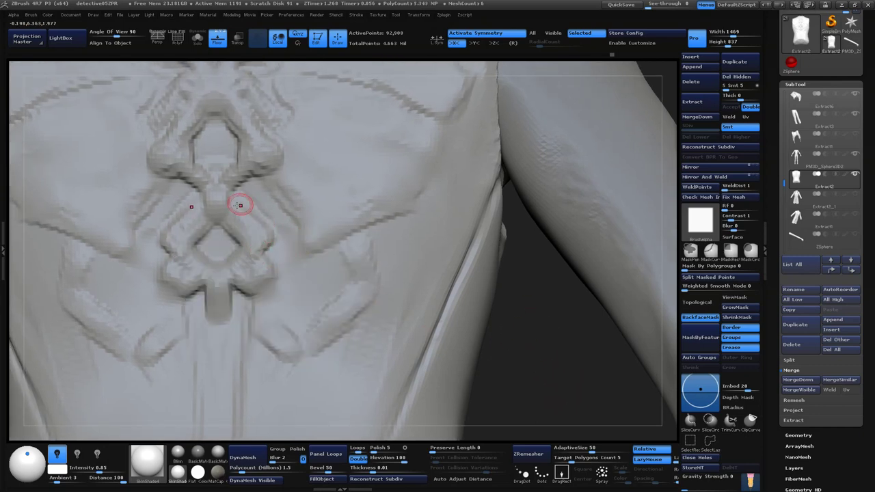
pyautogui.moveTo(512, 363)
pyautogui.mouseDown()
pyautogui.moveTo(601, 408)
pyautogui.moveTo(453, 315)
pyautogui.moveTo(448, 273)
pyautogui.mouseUp()
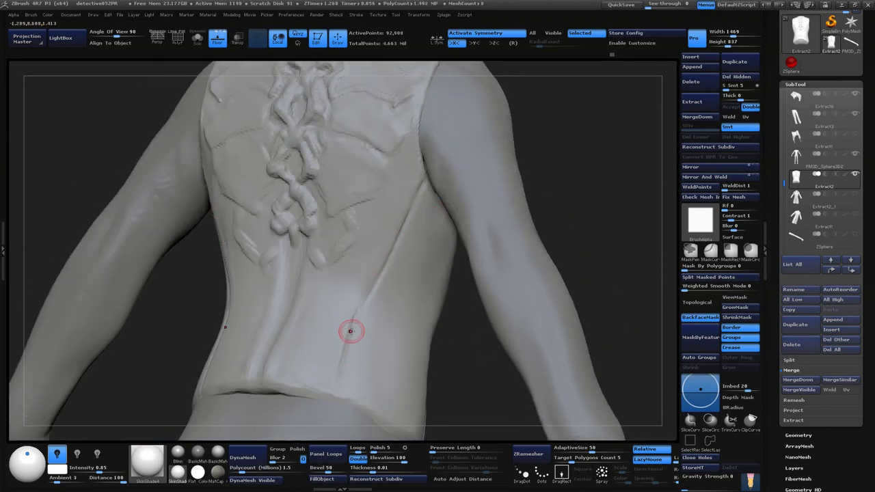
pyautogui.moveTo(576, 195); pyautogui.dragTo(572, 203)
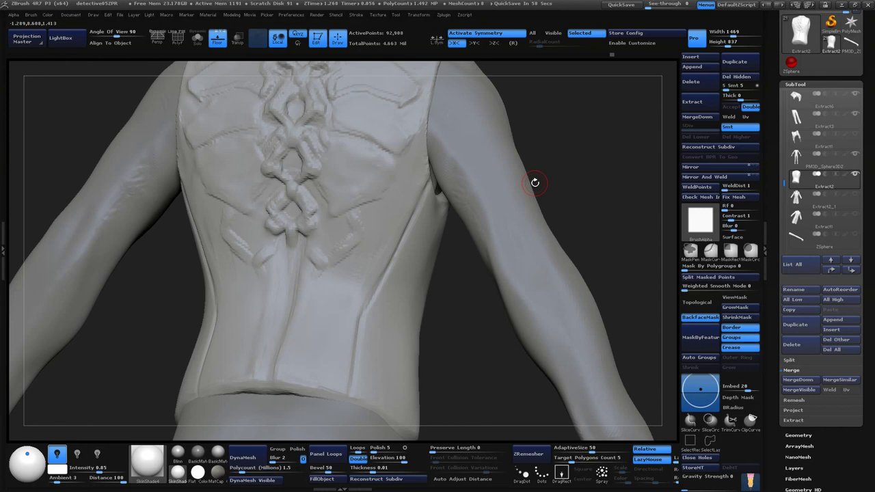
pyautogui.keyDown('alt'); pyautogui.moveTo(535, 182); pyautogui.dragTo(435, 221); pyautogui.keyUp('alt')
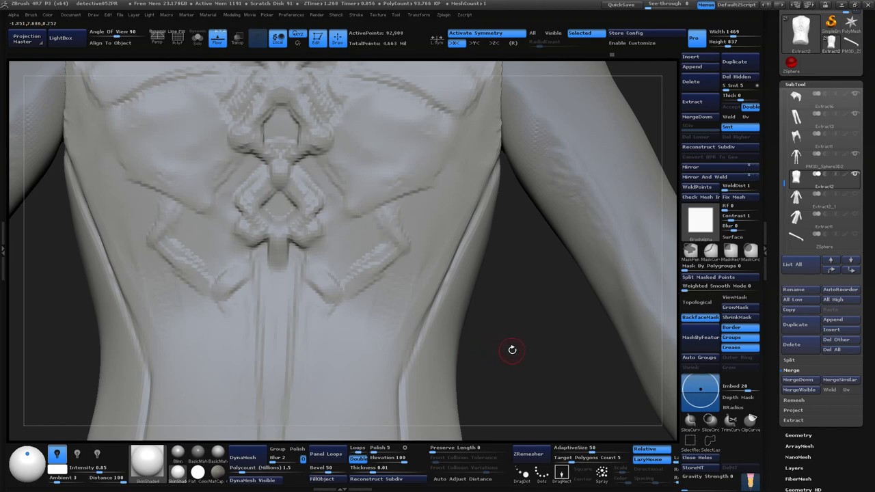
# - Reorient the view on the emblem and switch to a different sculpting brush
pyautogui.moveTo(512, 350); pyautogui.dragTo(482, 305)
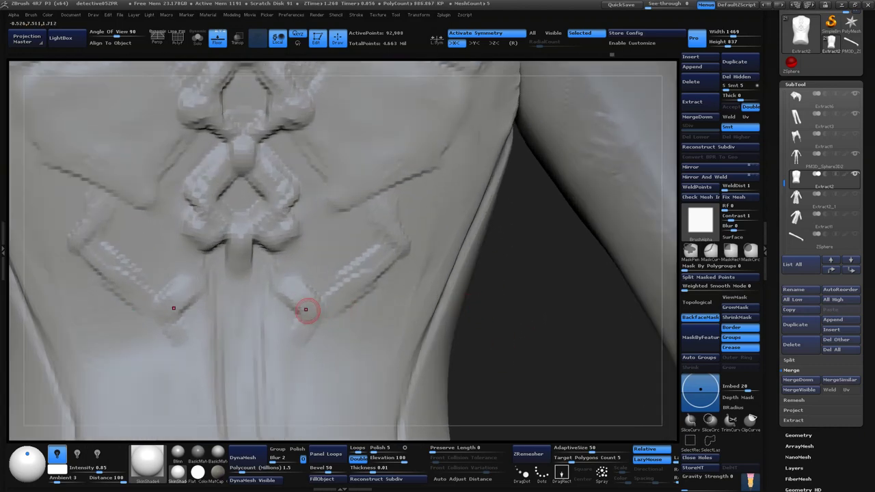
pyautogui.moveTo(550, 307)
pyautogui.mouseDown()
pyautogui.moveTo(533, 357)
pyautogui.moveTo(522, 352)
pyautogui.mouseUp()
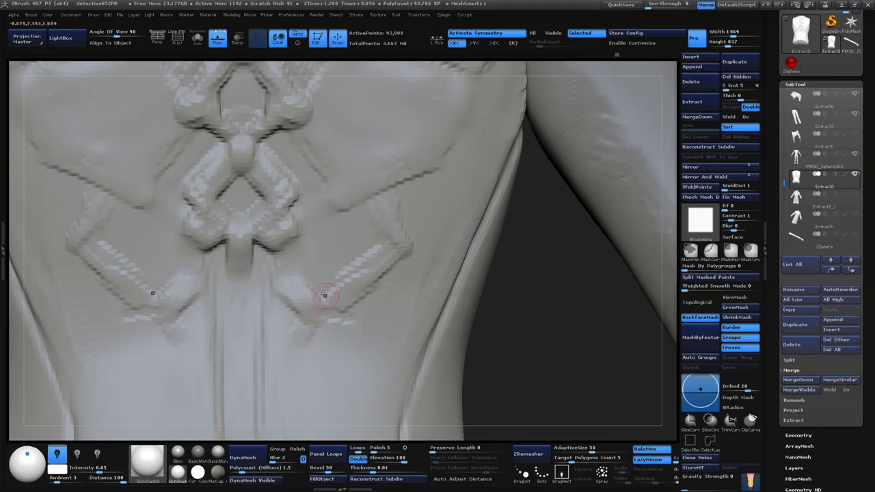
pyautogui.moveTo(325, 295); pyautogui.dragTo(348, 316)
pyautogui.moveTo(495, 381); pyautogui.dragTo(524, 320)
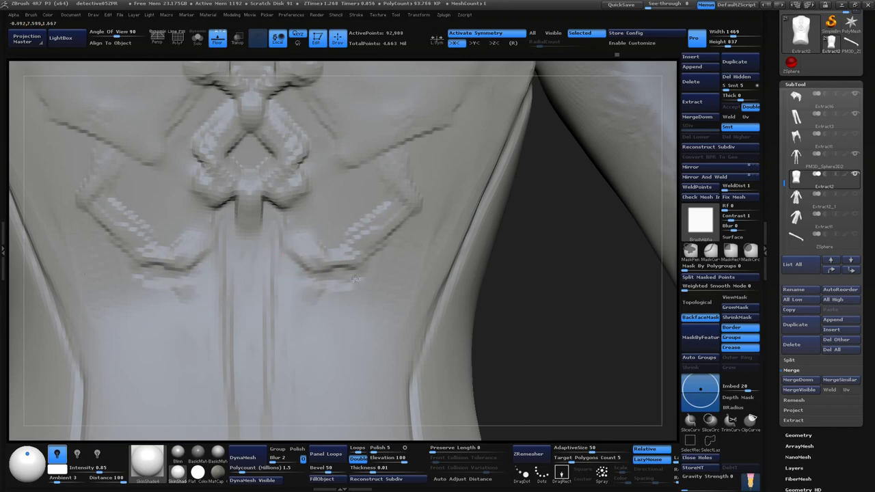
pyautogui.press('shift')
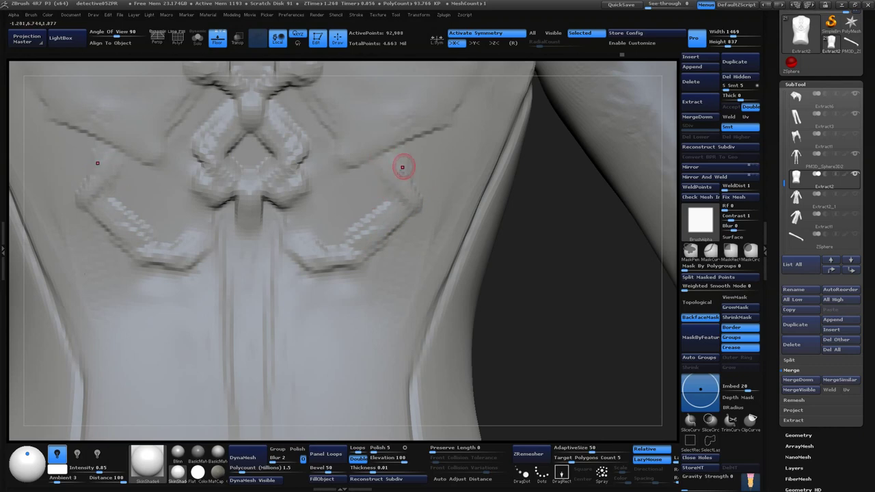
# - Sharpen the diagonal bands and draw curled mirrored ridges beneath the central knot
pyautogui.moveTo(391, 225); pyautogui.dragTo(396, 201)
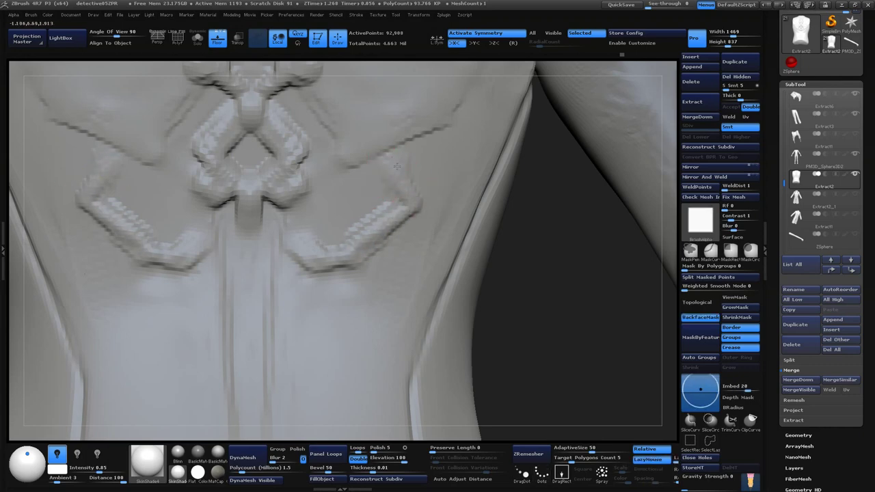
pyautogui.keyDown('alt'); pyautogui.moveTo(297, 239); pyautogui.dragTo(338, 291, button='right'); pyautogui.keyUp('alt')
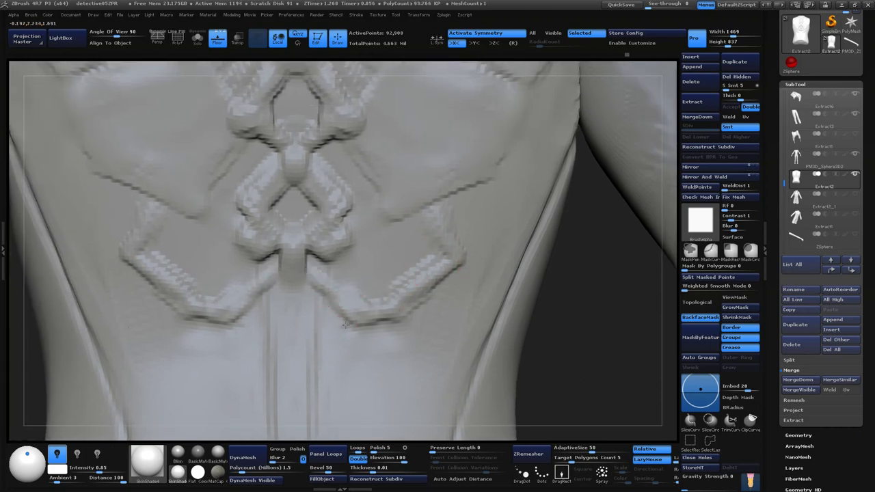
pyautogui.moveTo(324, 332); pyautogui.dragTo(325, 284)
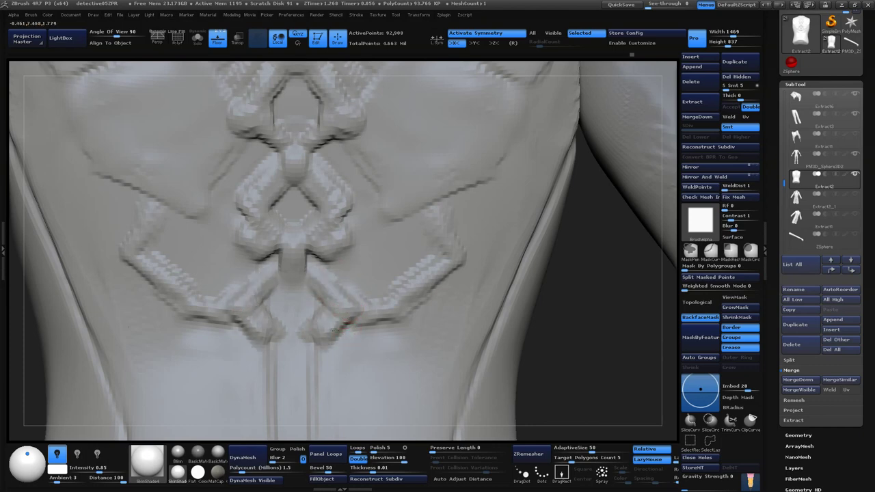
pyautogui.moveTo(335, 336)
pyautogui.mouseDown()
pyautogui.moveTo(313, 365)
pyautogui.moveTo(325, 373)
pyautogui.moveTo(318, 390)
pyautogui.mouseUp()
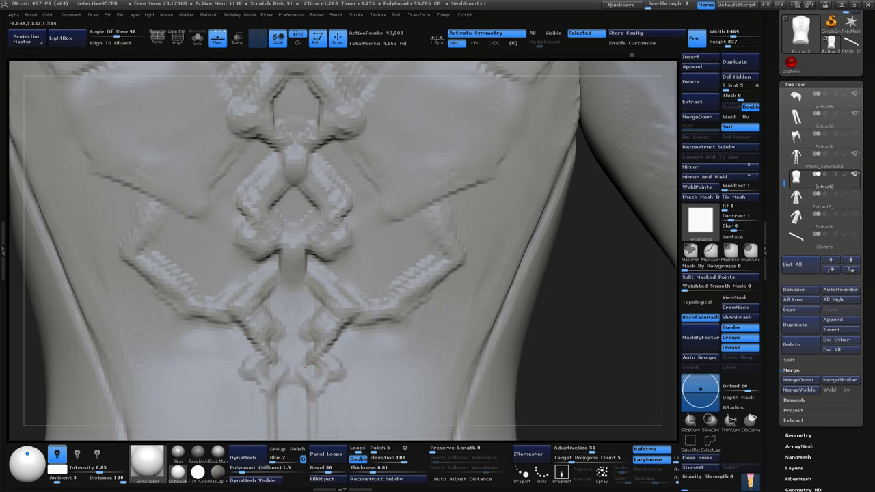
pyautogui.press('space')
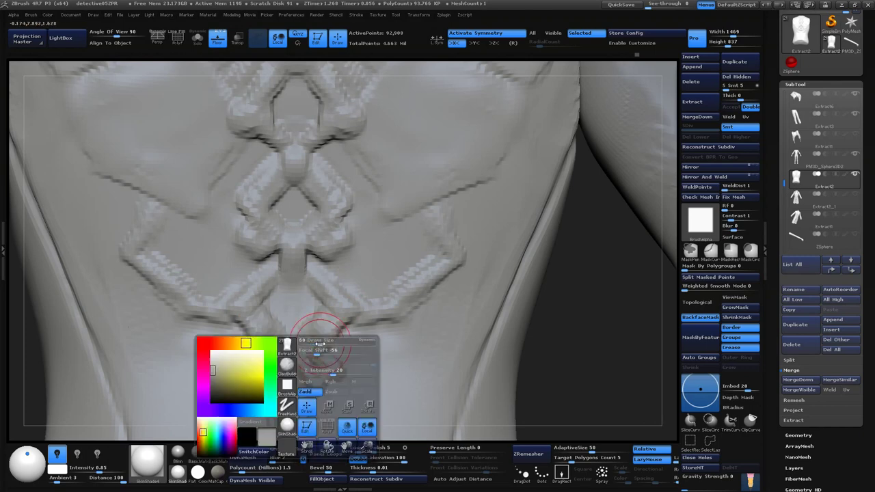
# - Add mirrored curl detail under the knot with a smaller brush, then return to DamStandard
pyautogui.moveTo(312, 351); pyautogui.dragTo(303, 347)
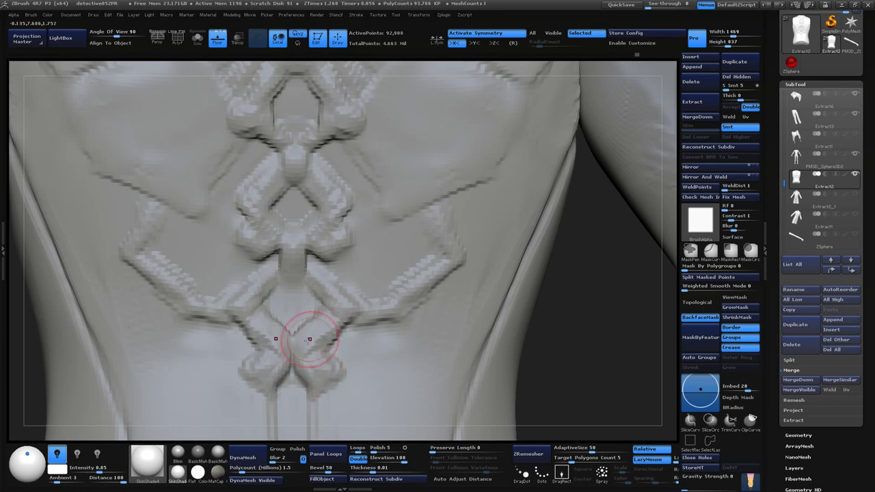
pyautogui.press('space')
pyautogui.moveTo(371, 199); pyautogui.dragTo(359, 200)
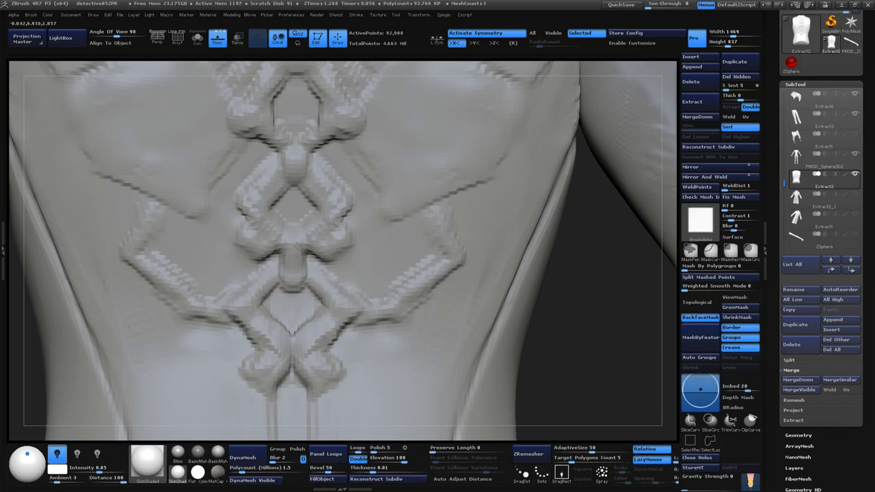
pyautogui.press('space')
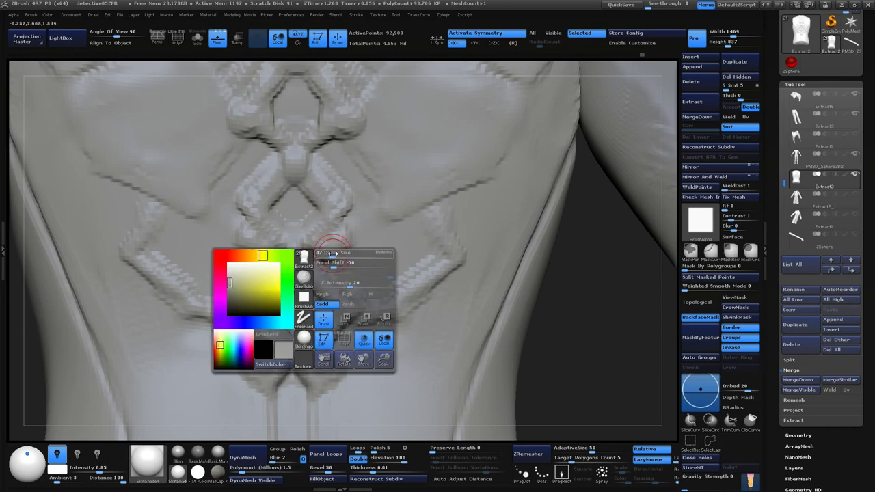
pyautogui.press('b')
pyautogui.press('d')
pyautogui.press('s')
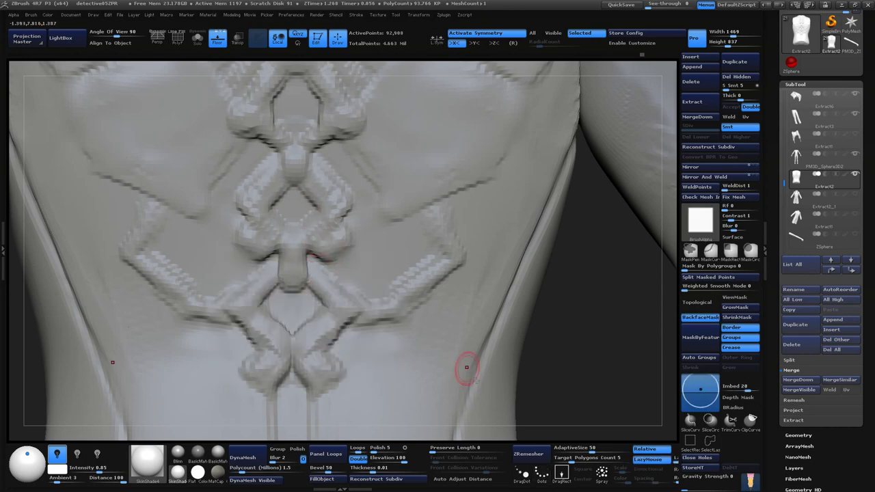
# - Zoom in on the lower emblem and smooth its loops
pyautogui.press('f')
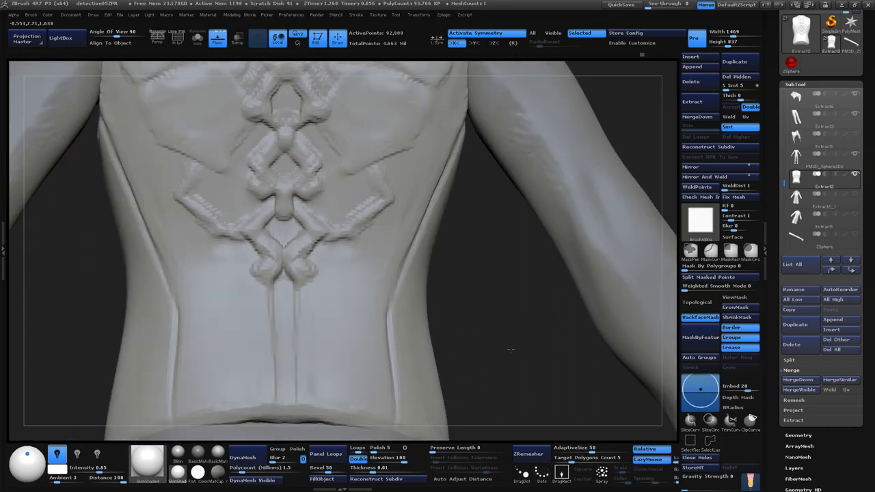
pyautogui.moveTo(506, 389)
pyautogui.mouseDown()
pyautogui.moveTo(539, 303)
pyautogui.moveTo(595, 225)
pyautogui.moveTo(553, 221)
pyautogui.moveTo(423, 262)
pyautogui.moveTo(433, 351)
pyautogui.moveTo(473, 285)
pyautogui.mouseUp()
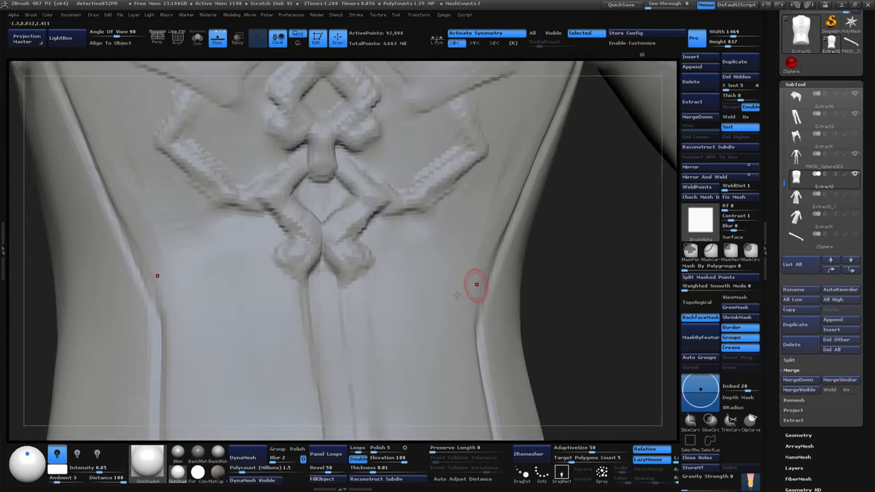
pyautogui.moveTo(559, 302); pyautogui.dragTo(559, 284)
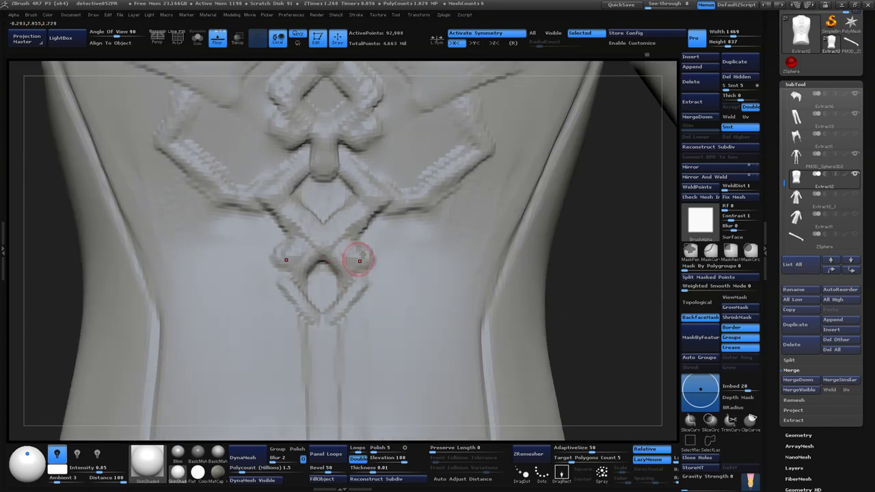
pyautogui.moveTo(359, 260); pyautogui.dragTo(325, 276, button='right')
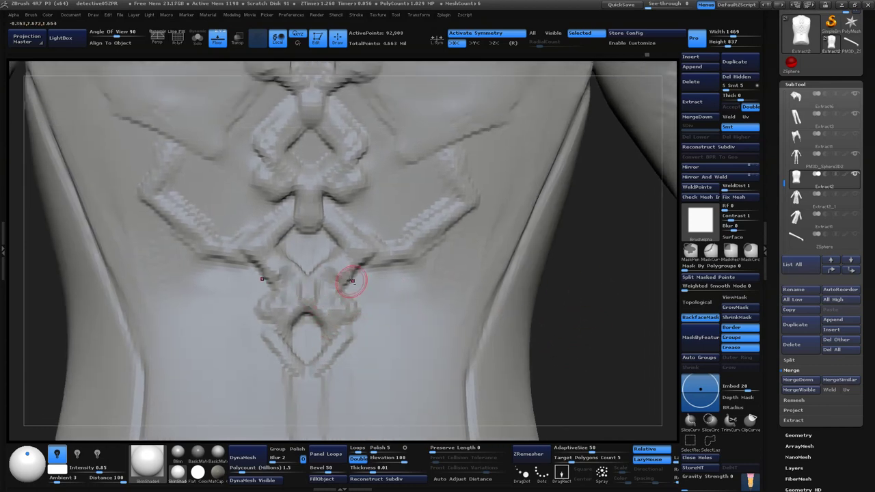
pyautogui.moveTo(429, 275); pyautogui.dragTo(504, 260, button='right')
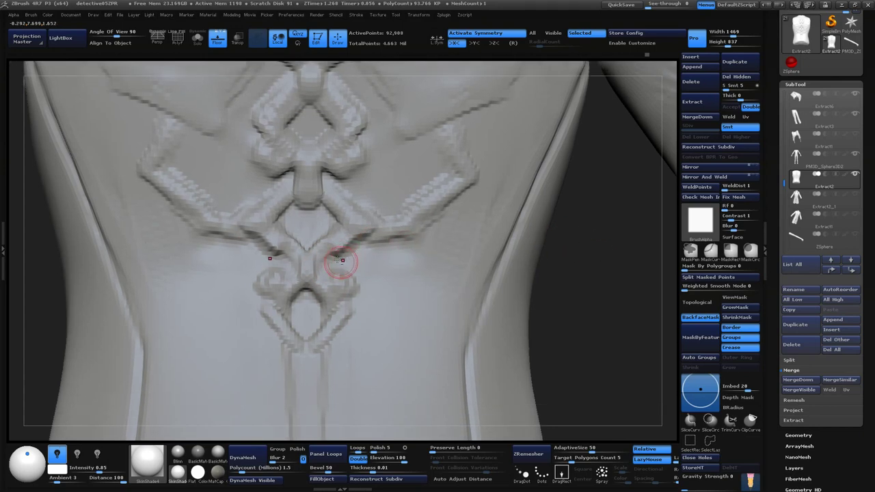
pyautogui.keyDown('shift'); pyautogui.moveTo(326, 269); pyautogui.dragTo(268, 287); pyautogui.keyUp('shift')
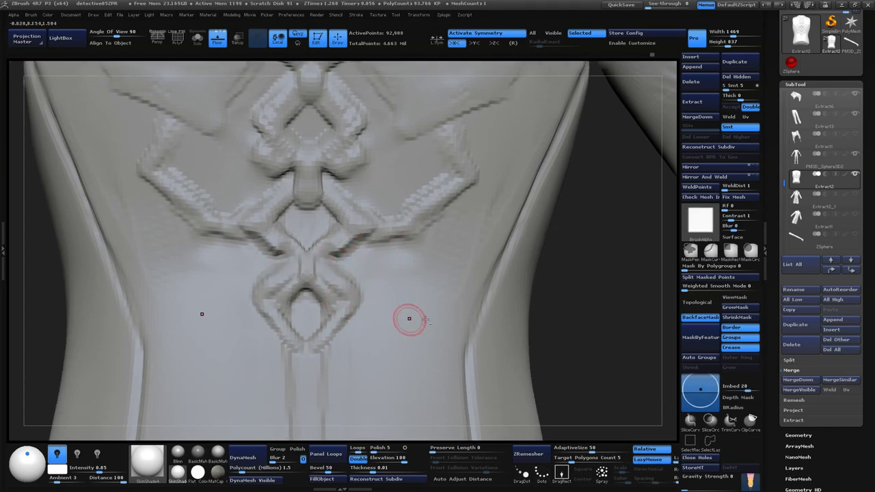
# - Enlarge the brush to size 62 and smooth the ring at the emblem's bottom
pyautogui.moveTo(408, 317)
pyautogui.mouseDown(button='right')
pyautogui.moveTo(538, 281)
pyautogui.moveTo(437, 290)
pyautogui.mouseUp(button='right')
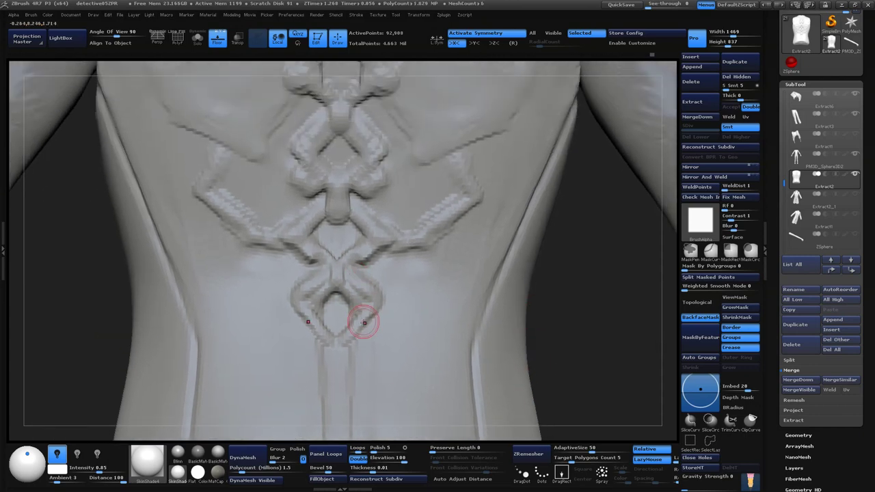
pyautogui.rightClick(369, 323)
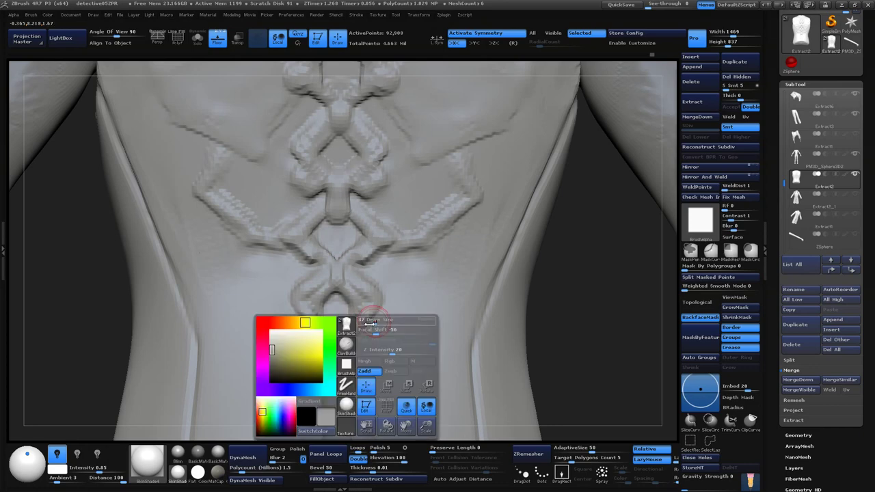
pyautogui.moveTo(383, 320); pyautogui.dragTo(364, 319)
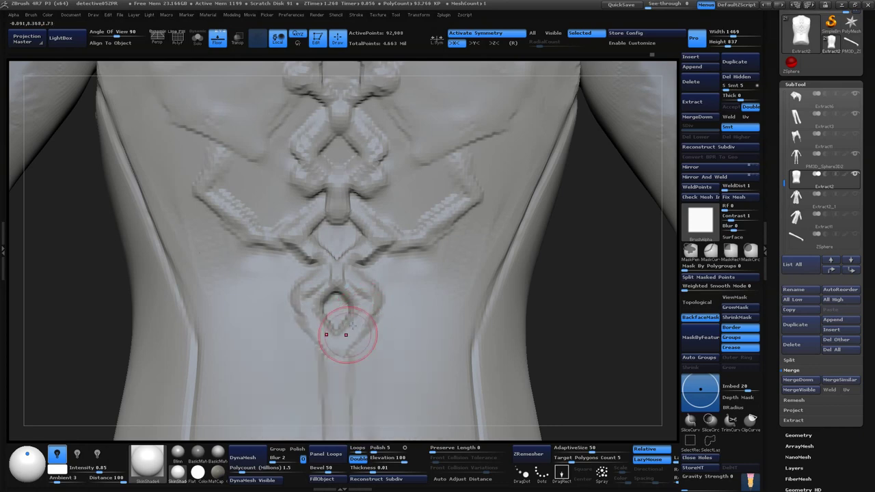
pyautogui.moveTo(342, 336)
pyautogui.keyDown('shift'); pyautogui.mouseDown()
pyautogui.moveTo(342, 304)
pyautogui.moveTo(361, 322)
pyautogui.mouseUp(); pyautogui.keyUp('shift')
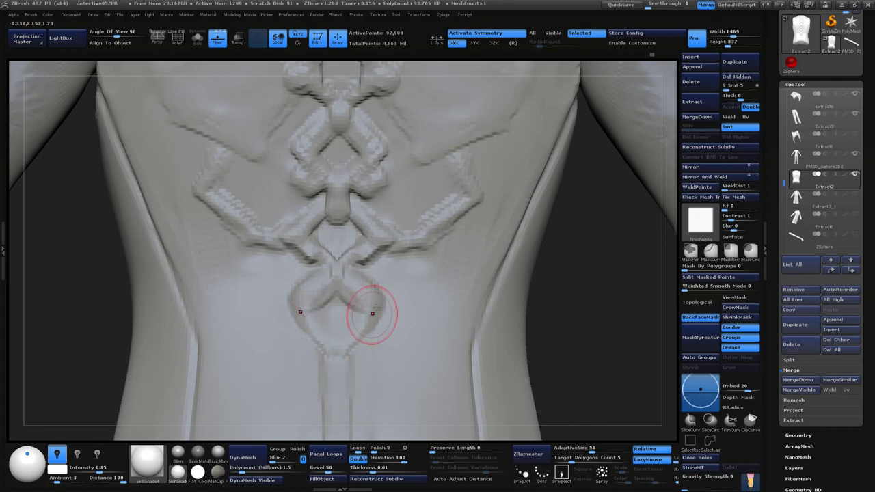
pyautogui.moveTo(551, 361); pyautogui.dragTo(439, 220)
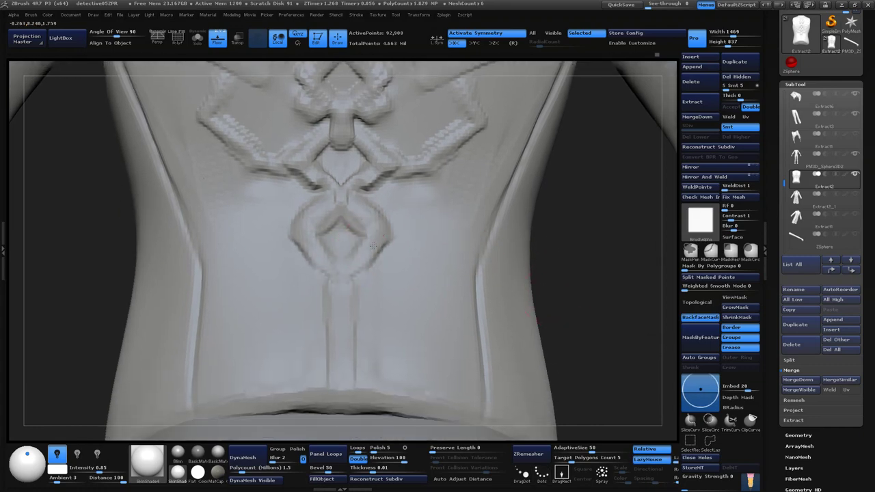
# - Reshape the lower loop into crossing legs and commit a lace curve forming a new loop
pyautogui.moveTo(433, 253)
pyautogui.mouseDown()
pyautogui.moveTo(524, 269)
pyautogui.moveTo(517, 209)
pyautogui.moveTo(340, 240)
pyautogui.mouseUp()
pyautogui.press('space')
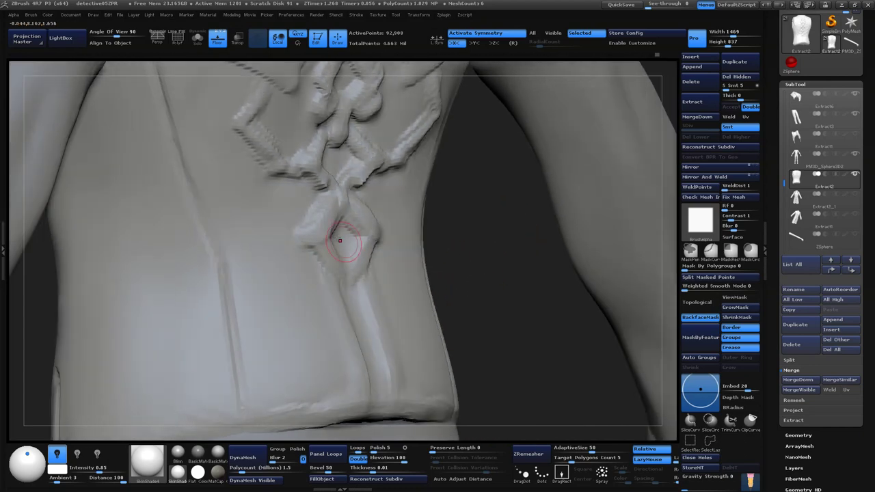
pyautogui.moveTo(469, 300); pyautogui.dragTo(388, 256)
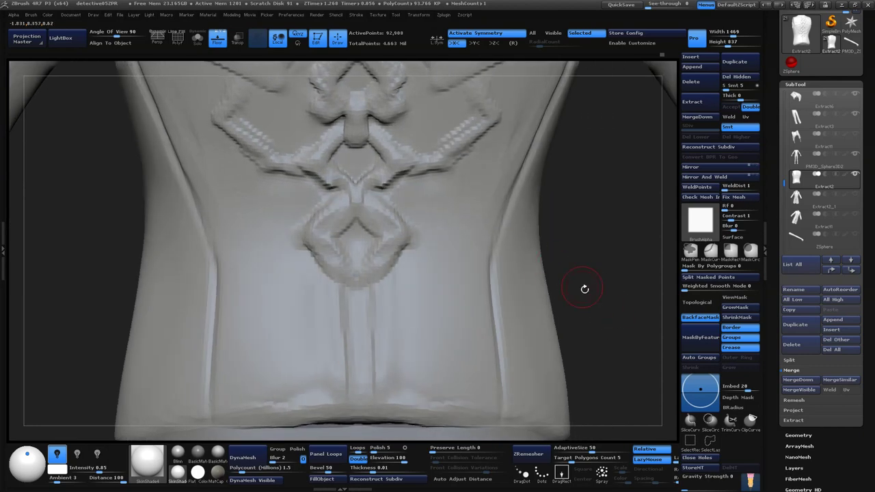
pyautogui.moveTo(583, 290); pyautogui.dragTo(571, 278)
pyautogui.moveTo(349, 246); pyautogui.dragTo(371, 297)
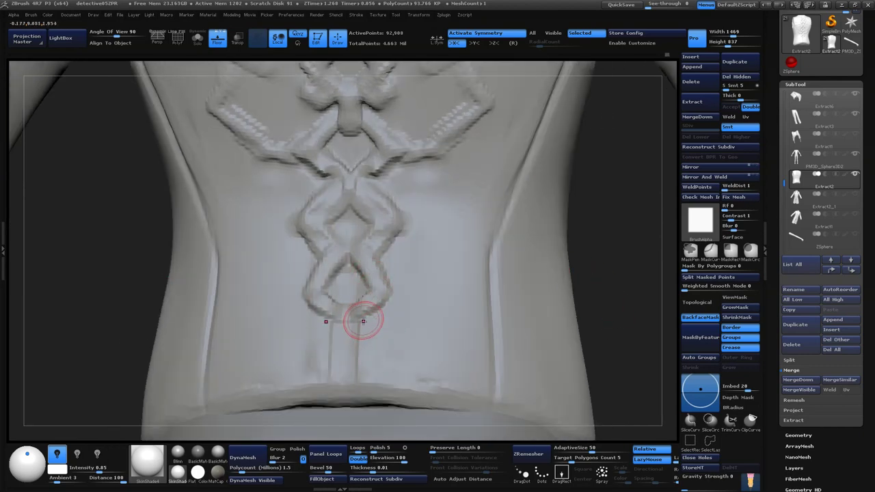
pyautogui.moveTo(371, 298); pyautogui.dragTo(463, 322)
pyautogui.moveTo(604, 318)
pyautogui.mouseDown()
pyautogui.moveTo(560, 423)
pyautogui.moveTo(554, 292)
pyautogui.mouseUp()
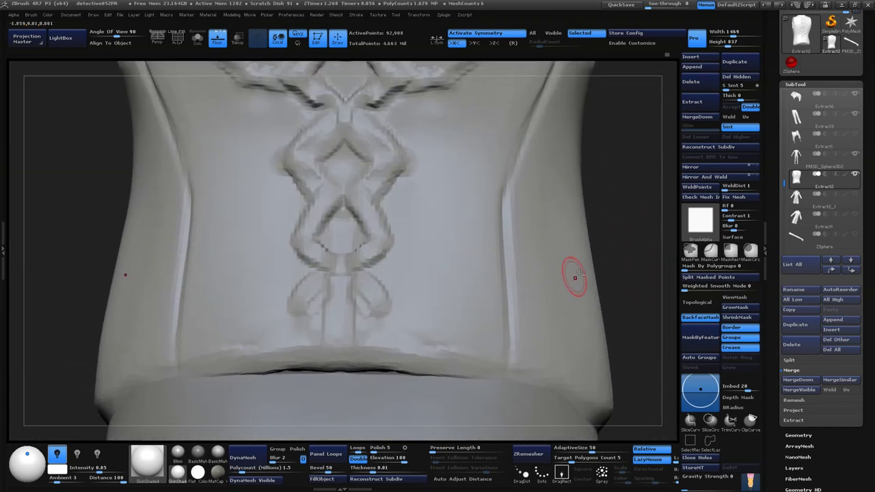
# - Re-sculpt the lower central knot into a raised, rounded, smoothed form
pyautogui.moveTo(295, 258); pyautogui.dragTo(400, 258)
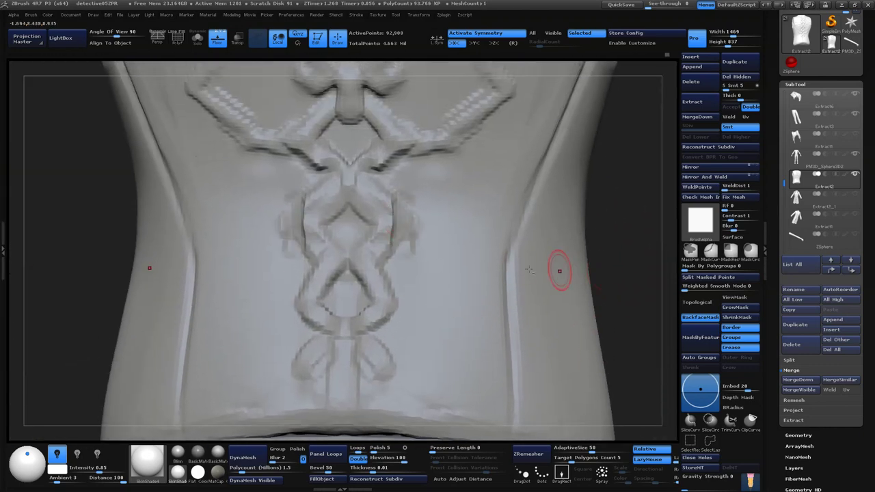
pyautogui.moveTo(597, 330)
pyautogui.mouseDown()
pyautogui.moveTo(606, 349)
pyautogui.moveTo(609, 336)
pyautogui.mouseUp()
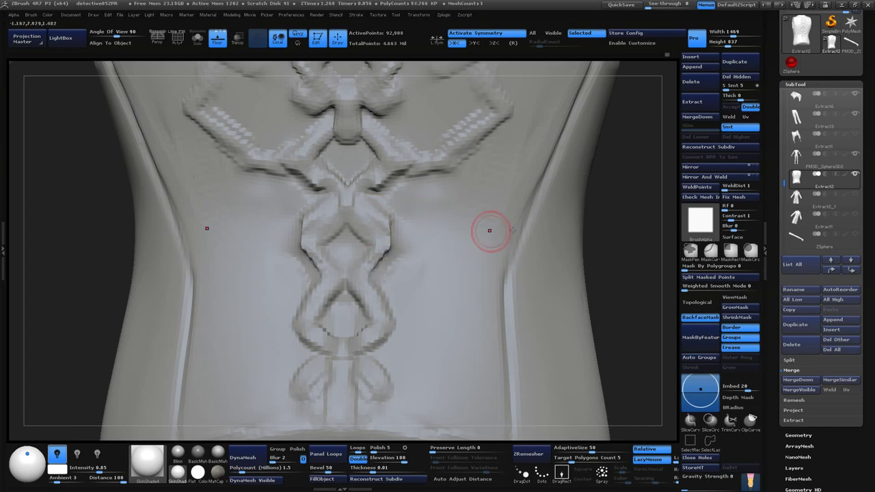
pyautogui.press('f')
pyautogui.moveTo(609, 267)
pyautogui.mouseDown()
pyautogui.moveTo(546, 288)
pyautogui.moveTo(404, 307)
pyautogui.mouseUp()
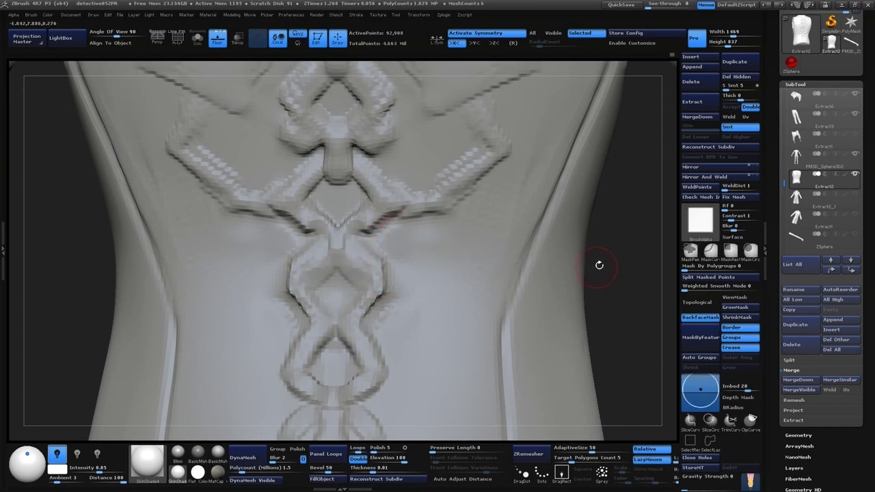
pyautogui.keyDown('alt'); pyautogui.moveTo(599, 264); pyautogui.dragTo(433, 308); pyautogui.keyUp('alt')
pyautogui.moveTo(331, 297); pyautogui.dragTo(337, 363)
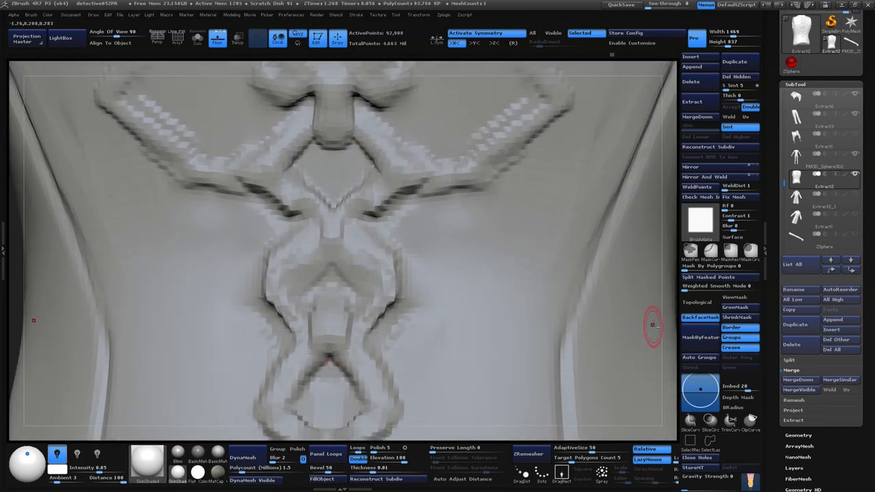
pyautogui.moveTo(336, 184); pyautogui.dragTo(333, 226)
pyautogui.moveTo(331, 185)
pyautogui.mouseDown()
pyautogui.moveTo(332, 244)
pyautogui.moveTo(328, 195)
pyautogui.moveTo(334, 206)
pyautogui.mouseUp()
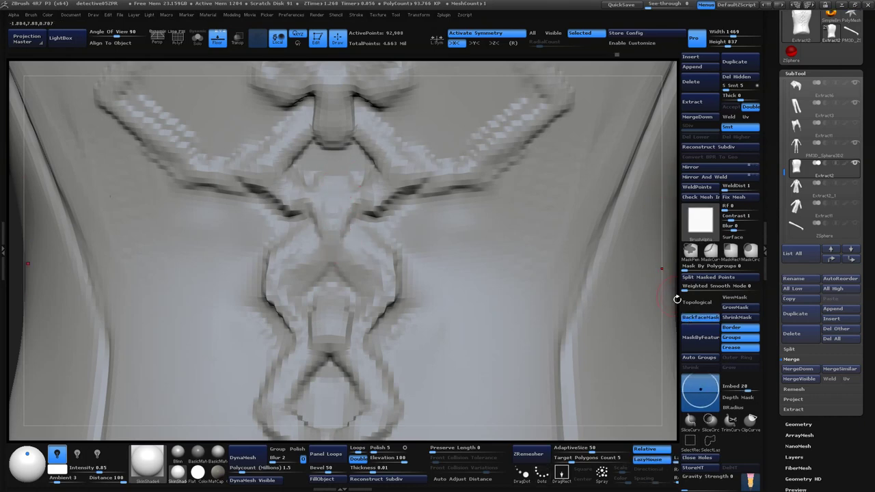
pyautogui.keyDown('alt'); pyautogui.moveTo(677, 299); pyautogui.dragTo(675, 196); pyautogui.keyUp('alt')
pyautogui.moveTo(327, 358)
pyautogui.mouseDown()
pyautogui.moveTo(303, 396)
pyautogui.moveTo(460, 355)
pyautogui.mouseUp()
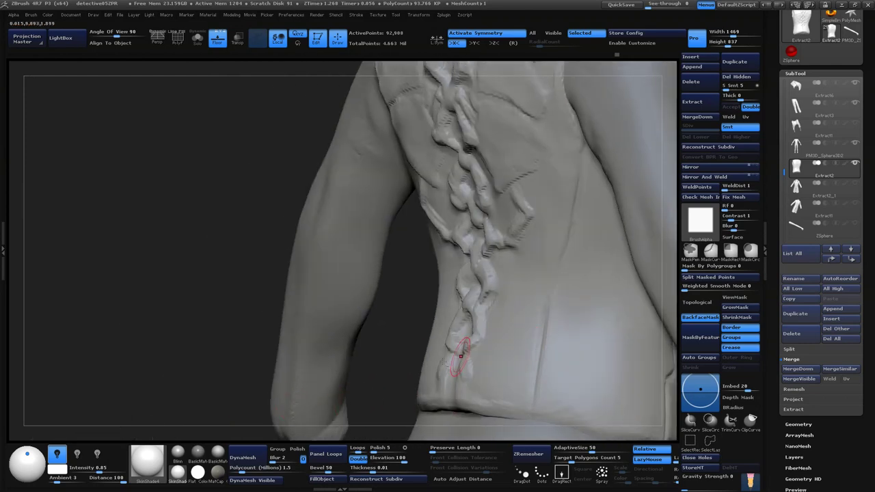
pyautogui.moveTo(384, 359)
pyautogui.mouseDown()
pyautogui.moveTo(410, 401)
pyautogui.moveTo(390, 383)
pyautogui.moveTo(426, 348)
pyautogui.mouseUp()
pyautogui.moveTo(345, 371); pyautogui.dragTo(300, 329)
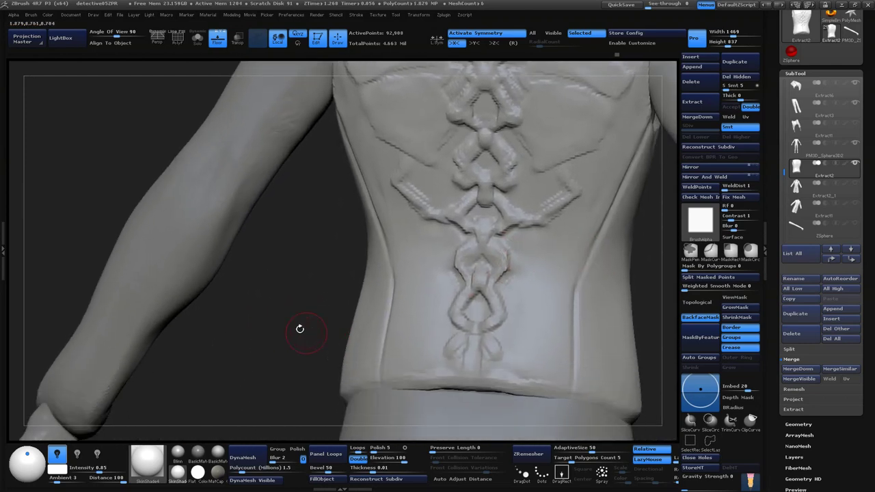
pyautogui.moveTo(250, 395); pyautogui.dragTo(307, 357)
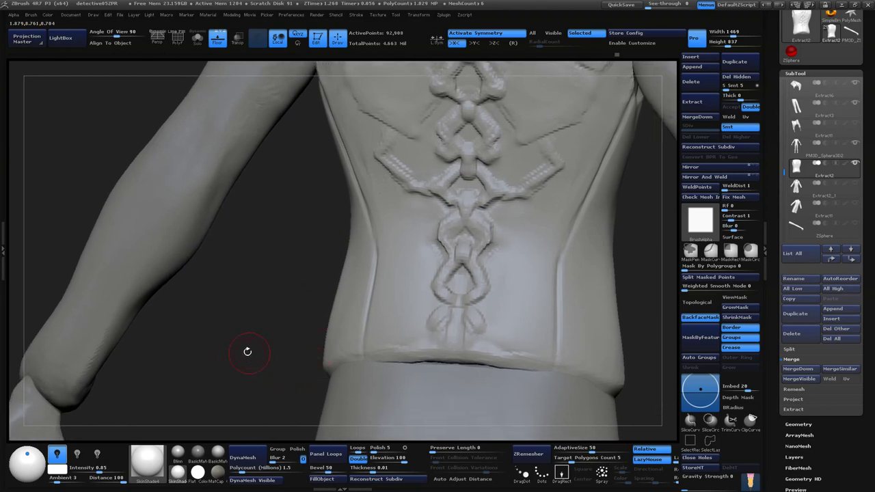
pyautogui.moveTo(247, 351); pyautogui.dragTo(165, 391)
pyautogui.moveTo(548, 309)
pyautogui.mouseDown()
pyautogui.moveTo(536, 380)
pyautogui.moveTo(556, 335)
pyautogui.moveTo(531, 341)
pyautogui.moveTo(537, 348)
pyautogui.moveTo(512, 270)
pyautogui.moveTo(549, 178)
pyautogui.moveTo(590, 232)
pyautogui.moveTo(509, 207)
pyautogui.moveTo(508, 317)
pyautogui.moveTo(526, 299)
pyautogui.moveTo(608, 276)
pyautogui.moveTo(363, 243)
pyautogui.mouseUp()
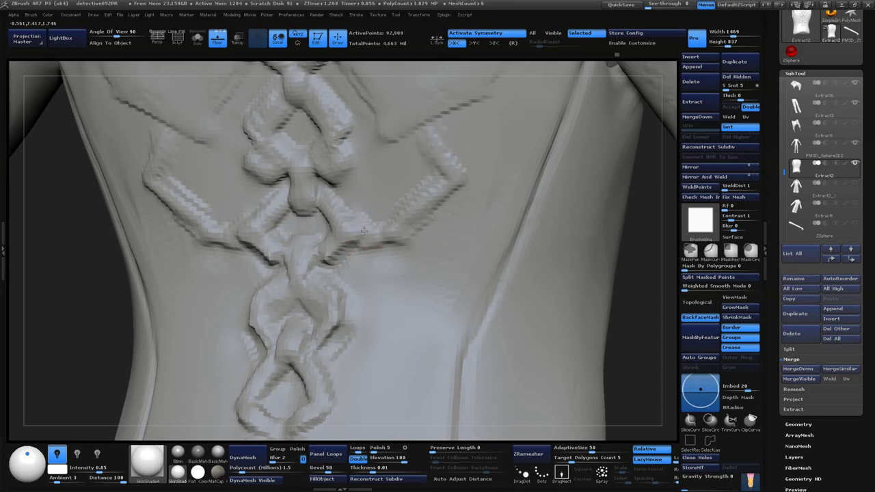
pyautogui.moveTo(626, 343); pyautogui.dragTo(396, 260)
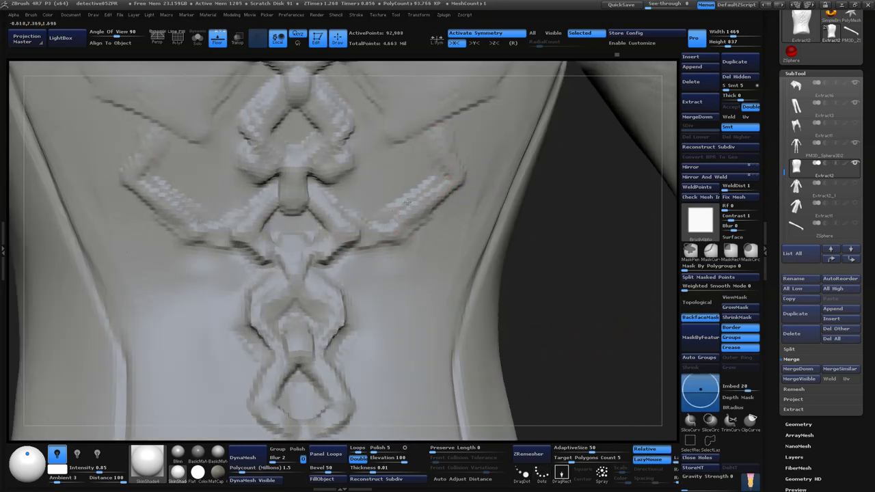
pyautogui.press('ctrl')
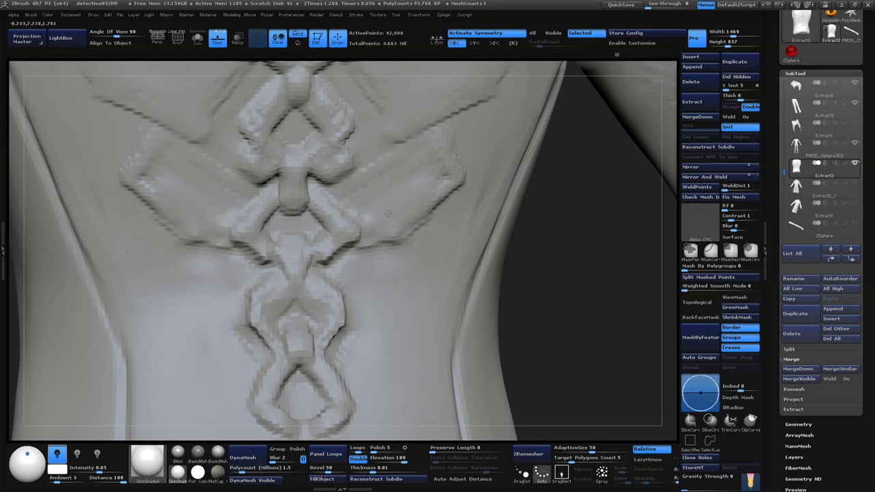
pyautogui.press('ctrl')
pyautogui.moveTo(597, 205); pyautogui.dragTo(508, 248)
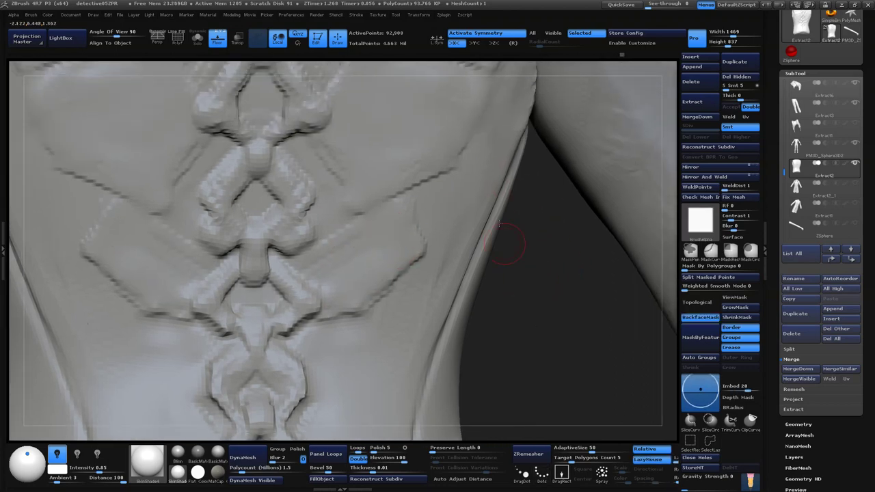
pyautogui.press('space')
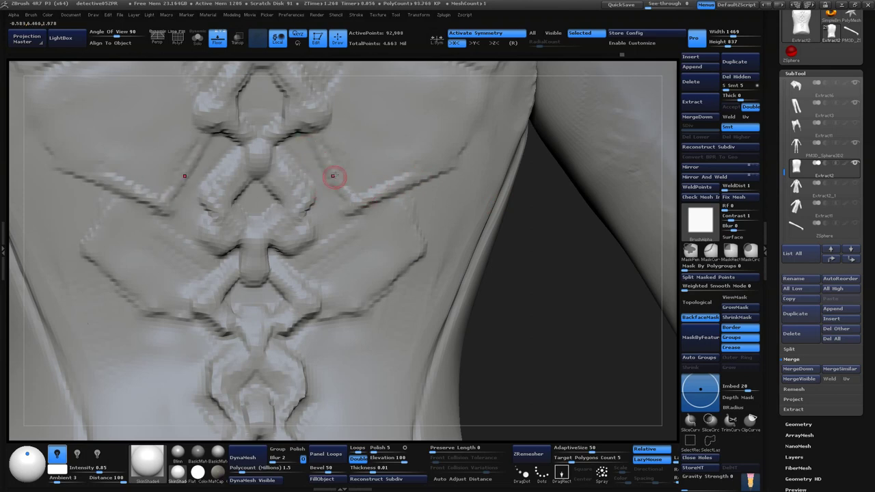
pyautogui.press('ctrl')
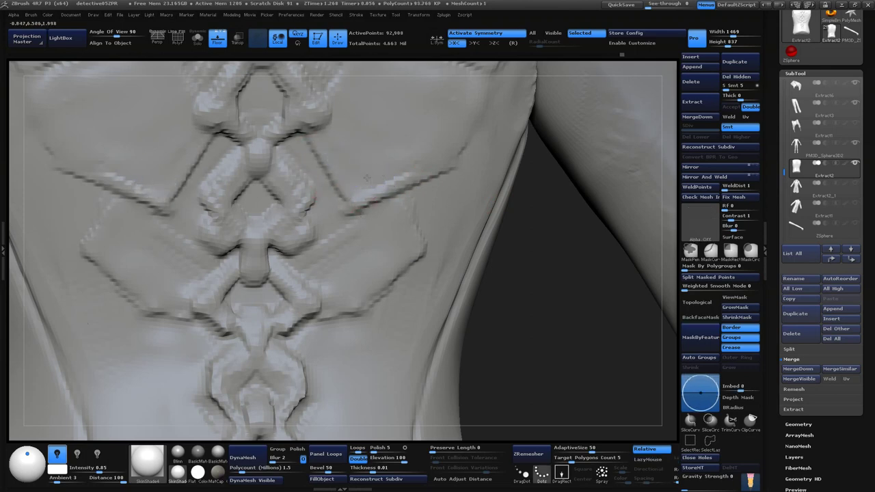
pyautogui.moveTo(539, 296); pyautogui.dragTo(328, 220)
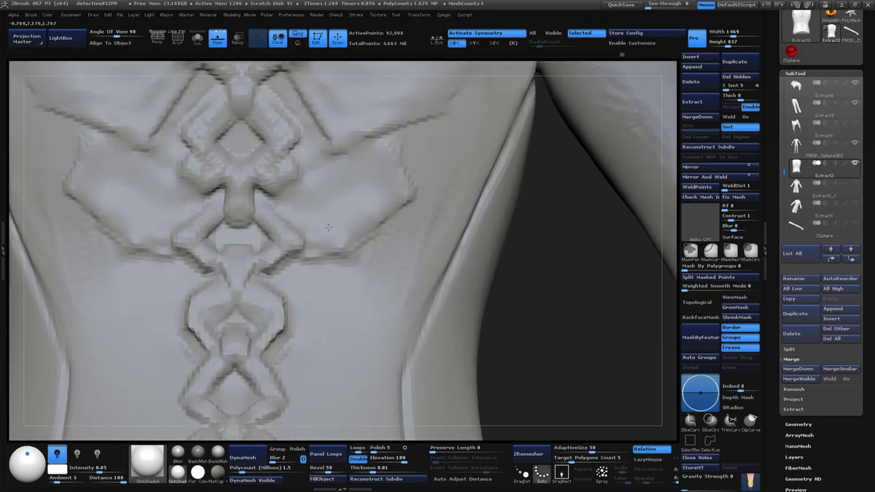
pyautogui.press('ctrl')
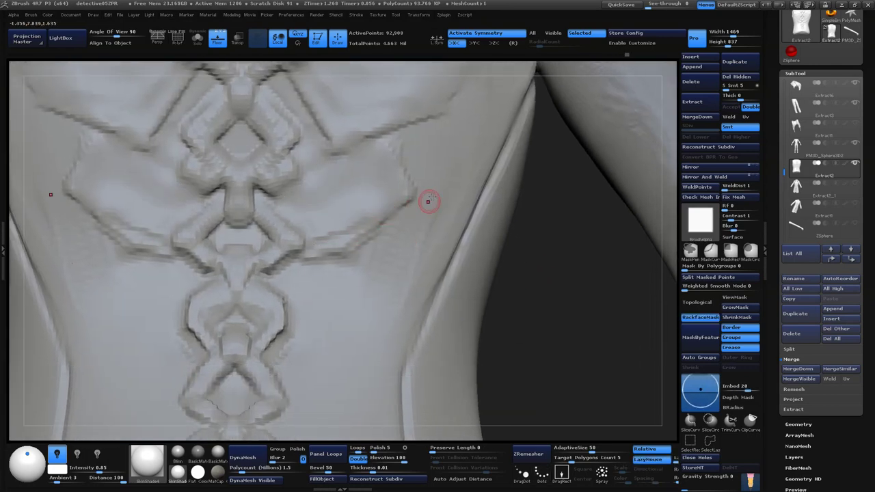
pyautogui.press('space')
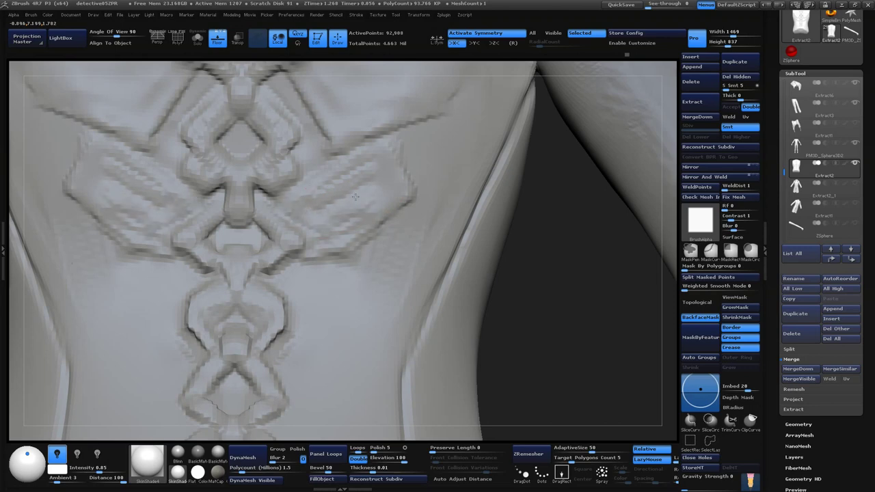
pyautogui.press('ctrl')
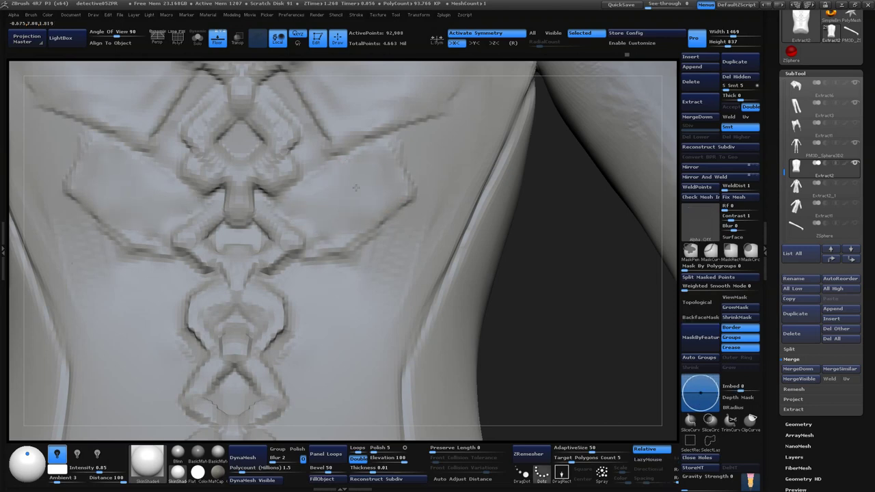
pyautogui.moveTo(563, 337)
pyautogui.keyDown('ctrl'); pyautogui.mouseDown(button='right')
pyautogui.moveTo(431, 302)
pyautogui.moveTo(480, 318)
pyautogui.moveTo(576, 166)
pyautogui.mouseUp(button='right'); pyautogui.keyUp('ctrl')
pyautogui.moveTo(577, 166)
pyautogui.mouseDown()
pyautogui.moveTo(572, 219)
pyautogui.moveTo(521, 187)
pyautogui.moveTo(532, 259)
pyautogui.mouseUp()
pyautogui.keyDown('ctrl'); pyautogui.moveTo(533, 260); pyautogui.dragTo(532, 293, button='right'); pyautogui.keyUp('ctrl')
pyautogui.moveTo(532, 293)
pyautogui.mouseDown()
pyautogui.moveTo(547, 246)
pyautogui.moveTo(572, 203)
pyautogui.moveTo(586, 198)
pyautogui.moveTo(584, 175)
pyautogui.moveTo(567, 205)
pyautogui.mouseUp()
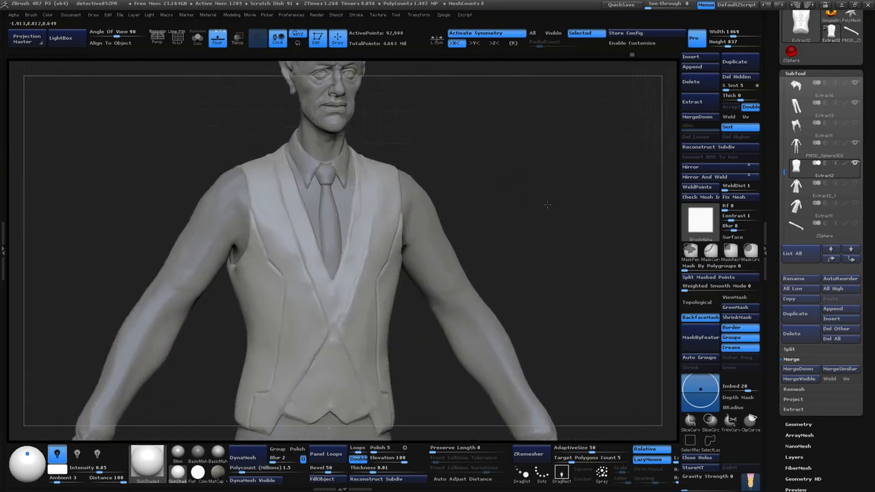
pyautogui.moveTo(567, 205)
pyautogui.keyDown('ctrl'); pyautogui.mouseDown(button='right')
pyautogui.moveTo(554, 198)
pyautogui.moveTo(533, 132)
pyautogui.mouseUp(button='right'); pyautogui.keyUp('ctrl')
pyautogui.moveTo(532, 131); pyautogui.dragTo(514, 175)
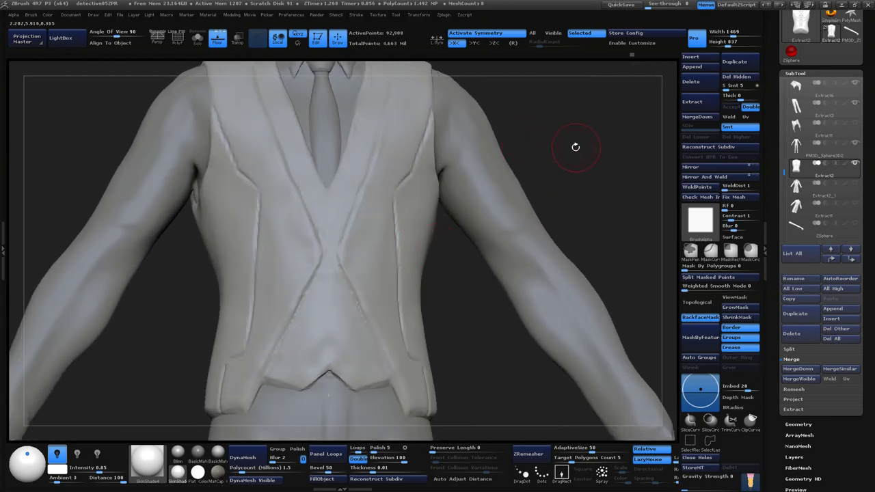
pyautogui.keyDown('ctrl'); pyautogui.moveTo(576, 146); pyautogui.dragTo(555, 146, button='right'); pyautogui.keyUp('ctrl')
pyautogui.moveTo(554, 146); pyautogui.dragTo(588, 109)
pyautogui.keyDown('ctrl'); pyautogui.moveTo(588, 109); pyautogui.dragTo(603, 82, button='right'); pyautogui.keyUp('ctrl')
pyautogui.keyDown('alt'); pyautogui.moveTo(603, 82); pyautogui.dragTo(497, 280); pyautogui.keyUp('alt')
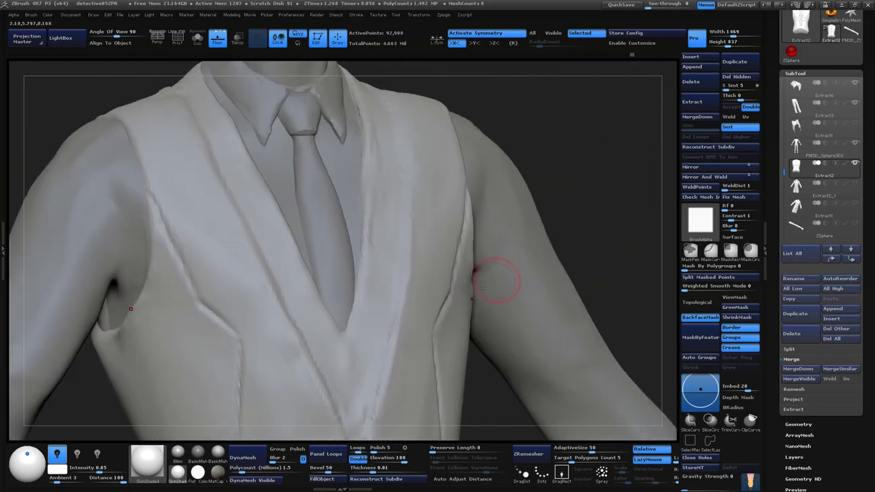
pyautogui.press('space')
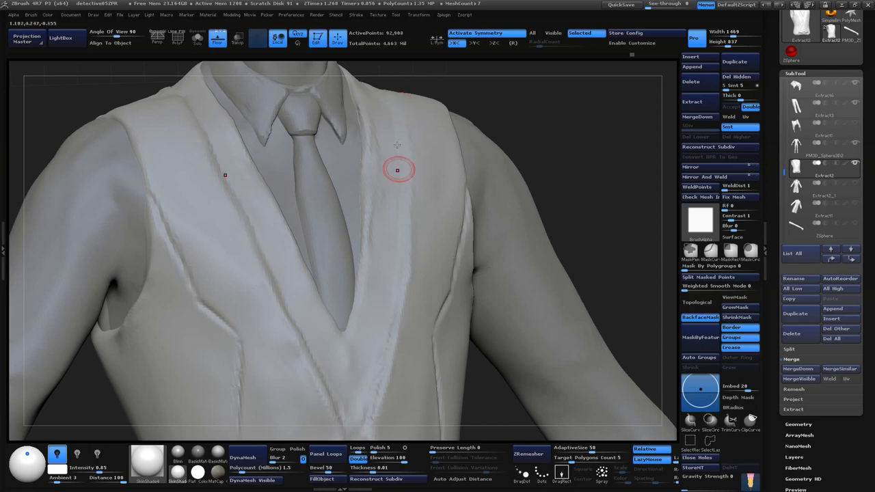
pyautogui.keyDown('ctrl'); pyautogui.moveTo(397, 170); pyautogui.dragTo(551, 174, button='right'); pyautogui.keyUp('ctrl')
pyautogui.moveTo(551, 174)
pyautogui.mouseDown()
pyautogui.moveTo(590, 230)
pyautogui.moveTo(460, 183)
pyautogui.mouseUp()
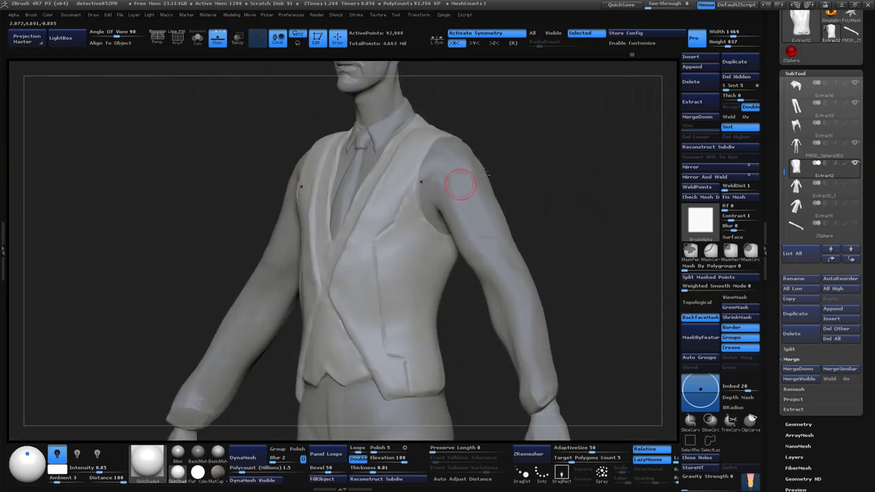
pyautogui.keyDown('ctrl'); pyautogui.moveTo(460, 183); pyautogui.dragTo(381, 225, button='right'); pyautogui.keyUp('ctrl')
pyautogui.keyDown('shift'); pyautogui.moveTo(474, 81); pyautogui.dragTo(635, 139); pyautogui.keyUp('shift')
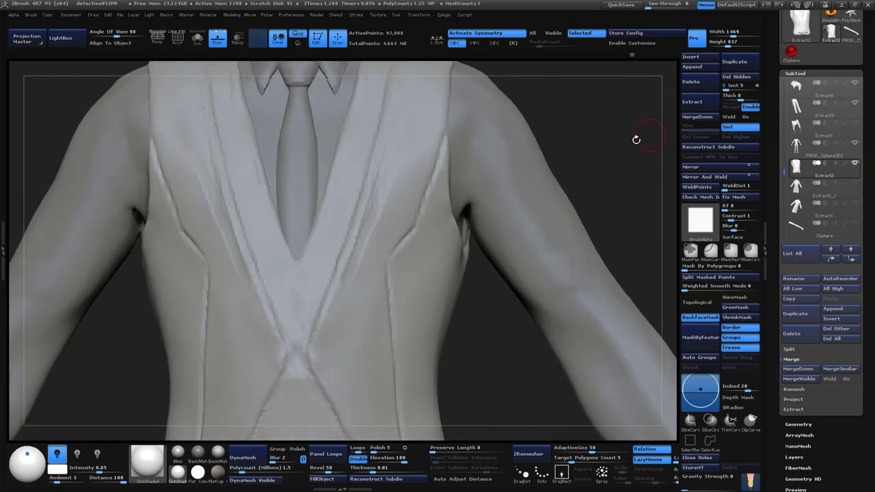
pyautogui.keyDown('ctrl'); pyautogui.moveTo(635, 138); pyautogui.dragTo(439, 199, button='right'); pyautogui.keyUp('ctrl')
pyautogui.press('space')
pyautogui.keyDown('ctrl'); pyautogui.moveTo(552, 131); pyautogui.dragTo(424, 157, button='right'); pyautogui.keyUp('ctrl')
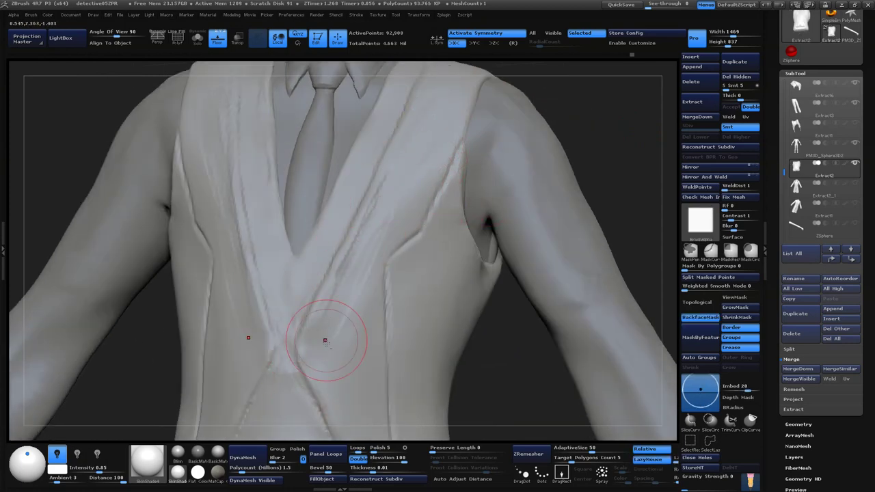
pyautogui.moveTo(594, 121); pyautogui.dragTo(504, 196)
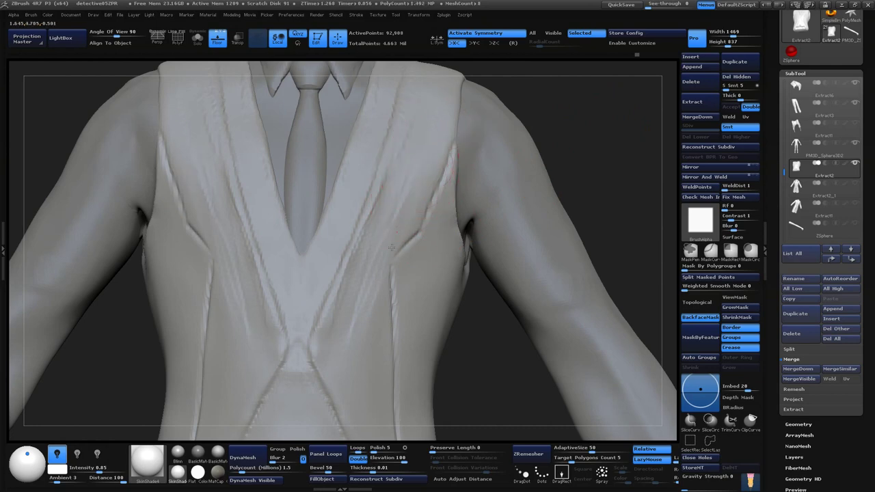
pyautogui.press('space')
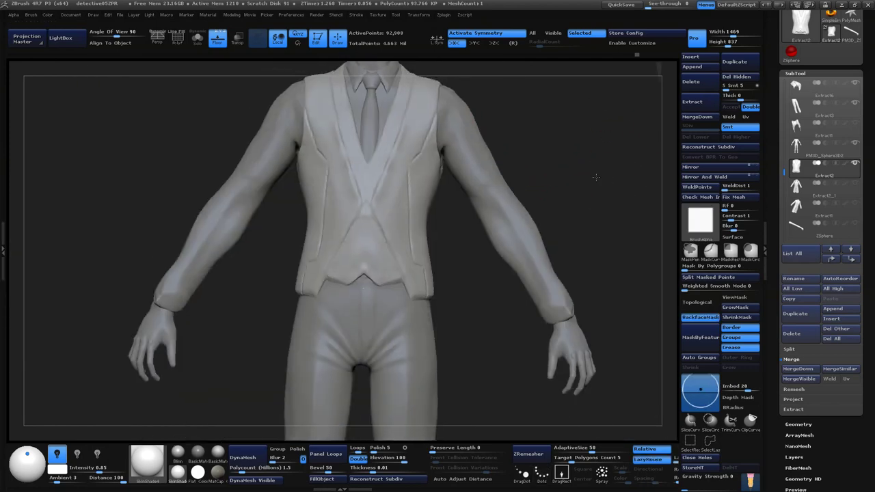
pyautogui.moveTo(606, 191)
pyautogui.mouseDown()
pyautogui.moveTo(598, 181)
pyautogui.moveTo(604, 122)
pyautogui.mouseUp()
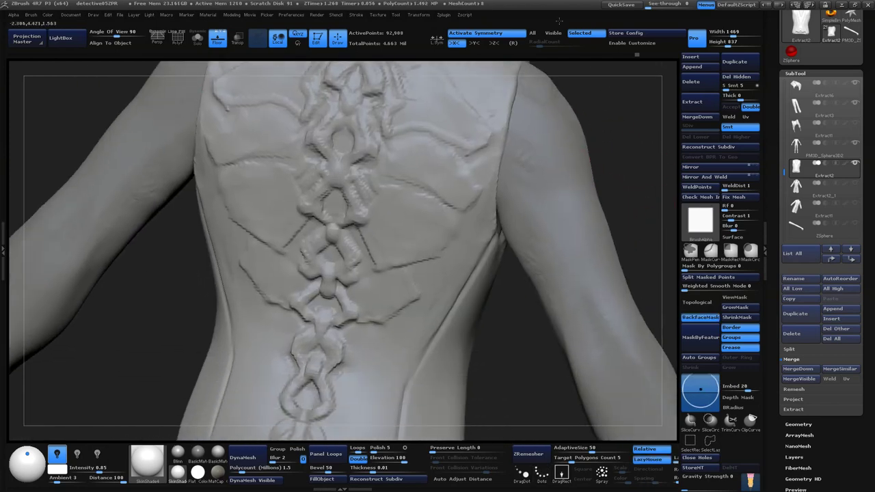
# - Sculpt mirrored raised strokes along the right lower lobe's edge
pyautogui.moveTo(479, 295); pyautogui.dragTo(410, 250)
pyautogui.press('space')
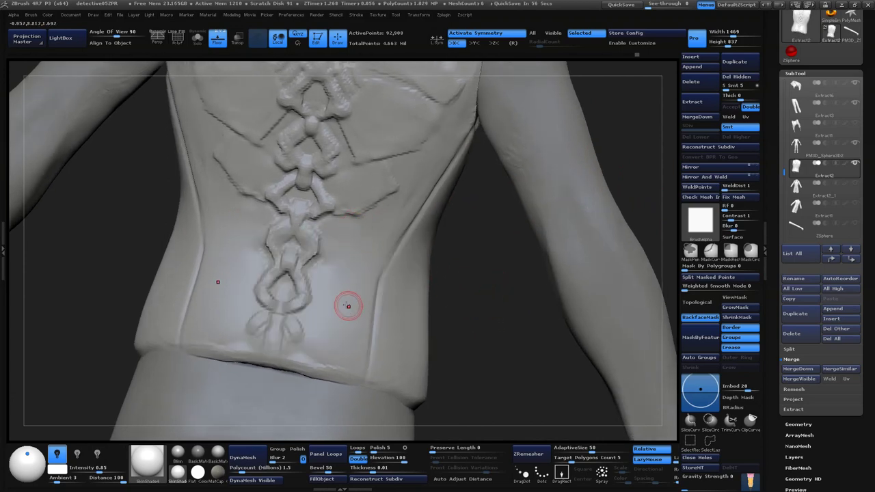
pyautogui.moveTo(469, 334)
pyautogui.keyDown('alt'); pyautogui.mouseDown()
pyautogui.moveTo(492, 380)
pyautogui.moveTo(586, 416)
pyautogui.moveTo(598, 347)
pyautogui.mouseUp(); pyautogui.keyUp('alt')
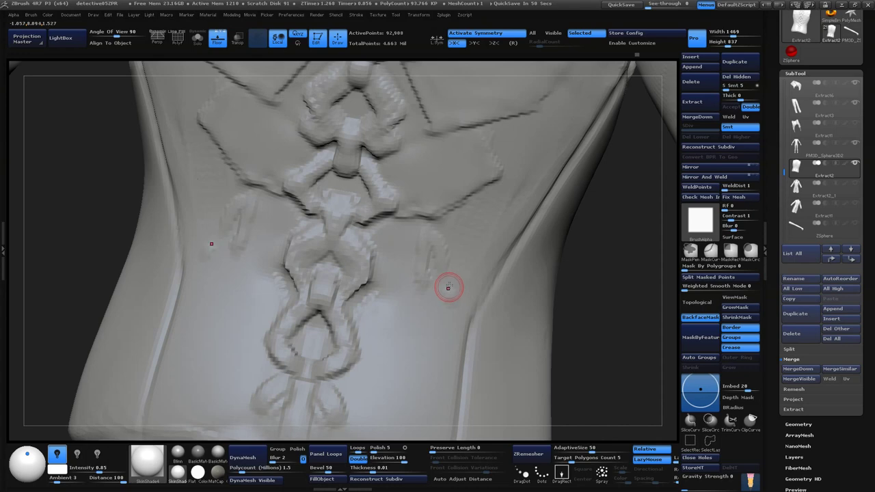
pyautogui.moveTo(438, 303); pyautogui.dragTo(451, 269)
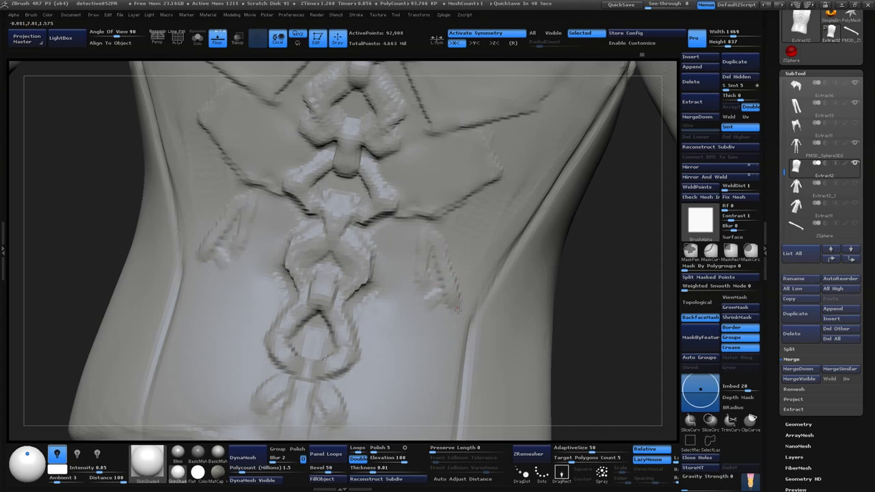
pyautogui.moveTo(445, 303); pyautogui.dragTo(438, 311)
# - Close off the lower diamond outline and add a mirrored ridge across the lower lobes
pyautogui.moveTo(554, 369)
pyautogui.mouseDown()
pyautogui.moveTo(576, 332)
pyautogui.moveTo(518, 299)
pyautogui.mouseUp()
pyautogui.moveTo(387, 294)
pyautogui.mouseDown()
pyautogui.moveTo(420, 264)
pyautogui.moveTo(394, 224)
pyautogui.mouseUp()
pyautogui.moveTo(434, 244)
pyautogui.mouseDown()
pyautogui.moveTo(391, 232)
pyautogui.moveTo(401, 235)
pyautogui.mouseUp()
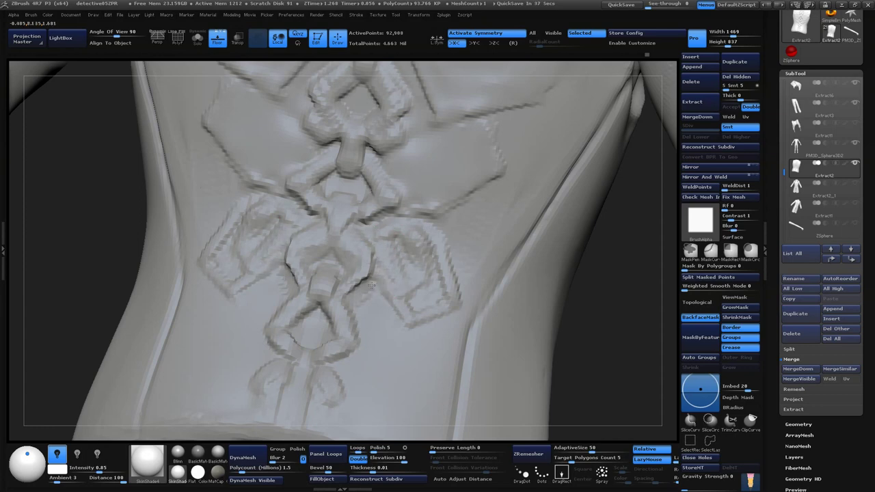
pyautogui.press('shift')
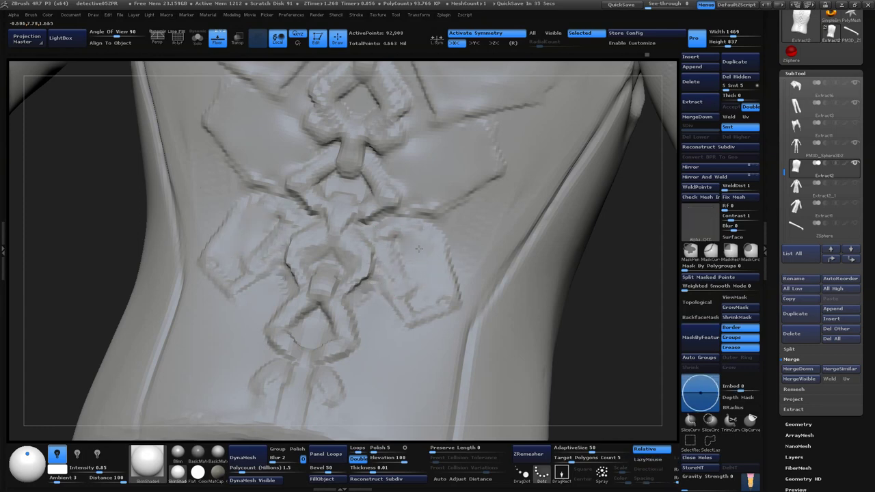
pyautogui.press('ctrl')
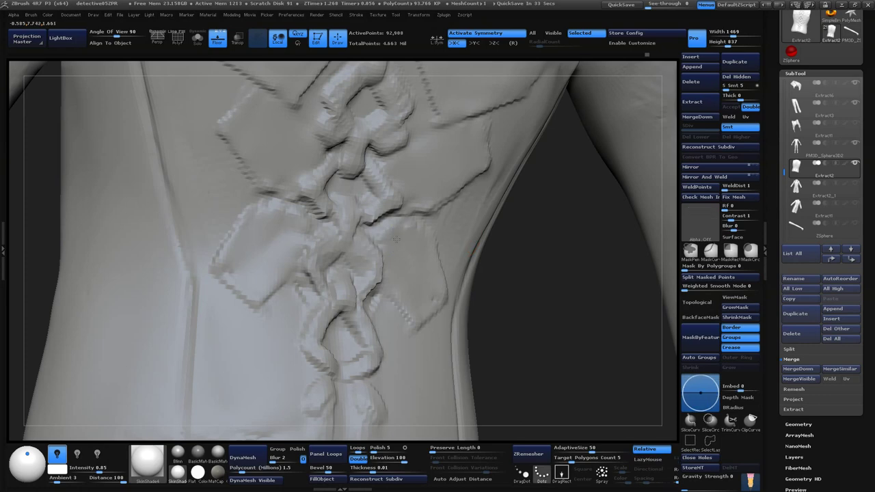
# - Sculpt a mirrored vertical strap on the lower lobes near the waistband
pyautogui.moveTo(459, 292)
pyautogui.keyDown('ctrl'); pyautogui.mouseDown(button='right')
pyautogui.moveTo(505, 266)
pyautogui.moveTo(469, 311)
pyautogui.mouseUp(button='right'); pyautogui.keyUp('ctrl')
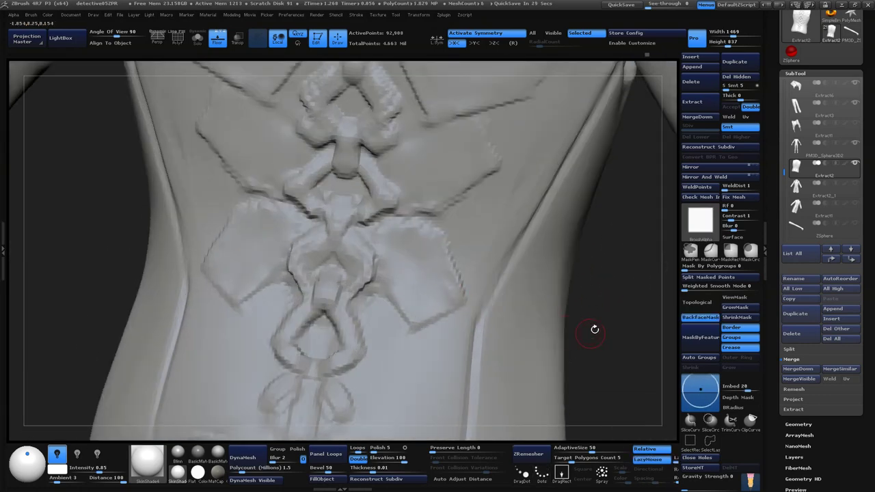
pyautogui.moveTo(595, 330)
pyautogui.keyDown('ctrl'); pyautogui.mouseDown(button='right')
pyautogui.moveTo(483, 286)
pyautogui.moveTo(503, 305)
pyautogui.moveTo(547, 309)
pyautogui.moveTo(592, 299)
pyautogui.moveTo(436, 270)
pyautogui.mouseUp(button='right'); pyautogui.keyUp('ctrl')
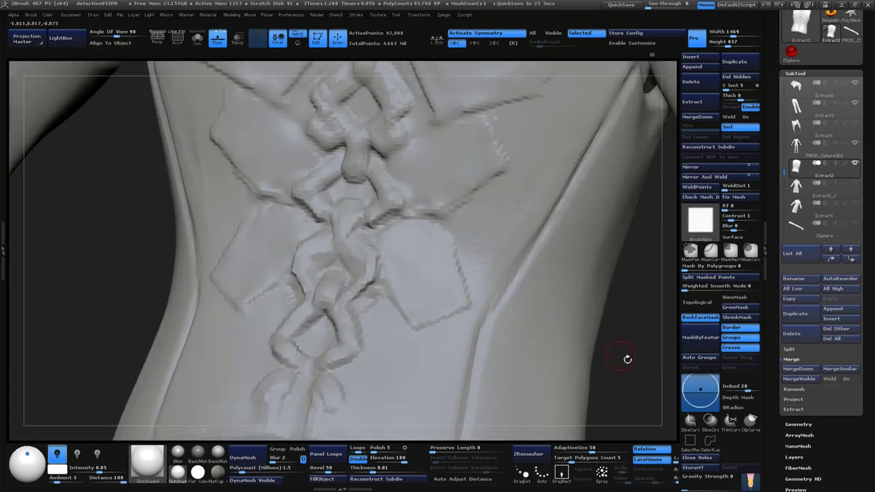
pyautogui.keyDown('ctrl'); pyautogui.moveTo(627, 357); pyautogui.dragTo(645, 354, button='right'); pyautogui.keyUp('ctrl')
pyautogui.moveTo(566, 344)
pyautogui.mouseDown(button='right')
pyautogui.moveTo(479, 248)
pyautogui.moveTo(589, 313)
pyautogui.mouseUp(button='right')
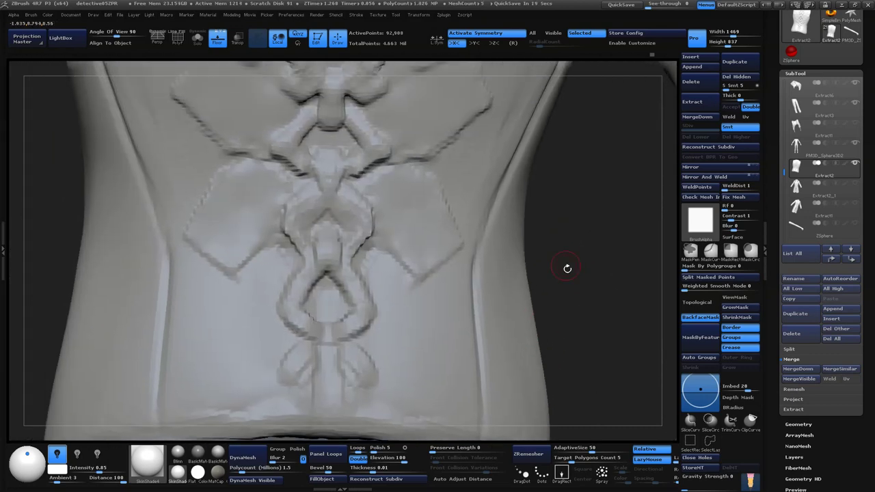
pyautogui.moveTo(566, 267); pyautogui.dragTo(442, 294, button='right')
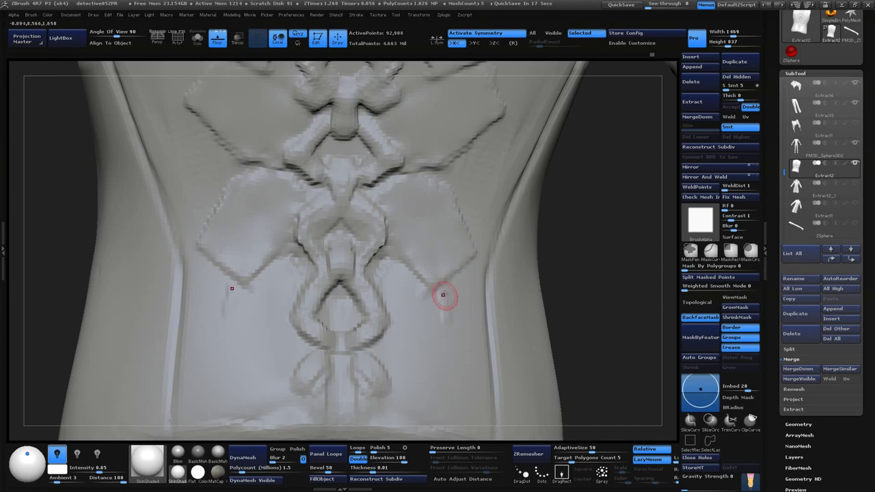
pyautogui.moveTo(442, 293); pyautogui.dragTo(444, 348)
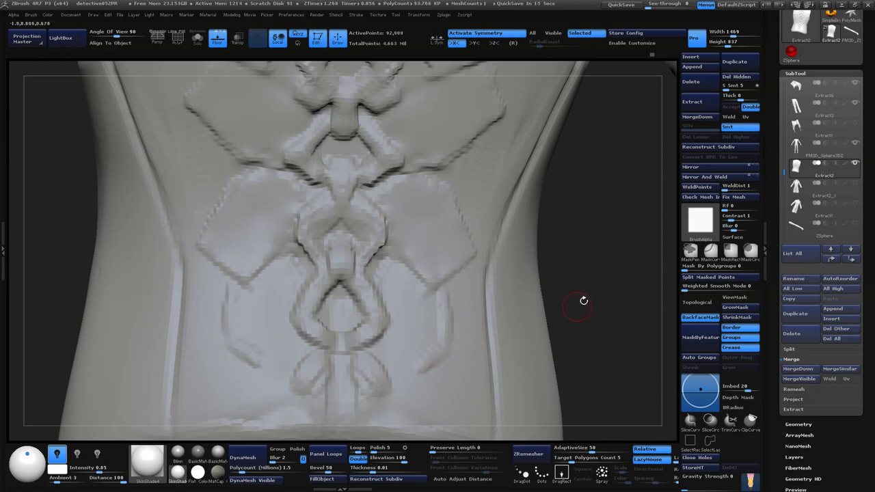
# - Sculpt a rounded bulge on the emblem's centre line
pyautogui.moveTo(582, 303)
pyautogui.mouseDown(button='right')
pyautogui.moveTo(613, 319)
pyautogui.moveTo(408, 281)
pyautogui.mouseUp(button='right')
pyautogui.press('space')
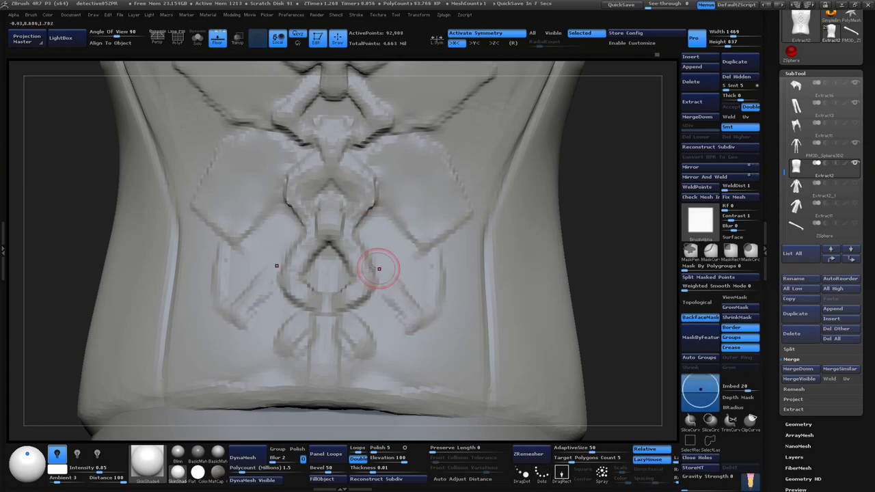
pyautogui.moveTo(321, 304); pyautogui.dragTo(328, 316)
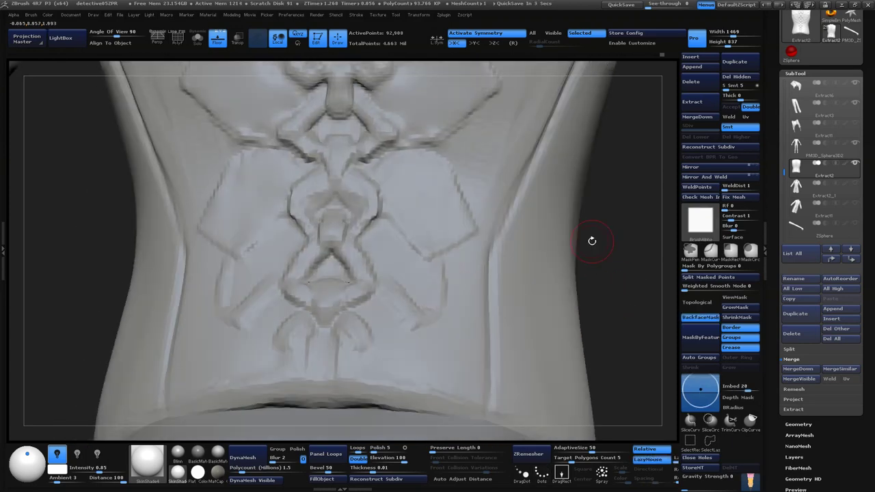
pyautogui.moveTo(592, 240)
pyautogui.mouseDown()
pyautogui.moveTo(618, 242)
pyautogui.moveTo(421, 303)
pyautogui.mouseUp()
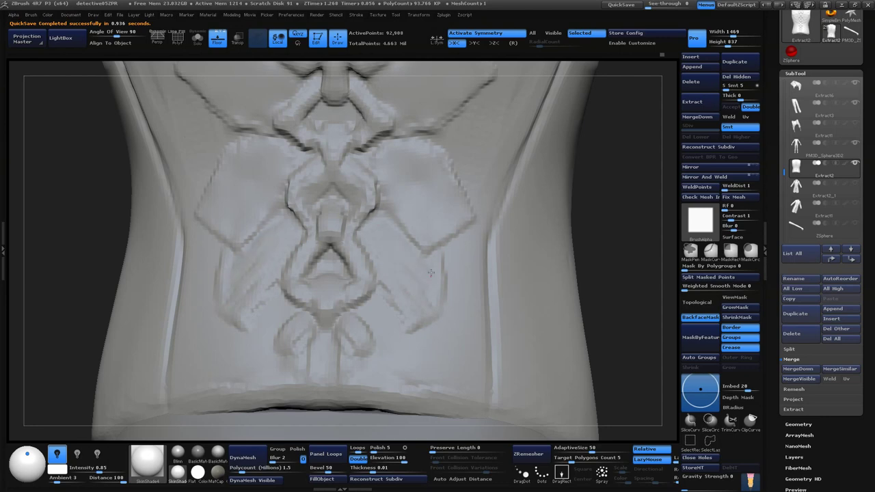
pyautogui.press('ctrl')
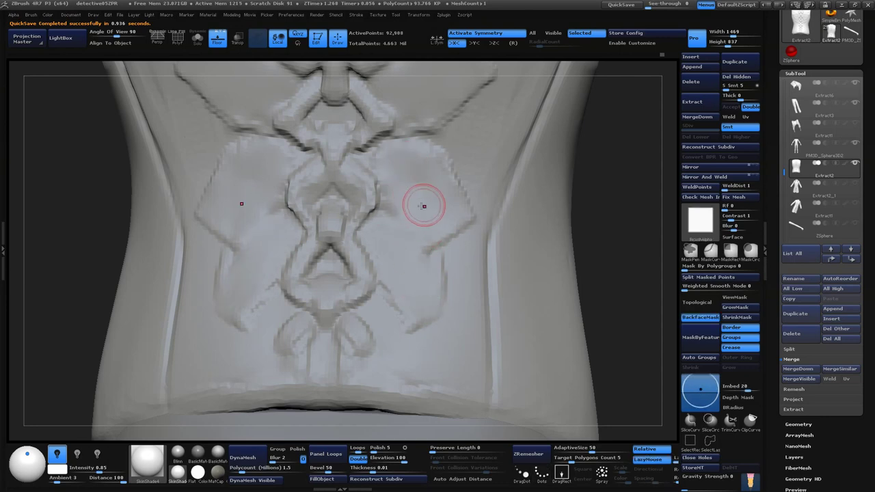
pyautogui.press('space')
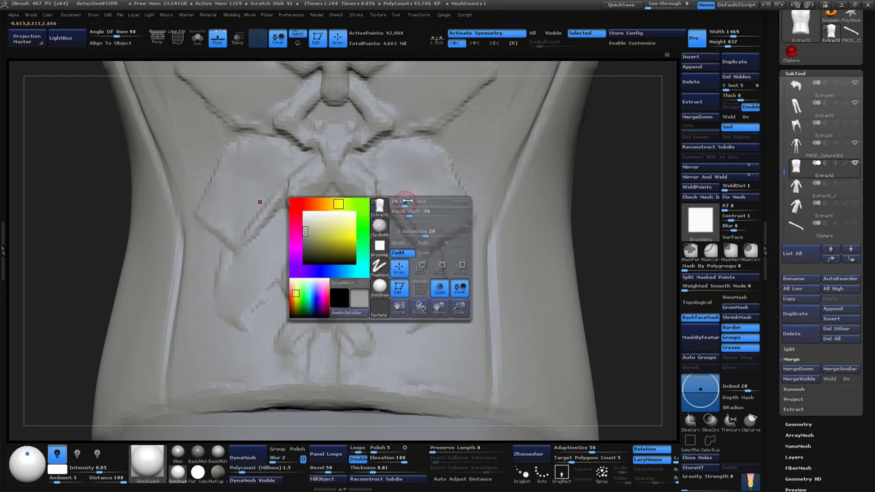
pyautogui.press('space')
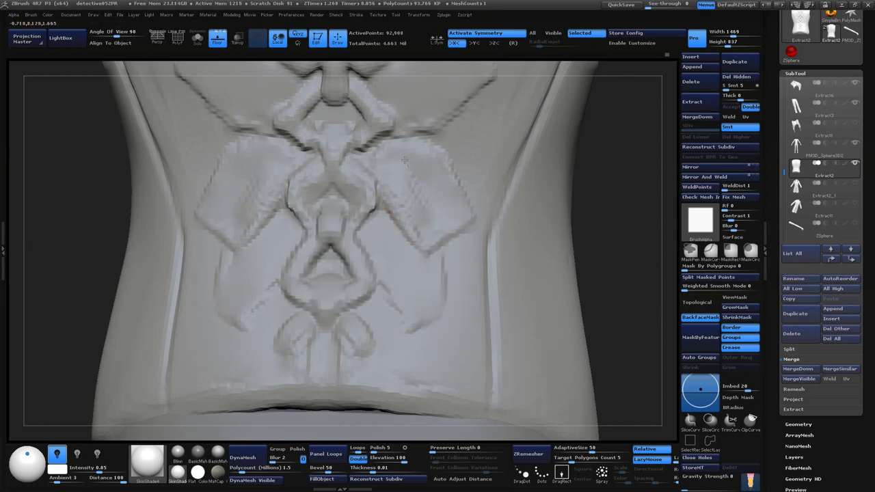
pyautogui.press('ctrl')
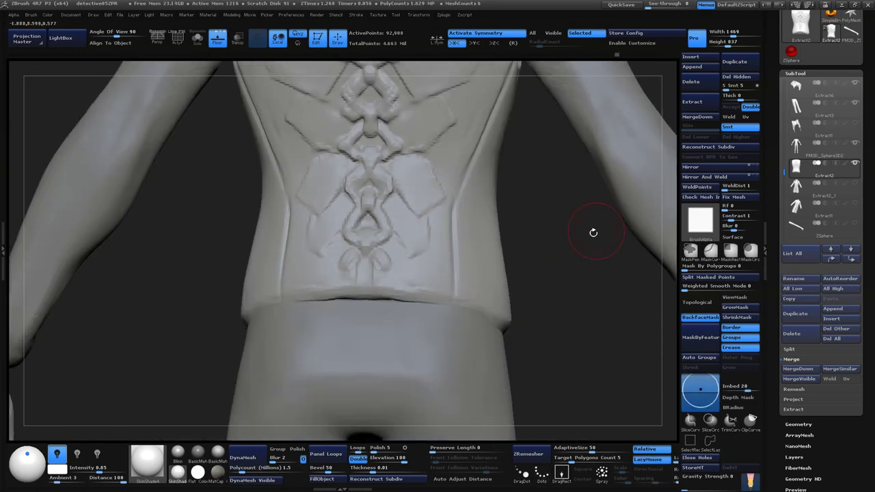
pyautogui.moveTo(595, 231)
pyautogui.mouseDown()
pyautogui.moveTo(648, 228)
pyautogui.moveTo(471, 311)
pyautogui.mouseUp()
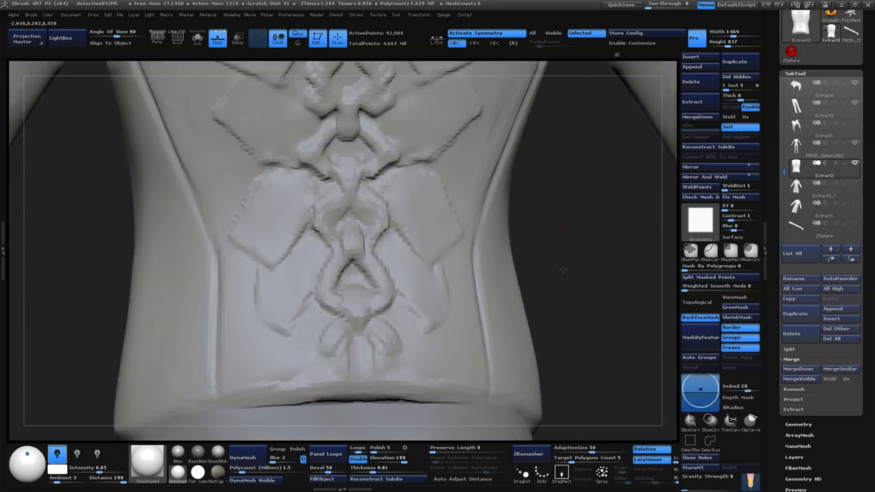
pyautogui.press('space')
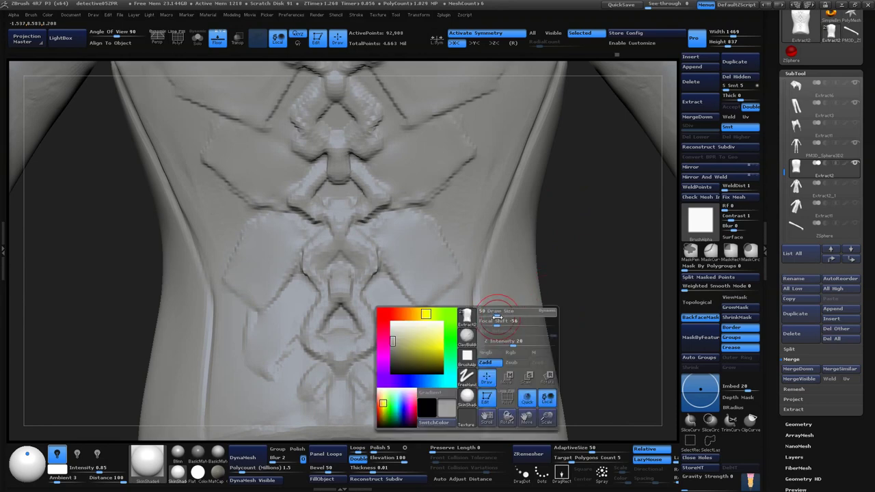
pyautogui.moveTo(562, 324); pyautogui.dragTo(422, 328)
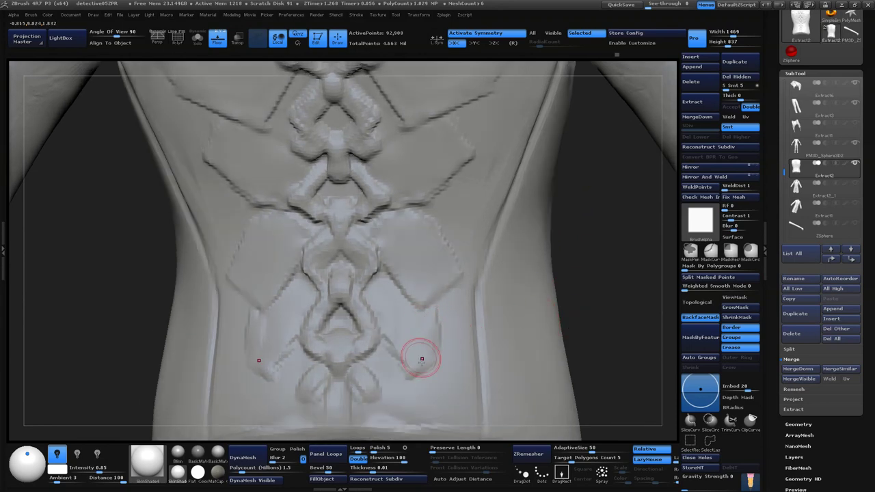
pyautogui.moveTo(429, 331); pyautogui.dragTo(406, 318)
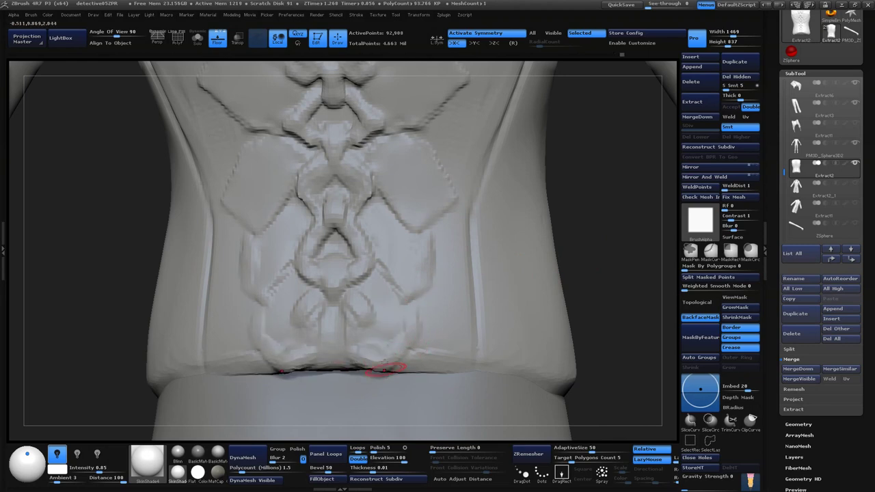
# - Pick a new brush from the Base brushes library and zoom in on the lower back
pyautogui.press('f')
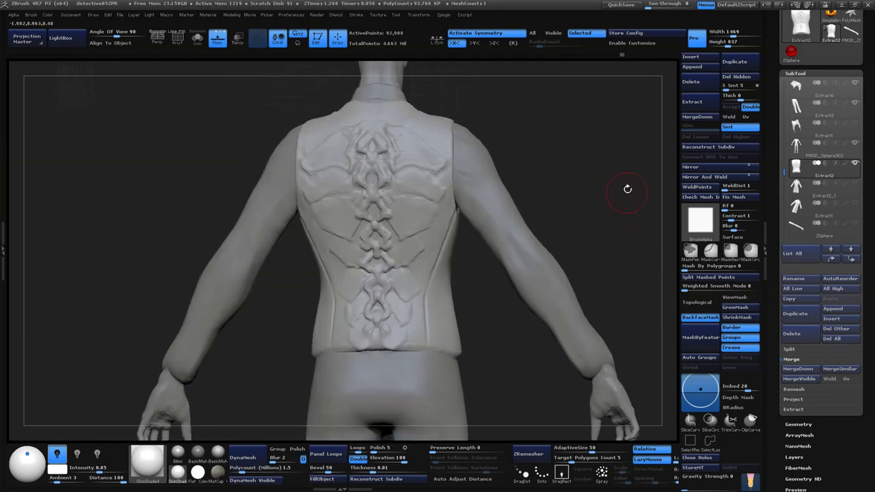
pyautogui.moveTo(627, 189)
pyautogui.mouseDown()
pyautogui.moveTo(622, 206)
pyautogui.moveTo(595, 186)
pyautogui.moveTo(635, 198)
pyautogui.mouseUp()
pyautogui.press('f')
pyautogui.rightClick(479, 219)
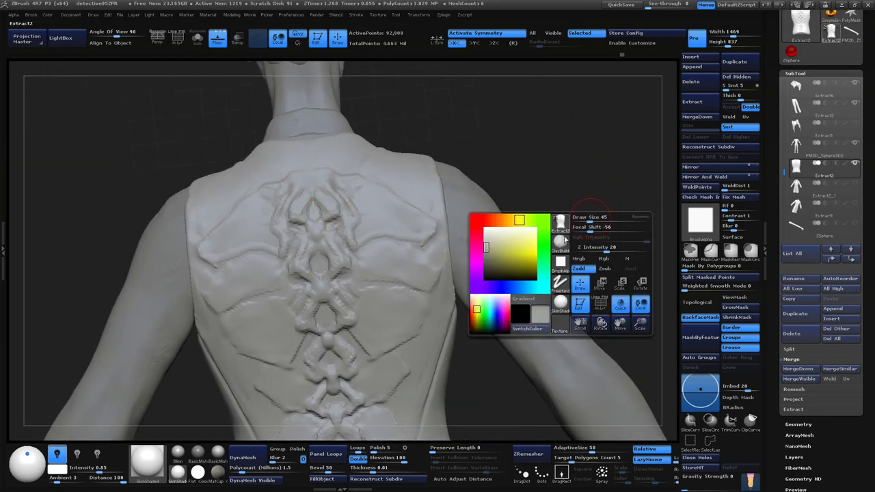
pyautogui.press('b')
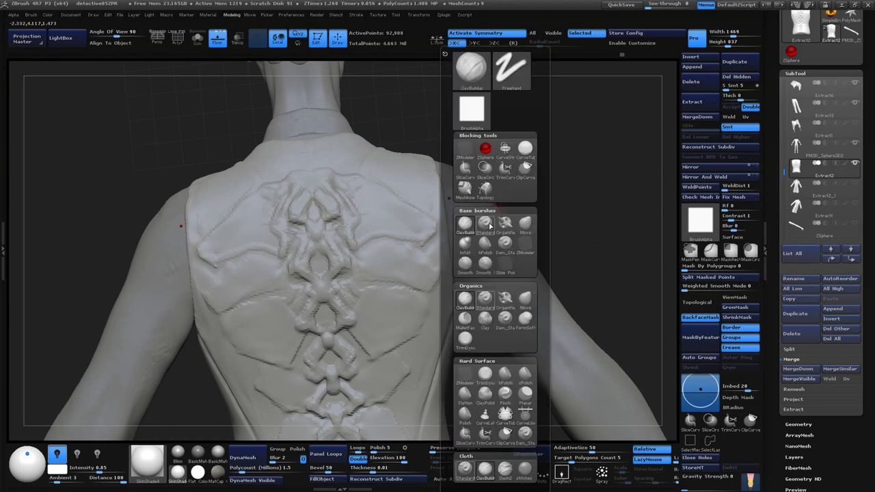
pyautogui.click(504, 226)
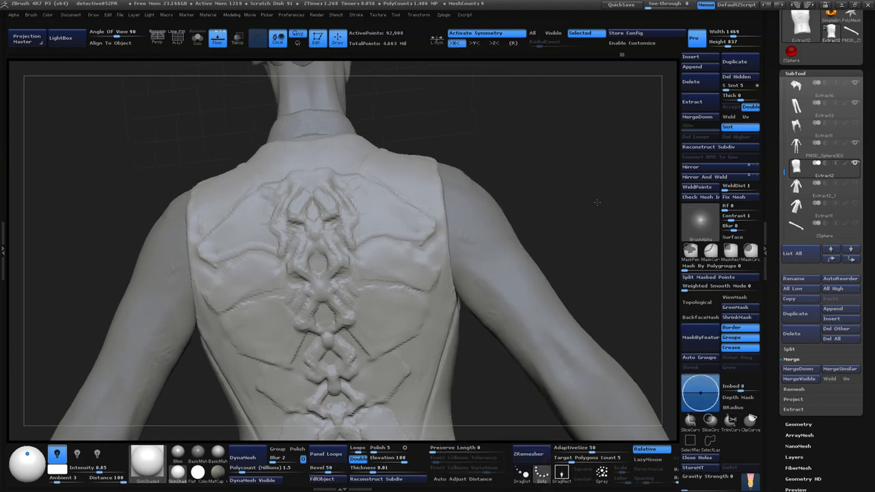
pyautogui.moveTo(597, 202); pyautogui.dragTo(540, 292)
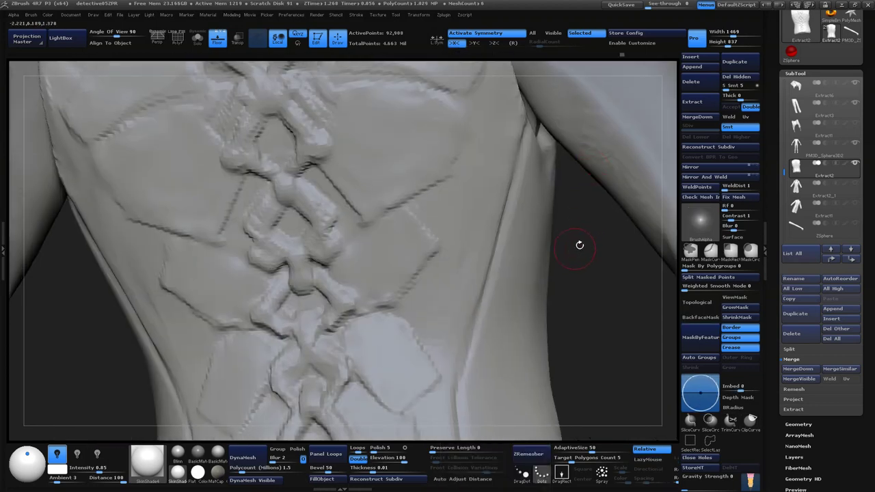
pyautogui.moveTo(580, 245); pyautogui.dragTo(437, 293)
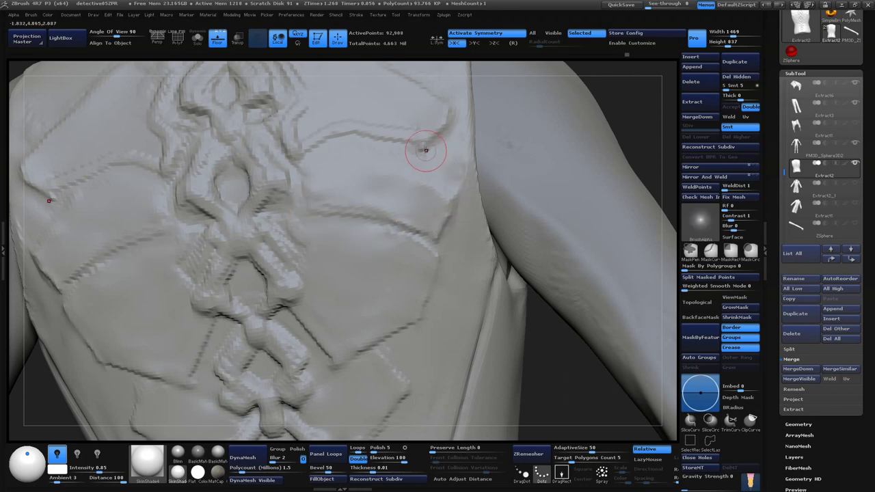
pyautogui.moveTo(648, 112); pyautogui.dragTo(613, 153)
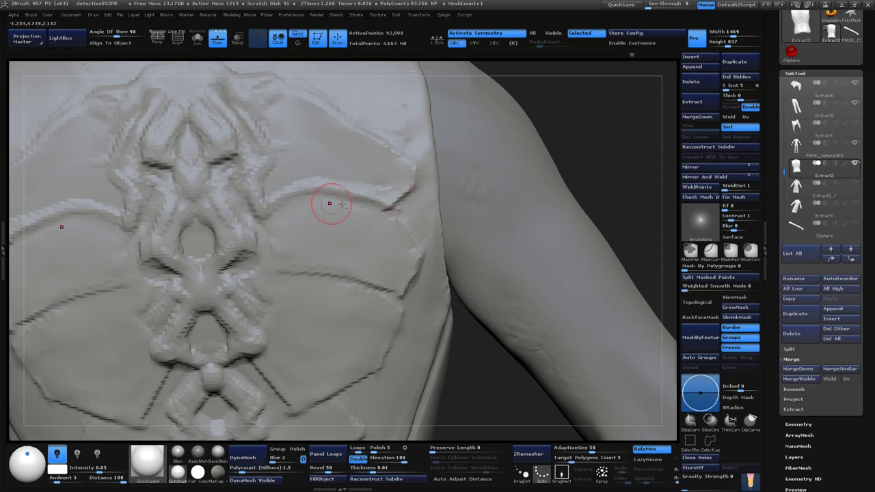
pyautogui.keyDown('alt'); pyautogui.moveTo(312, 225); pyautogui.dragTo(326, 215, button='right'); pyautogui.keyUp('alt')
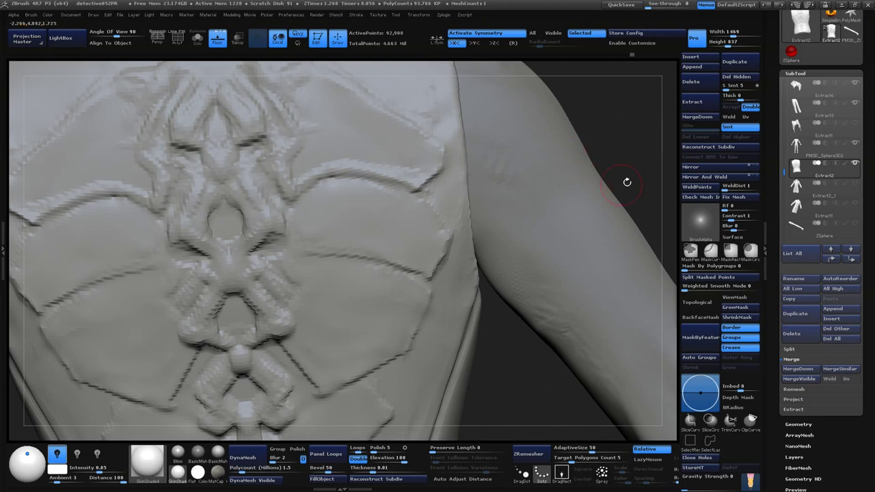
pyautogui.moveTo(662, 127); pyautogui.dragTo(606, 172)
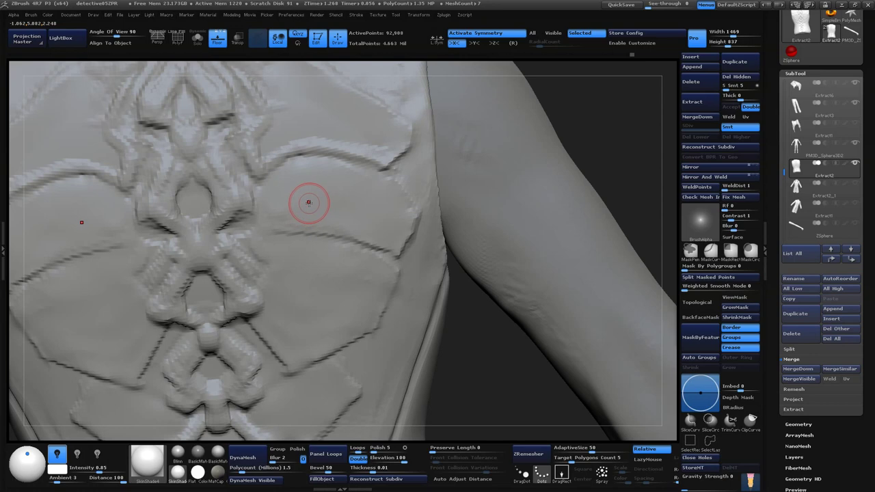
pyautogui.press('ctrl')
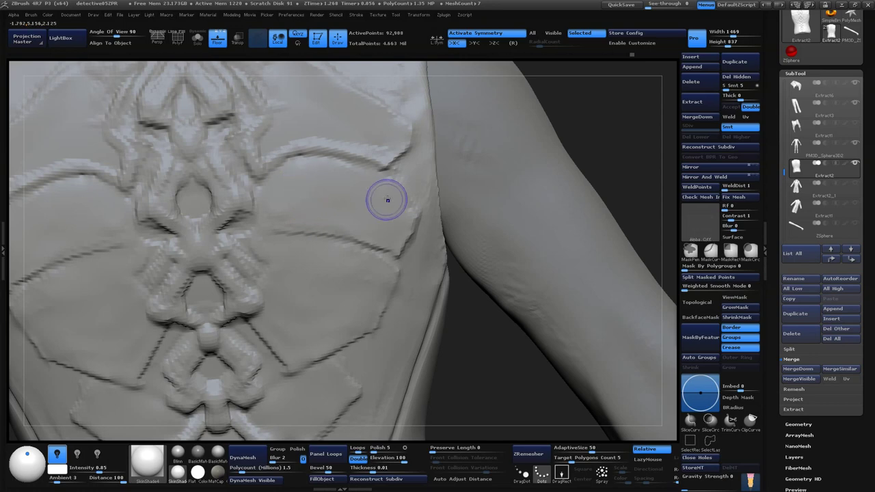
pyautogui.moveTo(601, 129)
pyautogui.mouseDown()
pyautogui.moveTo(312, 225)
pyautogui.moveTo(621, 162)
pyautogui.moveTo(482, 221)
pyautogui.moveTo(560, 164)
pyautogui.moveTo(358, 335)
pyautogui.mouseUp()
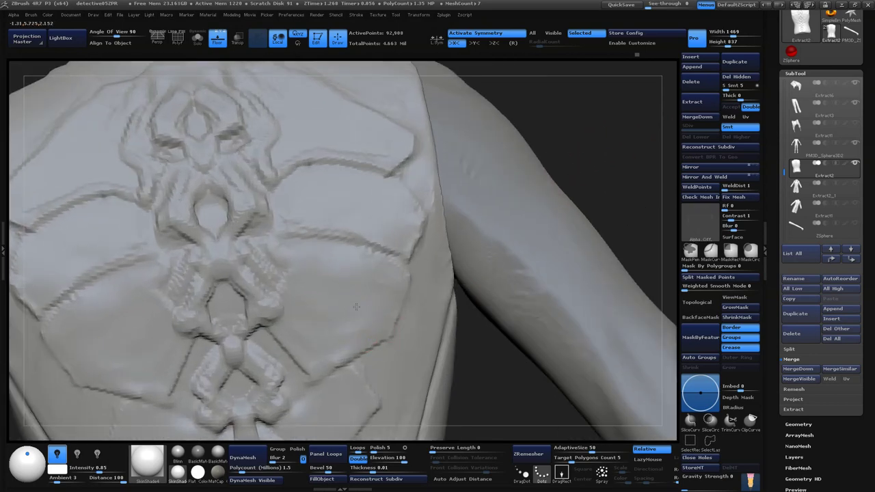
pyautogui.moveTo(504, 399); pyautogui.dragTo(367, 249)
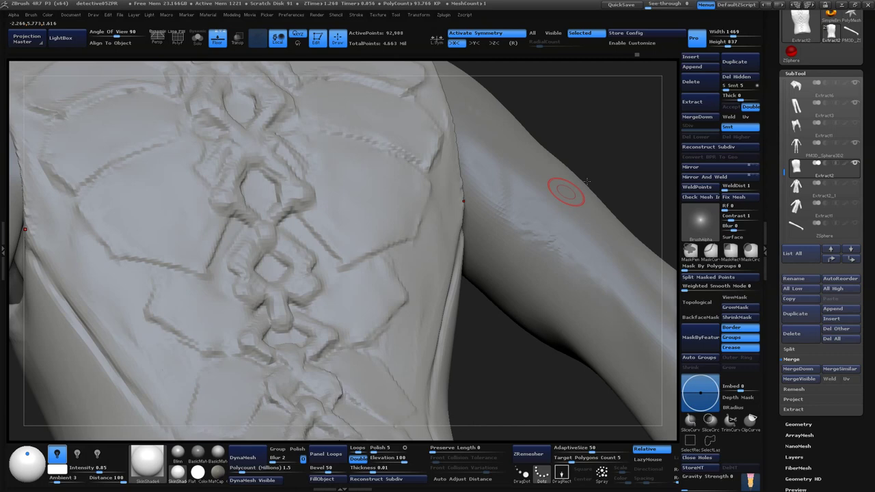
pyautogui.moveTo(566, 193); pyautogui.dragTo(409, 247)
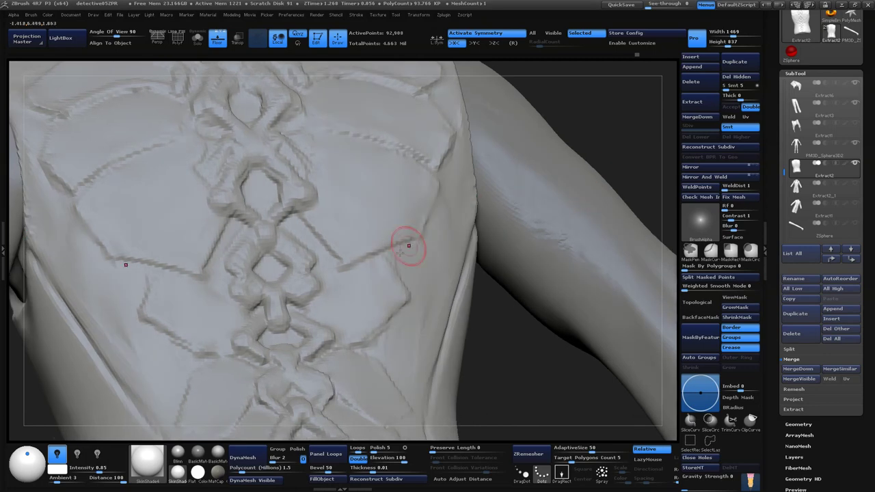
pyautogui.moveTo(487, 361); pyautogui.dragTo(489, 327)
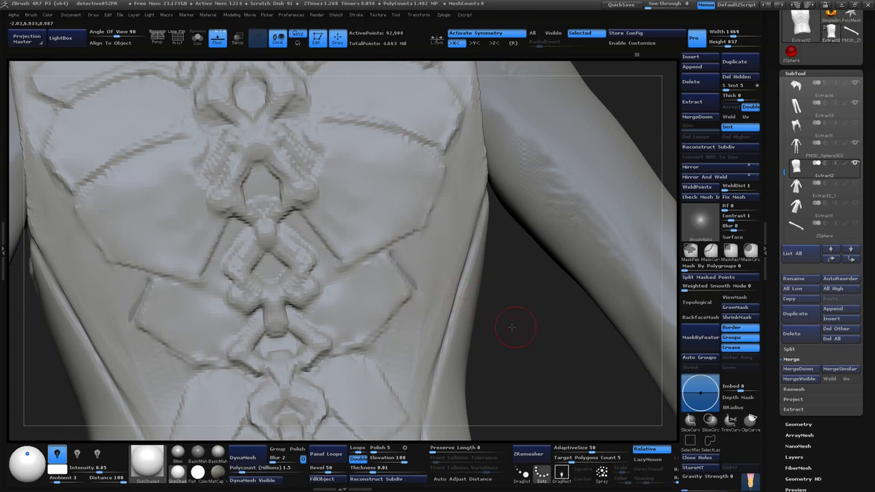
pyautogui.moveTo(512, 326); pyautogui.dragTo(492, 311)
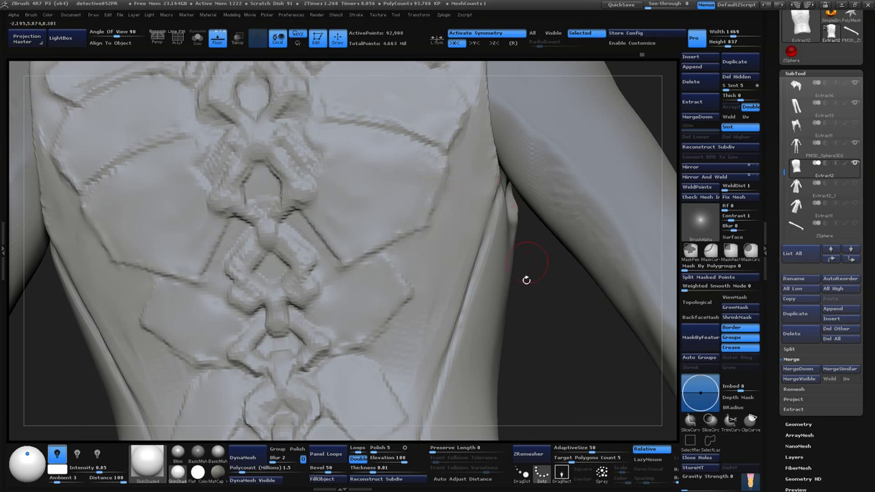
pyautogui.moveTo(524, 279); pyautogui.dragTo(423, 179)
pyautogui.moveTo(672, 100)
pyautogui.mouseDown()
pyautogui.moveTo(601, 158)
pyautogui.moveTo(592, 182)
pyautogui.moveTo(595, 164)
pyautogui.moveTo(412, 192)
pyautogui.mouseUp()
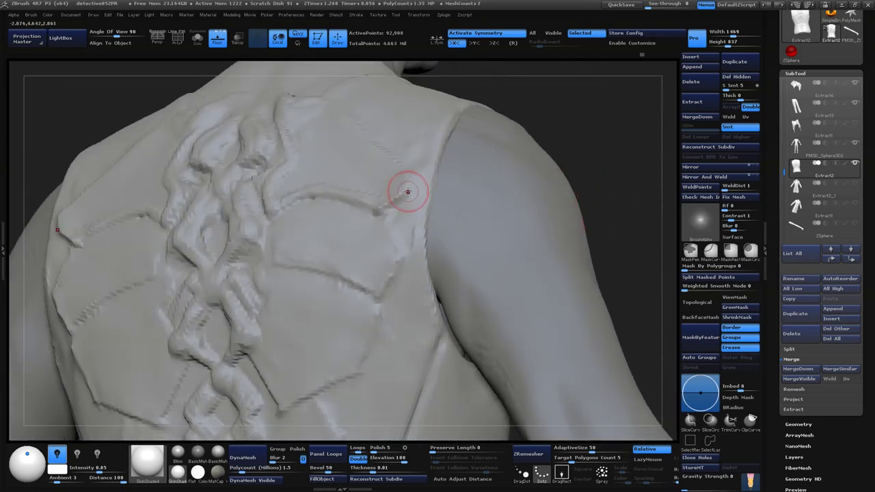
pyautogui.moveTo(577, 116); pyautogui.dragTo(416, 189)
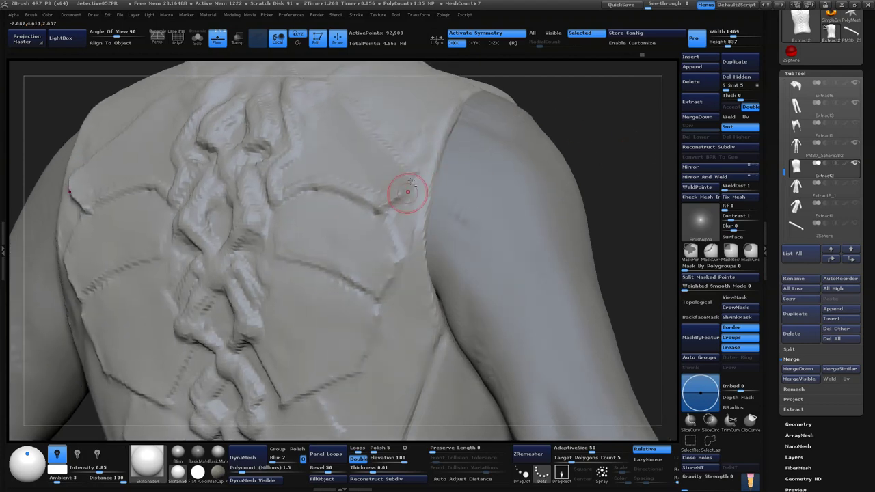
pyautogui.moveTo(467, 202); pyautogui.dragTo(436, 188)
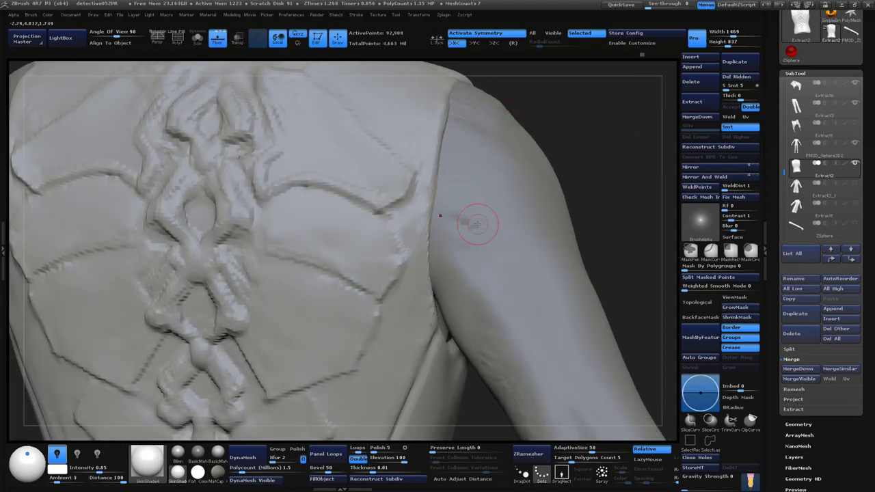
pyautogui.moveTo(477, 224)
pyautogui.mouseDown()
pyautogui.moveTo(596, 156)
pyautogui.moveTo(551, 171)
pyautogui.moveTo(538, 143)
pyautogui.moveTo(524, 170)
pyautogui.mouseUp()
pyautogui.press('f')
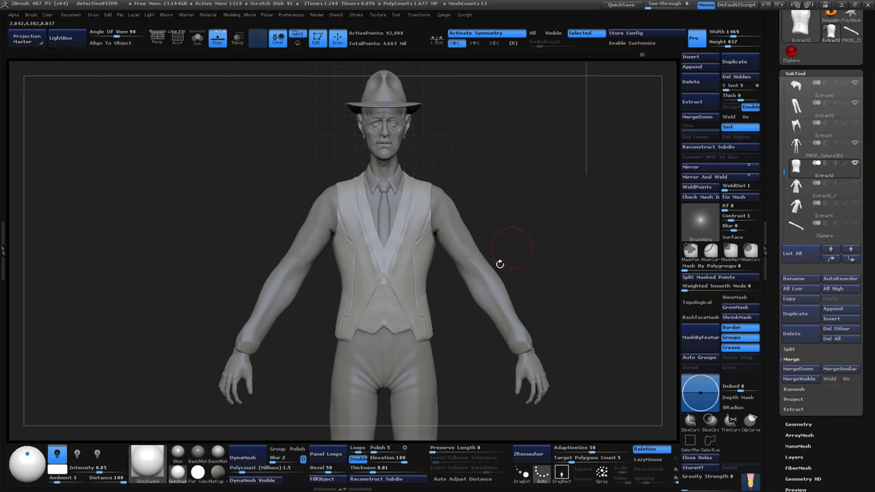
pyautogui.moveTo(607, 190)
pyautogui.mouseDown()
pyautogui.moveTo(568, 152)
pyautogui.moveTo(533, 367)
pyautogui.mouseUp()
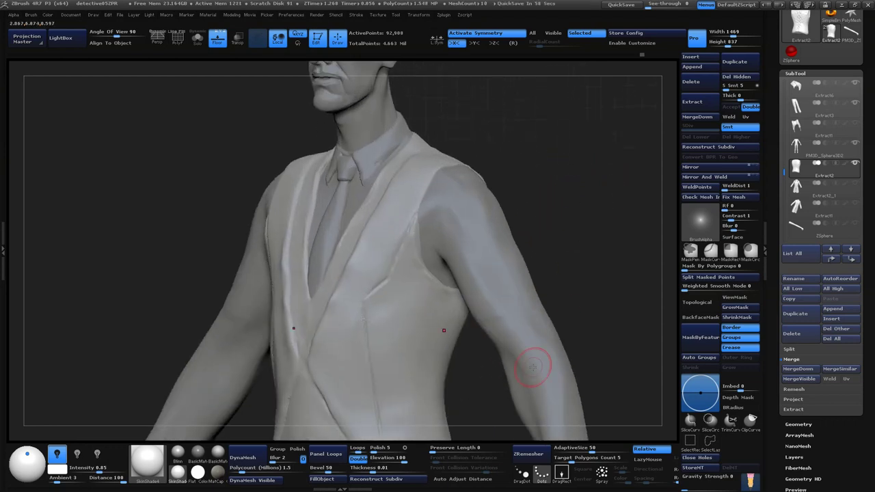
pyautogui.moveTo(549, 219)
pyautogui.mouseDown()
pyautogui.moveTo(498, 137)
pyautogui.moveTo(539, 146)
pyautogui.moveTo(275, 196)
pyautogui.mouseUp()
pyautogui.moveTo(531, 244)
pyautogui.mouseDown()
pyautogui.moveTo(458, 214)
pyautogui.moveTo(527, 219)
pyautogui.moveTo(527, 199)
pyautogui.moveTo(561, 164)
pyautogui.mouseUp()
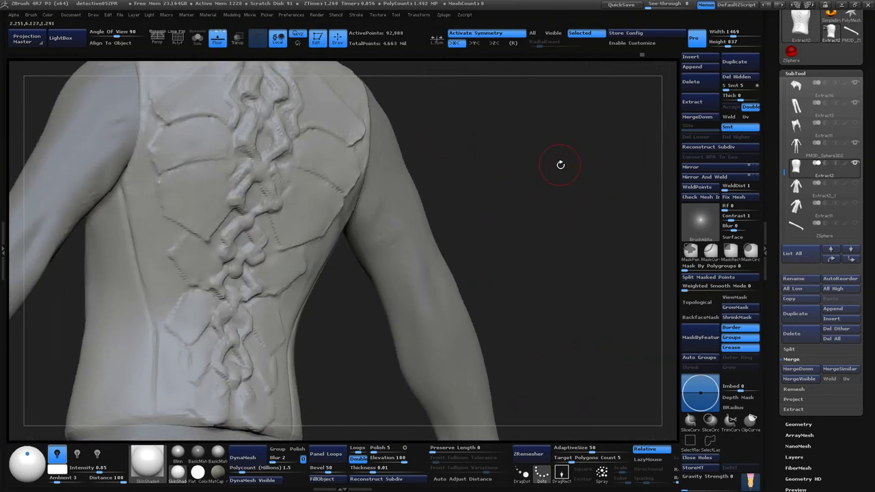
pyautogui.moveTo(547, 227)
pyautogui.mouseDown()
pyautogui.moveTo(563, 196)
pyautogui.moveTo(611, 255)
pyautogui.moveTo(553, 264)
pyautogui.moveTo(637, 128)
pyautogui.mouseUp()
pyautogui.moveTo(369, 373)
pyautogui.mouseDown()
pyautogui.moveTo(599, 156)
pyautogui.moveTo(624, 176)
pyautogui.moveTo(603, 176)
pyautogui.moveTo(518, 222)
pyautogui.moveTo(383, 166)
pyautogui.mouseUp()
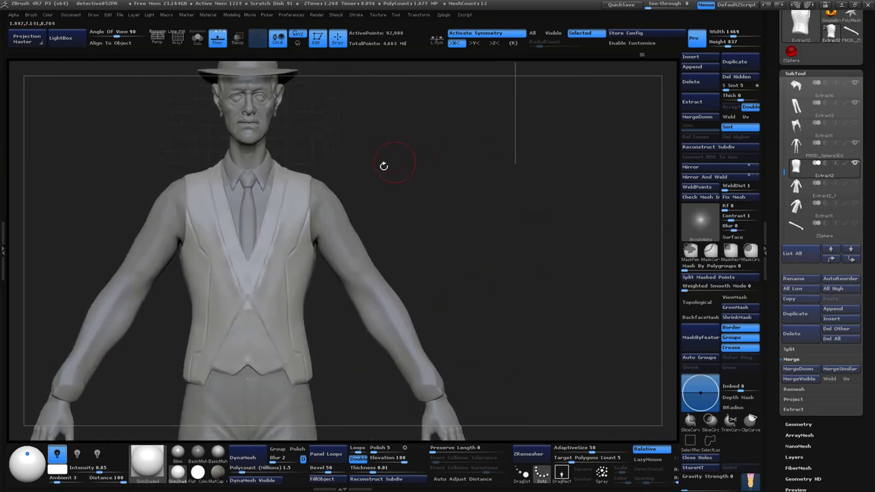
pyautogui.moveTo(413, 244); pyautogui.dragTo(213, 240)
pyautogui.moveTo(381, 195)
pyautogui.mouseDown()
pyautogui.moveTo(484, 185)
pyautogui.moveTo(504, 225)
pyautogui.moveTo(560, 123)
pyautogui.mouseUp()
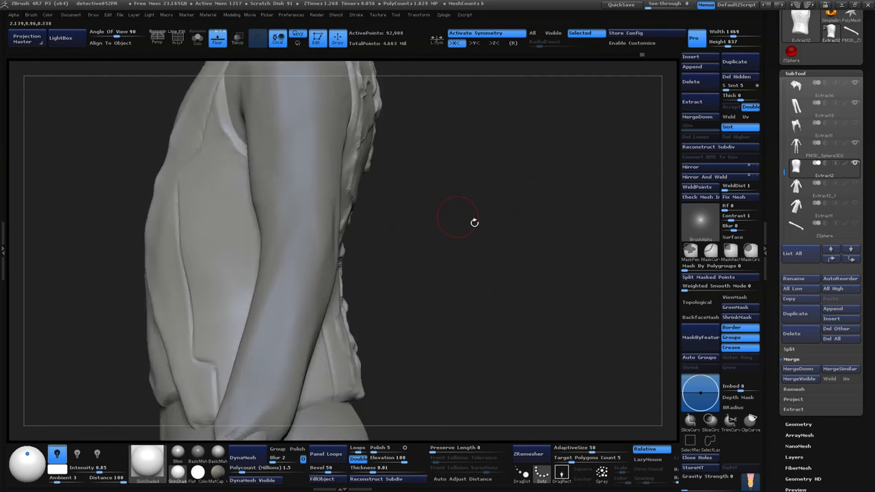
pyautogui.moveTo(474, 222)
pyautogui.mouseDown()
pyautogui.moveTo(469, 236)
pyautogui.moveTo(590, 198)
pyautogui.moveTo(551, 195)
pyautogui.moveTo(557, 222)
pyautogui.mouseUp()
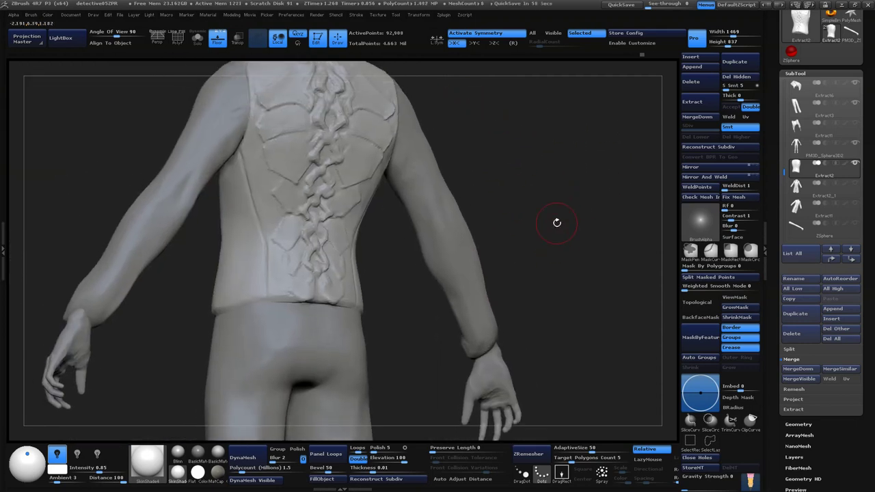
pyautogui.moveTo(585, 170)
pyautogui.mouseDown()
pyautogui.moveTo(537, 240)
pyautogui.moveTo(582, 162)
pyautogui.moveTo(604, 214)
pyautogui.moveTo(521, 387)
pyautogui.moveTo(377, 215)
pyautogui.mouseUp()
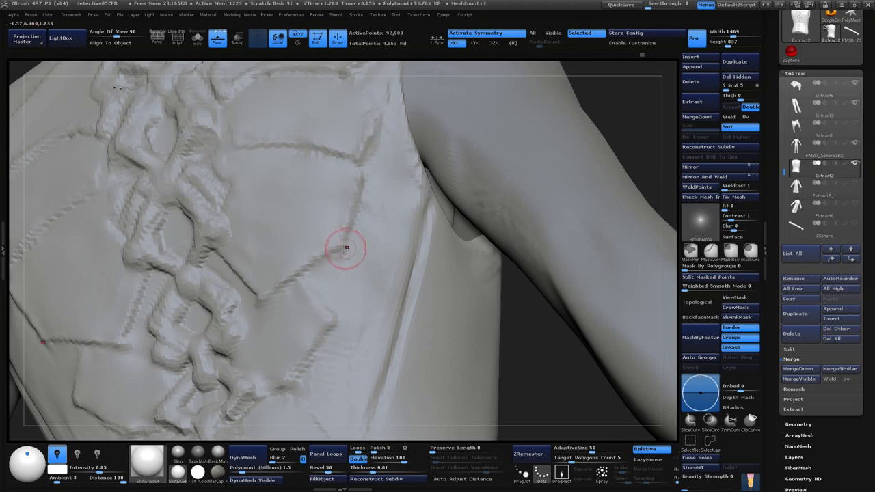
# - Carve a diagonal crease on the side panel linking to the existing seam, extending toward the armhole
pyautogui.moveTo(296, 280); pyautogui.dragTo(334, 308)
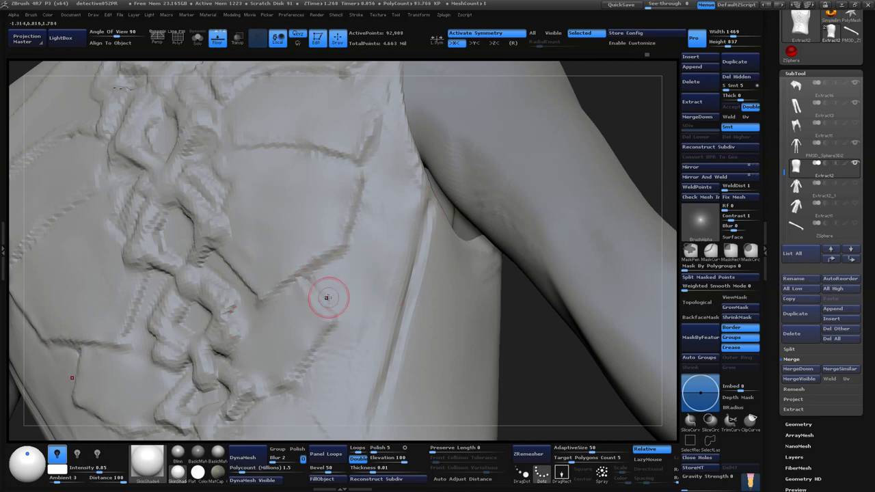
pyautogui.hotkey('ctrl', 'shift')
pyautogui.moveTo(321, 270); pyautogui.dragTo(358, 247)
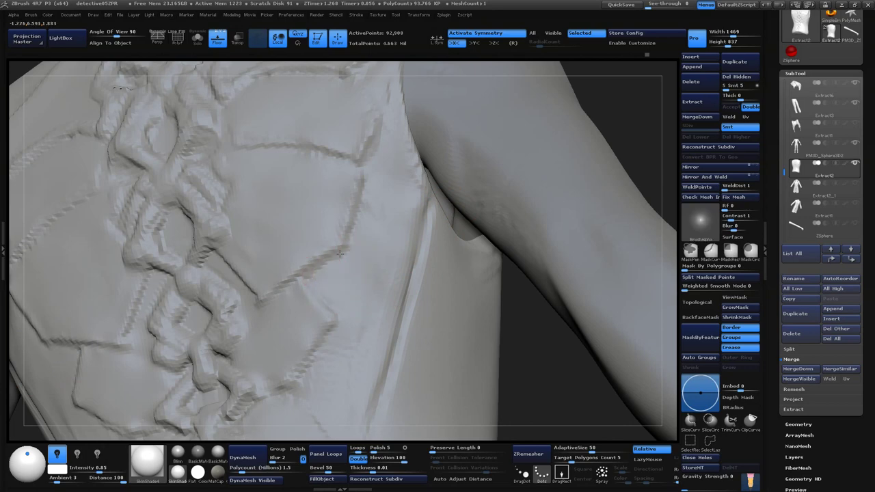
pyautogui.moveTo(541, 370)
pyautogui.mouseDown()
pyautogui.moveTo(527, 372)
pyautogui.moveTo(458, 308)
pyautogui.mouseUp()
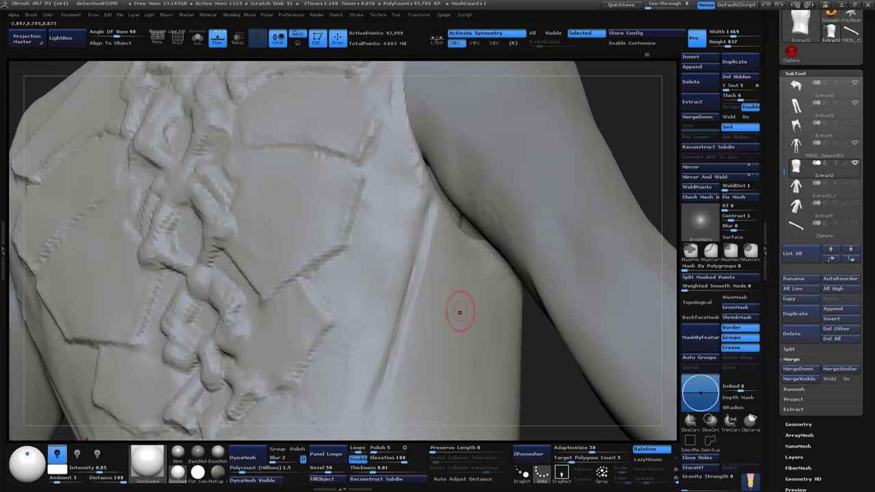
pyautogui.moveTo(620, 127); pyautogui.dragTo(425, 244)
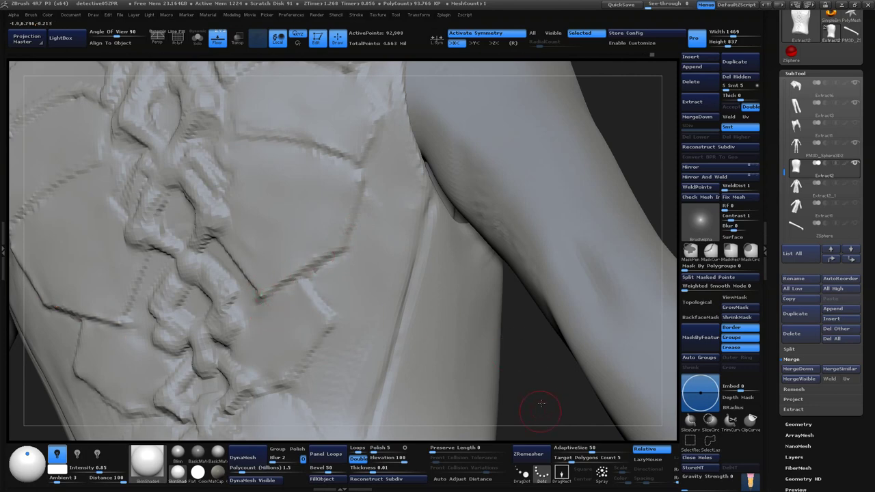
# - Turn the torso to the side panel and deepen the crease along the seam line
pyautogui.moveTo(540, 404)
pyautogui.mouseDown()
pyautogui.moveTo(254, 332)
pyautogui.moveTo(250, 296)
pyautogui.mouseUp()
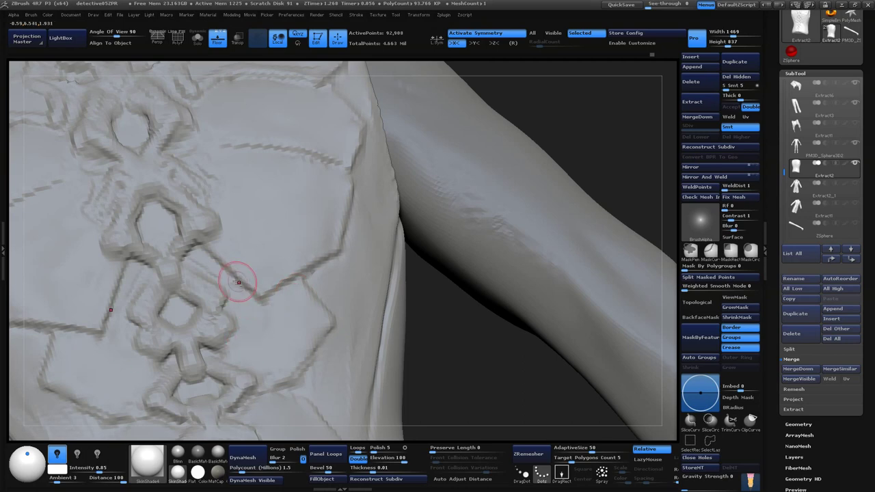
pyautogui.moveTo(494, 377)
pyautogui.mouseDown()
pyautogui.moveTo(497, 396)
pyautogui.moveTo(489, 373)
pyautogui.moveTo(318, 260)
pyautogui.mouseUp()
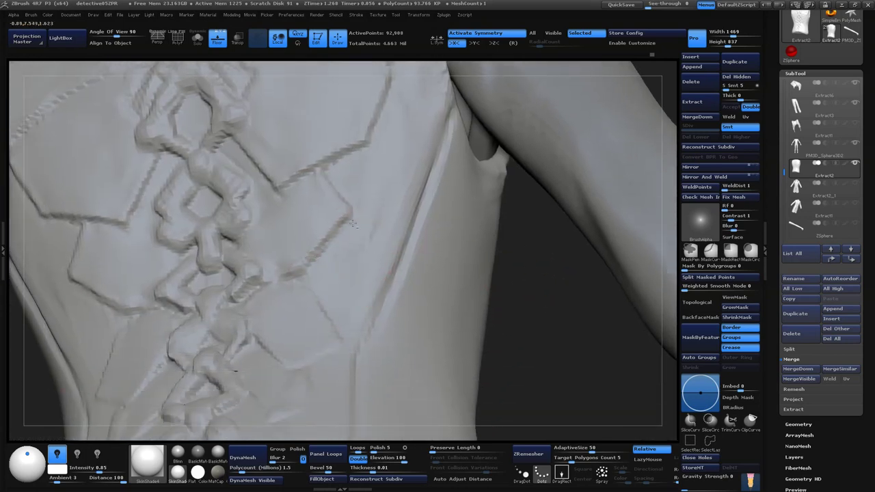
pyautogui.moveTo(382, 232)
pyautogui.mouseDown()
pyautogui.moveTo(296, 285)
pyautogui.moveTo(300, 274)
pyautogui.mouseUp()
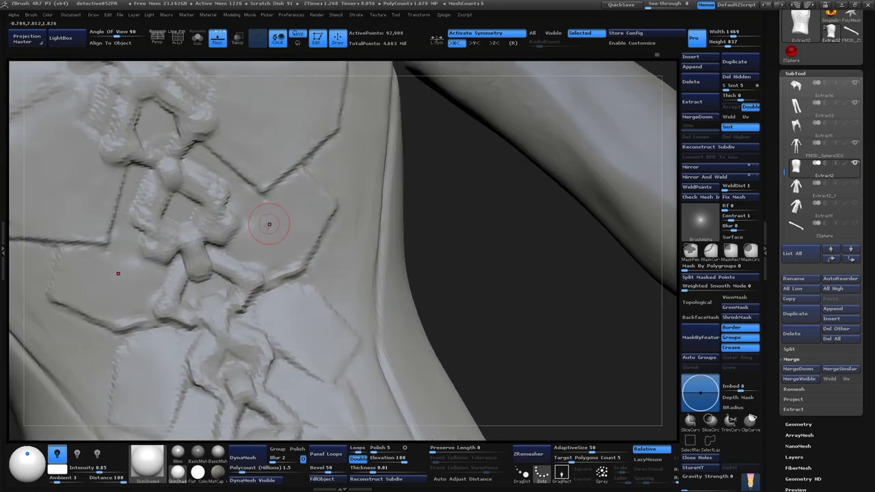
pyautogui.keyDown('alt'); pyautogui.moveTo(423, 205); pyautogui.dragTo(426, 309); pyautogui.keyUp('alt')
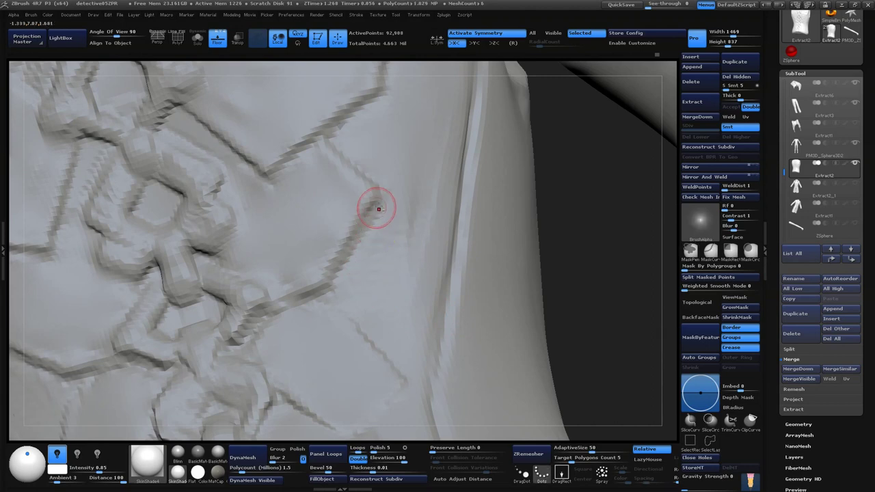
pyautogui.moveTo(370, 207); pyautogui.dragTo(360, 234)
# - Re-carve a short crease segment deeper and add a dark stroke along the crease from the left
pyautogui.moveTo(562, 271)
pyautogui.mouseDown()
pyautogui.moveTo(516, 267)
pyautogui.moveTo(541, 282)
pyautogui.moveTo(551, 333)
pyautogui.moveTo(392, 295)
pyautogui.mouseUp()
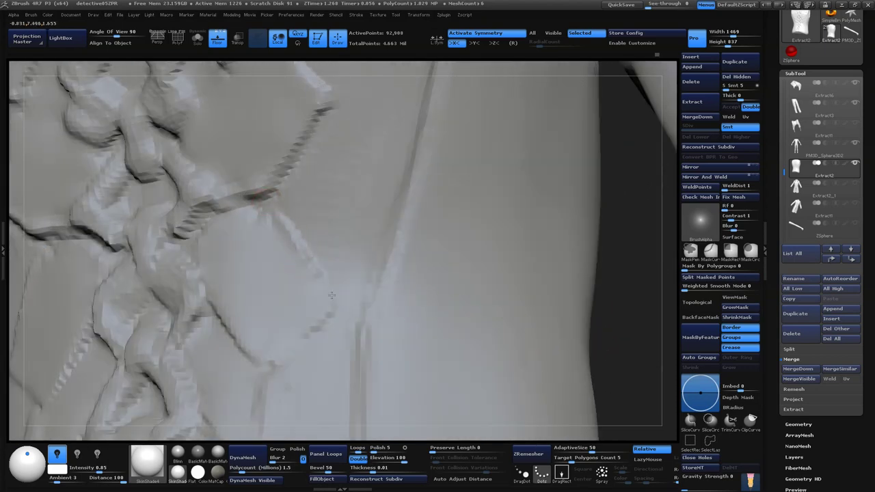
pyautogui.moveTo(332, 295); pyautogui.dragTo(334, 305)
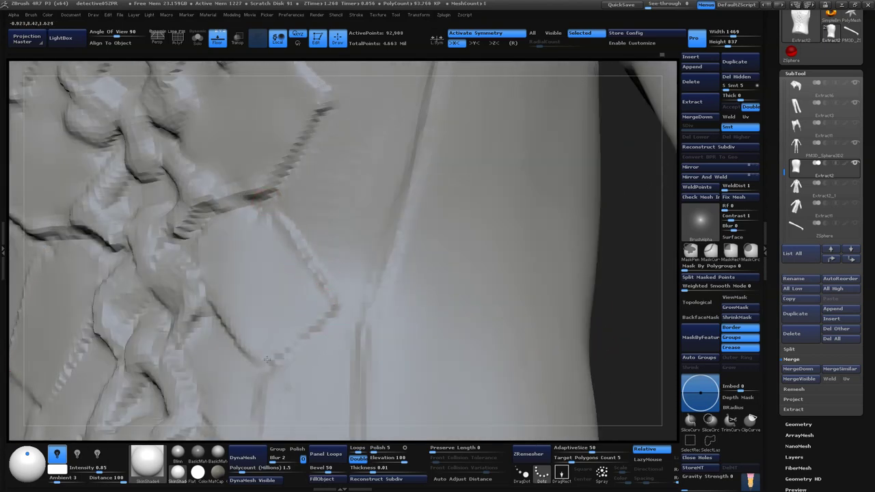
pyautogui.press('space')
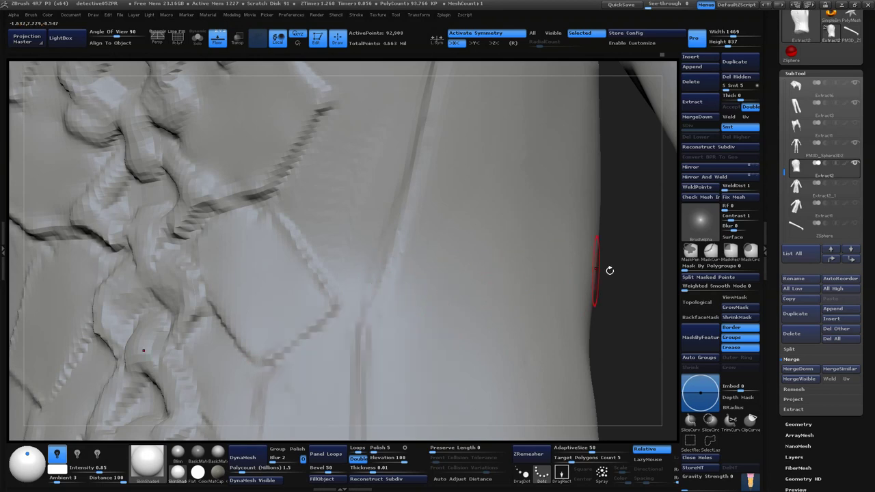
pyautogui.moveTo(609, 269); pyautogui.dragTo(429, 296)
pyautogui.moveTo(26, 214); pyautogui.dragTo(263, 204)
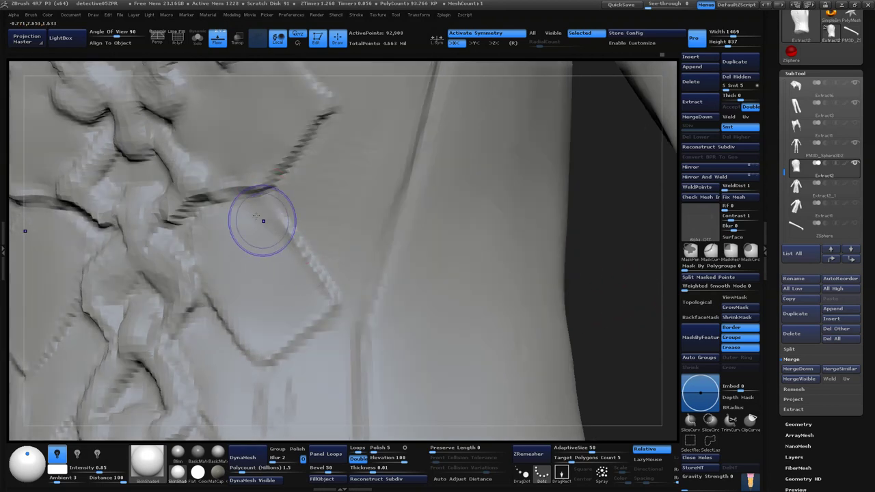
pyautogui.press('space')
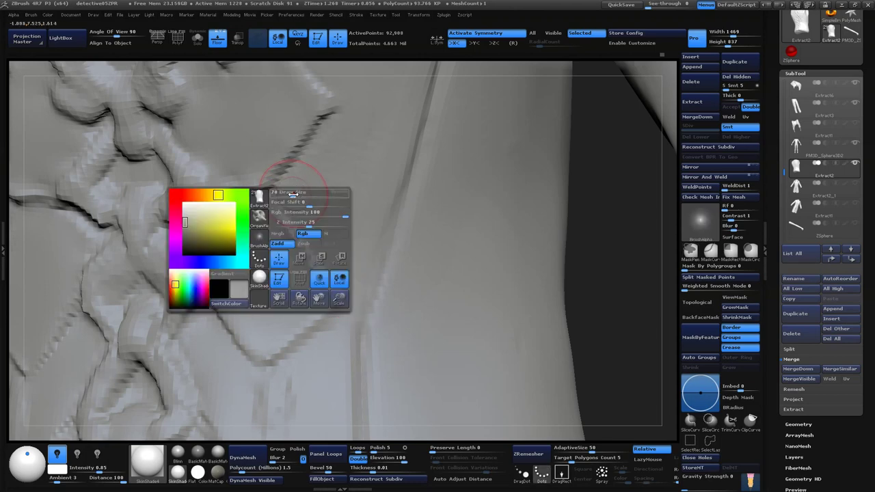
# - Shrink the brush and deepen the upper and lower diagonal seam grooves beside the lacing
pyautogui.moveTo(292, 195); pyautogui.dragTo(284, 196)
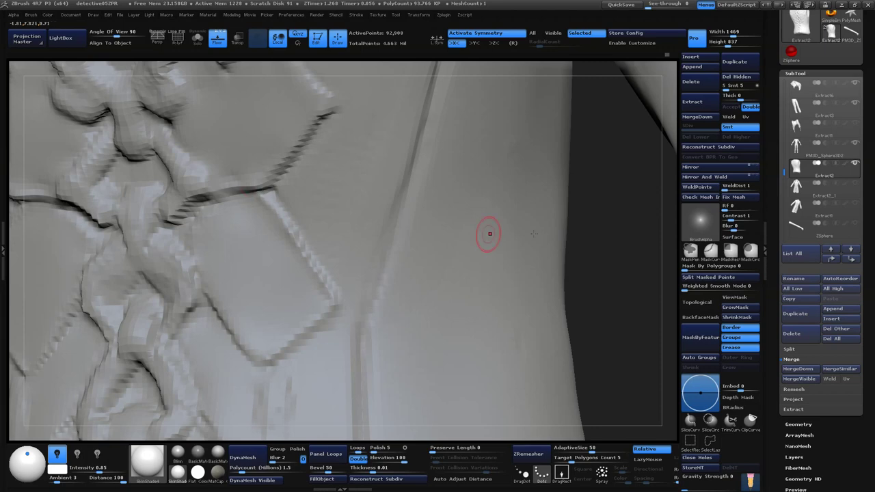
pyautogui.moveTo(600, 266); pyautogui.dragTo(344, 275)
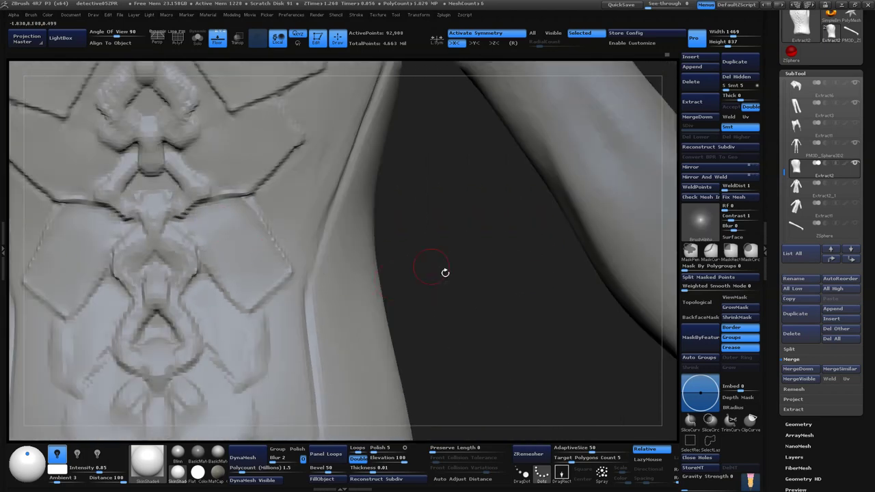
pyautogui.moveTo(445, 272)
pyautogui.keyDown('alt'); pyautogui.mouseDown()
pyautogui.moveTo(467, 335)
pyautogui.moveTo(412, 254)
pyautogui.mouseUp(); pyautogui.keyUp('alt')
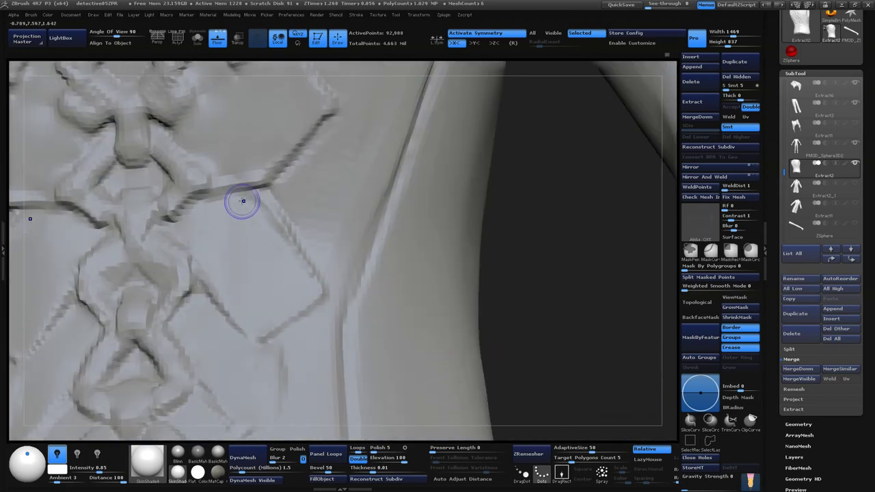
pyautogui.moveTo(243, 200)
pyautogui.keyDown('alt'); pyautogui.mouseDown()
pyautogui.moveTo(496, 308)
pyautogui.moveTo(509, 327)
pyautogui.mouseUp(); pyautogui.keyUp('alt')
pyautogui.keyDown('alt'); pyautogui.moveTo(310, 263); pyautogui.dragTo(336, 363); pyautogui.keyUp('alt')
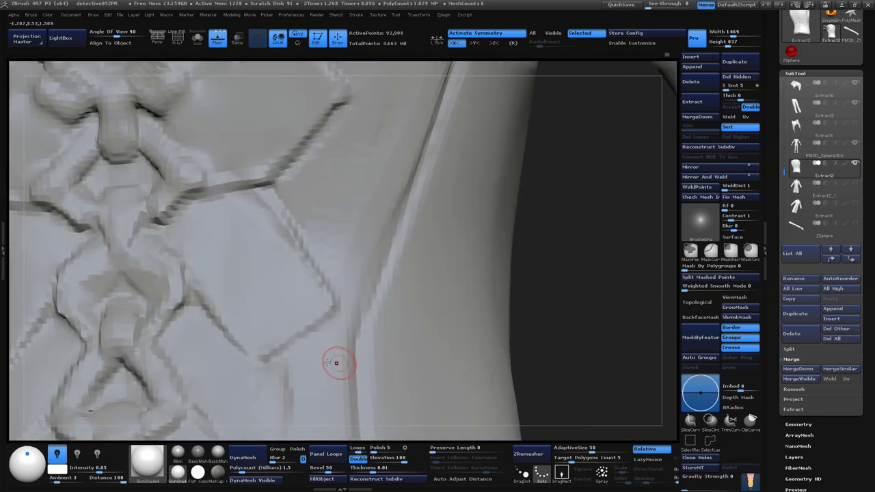
pyautogui.keyDown('alt'); pyautogui.moveTo(390, 299); pyautogui.dragTo(292, 348); pyautogui.keyUp('alt')
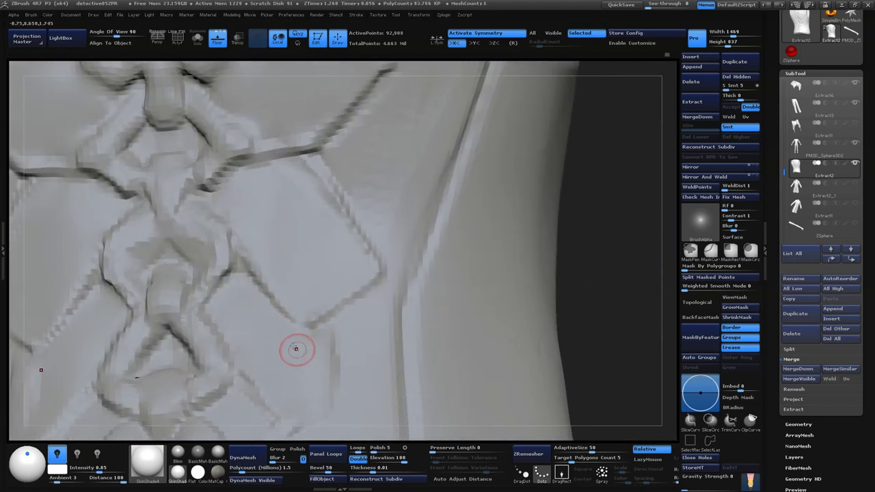
pyautogui.keyDown('alt'); pyautogui.moveTo(351, 297); pyautogui.dragTo(388, 260); pyautogui.keyUp('alt')
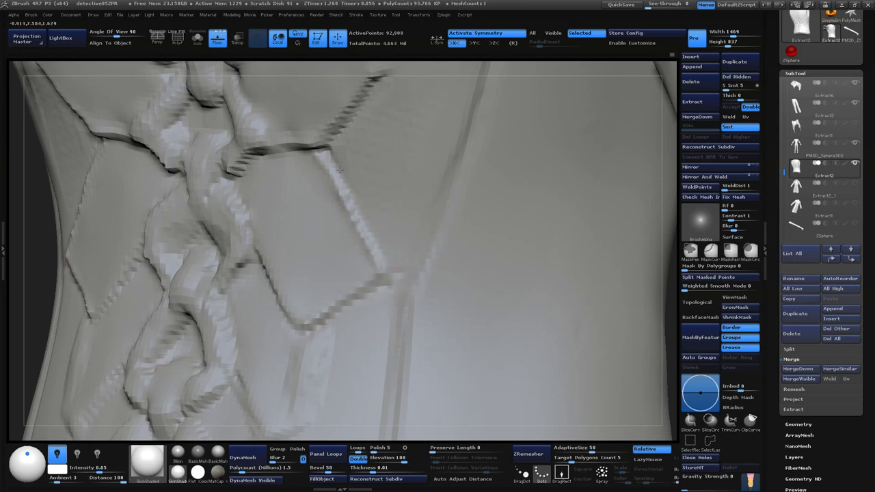
pyautogui.press('space')
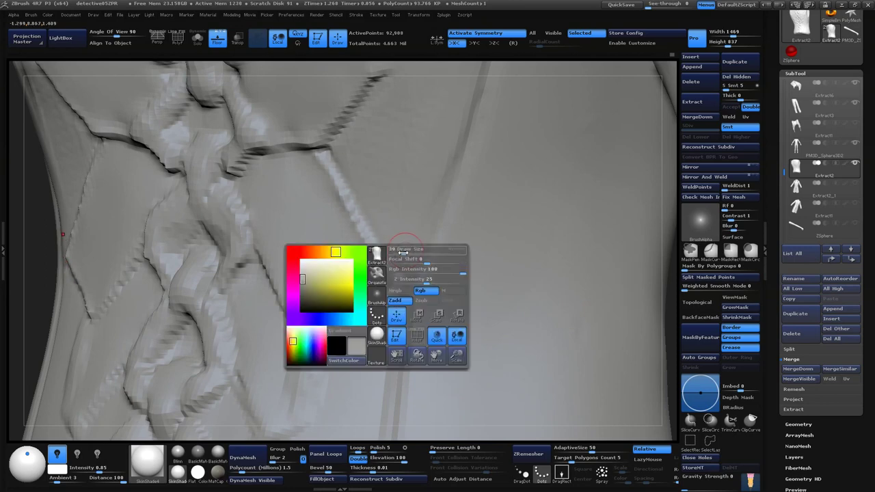
pyautogui.moveTo(312, 314)
pyautogui.mouseDown()
pyautogui.moveTo(368, 249)
pyautogui.moveTo(347, 216)
pyautogui.mouseUp()
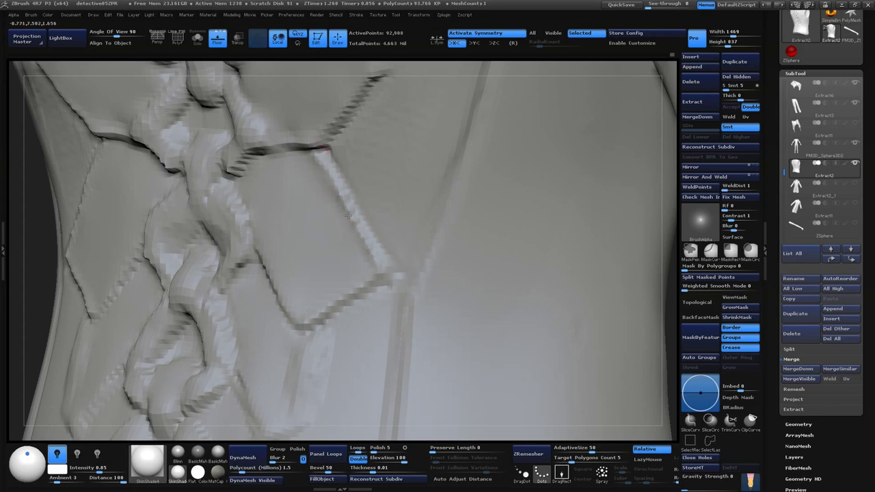
pyautogui.moveTo(267, 335); pyautogui.dragTo(307, 307)
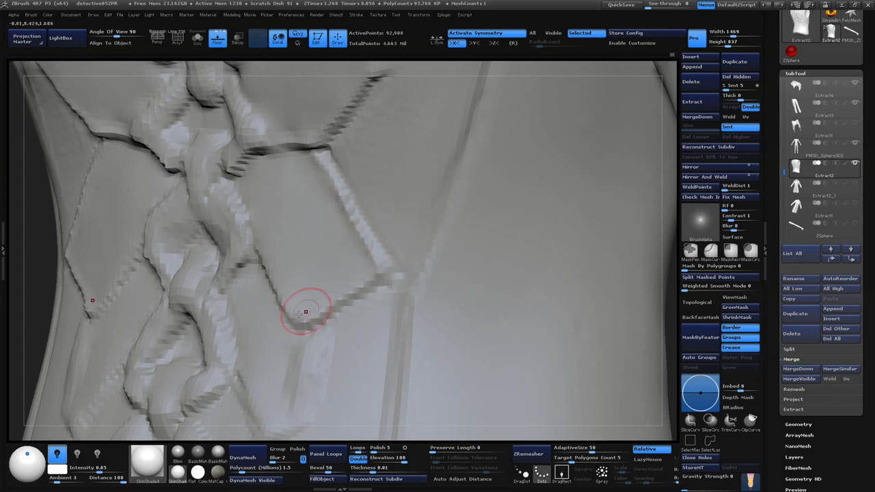
# - Carve a vertical groove below the zigzag and extend it downward toward the lower lobes
pyautogui.moveTo(666, 278)
pyautogui.mouseDown()
pyautogui.moveTo(537, 314)
pyautogui.moveTo(524, 274)
pyautogui.mouseUp()
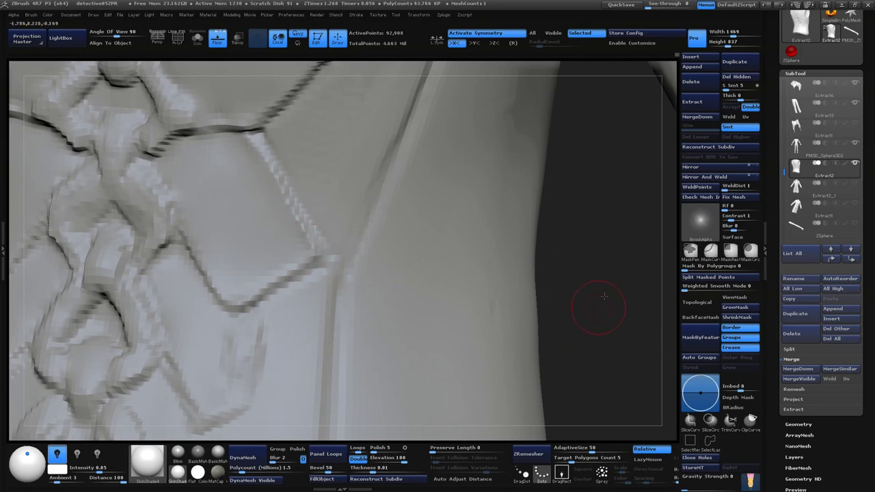
pyautogui.moveTo(598, 308); pyautogui.dragTo(289, 336)
pyautogui.moveTo(340, 305)
pyautogui.mouseDown()
pyautogui.moveTo(276, 347)
pyautogui.moveTo(234, 410)
pyautogui.moveTo(202, 426)
pyautogui.mouseUp()
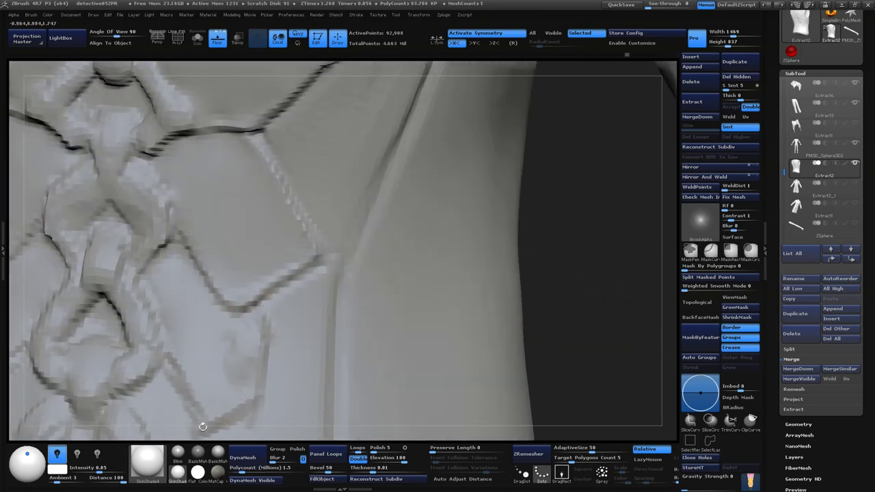
pyautogui.moveTo(575, 301)
pyautogui.mouseDown()
pyautogui.moveTo(268, 307)
pyautogui.moveTo(271, 369)
pyautogui.mouseUp()
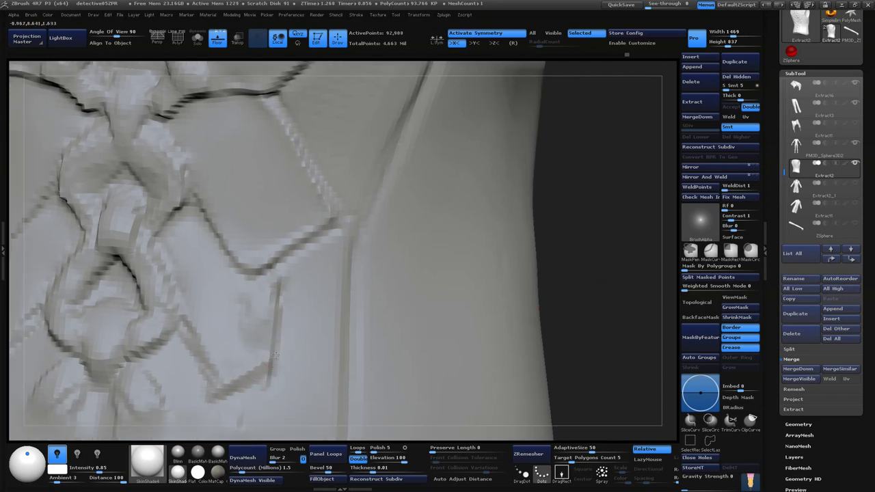
pyautogui.moveTo(588, 273); pyautogui.dragTo(328, 209)
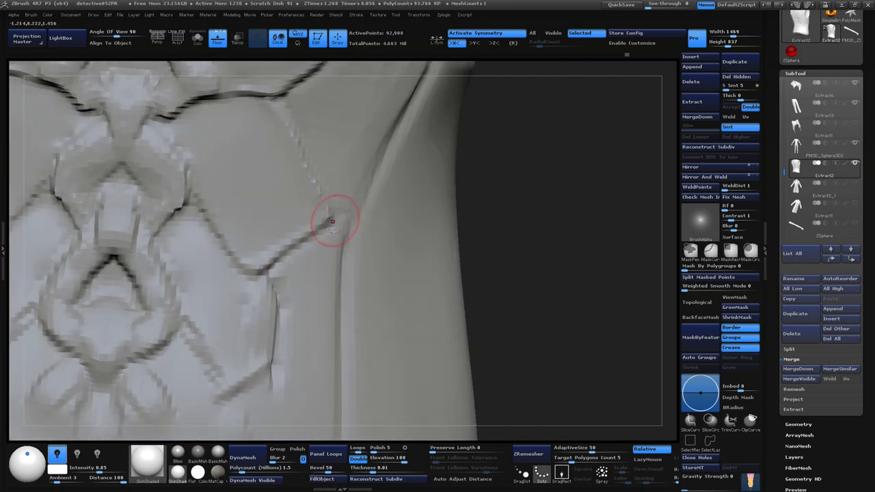
pyautogui.moveTo(559, 245); pyautogui.dragTo(289, 257)
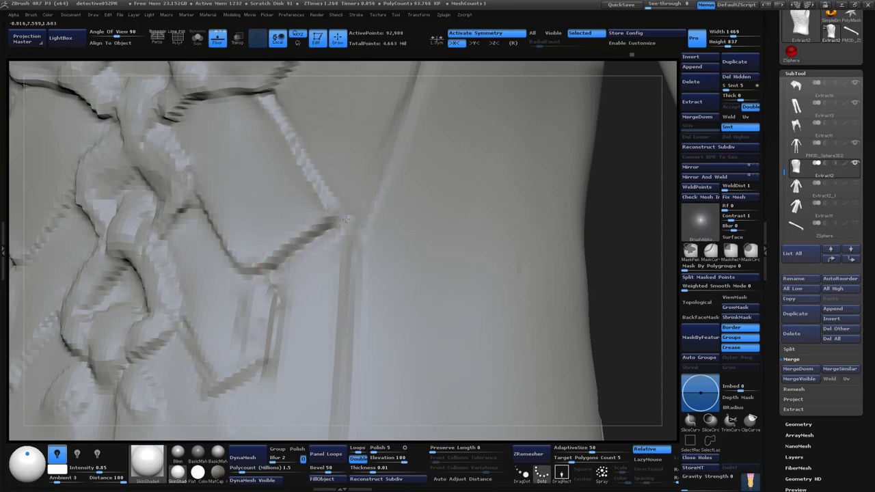
pyautogui.moveTo(607, 264)
pyautogui.mouseDown()
pyautogui.moveTo(536, 318)
pyautogui.moveTo(543, 336)
pyautogui.moveTo(510, 278)
pyautogui.moveTo(318, 287)
pyautogui.mouseUp()
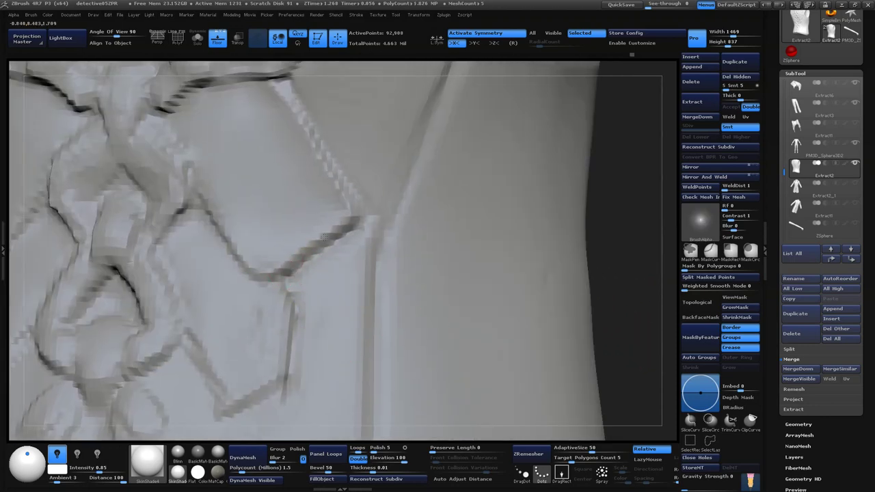
pyautogui.moveTo(598, 292); pyautogui.dragTo(610, 279)
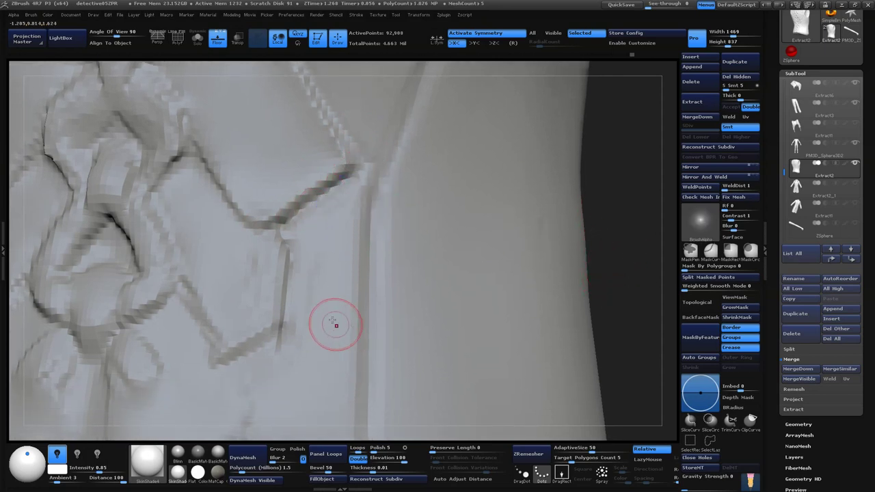
pyautogui.moveTo(278, 255); pyautogui.dragTo(283, 280)
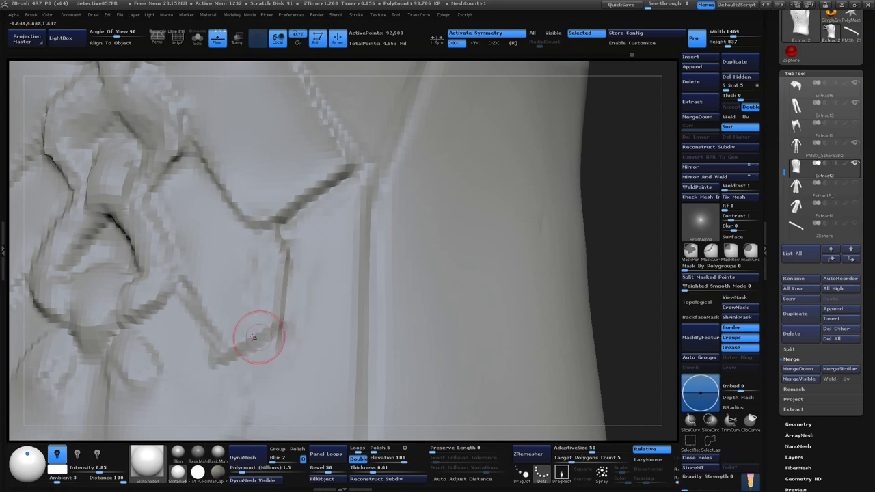
pyautogui.moveTo(284, 236); pyautogui.dragTo(280, 356)
# - Carve and deepen a diagonal groove running down-left from the vertical groove
pyautogui.moveTo(283, 358); pyautogui.dragTo(319, 220, button='right')
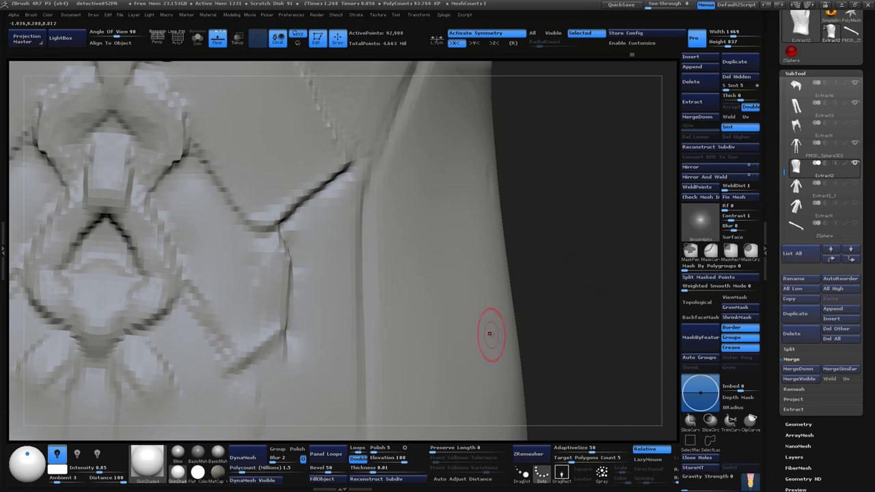
pyautogui.moveTo(490, 333); pyautogui.dragTo(260, 342, button='right')
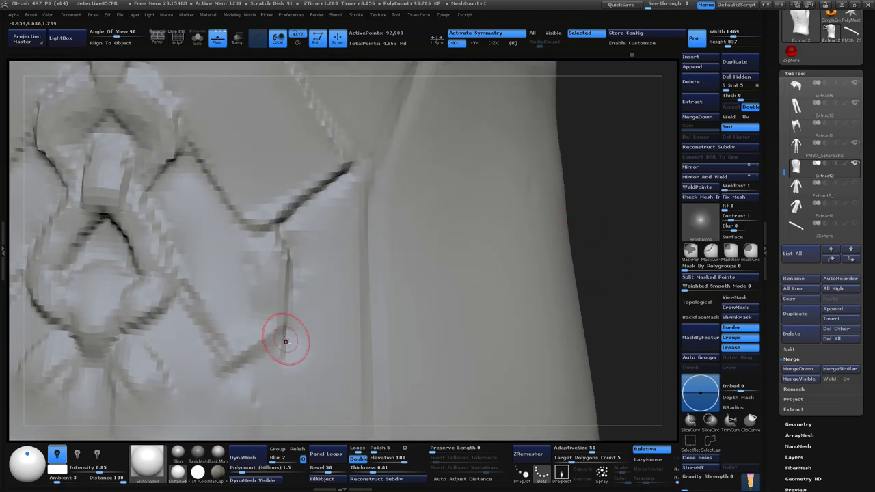
pyautogui.moveTo(285, 340); pyautogui.dragTo(222, 369)
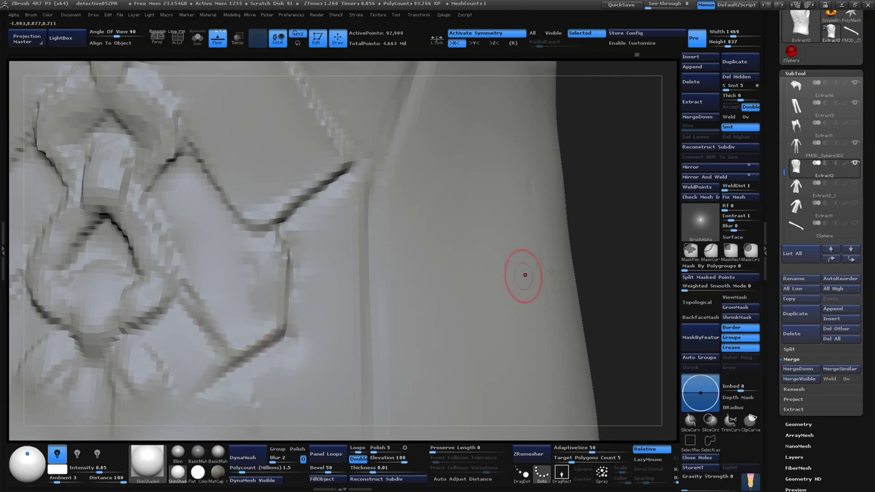
pyautogui.moveTo(523, 279); pyautogui.dragTo(201, 255, button='right')
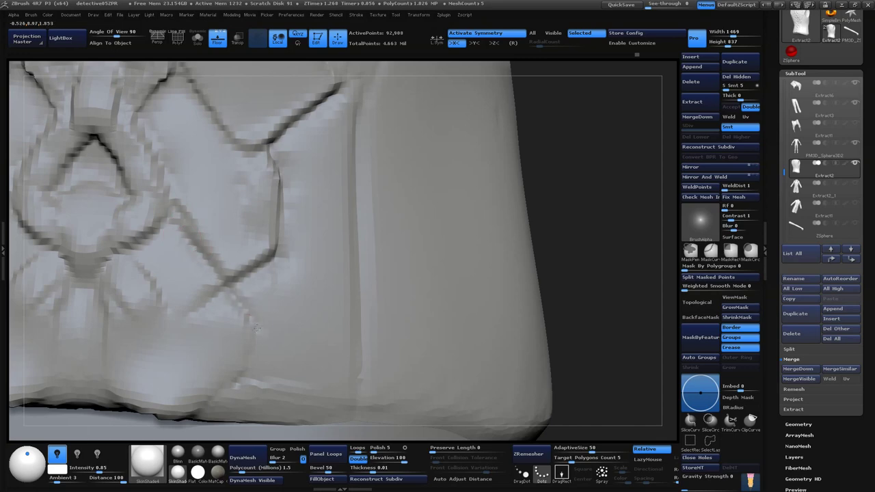
pyautogui.moveTo(453, 250); pyautogui.dragTo(280, 185, button='right')
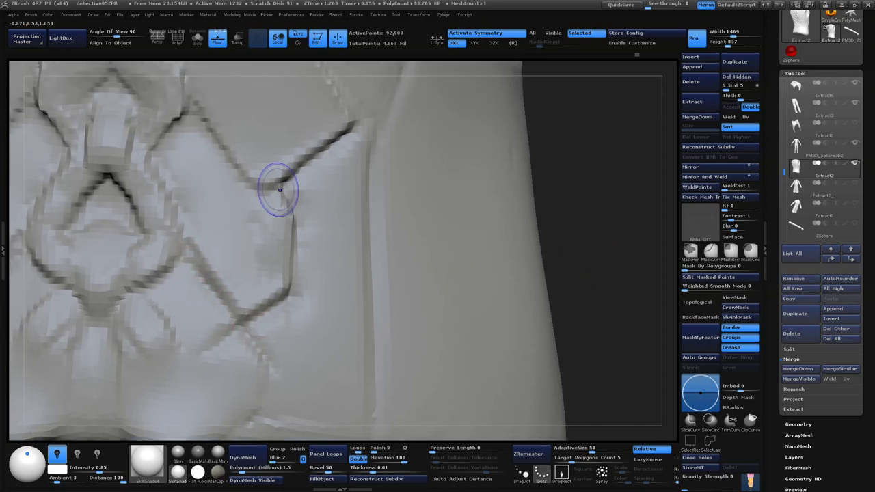
pyautogui.moveTo(258, 249); pyautogui.dragTo(505, 220, button='right')
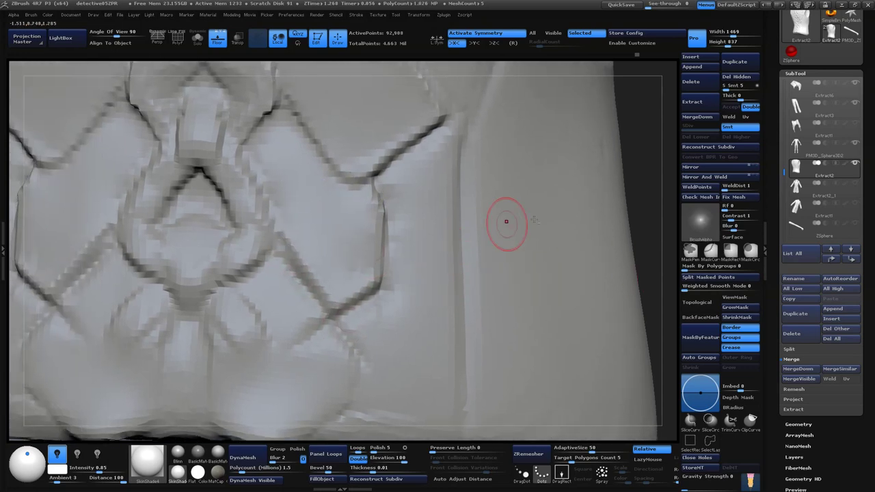
pyautogui.moveTo(297, 322)
pyautogui.mouseDown()
pyautogui.moveTo(297, 332)
pyautogui.moveTo(312, 328)
pyautogui.mouseUp()
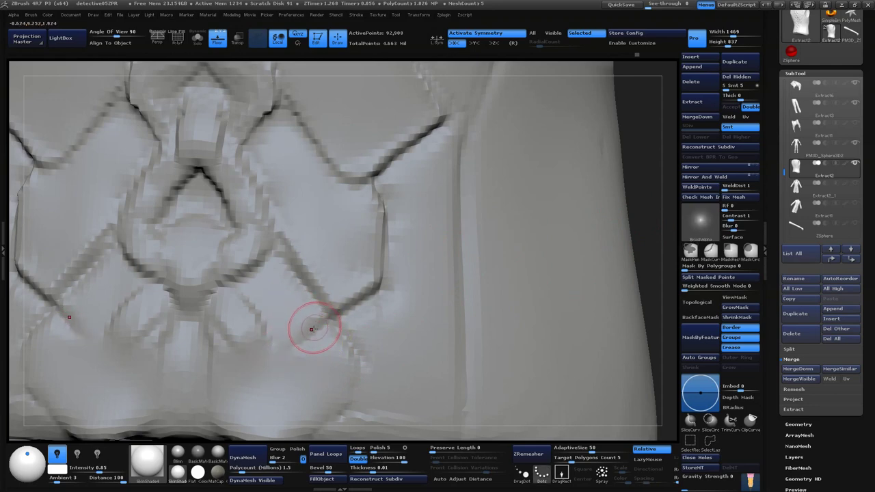
pyautogui.moveTo(303, 293); pyautogui.dragTo(332, 312)
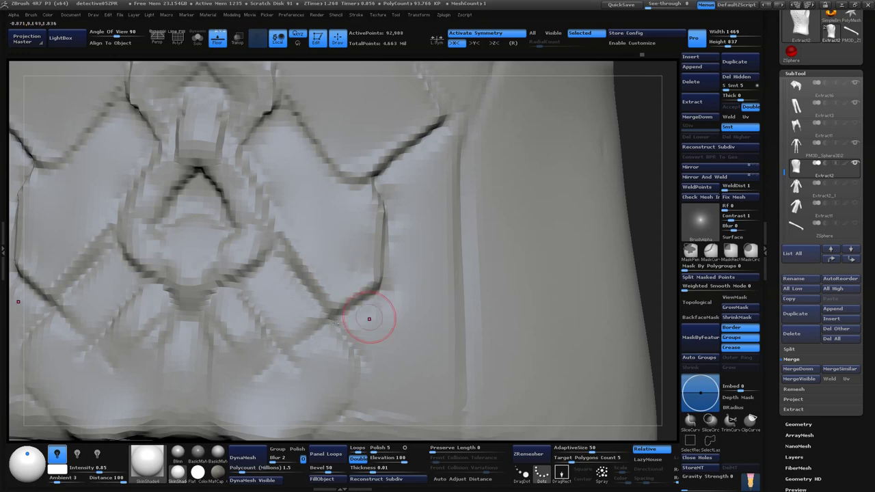
pyautogui.moveTo(641, 227); pyautogui.dragTo(400, 235)
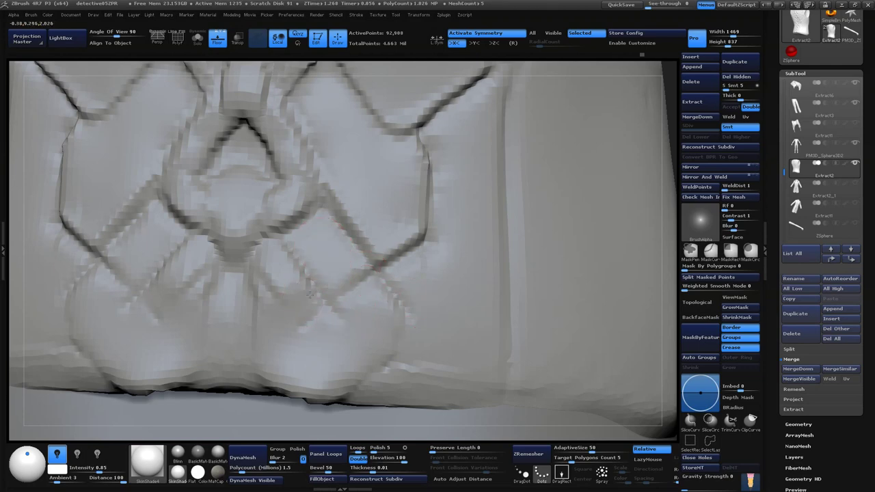
# - Carve creases along the lower lobes' bottom edge and between the two lobes
pyautogui.moveTo(370, 273)
pyautogui.mouseDown()
pyautogui.moveTo(380, 364)
pyautogui.moveTo(354, 385)
pyautogui.mouseUp()
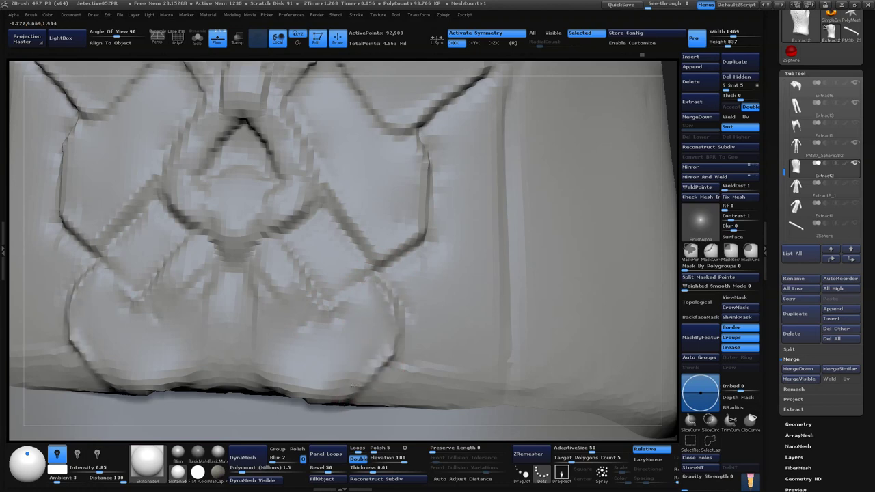
pyautogui.moveTo(261, 367)
pyautogui.mouseDown()
pyautogui.moveTo(301, 393)
pyautogui.moveTo(353, 401)
pyautogui.mouseUp()
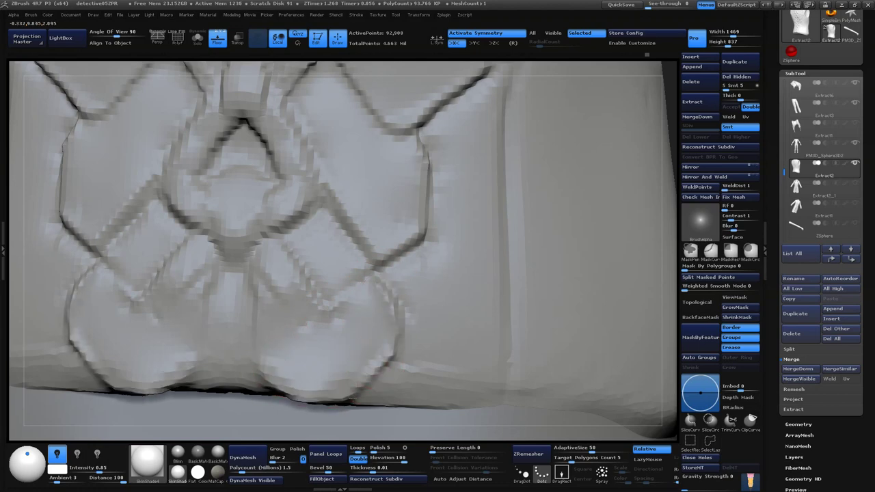
pyautogui.moveTo(260, 272); pyautogui.dragTo(254, 309)
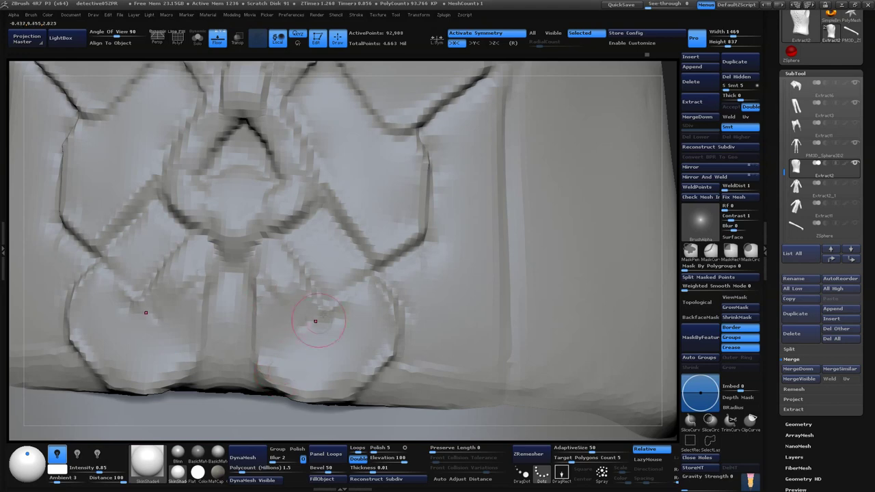
# - Smooth the lower lobes and central crease with an enlarged Smooth brush
pyautogui.press('shift')
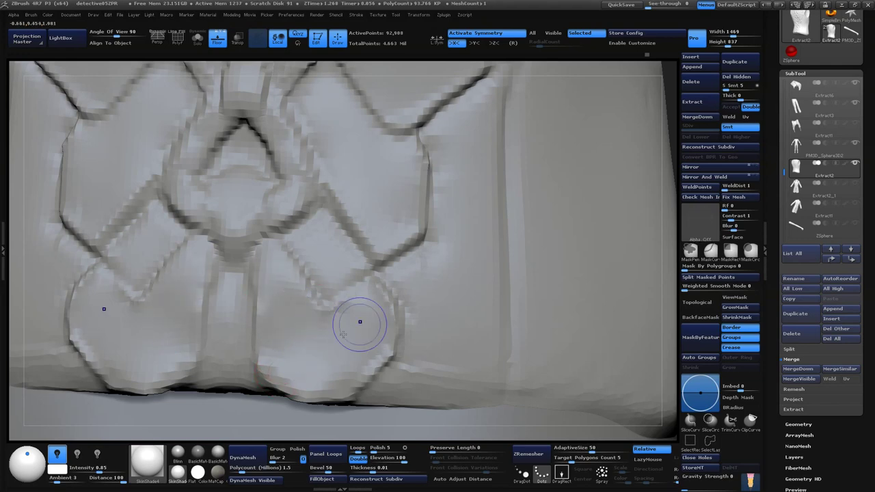
pyautogui.keyDown('shift'); pyautogui.moveTo(381, 332); pyautogui.dragTo(284, 307); pyautogui.keyUp('shift')
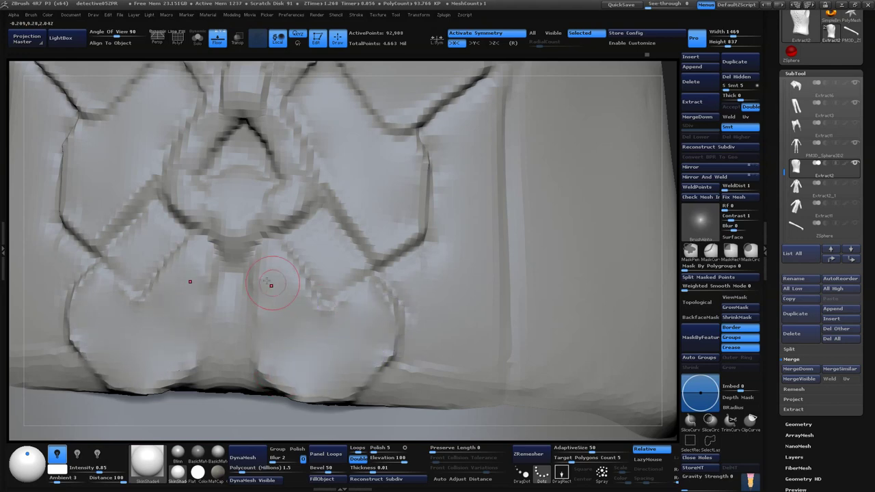
pyautogui.press('space')
pyautogui.moveTo(351, 281); pyautogui.dragTo(328, 279)
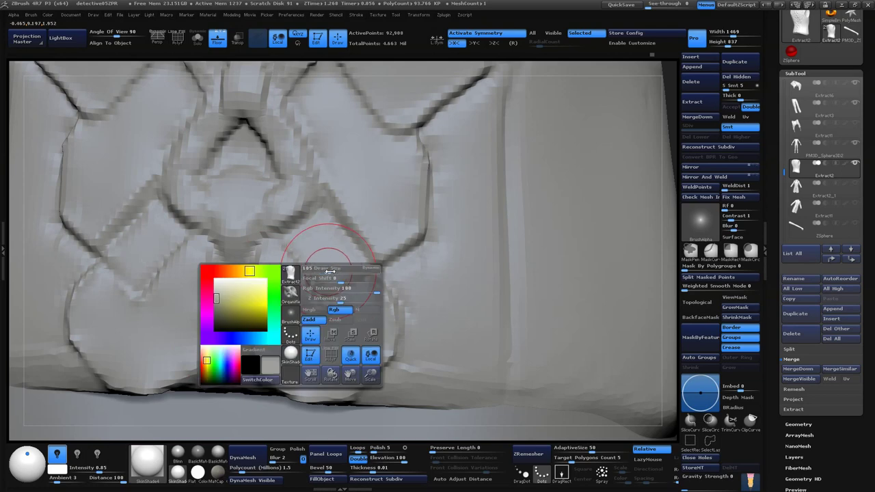
pyautogui.moveTo(261, 365)
pyautogui.keyDown('shift'); pyautogui.mouseDown()
pyautogui.moveTo(328, 420)
pyautogui.moveTo(404, 386)
pyautogui.moveTo(386, 391)
pyautogui.mouseUp(); pyautogui.keyUp('shift')
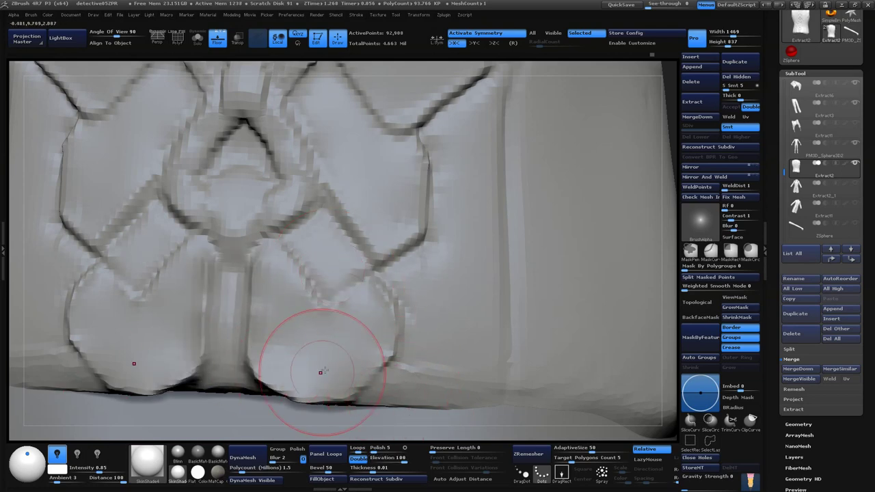
pyautogui.press('space')
pyautogui.moveTo(329, 340); pyautogui.dragTo(357, 319)
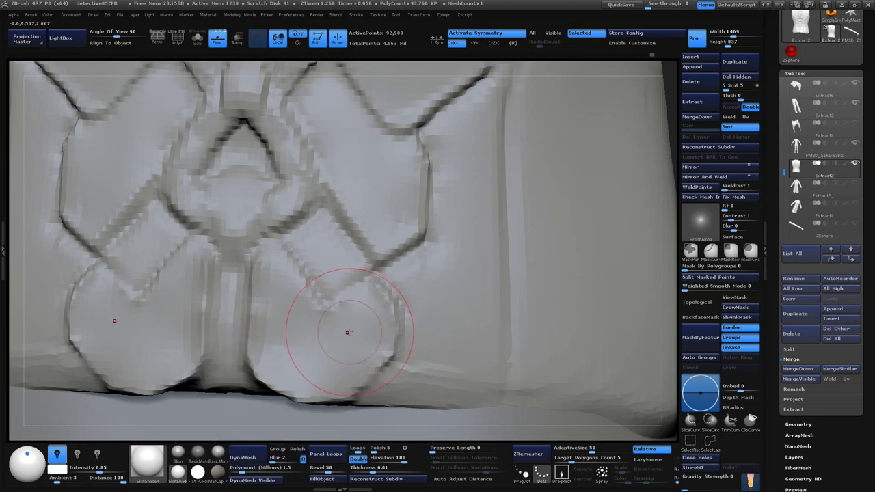
# - With the Dam_Standard brush, fill the crease between the lobes and reshape their outer edges and tips
pyautogui.press('b')
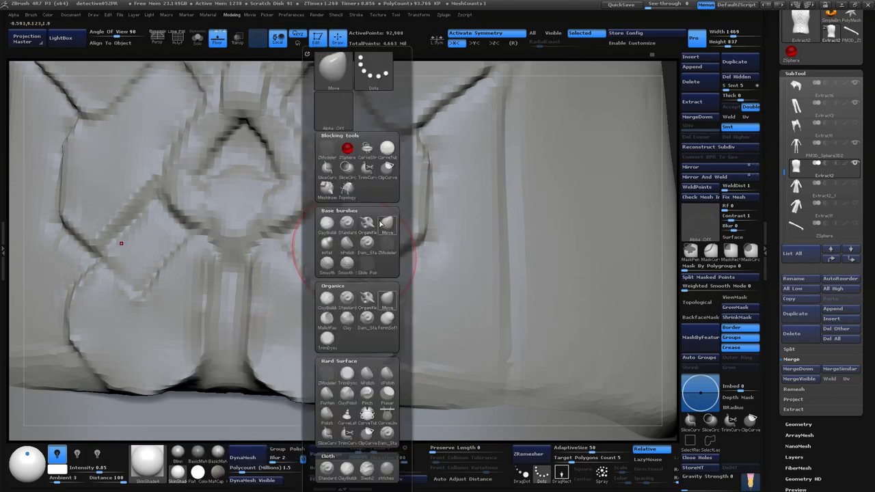
pyautogui.press('d')
pyautogui.press('s')
pyautogui.moveTo(241, 355); pyautogui.dragTo(244, 273)
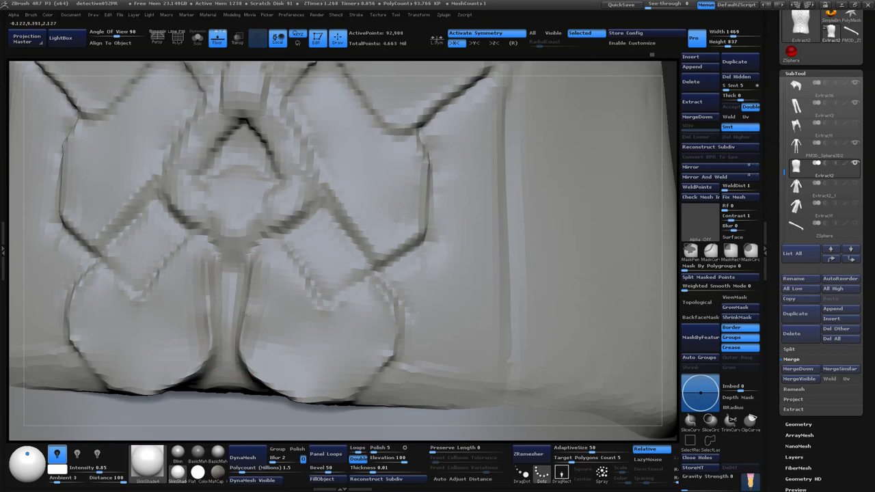
pyautogui.moveTo(351, 352)
pyautogui.mouseDown()
pyautogui.moveTo(417, 356)
pyautogui.moveTo(420, 335)
pyautogui.mouseUp()
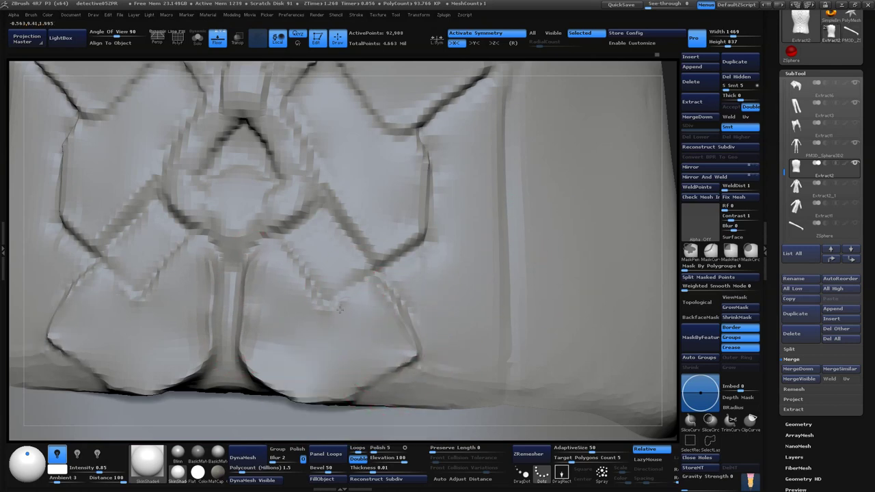
pyautogui.keyDown('alt'); pyautogui.moveTo(645, 253); pyautogui.dragTo(200, 351); pyautogui.keyUp('alt')
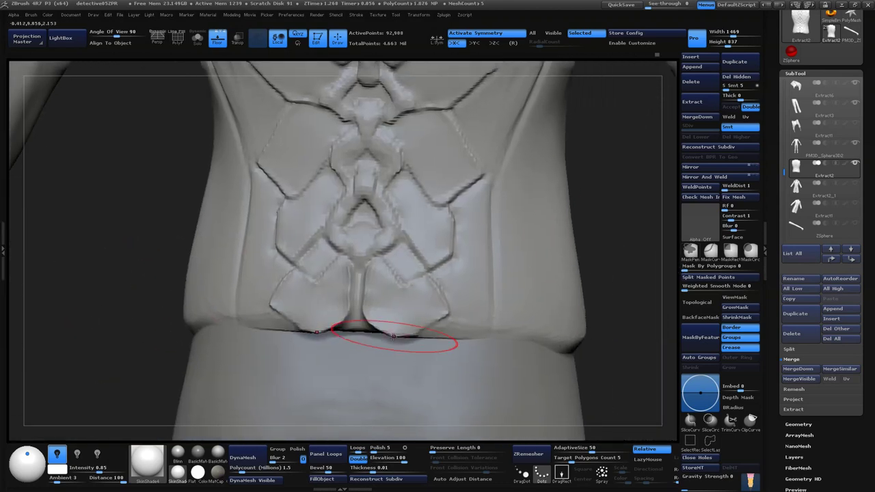
pyautogui.moveTo(372, 328); pyautogui.dragTo(401, 312)
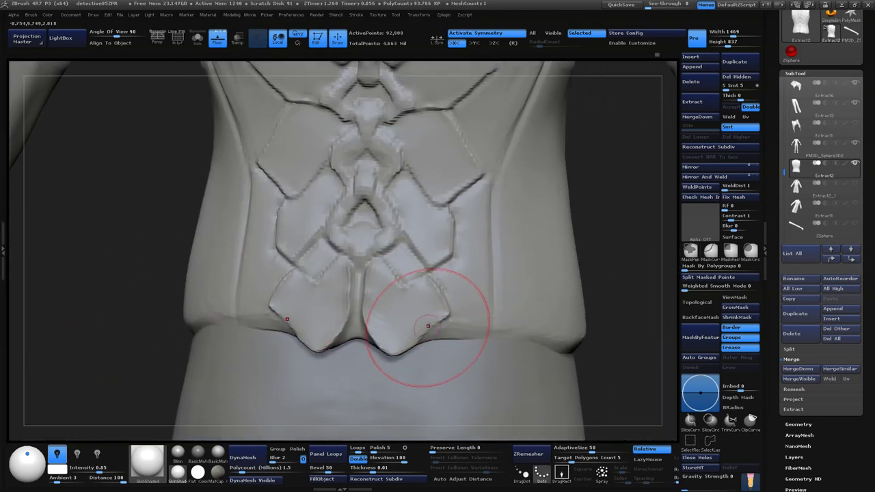
# - Refine the lower lobe tips, then smooth the lobe's side crease with a smaller brush
pyautogui.keyDown('alt'); pyautogui.moveTo(592, 311); pyautogui.dragTo(469, 322); pyautogui.keyUp('alt')
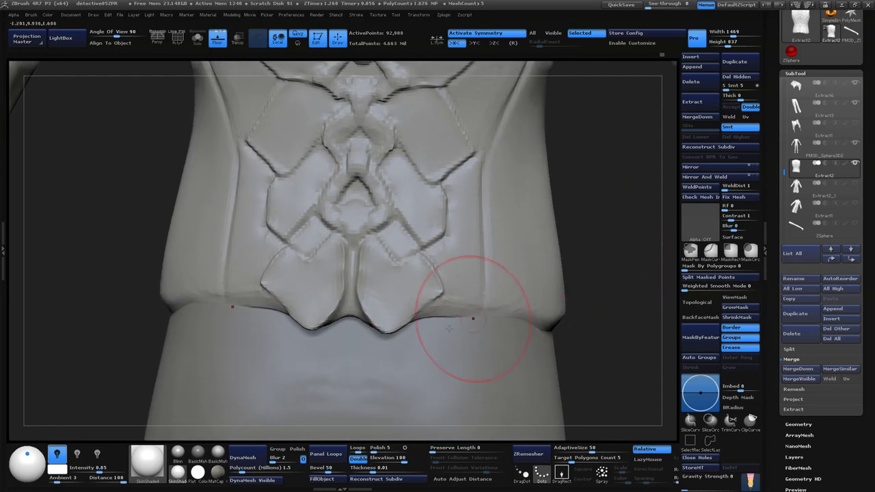
pyautogui.moveTo(402, 318)
pyautogui.mouseDown()
pyautogui.moveTo(352, 326)
pyautogui.moveTo(411, 280)
pyautogui.mouseUp()
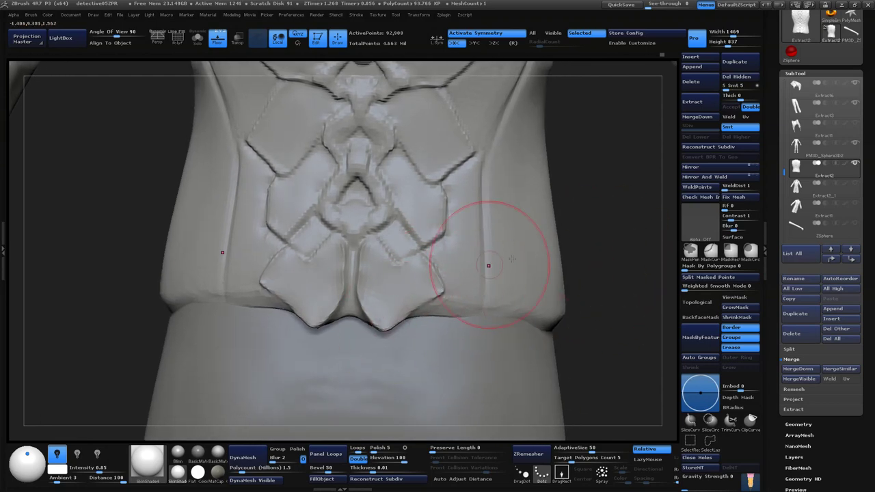
pyautogui.keyDown('alt'); pyautogui.moveTo(478, 253); pyautogui.dragTo(559, 223); pyautogui.keyUp('alt')
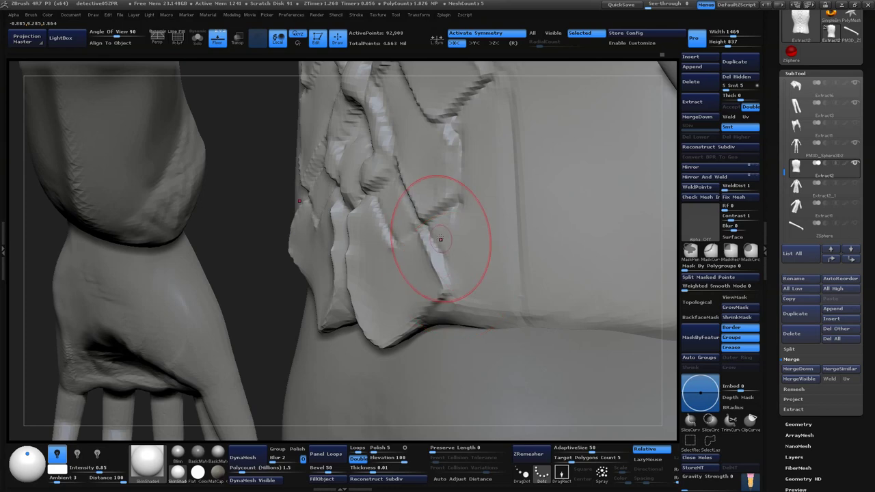
pyautogui.press('space')
pyautogui.moveTo(462, 223); pyautogui.dragTo(441, 223)
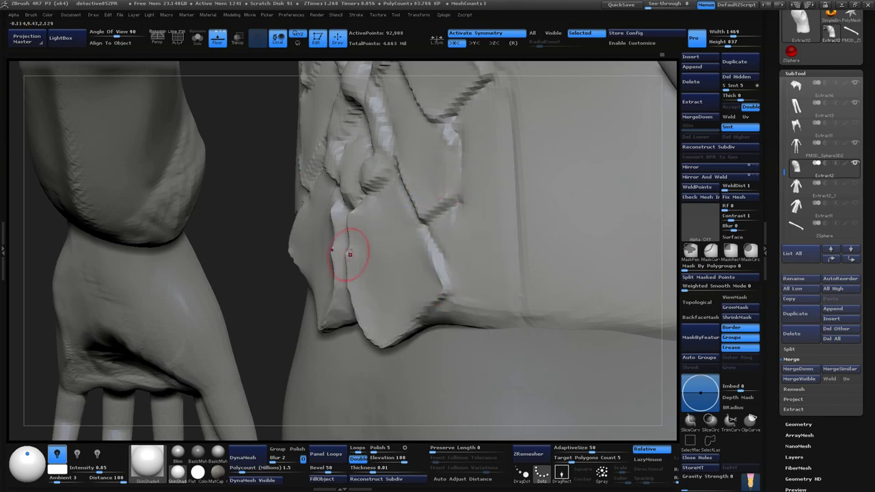
pyautogui.keyDown('shift'); pyautogui.moveTo(350, 254); pyautogui.dragTo(375, 338); pyautogui.keyUp('shift')
pyautogui.moveTo(230, 324); pyautogui.dragTo(260, 293)
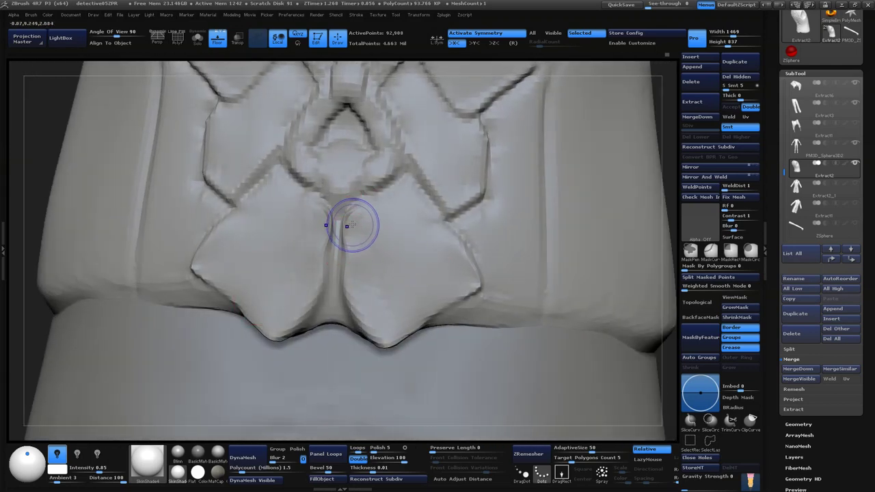
pyautogui.moveTo(676, 293)
pyautogui.keyDown('alt'); pyautogui.mouseDown()
pyautogui.moveTo(648, 246)
pyautogui.moveTo(602, 252)
pyautogui.moveTo(170, 375)
pyautogui.mouseUp(); pyautogui.keyUp('alt')
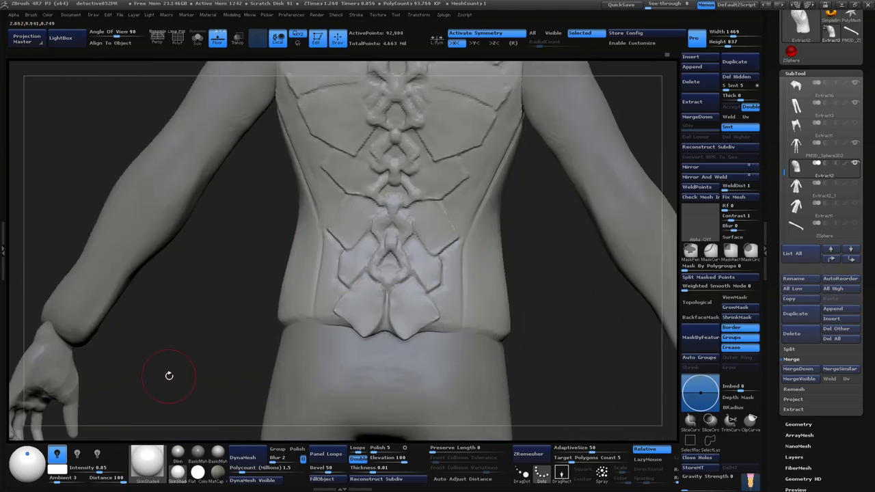
pyautogui.moveTo(556, 308)
pyautogui.mouseDown()
pyautogui.moveTo(557, 320)
pyautogui.moveTo(550, 278)
pyautogui.moveTo(582, 301)
pyautogui.mouseUp()
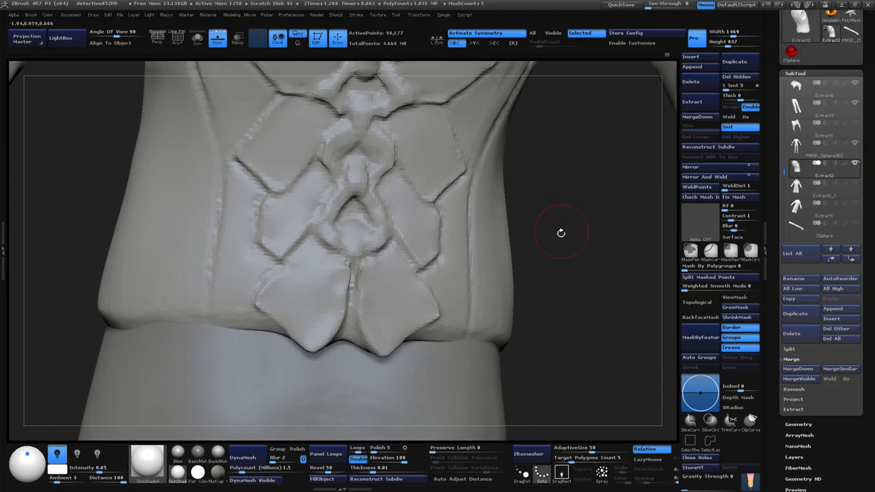
pyautogui.moveTo(560, 233); pyautogui.dragTo(595, 264)
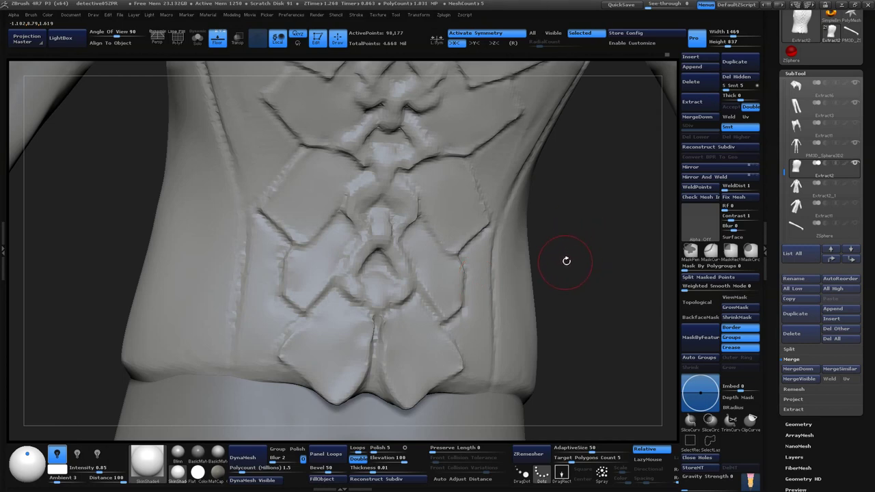
pyautogui.moveTo(566, 261); pyautogui.dragTo(542, 250)
pyautogui.moveTo(442, 277)
pyautogui.mouseDown()
pyautogui.moveTo(453, 263)
pyautogui.moveTo(527, 250)
pyautogui.mouseUp()
pyautogui.moveTo(549, 198); pyautogui.dragTo(422, 279)
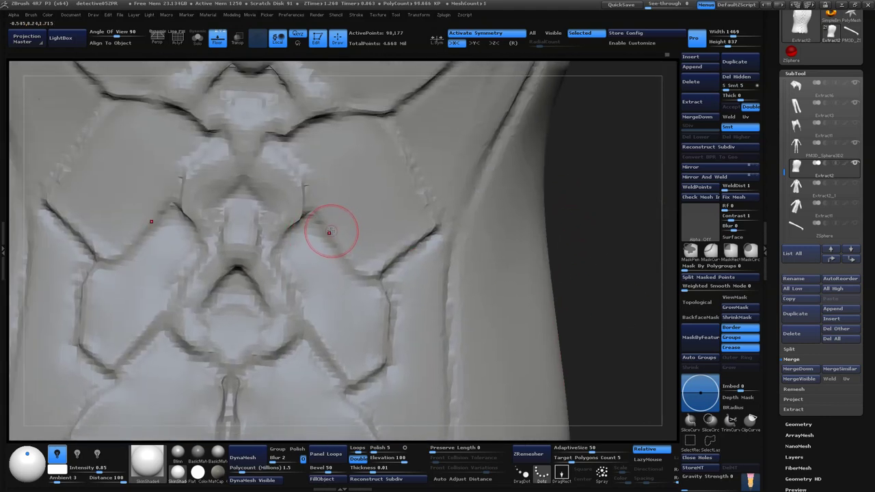
# - Pick a different sculpting brush from the brush library and frame the whole vest in view
pyautogui.press('b')
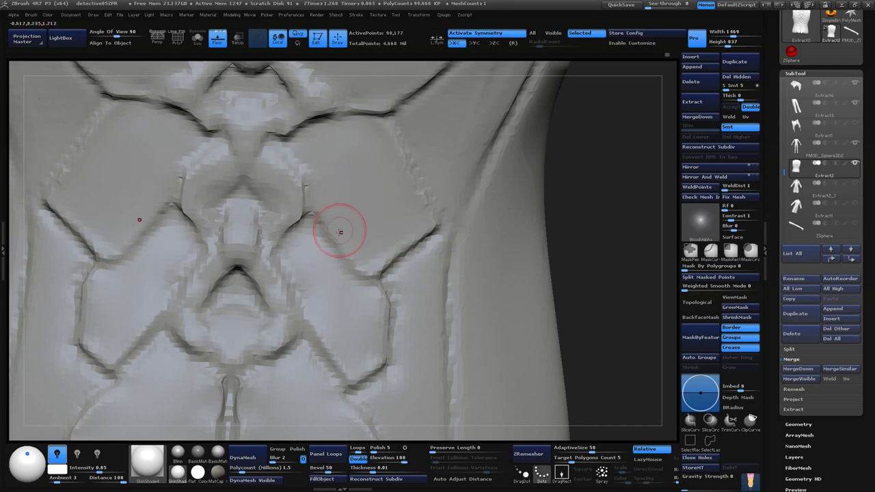
pyautogui.rightClick(334, 226)
pyautogui.press('b')
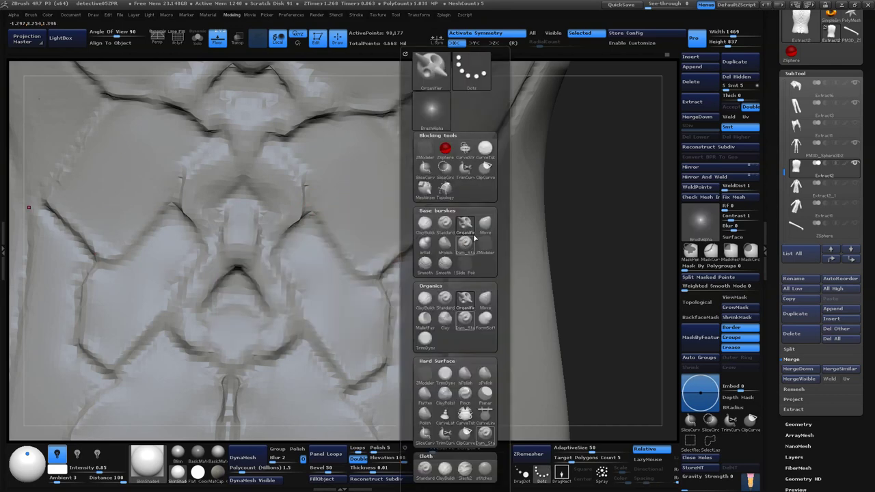
pyautogui.click(444, 222)
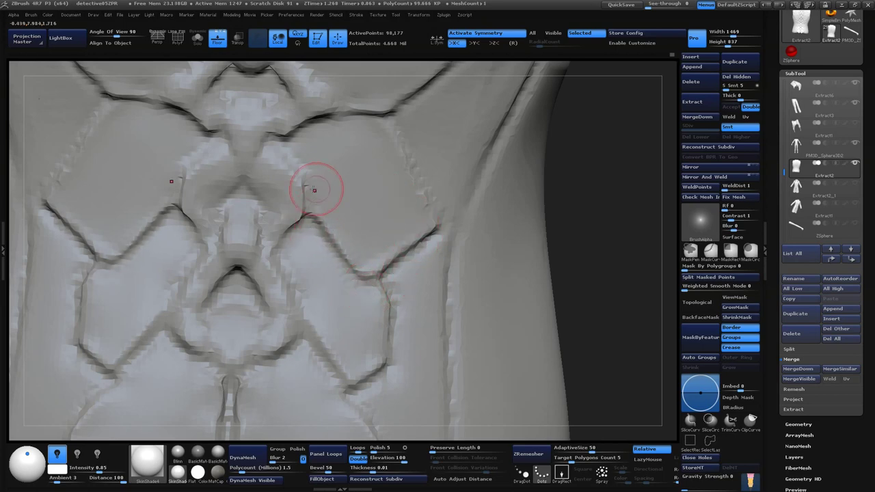
pyautogui.press('ctrl')
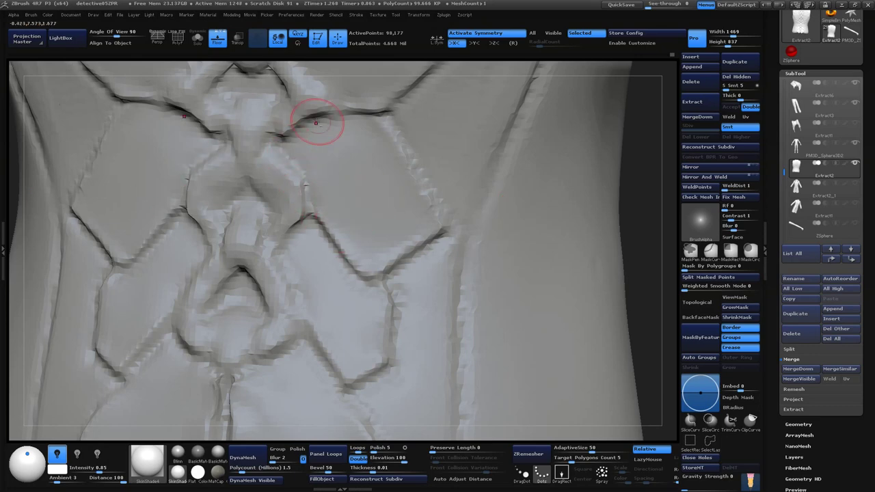
pyautogui.press('f')
pyautogui.keyDown('alt'); pyautogui.moveTo(629, 244); pyautogui.dragTo(556, 272); pyautogui.keyUp('alt')
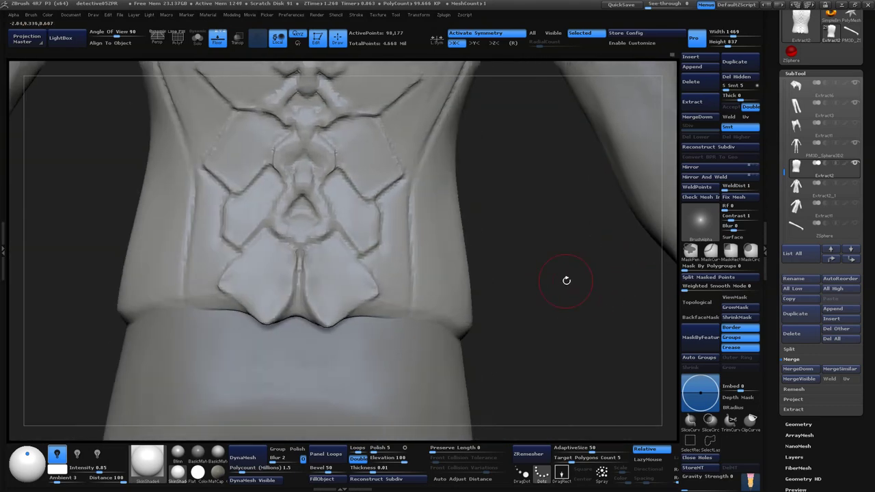
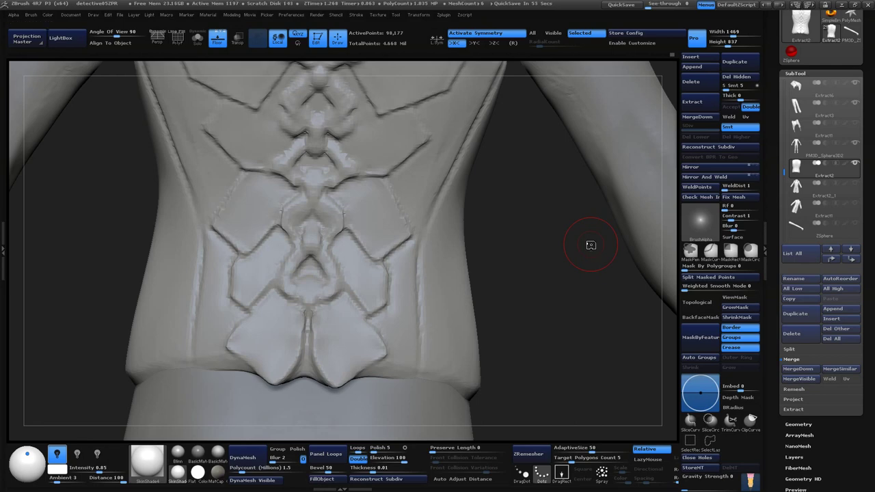
# - Pick a curve slicing brush and orbit around the vest's back lacing and side panel
pyautogui.moveTo(518, 321)
pyautogui.mouseDown()
pyautogui.moveTo(533, 306)
pyautogui.moveTo(504, 291)
pyautogui.moveTo(492, 266)
pyautogui.moveTo(367, 274)
pyautogui.mouseUp()
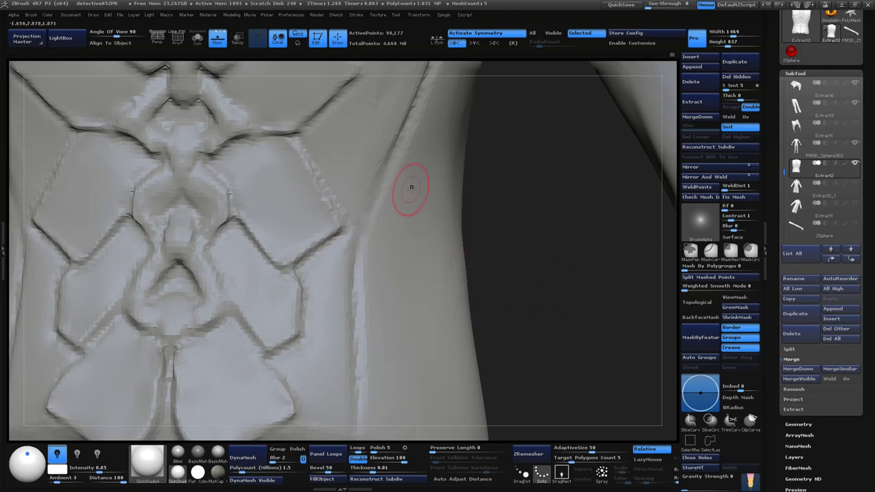
pyautogui.press('b')
pyautogui.click(381, 233)
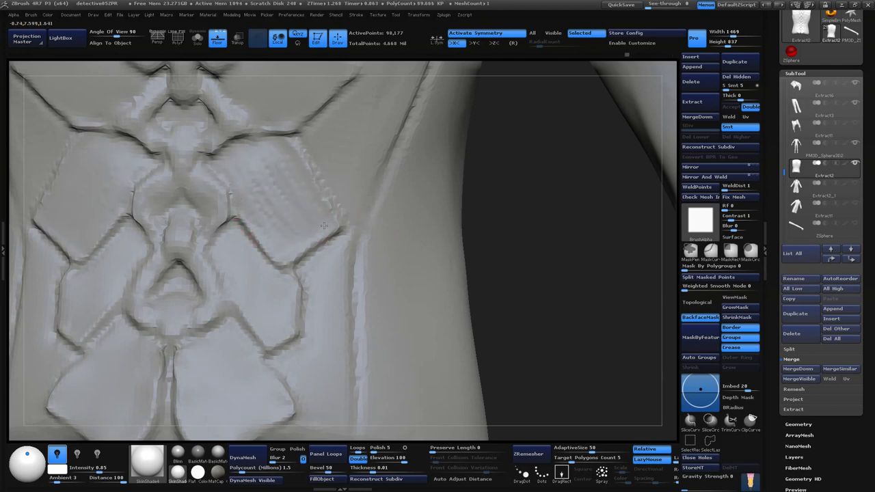
pyautogui.hotkey('ctrl', 'shift')
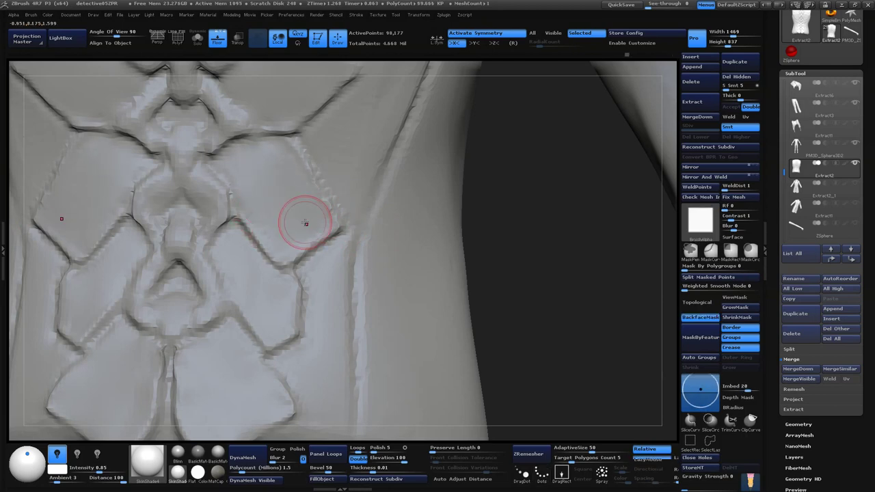
pyautogui.moveTo(479, 232)
pyautogui.mouseDown()
pyautogui.moveTo(535, 254)
pyautogui.moveTo(480, 260)
pyautogui.mouseUp()
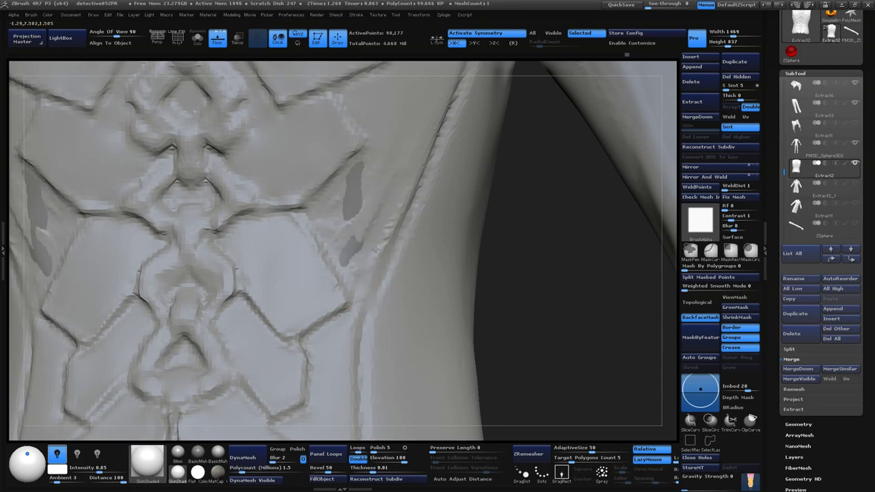
pyautogui.moveTo(414, 150); pyautogui.dragTo(524, 236)
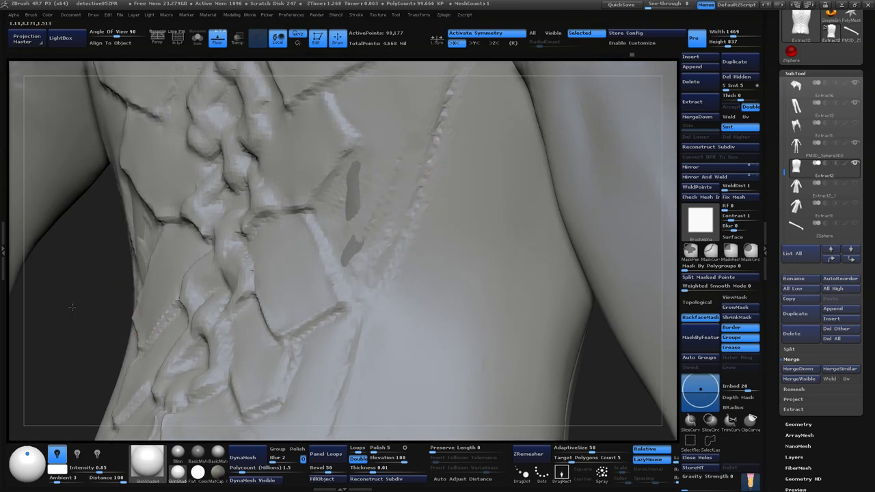
pyautogui.moveTo(72, 307); pyautogui.dragTo(422, 201)
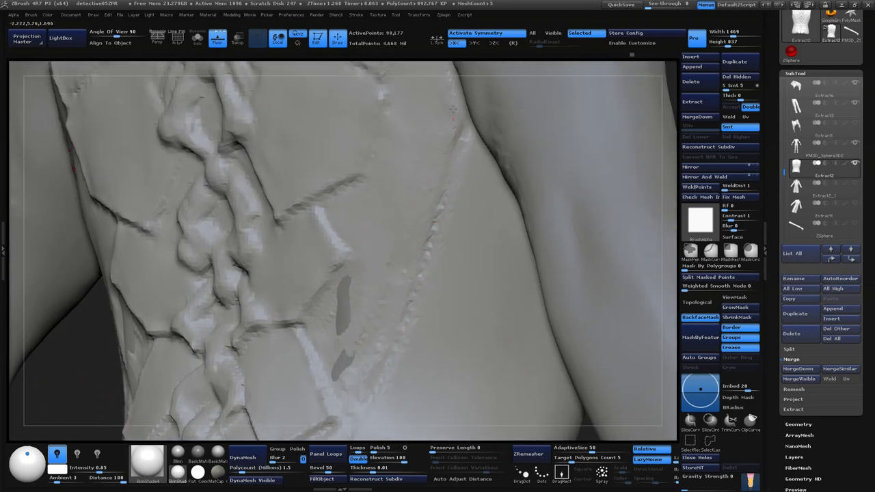
pyautogui.moveTo(97, 369); pyautogui.dragTo(312, 293)
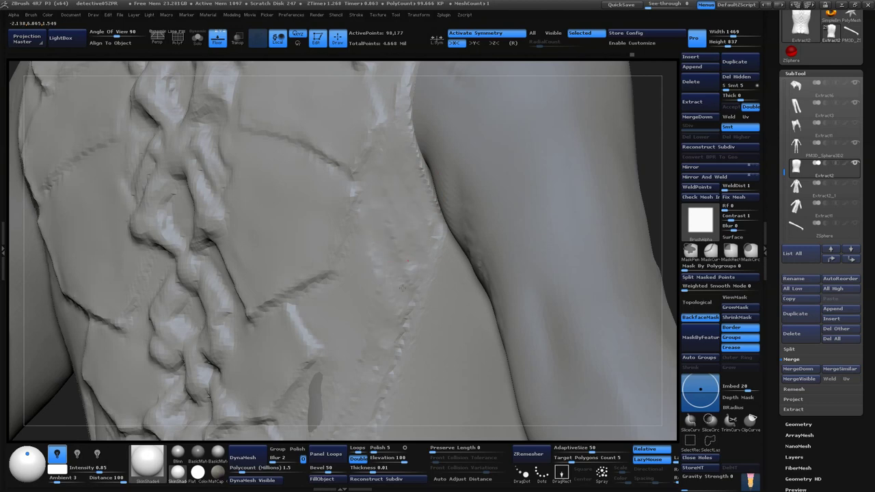
pyautogui.moveTo(447, 290); pyautogui.dragTo(350, 181)
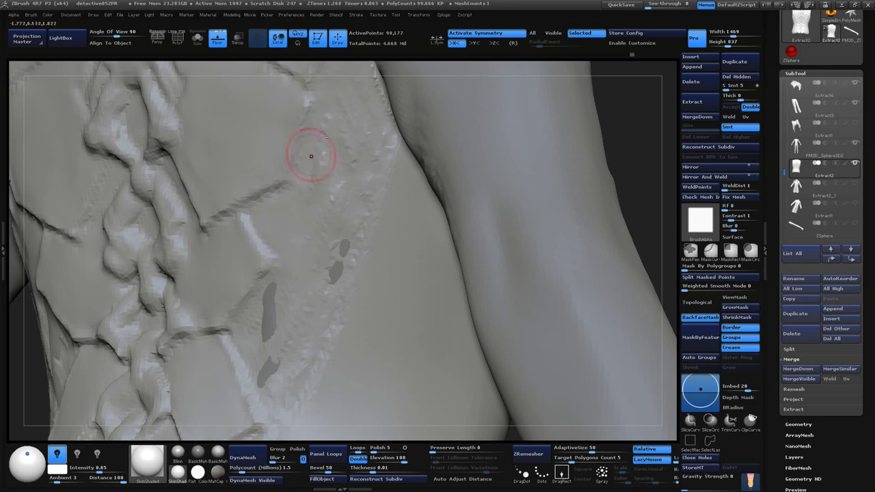
# - Remove the stray mask strokes on the vest side panel and show the whole upper back
pyautogui.keyDown('ctrl'); pyautogui.click(284, 240); pyautogui.keyUp('ctrl')
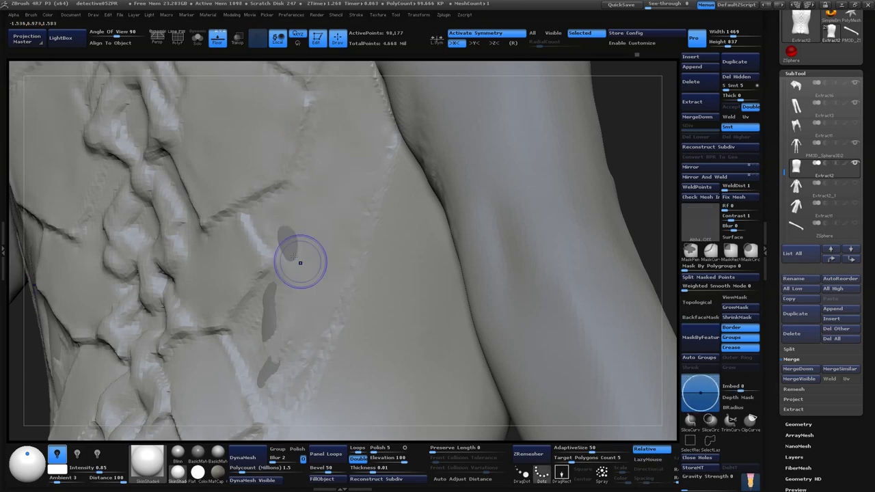
pyautogui.hotkey('ctrl', 'z')
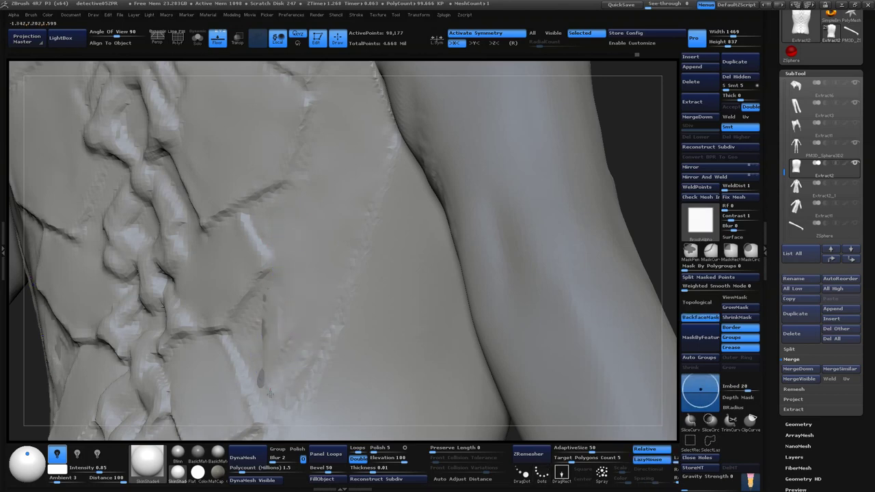
pyautogui.hotkey('ctrl', 'z')
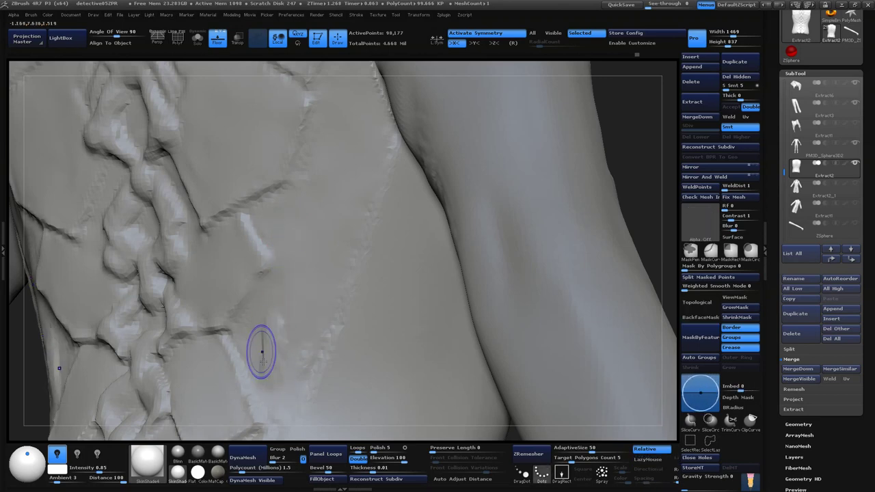
pyautogui.hotkey('ctrl', 'z')
pyautogui.moveTo(654, 156)
pyautogui.keyDown('alt'); pyautogui.mouseDown()
pyautogui.moveTo(510, 221)
pyautogui.moveTo(568, 178)
pyautogui.moveTo(542, 138)
pyautogui.mouseUp(); pyautogui.keyUp('alt')
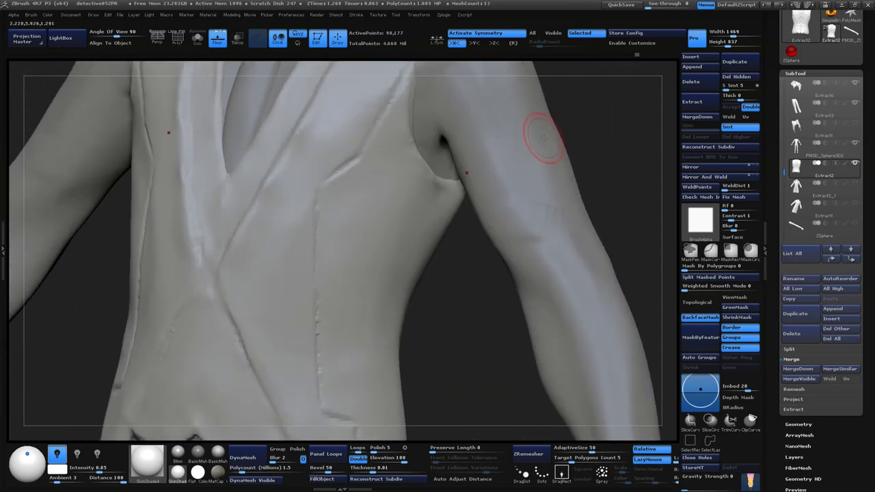
# - Switch to the sPolish smoothing brush and view the vest's back and shoulder
pyautogui.press('b')
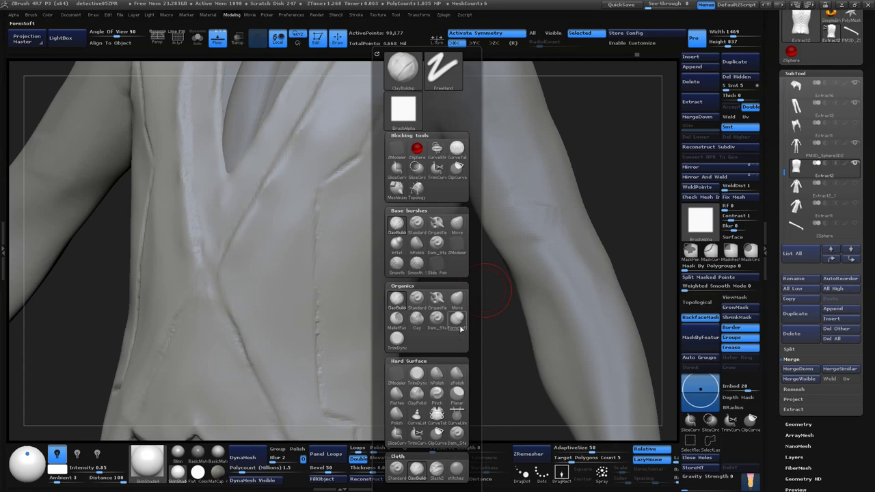
pyautogui.scroll(-3, 471, 360)
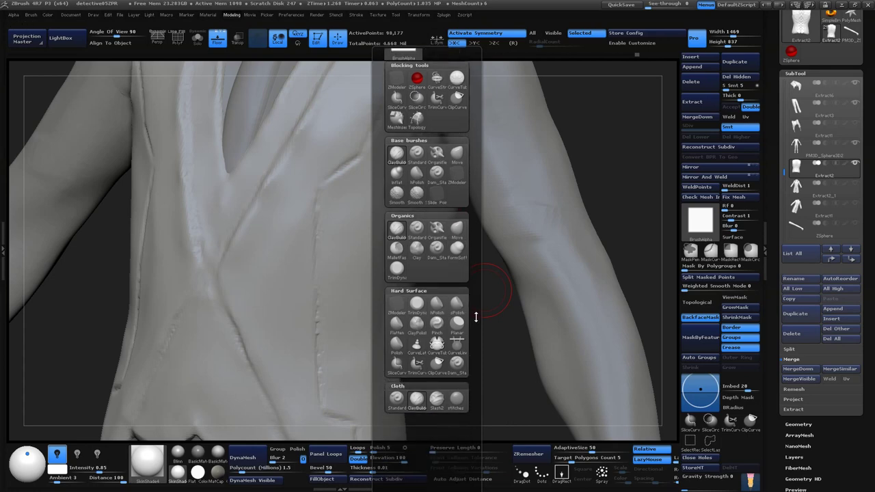
pyautogui.click(466, 311)
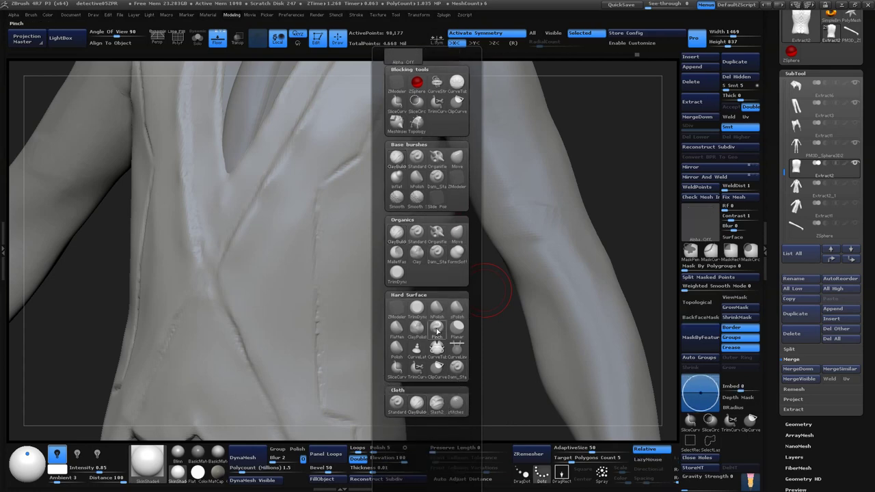
pyautogui.moveTo(466, 311); pyautogui.dragTo(337, 120)
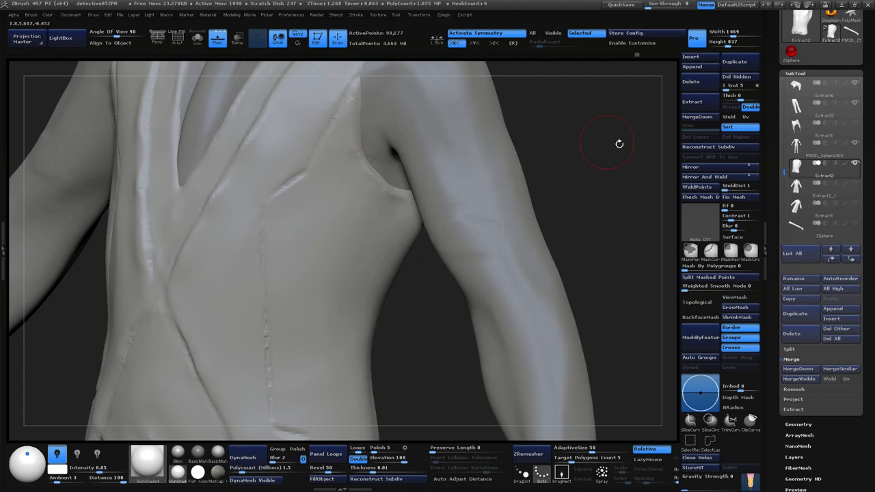
pyautogui.moveTo(619, 144); pyautogui.dragTo(313, 149)
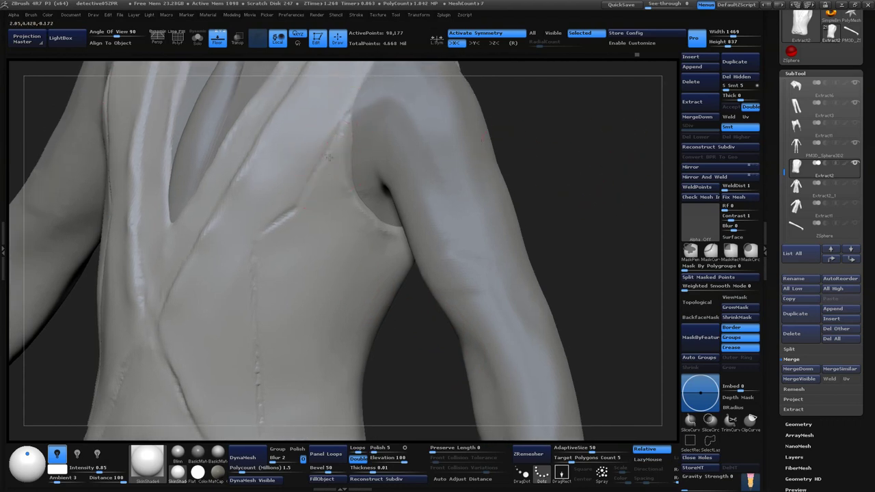
pyautogui.moveTo(312, 170); pyautogui.dragTo(304, 214)
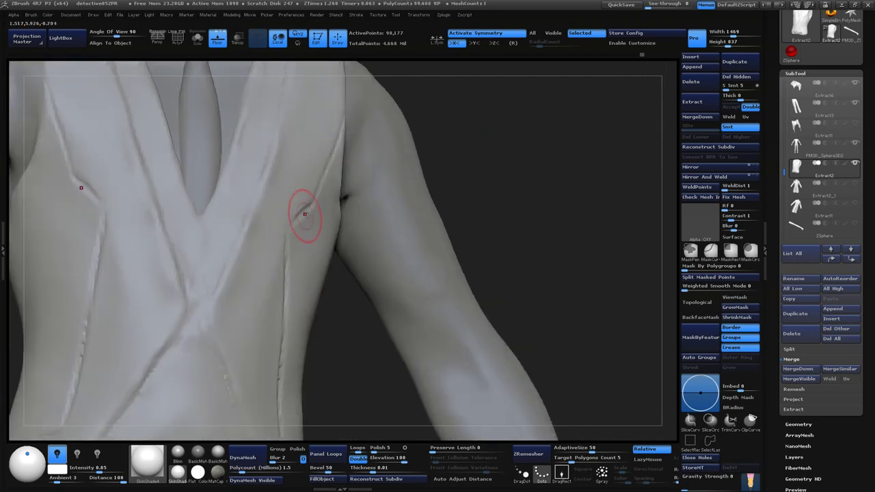
pyautogui.moveTo(524, 188); pyautogui.dragTo(406, 215)
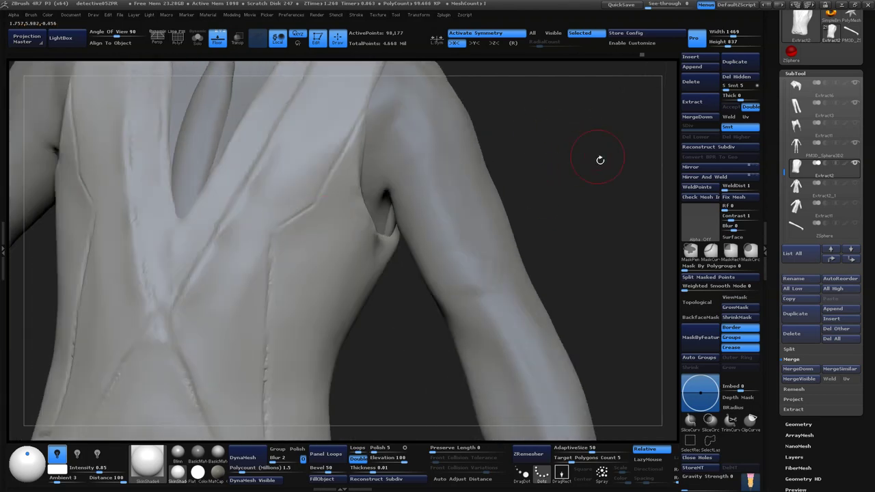
# - Check the armpit silhouette, back, left arm and vest hem from below
pyautogui.moveTo(600, 160); pyautogui.dragTo(332, 182)
pyautogui.moveTo(492, 80); pyautogui.dragTo(510, 143)
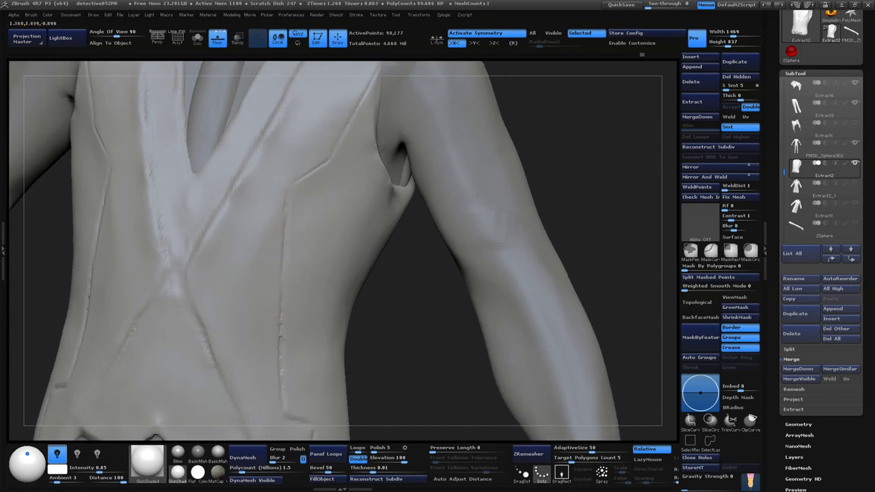
pyautogui.moveTo(396, 359); pyautogui.dragTo(294, 189)
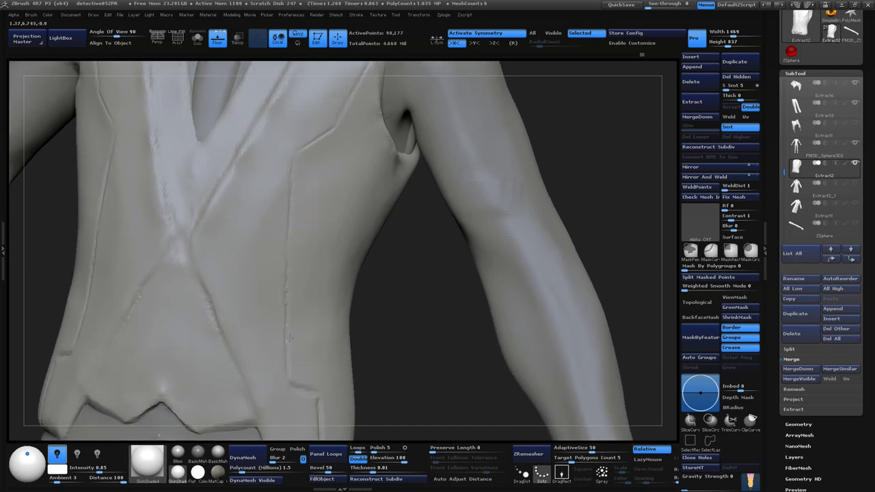
pyautogui.moveTo(364, 329)
pyautogui.mouseDown()
pyautogui.moveTo(312, 384)
pyautogui.moveTo(385, 330)
pyautogui.mouseUp()
pyautogui.moveTo(317, 316); pyautogui.dragTo(308, 308)
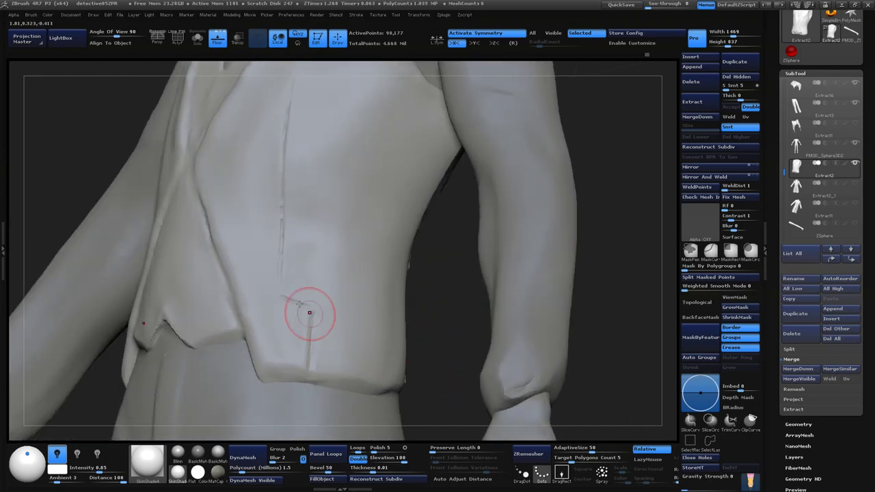
pyautogui.moveTo(432, 299)
pyautogui.mouseDown()
pyautogui.moveTo(309, 346)
pyautogui.moveTo(415, 358)
pyautogui.moveTo(390, 299)
pyautogui.moveTo(497, 200)
pyautogui.moveTo(512, 235)
pyautogui.moveTo(410, 260)
pyautogui.moveTo(225, 283)
pyautogui.mouseUp()
# - Inspect the chest, tie, face and vest front from front and three-quarter views
pyautogui.moveTo(537, 133); pyautogui.dragTo(313, 170)
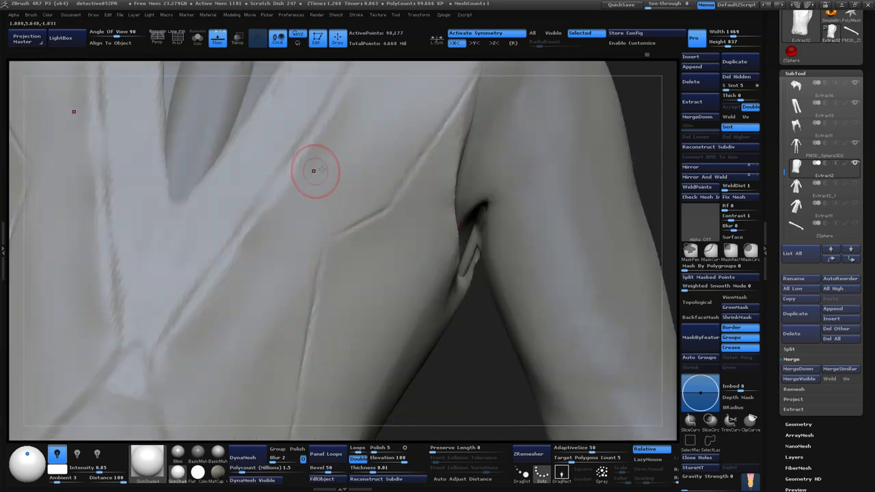
pyautogui.moveTo(643, 160)
pyautogui.mouseDown()
pyautogui.moveTo(611, 126)
pyautogui.moveTo(455, 221)
pyautogui.moveTo(295, 179)
pyautogui.mouseUp()
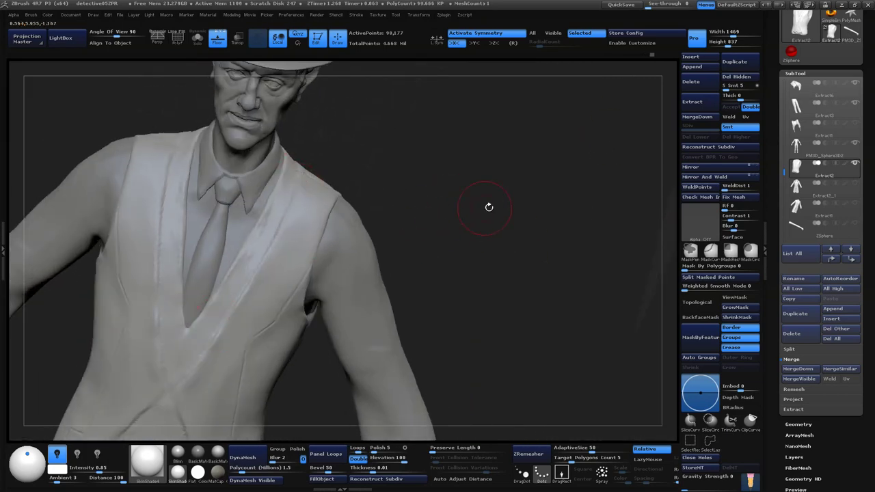
pyautogui.moveTo(488, 205); pyautogui.dragTo(230, 332)
pyautogui.moveTo(464, 184)
pyautogui.mouseDown()
pyautogui.moveTo(479, 171)
pyautogui.moveTo(548, 155)
pyautogui.moveTo(205, 143)
pyautogui.moveTo(258, 294)
pyautogui.mouseUp()
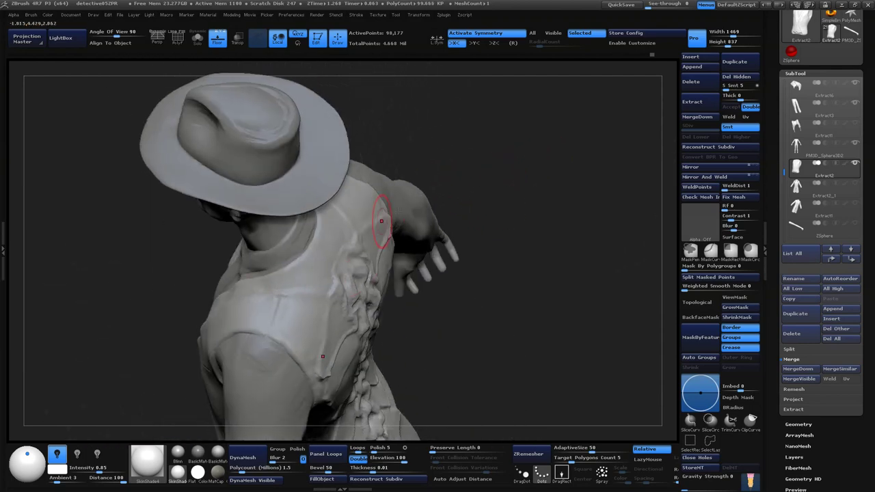
pyautogui.moveTo(376, 205)
pyautogui.mouseDown()
pyautogui.moveTo(415, 219)
pyautogui.moveTo(392, 298)
pyautogui.mouseUp()
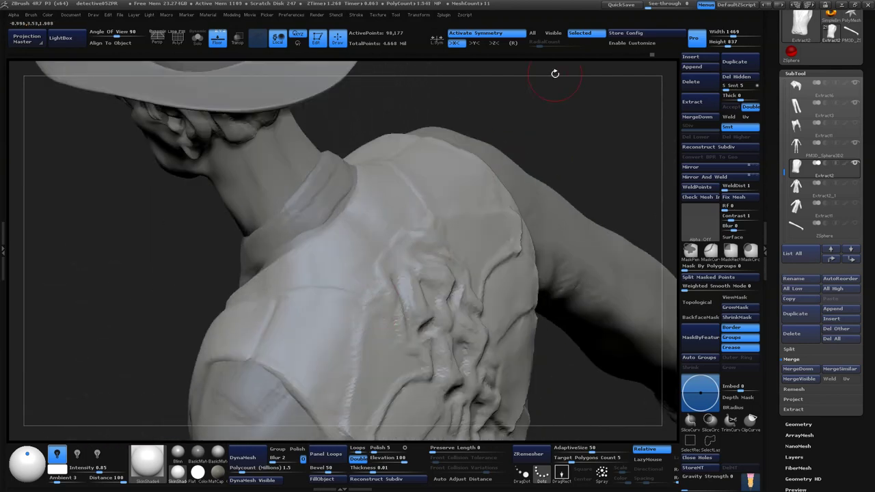
pyautogui.moveTo(555, 73)
pyautogui.mouseDown()
pyautogui.moveTo(596, 132)
pyautogui.moveTo(595, 117)
pyautogui.moveTo(582, 117)
pyautogui.moveTo(448, 334)
pyautogui.mouseUp()
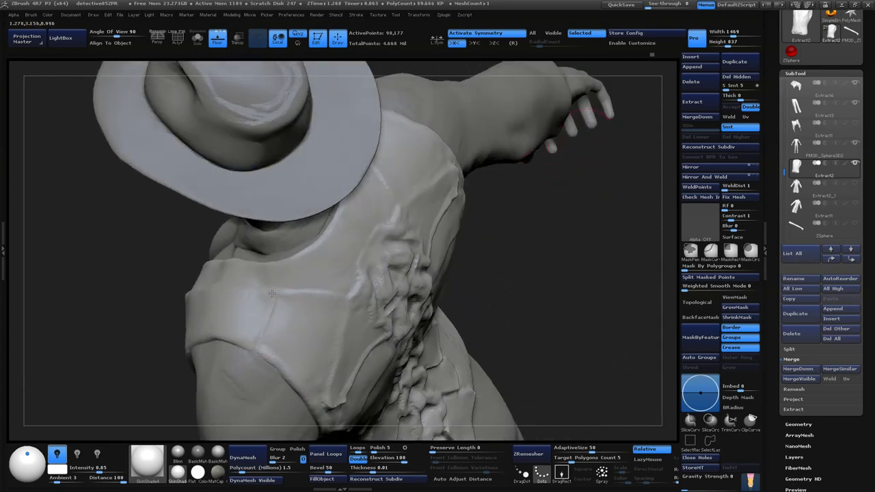
pyautogui.moveTo(258, 341)
pyautogui.mouseDown()
pyautogui.moveTo(529, 303)
pyautogui.moveTo(488, 299)
pyautogui.moveTo(505, 344)
pyautogui.moveTo(455, 351)
pyautogui.moveTo(488, 276)
pyautogui.moveTo(482, 160)
pyautogui.moveTo(484, 177)
pyautogui.moveTo(392, 303)
pyautogui.mouseUp()
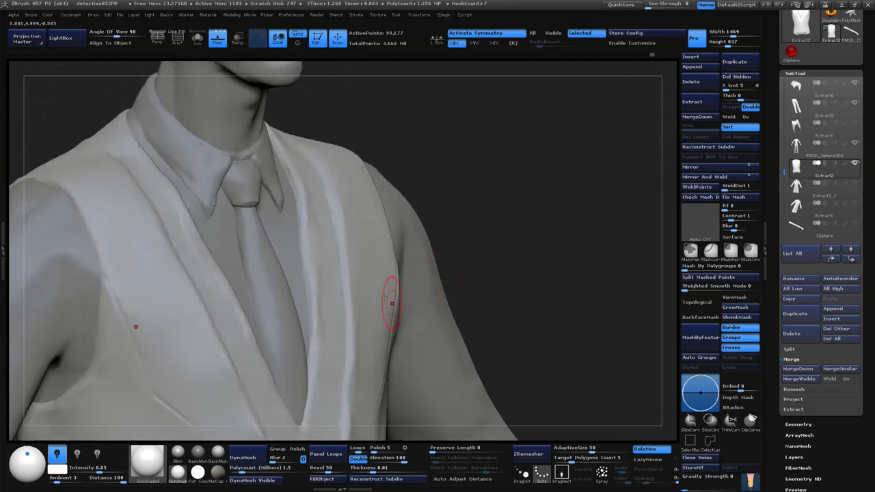
# - Raise the brush Draw Size in the quick palette and frame the full torso
pyautogui.press('space')
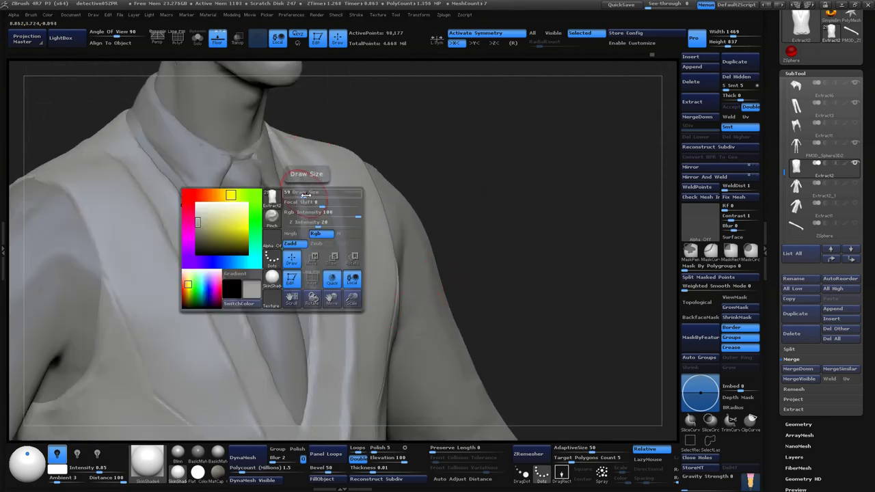
pyautogui.press('b')
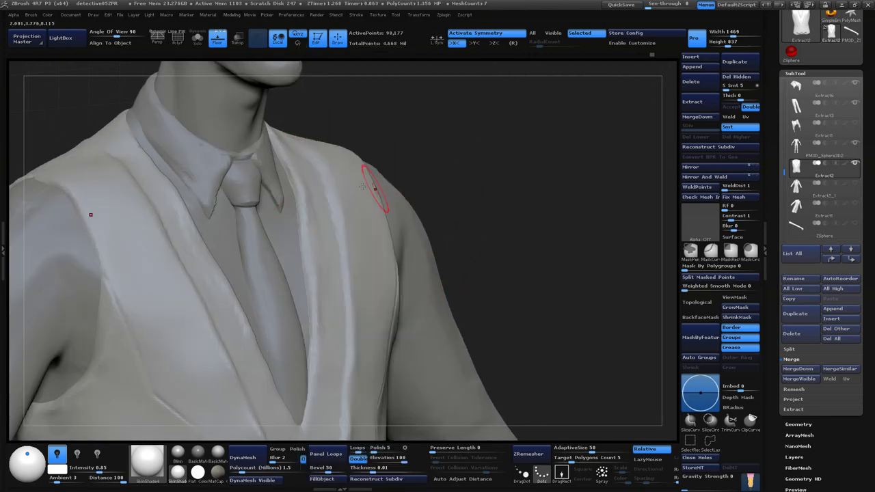
pyautogui.press('space')
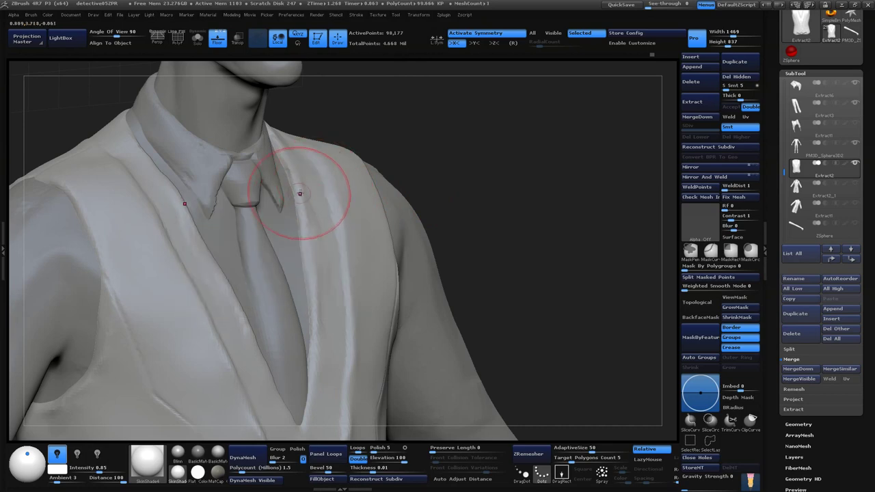
pyautogui.keyDown('alt'); pyautogui.moveTo(305, 197); pyautogui.dragTo(286, 162); pyautogui.keyUp('alt')
pyautogui.keyDown('shift'); pyautogui.moveTo(285, 162); pyautogui.dragTo(283, 187, button='right'); pyautogui.keyUp('shift')
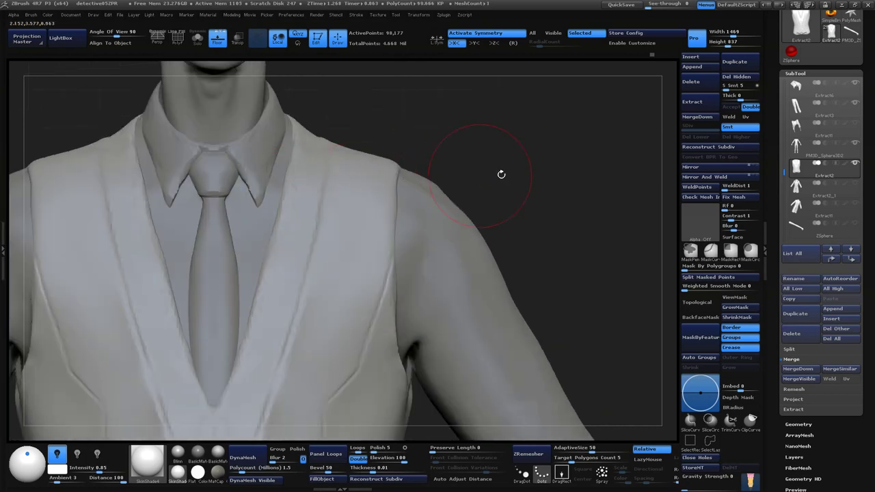
pyautogui.moveTo(501, 174)
pyautogui.keyDown('alt'); pyautogui.mouseDown(button='right')
pyautogui.moveTo(523, 209)
pyautogui.moveTo(545, 279)
pyautogui.moveTo(545, 186)
pyautogui.mouseUp(button='right'); pyautogui.keyUp('alt')
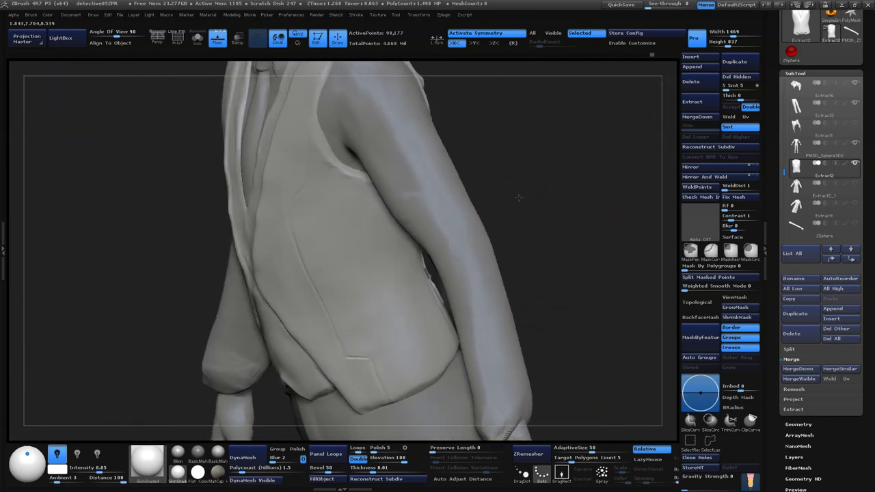
# - Enlarge the brush further from a side view and make Extract4 the active subtool
pyautogui.moveTo(549, 185); pyautogui.dragTo(355, 263, button='right')
pyautogui.rightClick(355, 263)
pyautogui.rightClick(373, 236)
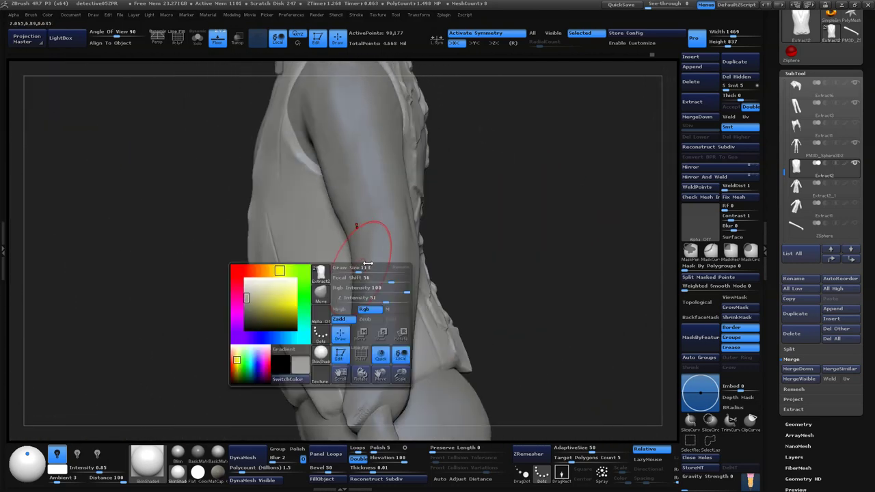
pyautogui.moveTo(369, 266); pyautogui.dragTo(396, 265)
pyautogui.moveTo(265, 295); pyautogui.dragTo(492, 215, button='right')
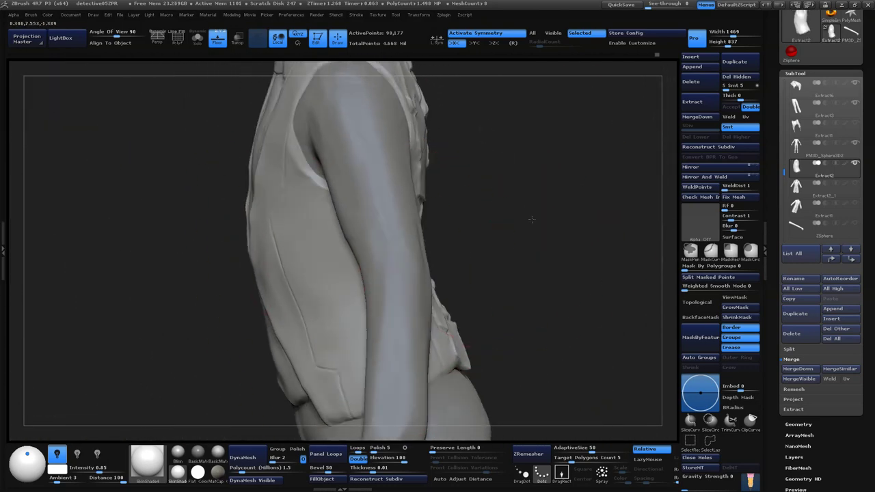
pyautogui.keyDown('alt'); pyautogui.click(266, 339); pyautogui.keyUp('alt')
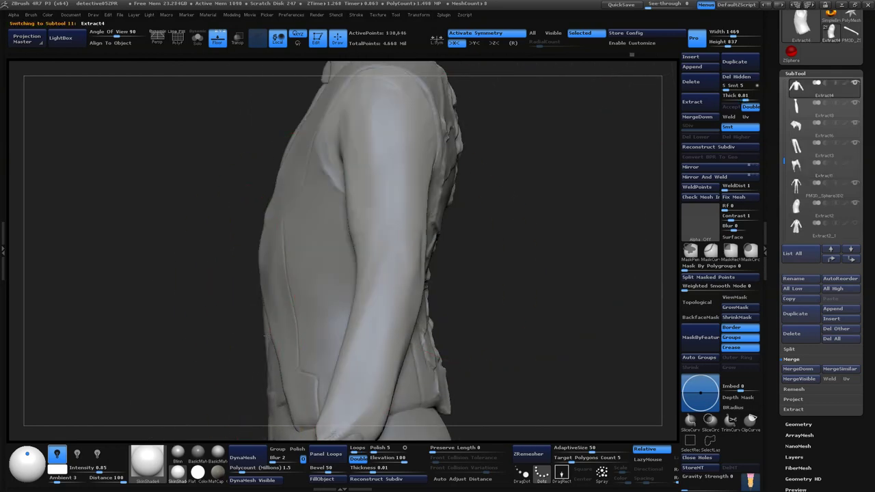
# - Orbit around the vest and arm, then frame the model on the chest and shoulder
pyautogui.moveTo(268, 336); pyautogui.dragTo(295, 376)
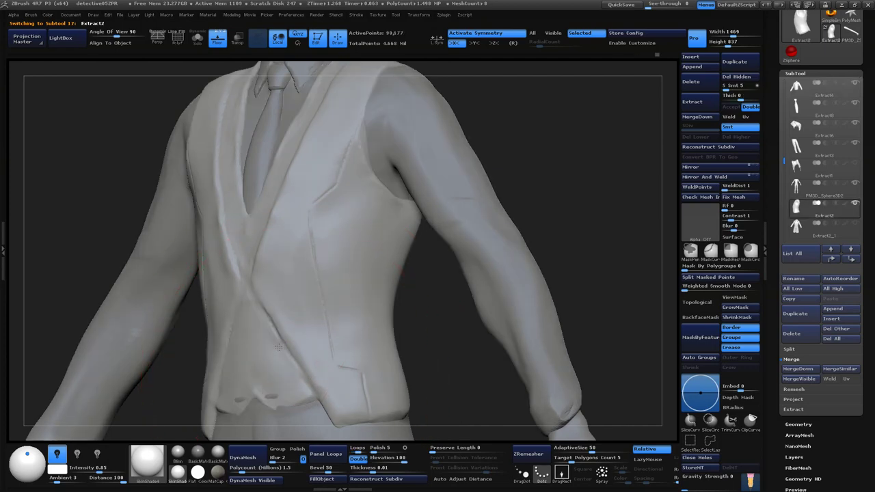
pyautogui.moveTo(286, 384)
pyautogui.mouseDown()
pyautogui.moveTo(303, 303)
pyautogui.moveTo(266, 271)
pyautogui.moveTo(250, 215)
pyautogui.moveTo(260, 244)
pyautogui.moveTo(250, 215)
pyautogui.moveTo(276, 198)
pyautogui.mouseUp()
pyautogui.scroll(3, 459, 268)
pyautogui.scroll(3, 459, 268)
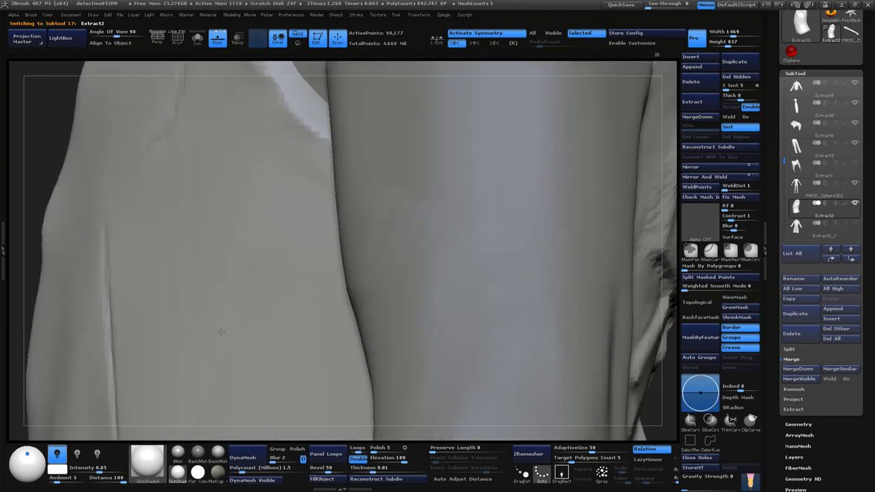
pyautogui.moveTo(100, 186)
pyautogui.mouseDown()
pyautogui.moveTo(396, 262)
pyautogui.moveTo(272, 233)
pyautogui.moveTo(268, 420)
pyautogui.mouseUp()
pyautogui.scroll(3, 268, 420)
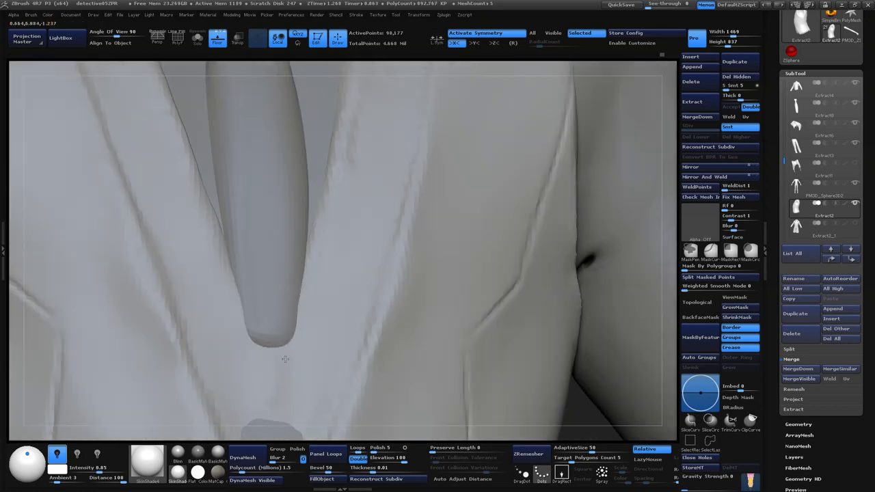
pyautogui.press('f')
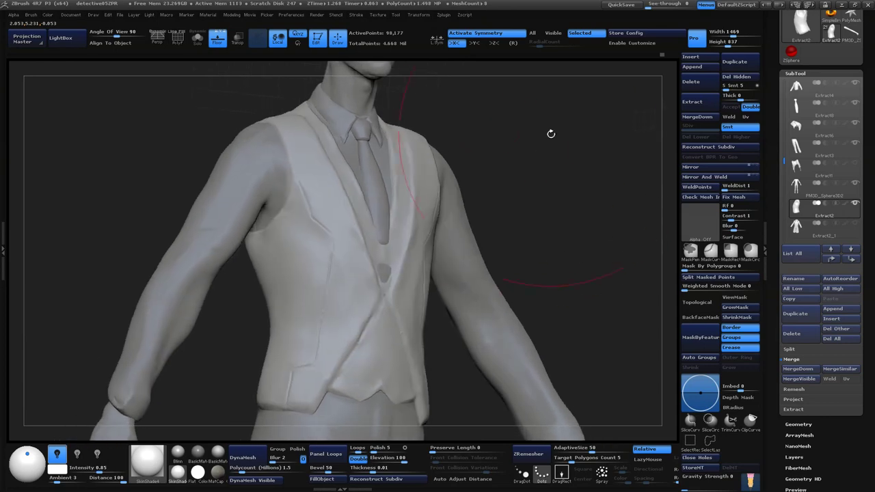
pyautogui.moveTo(551, 132); pyautogui.dragTo(468, 230)
# - Browse the brush library and quick settings while viewing the head and shoulders
pyautogui.press('b')
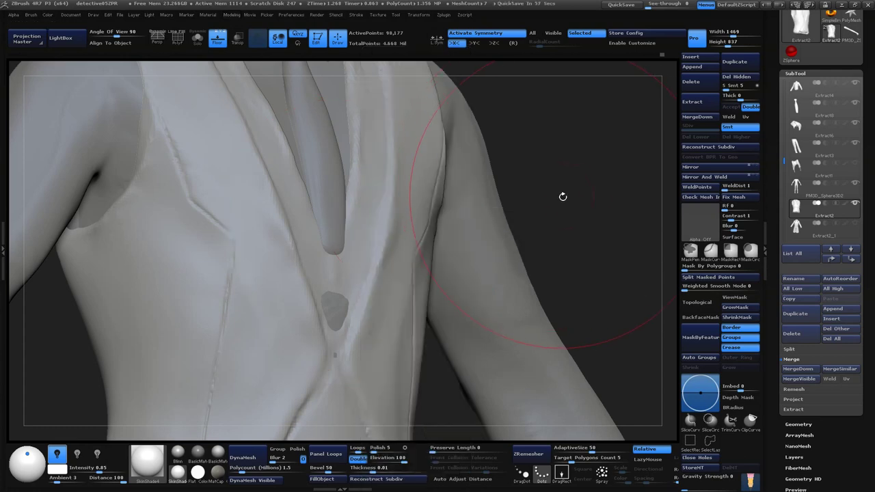
pyautogui.press('space')
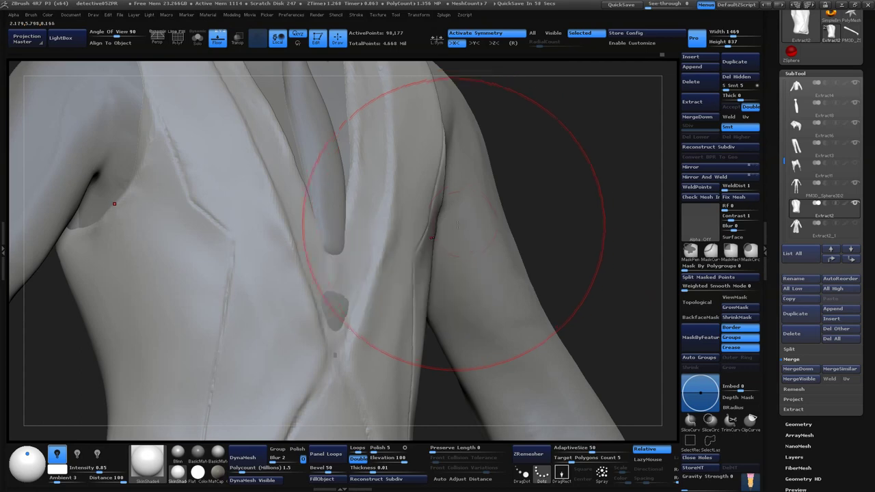
pyautogui.press('b')
pyautogui.moveTo(533, 191)
pyautogui.mouseDown()
pyautogui.moveTo(585, 164)
pyautogui.moveTo(551, 207)
pyautogui.mouseUp()
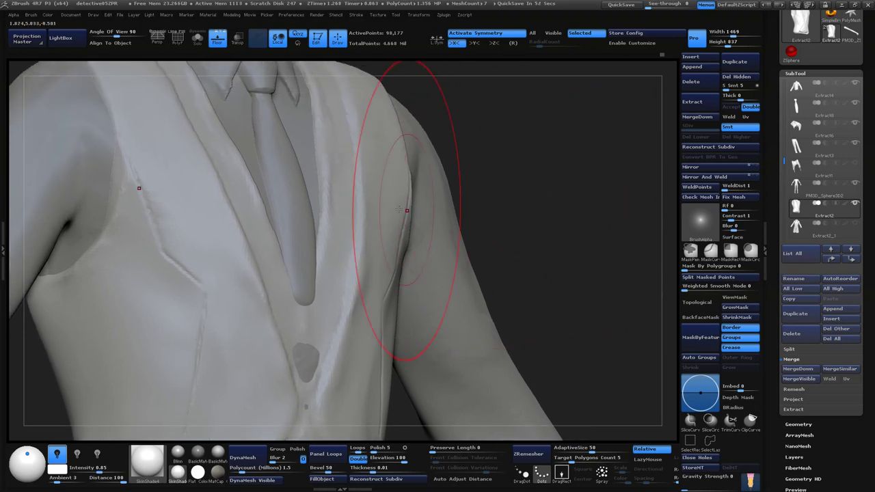
pyautogui.press('space')
pyautogui.moveTo(540, 143); pyautogui.dragTo(526, 185)
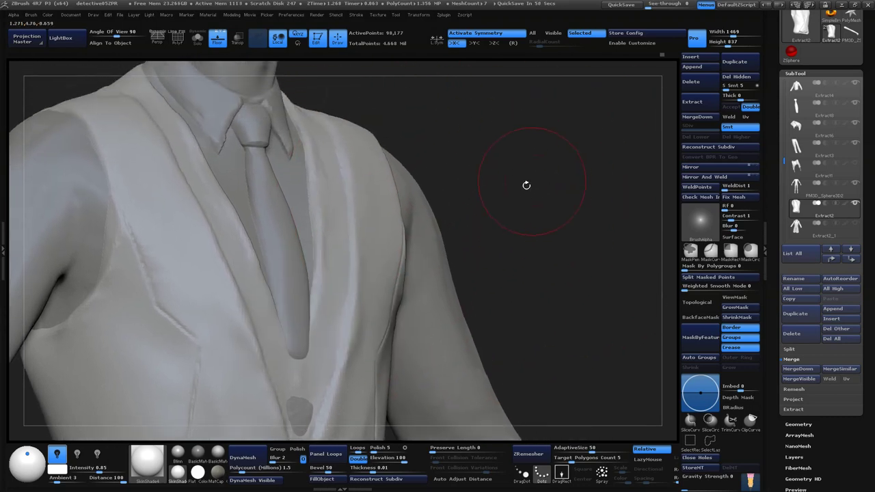
pyautogui.moveTo(496, 212)
pyautogui.keyDown('ctrl'); pyautogui.mouseDown()
pyautogui.moveTo(394, 182)
pyautogui.moveTo(335, 183)
pyautogui.moveTo(400, 185)
pyautogui.moveTo(313, 204)
pyautogui.mouseUp(); pyautogui.keyUp('ctrl')
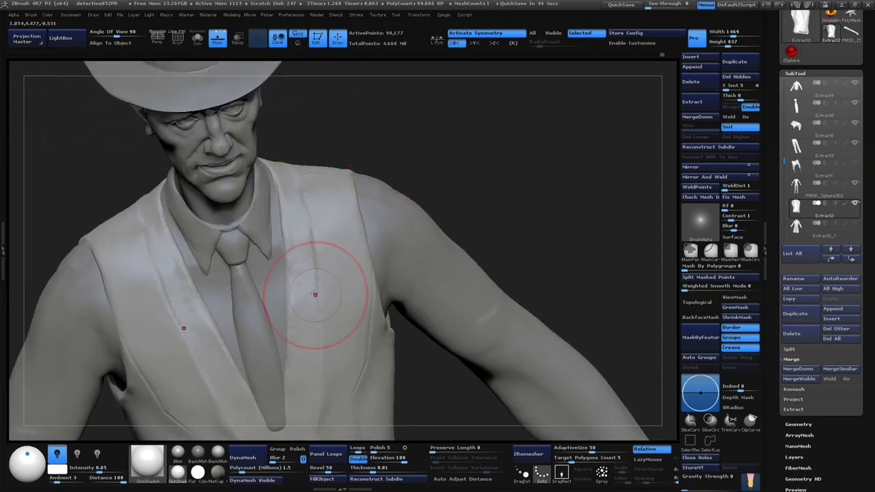
# - Close in on the vest lapel near the shoulder from several angles
pyautogui.press('space')
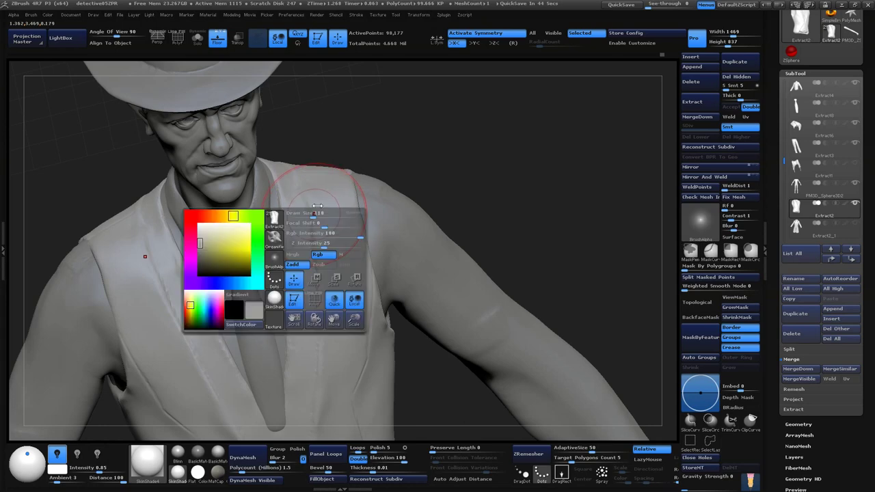
pyautogui.moveTo(308, 213); pyautogui.dragTo(408, 196)
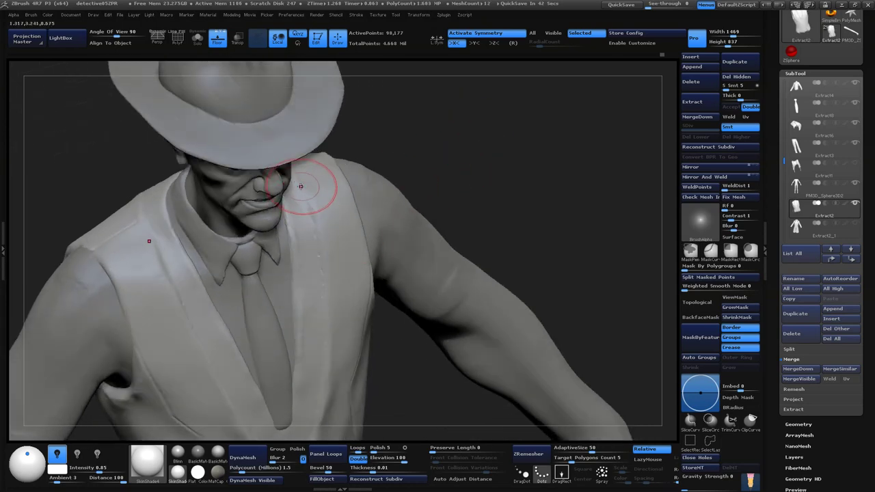
pyautogui.moveTo(482, 200)
pyautogui.mouseDown()
pyautogui.moveTo(516, 179)
pyautogui.moveTo(500, 283)
pyautogui.moveTo(446, 145)
pyautogui.moveTo(435, 293)
pyautogui.mouseUp()
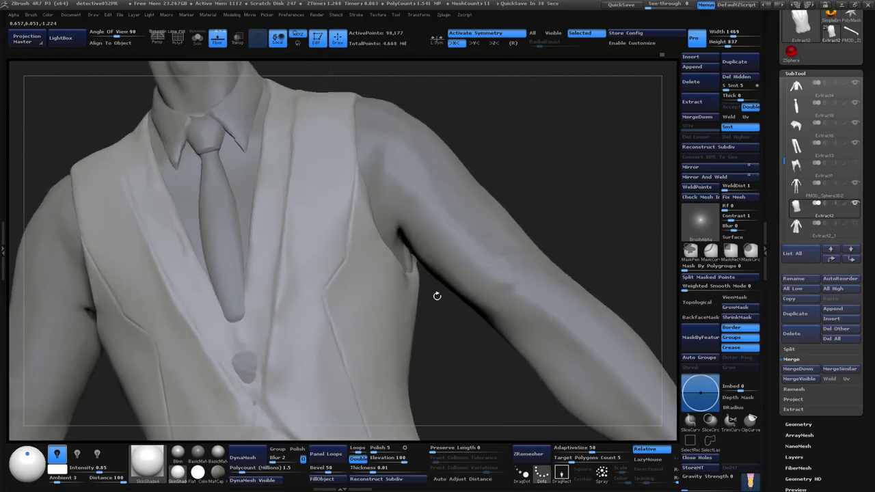
pyautogui.keyDown('alt'); pyautogui.moveTo(287, 234); pyautogui.dragTo(531, 124); pyautogui.keyUp('alt')
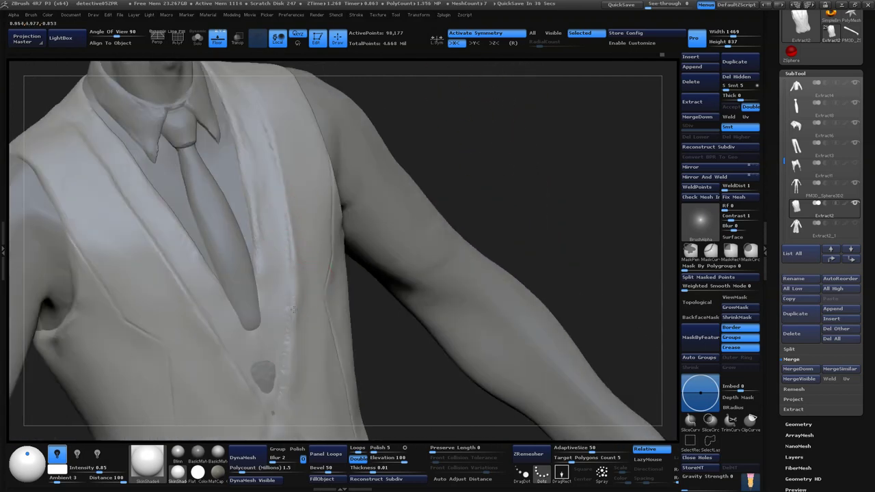
pyautogui.moveTo(294, 236); pyautogui.dragTo(303, 273)
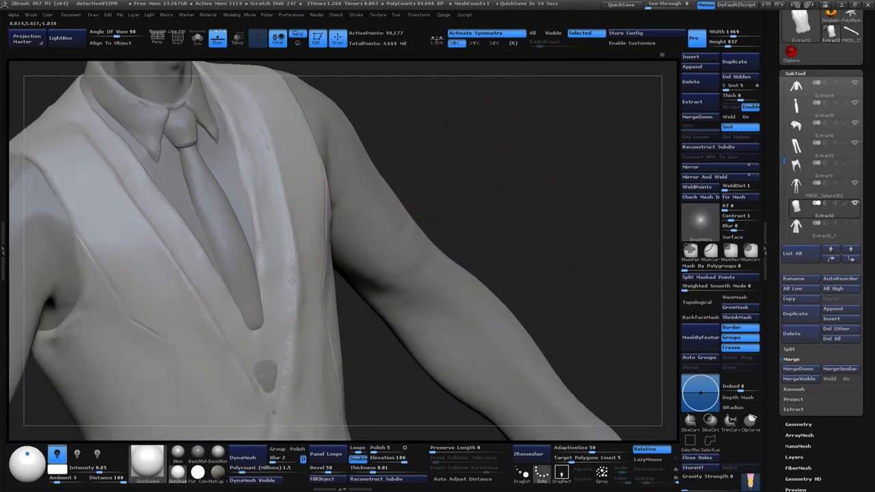
pyautogui.moveTo(525, 191); pyautogui.dragTo(445, 235)
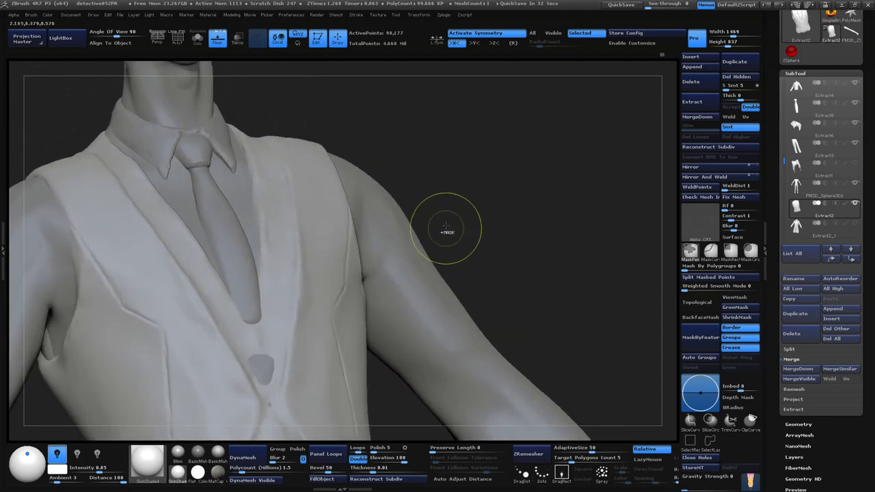
pyautogui.keyDown('alt'); pyautogui.moveTo(485, 195); pyautogui.dragTo(262, 156); pyautogui.keyUp('alt')
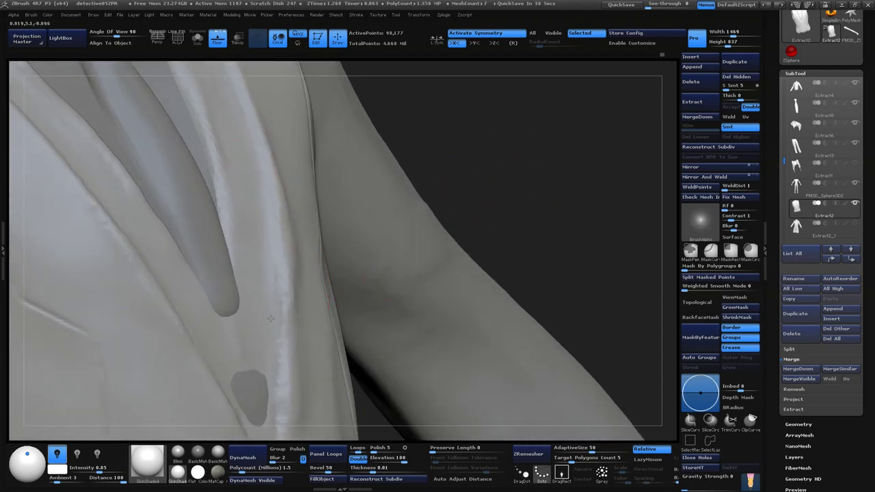
pyautogui.moveTo(465, 123)
pyautogui.mouseDown()
pyautogui.moveTo(341, 225)
pyautogui.moveTo(376, 204)
pyautogui.mouseUp()
# - Solo the vest mesh to inspect it around the arm, then show all meshes again
pyautogui.press('space')
pyautogui.hotkey('ctrl', 'shift', 'f')
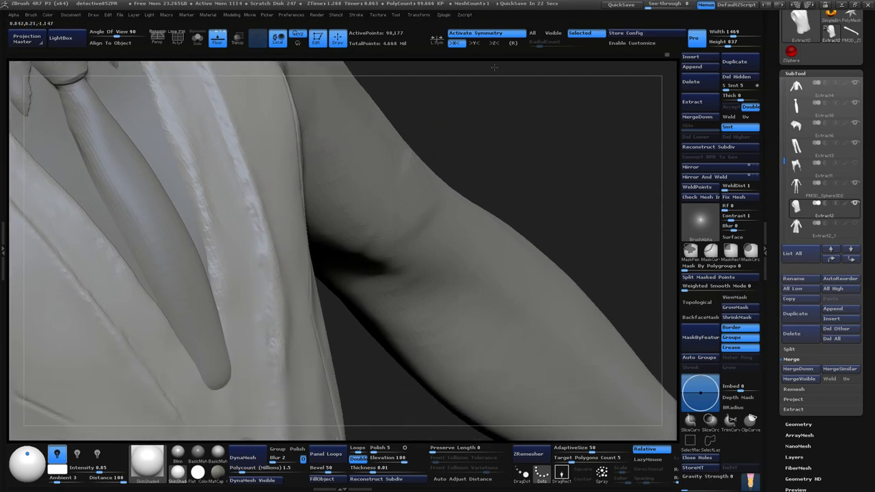
pyautogui.moveTo(271, 380)
pyautogui.mouseDown()
pyautogui.moveTo(390, 364)
pyautogui.moveTo(277, 260)
pyautogui.mouseUp()
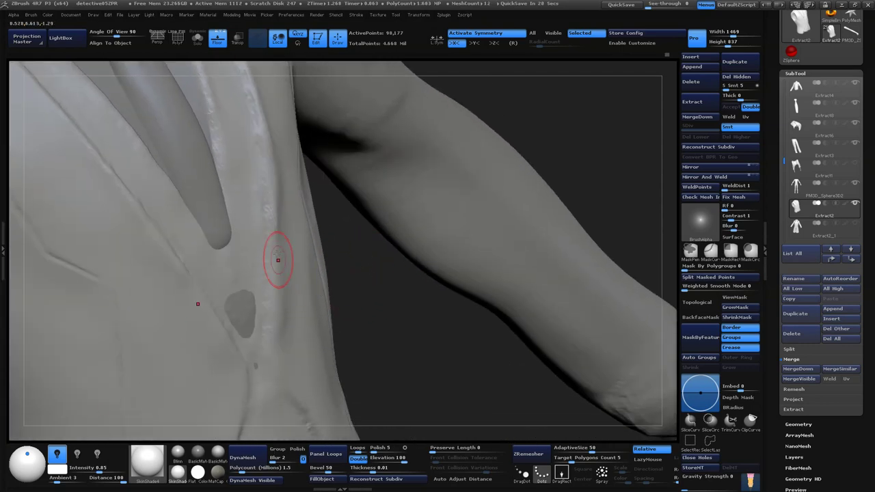
pyautogui.hotkey('ctrl', 'shift', 'f')
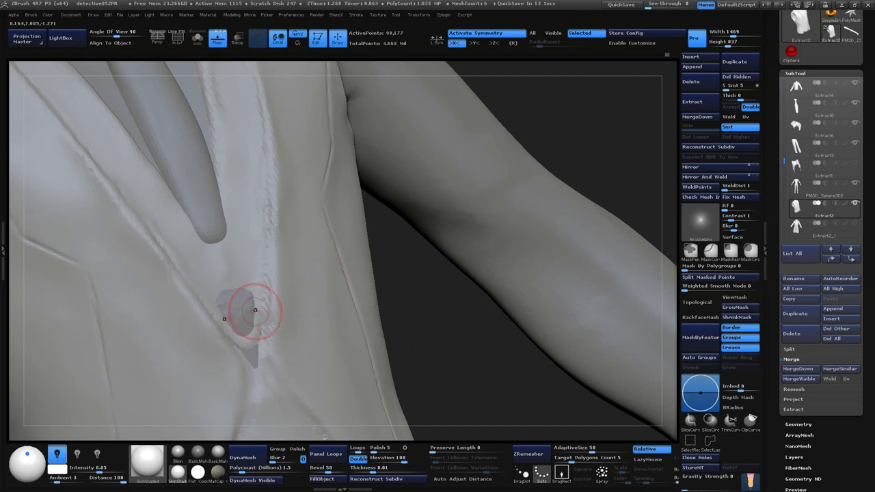
# - Choose a new sculpting brush from the library and enlarge its draw size
pyautogui.press('b')
pyautogui.click(335, 311)
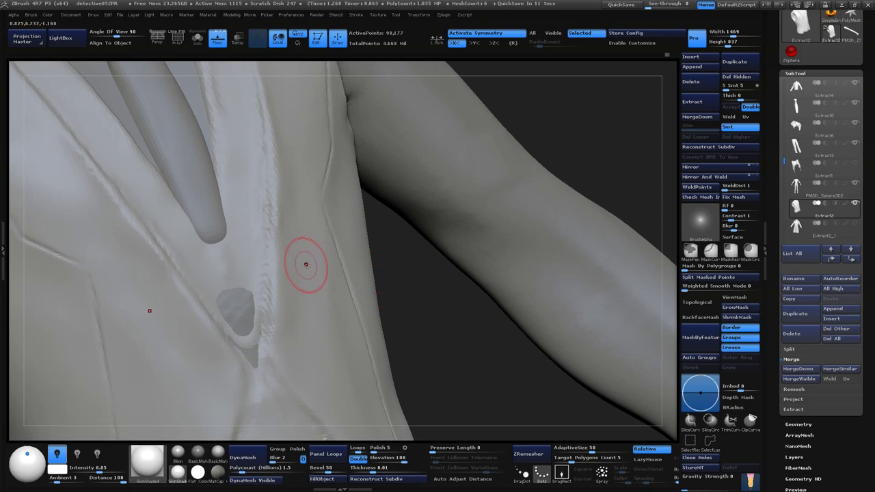
pyautogui.press('b')
pyautogui.click(332, 235)
pyautogui.press('space')
pyautogui.moveTo(360, 232); pyautogui.dragTo(393, 236)
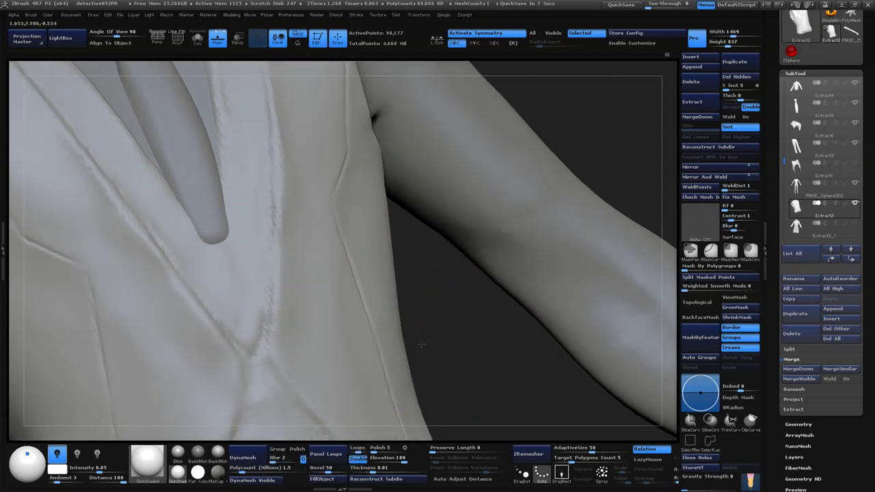
# - Smooth the lapel fold near the shoulder and review it from the front
pyautogui.moveTo(260, 353); pyautogui.dragTo(236, 219)
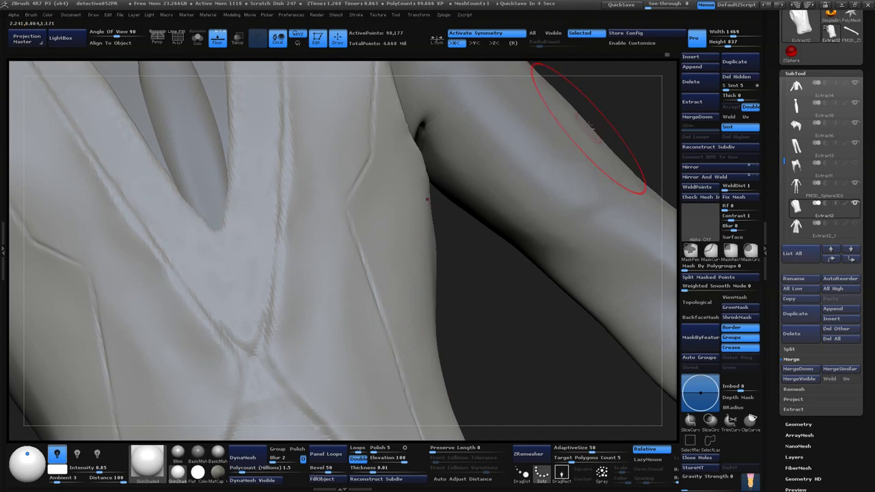
pyautogui.moveTo(588, 123)
pyautogui.mouseDown()
pyautogui.moveTo(501, 87)
pyautogui.moveTo(570, 125)
pyautogui.moveTo(485, 146)
pyautogui.moveTo(427, 185)
pyautogui.moveTo(474, 267)
pyautogui.moveTo(328, 226)
pyautogui.mouseUp()
pyautogui.keyDown('shift'); pyautogui.moveTo(239, 248); pyautogui.dragTo(241, 248); pyautogui.keyUp('shift')
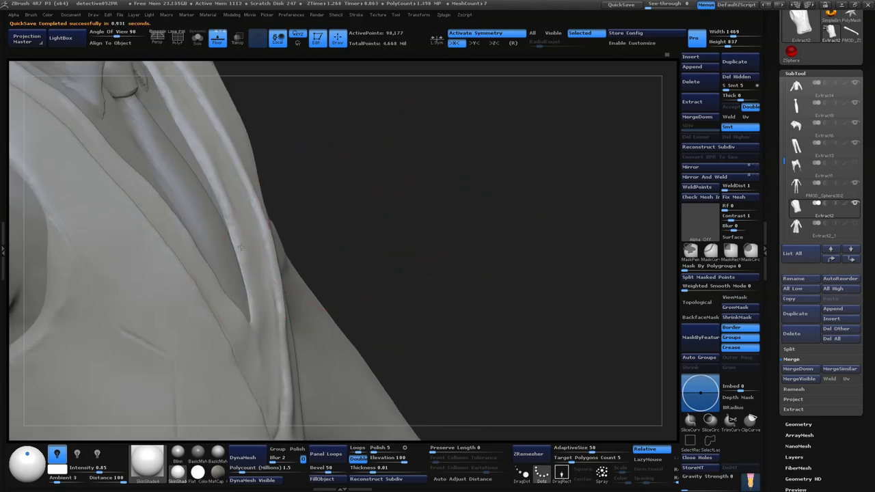
pyautogui.moveTo(415, 261); pyautogui.dragTo(226, 294)
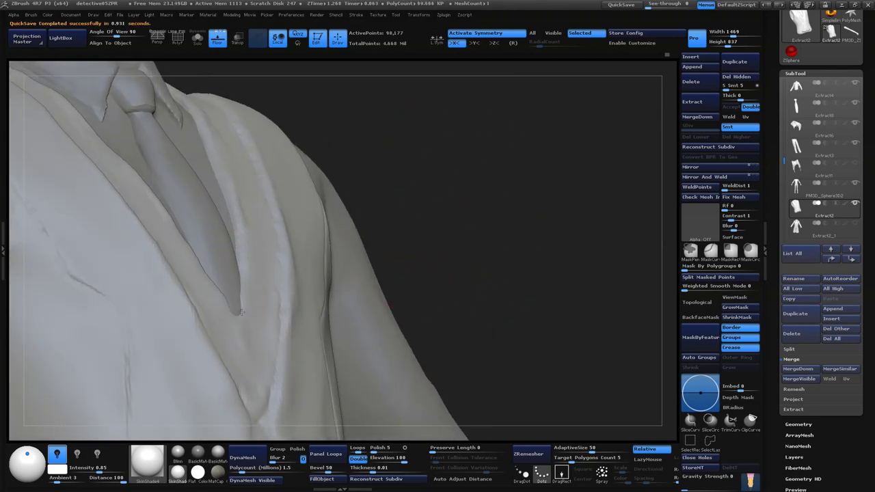
pyautogui.moveTo(504, 210); pyautogui.dragTo(488, 230)
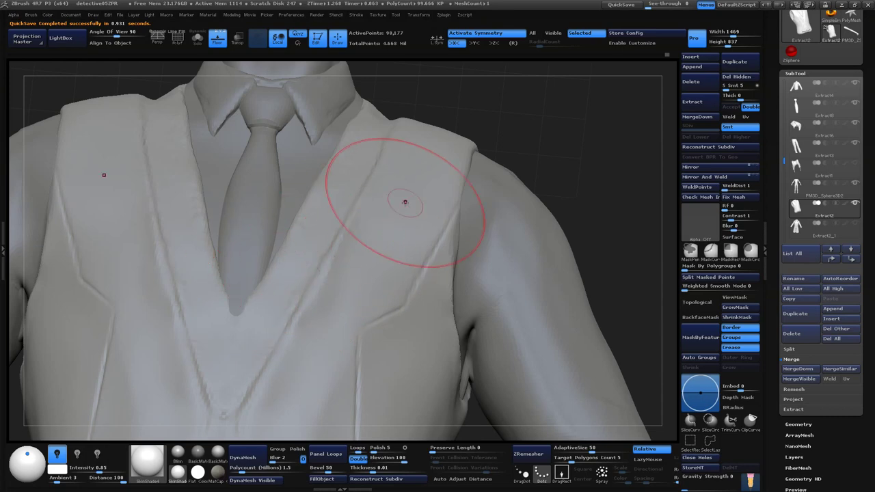
# - Swap to the B-H-P brush and work the waistcoat lapel beside the tie
pyautogui.press('b')
pyautogui.press('h')
pyautogui.press('p')
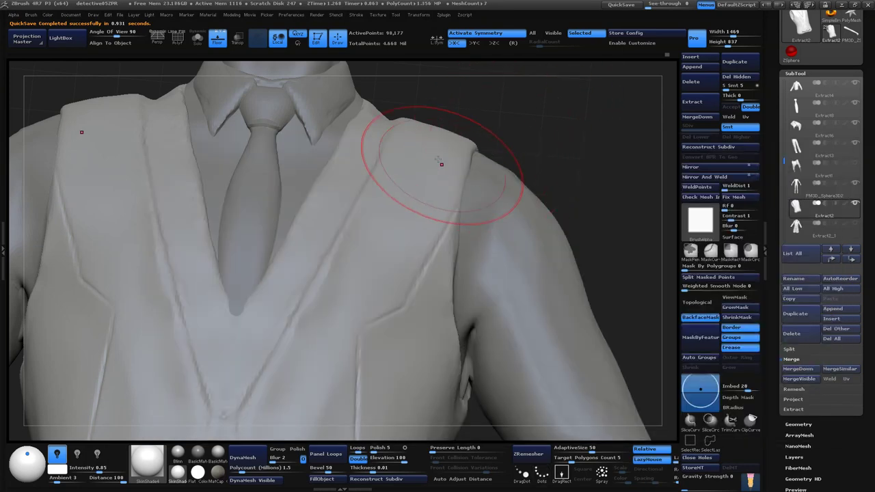
pyautogui.keyDown('alt'); pyautogui.moveTo(499, 107); pyautogui.dragTo(499, 146); pyautogui.keyUp('alt')
pyautogui.press('space')
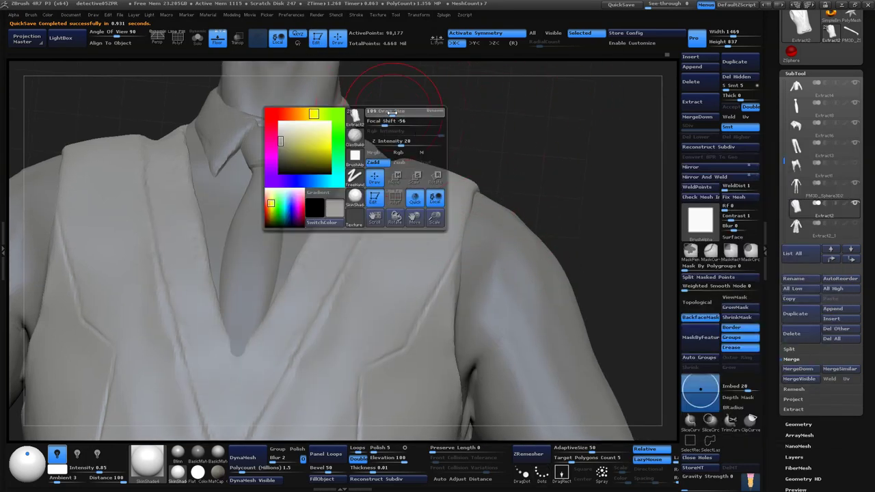
pyautogui.moveTo(369, 171)
pyautogui.keyDown('alt'); pyautogui.mouseDown()
pyautogui.moveTo(547, 160)
pyautogui.moveTo(303, 244)
pyautogui.mouseUp(); pyautogui.keyUp('alt')
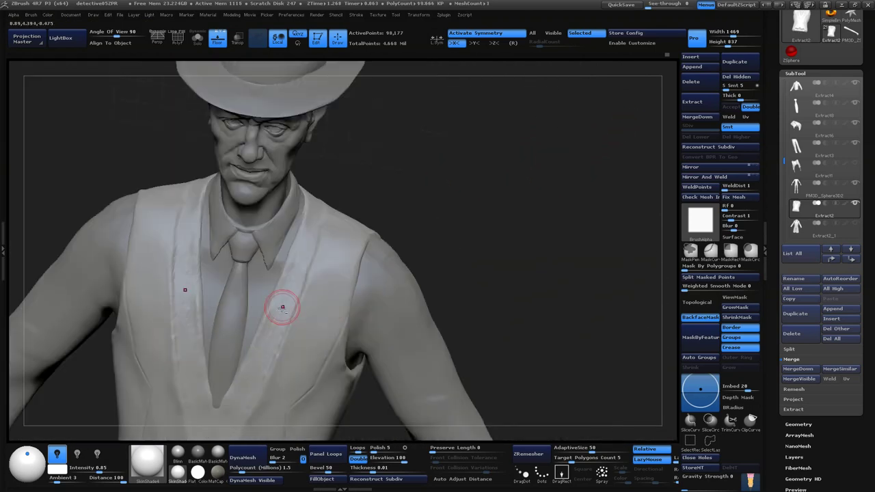
pyautogui.keyDown('alt'); pyautogui.moveTo(486, 230); pyautogui.dragTo(497, 171); pyautogui.keyUp('alt')
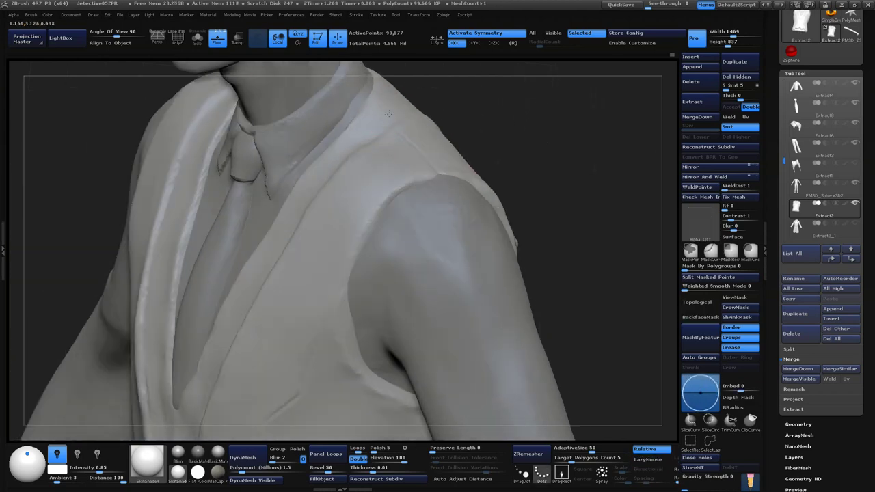
# - Work over the vest front and side from several angles up to the collar and tie
pyautogui.moveTo(393, 117)
pyautogui.mouseDown()
pyautogui.moveTo(536, 130)
pyautogui.moveTo(307, 289)
pyautogui.mouseUp()
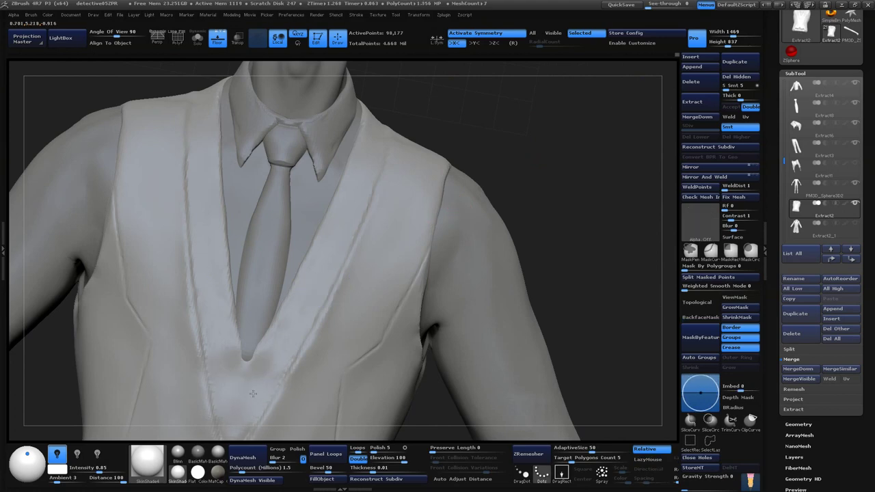
pyautogui.moveTo(602, 191); pyautogui.dragTo(565, 137)
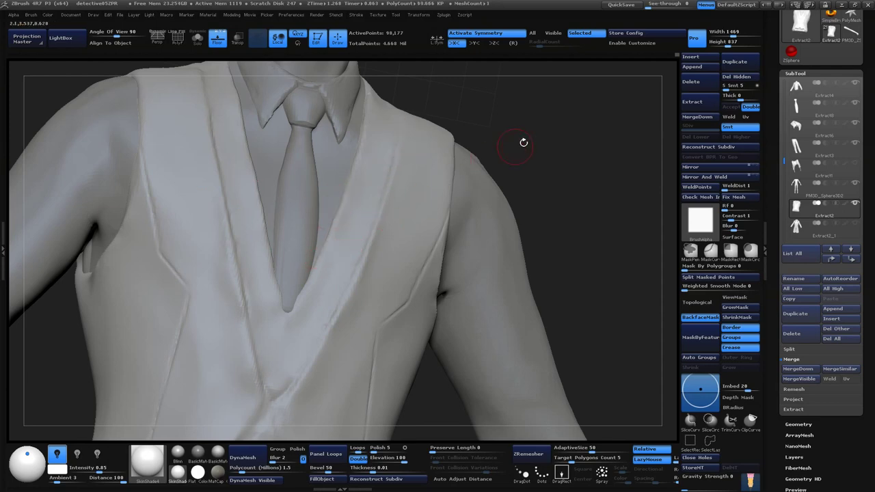
pyautogui.moveTo(523, 142); pyautogui.dragTo(537, 141)
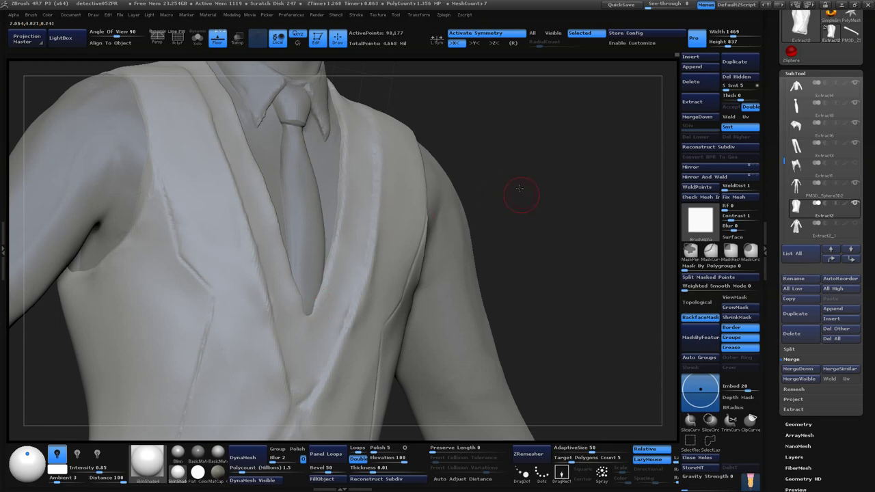
pyautogui.moveTo(519, 188)
pyautogui.mouseDown()
pyautogui.moveTo(531, 195)
pyautogui.moveTo(444, 214)
pyautogui.mouseUp()
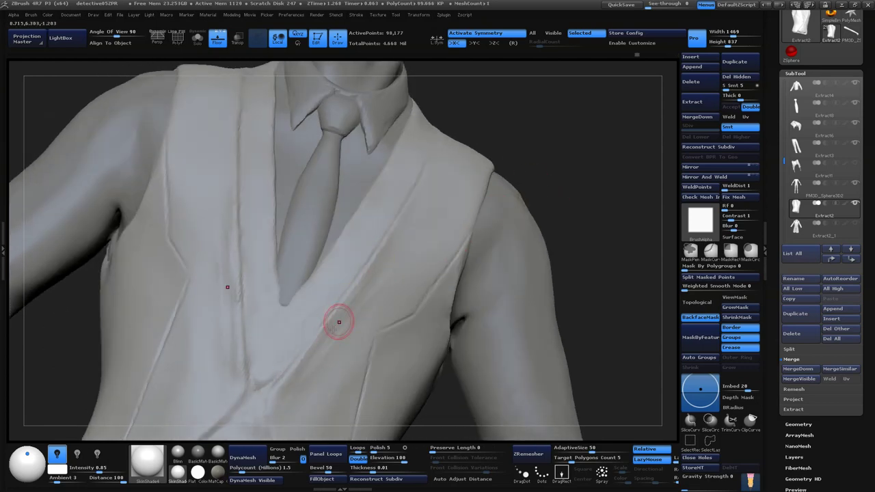
pyautogui.press('ctrl')
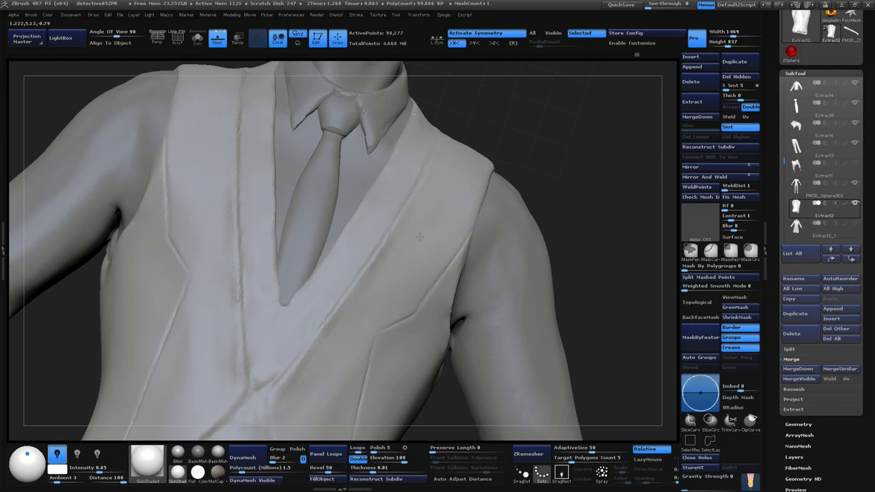
pyautogui.moveTo(558, 156)
pyautogui.mouseDown()
pyautogui.moveTo(560, 114)
pyautogui.moveTo(514, 187)
pyautogui.moveTo(434, 221)
pyautogui.mouseUp()
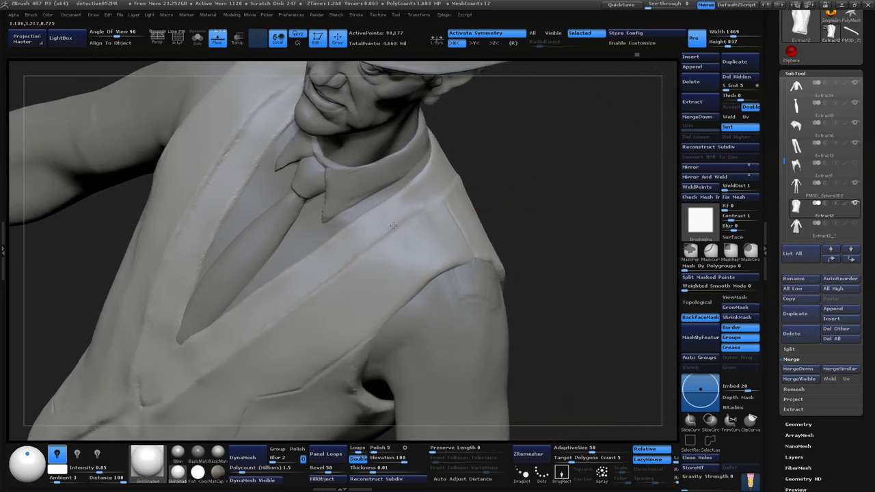
pyautogui.moveTo(535, 195); pyautogui.dragTo(568, 205)
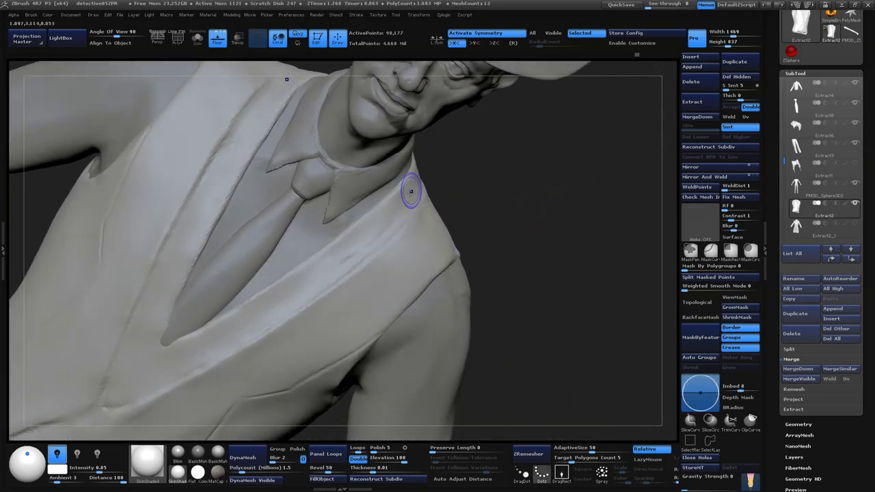
pyautogui.moveTo(490, 205)
pyautogui.mouseDown()
pyautogui.moveTo(604, 198)
pyautogui.moveTo(492, 248)
pyautogui.mouseUp()
# - Work the back shoulder and collar seam, ending on a close three-quarter view of vest and arm
pyautogui.press('space')
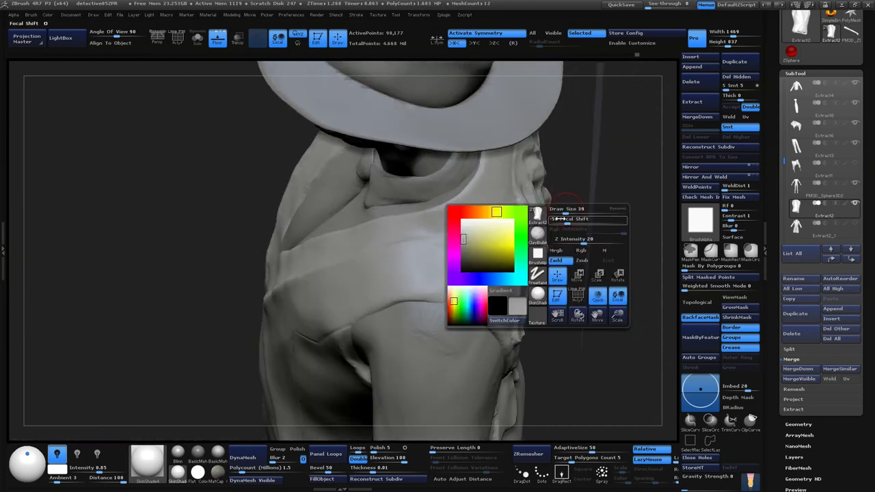
pyautogui.moveTo(590, 185)
pyautogui.mouseDown()
pyautogui.moveTo(481, 255)
pyautogui.moveTo(425, 262)
pyautogui.mouseUp()
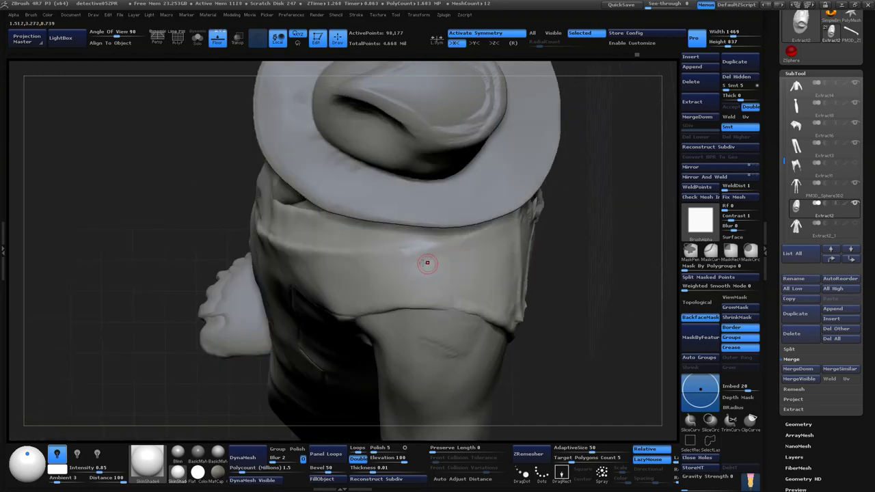
pyautogui.moveTo(599, 204)
pyautogui.mouseDown()
pyautogui.moveTo(547, 278)
pyautogui.moveTo(533, 261)
pyautogui.moveTo(504, 159)
pyautogui.moveTo(520, 271)
pyautogui.moveTo(524, 192)
pyautogui.moveTo(544, 158)
pyautogui.mouseUp()
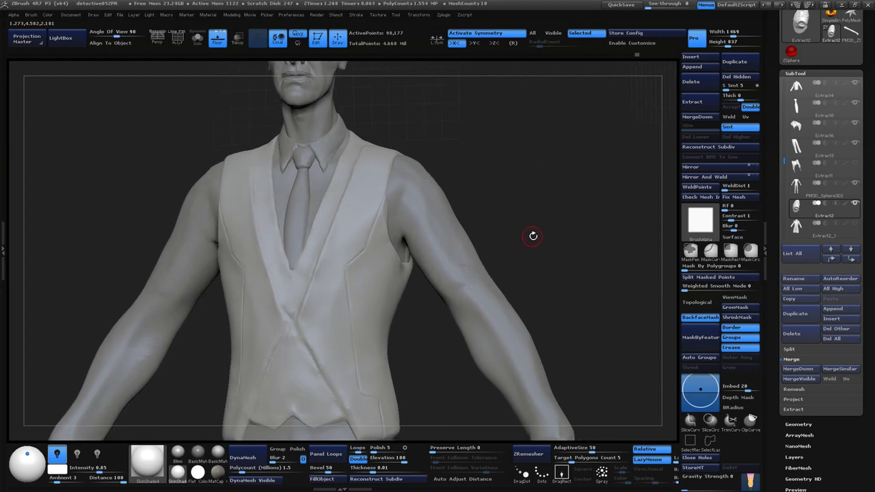
pyautogui.moveTo(535, 237)
pyautogui.keyDown('alt'); pyautogui.mouseDown()
pyautogui.moveTo(527, 239)
pyautogui.moveTo(526, 215)
pyautogui.moveTo(535, 213)
pyautogui.moveTo(537, 236)
pyautogui.moveTo(502, 164)
pyautogui.moveTo(512, 218)
pyautogui.moveTo(524, 203)
pyautogui.moveTo(520, 254)
pyautogui.moveTo(501, 242)
pyautogui.moveTo(458, 183)
pyautogui.moveTo(482, 216)
pyautogui.mouseUp(); pyautogui.keyUp('alt')
# - Load the Stitches and Rivets brush with B-S-T and scroll through its settings
pyautogui.press('b')
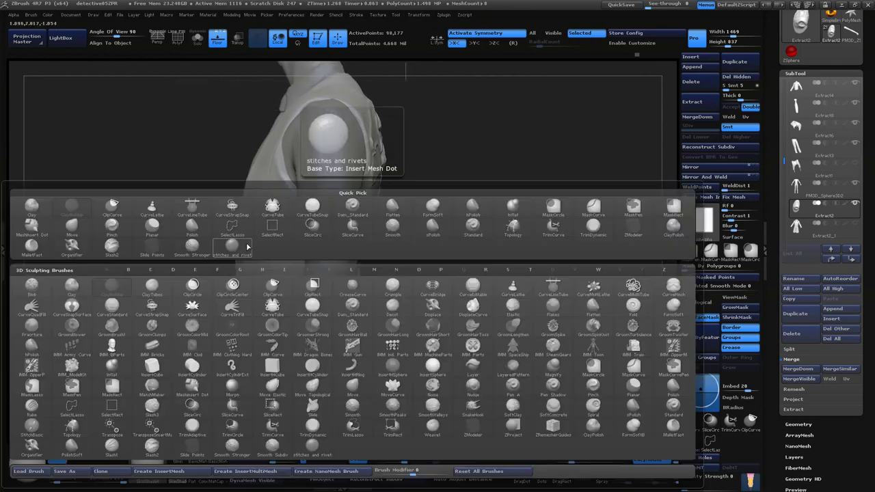
pyautogui.press('s')
pyautogui.press('t')
pyautogui.press('space')
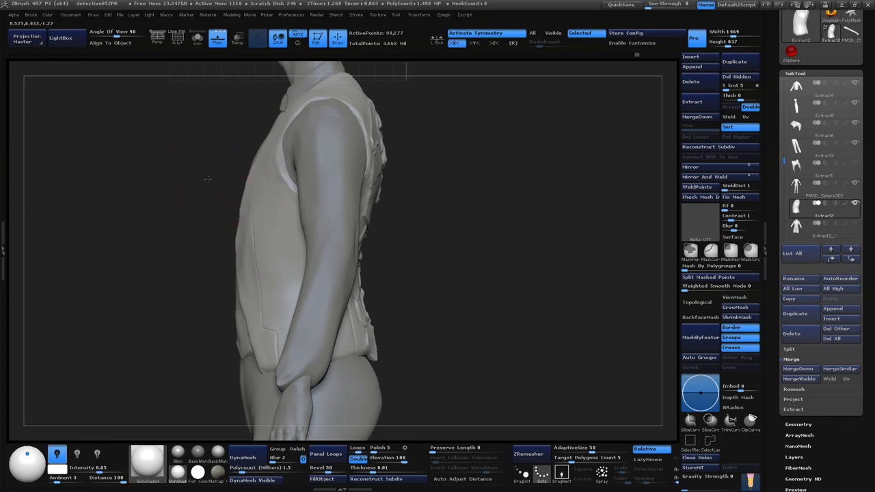
pyautogui.scroll(5, 236, 221)
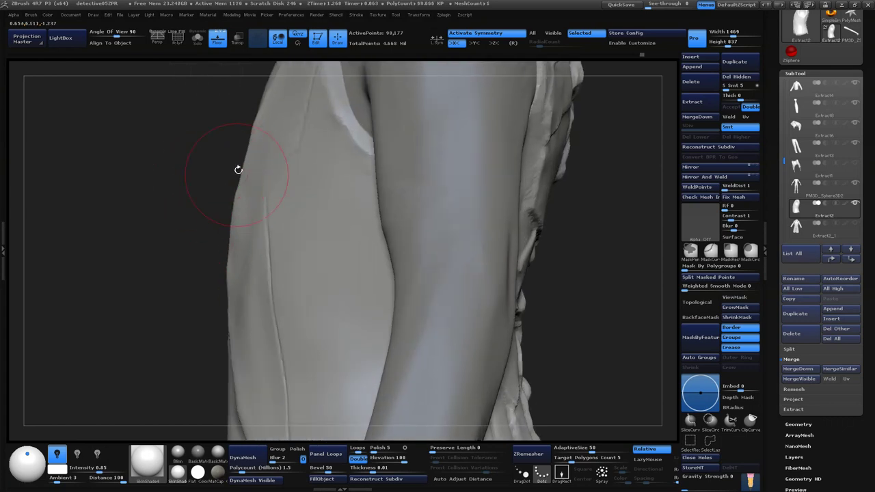
pyautogui.scroll(-1, 264, 177)
pyautogui.scroll(-1, 611, 130)
pyautogui.scroll(-1, 600, 113)
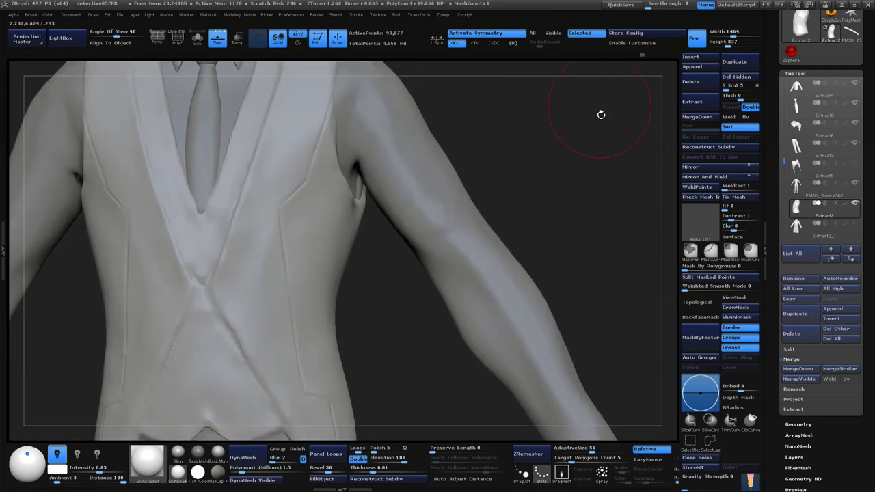
pyautogui.scroll(-1, 553, 178)
# - Orbit around the waistcoat's side seam from straight side to three-quarter view
pyautogui.moveTo(553, 178); pyautogui.dragTo(486, 219)
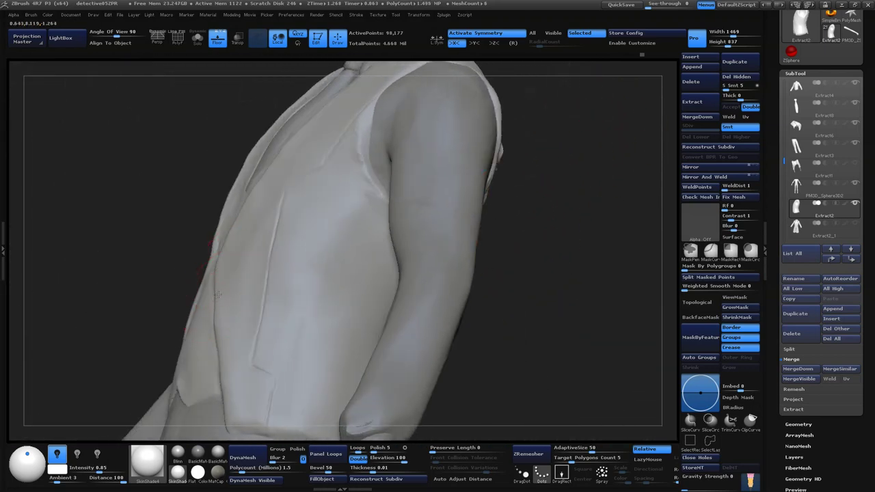
pyautogui.moveTo(217, 324); pyautogui.dragTo(235, 312)
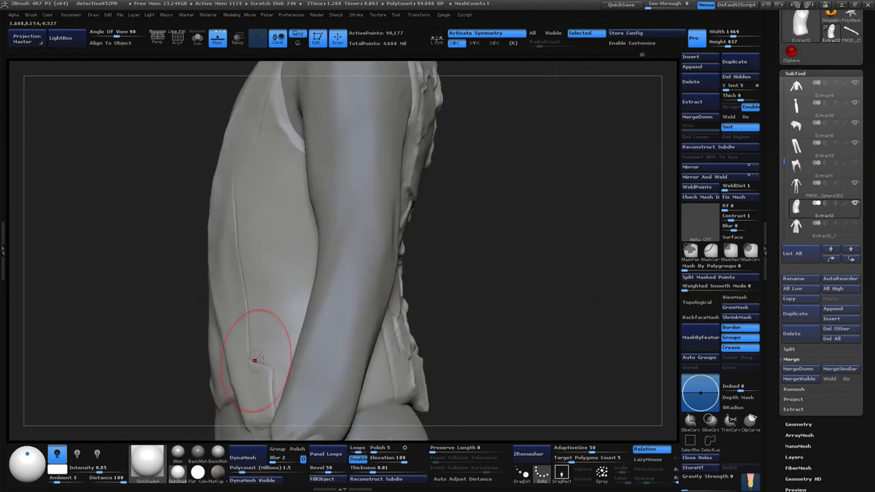
pyautogui.moveTo(255, 360)
pyautogui.mouseDown()
pyautogui.moveTo(553, 307)
pyautogui.moveTo(598, 202)
pyautogui.mouseUp()
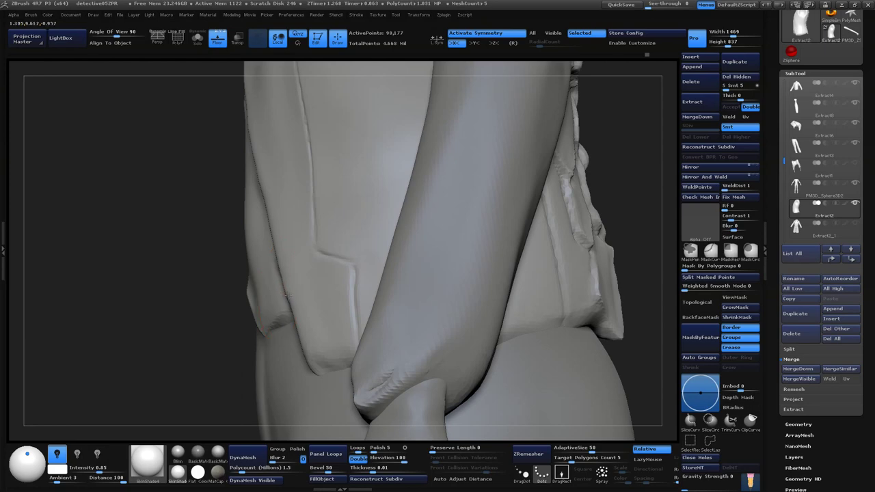
pyautogui.moveTo(146, 244)
pyautogui.mouseDown()
pyautogui.moveTo(603, 167)
pyautogui.moveTo(336, 214)
pyautogui.mouseUp()
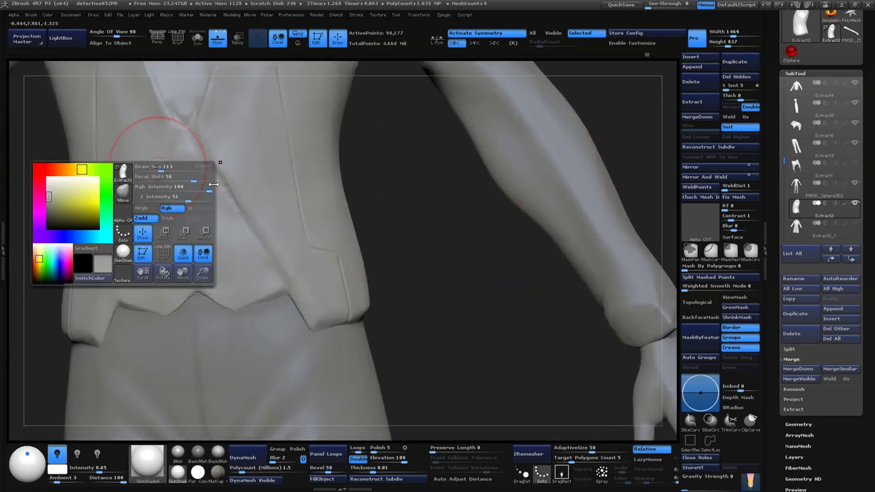
# - Check the brush palette and quick settings while zooming onto the torso and arm
pyautogui.press('b')
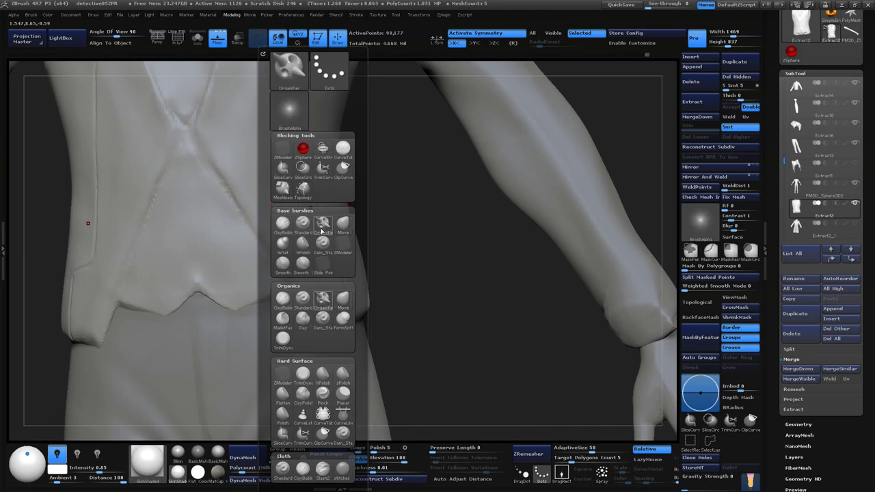
pyautogui.moveTo(336, 239)
pyautogui.mouseDown()
pyautogui.moveTo(244, 198)
pyautogui.moveTo(332, 220)
pyautogui.mouseUp()
pyautogui.press('space')
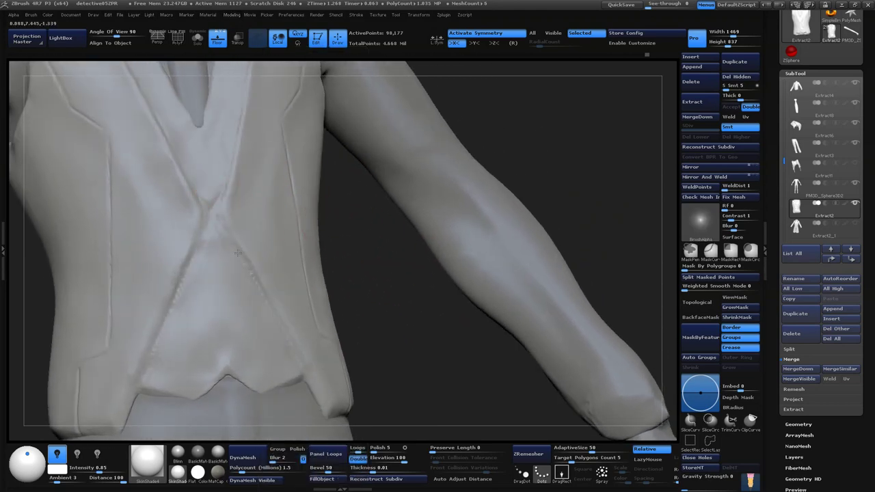
pyautogui.moveTo(399, 299); pyautogui.dragTo(372, 281)
pyautogui.press('space')
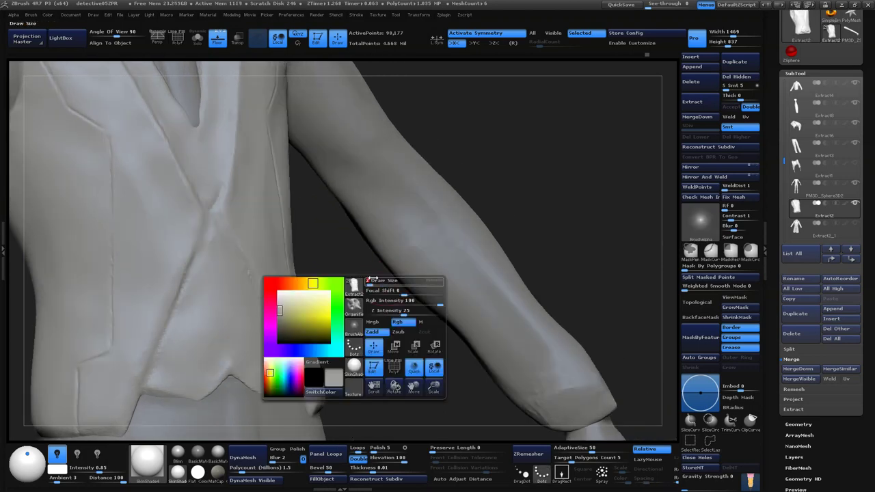
pyautogui.press('space')
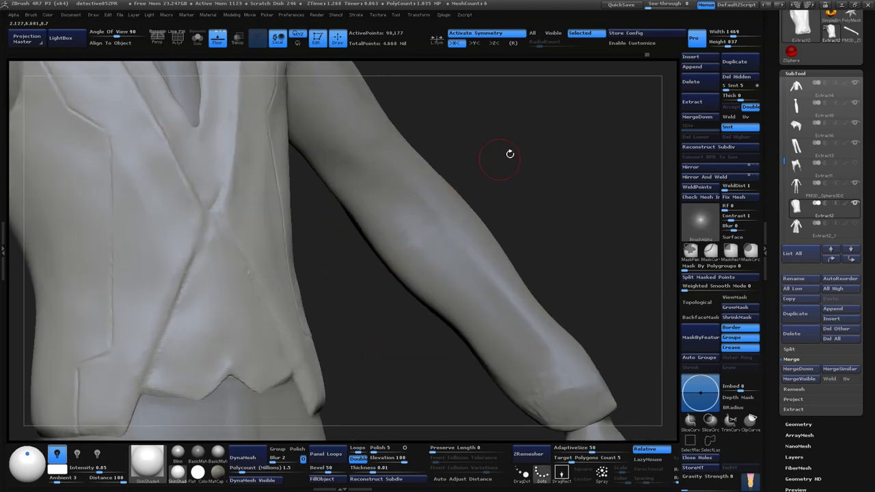
# - Turn the figure from the vest's crossing seams around to face the waistcoat front
pyautogui.keyDown('alt'); pyautogui.moveTo(510, 153); pyautogui.dragTo(234, 231); pyautogui.keyUp('alt')
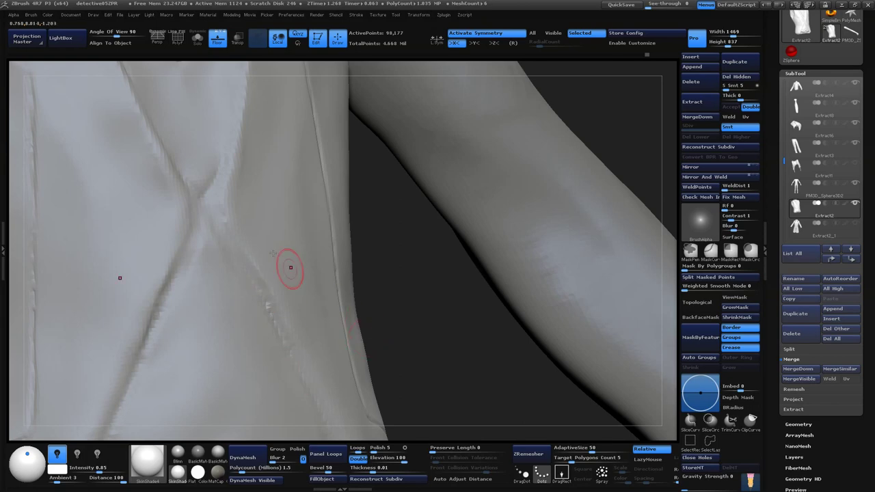
pyautogui.moveTo(390, 264)
pyautogui.mouseDown()
pyautogui.moveTo(400, 334)
pyautogui.moveTo(276, 203)
pyautogui.mouseUp()
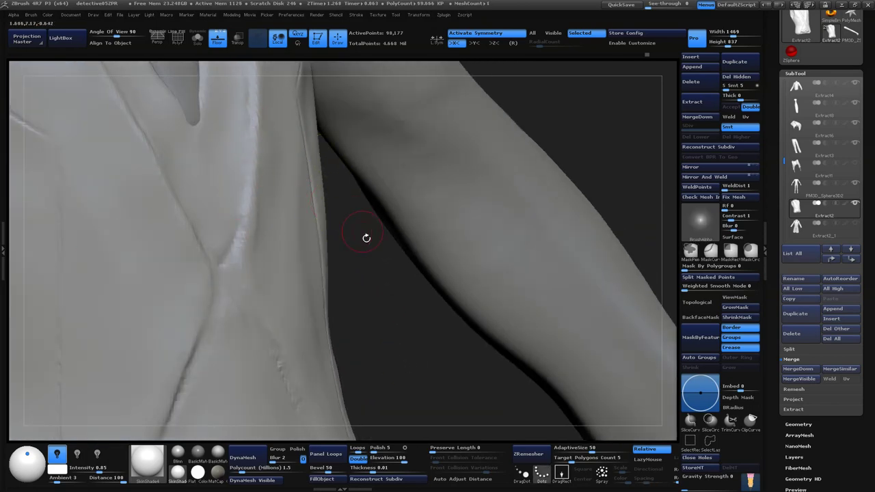
pyautogui.moveTo(367, 234); pyautogui.dragTo(303, 287)
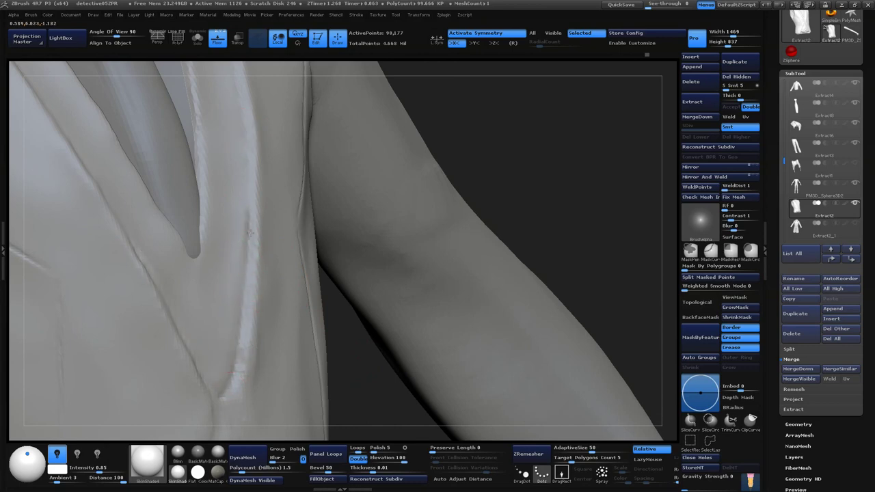
pyautogui.moveTo(507, 199); pyautogui.dragTo(217, 303)
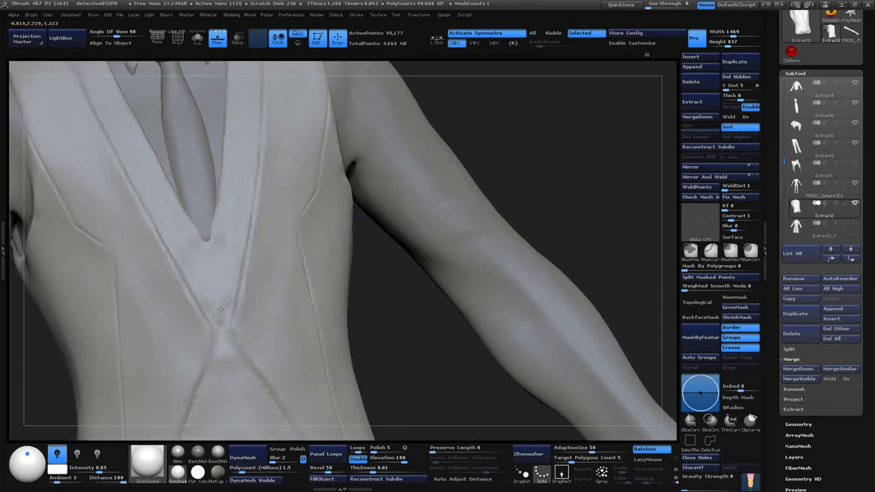
pyautogui.moveTo(522, 119); pyautogui.dragTo(414, 213)
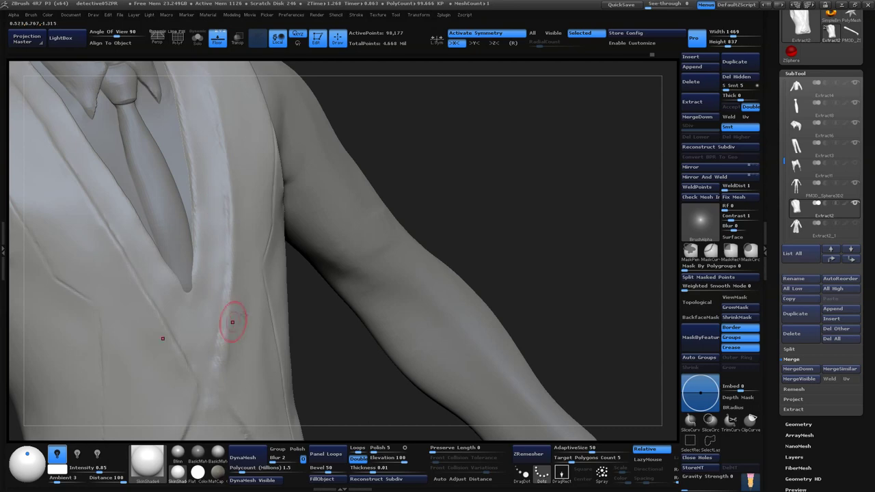
pyautogui.moveTo(410, 136); pyautogui.dragTo(463, 157)
pyautogui.moveTo(412, 206); pyautogui.dragTo(206, 264)
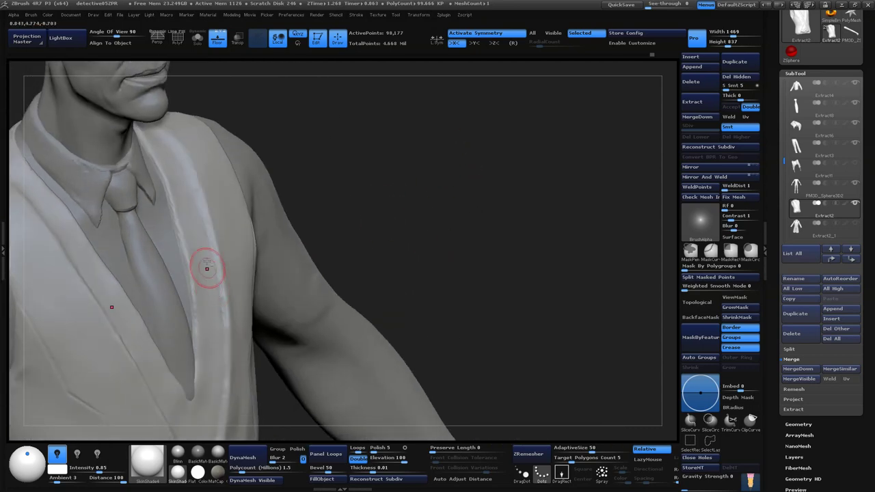
pyautogui.moveTo(346, 198)
pyautogui.mouseDown()
pyautogui.moveTo(416, 212)
pyautogui.moveTo(499, 278)
pyautogui.moveTo(524, 195)
pyautogui.moveTo(544, 177)
pyautogui.mouseUp()
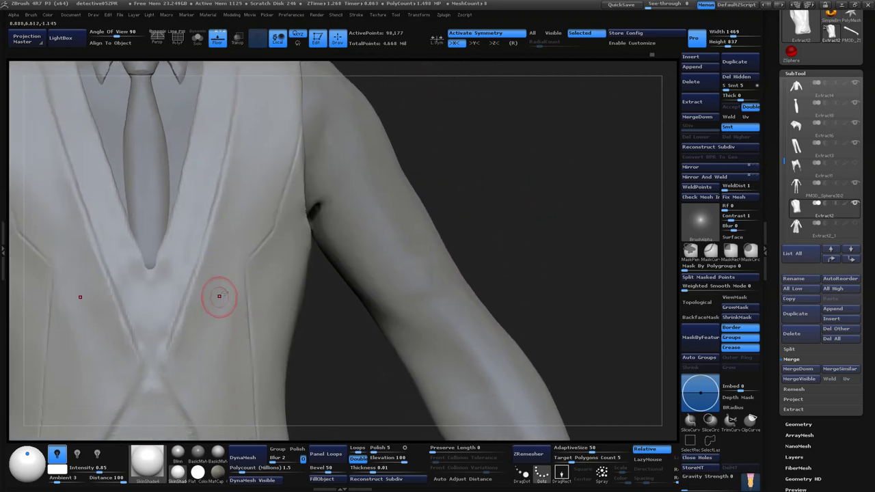
# - Pick the lazy-mouse seam brush with Imbed 20 and BackfaceMask, framing the waistcoat chest
pyautogui.press('b')
pyautogui.click(524, 279)
pyautogui.moveTo(476, 170); pyautogui.dragTo(363, 74)
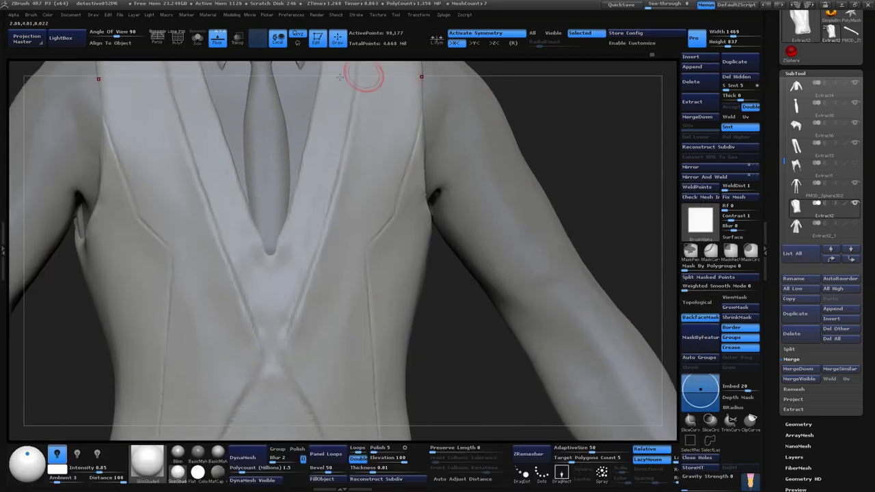
pyautogui.press('space')
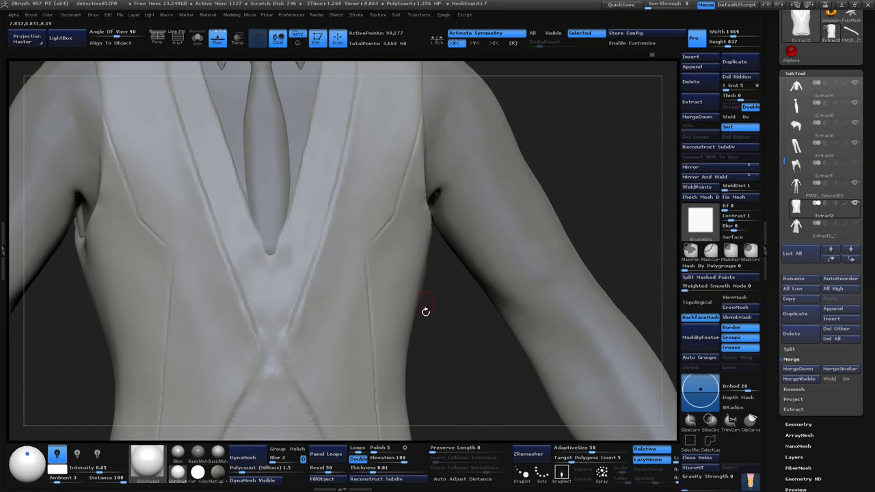
pyautogui.moveTo(453, 381); pyautogui.dragTo(278, 263)
# - Select a soft-alpha Dots-stroke brush and bring the lower waistcoat and hem into view
pyautogui.press('b')
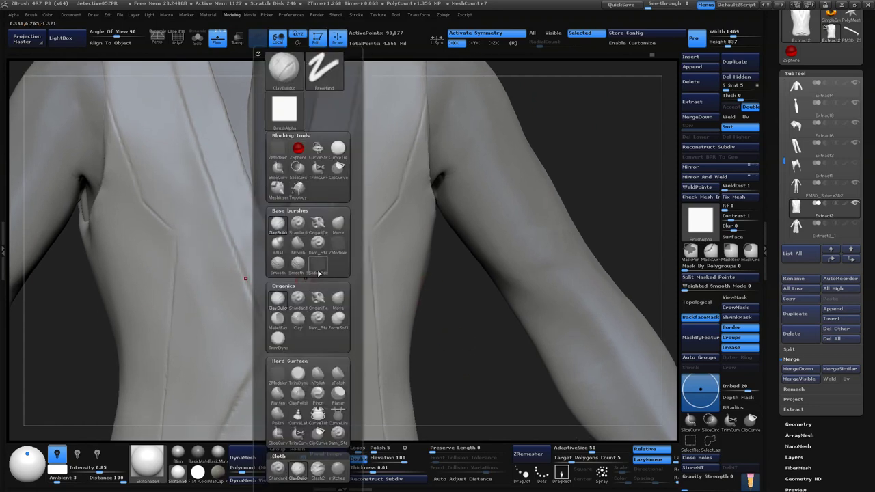
pyautogui.click(316, 301)
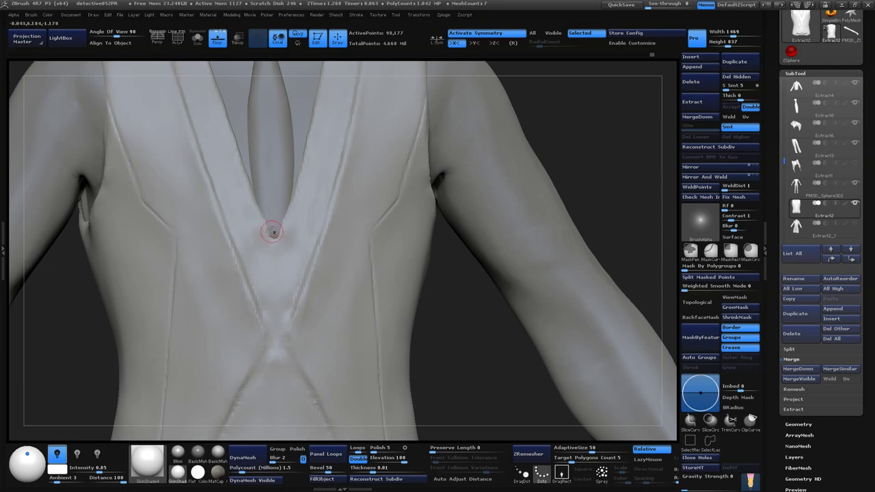
pyautogui.moveTo(440, 395)
pyautogui.mouseDown()
pyautogui.moveTo(400, 307)
pyautogui.moveTo(280, 241)
pyautogui.mouseUp()
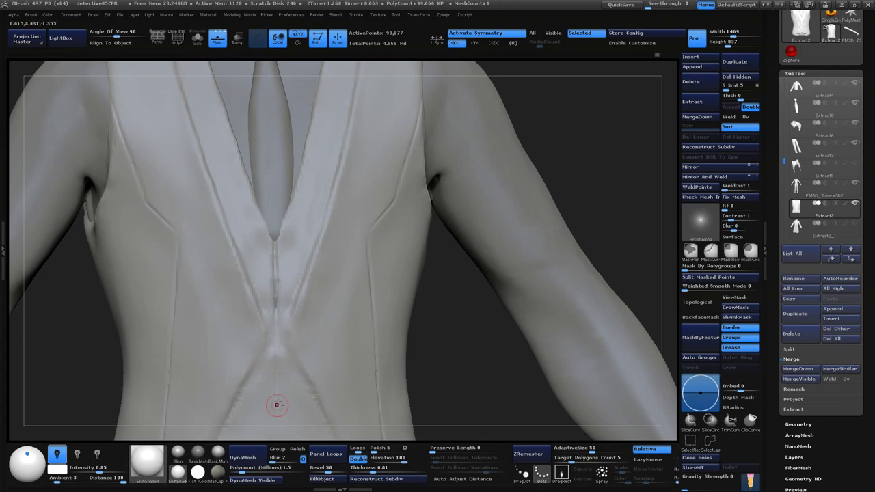
pyautogui.keyDown('alt'); pyautogui.moveTo(277, 405); pyautogui.dragTo(376, 305); pyautogui.keyUp('alt')
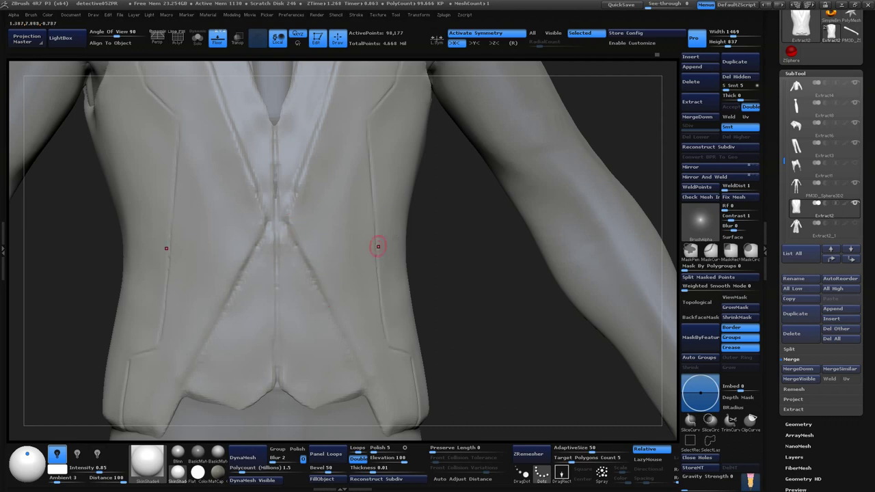
# - Orbit around the waistcoat back to inspect its X-shaped crossing seams
pyautogui.moveTo(462, 260)
pyautogui.mouseDown()
pyautogui.moveTo(518, 386)
pyautogui.moveTo(289, 262)
pyautogui.mouseUp()
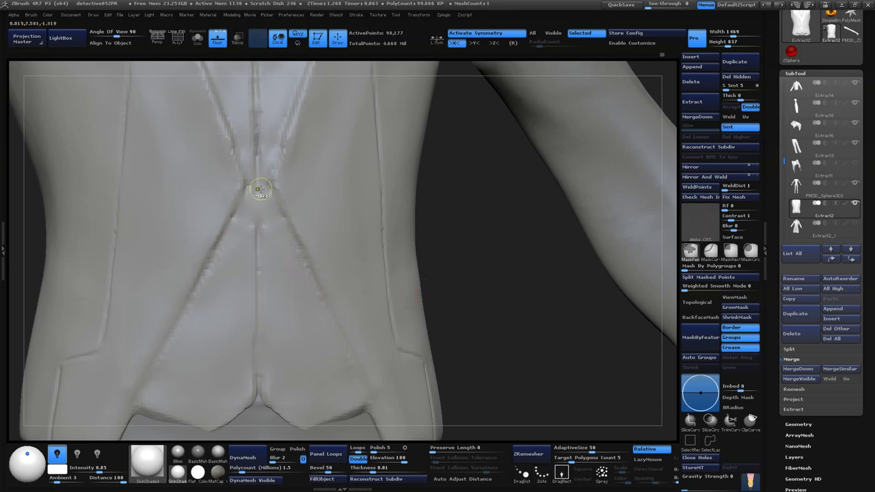
pyautogui.click(256, 194)
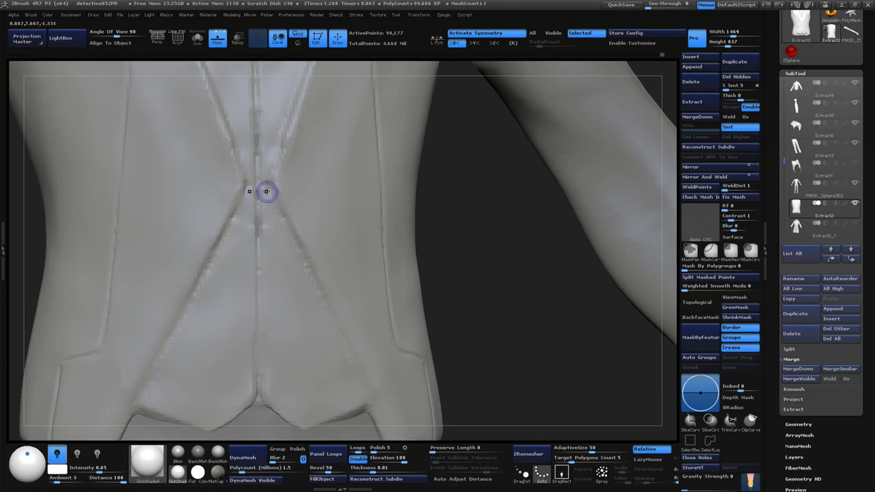
pyautogui.moveTo(404, 219)
pyautogui.mouseDown()
pyautogui.moveTo(479, 191)
pyautogui.moveTo(545, 152)
pyautogui.moveTo(550, 178)
pyautogui.mouseUp()
pyautogui.moveTo(415, 391)
pyautogui.mouseDown()
pyautogui.moveTo(467, 322)
pyautogui.moveTo(465, 300)
pyautogui.moveTo(420, 287)
pyautogui.mouseUp()
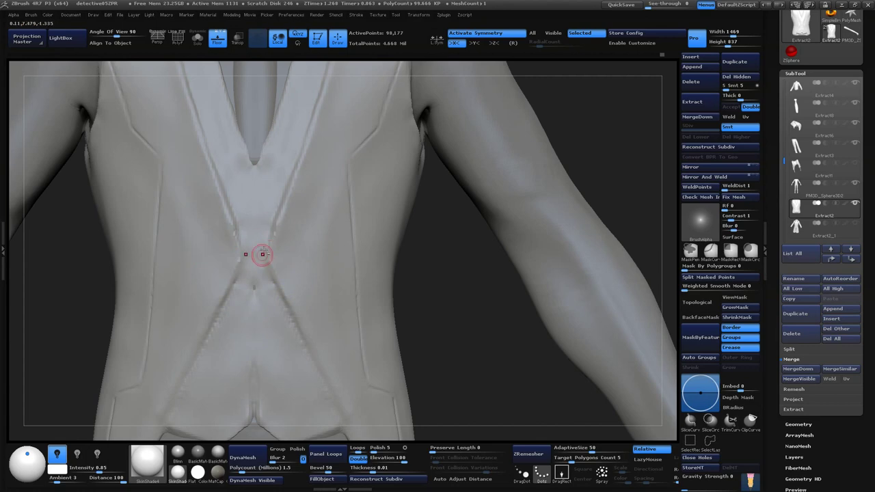
pyautogui.moveTo(439, 319); pyautogui.dragTo(247, 297)
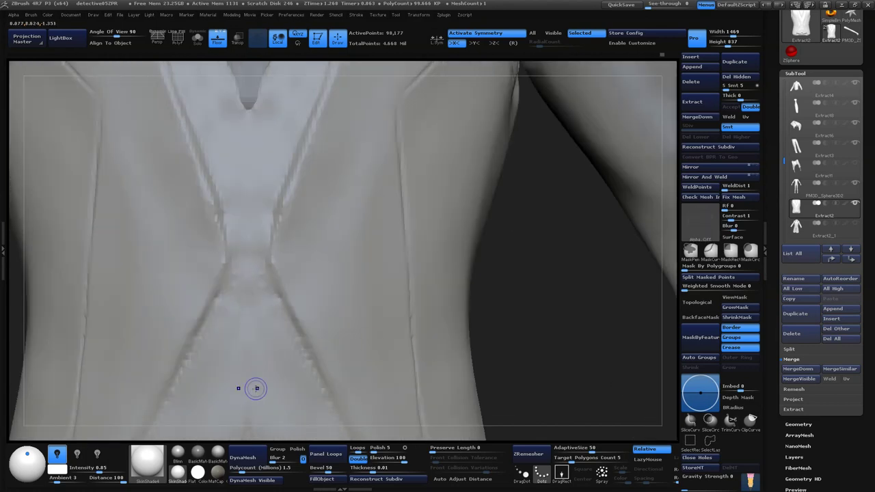
pyautogui.moveTo(519, 308); pyautogui.dragTo(469, 239)
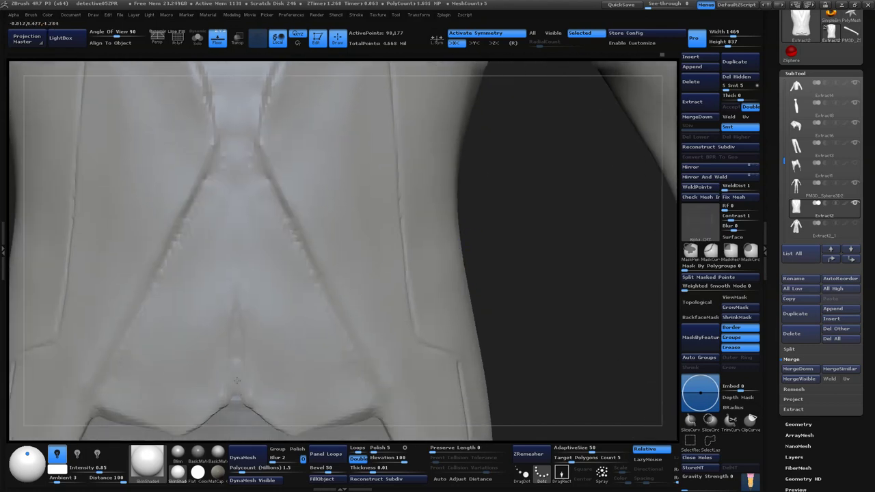
pyautogui.moveTo(472, 277); pyautogui.dragTo(474, 326)
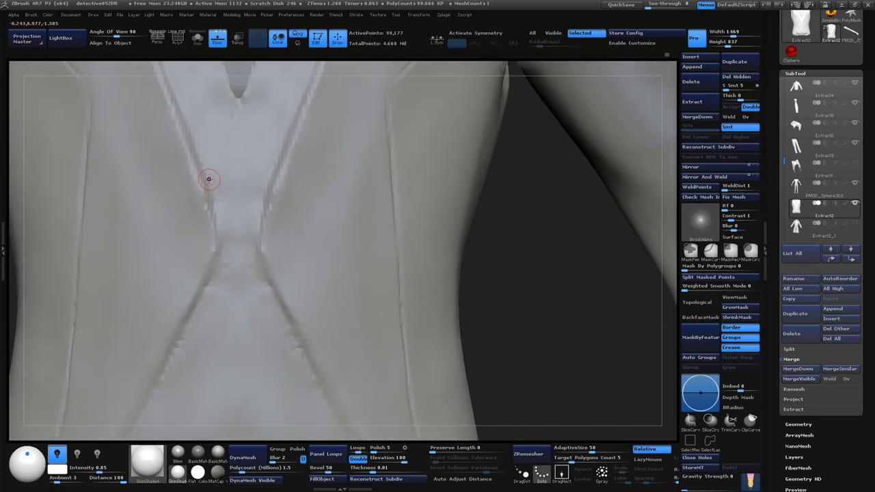
pyautogui.moveTo(209, 179); pyautogui.dragTo(465, 269)
pyautogui.press('space')
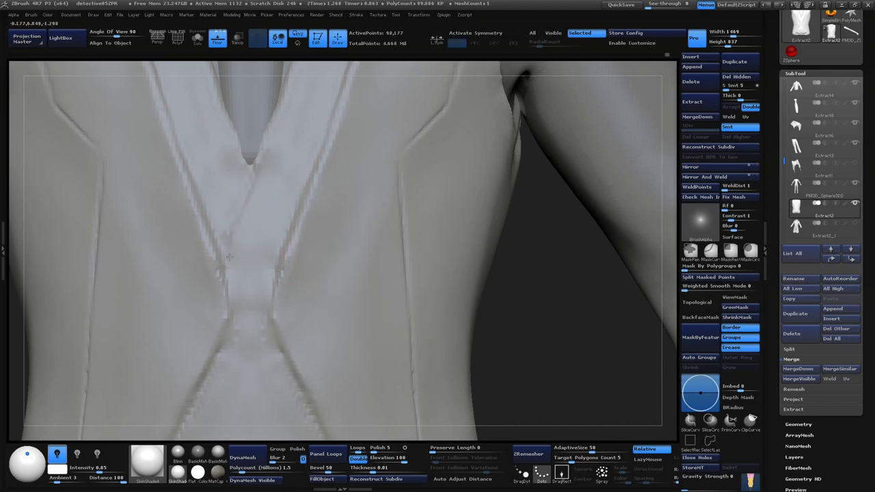
# - Frame the waistcoat and orbit to a straight, symmetric view of its back
pyautogui.press('f')
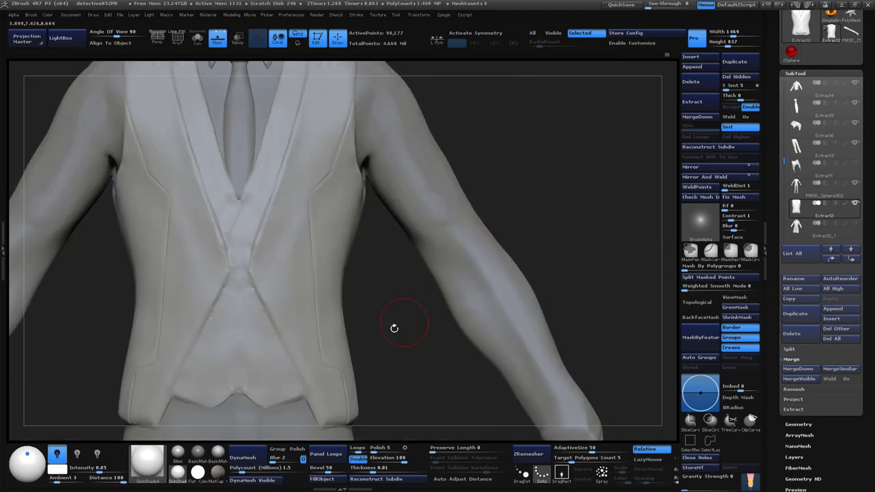
pyautogui.moveTo(395, 329)
pyautogui.mouseDown()
pyautogui.moveTo(348, 387)
pyautogui.moveTo(225, 198)
pyautogui.mouseUp()
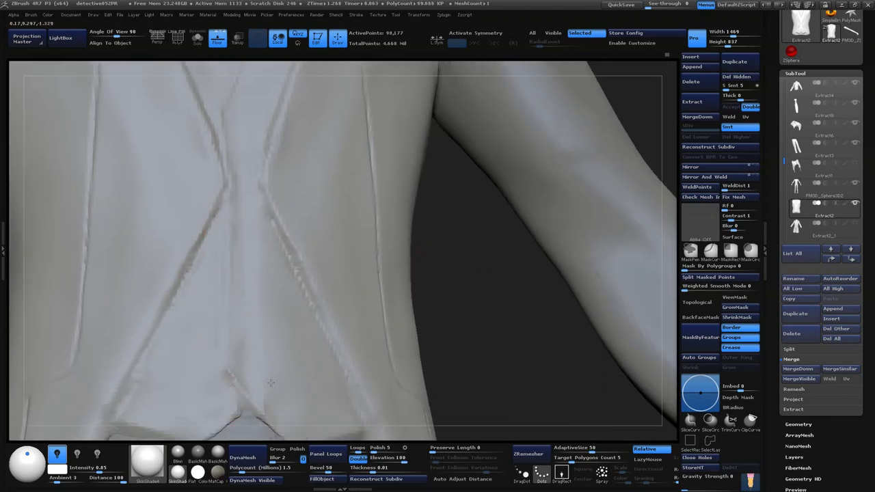
pyautogui.moveTo(520, 307); pyautogui.dragTo(480, 285)
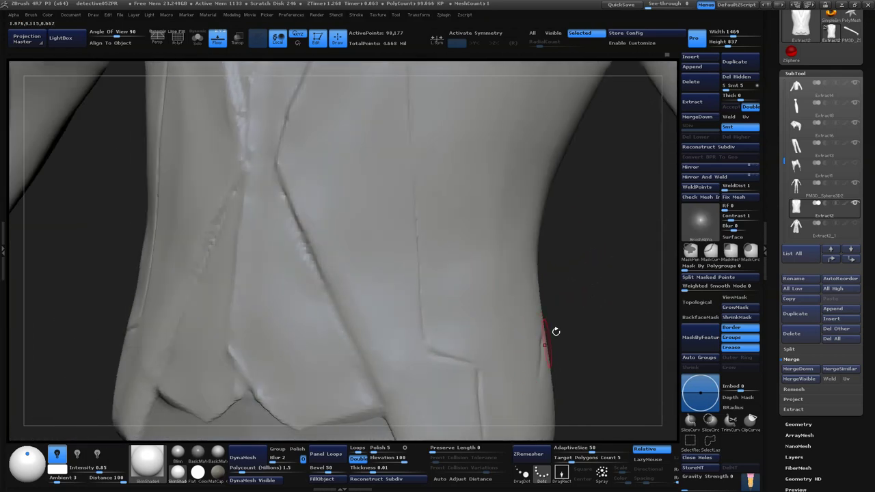
pyautogui.moveTo(556, 330)
pyautogui.mouseDown()
pyautogui.moveTo(568, 342)
pyautogui.moveTo(524, 230)
pyautogui.moveTo(512, 288)
pyautogui.moveTo(344, 319)
pyautogui.moveTo(395, 338)
pyautogui.mouseUp()
pyautogui.press('space')
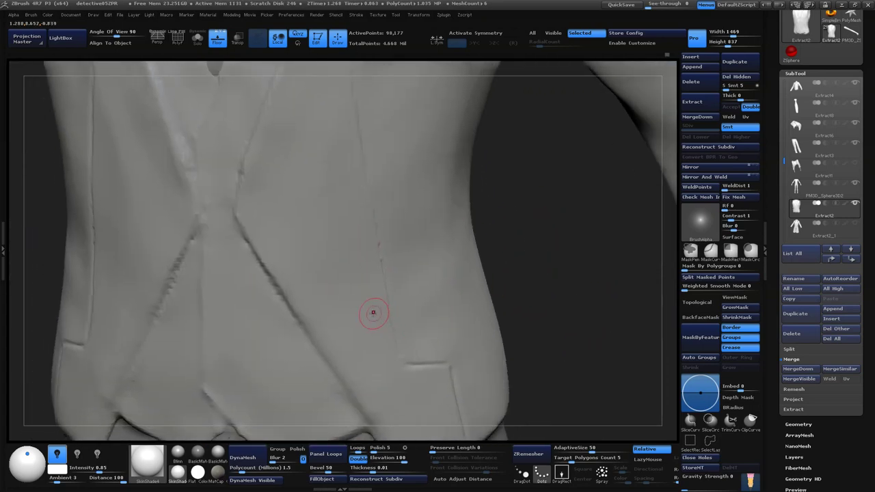
# - Enable X symmetry and zoom in on the pocket groove on the waistcoat's side
pyautogui.press('x')
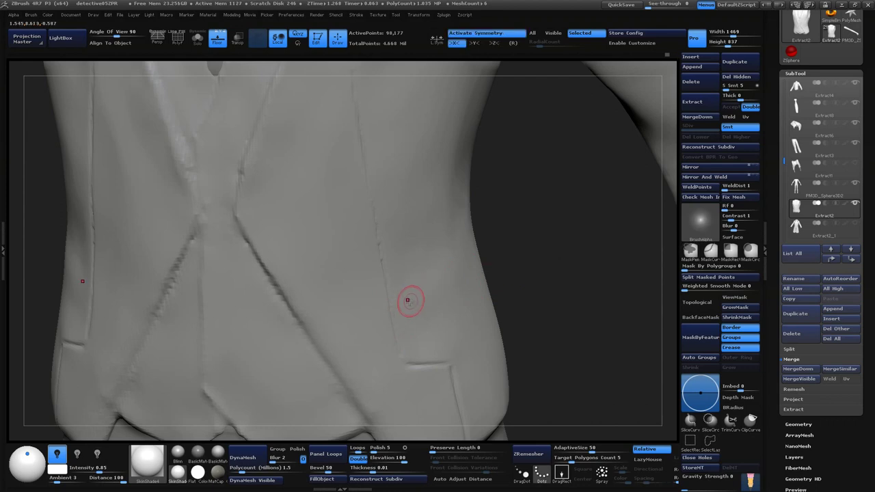
pyautogui.moveTo(500, 255); pyautogui.dragTo(582, 268)
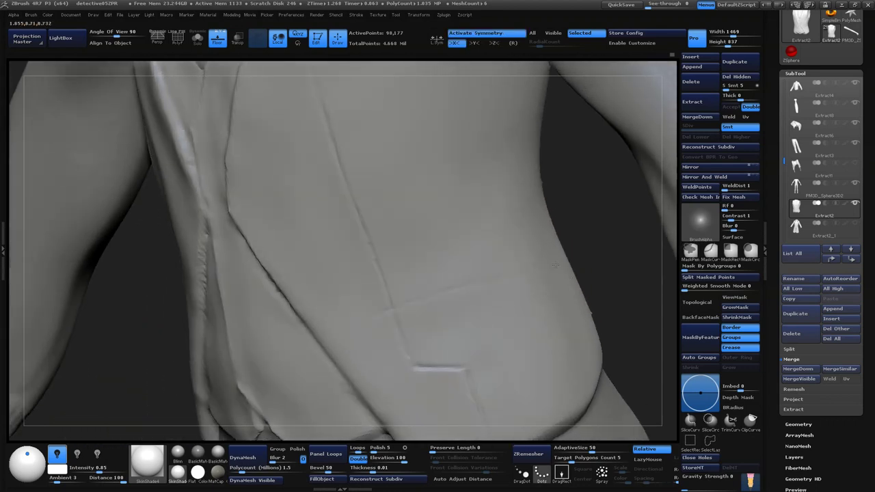
pyautogui.moveTo(402, 315); pyautogui.dragTo(523, 246)
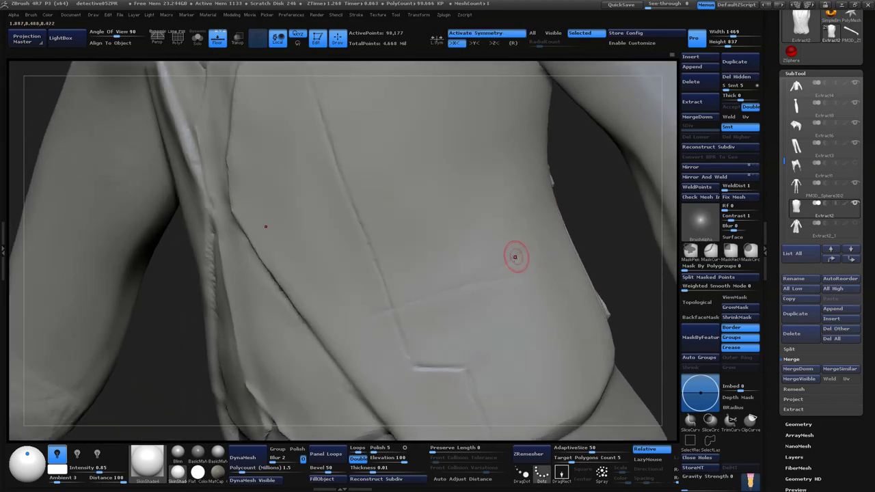
pyautogui.moveTo(594, 260); pyautogui.dragTo(576, 241)
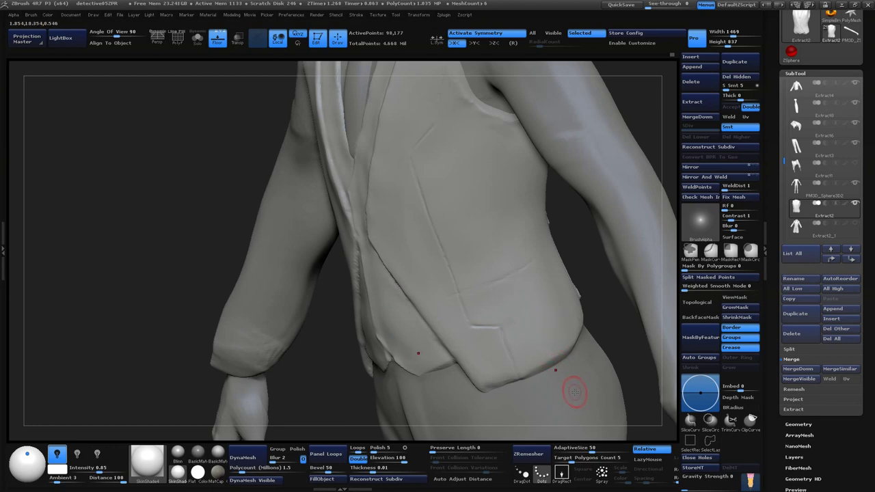
pyautogui.moveTo(594, 320)
pyautogui.mouseDown()
pyautogui.moveTo(591, 287)
pyautogui.moveTo(589, 320)
pyautogui.mouseUp()
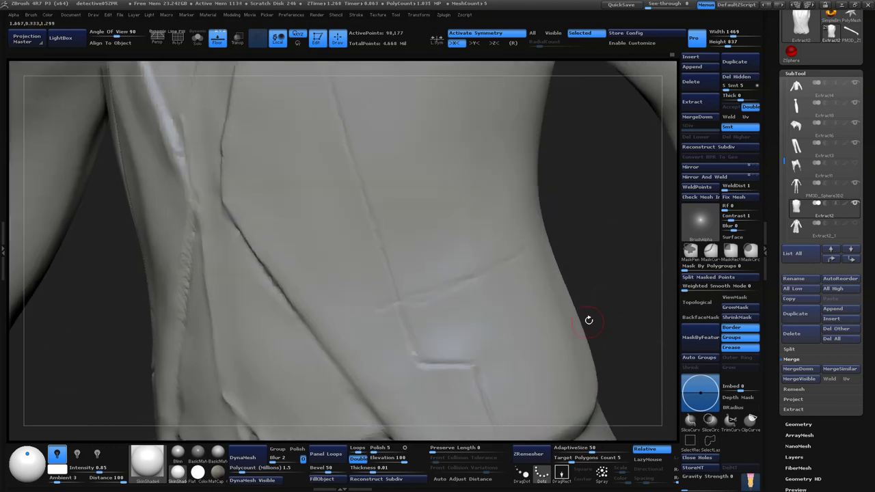
pyautogui.keyDown('alt'); pyautogui.moveTo(590, 273); pyautogui.dragTo(527, 255); pyautogui.keyUp('alt')
pyautogui.moveTo(585, 231); pyautogui.dragTo(608, 184)
pyautogui.moveTo(614, 246); pyautogui.dragTo(588, 249)
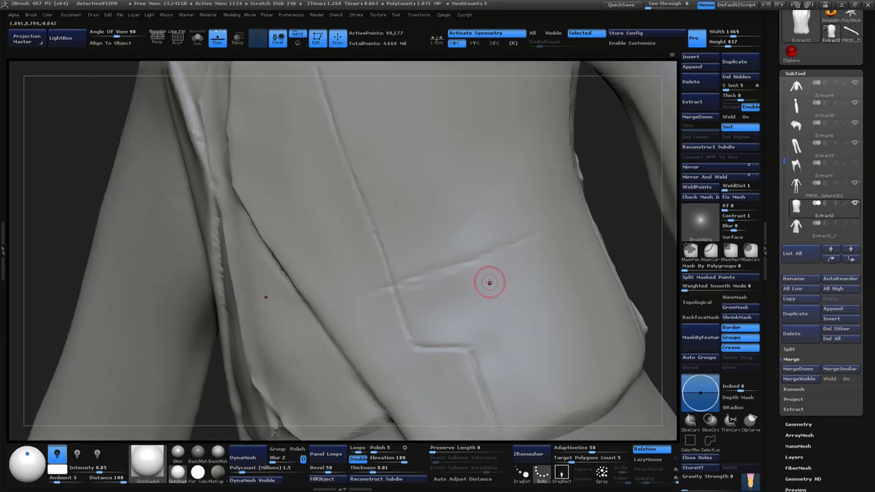
pyautogui.press('b')
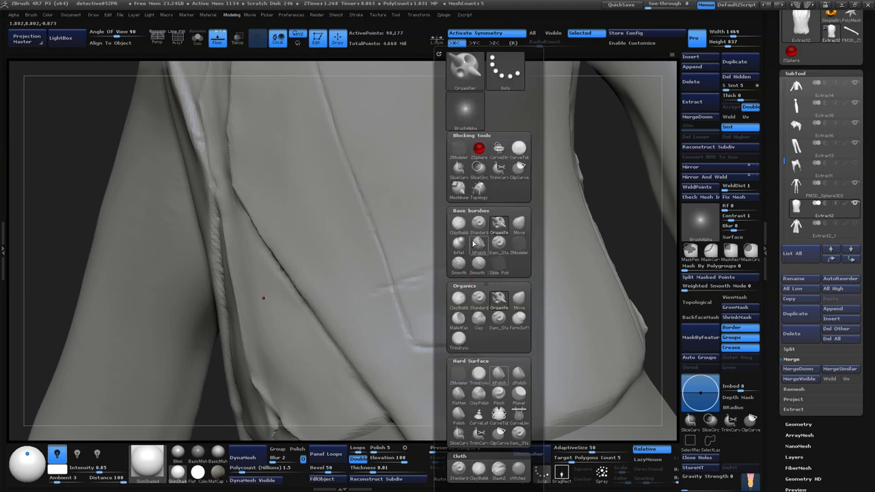
# - Flatten the pocket groove into a clean welt strip with a flat polish brush
pyautogui.click(476, 243)
pyautogui.press('space')
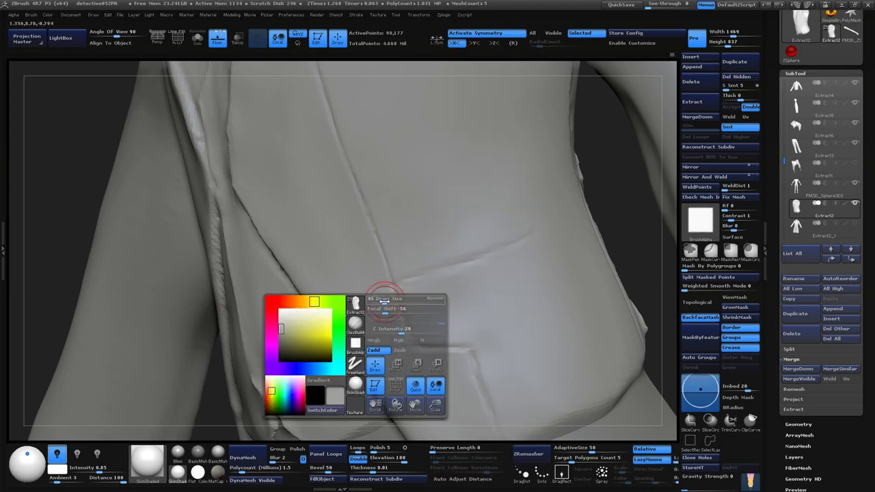
pyautogui.moveTo(385, 294); pyautogui.dragTo(536, 249)
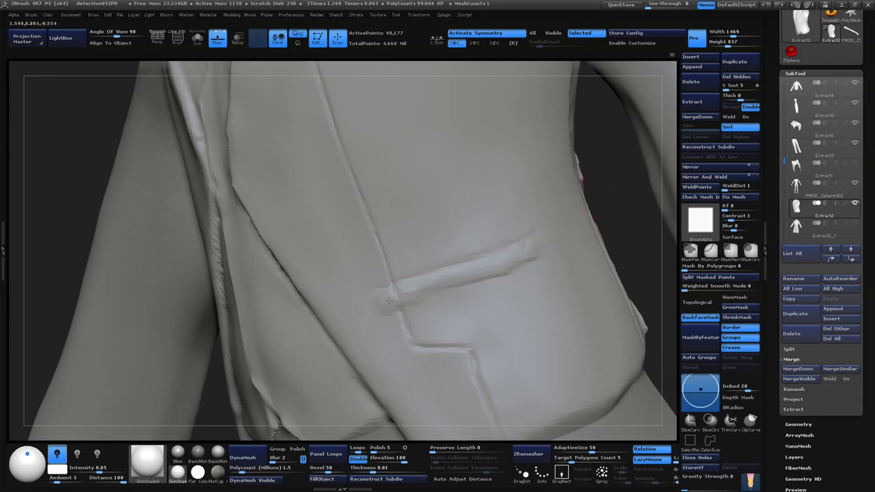
pyautogui.moveTo(389, 301)
pyautogui.mouseDown()
pyautogui.moveTo(492, 264)
pyautogui.moveTo(436, 286)
pyautogui.mouseUp()
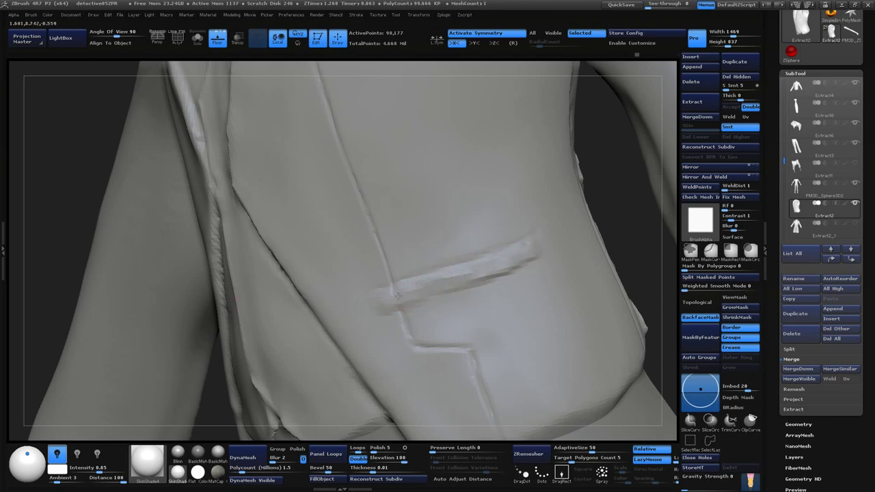
# - Orbit around the vest pocket to inspect it from several angles
pyautogui.moveTo(644, 234)
pyautogui.mouseDown()
pyautogui.moveTo(616, 233)
pyautogui.moveTo(551, 197)
pyautogui.moveTo(580, 211)
pyautogui.mouseUp()
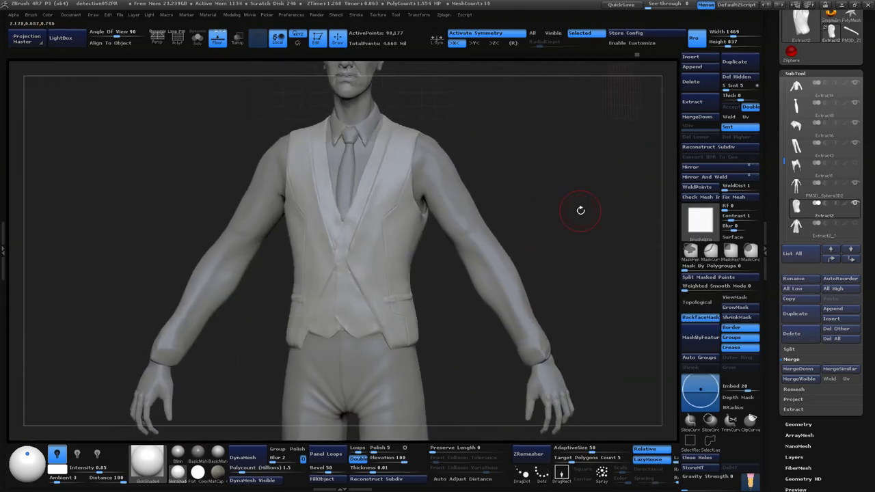
pyautogui.press('ctrl')
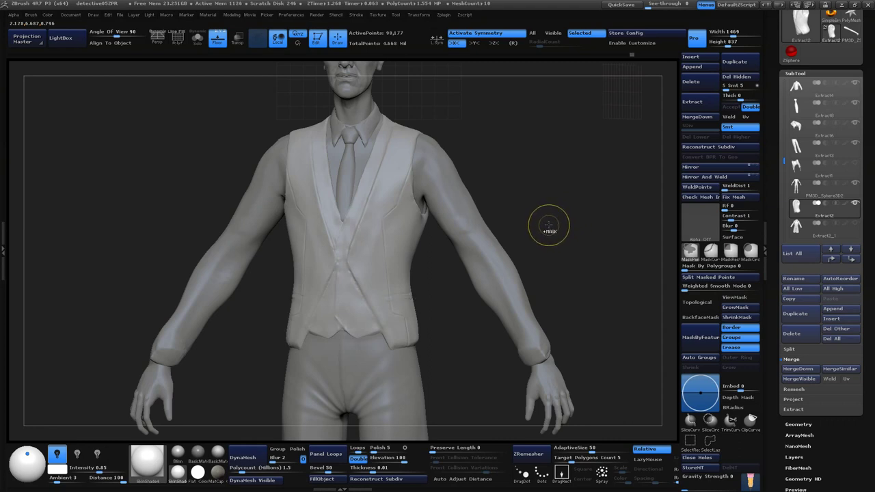
pyautogui.moveTo(555, 212); pyautogui.dragTo(389, 289)
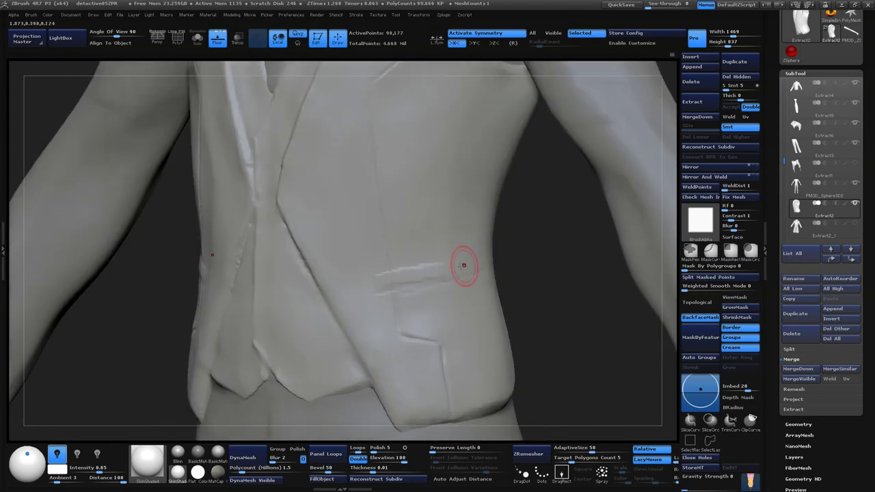
pyautogui.moveTo(543, 266); pyautogui.dragTo(453, 278)
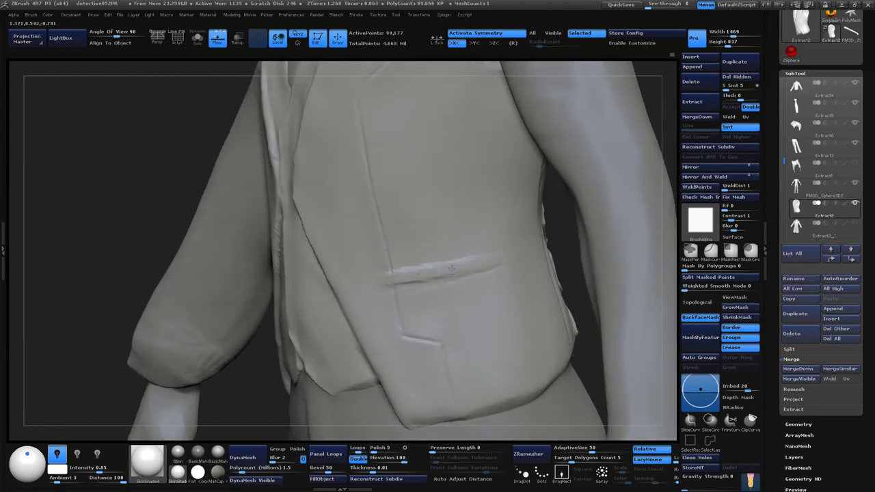
pyautogui.moveTo(513, 257); pyautogui.dragTo(445, 250)
pyautogui.press('b')
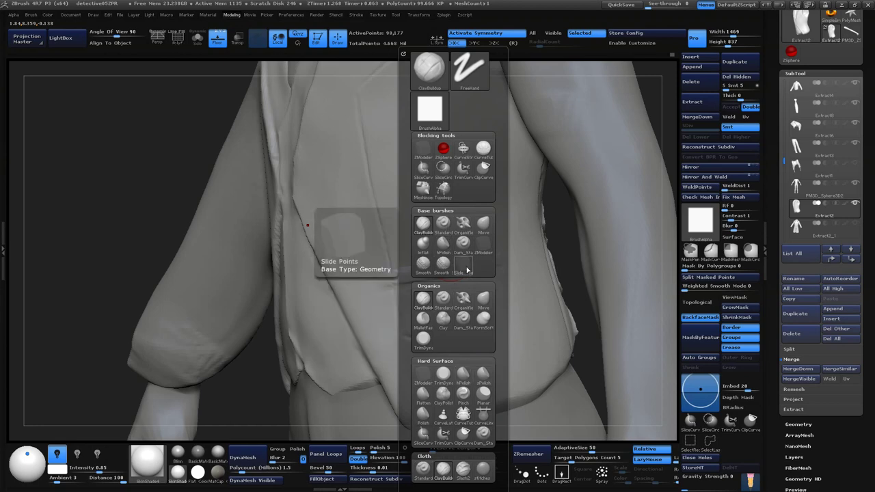
# - Choose a new sculpting brush and rotate the vest to a frontal angle
pyautogui.click(443, 222)
pyautogui.moveTo(129, 190); pyautogui.dragTo(143, 218)
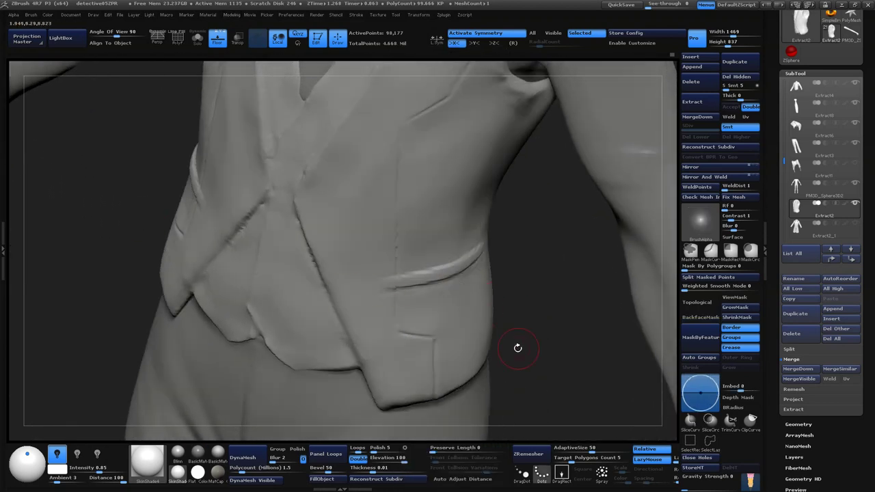
pyautogui.moveTo(520, 323); pyautogui.dragTo(482, 246)
pyautogui.press('space')
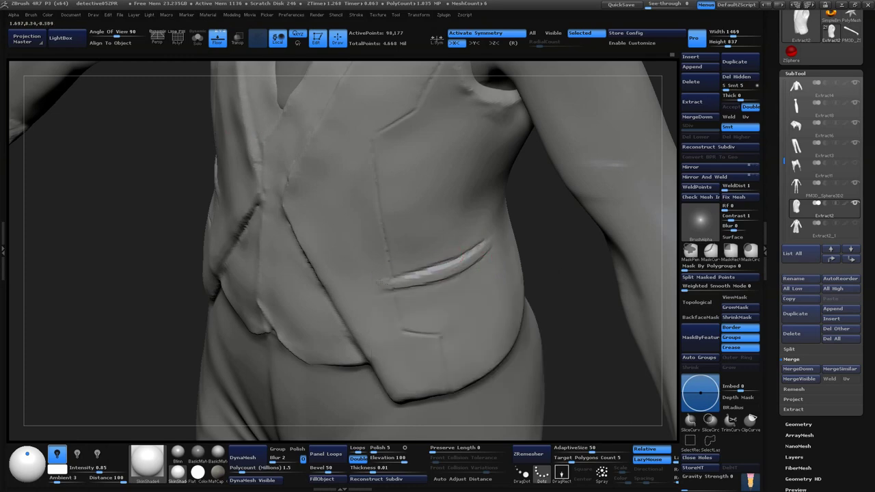
pyautogui.moveTo(562, 245); pyautogui.dragTo(540, 254)
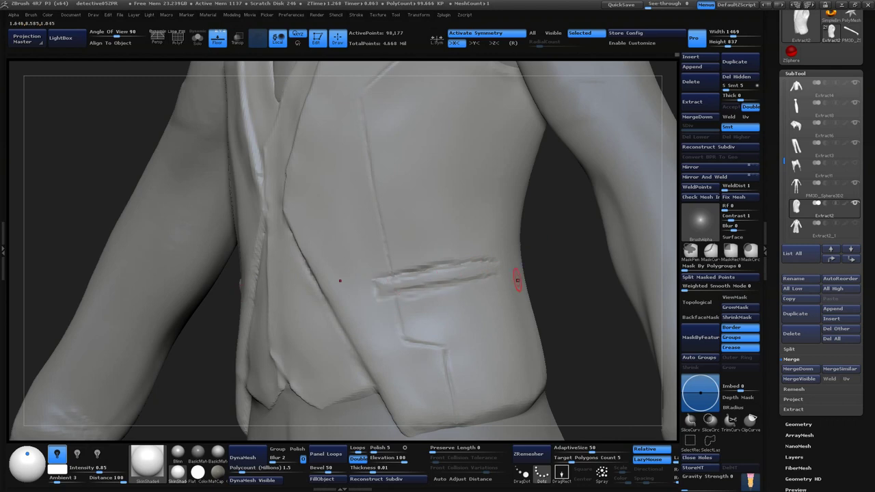
# - With LazyMouse off, sharpen the pocket flap's top edge, then restore LazyMouse
pyautogui.press('l')
pyautogui.moveTo(447, 258); pyautogui.dragTo(383, 268)
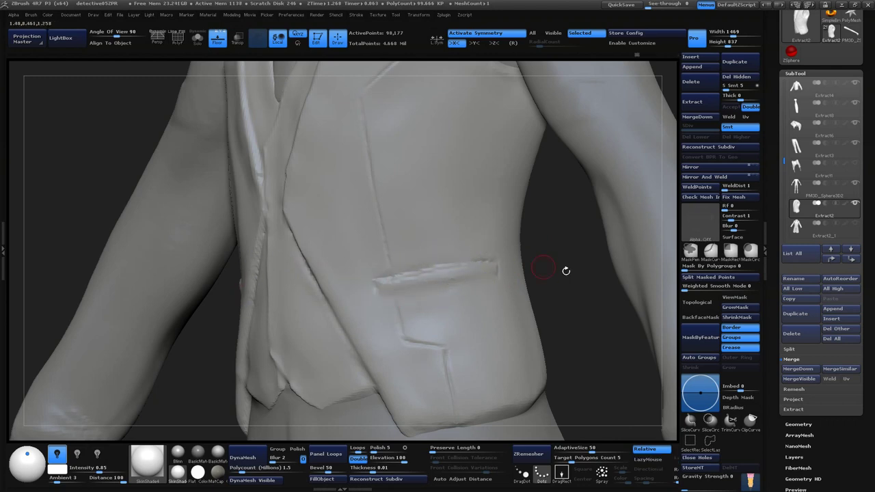
pyautogui.press('f')
pyautogui.moveTo(541, 292)
pyautogui.mouseDown()
pyautogui.moveTo(618, 210)
pyautogui.moveTo(517, 377)
pyautogui.mouseUp()
pyautogui.press('l')
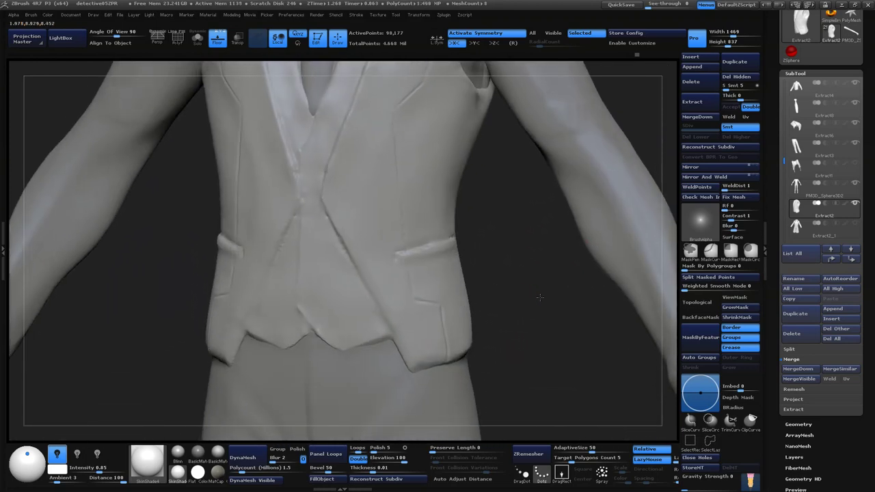
pyautogui.moveTo(540, 297); pyautogui.dragTo(518, 289)
# - Choose the insert-mesh button brush and frame the vest front
pyautogui.press('b')
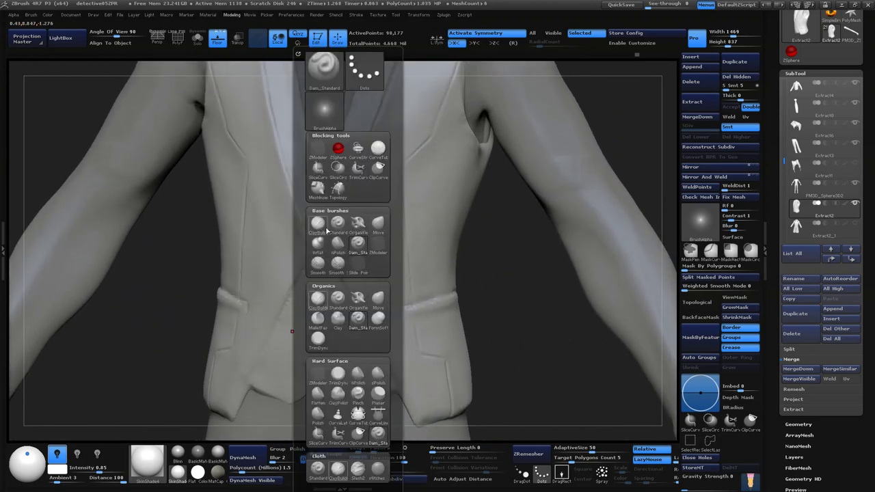
pyautogui.click(320, 226)
pyautogui.moveTo(522, 318); pyautogui.dragTo(488, 330)
pyautogui.moveTo(361, 352); pyautogui.dragTo(377, 328)
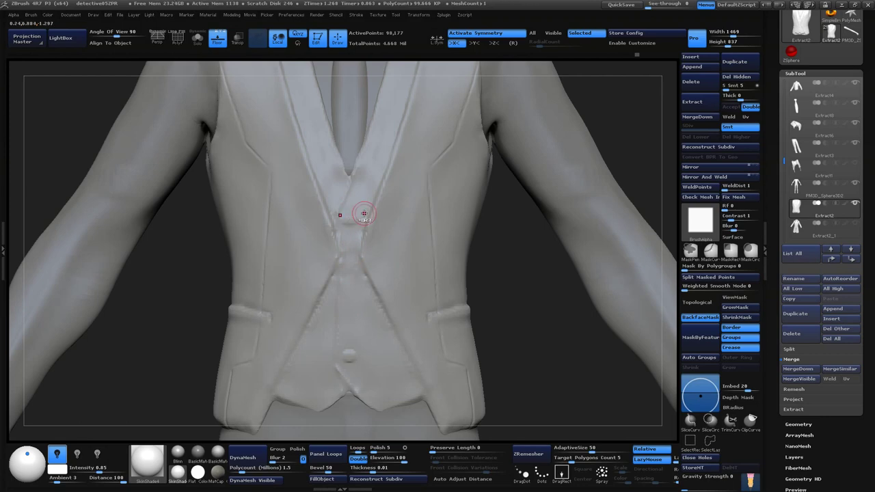
pyautogui.keyDown('ctrl'); pyautogui.moveTo(516, 256); pyautogui.dragTo(358, 225, button='right'); pyautogui.keyUp('ctrl')
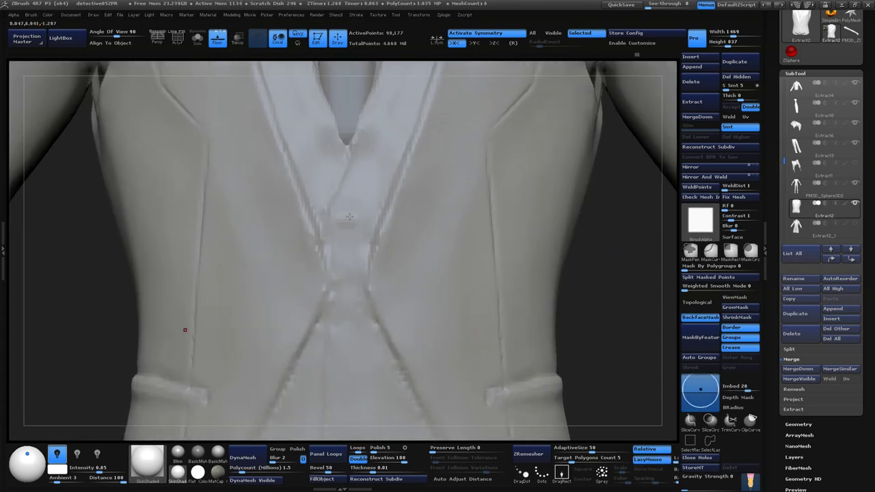
pyautogui.press('f')
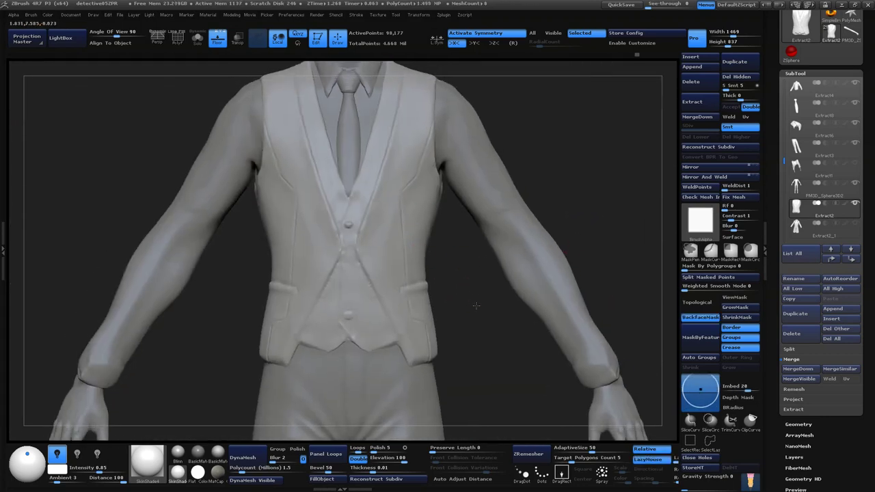
# - Place buttons down the vest's centre line, undoing one misplaced button
pyautogui.keyDown('ctrl'); pyautogui.moveTo(416, 236); pyautogui.dragTo(458, 294, button='right'); pyautogui.keyUp('ctrl')
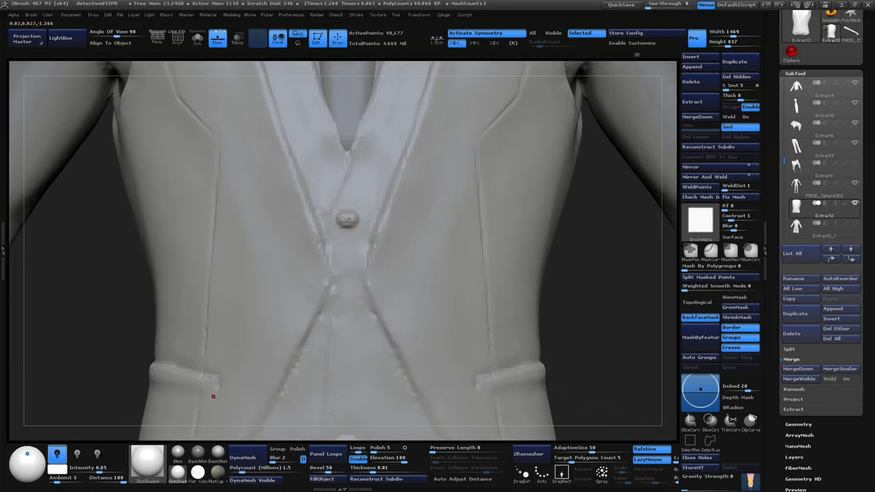
pyautogui.moveTo(359, 209)
pyautogui.mouseDown(button='right')
pyautogui.moveTo(350, 218)
pyautogui.moveTo(543, 273)
pyautogui.moveTo(371, 226)
pyautogui.moveTo(344, 209)
pyautogui.mouseUp(button='right')
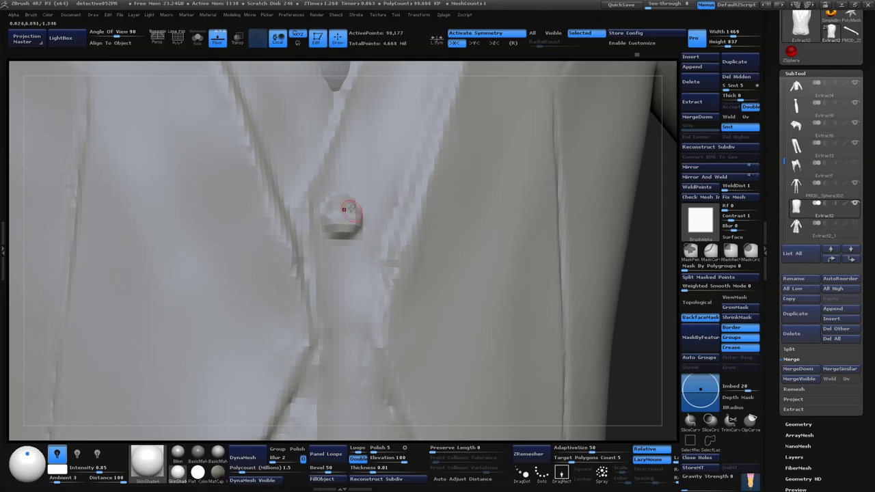
pyautogui.moveTo(420, 203)
pyautogui.keyDown('ctrl'); pyautogui.mouseDown(button='right')
pyautogui.moveTo(349, 209)
pyautogui.moveTo(553, 357)
pyautogui.mouseUp(button='right'); pyautogui.keyUp('ctrl')
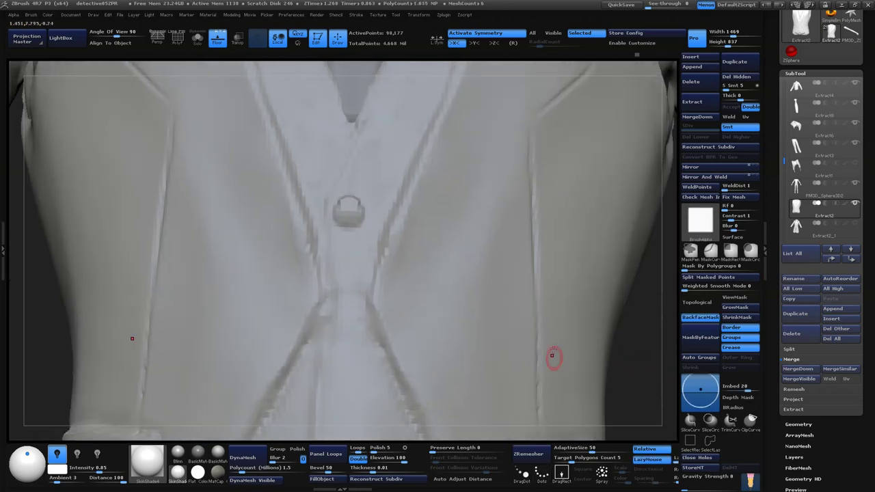
pyautogui.keyDown('ctrl'); pyautogui.moveTo(433, 225); pyautogui.dragTo(621, 205, button='right'); pyautogui.keyUp('ctrl')
pyautogui.moveTo(549, 359); pyautogui.dragTo(468, 307, button='right')
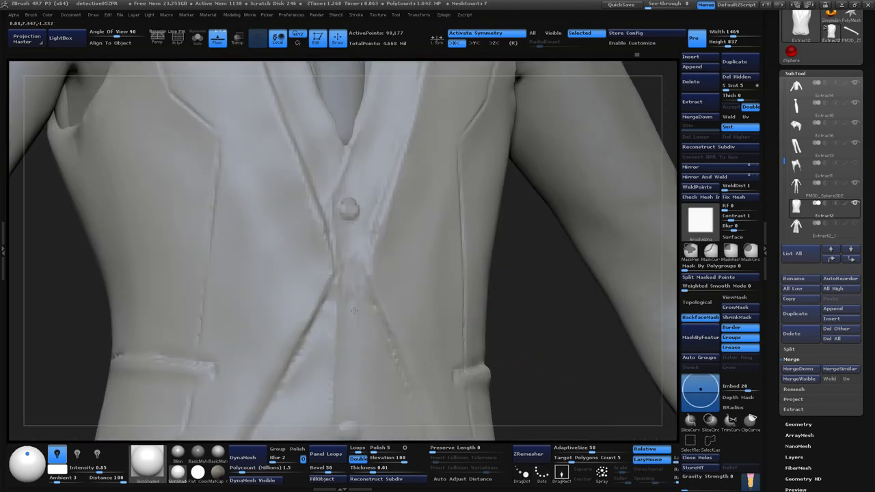
pyautogui.moveTo(536, 365); pyautogui.dragTo(521, 289, button='right')
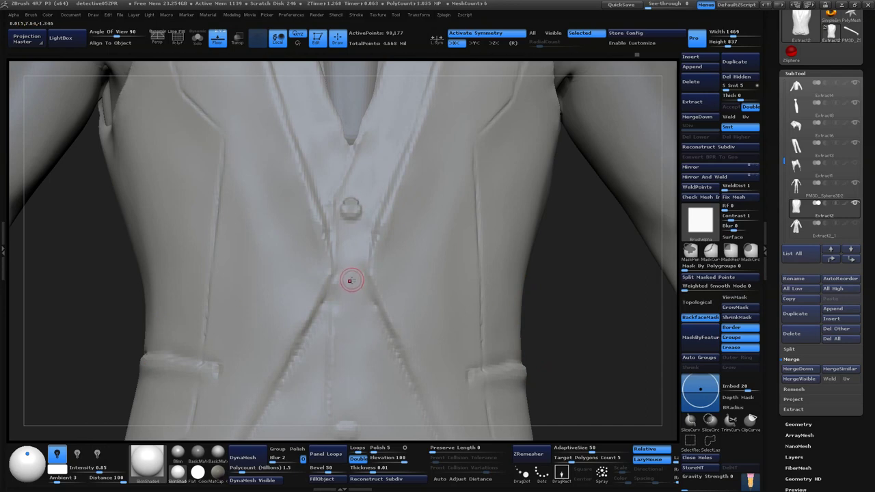
pyautogui.press('space')
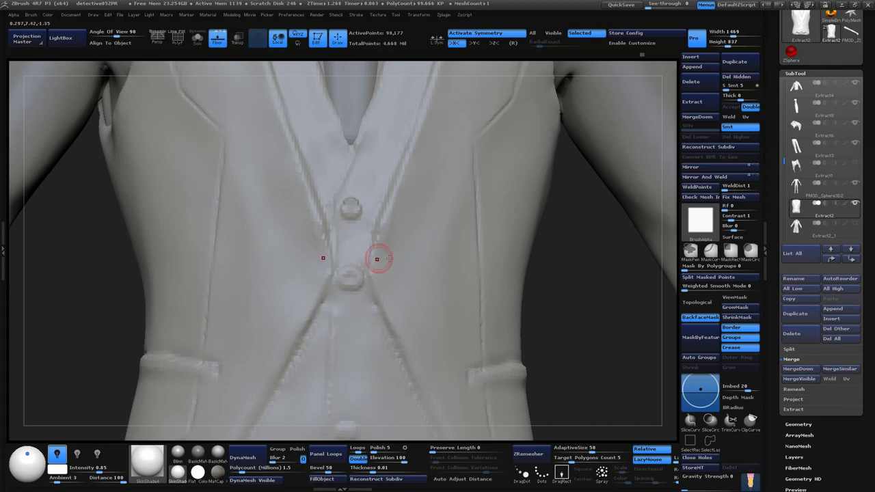
pyautogui.moveTo(377, 253)
pyautogui.keyDown('ctrl'); pyautogui.mouseDown(button='right')
pyautogui.moveTo(527, 303)
pyautogui.moveTo(507, 345)
pyautogui.moveTo(356, 282)
pyautogui.mouseUp(button='right'); pyautogui.keyUp('ctrl')
pyautogui.keyDown('ctrl'); pyautogui.moveTo(410, 302); pyautogui.dragTo(345, 294, button='right'); pyautogui.keyUp('ctrl')
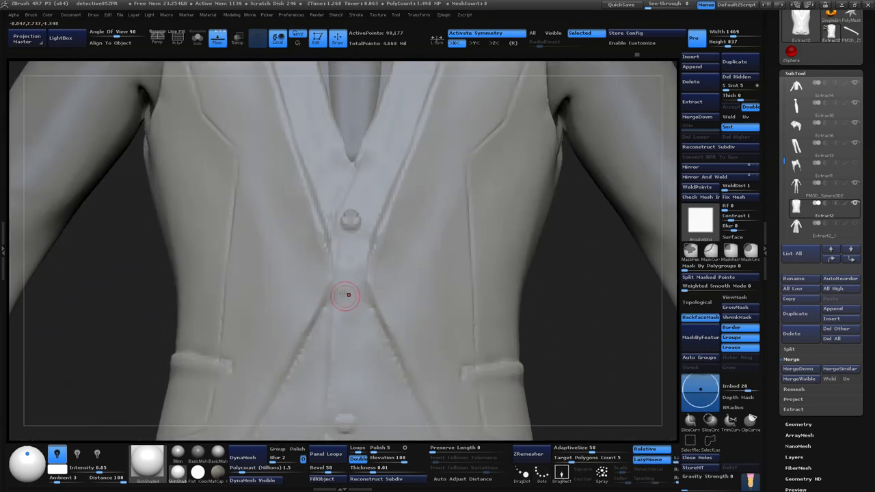
pyautogui.click(355, 314)
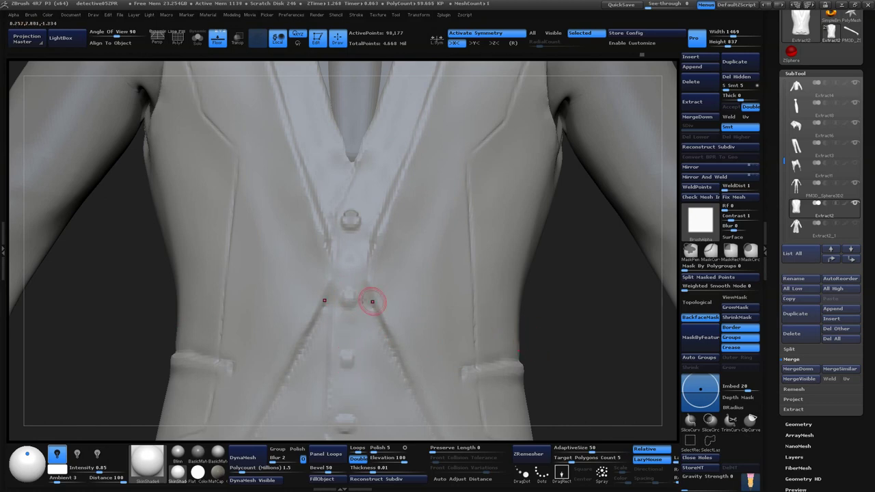
pyautogui.hotkey('ctrl', 'z')
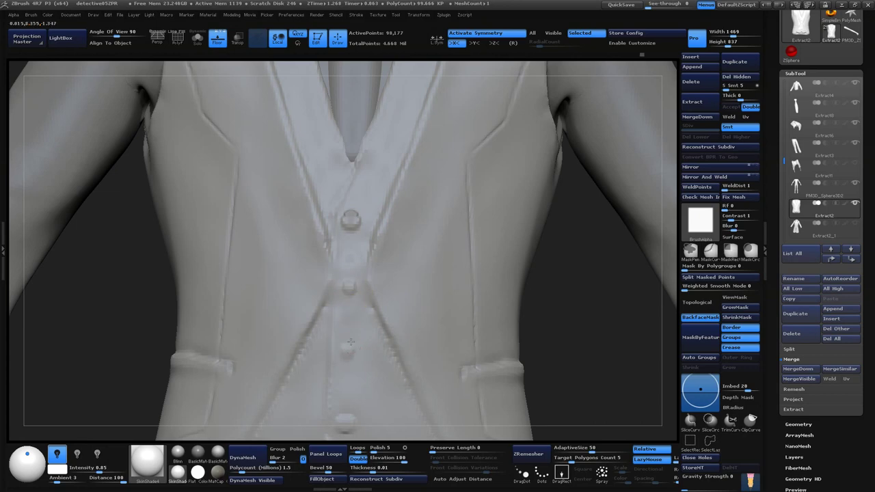
# - Orbit and zoom out to review the button column on the vest front
pyautogui.moveTo(520, 321)
pyautogui.keyDown('alt'); pyautogui.mouseDown()
pyautogui.moveTo(539, 283)
pyautogui.moveTo(613, 268)
pyautogui.mouseUp(); pyautogui.keyUp('alt')
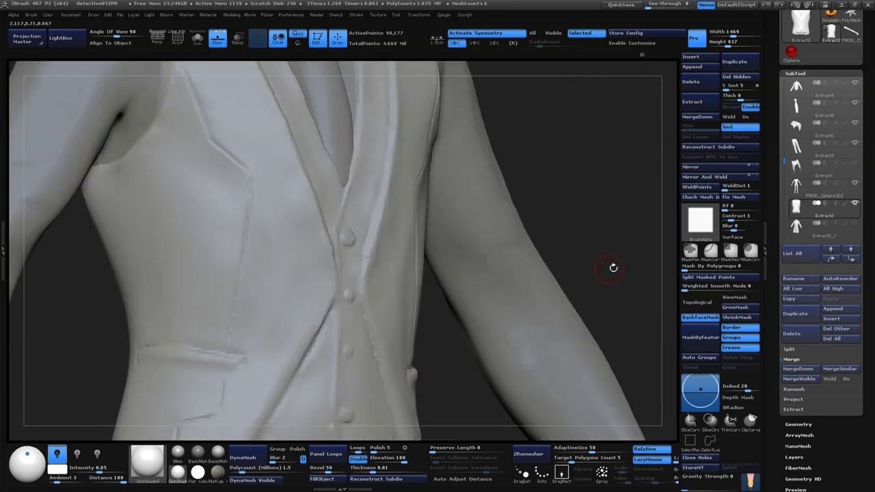
pyautogui.keyDown('shift'); pyautogui.moveTo(444, 378); pyautogui.dragTo(348, 352); pyautogui.keyUp('shift')
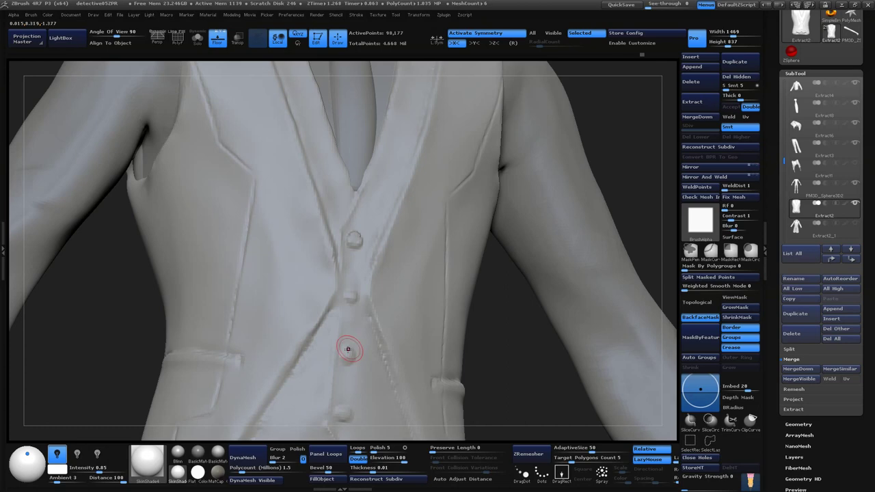
pyautogui.moveTo(524, 343)
pyautogui.keyDown('alt'); pyautogui.mouseDown()
pyautogui.moveTo(540, 383)
pyautogui.moveTo(543, 342)
pyautogui.mouseUp(); pyautogui.keyUp('alt')
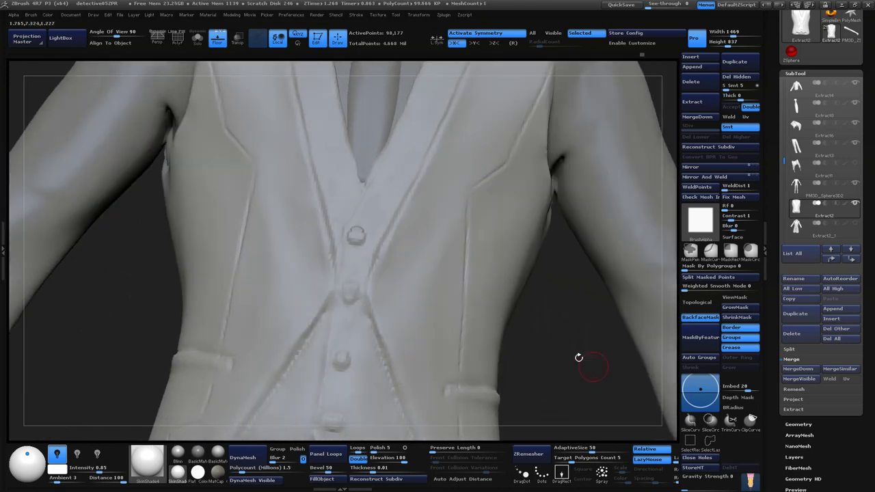
pyautogui.moveTo(343, 363)
pyautogui.mouseDown()
pyautogui.moveTo(538, 376)
pyautogui.moveTo(482, 372)
pyautogui.mouseUp()
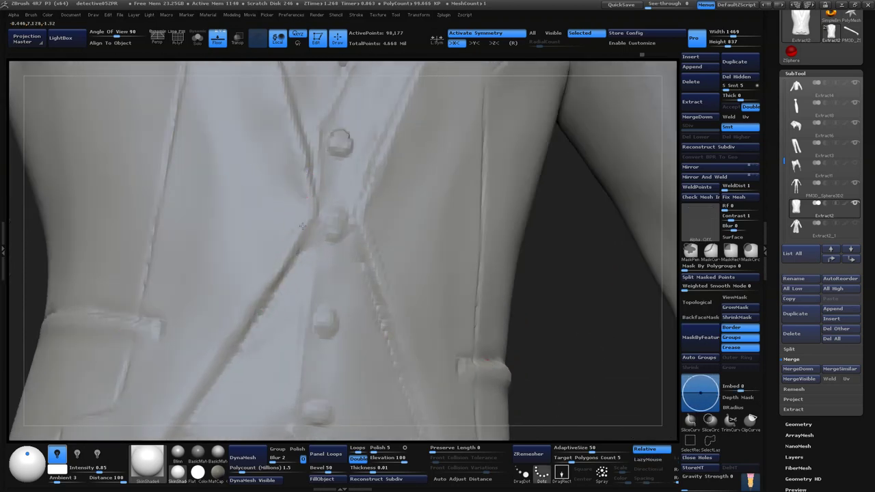
pyautogui.moveTo(656, 424)
pyautogui.mouseDown()
pyautogui.moveTo(573, 164)
pyautogui.moveTo(527, 209)
pyautogui.mouseUp()
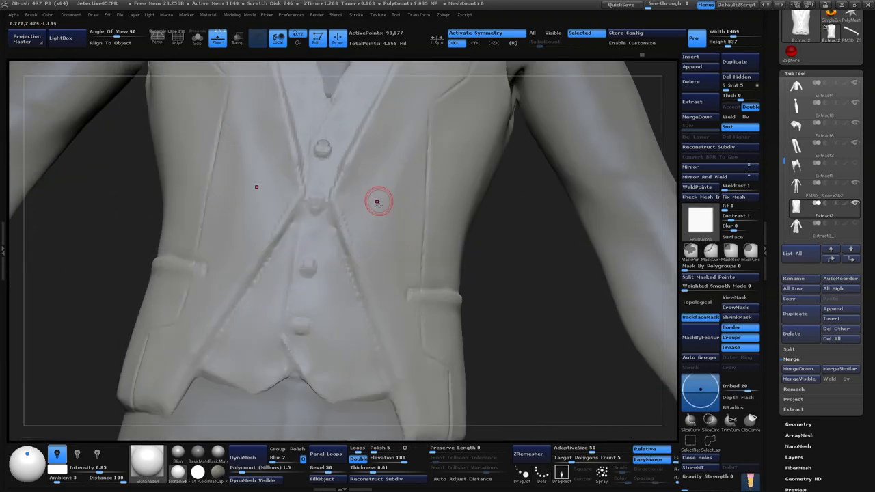
pyautogui.moveTo(499, 305)
pyautogui.mouseDown()
pyautogui.moveTo(597, 177)
pyautogui.moveTo(565, 218)
pyautogui.moveTo(524, 117)
pyautogui.moveTo(488, 296)
pyautogui.moveTo(505, 267)
pyautogui.mouseUp()
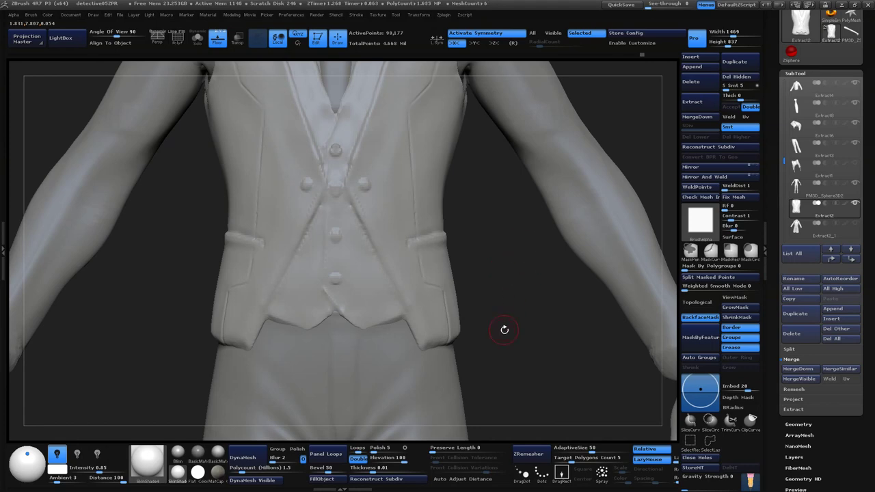
pyautogui.moveTo(509, 356)
pyautogui.mouseDown()
pyautogui.moveTo(558, 185)
pyautogui.moveTo(542, 265)
pyautogui.moveTo(527, 249)
pyautogui.moveTo(492, 246)
pyautogui.moveTo(609, 237)
pyautogui.moveTo(570, 212)
pyautogui.moveTo(556, 232)
pyautogui.mouseUp()
pyautogui.moveTo(617, 185)
pyautogui.mouseDown()
pyautogui.moveTo(560, 301)
pyautogui.moveTo(585, 245)
pyautogui.moveTo(556, 287)
pyautogui.moveTo(503, 156)
pyautogui.moveTo(310, 250)
pyautogui.mouseUp()
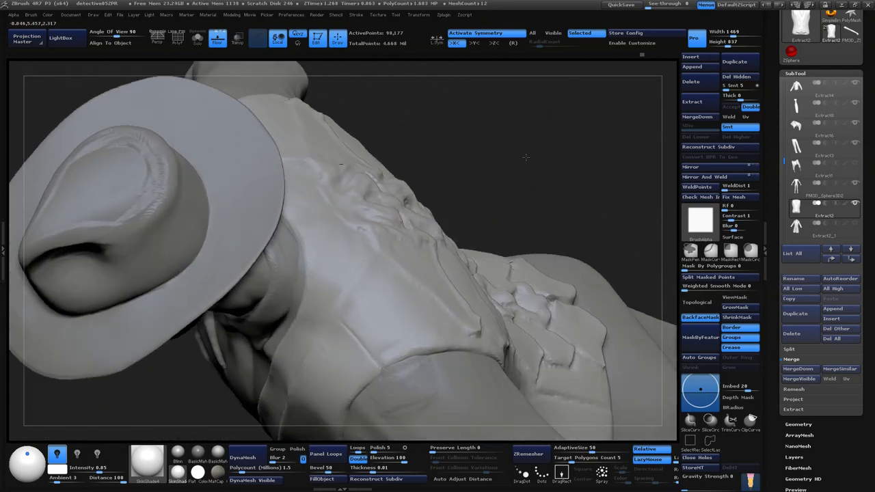
pyautogui.moveTo(503, 129); pyautogui.dragTo(312, 349)
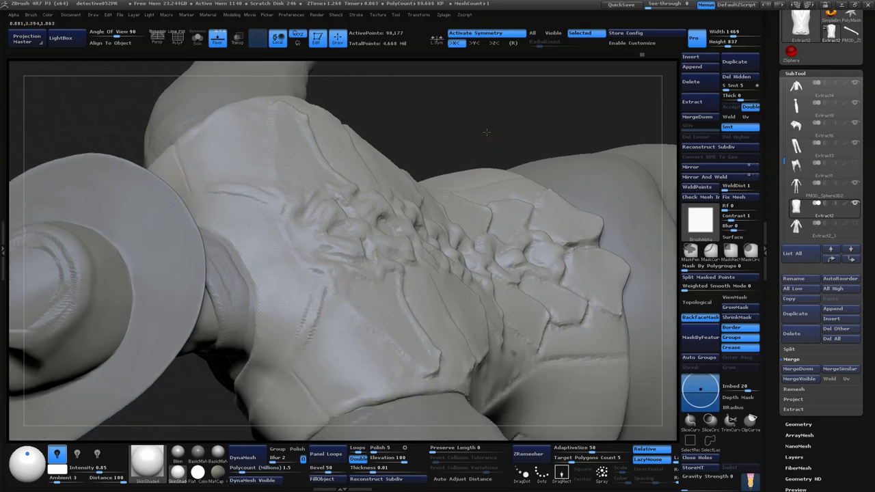
pyautogui.moveTo(296, 381)
pyautogui.mouseDown()
pyautogui.moveTo(428, 216)
pyautogui.moveTo(346, 293)
pyautogui.mouseUp()
pyautogui.moveTo(494, 128)
pyautogui.mouseDown()
pyautogui.moveTo(289, 348)
pyautogui.moveTo(478, 214)
pyautogui.moveTo(482, 179)
pyautogui.moveTo(397, 249)
pyautogui.mouseUp()
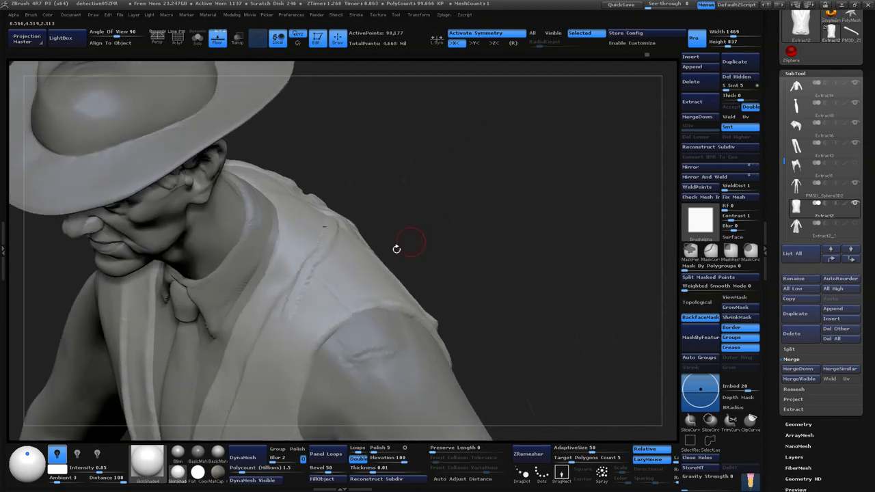
pyautogui.moveTo(318, 278)
pyautogui.mouseDown()
pyautogui.moveTo(360, 278)
pyautogui.moveTo(508, 196)
pyautogui.moveTo(524, 168)
pyautogui.moveTo(437, 234)
pyautogui.moveTo(305, 238)
pyautogui.mouseUp()
pyautogui.moveTo(316, 276); pyautogui.dragTo(335, 280)
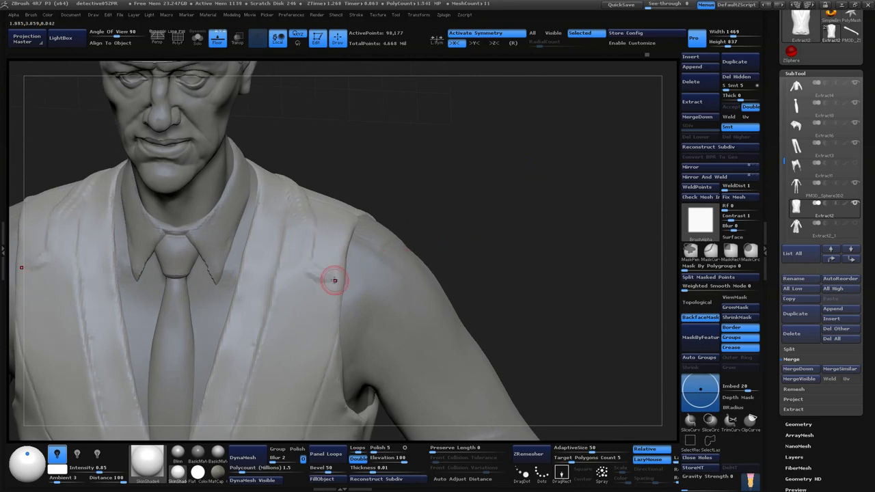
pyautogui.moveTo(458, 240); pyautogui.dragTo(334, 291)
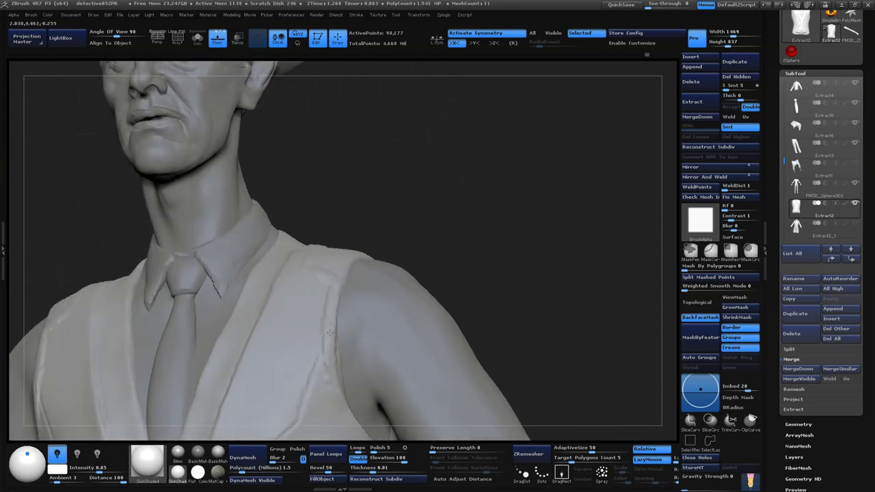
pyautogui.moveTo(490, 299); pyautogui.dragTo(480, 208)
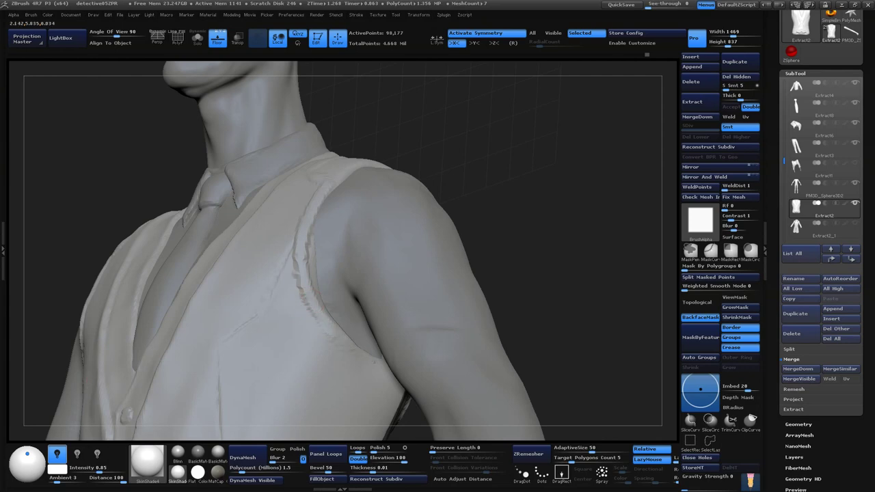
pyautogui.moveTo(402, 320); pyautogui.dragTo(430, 371)
pyautogui.moveTo(342, 116)
pyautogui.mouseDown()
pyautogui.moveTo(303, 248)
pyautogui.moveTo(330, 174)
pyautogui.moveTo(526, 150)
pyautogui.moveTo(465, 244)
pyautogui.moveTo(304, 266)
pyautogui.mouseUp()
# - Crease the vest's armhole seam, then carve a V-shaped pocket-flap line from the front
pyautogui.moveTo(345, 356)
pyautogui.mouseDown()
pyautogui.moveTo(538, 189)
pyautogui.moveTo(440, 212)
pyautogui.mouseUp()
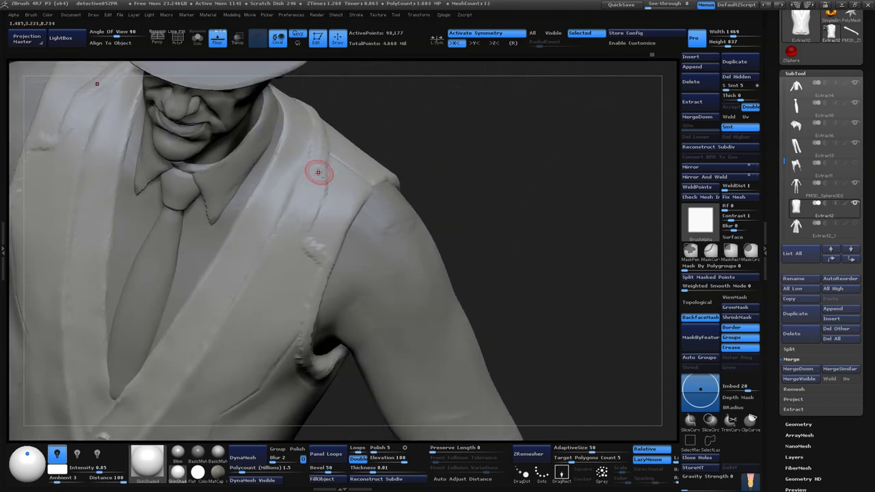
pyautogui.moveTo(380, 135); pyautogui.dragTo(544, 185)
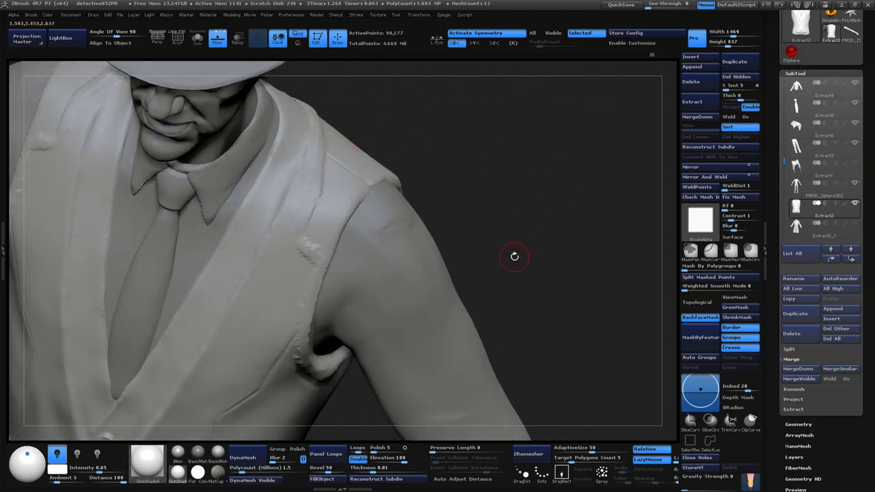
pyautogui.moveTo(514, 256)
pyautogui.mouseDown()
pyautogui.moveTo(522, 244)
pyautogui.moveTo(490, 270)
pyautogui.moveTo(396, 274)
pyautogui.moveTo(527, 275)
pyautogui.mouseUp()
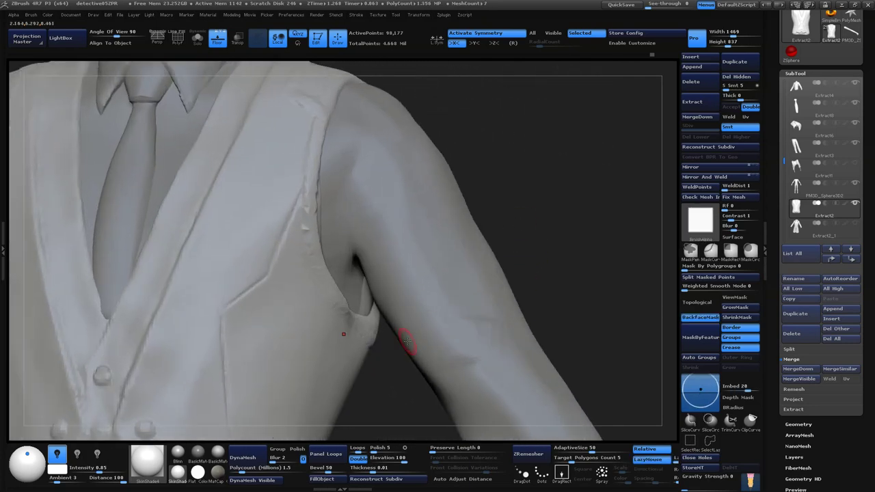
pyautogui.moveTo(305, 209); pyautogui.dragTo(274, 283)
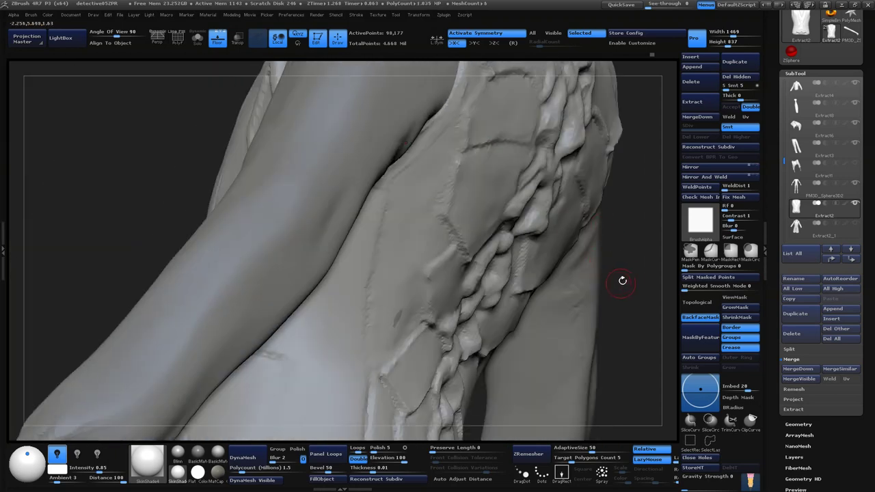
pyautogui.moveTo(622, 280); pyautogui.dragTo(513, 244)
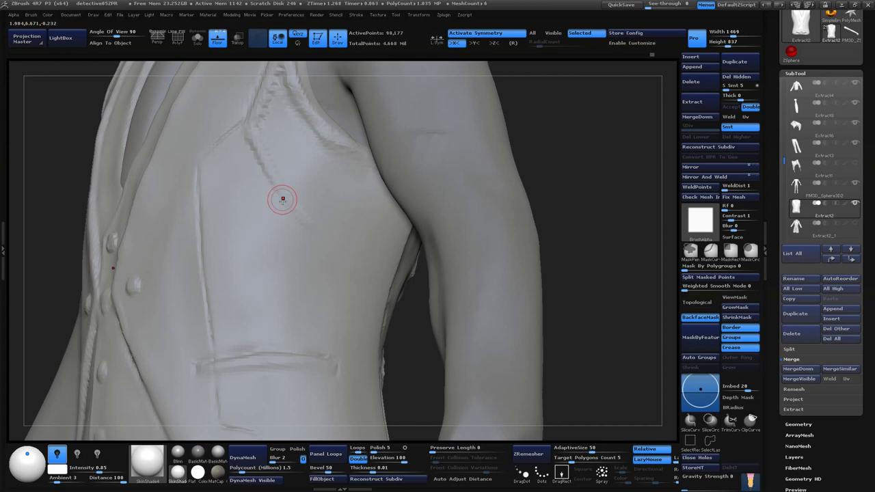
pyautogui.moveTo(283, 195); pyautogui.dragTo(373, 188)
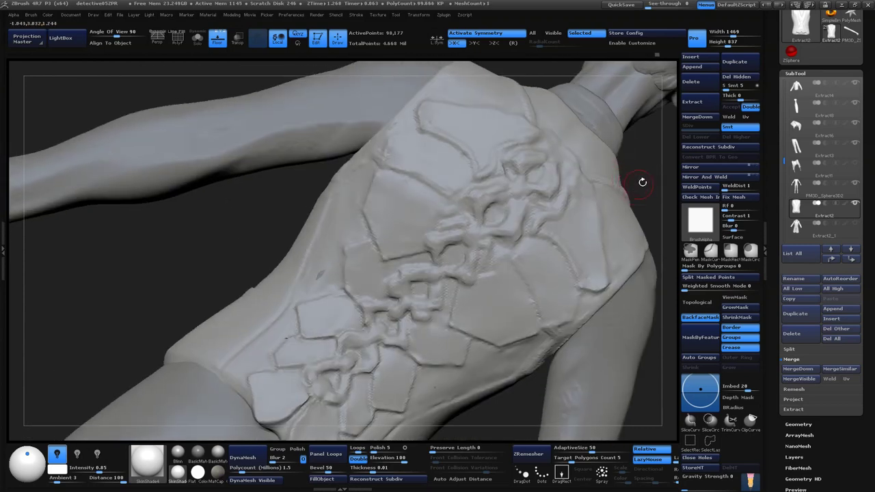
# - Orbit in close on the shoulder and the vest edge below the armhole
pyautogui.moveTo(642, 182); pyautogui.dragTo(337, 174)
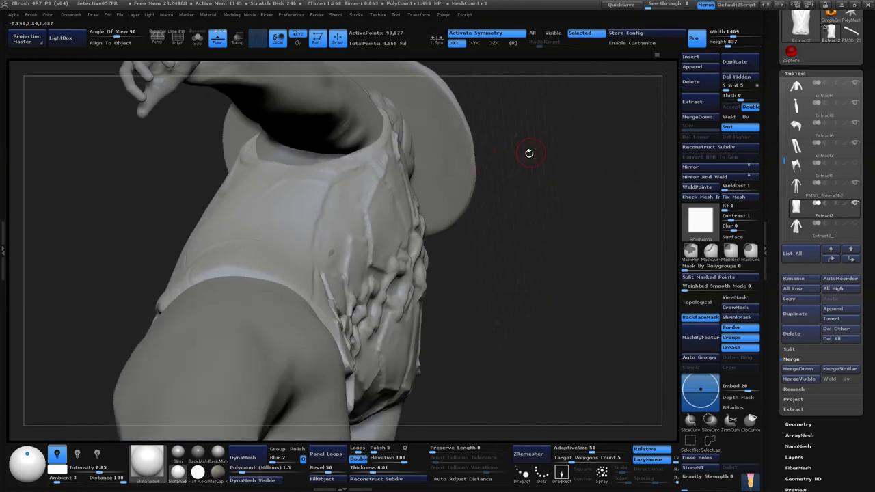
pyautogui.keyDown('alt'); pyautogui.moveTo(530, 153); pyautogui.dragTo(529, 226); pyautogui.keyUp('alt')
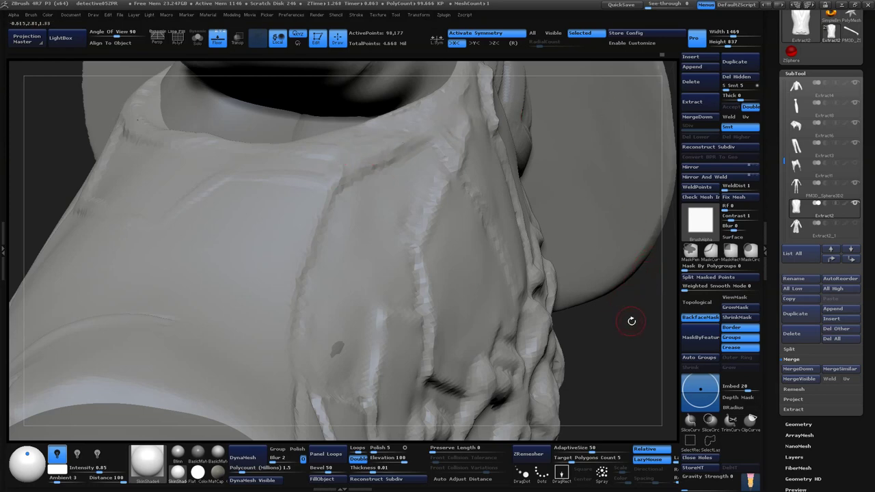
pyautogui.moveTo(631, 320); pyautogui.dragTo(242, 312)
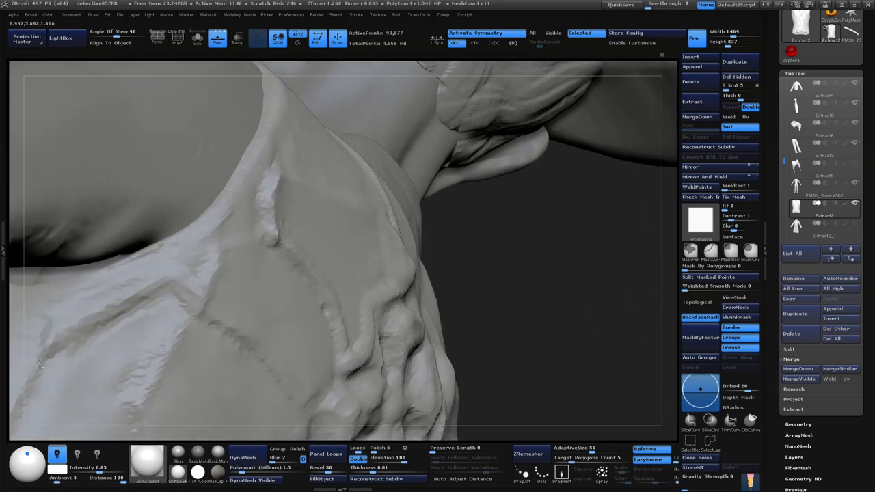
pyautogui.moveTo(68, 345); pyautogui.dragTo(234, 279)
pyautogui.moveTo(545, 267)
pyautogui.mouseDown()
pyautogui.moveTo(538, 312)
pyautogui.moveTo(332, 303)
pyautogui.mouseUp()
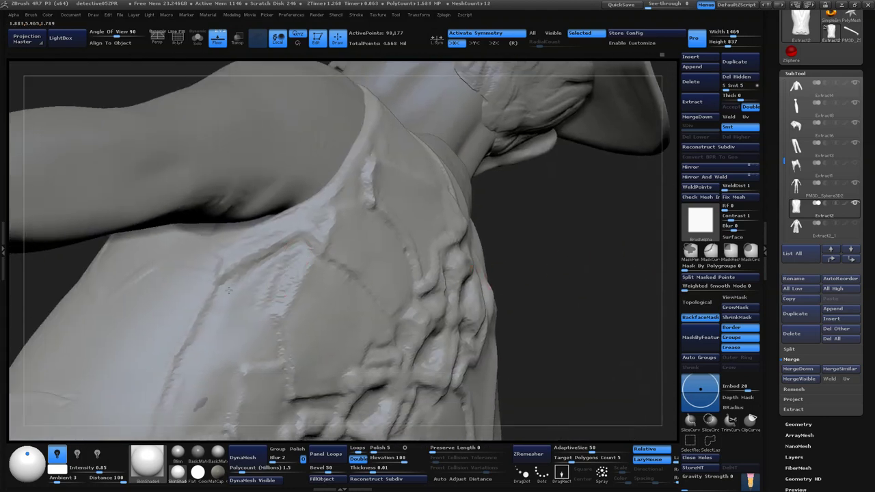
# - Sculpt and smooth crumpled folds along the vest edge, then orbit to the back
pyautogui.press('ctrl')
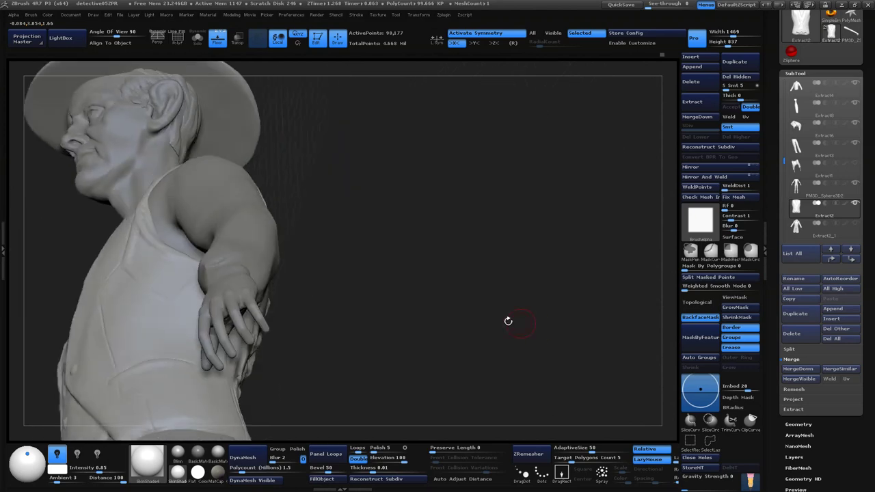
pyautogui.moveTo(508, 318)
pyautogui.mouseDown()
pyautogui.moveTo(554, 204)
pyautogui.moveTo(238, 260)
pyautogui.mouseUp()
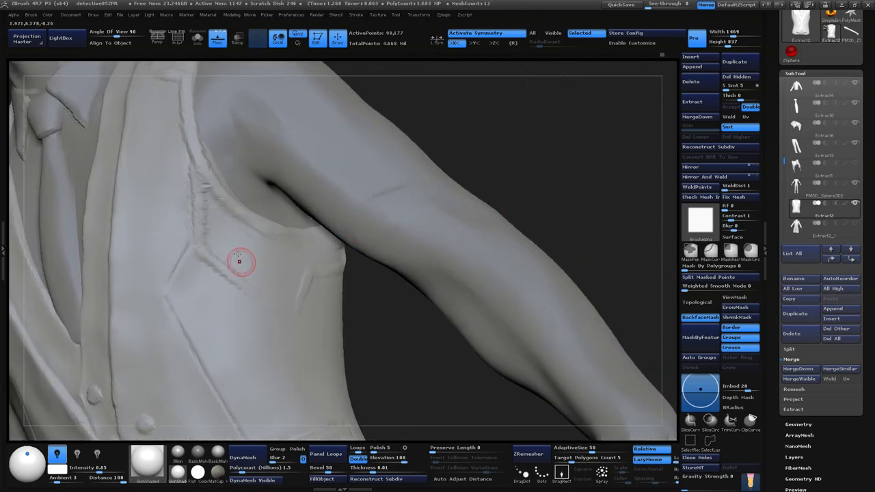
pyautogui.press('space')
pyautogui.press('space')
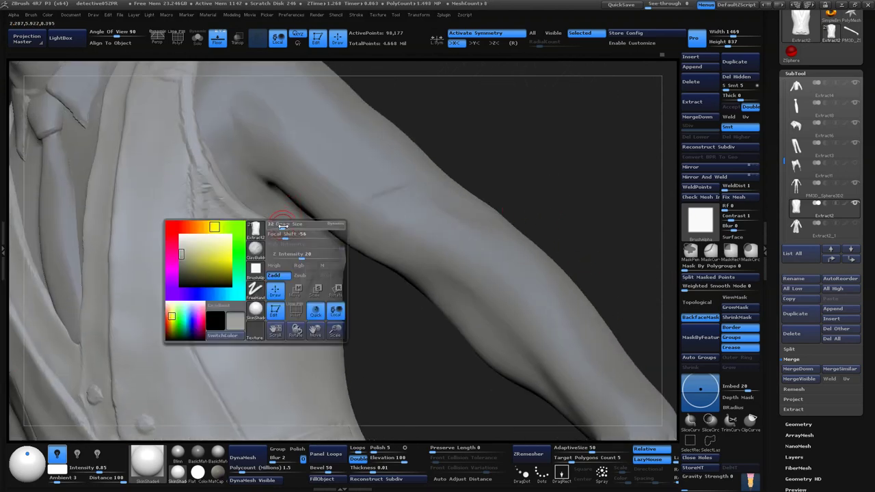
pyautogui.moveTo(214, 236); pyautogui.dragTo(275, 298)
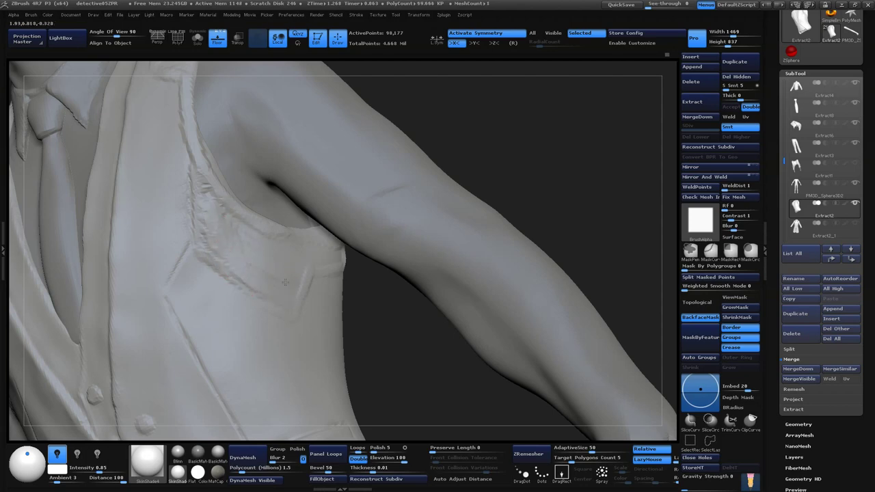
pyautogui.press('b')
pyautogui.press('s')
pyautogui.press('t')
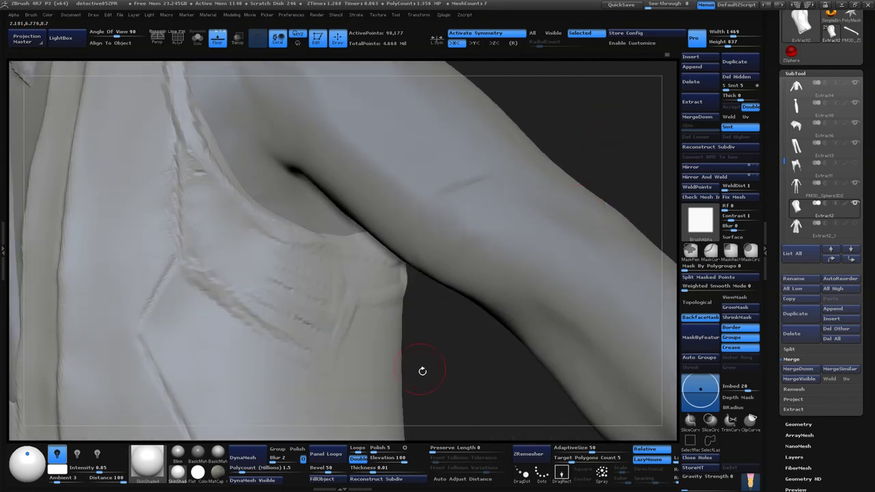
pyautogui.moveTo(426, 371); pyautogui.dragTo(406, 321)
pyautogui.moveTo(371, 250); pyautogui.dragTo(620, 221)
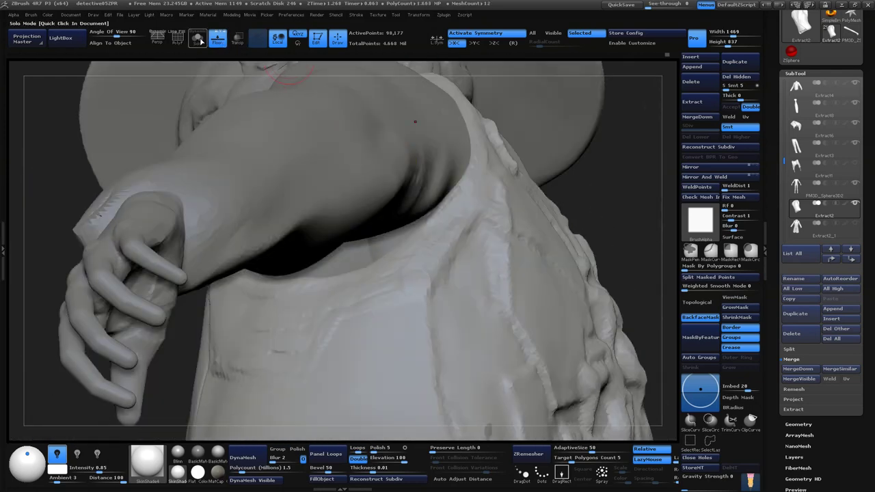
# - Isolate the waistcoat, apply a dark shiny material and set the colour to white
pyautogui.click(197, 38)
pyautogui.moveTo(630, 197); pyautogui.dragTo(414, 280)
pyautogui.keyDown('alt'); pyautogui.moveTo(455, 250); pyautogui.dragTo(365, 322); pyautogui.keyUp('alt')
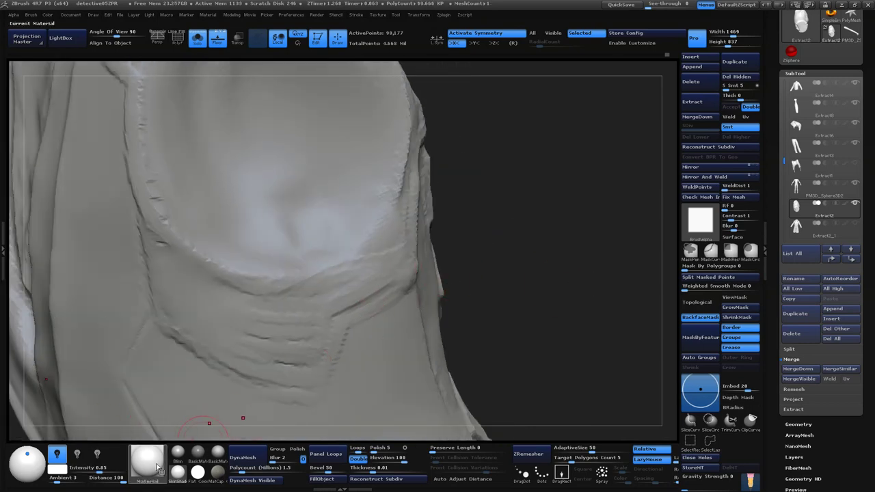
pyautogui.click(197, 452)
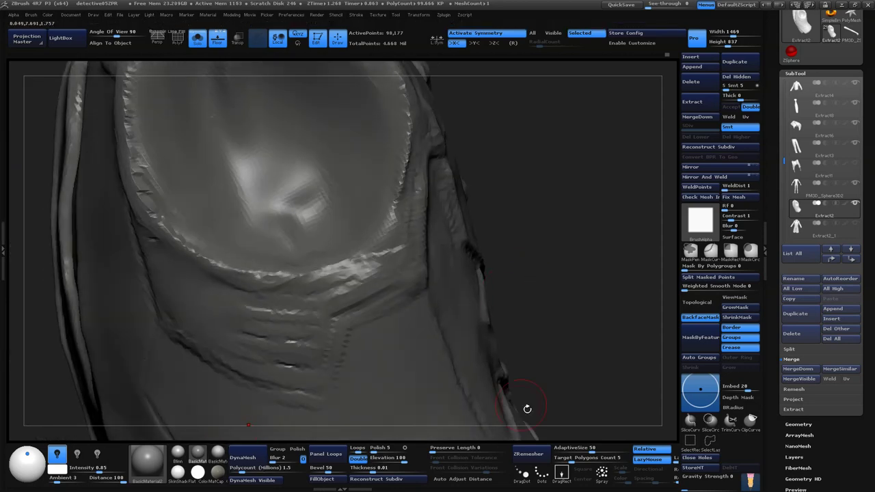
pyautogui.press('space')
pyautogui.click(298, 356)
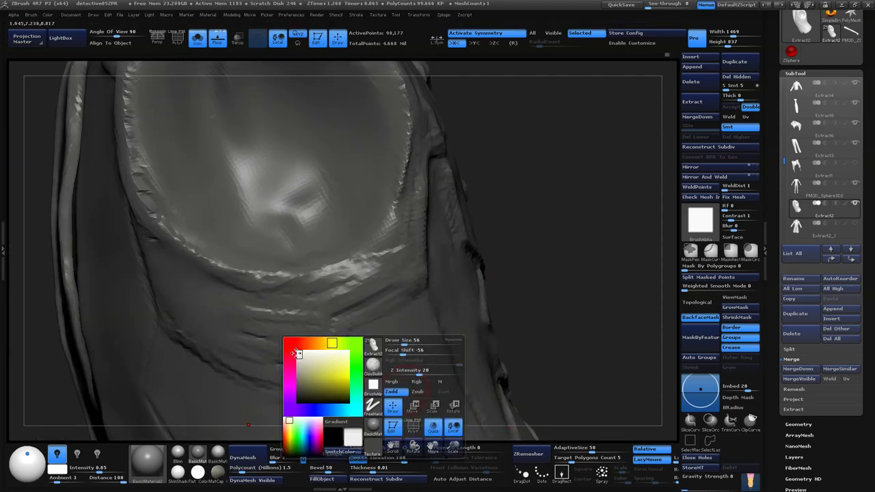
pyautogui.moveTo(520, 287)
pyautogui.mouseDown()
pyautogui.moveTo(556, 258)
pyautogui.moveTo(367, 253)
pyautogui.mouseUp()
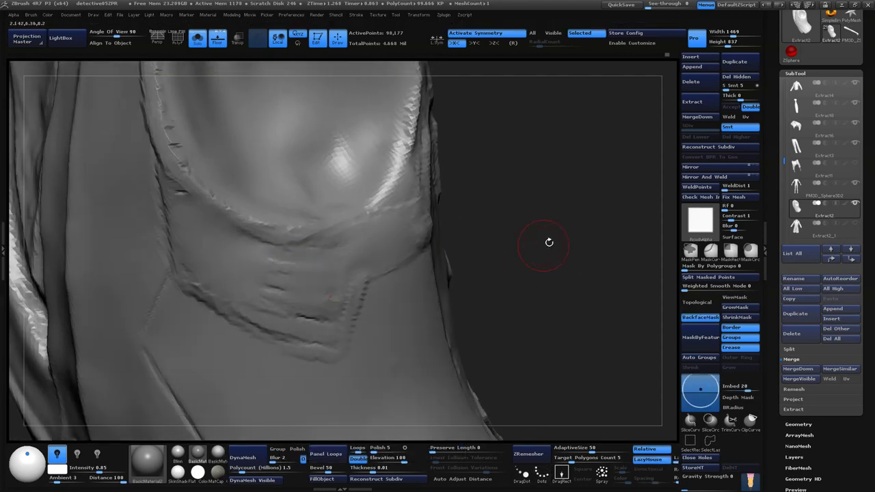
pyautogui.moveTo(549, 242)
pyautogui.mouseDown()
pyautogui.moveTo(565, 209)
pyautogui.moveTo(401, 239)
pyautogui.mouseUp()
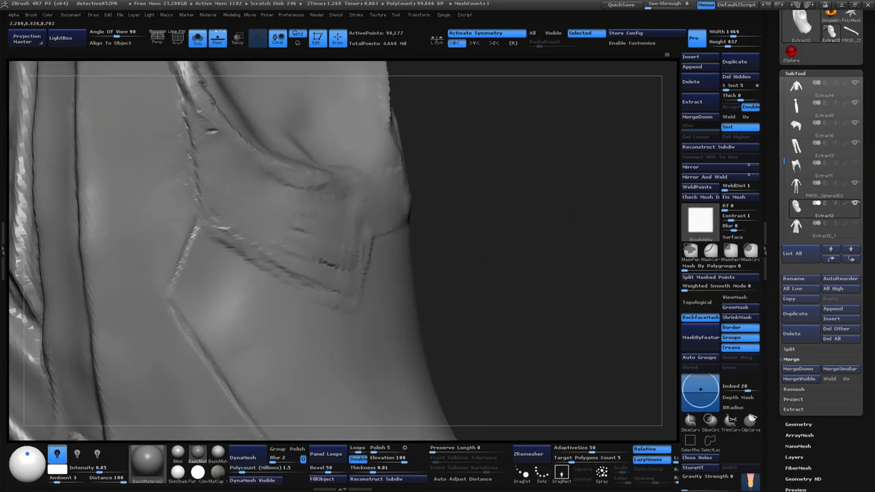
# - Sharpen the pocket-flap crease and raise a ridge along the flap
pyautogui.moveTo(364, 199); pyautogui.dragTo(365, 227)
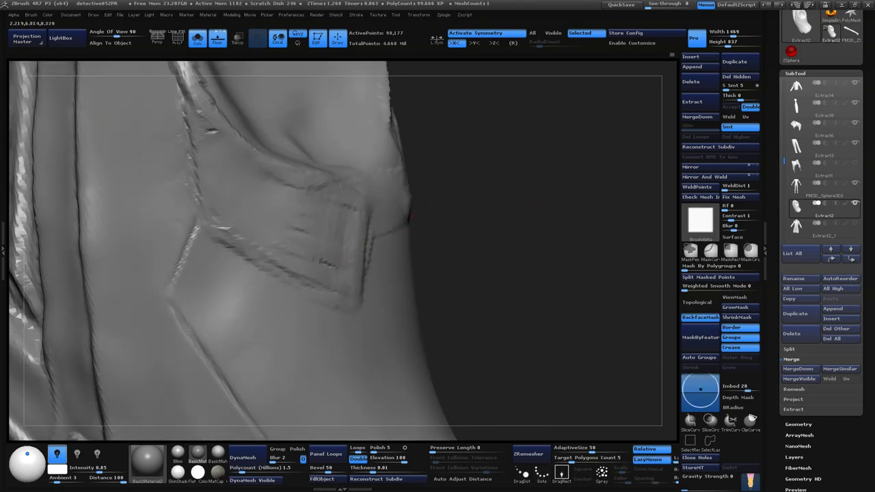
pyautogui.moveTo(341, 291); pyautogui.dragTo(351, 200)
pyautogui.moveTo(437, 178); pyautogui.dragTo(479, 175)
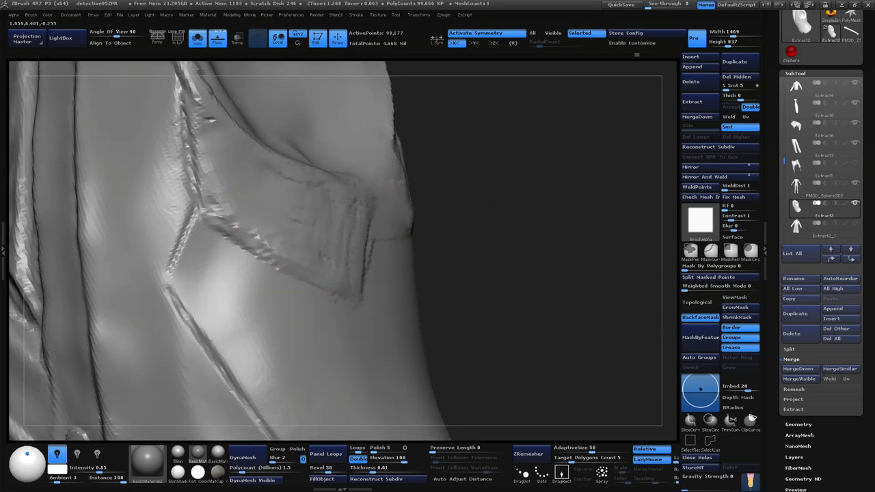
pyautogui.press('ctrl')
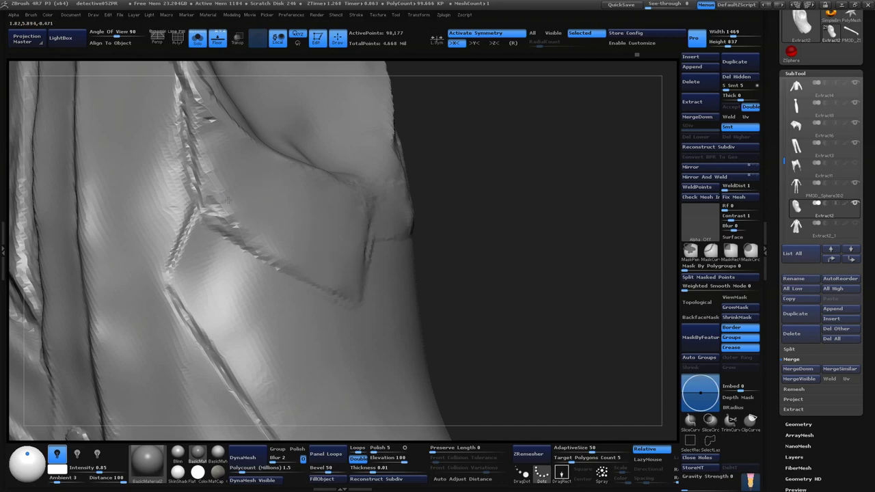
pyautogui.press('f')
pyautogui.moveTo(499, 254)
pyautogui.mouseDown()
pyautogui.moveTo(467, 247)
pyautogui.moveTo(499, 240)
pyautogui.moveTo(486, 258)
pyautogui.moveTo(502, 236)
pyautogui.moveTo(358, 297)
pyautogui.mouseUp()
# - Try pocket-slot and crease stamps, undo both, and smooth the area near the pocket
pyautogui.moveTo(285, 265); pyautogui.dragTo(295, 220)
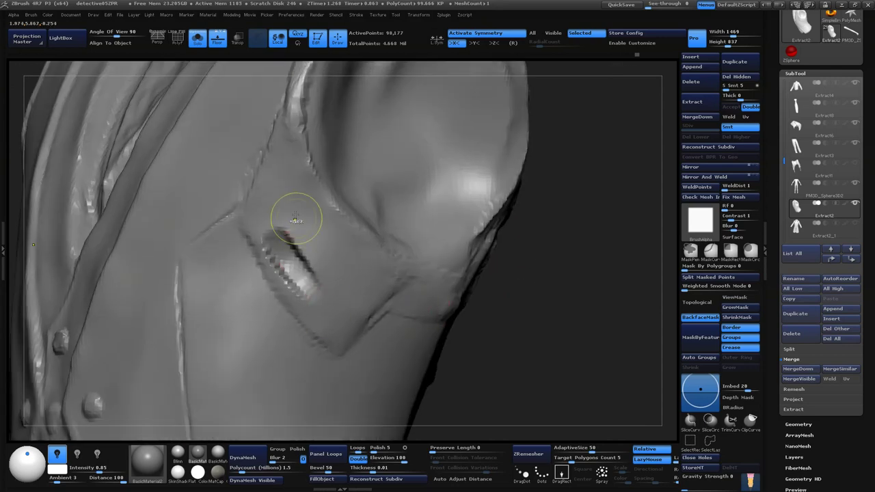
pyautogui.hotkey('ctrl', 'z')
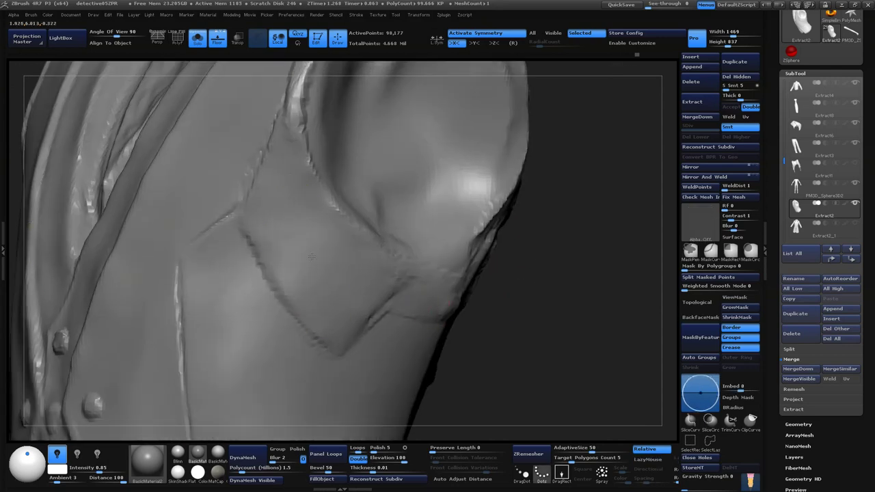
pyautogui.moveTo(312, 257)
pyautogui.mouseDown()
pyautogui.moveTo(303, 195)
pyautogui.moveTo(410, 274)
pyautogui.moveTo(569, 343)
pyautogui.mouseUp()
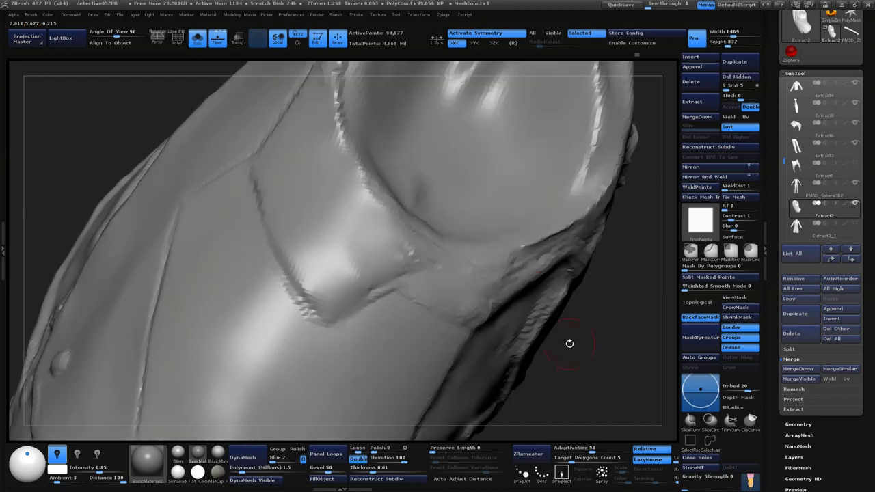
pyautogui.moveTo(423, 269); pyautogui.dragTo(448, 298)
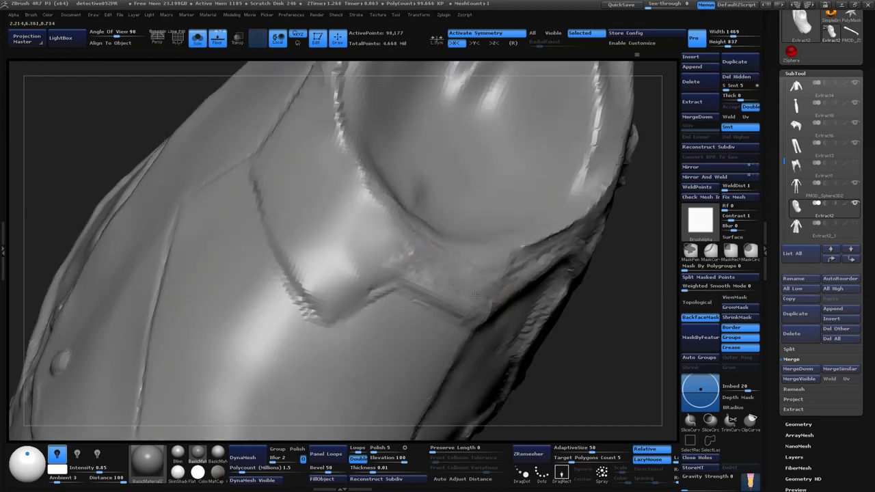
pyautogui.hotkey('ctrl', 'z')
pyautogui.moveTo(411, 267)
pyautogui.keyDown('shift'); pyautogui.mouseDown()
pyautogui.moveTo(371, 283)
pyautogui.moveTo(346, 270)
pyautogui.moveTo(368, 228)
pyautogui.mouseUp(); pyautogui.keyUp('shift')
pyautogui.moveTo(368, 228); pyautogui.dragTo(571, 266, button='right')
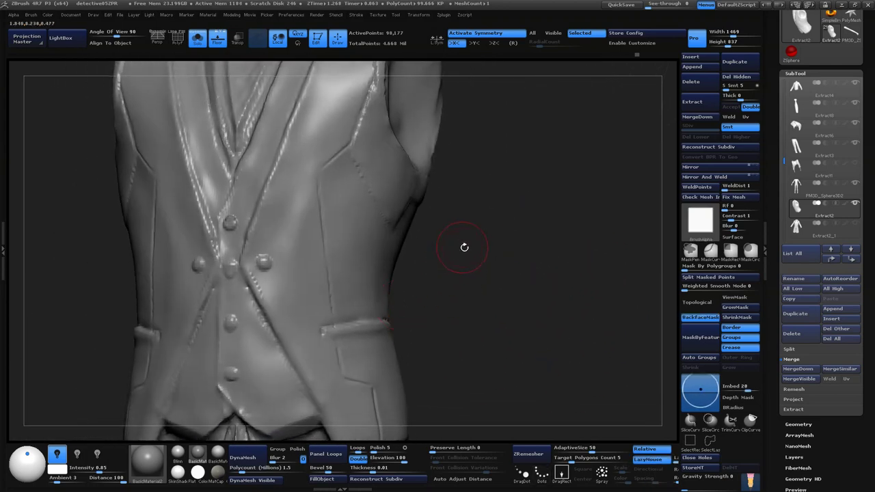
pyautogui.moveTo(464, 246); pyautogui.dragTo(482, 248, button='right')
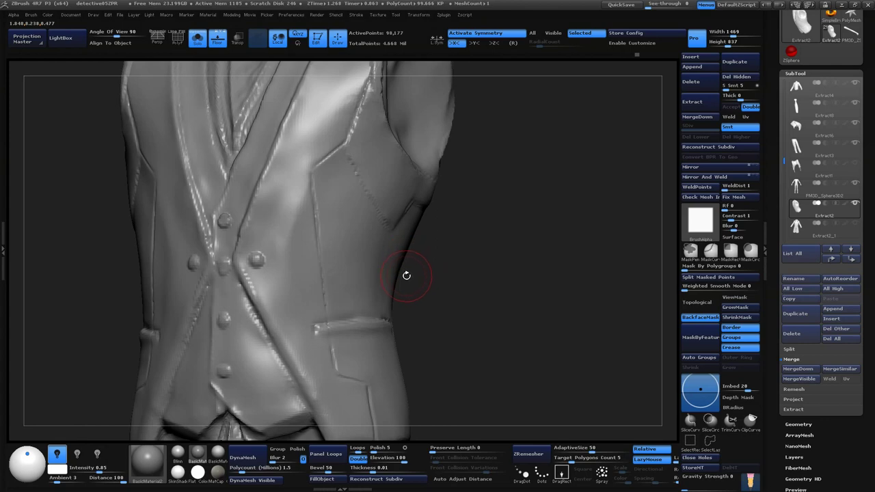
pyautogui.press('b')
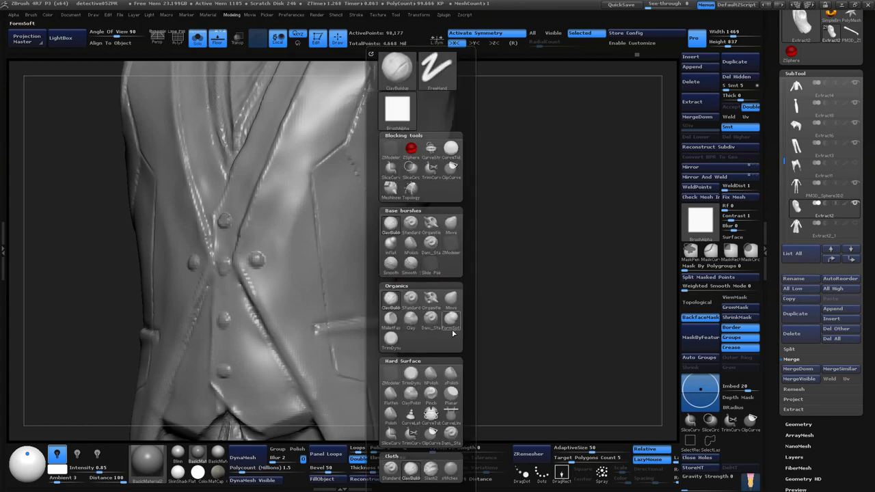
# - Switch to a different sculpting brush using the B-M-V shortcut
pyautogui.click(395, 388)
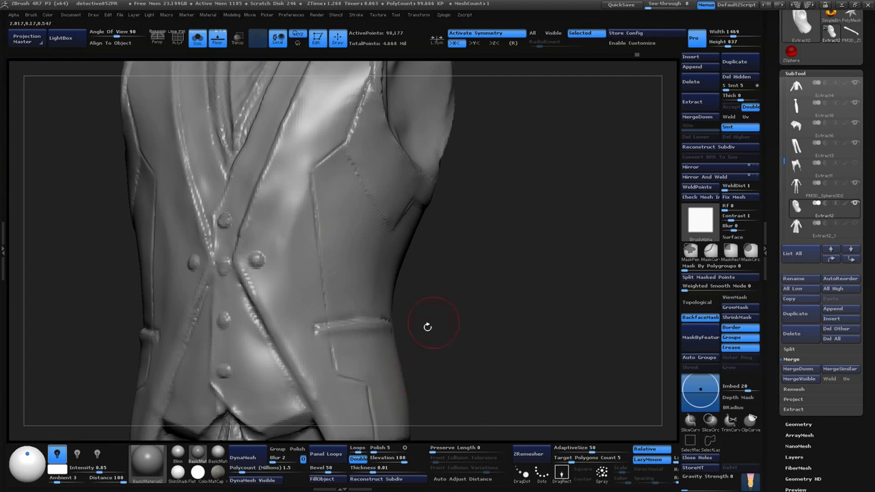
pyautogui.press('b')
pyautogui.press('m')
pyautogui.press('v')
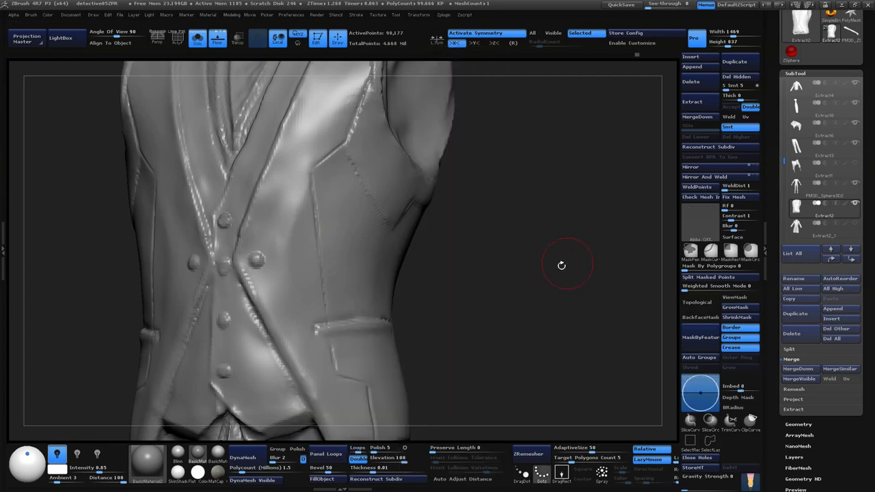
pyautogui.moveTo(562, 262)
pyautogui.mouseDown()
pyautogui.moveTo(549, 244)
pyautogui.moveTo(548, 261)
pyautogui.moveTo(557, 229)
pyautogui.mouseUp()
pyautogui.press('space')
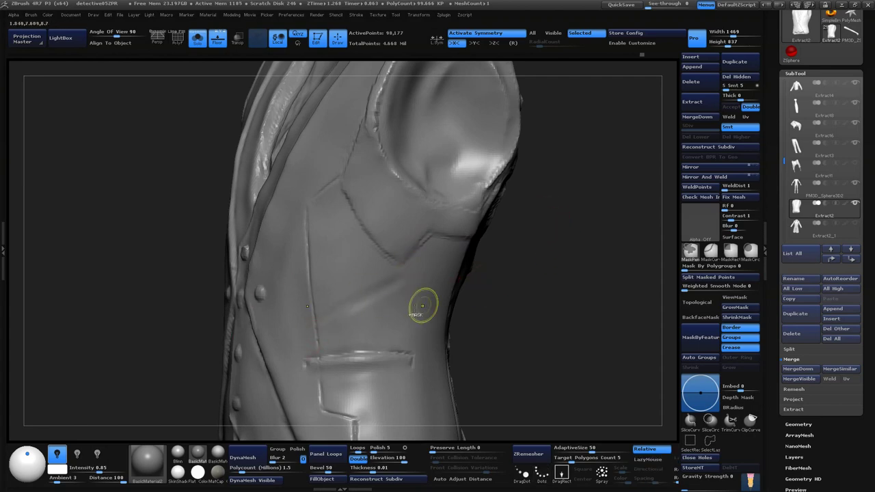
# - Sculpt a diagonal fold on the side panel below the chest, near the armhole
pyautogui.keyDown('alt'); pyautogui.moveTo(468, 258); pyautogui.dragTo(400, 285); pyautogui.keyUp('alt')
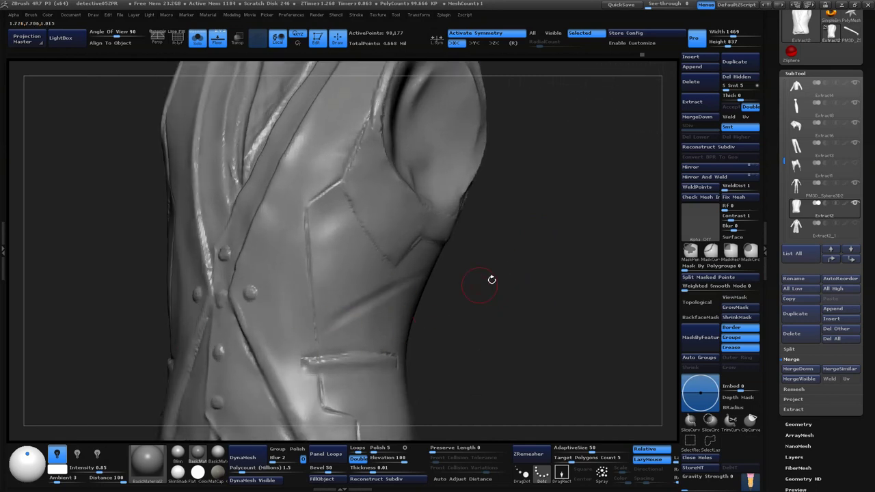
pyautogui.moveTo(492, 280); pyautogui.dragTo(351, 302)
pyautogui.moveTo(544, 274); pyautogui.dragTo(602, 265)
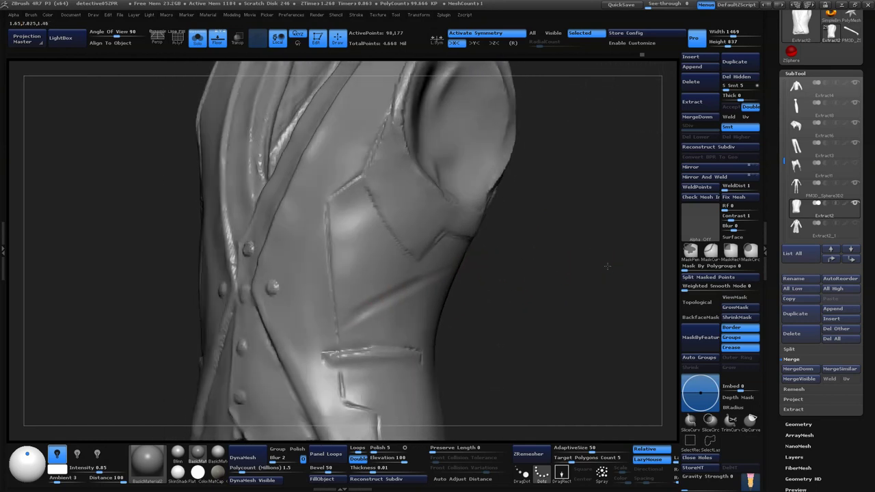
pyautogui.moveTo(505, 294)
pyautogui.mouseDown()
pyautogui.moveTo(540, 303)
pyautogui.moveTo(463, 298)
pyautogui.mouseUp()
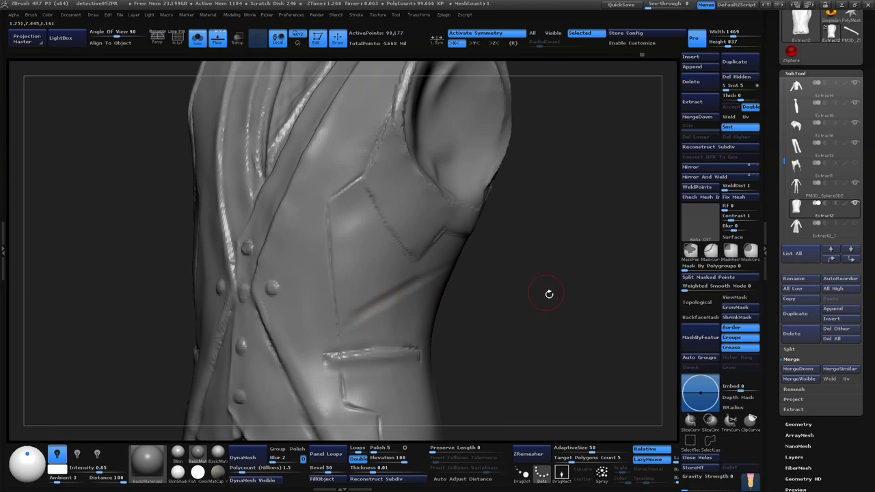
pyautogui.moveTo(391, 322); pyautogui.dragTo(371, 312)
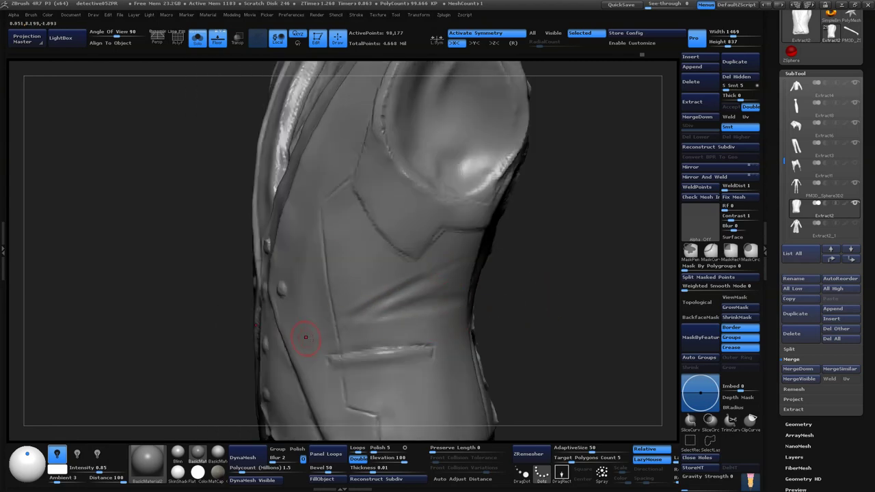
pyautogui.moveTo(365, 304); pyautogui.dragTo(476, 245)
# - Orbit around the waistcoat to review the side panel's folds from several angles
pyautogui.moveTo(299, 332); pyautogui.dragTo(464, 283)
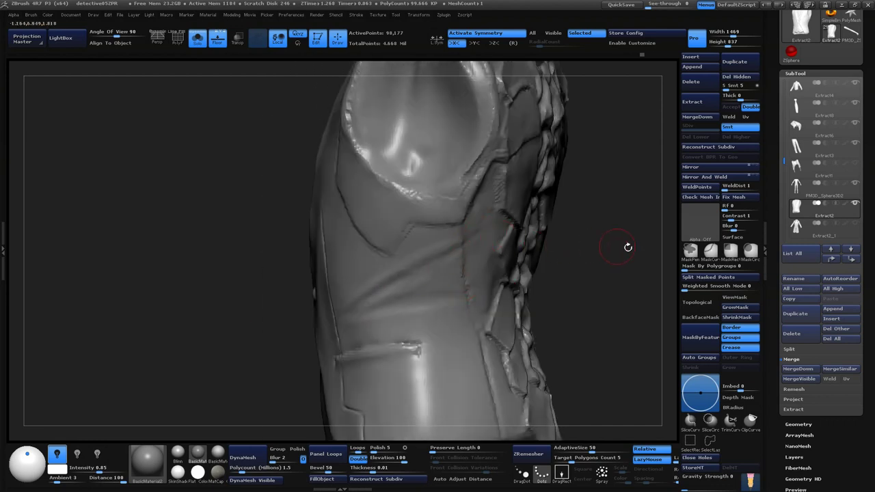
pyautogui.moveTo(628, 247); pyautogui.dragTo(432, 265)
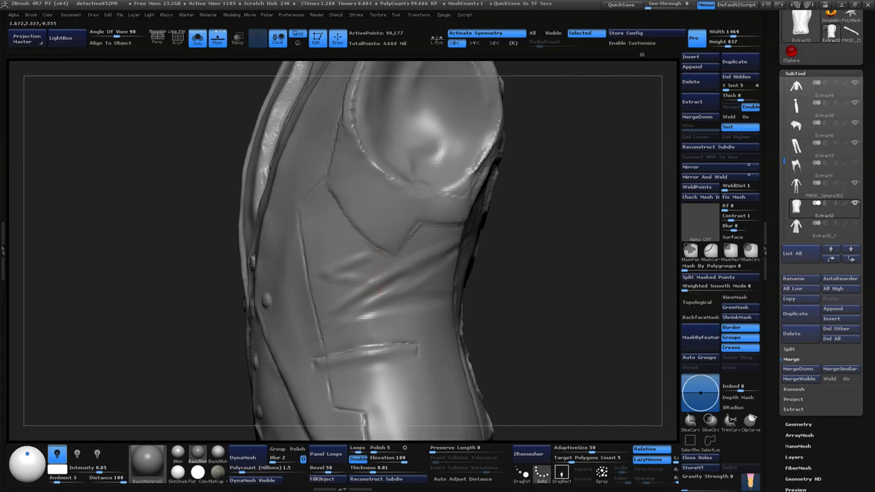
pyautogui.moveTo(527, 293)
pyautogui.mouseDown()
pyautogui.moveTo(540, 251)
pyautogui.moveTo(366, 344)
pyautogui.mouseUp()
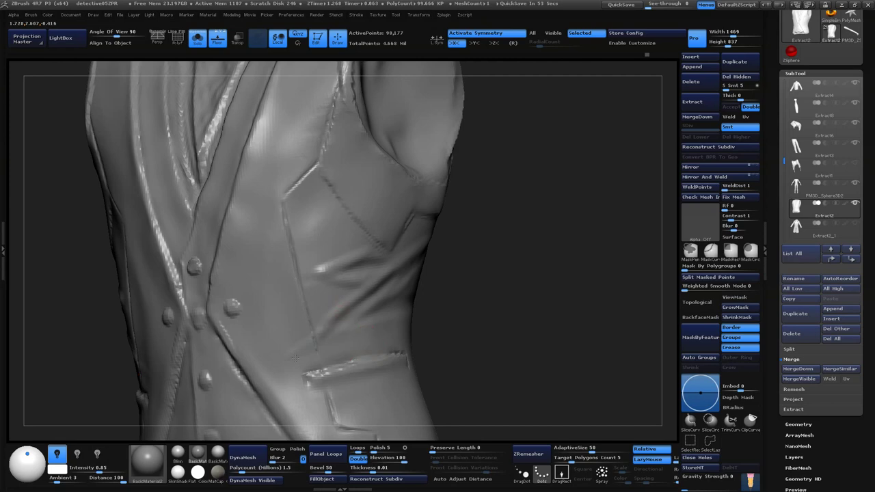
pyautogui.moveTo(540, 275); pyautogui.dragTo(315, 338)
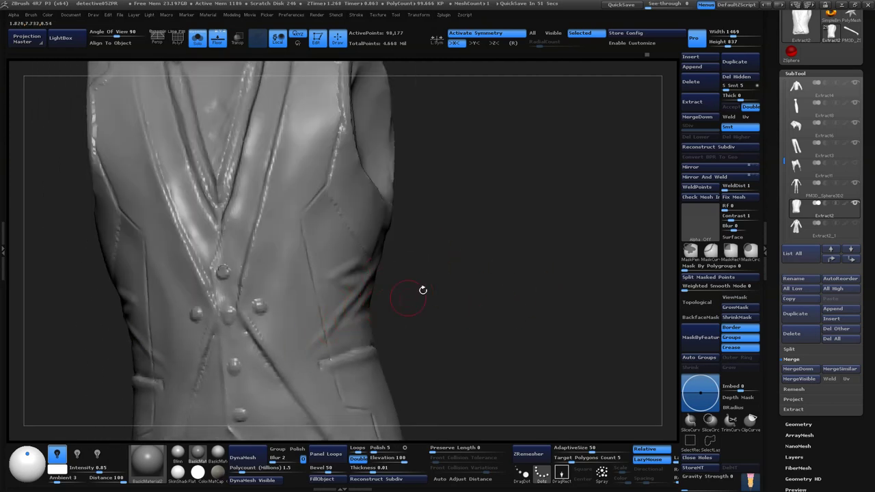
pyautogui.moveTo(422, 290); pyautogui.dragTo(290, 364)
pyautogui.moveTo(347, 307); pyautogui.dragTo(346, 324)
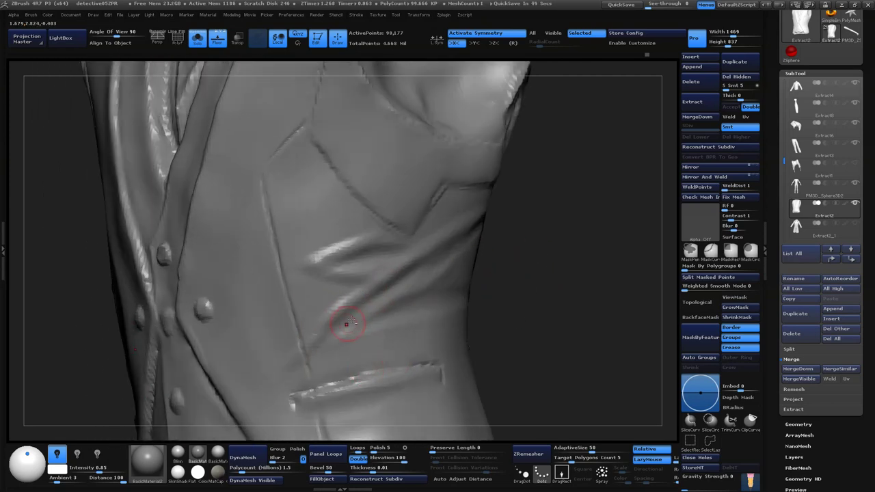
pyautogui.moveTo(560, 284); pyautogui.dragTo(536, 228)
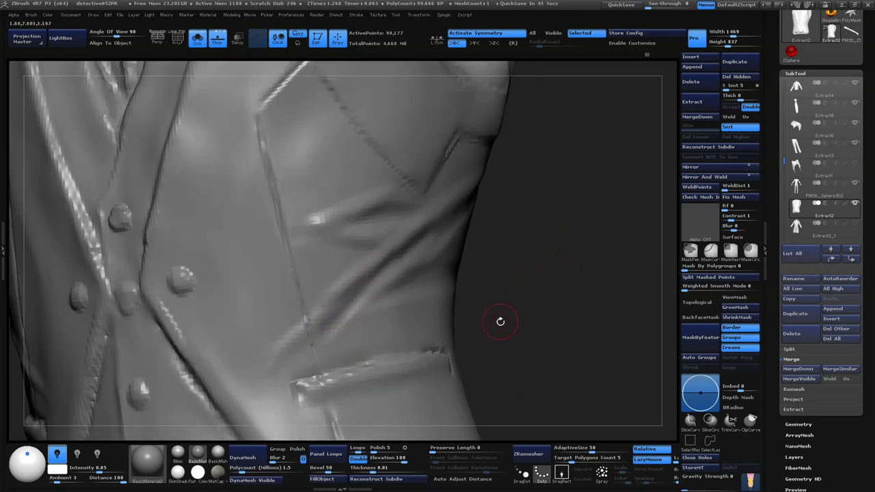
pyautogui.moveTo(506, 298); pyautogui.dragTo(566, 293)
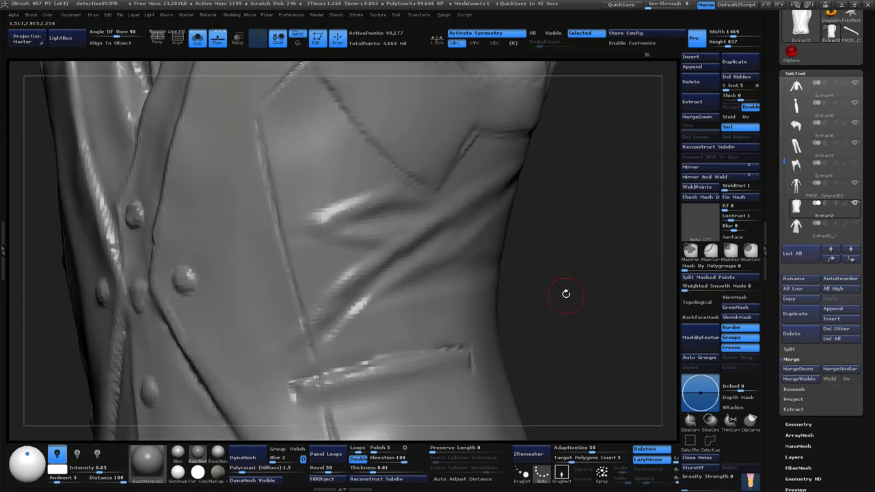
pyautogui.moveTo(559, 260)
pyautogui.mouseDown()
pyautogui.moveTo(553, 254)
pyautogui.moveTo(526, 278)
pyautogui.mouseUp()
# - Smooth the crease above the pocket and the bright fold ridge on the waistcoat's side
pyautogui.press('space')
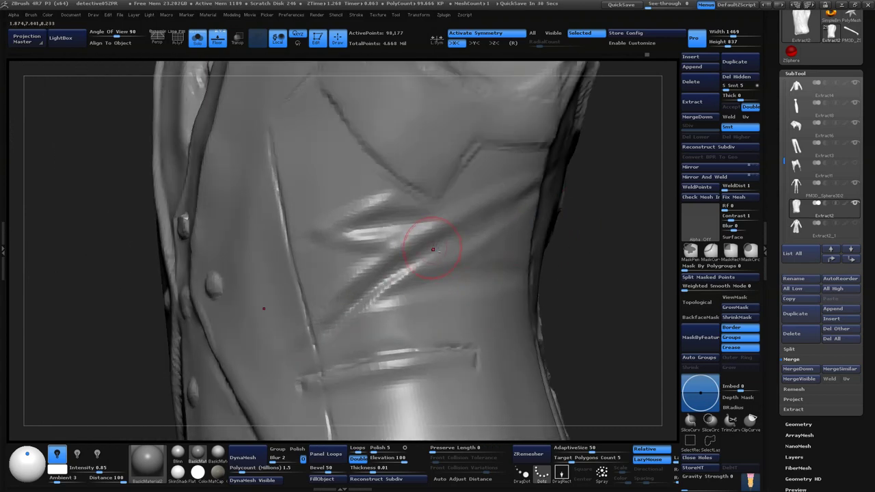
pyautogui.moveTo(581, 257); pyautogui.dragTo(391, 293)
pyautogui.moveTo(337, 331); pyautogui.dragTo(328, 346)
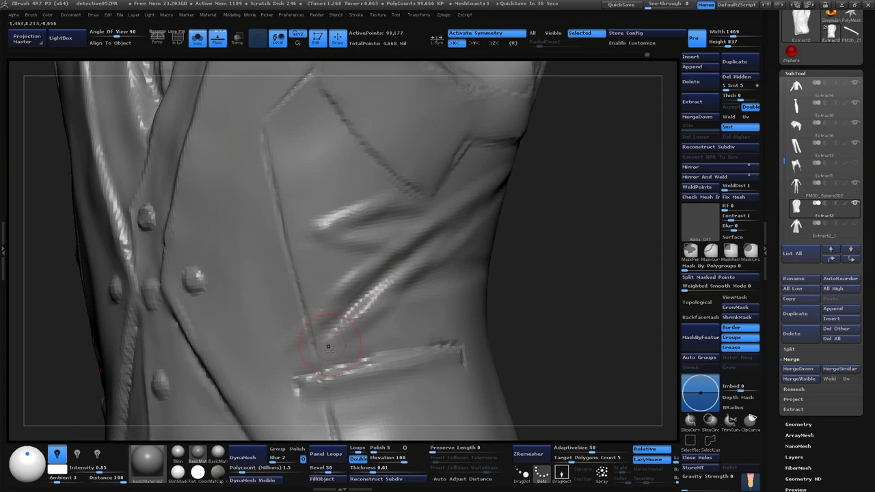
pyautogui.moveTo(490, 291); pyautogui.dragTo(552, 238)
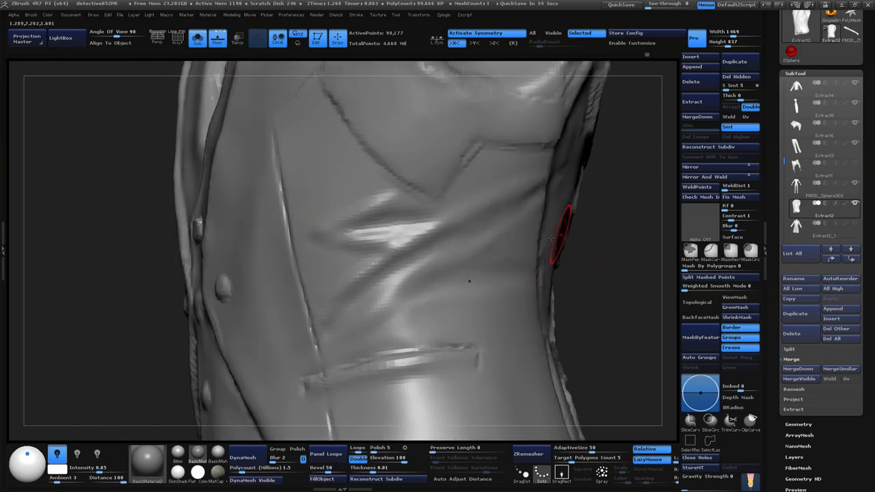
pyautogui.moveTo(614, 262)
pyautogui.mouseDown()
pyautogui.moveTo(481, 263)
pyautogui.moveTo(437, 296)
pyautogui.mouseUp()
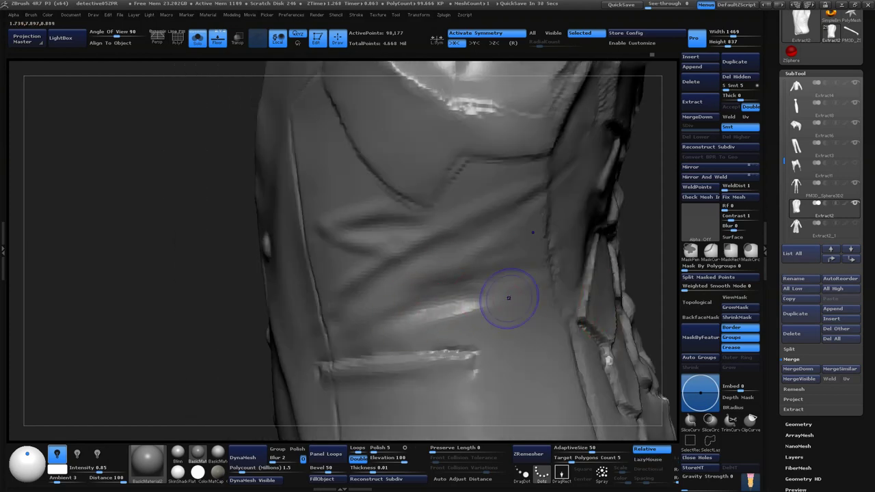
pyautogui.keyDown('shift'); pyautogui.moveTo(508, 298); pyautogui.dragTo(417, 318); pyautogui.keyUp('shift')
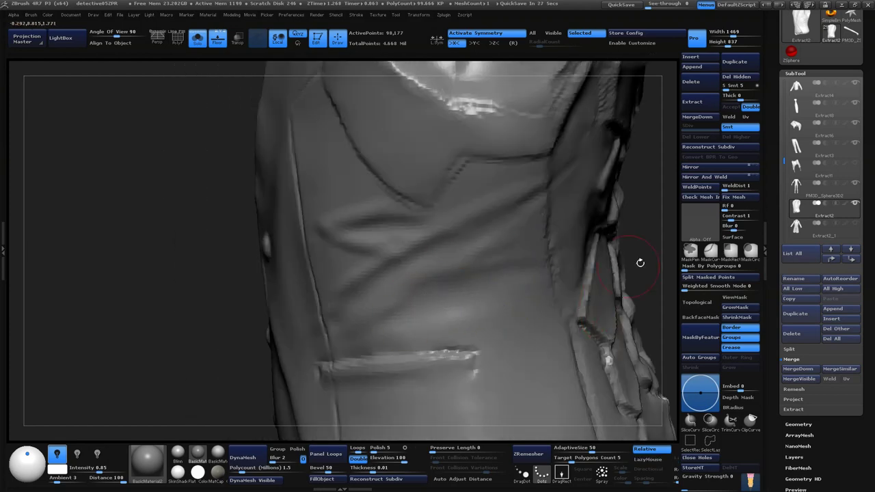
# - Raise a diagonal fold across the side panel with the Standard brush, then turn LazyMouse off
pyautogui.moveTo(641, 262); pyautogui.dragTo(361, 333)
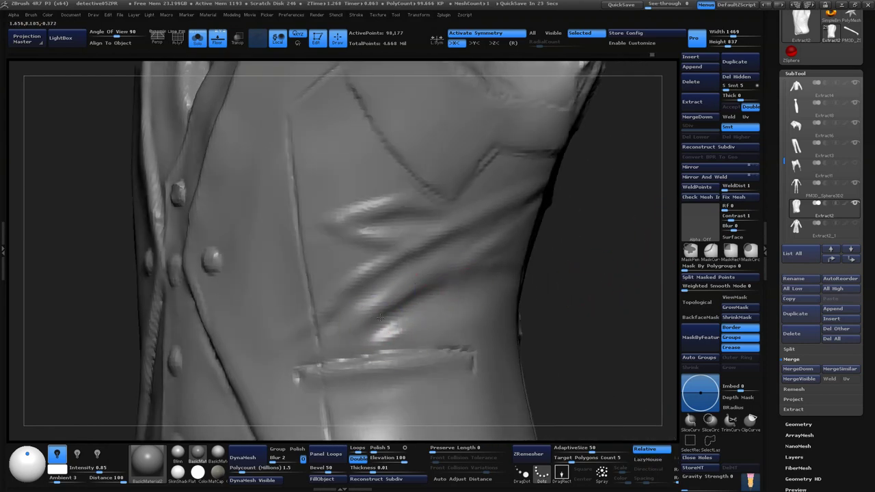
pyautogui.moveTo(586, 266)
pyautogui.mouseDown()
pyautogui.moveTo(603, 261)
pyautogui.moveTo(469, 272)
pyautogui.mouseUp()
pyautogui.moveTo(538, 251); pyautogui.dragTo(499, 220)
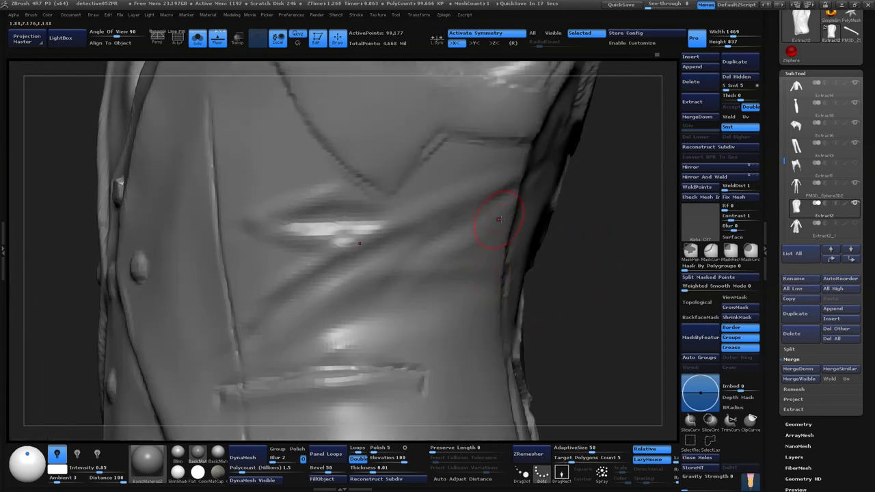
pyautogui.moveTo(455, 247)
pyautogui.mouseDown()
pyautogui.moveTo(375, 307)
pyautogui.moveTo(466, 226)
pyautogui.mouseUp()
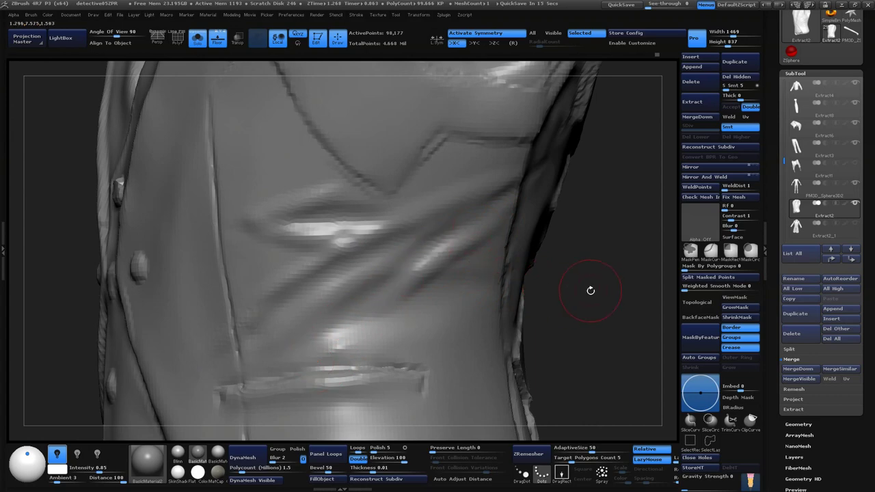
pyautogui.press('l')
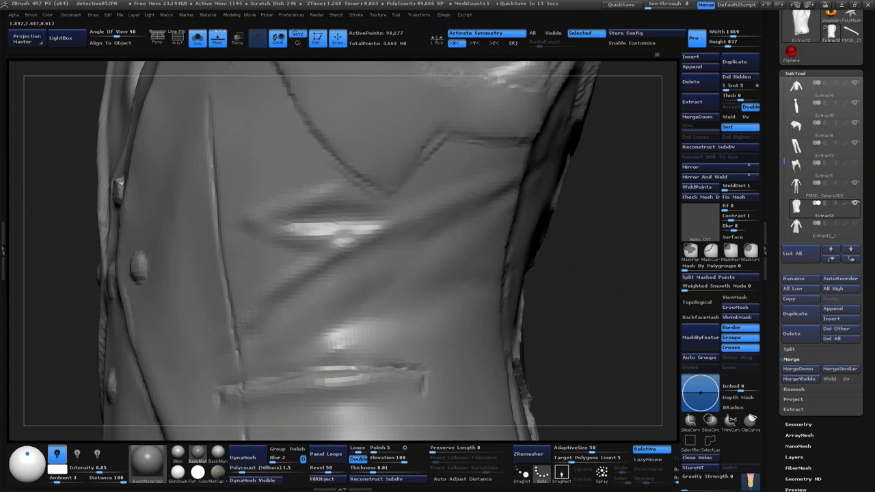
# - Turn LazyMouse back on, inspect the pocket area, and frame the whole waistcoat
pyautogui.moveTo(549, 275)
pyautogui.mouseDown()
pyautogui.moveTo(575, 242)
pyautogui.moveTo(567, 260)
pyautogui.moveTo(453, 195)
pyautogui.mouseUp()
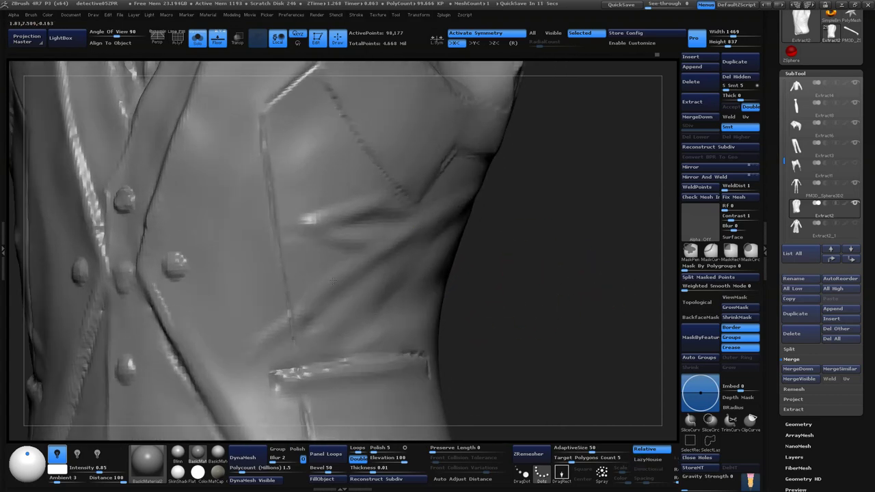
pyautogui.press('l')
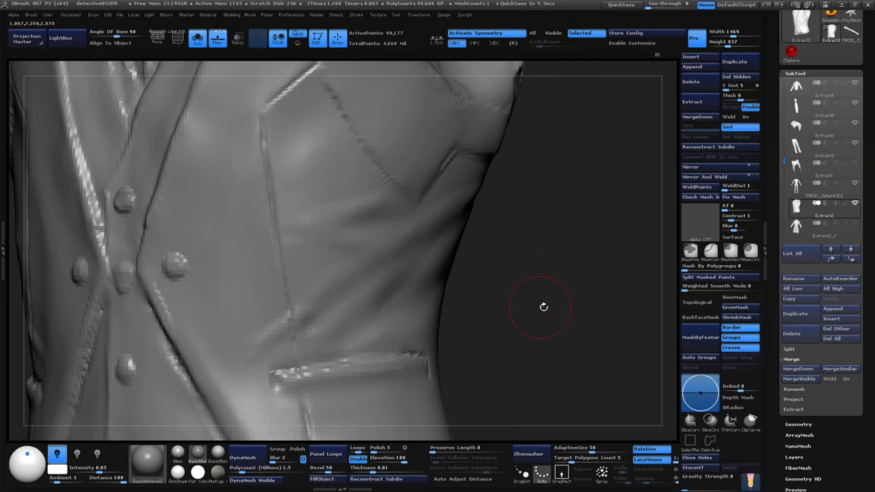
pyautogui.moveTo(542, 306)
pyautogui.mouseDown()
pyautogui.moveTo(533, 280)
pyautogui.moveTo(567, 274)
pyautogui.moveTo(588, 273)
pyautogui.moveTo(621, 297)
pyautogui.moveTo(527, 272)
pyautogui.mouseUp()
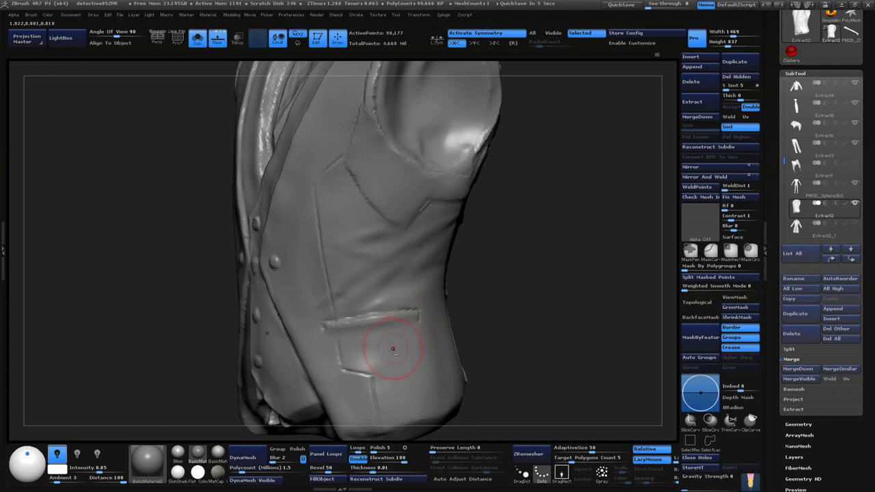
pyautogui.moveTo(386, 363); pyautogui.dragTo(433, 321)
pyautogui.press('f')
pyautogui.moveTo(513, 248); pyautogui.dragTo(409, 338)
pyautogui.hotkey('ctrl', 's')
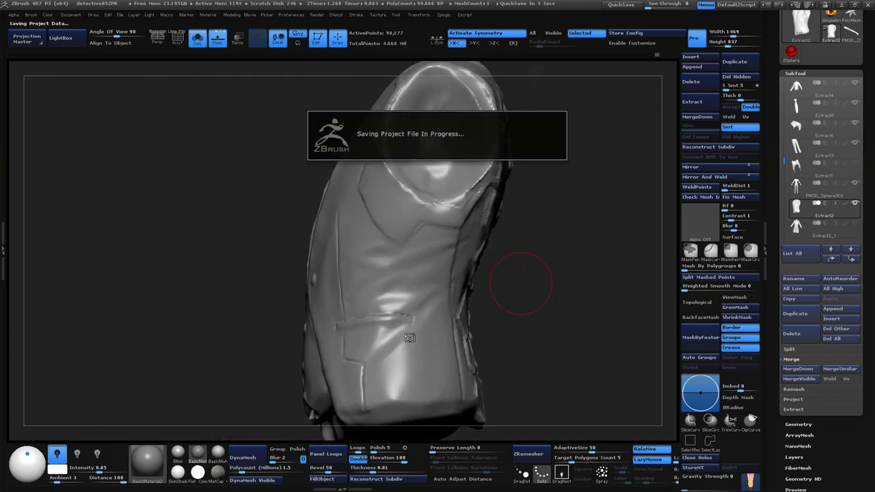
pyautogui.moveTo(542, 298)
pyautogui.mouseDown()
pyautogui.moveTo(524, 275)
pyautogui.moveTo(541, 259)
pyautogui.moveTo(508, 324)
pyautogui.moveTo(478, 312)
pyautogui.moveTo(504, 309)
pyautogui.moveTo(465, 353)
pyautogui.mouseUp()
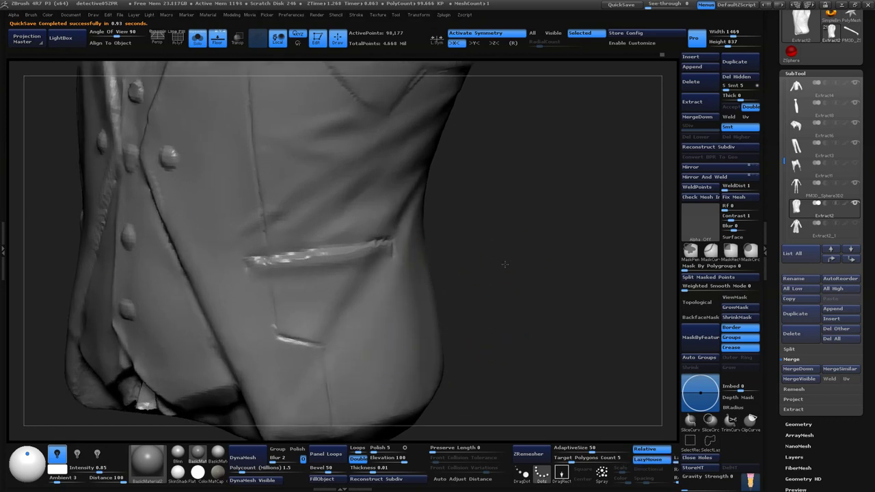
pyautogui.moveTo(504, 264); pyautogui.dragTo(444, 266)
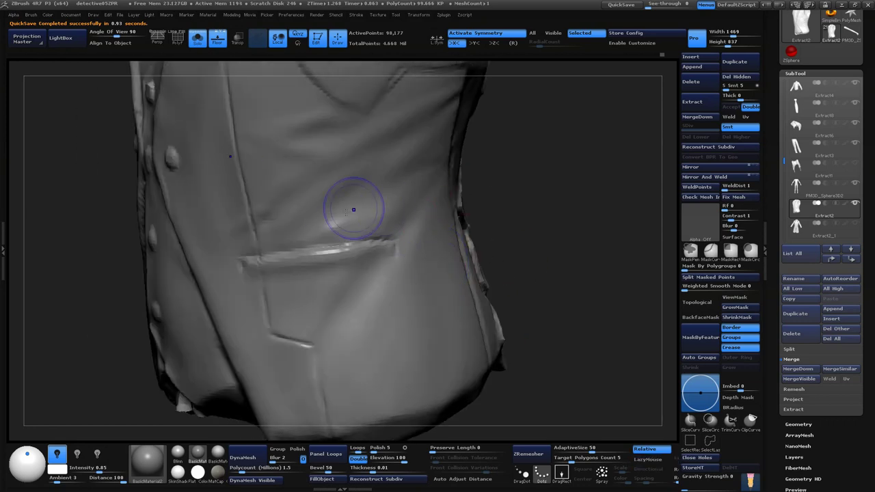
pyautogui.moveTo(519, 212)
pyautogui.mouseDown()
pyautogui.moveTo(535, 215)
pyautogui.moveTo(512, 250)
pyautogui.moveTo(374, 294)
pyautogui.moveTo(401, 338)
pyautogui.mouseUp()
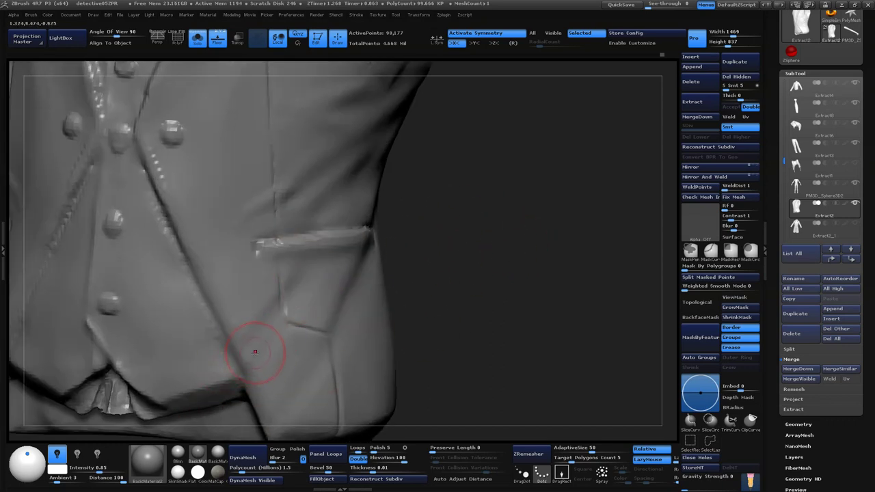
pyautogui.moveTo(445, 263); pyautogui.dragTo(420, 282)
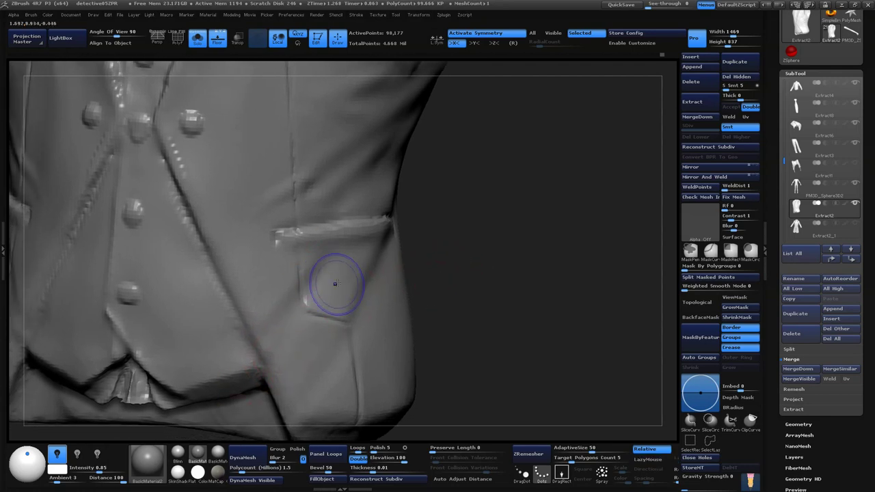
pyautogui.moveTo(423, 287)
pyautogui.mouseDown()
pyautogui.moveTo(491, 272)
pyautogui.moveTo(268, 322)
pyautogui.mouseUp()
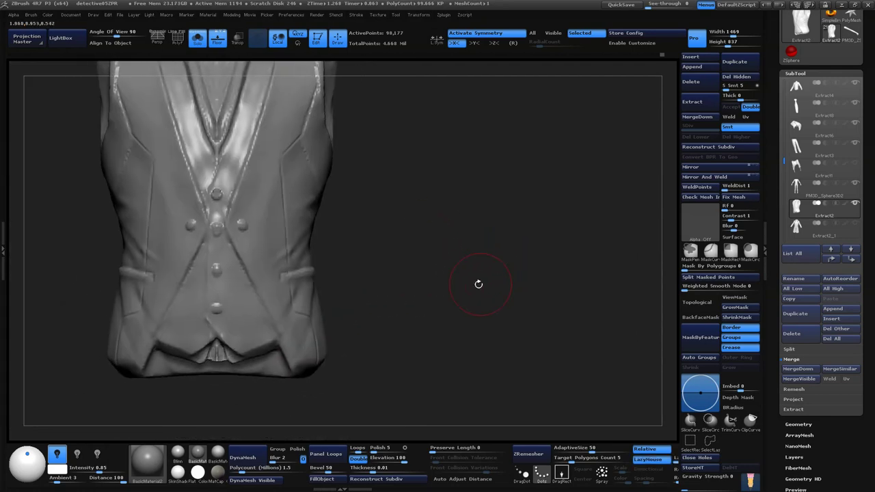
# - Smooth the cloth below the waistcoat buttons, then turn the model toward its back panels
pyautogui.moveTo(403, 272)
pyautogui.mouseDown()
pyautogui.moveTo(410, 308)
pyautogui.moveTo(428, 332)
pyautogui.moveTo(376, 287)
pyautogui.mouseUp()
pyautogui.moveTo(464, 248)
pyautogui.mouseDown()
pyautogui.moveTo(410, 308)
pyautogui.moveTo(455, 244)
pyautogui.mouseUp()
pyautogui.press('space')
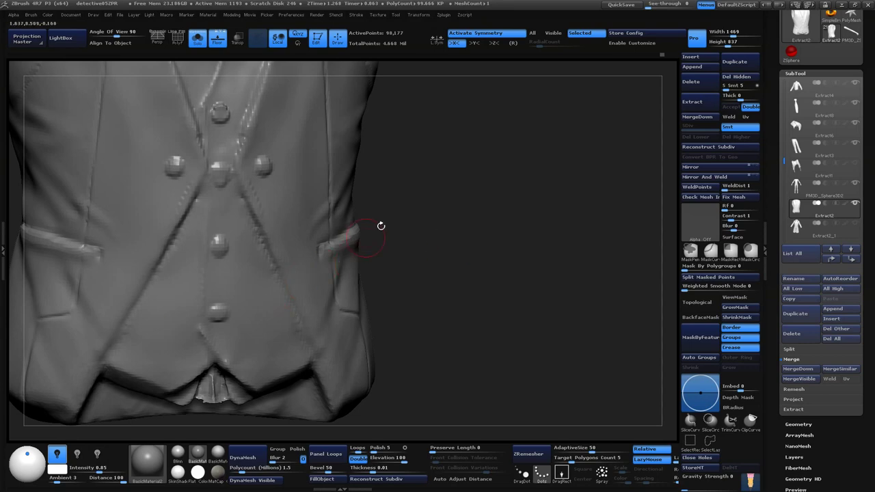
pyautogui.moveTo(381, 226); pyautogui.dragTo(419, 256)
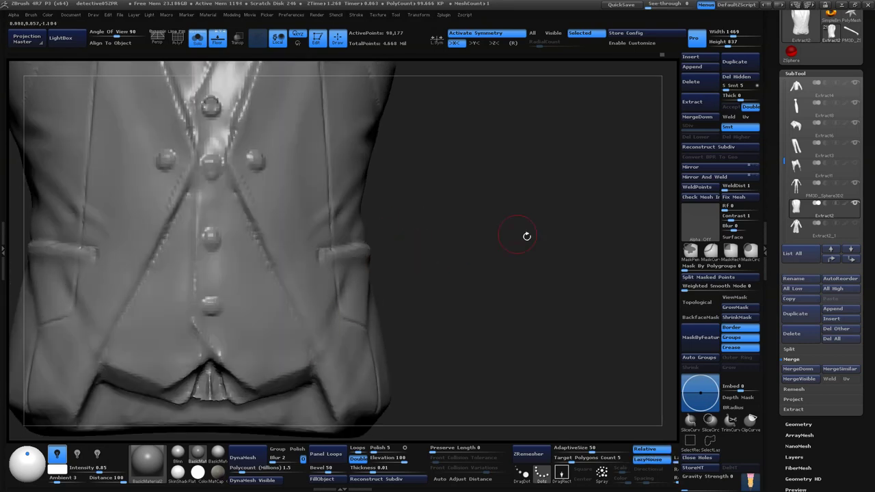
pyautogui.moveTo(525, 237); pyautogui.dragTo(525, 242)
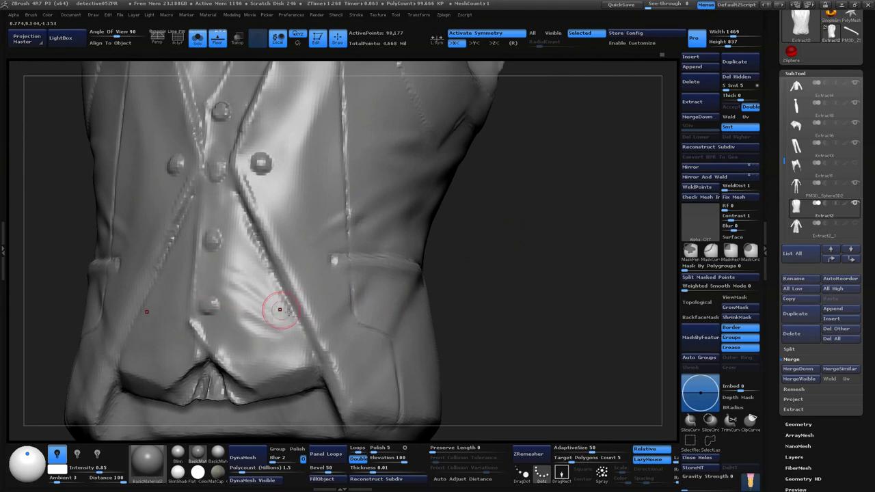
pyautogui.moveTo(260, 313); pyautogui.dragTo(276, 313)
pyautogui.moveTo(533, 300)
pyautogui.mouseDown()
pyautogui.moveTo(483, 273)
pyautogui.moveTo(478, 254)
pyautogui.mouseUp()
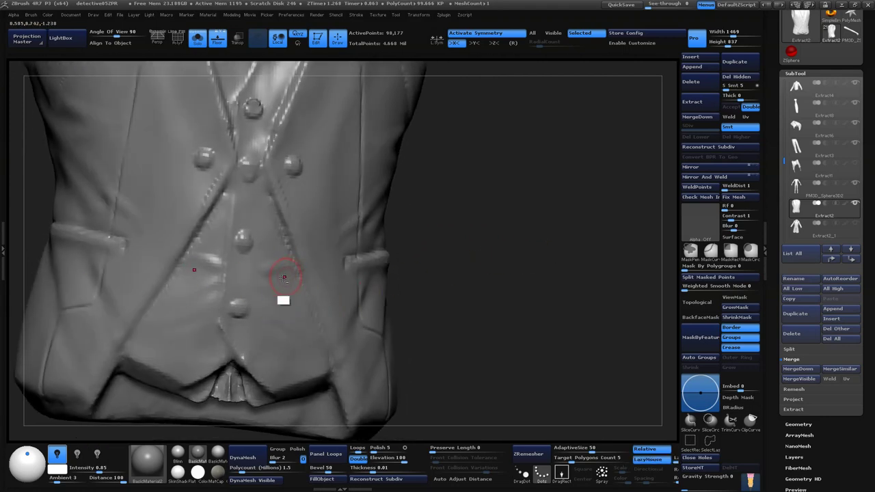
pyautogui.moveTo(447, 293)
pyautogui.mouseDown()
pyautogui.moveTo(631, 273)
pyautogui.moveTo(600, 221)
pyautogui.moveTo(592, 268)
pyautogui.moveTo(553, 231)
pyautogui.moveTo(508, 307)
pyautogui.mouseUp()
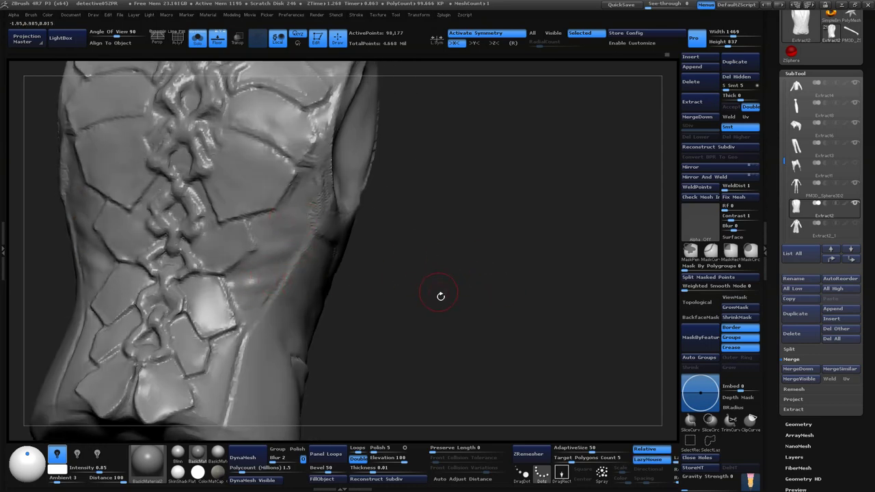
# - Carve a seam crease into the waistcoat back near the shoulder
pyautogui.moveTo(439, 293)
pyautogui.keyDown('alt'); pyautogui.mouseDown()
pyautogui.moveTo(385, 289)
pyautogui.moveTo(360, 314)
pyautogui.mouseUp(); pyautogui.keyUp('alt')
pyautogui.moveTo(300, 311); pyautogui.dragTo(386, 326)
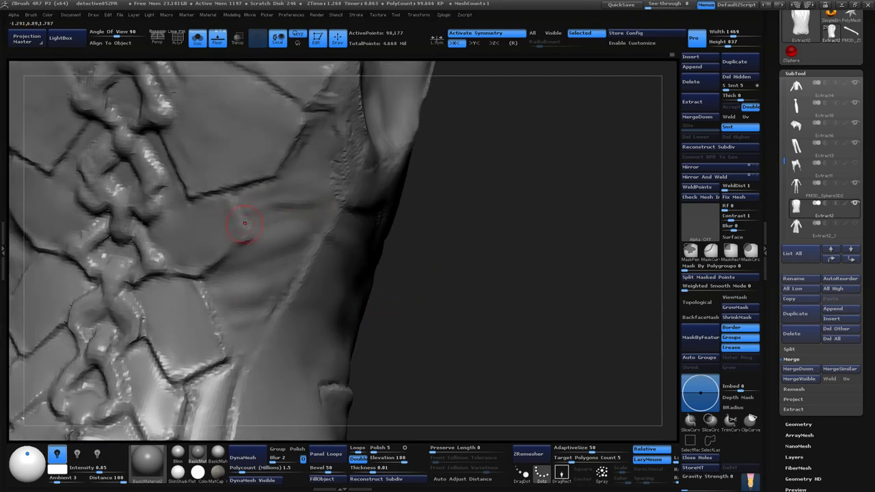
pyautogui.moveTo(259, 204); pyautogui.dragTo(319, 202)
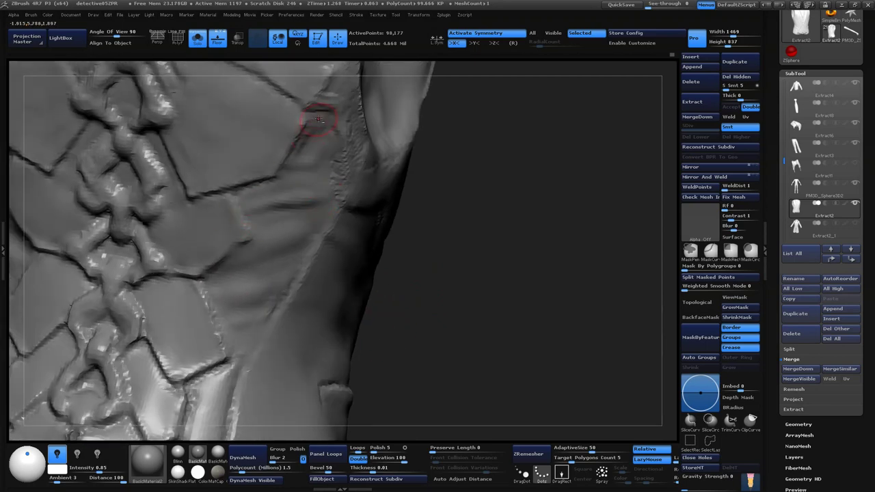
pyautogui.moveTo(447, 246)
pyautogui.mouseDown()
pyautogui.moveTo(523, 248)
pyautogui.moveTo(301, 189)
pyautogui.mouseUp()
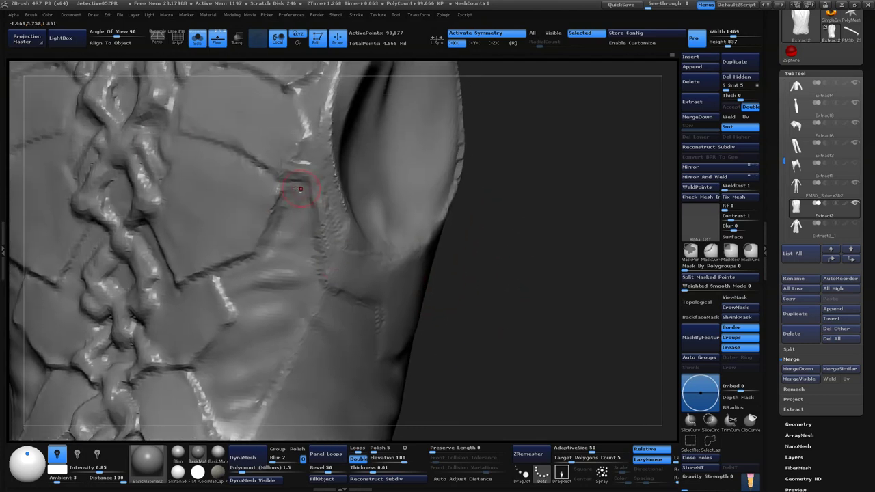
pyautogui.moveTo(437, 306); pyautogui.dragTo(307, 224)
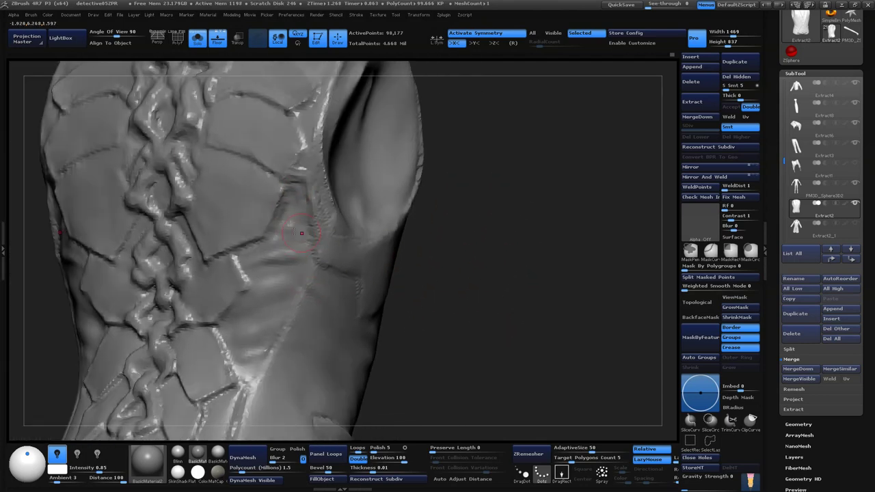
pyautogui.moveTo(471, 294)
pyautogui.mouseDown()
pyautogui.moveTo(508, 307)
pyautogui.moveTo(285, 247)
pyautogui.moveTo(492, 303)
pyautogui.mouseUp()
pyautogui.moveTo(479, 355)
pyautogui.keyDown('alt'); pyautogui.mouseDown()
pyautogui.moveTo(510, 353)
pyautogui.moveTo(496, 264)
pyautogui.moveTo(426, 346)
pyautogui.moveTo(455, 259)
pyautogui.moveTo(289, 406)
pyautogui.moveTo(333, 252)
pyautogui.mouseUp(); pyautogui.keyUp('alt')
# - Smooth the cloth on the side back panel
pyautogui.moveTo(267, 326); pyautogui.dragTo(278, 298)
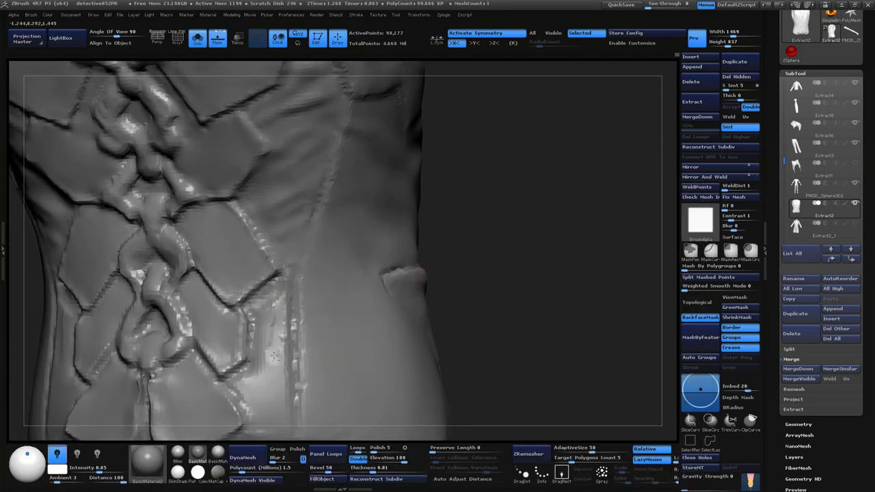
pyautogui.keyDown('alt'); pyautogui.moveTo(479, 283); pyautogui.dragTo(276, 323); pyautogui.keyUp('alt')
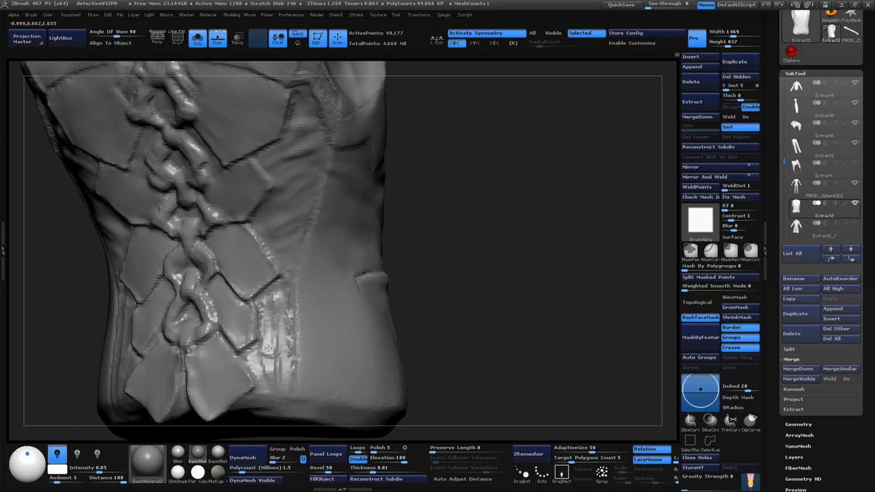
pyautogui.keyDown('shift'); pyautogui.moveTo(268, 349); pyautogui.dragTo(270, 361); pyautogui.keyUp('shift')
pyautogui.moveTo(479, 291)
pyautogui.keyDown('alt'); pyautogui.mouseDown()
pyautogui.moveTo(478, 256)
pyautogui.moveTo(478, 299)
pyautogui.moveTo(519, 235)
pyautogui.moveTo(549, 244)
pyautogui.moveTo(361, 273)
pyautogui.moveTo(664, 244)
pyautogui.moveTo(660, 189)
pyautogui.moveTo(453, 296)
pyautogui.moveTo(523, 236)
pyautogui.mouseUp(); pyautogui.keyUp('alt')
# - Switch to the Standard brush and lower Draw Size for finer seam detail
pyautogui.press('b')
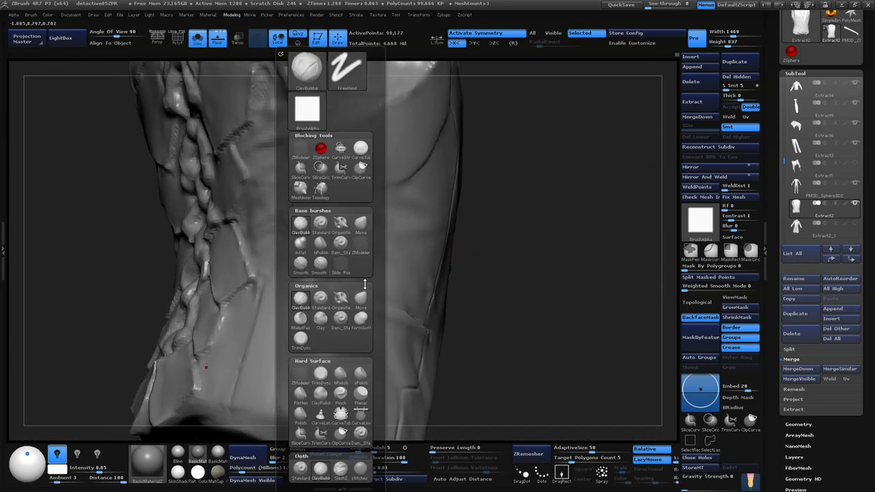
pyautogui.click(323, 298)
pyautogui.press('space')
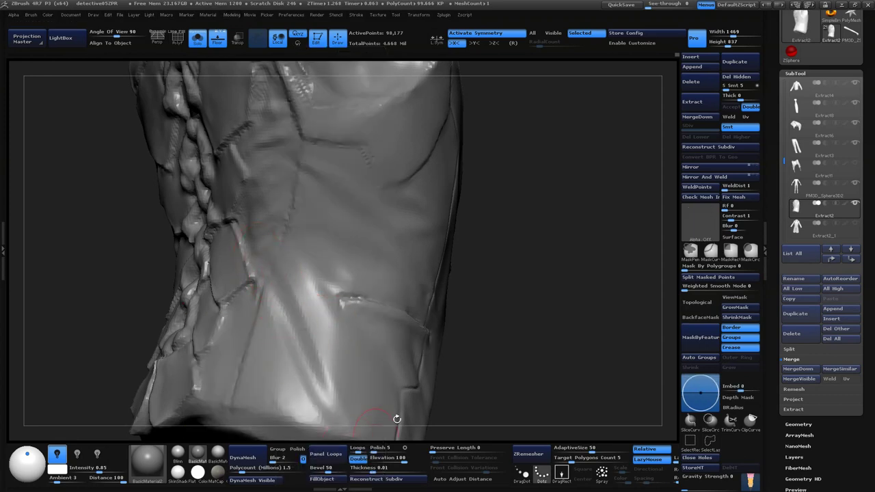
pyautogui.moveTo(396, 417); pyautogui.dragTo(335, 349)
pyautogui.moveTo(512, 345)
pyautogui.mouseDown()
pyautogui.moveTo(531, 275)
pyautogui.moveTo(507, 298)
pyautogui.moveTo(603, 335)
pyautogui.moveTo(519, 222)
pyautogui.mouseUp()
pyautogui.press('space')
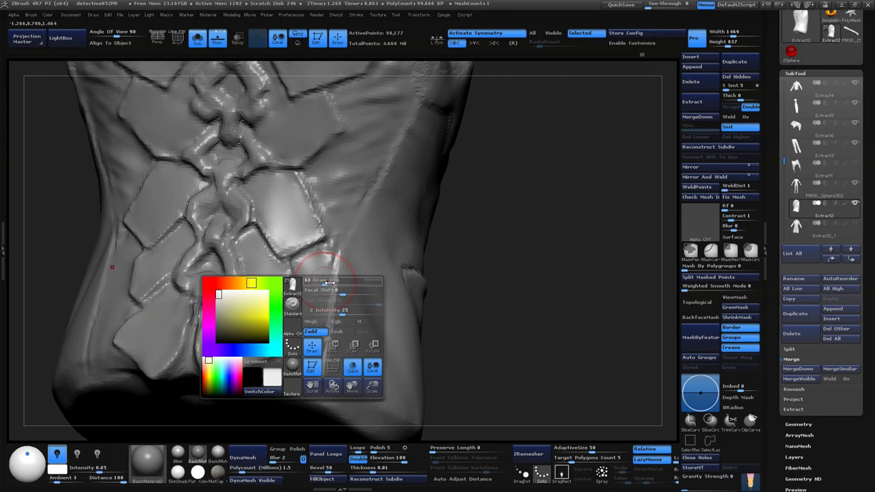
pyautogui.moveTo(329, 281); pyautogui.dragTo(311, 281)
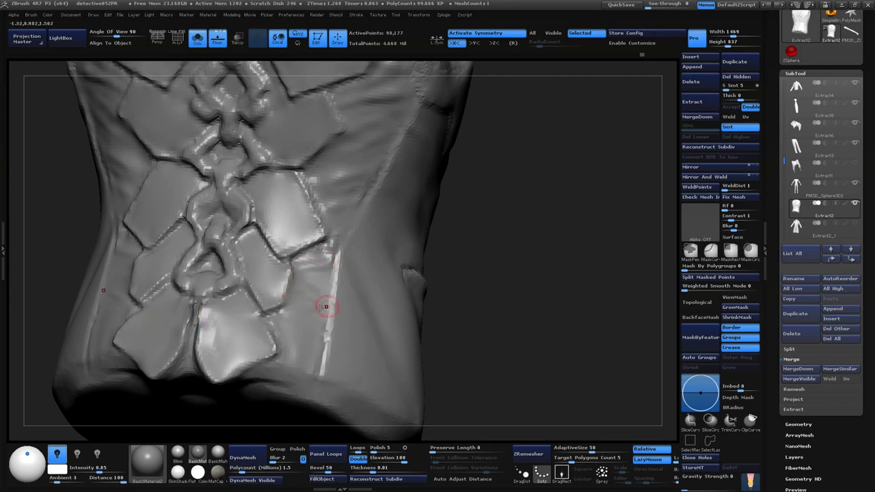
# - Toggle LazyMouse off and on while turning to a three-quarter back view
pyautogui.moveTo(536, 262); pyautogui.dragTo(290, 298)
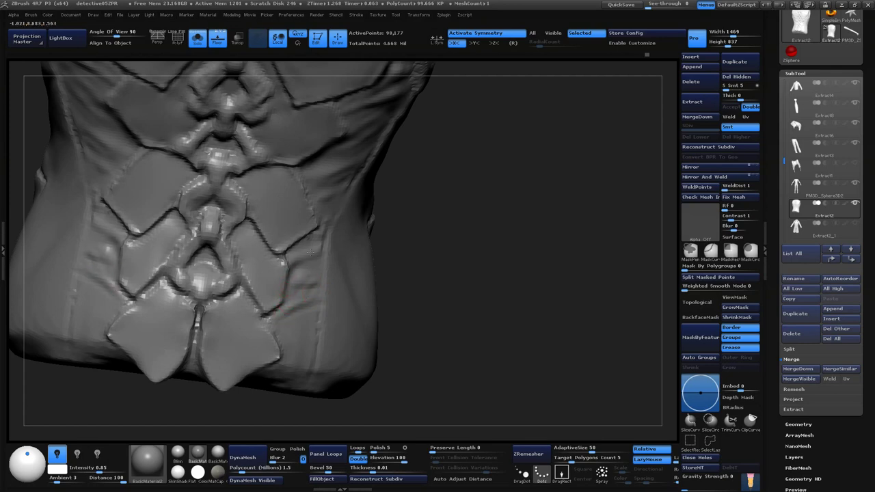
pyautogui.press('l')
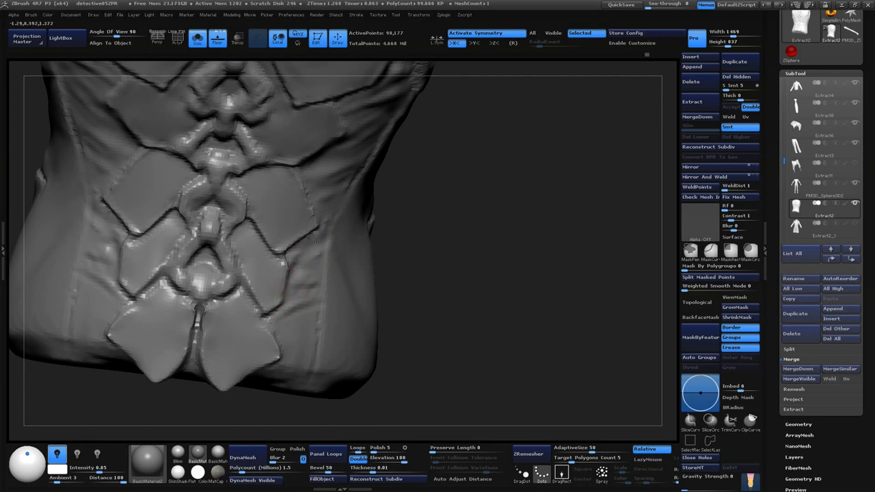
pyautogui.press('l')
pyautogui.moveTo(431, 294); pyautogui.dragTo(418, 267)
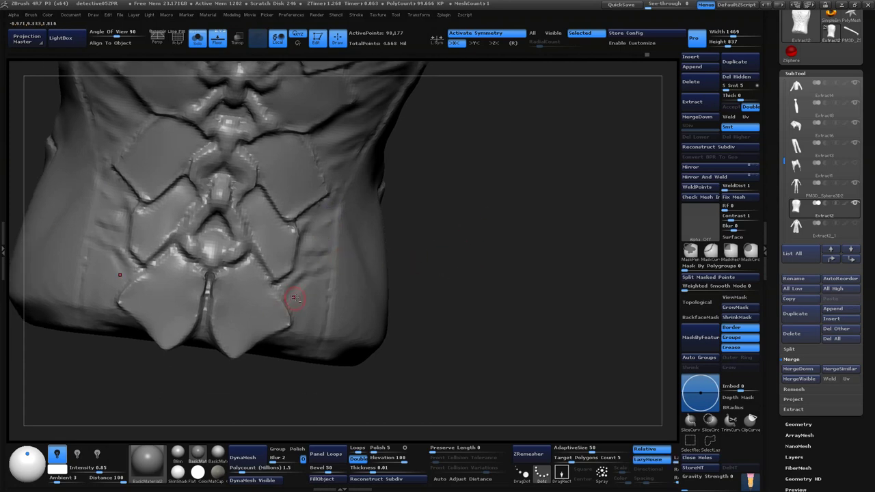
pyautogui.press('l')
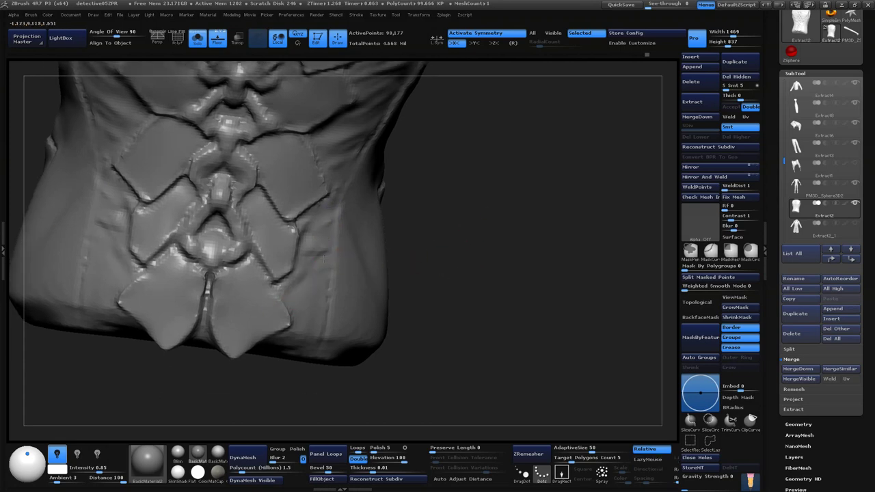
pyautogui.moveTo(334, 251)
pyautogui.mouseDown()
pyautogui.moveTo(477, 209)
pyautogui.moveTo(479, 244)
pyautogui.moveTo(461, 230)
pyautogui.moveTo(495, 303)
pyautogui.moveTo(443, 113)
pyautogui.mouseUp()
# - Turn off Solo to show the whole detective figure and rotate to its back
pyautogui.click(197, 39)
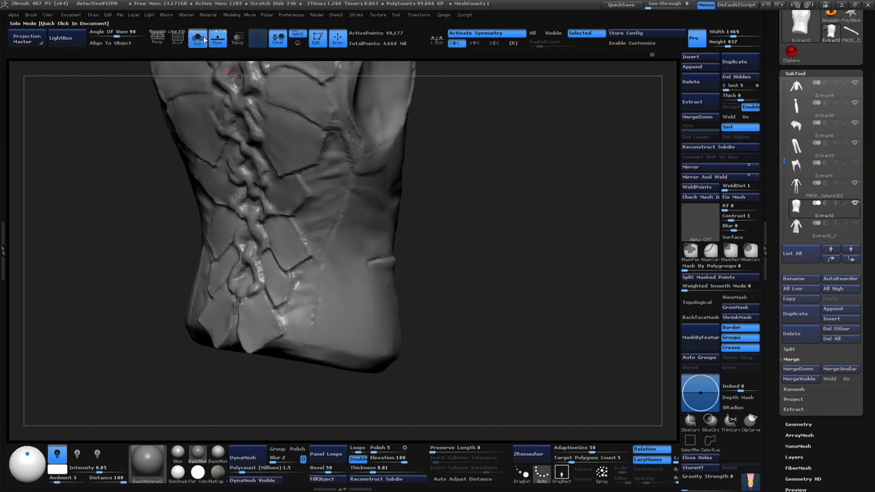
pyautogui.moveTo(580, 256)
pyautogui.mouseDown()
pyautogui.moveTo(546, 206)
pyautogui.moveTo(507, 234)
pyautogui.mouseUp()
pyautogui.press('b')
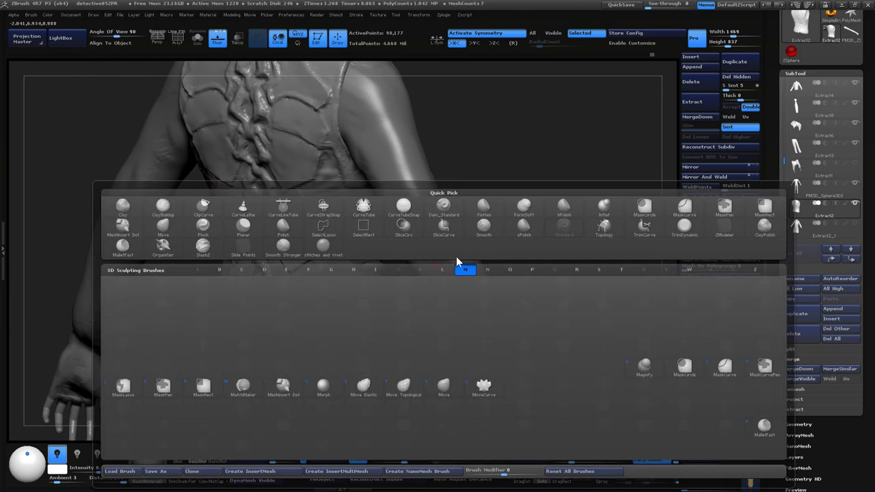
pyautogui.moveTo(512, 180)
pyautogui.mouseDown()
pyautogui.moveTo(491, 262)
pyautogui.moveTo(402, 289)
pyautogui.mouseUp()
pyautogui.press('space')
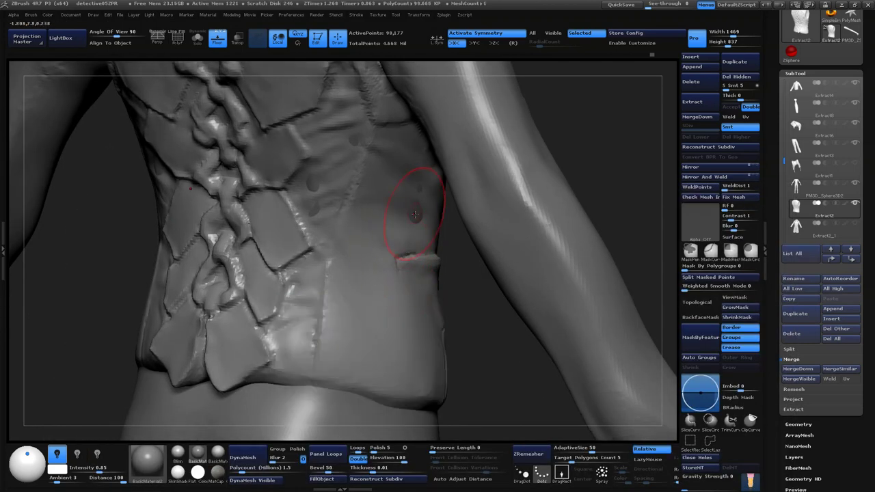
pyautogui.moveTo(485, 324); pyautogui.dragTo(420, 218)
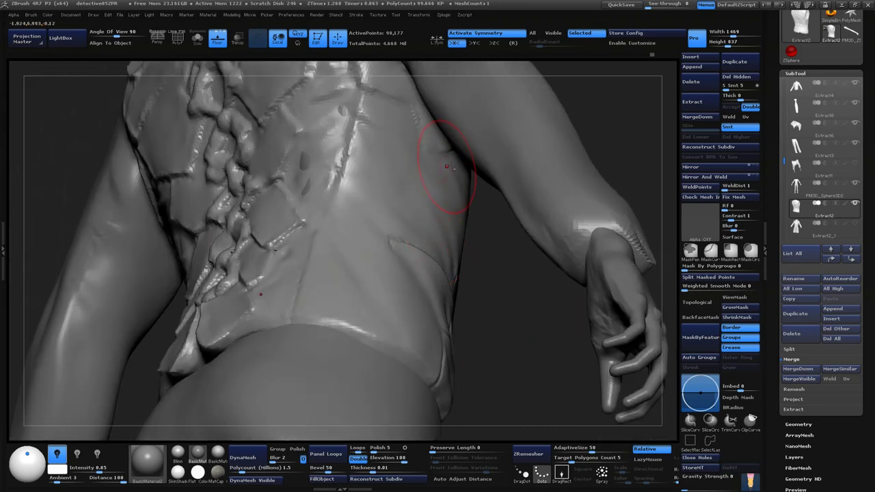
# - Raise Draw Size to 155, orbit to a straight back view, and select the Extract4 subtool
pyautogui.moveTo(448, 166); pyautogui.dragTo(482, 175)
pyautogui.press('space')
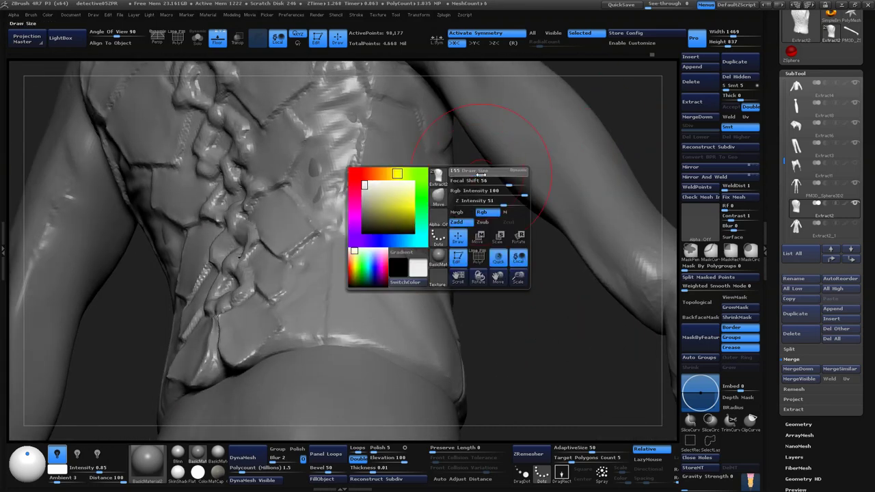
pyautogui.moveTo(371, 156)
pyautogui.mouseDown()
pyautogui.moveTo(513, 242)
pyautogui.moveTo(537, 230)
pyautogui.moveTo(486, 260)
pyautogui.moveTo(490, 188)
pyautogui.moveTo(567, 117)
pyautogui.moveTo(620, 103)
pyautogui.moveTo(485, 186)
pyautogui.moveTo(359, 214)
pyautogui.mouseUp()
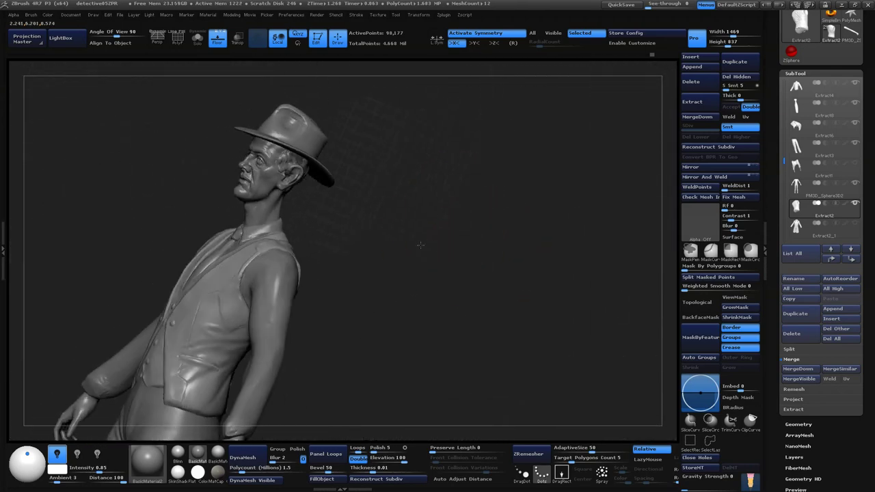
pyautogui.moveTo(518, 258)
pyautogui.mouseDown()
pyautogui.moveTo(568, 206)
pyautogui.moveTo(524, 219)
pyautogui.moveTo(537, 205)
pyautogui.moveTo(538, 160)
pyautogui.moveTo(564, 192)
pyautogui.moveTo(537, 242)
pyautogui.moveTo(547, 230)
pyautogui.mouseUp()
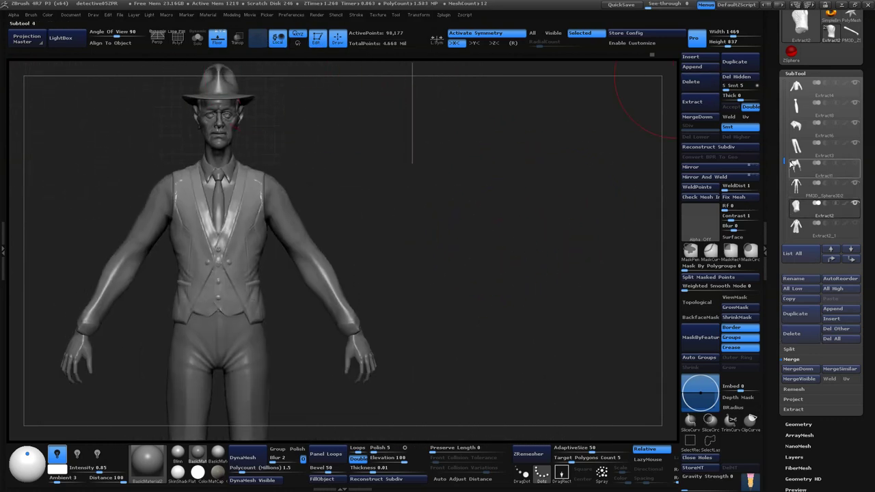
pyautogui.keyDown('alt'); pyautogui.click(328, 277); pyautogui.keyUp('alt')
# - Switch to the crease-carving brush (B, D, S) and adjust its quick settings
pyautogui.moveTo(405, 259)
pyautogui.keyDown('alt'); pyautogui.mouseDown()
pyautogui.moveTo(474, 221)
pyautogui.moveTo(505, 221)
pyautogui.moveTo(511, 240)
pyautogui.moveTo(473, 171)
pyautogui.moveTo(432, 142)
pyautogui.mouseUp(); pyautogui.keyUp('alt')
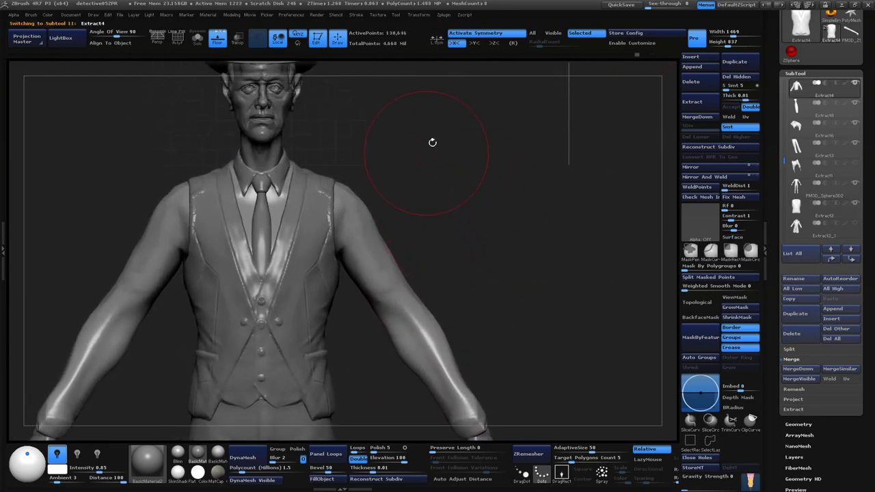
pyautogui.press('b')
pyautogui.press('d')
pyautogui.press('s')
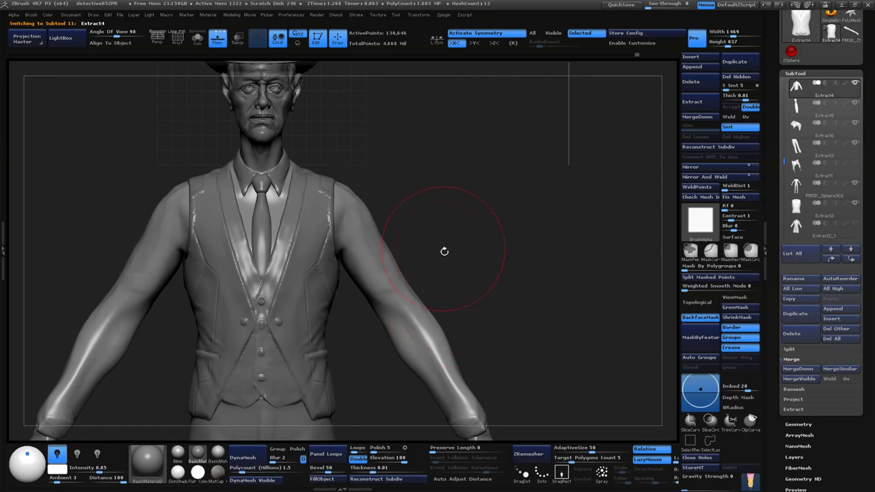
pyautogui.press('space')
pyautogui.keyDown('alt'); pyautogui.moveTo(444, 252); pyautogui.dragTo(455, 352); pyautogui.keyUp('alt')
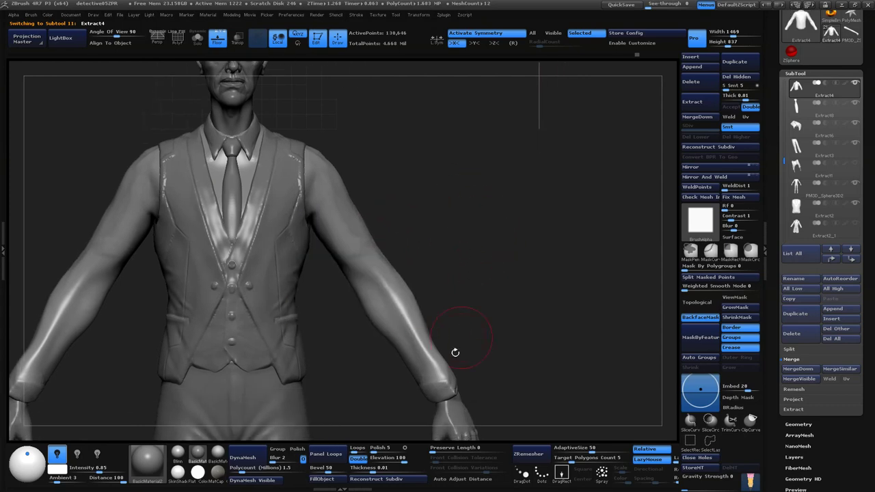
pyautogui.moveTo(393, 327)
pyautogui.mouseDown()
pyautogui.moveTo(476, 302)
pyautogui.moveTo(415, 258)
pyautogui.mouseUp()
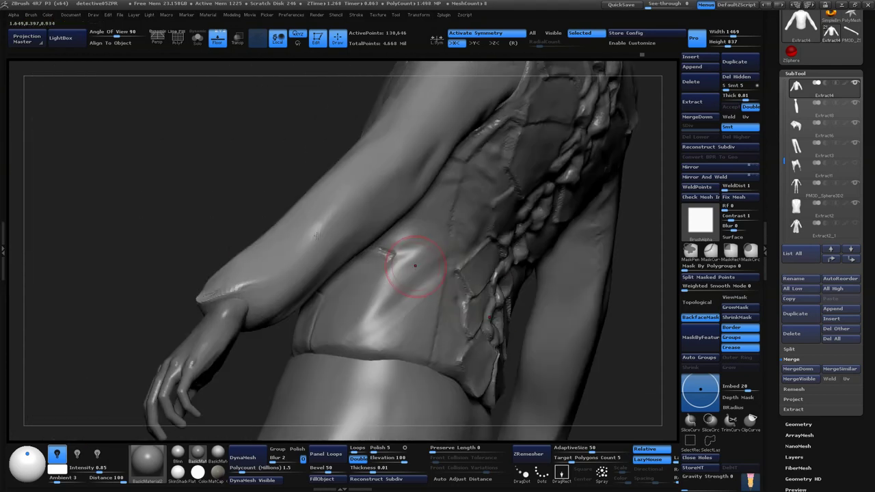
pyautogui.press('space')
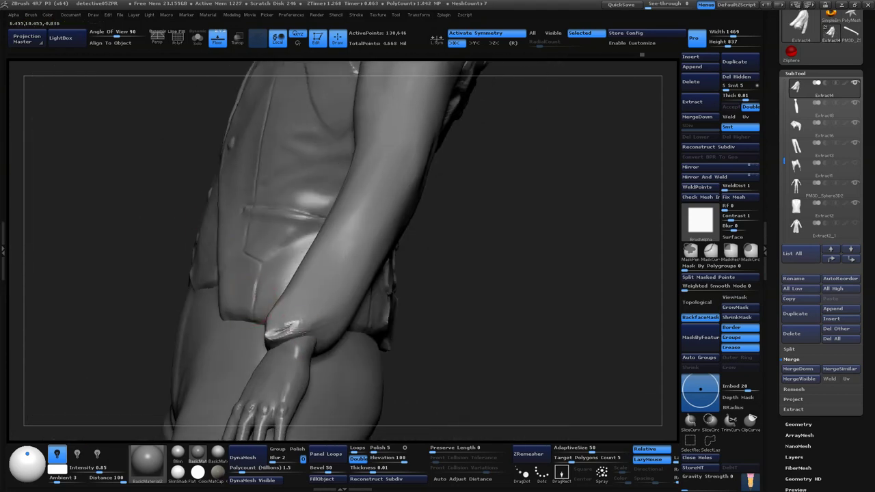
# - Sculpt a raised, rolled cuff band around the sleeve end at the wrist
pyautogui.moveTo(318, 341)
pyautogui.mouseDown()
pyautogui.moveTo(338, 170)
pyautogui.moveTo(332, 303)
pyautogui.moveTo(313, 228)
pyautogui.moveTo(244, 68)
pyautogui.moveTo(476, 330)
pyautogui.moveTo(302, 283)
pyautogui.mouseUp()
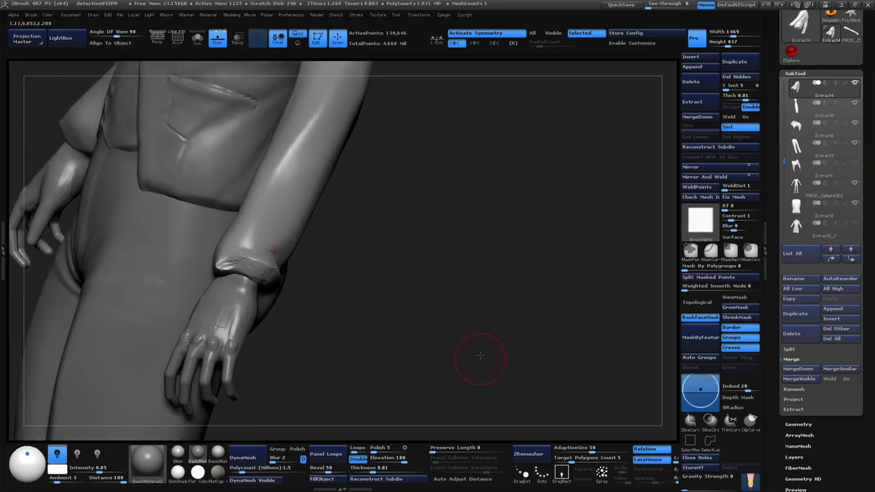
pyautogui.moveTo(480, 355)
pyautogui.mouseDown()
pyautogui.moveTo(256, 252)
pyautogui.moveTo(288, 228)
pyautogui.mouseUp()
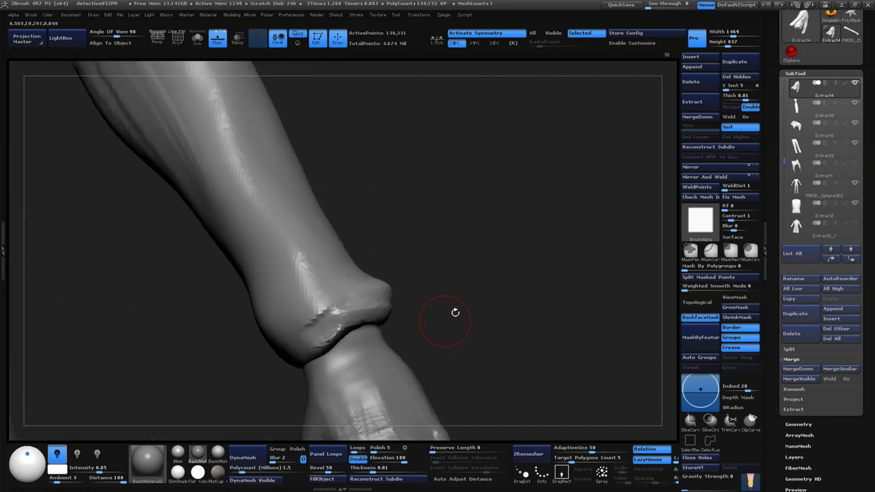
pyautogui.press('space')
pyautogui.moveTo(452, 294); pyautogui.dragTo(340, 299)
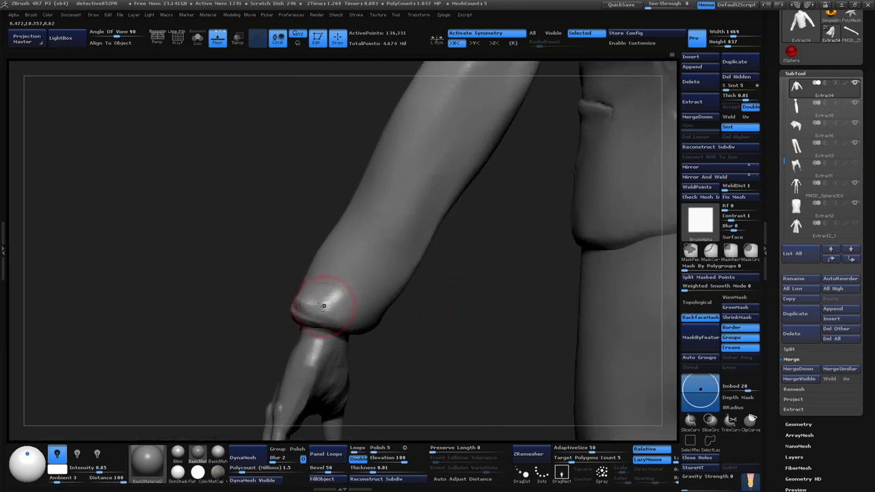
pyautogui.moveTo(307, 306); pyautogui.dragTo(319, 309, button='right')
pyautogui.moveTo(351, 348); pyautogui.dragTo(319, 288, button='right')
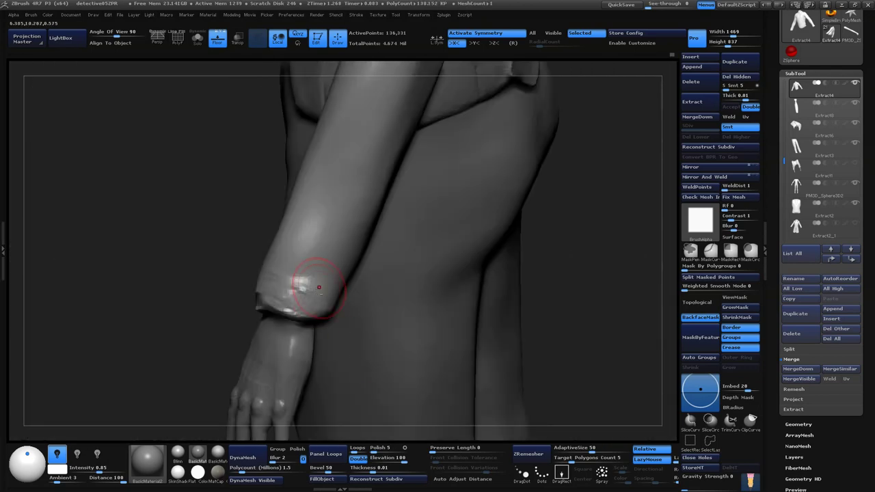
pyautogui.moveTo(305, 281); pyautogui.dragTo(336, 278)
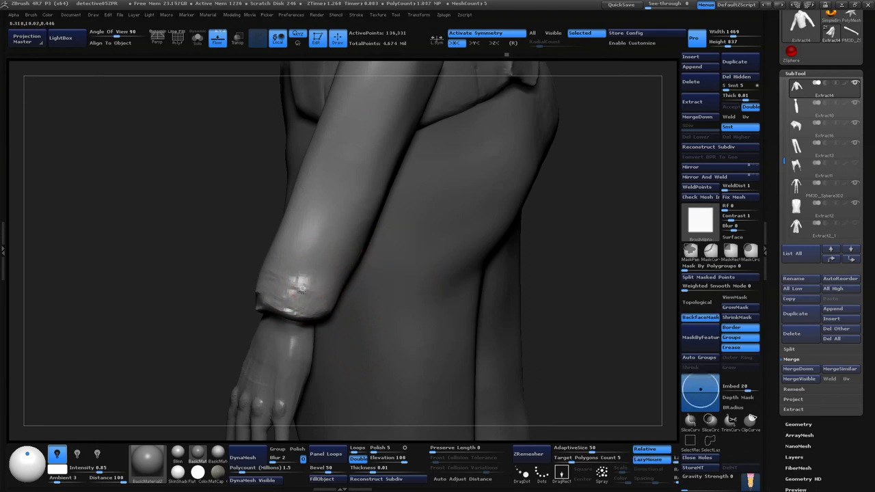
pyautogui.moveTo(353, 375)
pyautogui.mouseDown(button='right')
pyautogui.moveTo(404, 342)
pyautogui.moveTo(428, 299)
pyautogui.moveTo(409, 214)
pyautogui.moveTo(420, 160)
pyautogui.mouseUp(button='right')
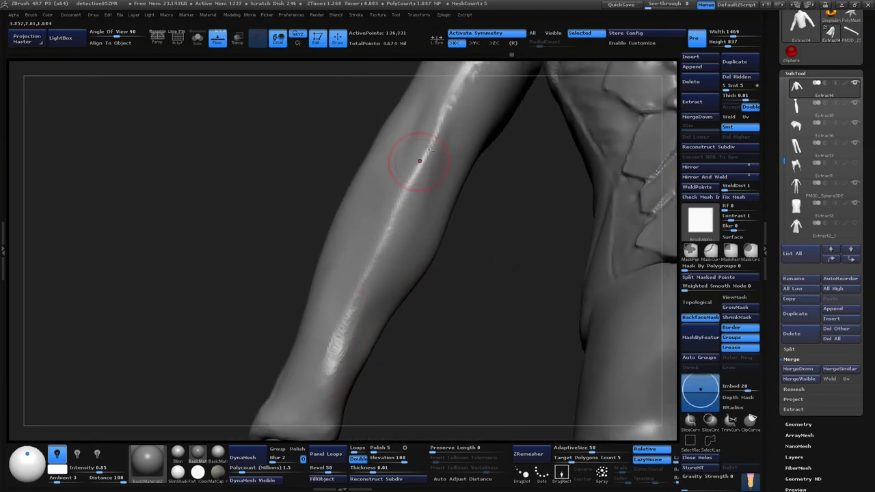
# - Enlarge the brush, sculpt wrinkle ridges along the forearm sleeve, and smooth them down
pyautogui.moveTo(481, 272); pyautogui.dragTo(457, 114, button='right')
pyautogui.press('space')
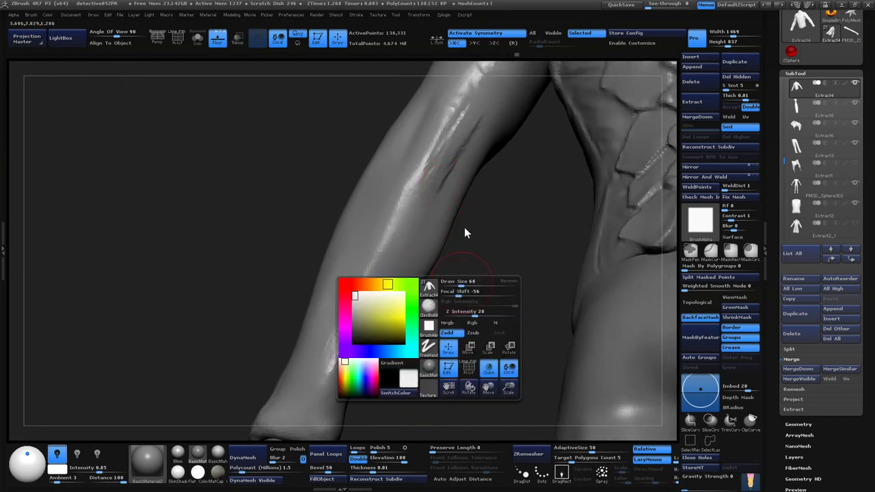
pyautogui.moveTo(451, 287); pyautogui.dragTo(459, 287)
pyautogui.moveTo(471, 274); pyautogui.dragTo(507, 232, button='right')
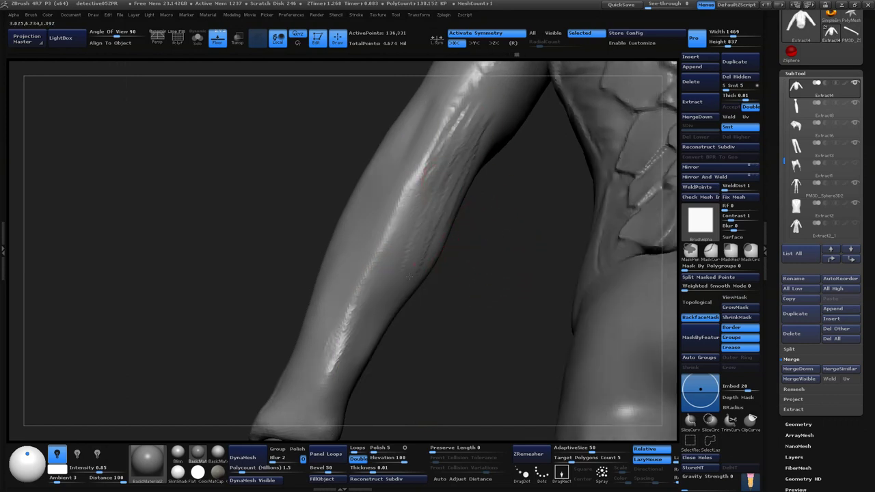
pyautogui.moveTo(410, 277); pyautogui.dragTo(448, 304, button='right')
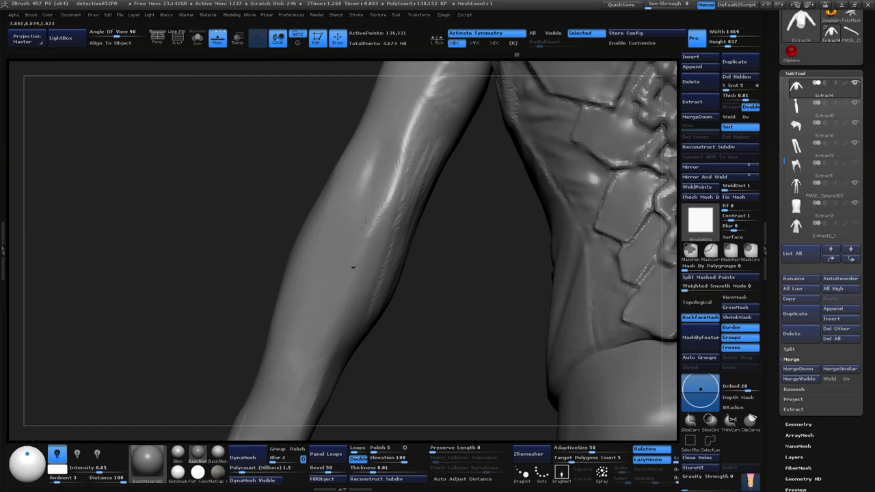
pyautogui.moveTo(365, 221); pyautogui.dragTo(395, 130)
pyautogui.moveTo(356, 189); pyautogui.dragTo(383, 205, button='right')
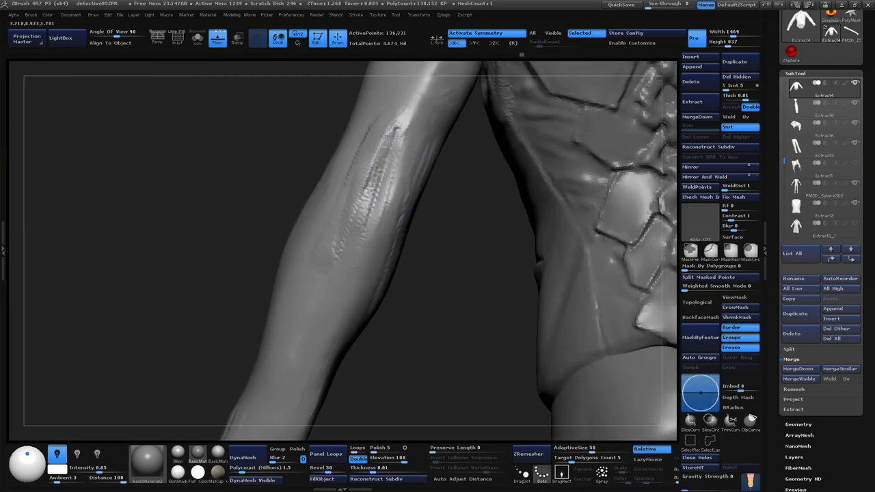
pyautogui.keyDown('shift'); pyautogui.moveTo(383, 164); pyautogui.dragTo(343, 208); pyautogui.keyUp('shift')
# - Orbit back to the vest front, toggling mask mode and Solo view on and off
pyautogui.moveTo(395, 248); pyautogui.dragTo(365, 385, button='right')
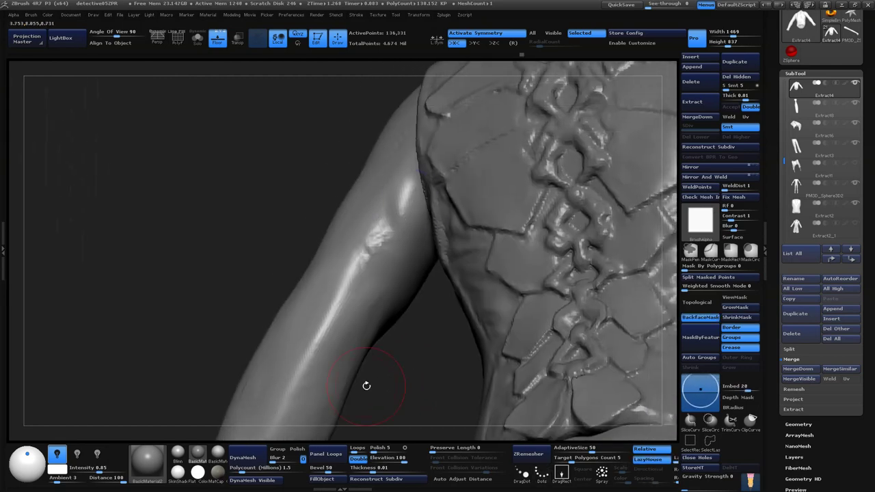
pyautogui.moveTo(344, 201)
pyautogui.mouseDown(button='right')
pyautogui.moveTo(428, 179)
pyautogui.moveTo(479, 306)
pyautogui.moveTo(401, 312)
pyautogui.moveTo(590, 239)
pyautogui.moveTo(550, 273)
pyautogui.moveTo(543, 218)
pyautogui.mouseUp(button='right')
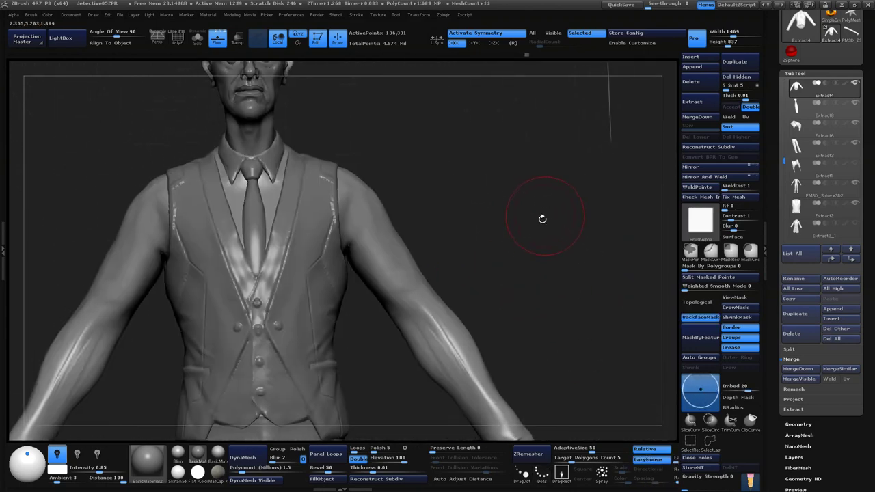
pyautogui.moveTo(425, 216); pyautogui.dragTo(478, 289, button='right')
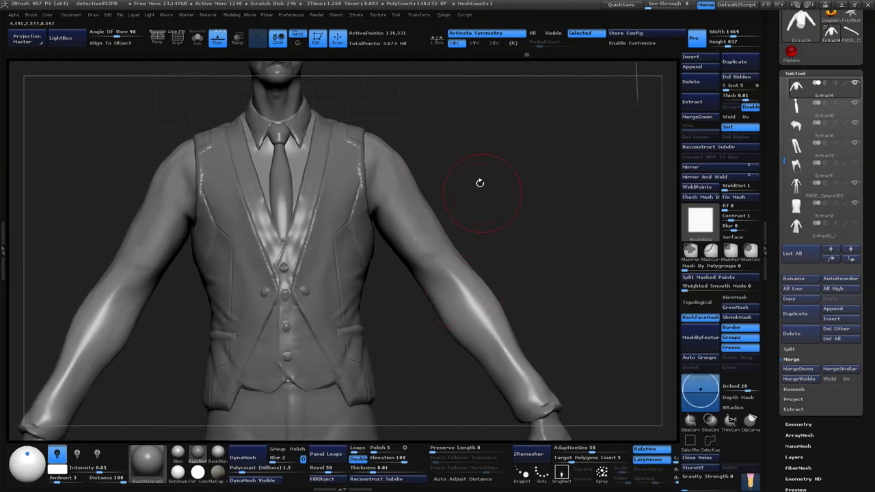
pyautogui.moveTo(479, 182)
pyautogui.mouseDown(button='right')
pyautogui.moveTo(450, 272)
pyautogui.moveTo(641, 176)
pyautogui.moveTo(610, 176)
pyautogui.mouseUp(button='right')
pyautogui.moveTo(612, 94)
pyautogui.mouseDown(button='right')
pyautogui.moveTo(611, 271)
pyautogui.moveTo(473, 280)
pyautogui.moveTo(423, 260)
pyautogui.moveTo(381, 199)
pyautogui.mouseUp(button='right')
pyautogui.press('ctrl')
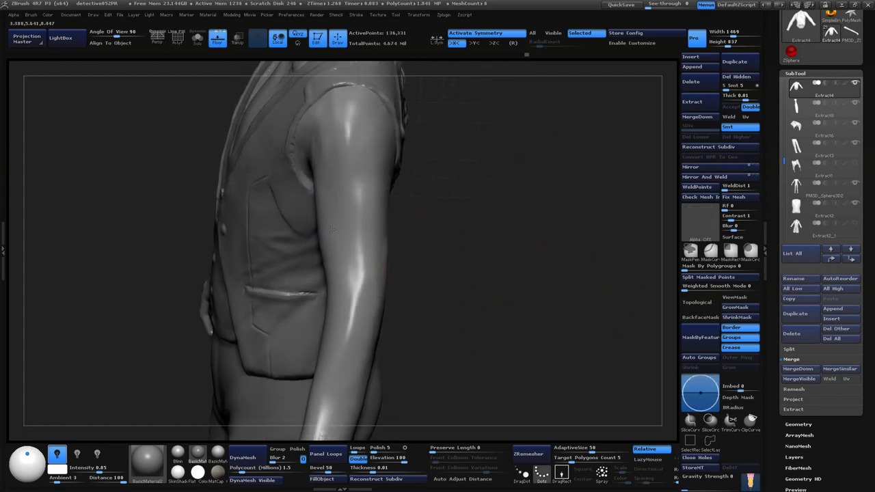
pyautogui.moveTo(331, 230); pyautogui.dragTo(312, 195, button='right')
pyautogui.press('ctrl')
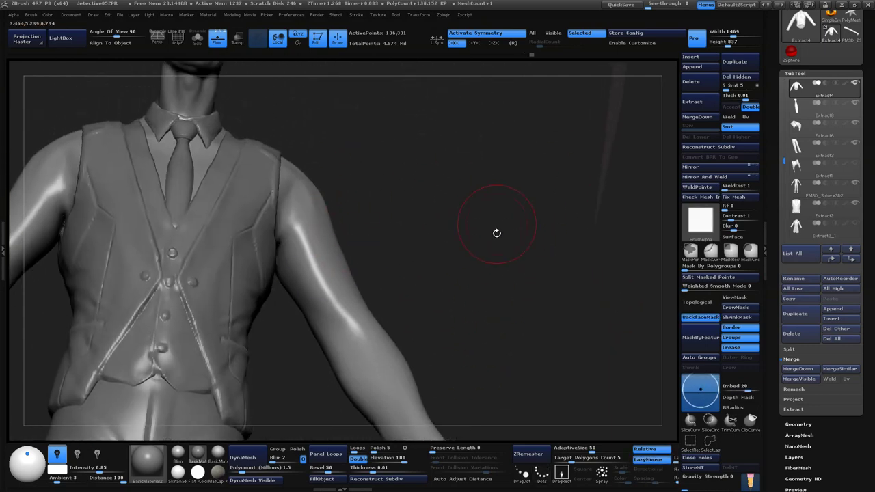
pyautogui.moveTo(497, 233); pyautogui.dragTo(494, 195, button='right')
pyautogui.click(197, 37)
pyautogui.moveTo(410, 225)
pyautogui.mouseDown()
pyautogui.moveTo(461, 221)
pyautogui.moveTo(448, 215)
pyautogui.mouseUp()
pyautogui.click(197, 37)
pyautogui.moveTo(820, 207)
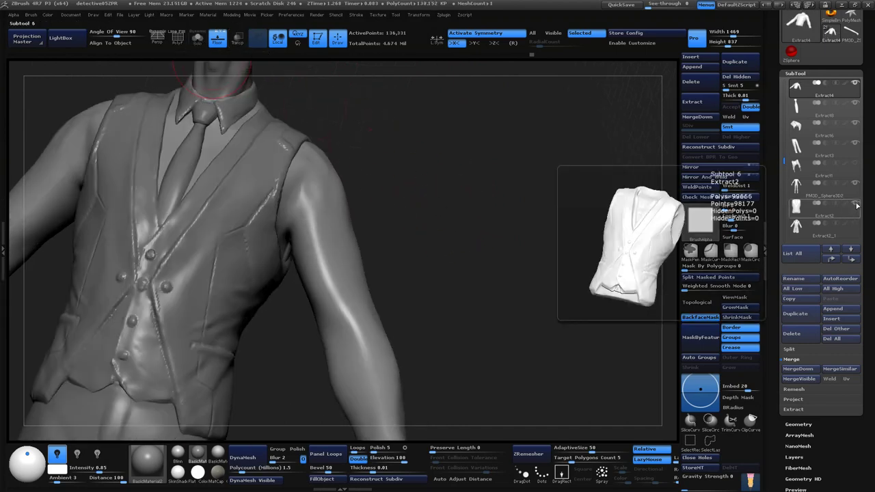
# - Hide the waistcoat and sculpt fold marks on the shirt chest
pyautogui.click(856, 205)
pyautogui.moveTo(512, 271); pyautogui.dragTo(335, 228)
pyautogui.press('space')
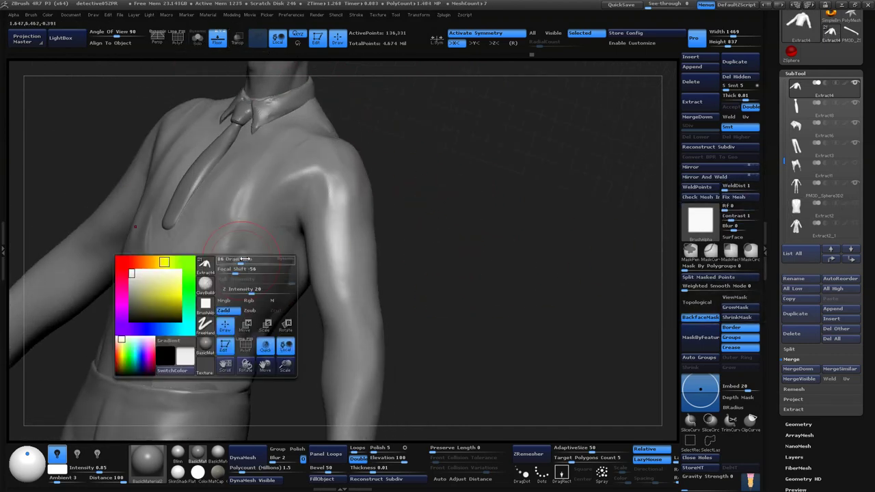
pyautogui.moveTo(244, 253); pyautogui.dragTo(221, 252)
pyautogui.moveTo(423, 183)
pyautogui.mouseDown()
pyautogui.moveTo(235, 172)
pyautogui.moveTo(292, 101)
pyautogui.mouseUp()
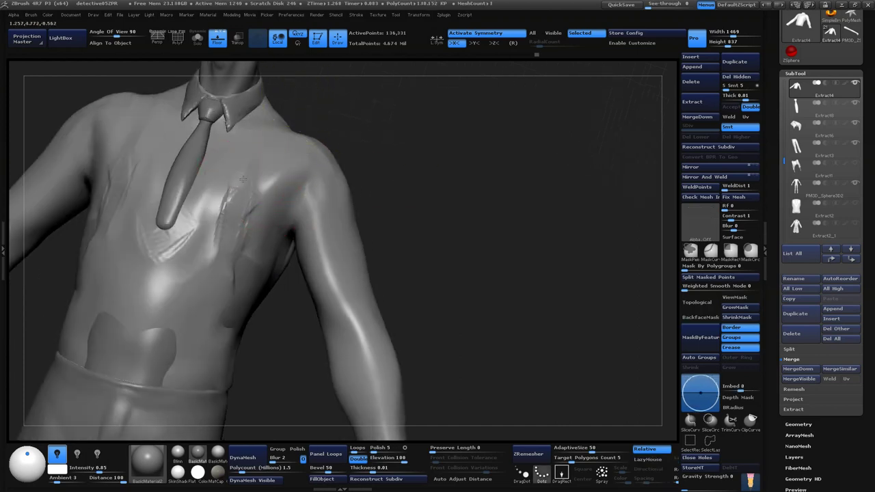
# - Smooth away the chest bump, switch to mask painting, and view over the shoulder from behind
pyautogui.moveTo(414, 198)
pyautogui.mouseDown()
pyautogui.moveTo(408, 170)
pyautogui.moveTo(360, 237)
pyautogui.mouseUp()
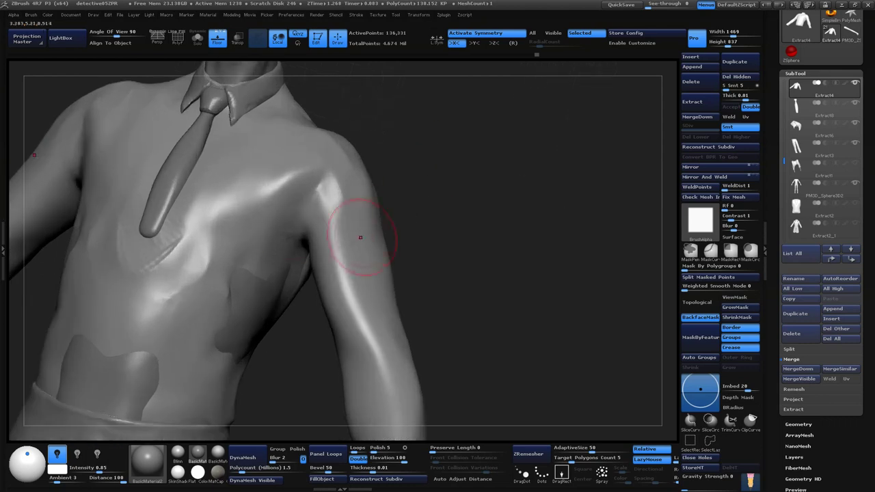
pyautogui.press('ctrl')
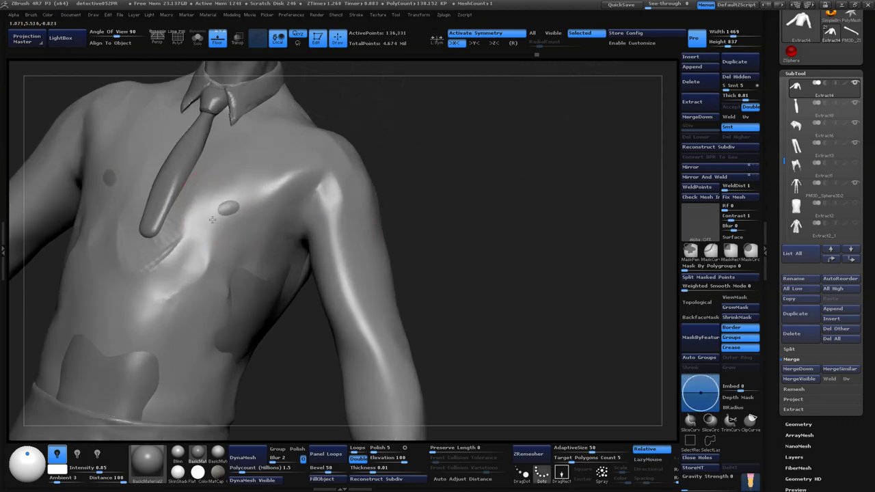
pyautogui.keyDown('shift'); pyautogui.moveTo(212, 219); pyautogui.dragTo(225, 206); pyautogui.keyUp('shift')
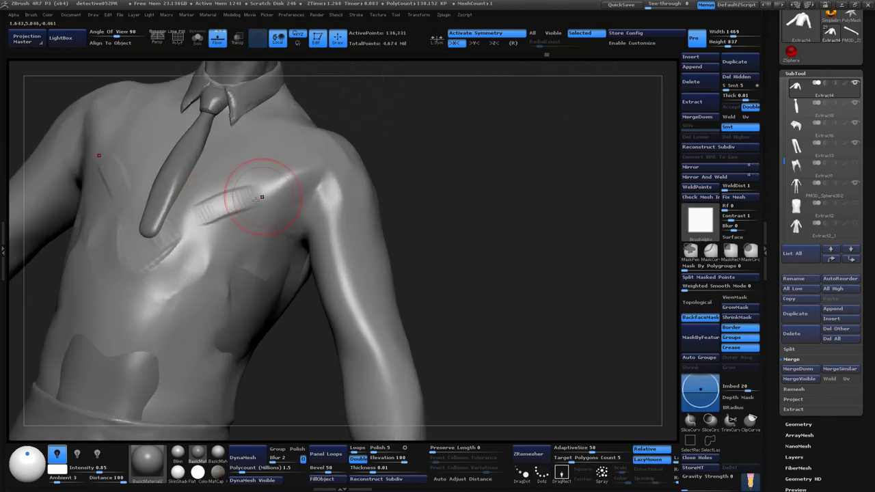
pyautogui.press('ctrl')
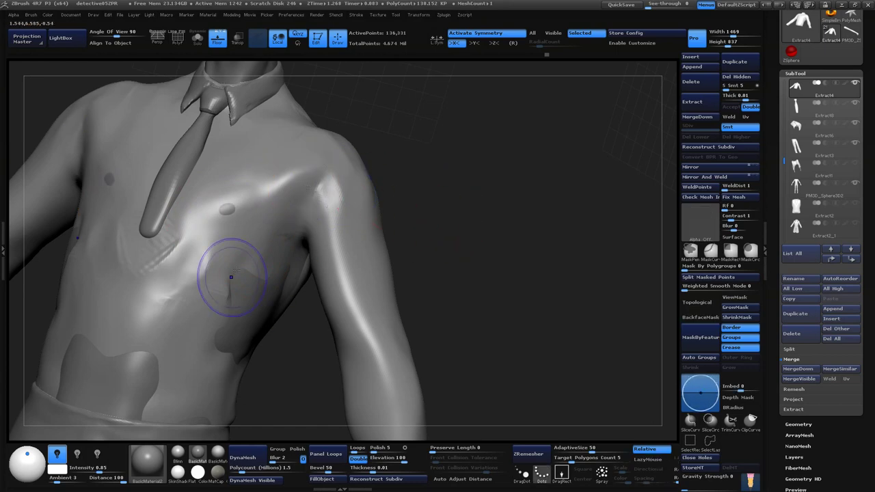
pyautogui.press('ctrl')
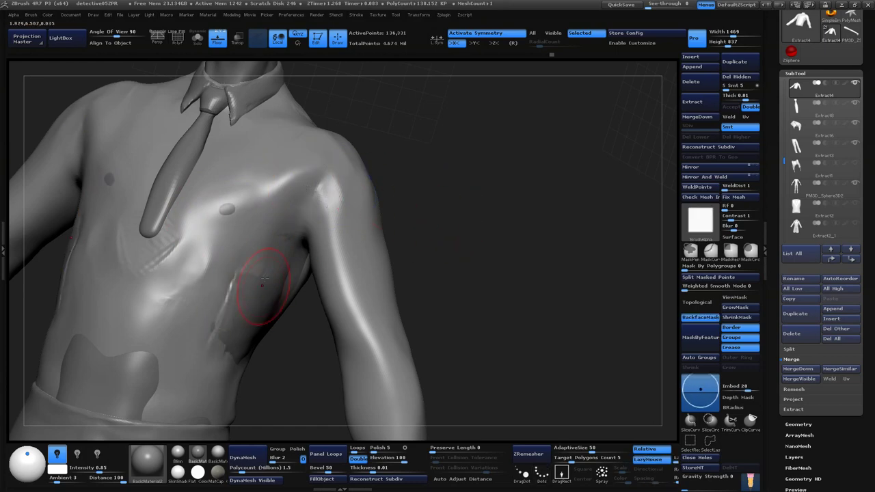
pyautogui.moveTo(247, 332)
pyautogui.mouseDown()
pyautogui.moveTo(461, 231)
pyautogui.moveTo(506, 190)
pyautogui.moveTo(353, 297)
pyautogui.mouseUp()
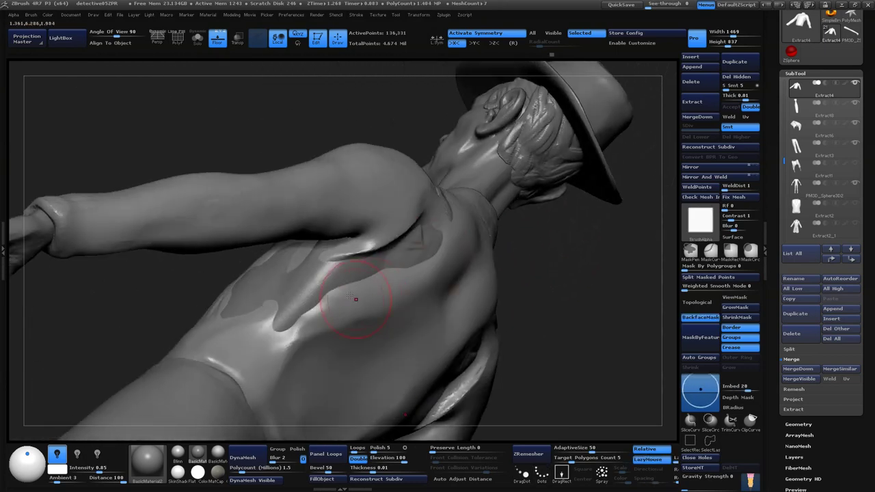